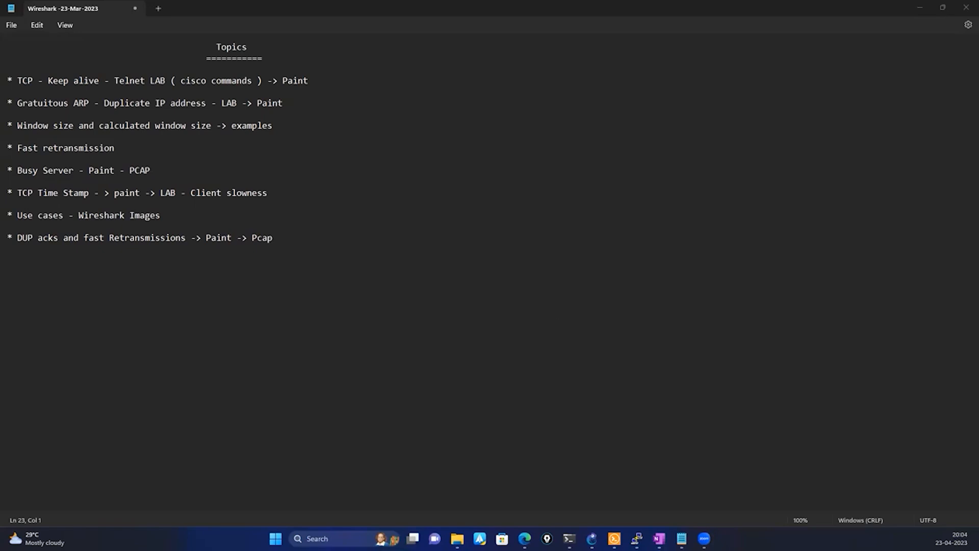
Step: Search the system for "paint" and open the Paint app
click(316, 539)
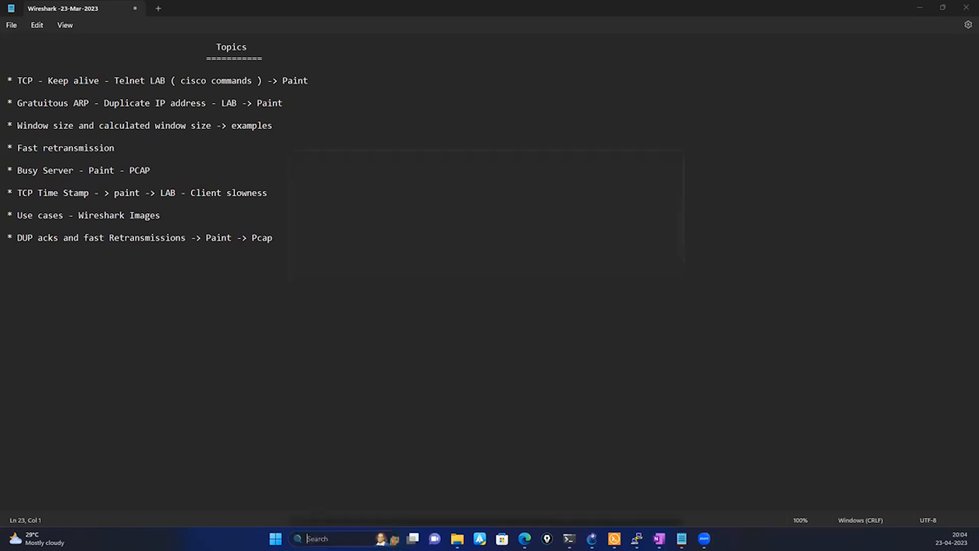
text(paint)
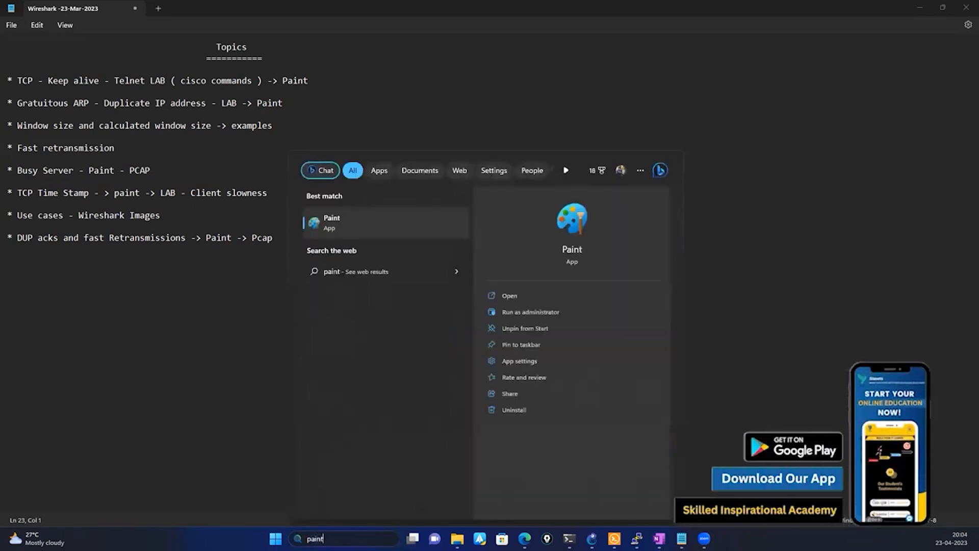
click(372, 223)
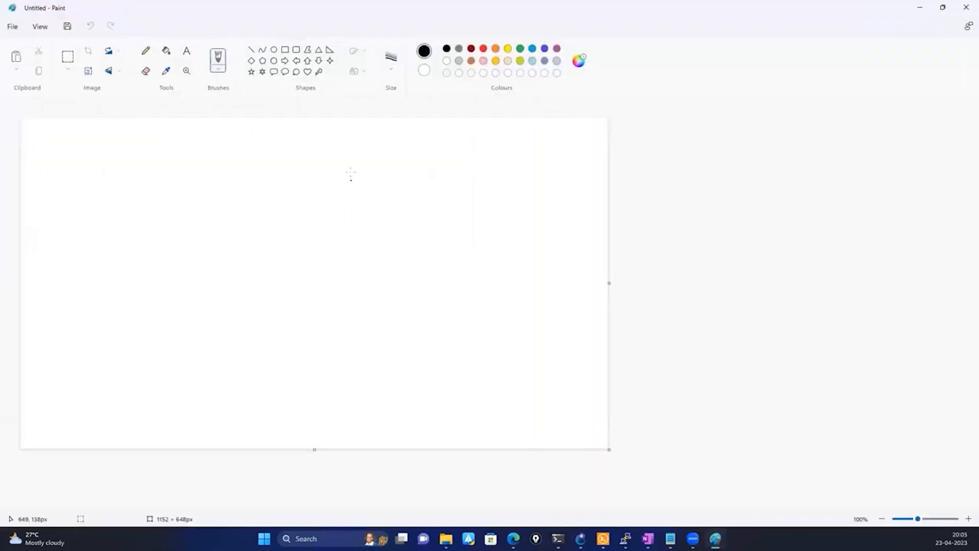
Step: Draw two tall, narrow black rectangles on the canvas, spaced well apart, for the two endpoints
click(285, 49)
drag(194, 161, 248, 331)
click(473, 154)
drag(473, 149, 504, 323)
click(551, 315)
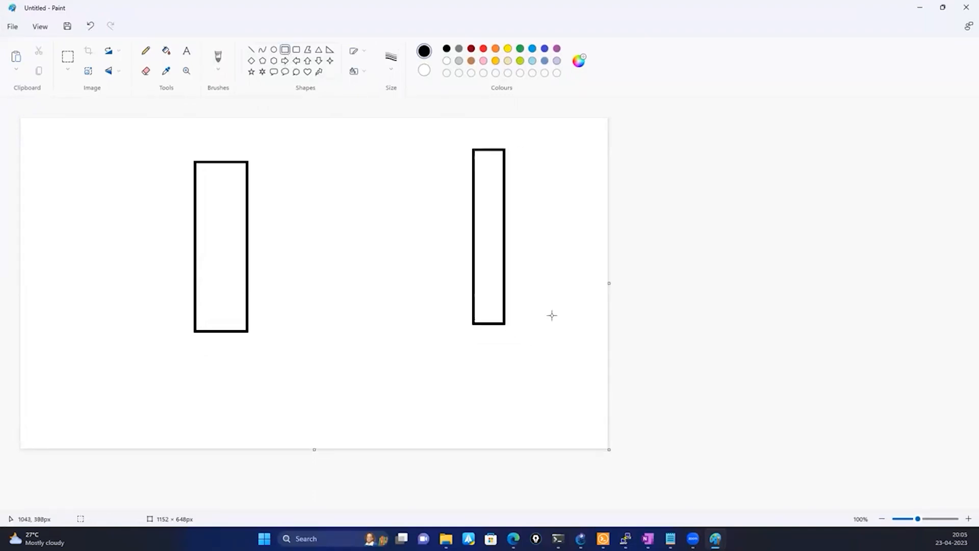
Step: Draw three small block arrows stacked between the rectangles, pointing right, left (about 54 × 33 px) and right
click(284, 61)
drag(278, 164, 351, 222)
click(296, 61)
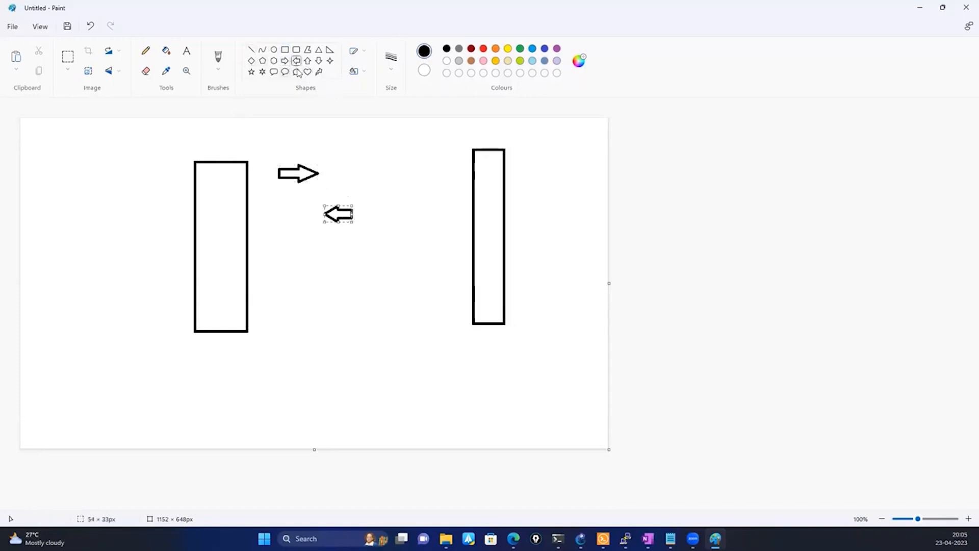
click(285, 60)
drag(284, 261, 313, 278)
click(376, 267)
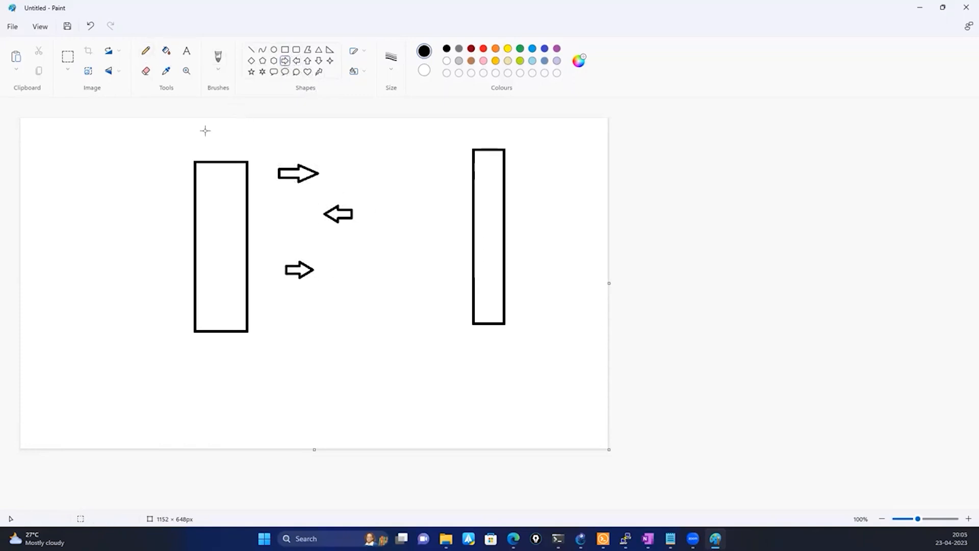
Step: Label the three arrows from top to bottom "SYN", "SYN-ACK" and "ACK"
click(187, 51)
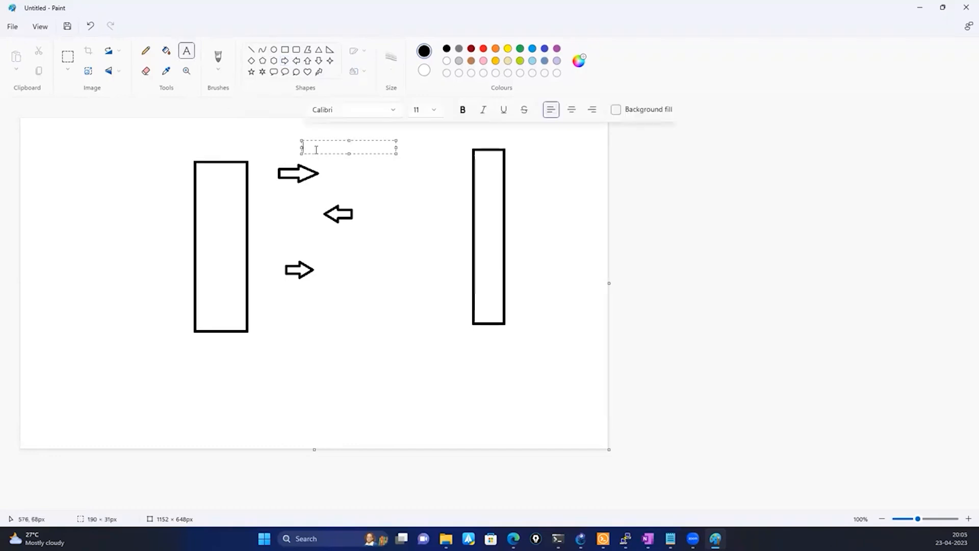
text(SYN)
click(325, 196)
click(325, 197)
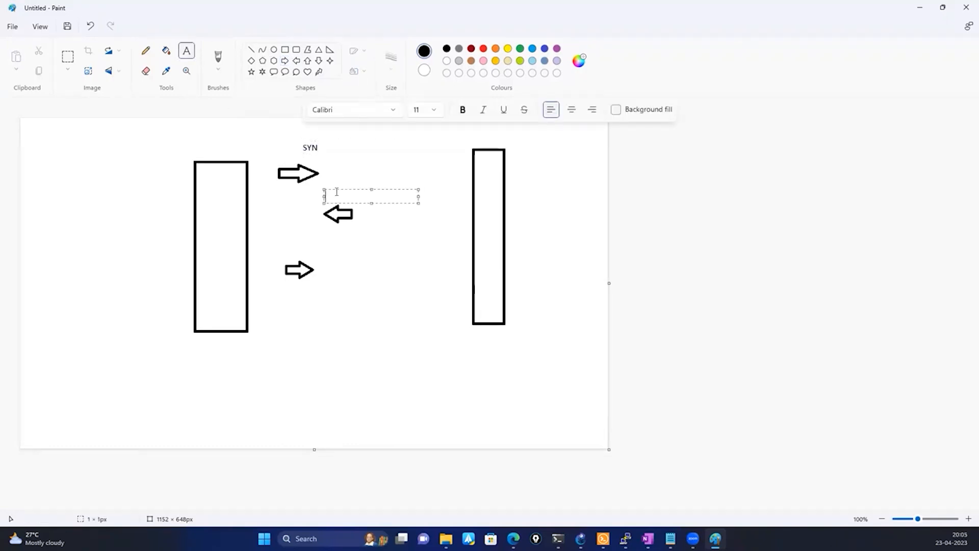
text(SYN-ACK)
click(324, 267)
click(325, 266)
text(AC)
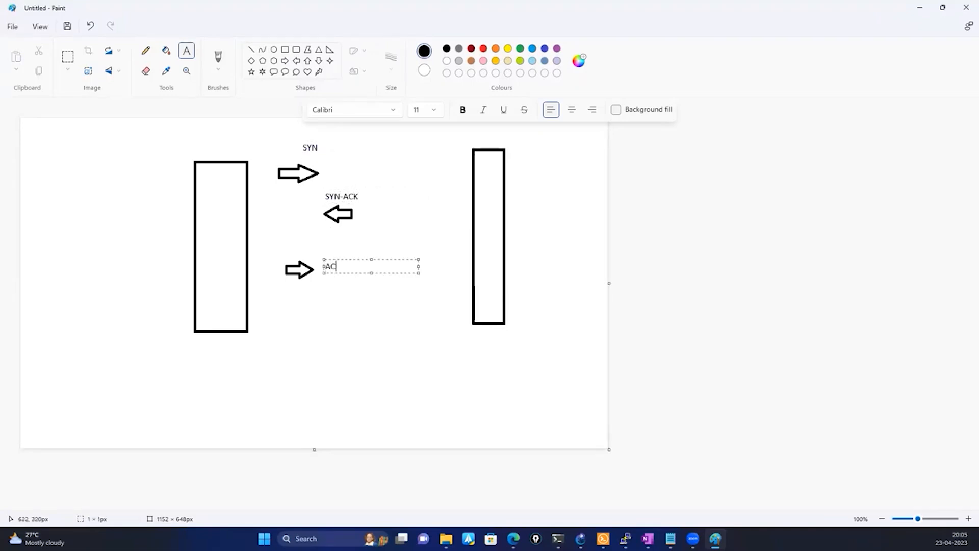
text(K)
click(295, 322)
Step: Add the label "Client" below the first rectangle and "Server" below the second one
click(164, 372)
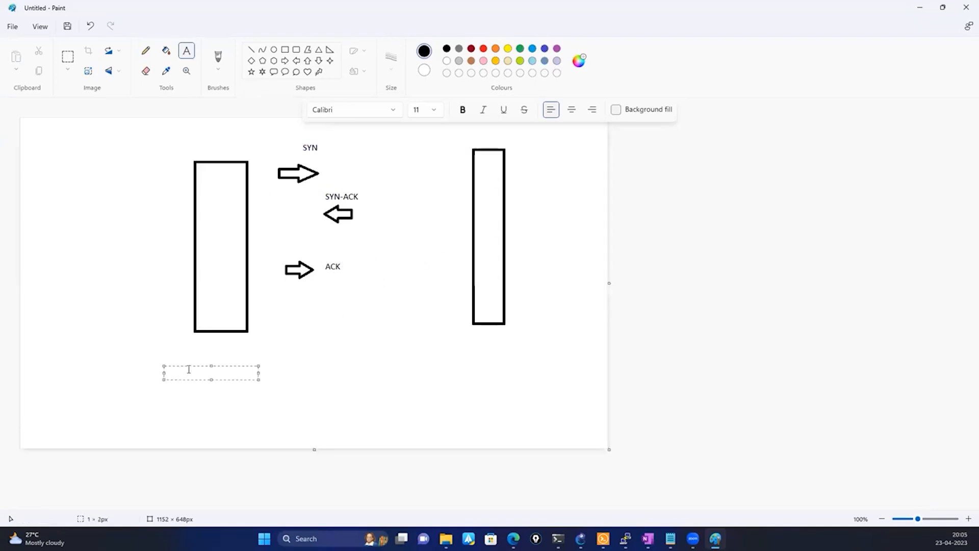
text(Client)
click(435, 365)
click(463, 352)
text(Server)
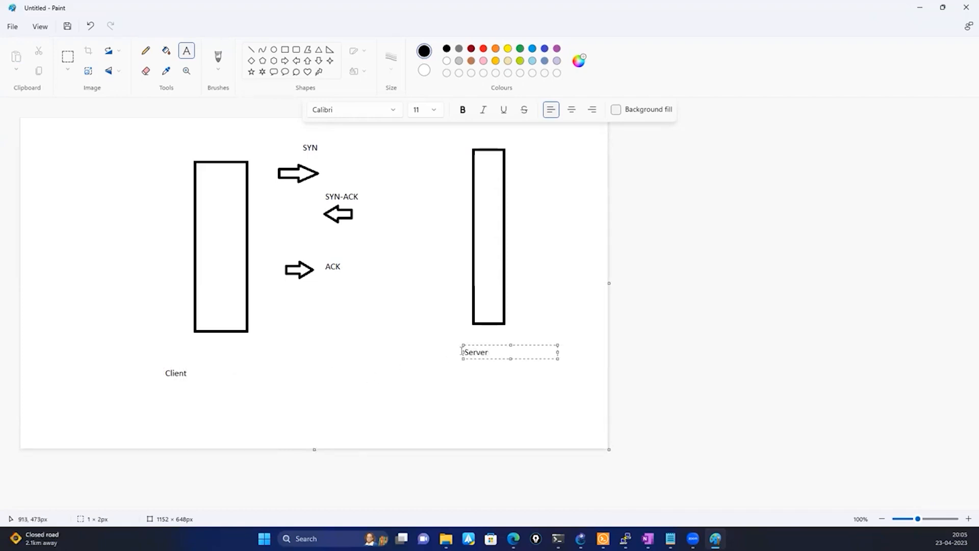
click(350, 346)
Step: Draw a horizontal black line below the ACK arrow and write "Stream 1 - Telnet" beneath it
click(251, 50)
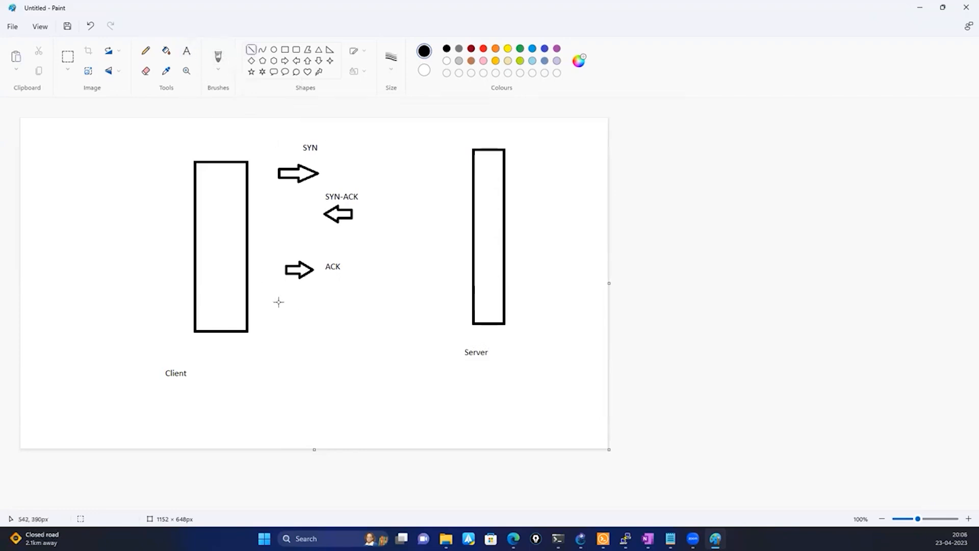
drag(276, 303, 444, 304)
click(287, 316)
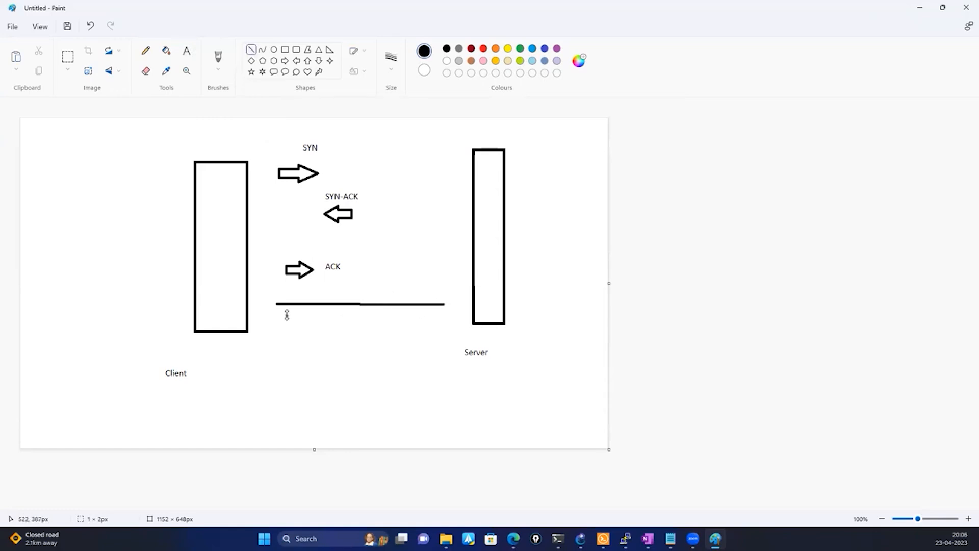
click(186, 53)
click(309, 315)
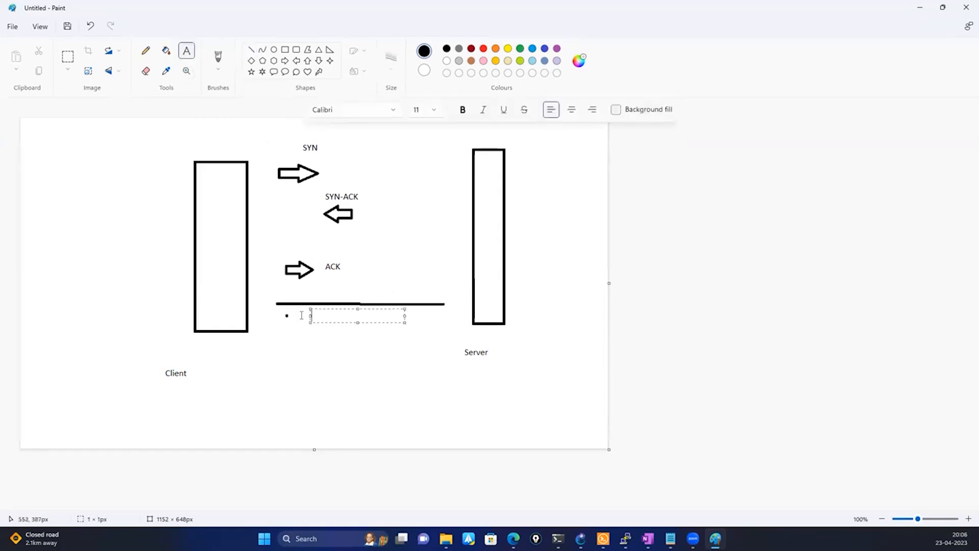
text(Stream 1 - Telnet)
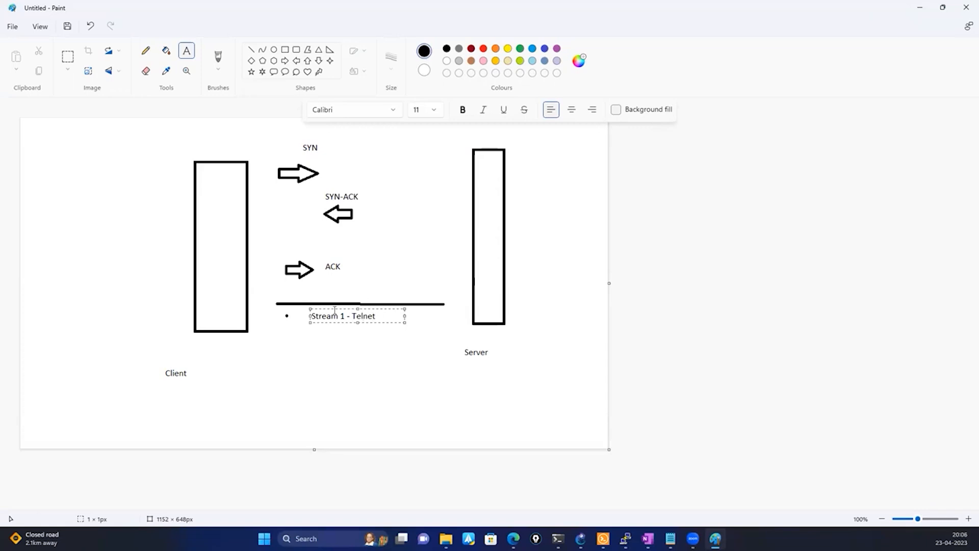
click(396, 335)
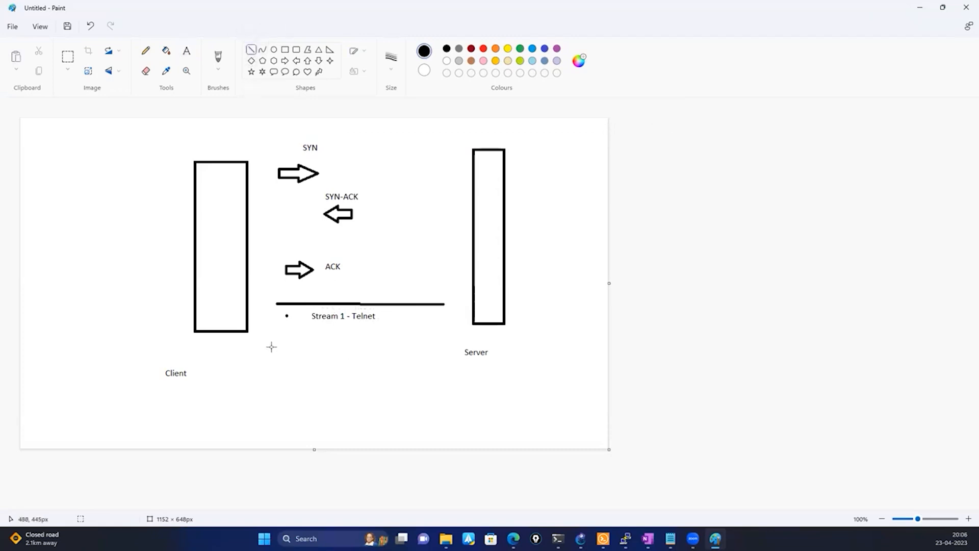
Step: Draw a second horizontal line below the Telnet label and write "Stream -2 - telnet - 2" beneath it in red
drag(276, 348, 446, 346)
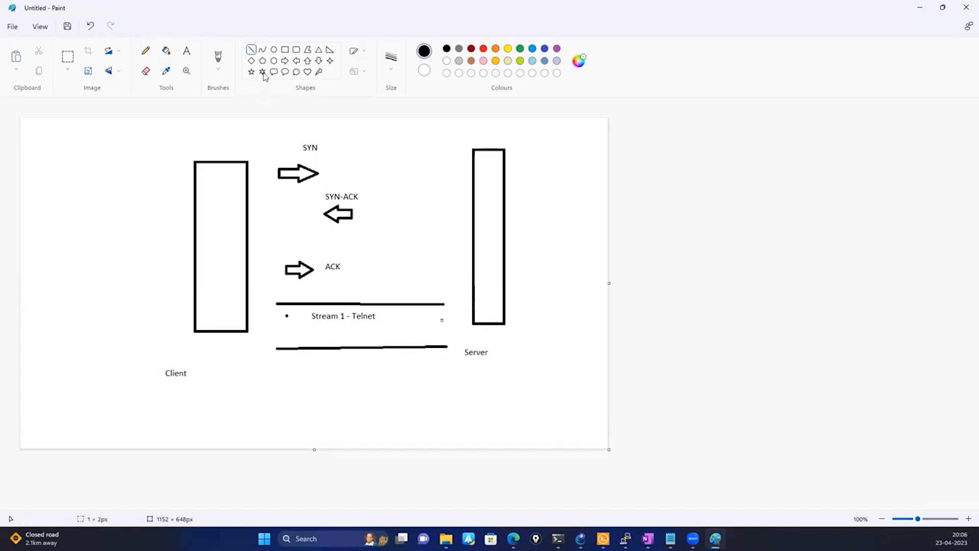
click(186, 51)
click(318, 350)
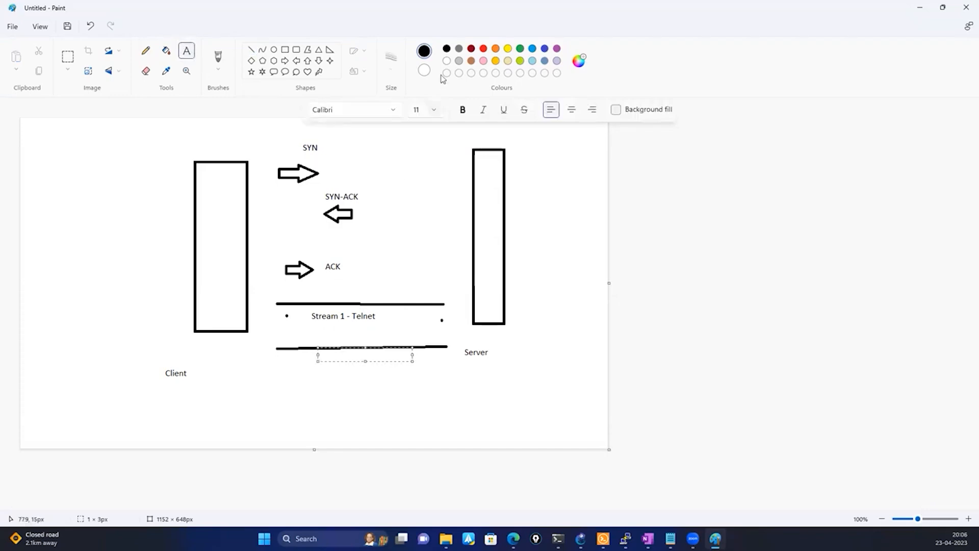
click(484, 48)
text(Strea)
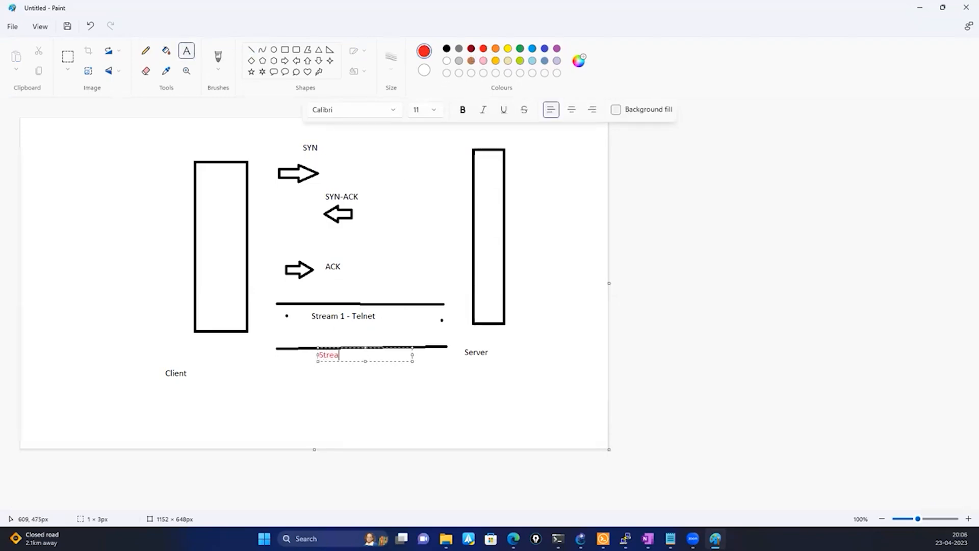
text(m -2 - telnet - 2)
click(289, 388)
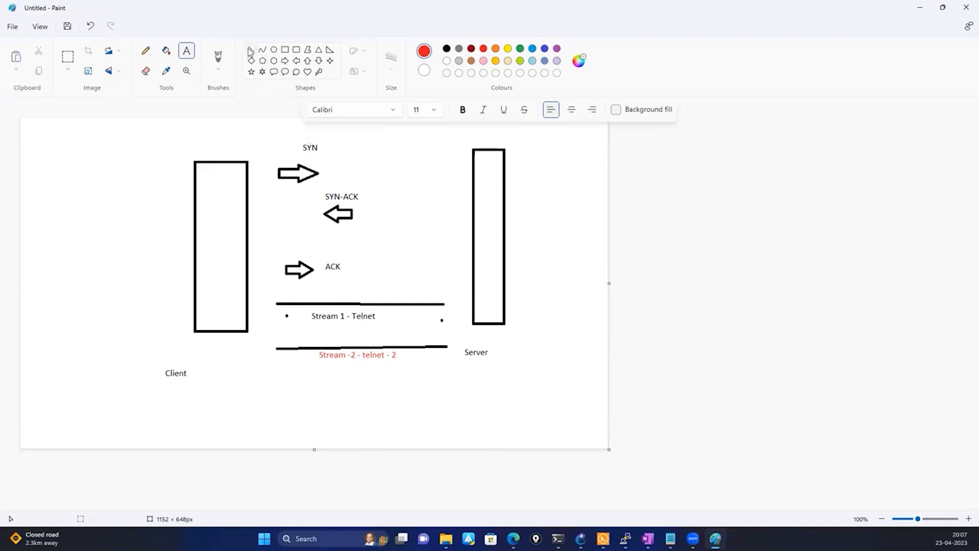
Step: Draw red rectangles outside the two black ones, about 36 × 304 px beside the client and 45 × 333 px beside the server
click(285, 50)
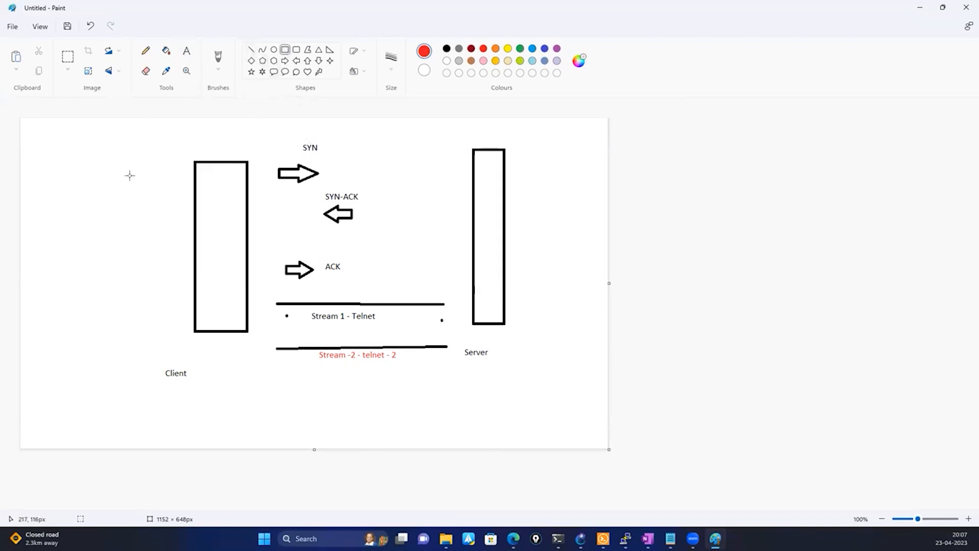
drag(114, 174, 133, 330)
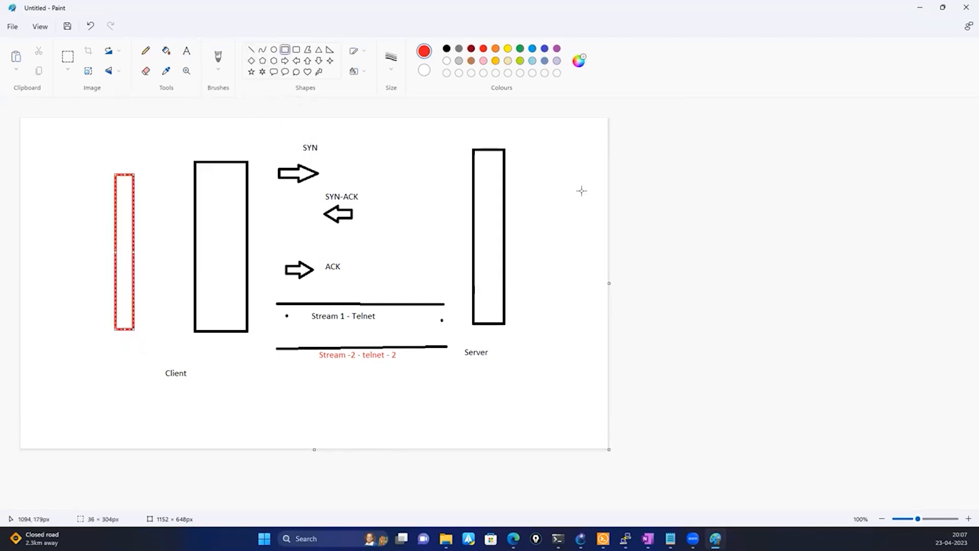
mouse_move(538, 148)
mouse_down()
mouse_move(575, 323)
mouse_move(559, 318)
mouse_up()
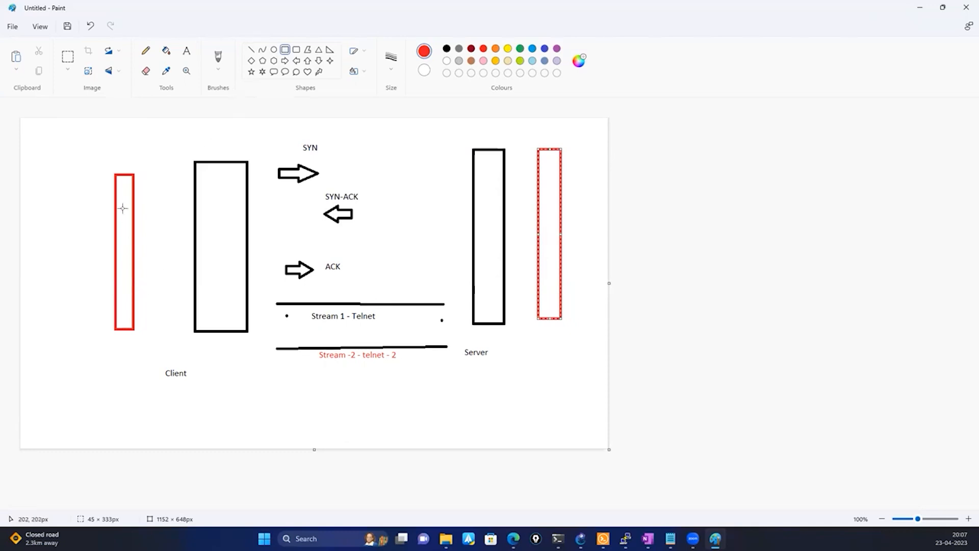
Step: Label both red rectangles "TCP buffer", above the client's one and below the server's one
click(167, 51)
click(96, 135)
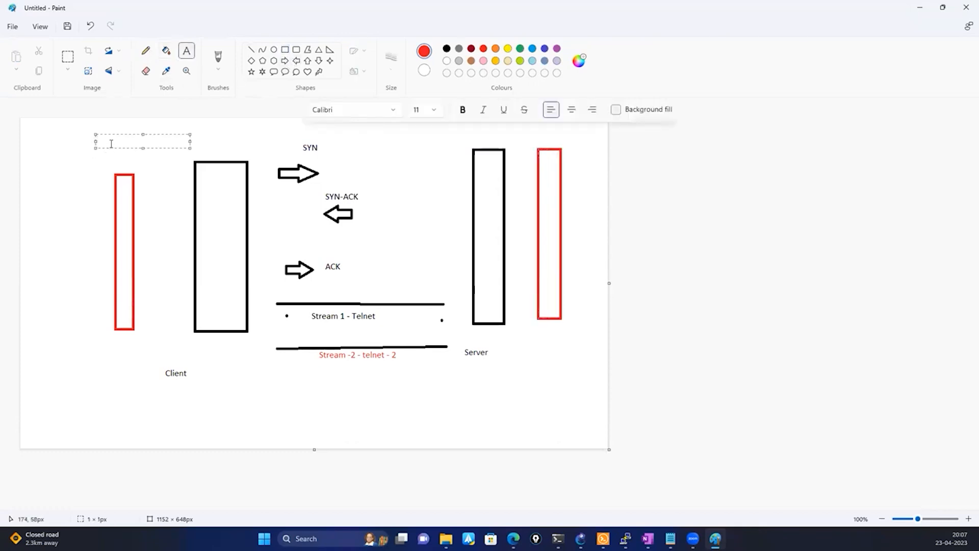
text(TCP buffer)
click(398, 192)
click(506, 368)
text(TCP buffer)
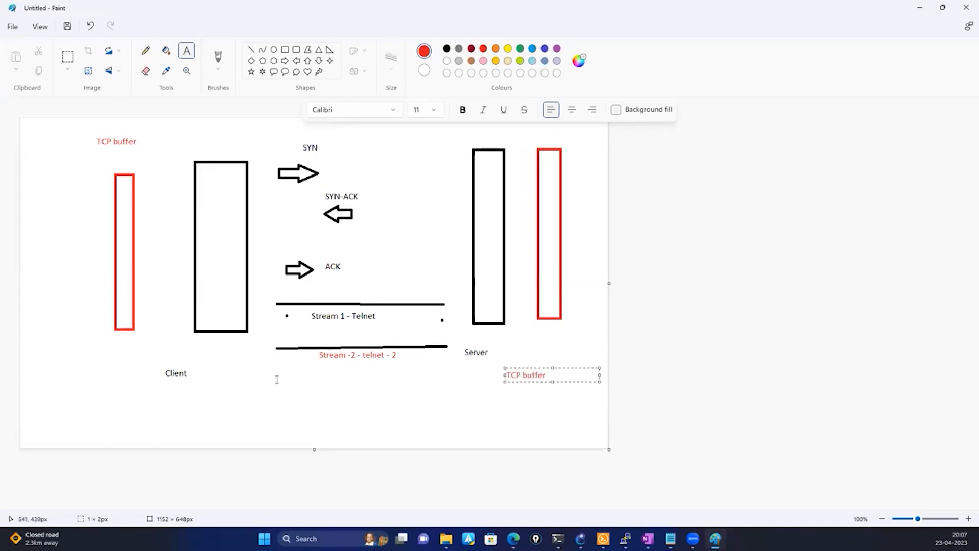
click(266, 403)
Step: Add the red text "window size -165 bytes" above the client rectangle
click(190, 52)
click(193, 132)
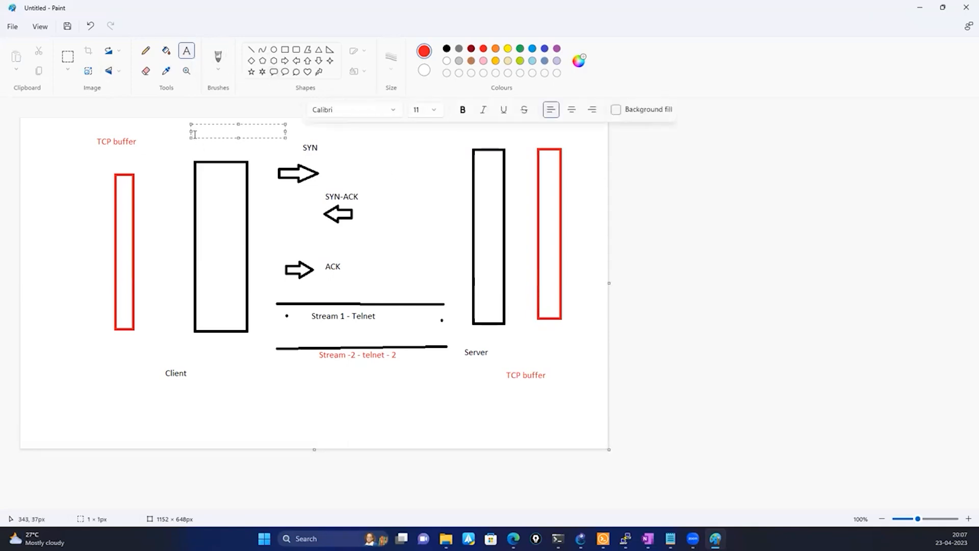
text(window size -165 bytes)
click(181, 155)
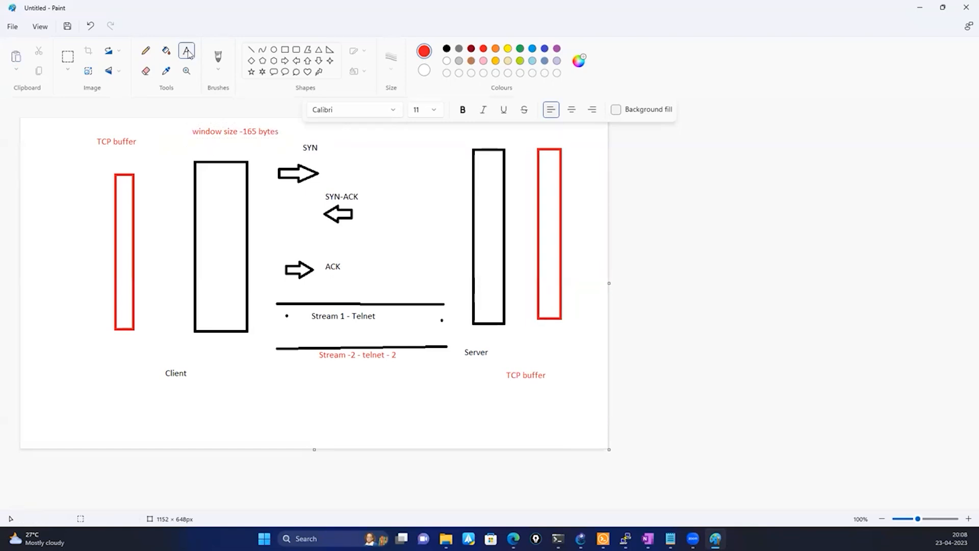
Step: Add the red text "scaling - mu;iple of widow" below the window size note
click(199, 147)
click(195, 150)
click(196, 150)
text(scaling )
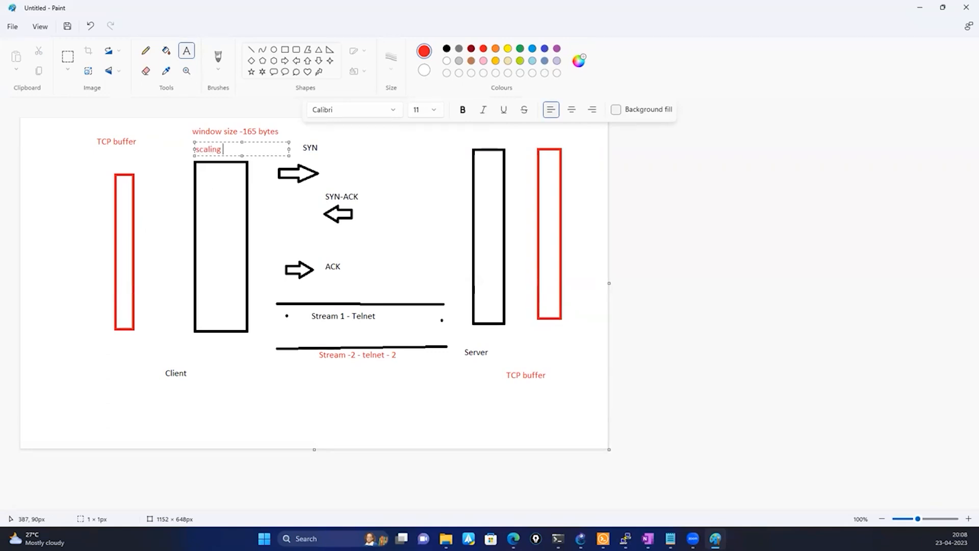
text(- mu;ip,)
key(BackSpace)
text(le ofwindow)
click(207, 239)
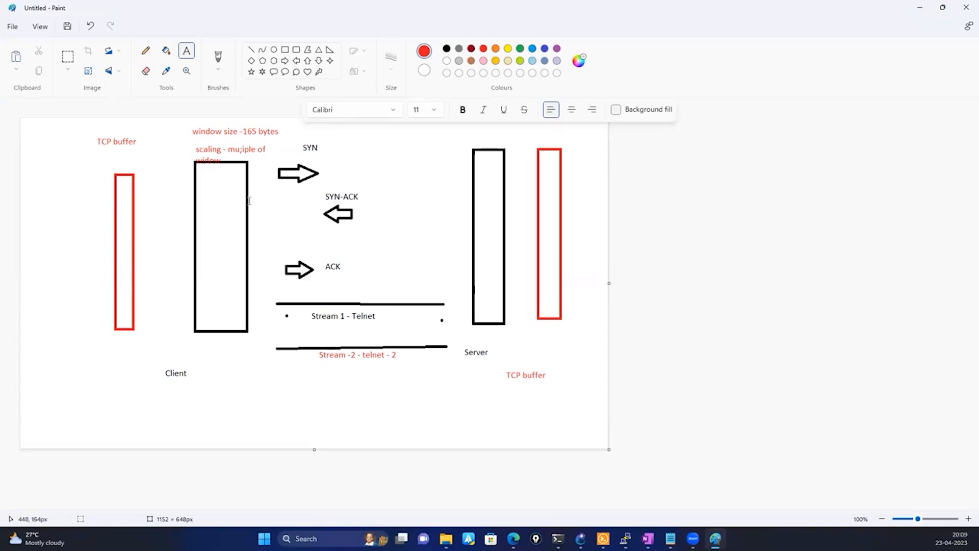
Step: Draw a long red downward arrow, about 28 × 269 px, between the client's buffer and the client rectangle
click(320, 61)
drag(150, 175, 163, 311)
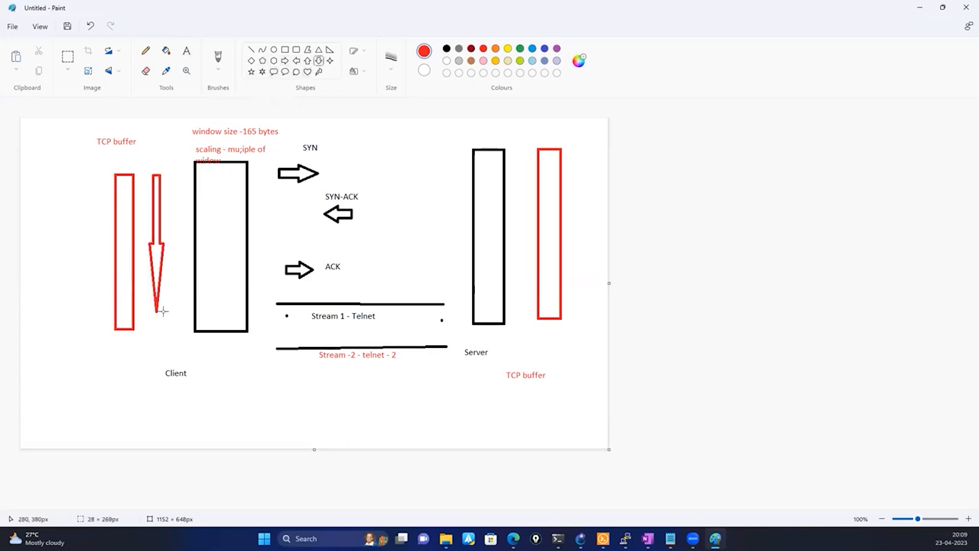
click(72, 245)
Step: Write "165" near the upper end and "65535" near the lower end of the client's TCP buffer
click(187, 51)
click(71, 198)
text(1)
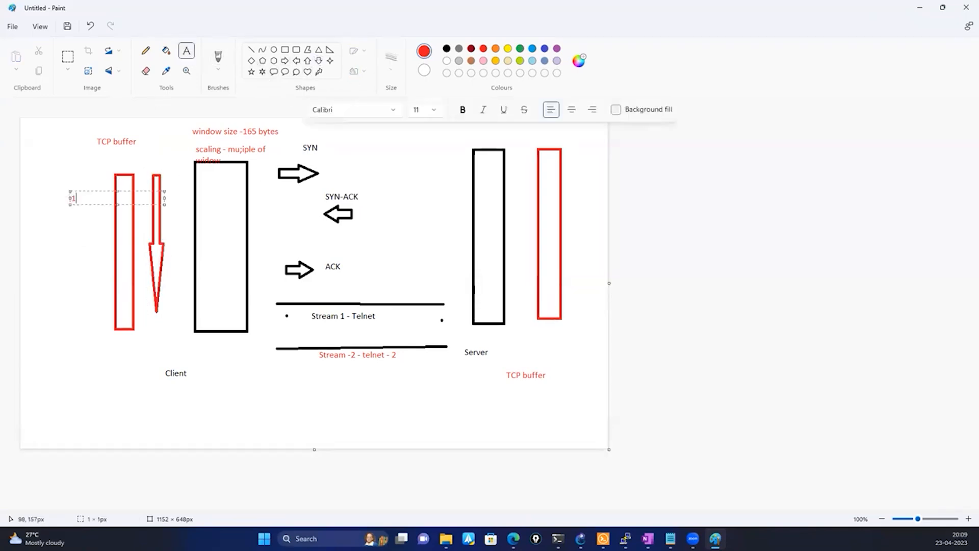
text(65)
click(69, 274)
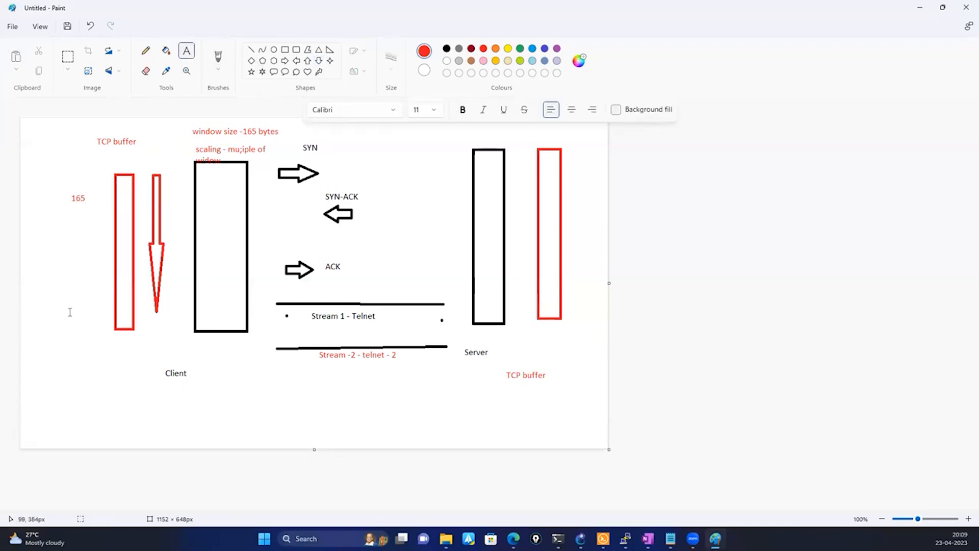
click(70, 310)
text(65535)
click(74, 348)
Step: Write "165" near the upper end and "65535" near the lower end of the server's TCP buffer
click(574, 156)
text(165)
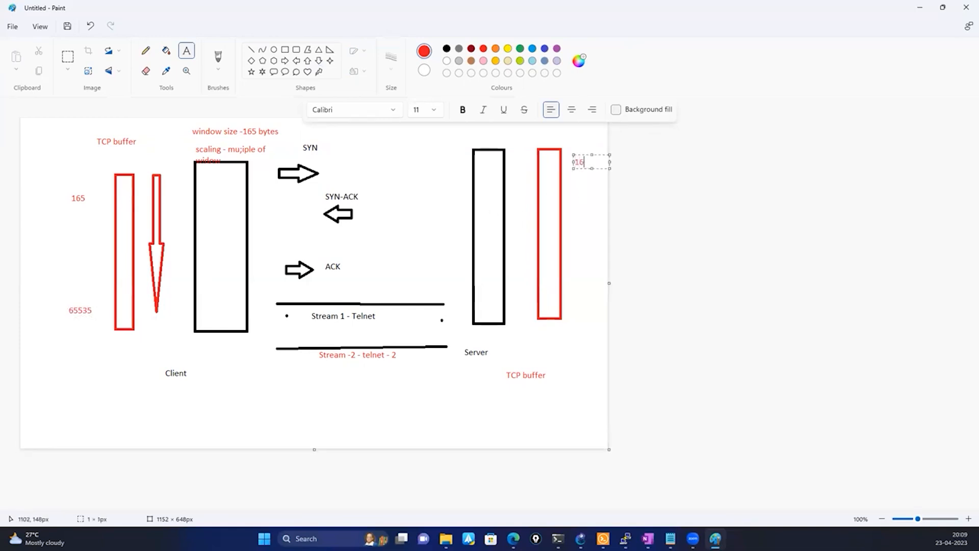
click(580, 332)
click(572, 339)
text(65535)
click(397, 393)
Step: Write the red text "Window - Zero" beside the client's TCP buffer, between the 165 and 65535 labels
click(32, 235)
text(Window )
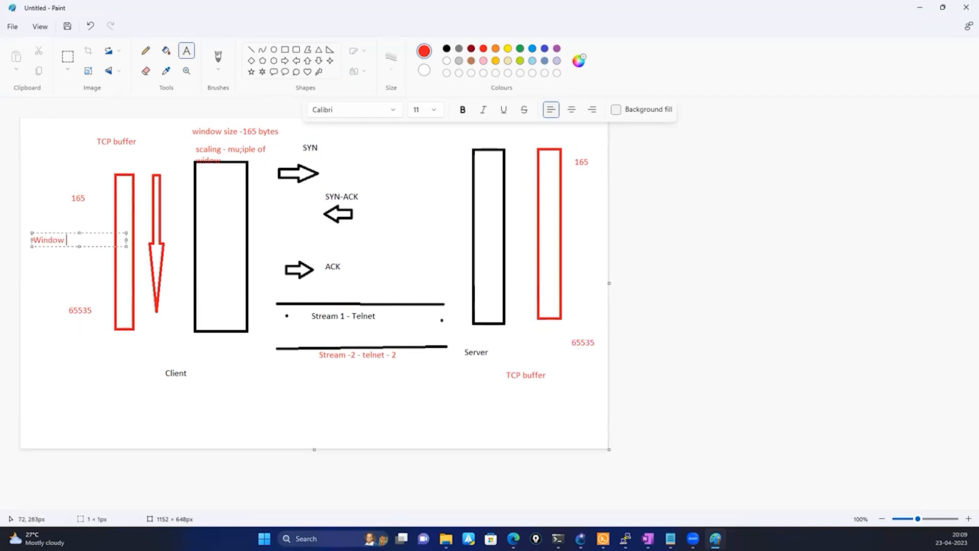
text(- Ze)
text(ro)
text( windo)
key(BackSpace)
key(BackSpace)
key(BackSpace)
key(BackSpace)
key(BackSpace)
key(BackSpace)
Step: Add the line "Zero window Size" below "Window - Zero", leaving one blank line between them
key(Return)
key(Return)
text(Zero wi)
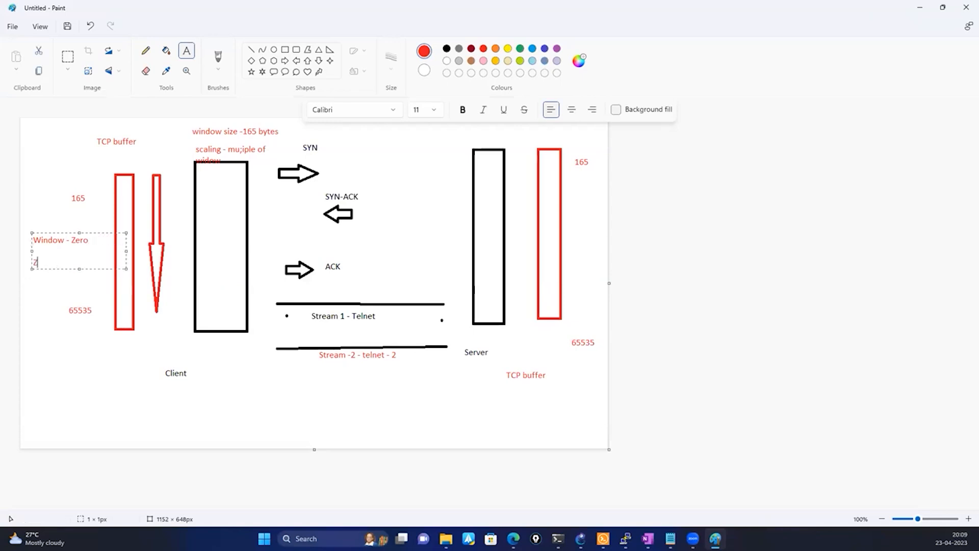
text(w Sizew)
key(BackSpace)
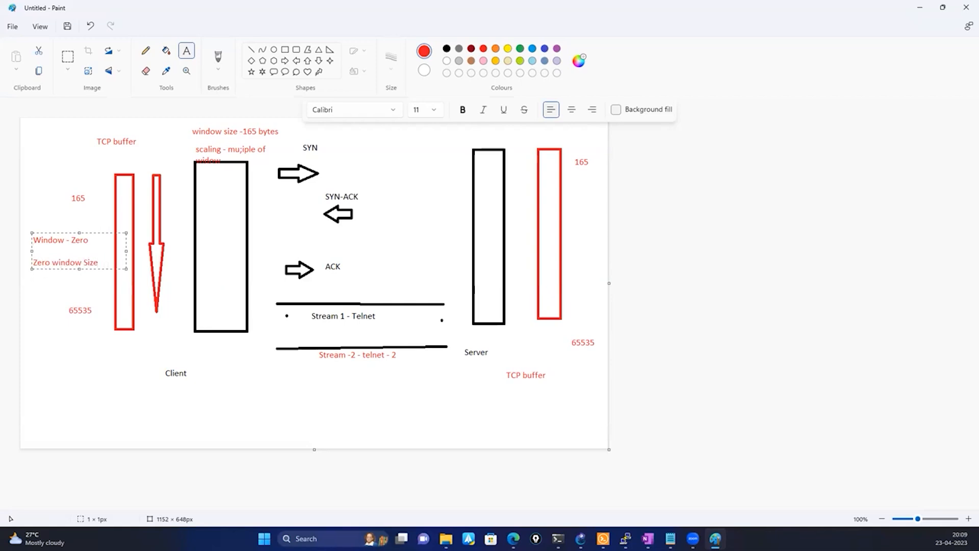
click(140, 369)
Step: Draw a long, thin red rightward arrow just above the upper line of Stream 1, below the ACK label
click(426, 259)
click(391, 238)
click(285, 60)
drag(320, 285, 421, 297)
click(419, 232)
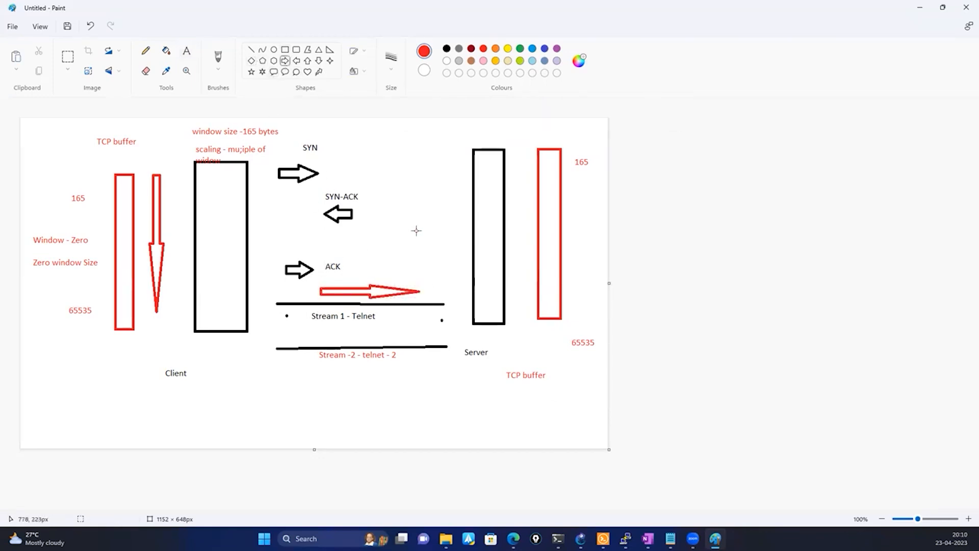
Step: Write the red note "TCP segment len - Telnet 78 bytes" above the long red rightward arrow
click(187, 51)
click(386, 262)
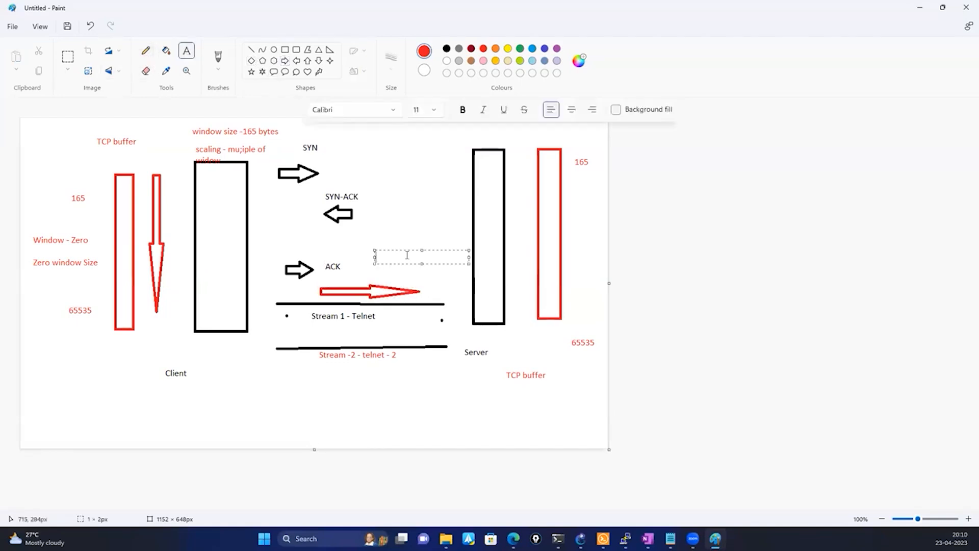
text(TCP segment len - TElnet)
key(BackSpace)
key(BackSpace)
key(BackSpace)
key(BackSpace)
key(BackSpace)
text(elne)
text(t  )
text(78 byte)
click(448, 287)
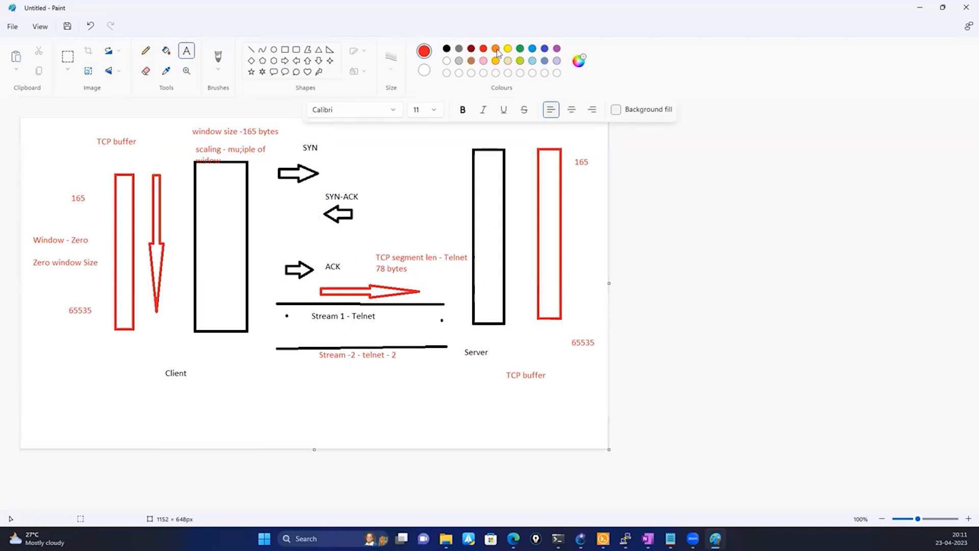
Step: Write "Seq No - 7890" in green above the ACK arrow and label
click(520, 48)
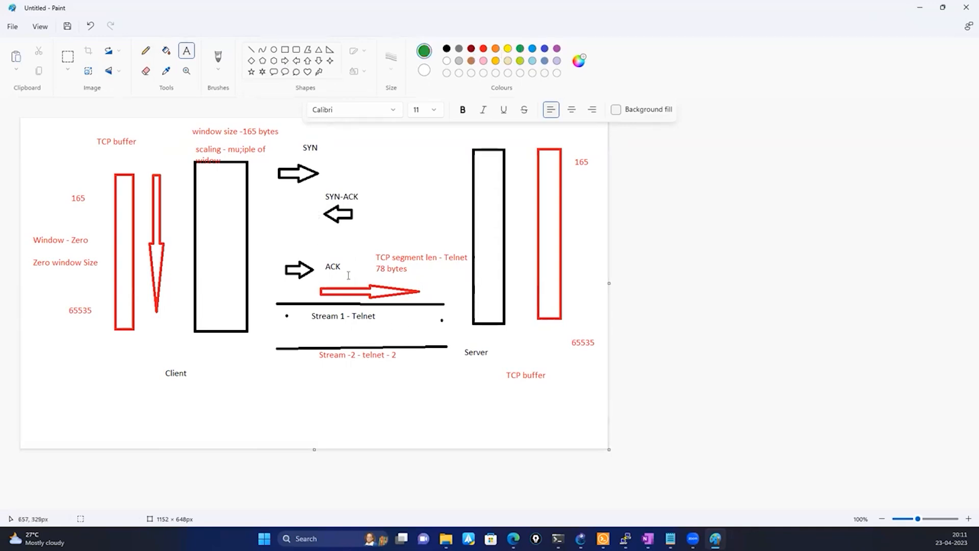
click(306, 245)
text(Seq No - )
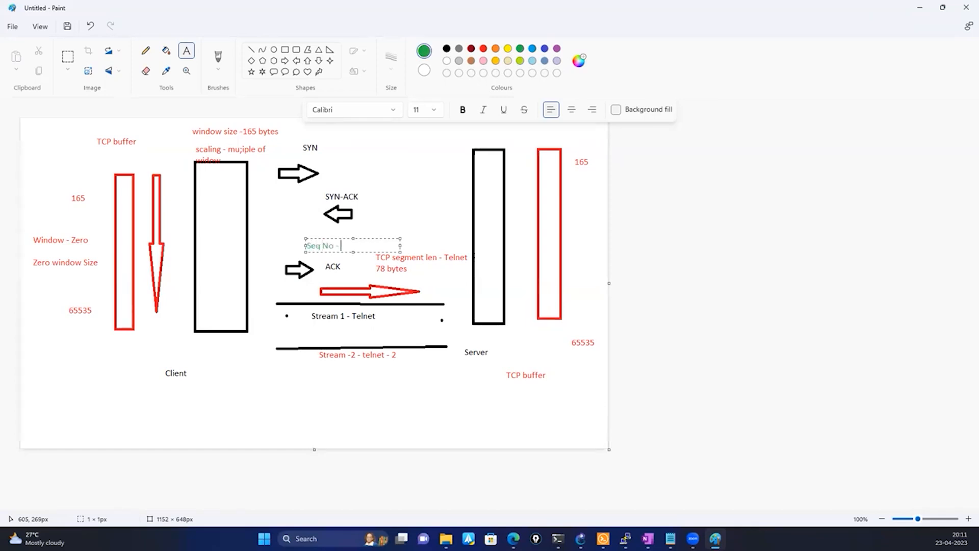
text(7890)
click(425, 284)
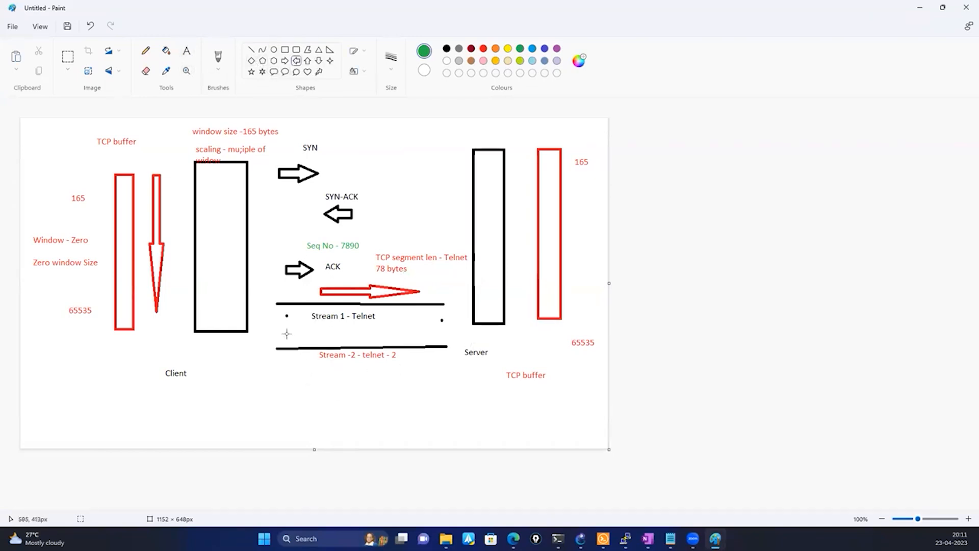
Step: Draw a green leftward arrow, about 328 × 33 px, below the Stream 1 label and write "Ack -7890" in green above its tail
drag(270, 327, 438, 323)
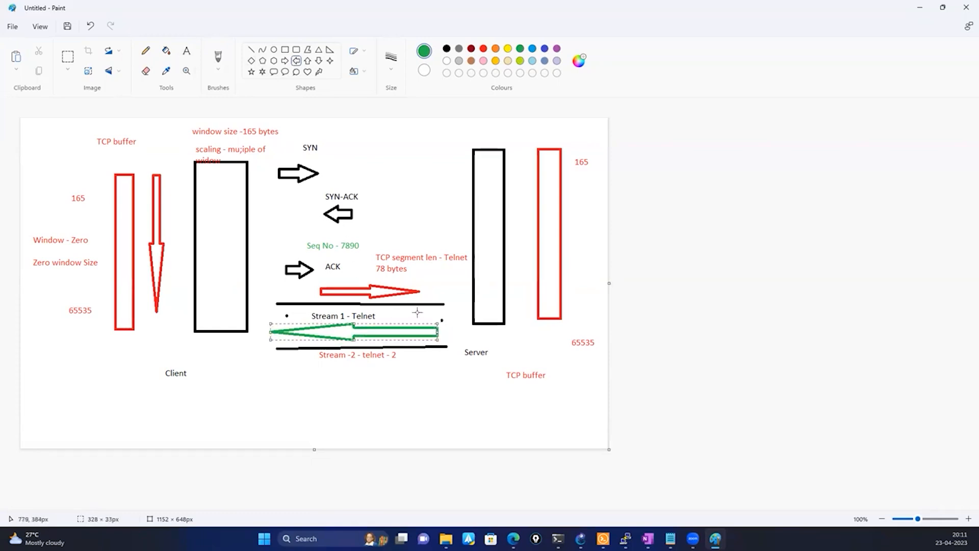
click(417, 312)
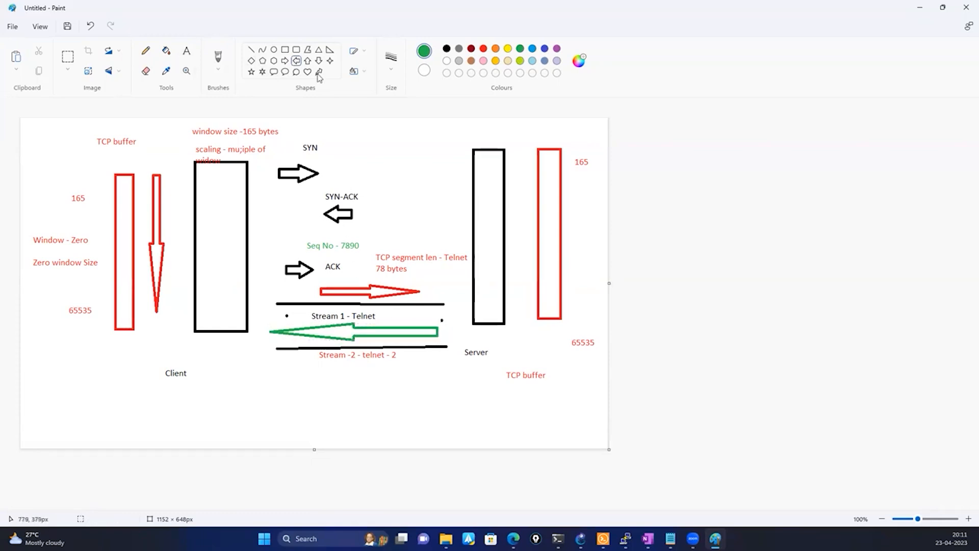
click(187, 50)
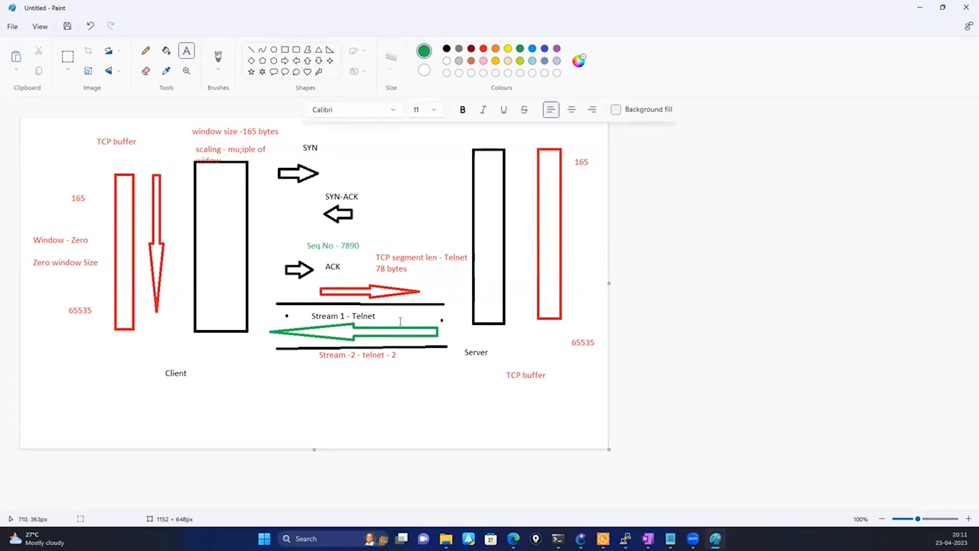
click(396, 307)
text(Ack -7890)
click(258, 389)
Step: Draw a green rounded callout below the client rectangle and a green rectangle, about 43 × 141 px, below the client's TCP buffer
click(273, 71)
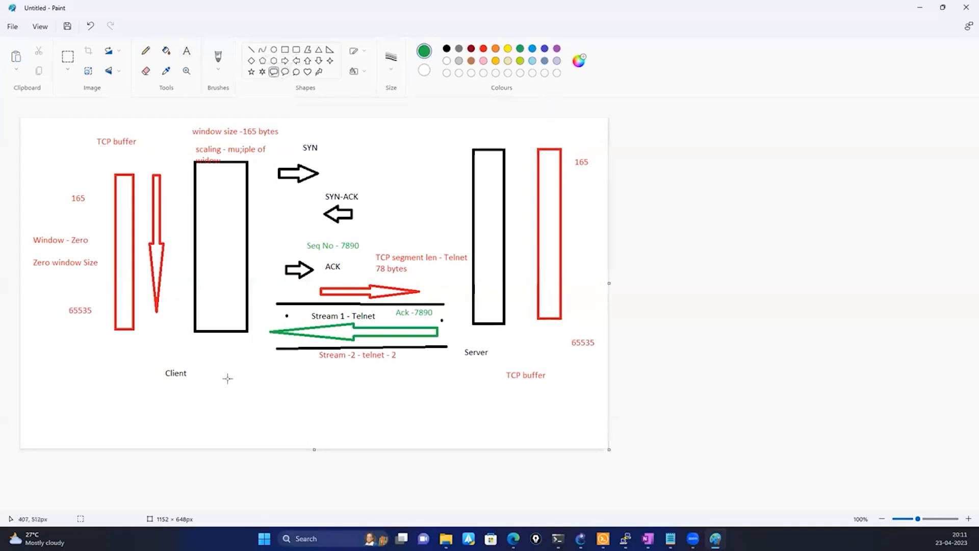
drag(227, 378, 271, 413)
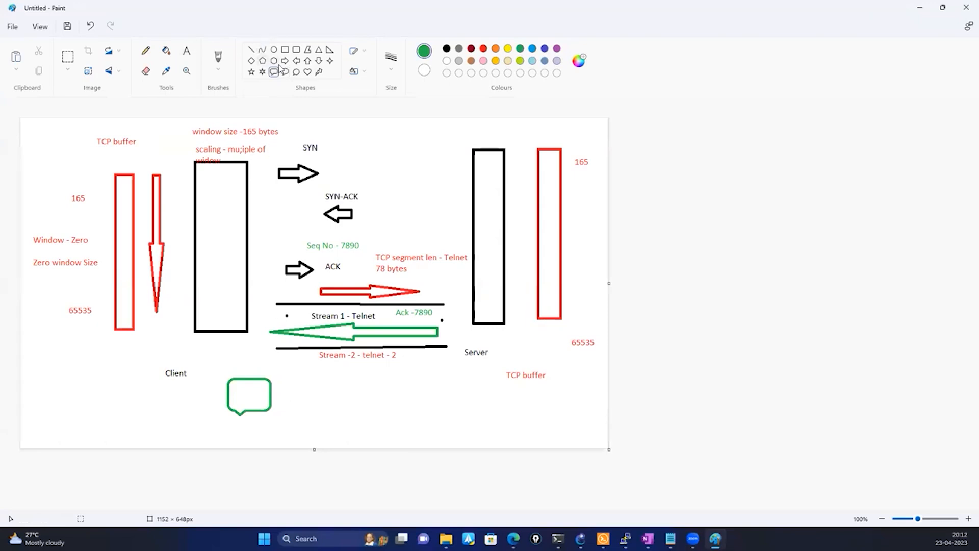
click(285, 50)
mouse_move(130, 353)
mouse_down()
mouse_move(128, 384)
mouse_move(153, 426)
mouse_up()
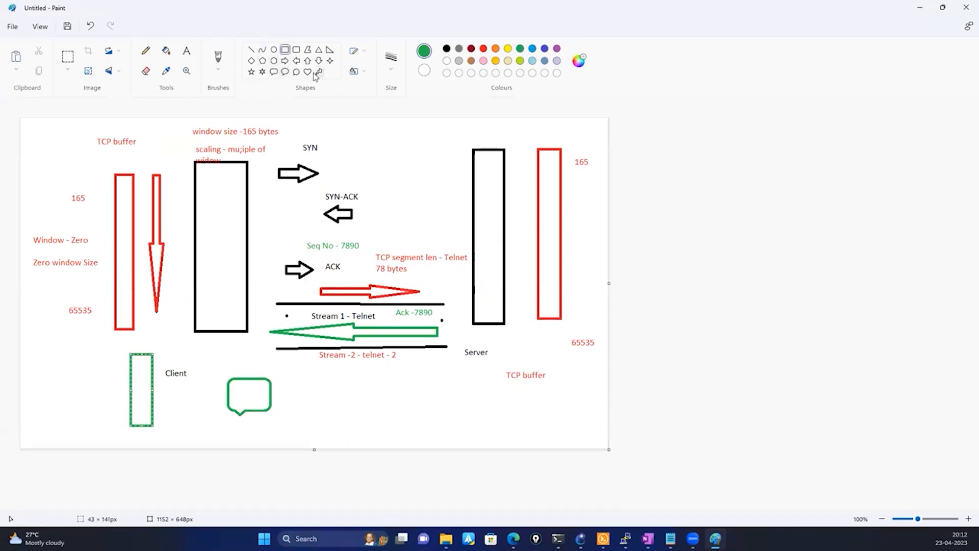
Step: Label the green rectangle near the Client label with the green text "TCP RTO" on its outer side
click(187, 50)
click(95, 377)
click(80, 385)
click(62, 377)
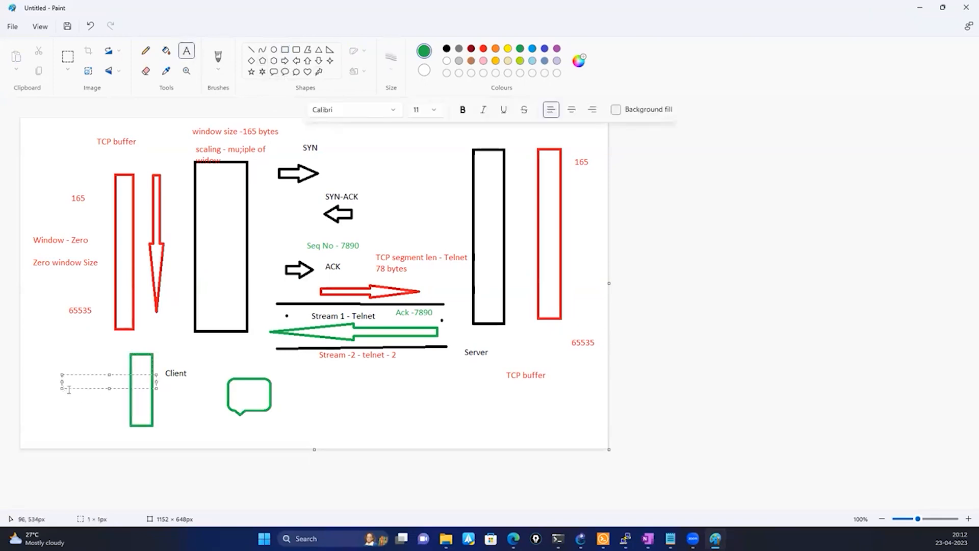
text(TCP RTO)
click(88, 395)
click(104, 386)
click(213, 363)
click(94, 382)
click(102, 380)
Step: Draw a green rightward arrow, about 215 × 55 px, beside the SYN arrow and write "TCP - Keep alive" above it
click(286, 61)
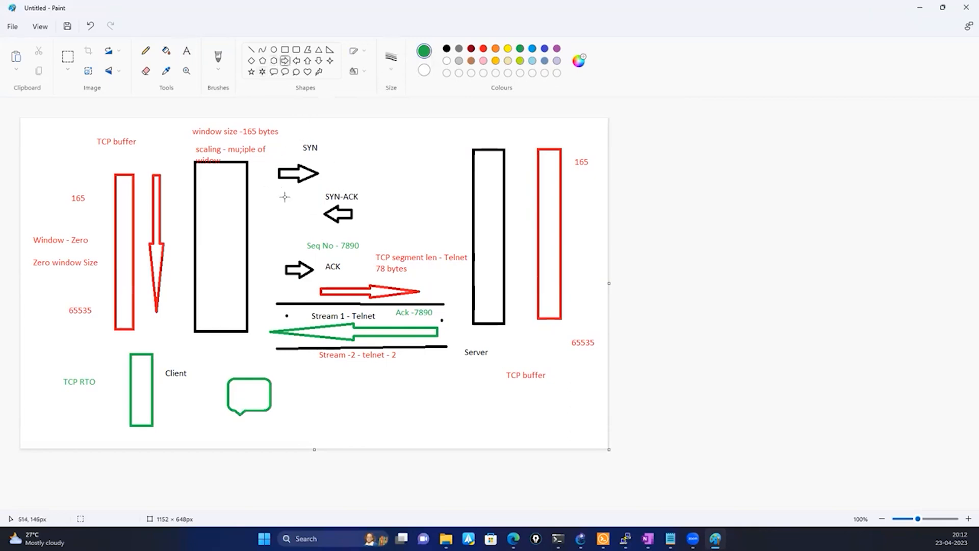
drag(335, 154, 446, 182)
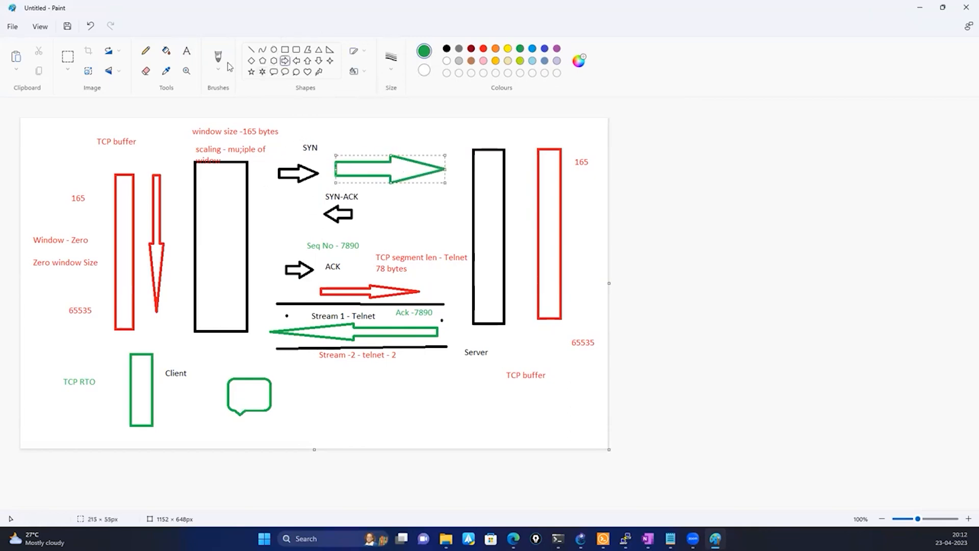
click(186, 50)
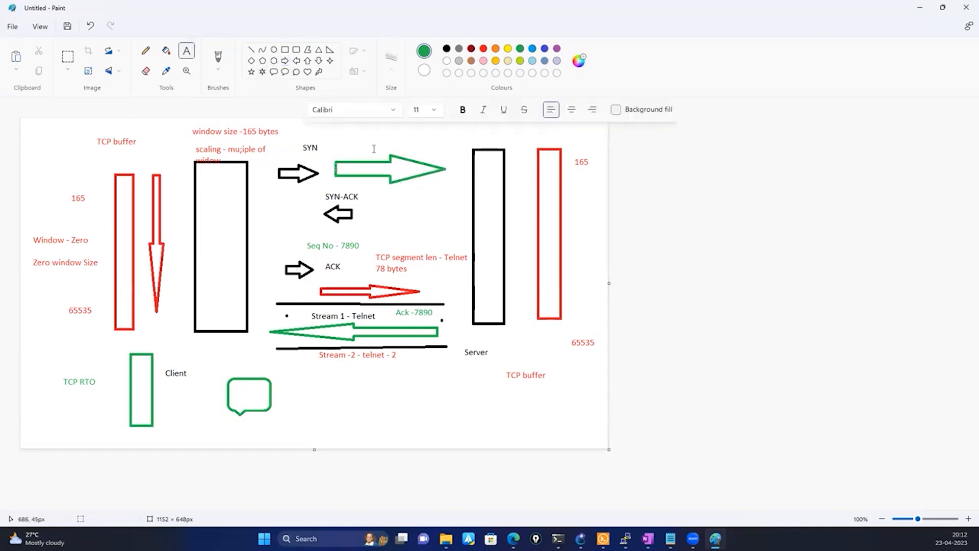
click(362, 149)
text(TCP - Keep alive)
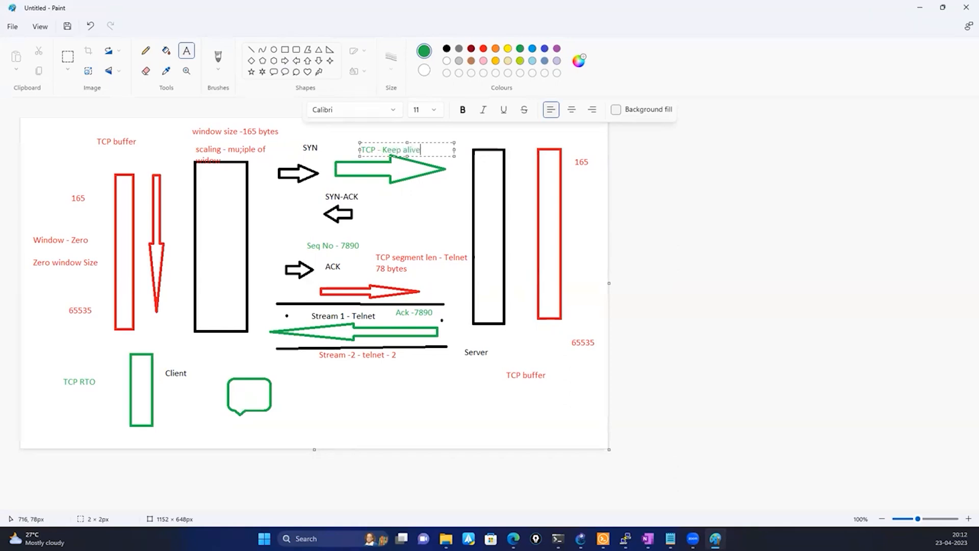
click(399, 205)
Step: Draw a green leftward arrow below the Stream -2 label and write "TCP keep alive - Ack" in green beneath it
click(297, 60)
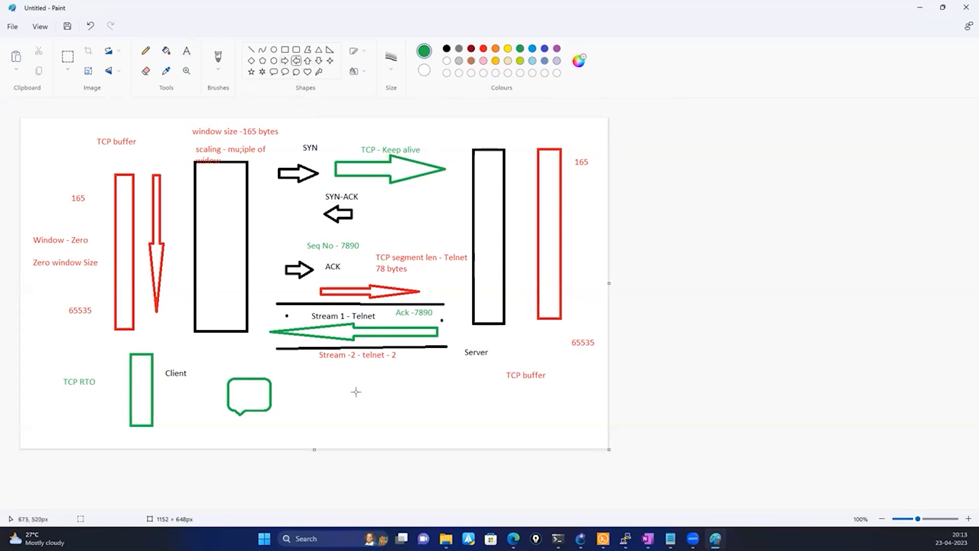
drag(312, 378, 447, 402)
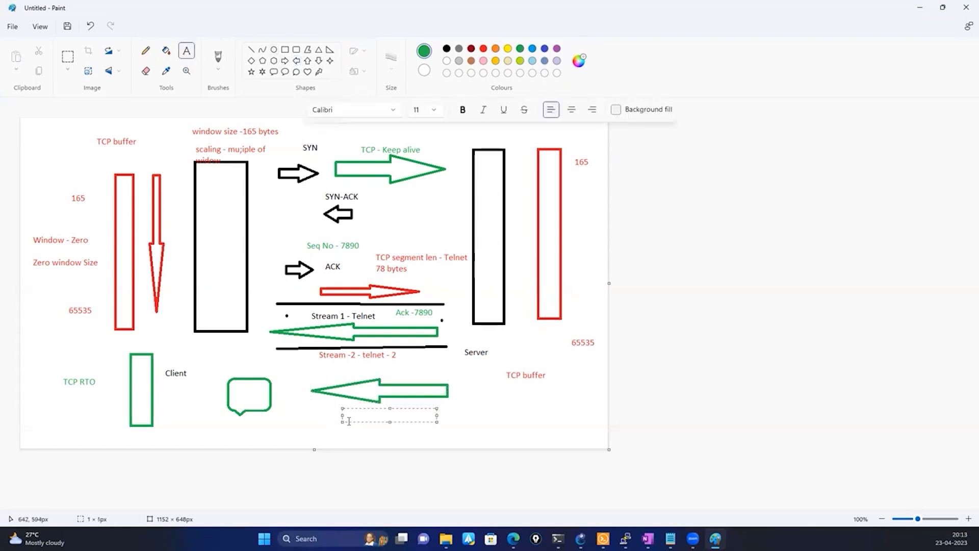
text(TCP keep alive - Ack)
click(516, 397)
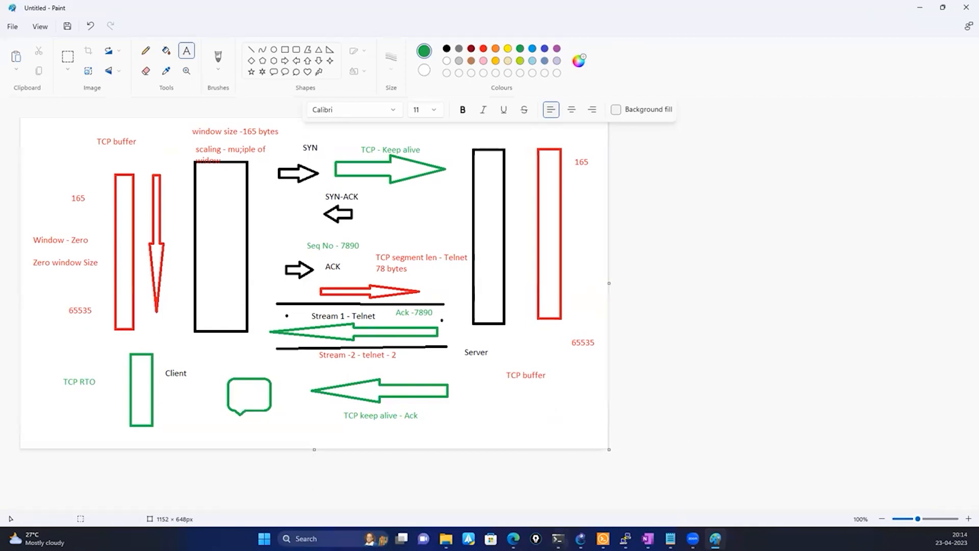
Step: Switch to GNS3 and draw a freehand black arrow pointing right from router R2 with the screen annotation pen
click(580, 539)
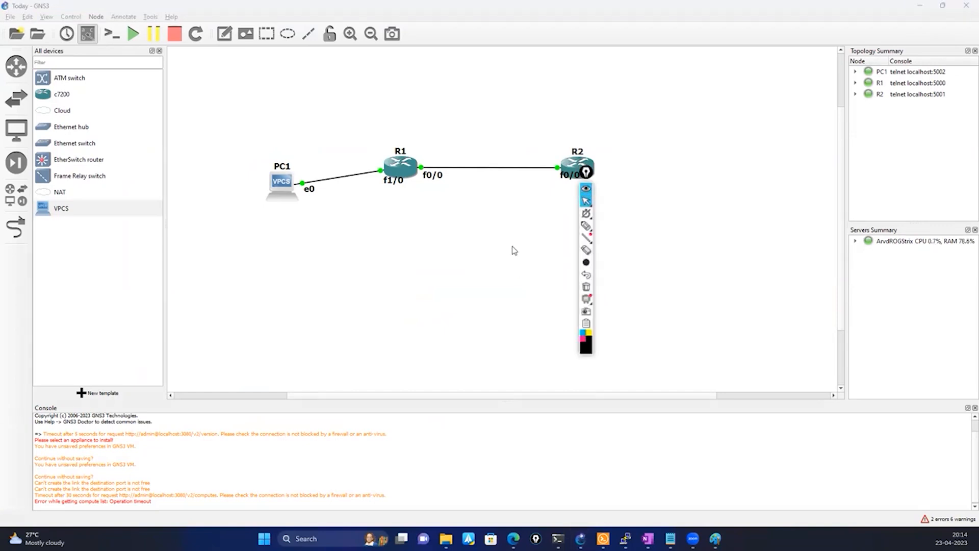
drag(585, 174, 0, 220)
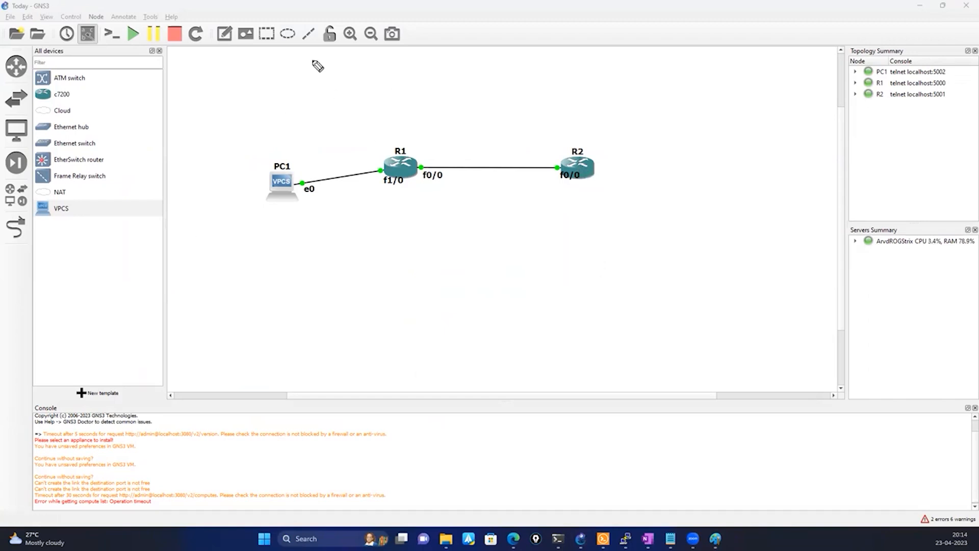
mouse_move(605, 140)
mouse_down()
mouse_move(639, 142)
mouse_move(637, 153)
mouse_up()
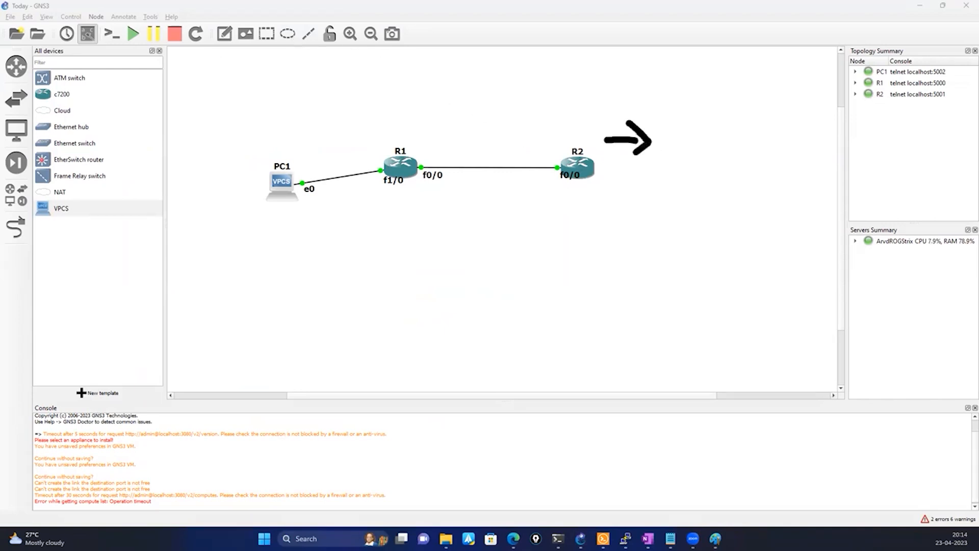
Step: Add a rectangle beyond the arrow beside R2 and handwrite "TEL" inside it
click(266, 34)
click(701, 136)
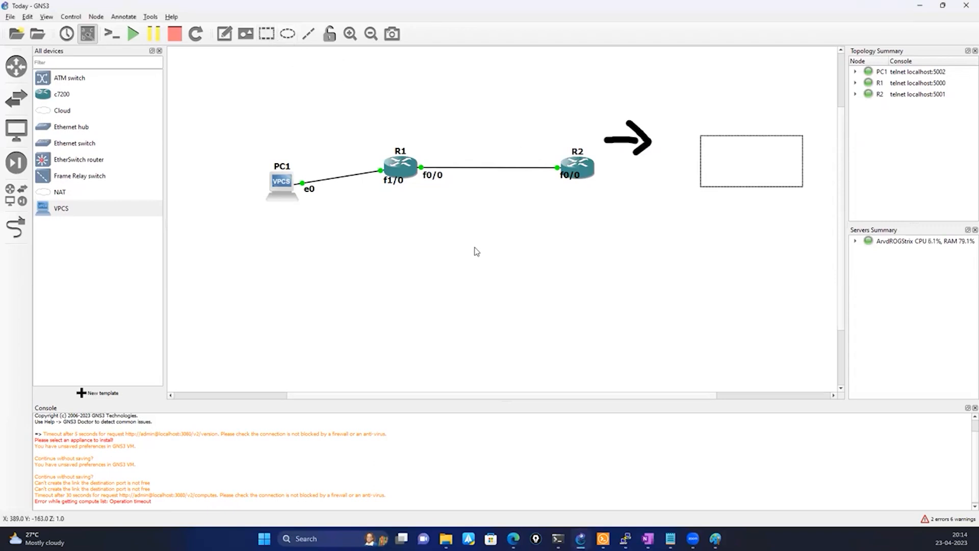
click(429, 278)
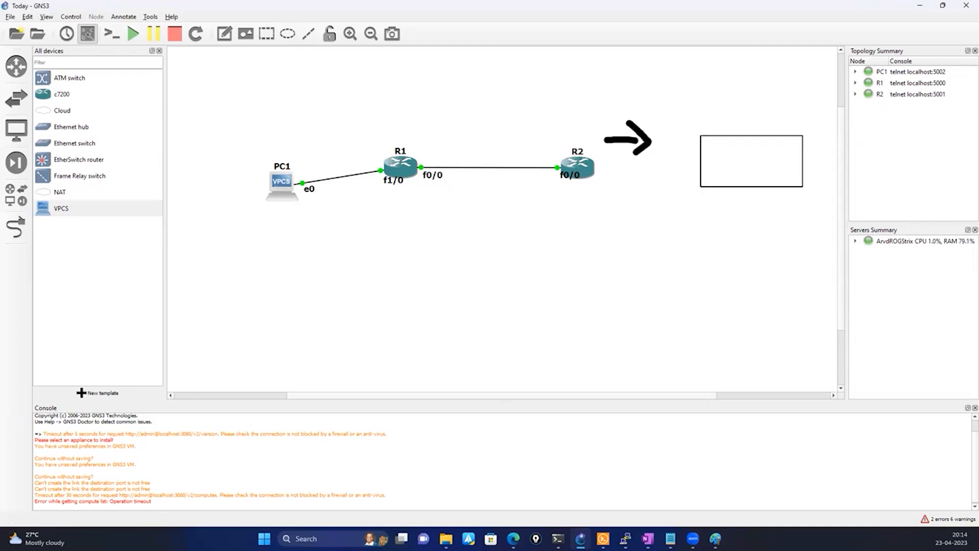
mouse_move(718, 153)
mouse_down()
mouse_move(741, 154)
mouse_move(725, 178)
mouse_move(755, 174)
mouse_move(755, 153)
mouse_move(779, 176)
mouse_up()
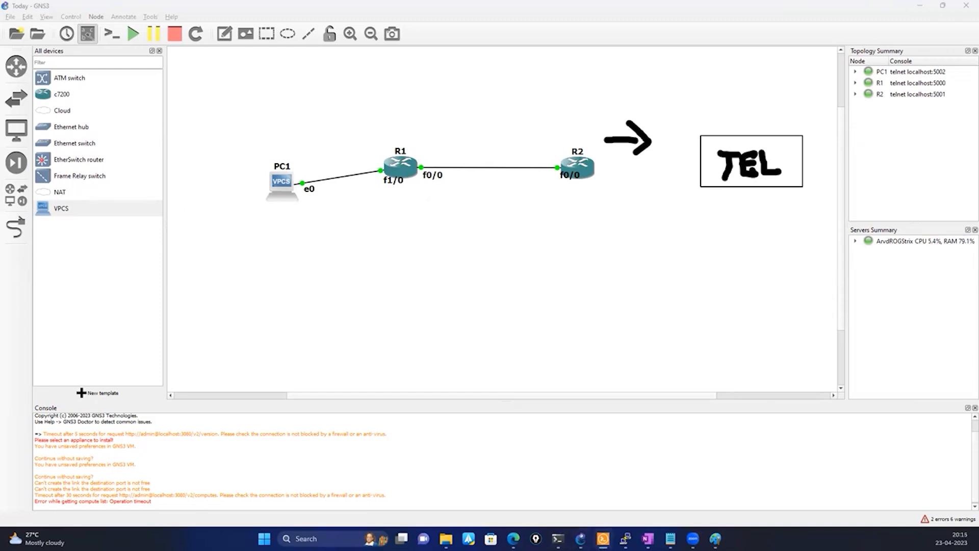
Step: Switch to the R1 console in Solar-PuTTY, bring up fresh prompts, and place its restored window below the GNS3 topology
key(alt+Tab)
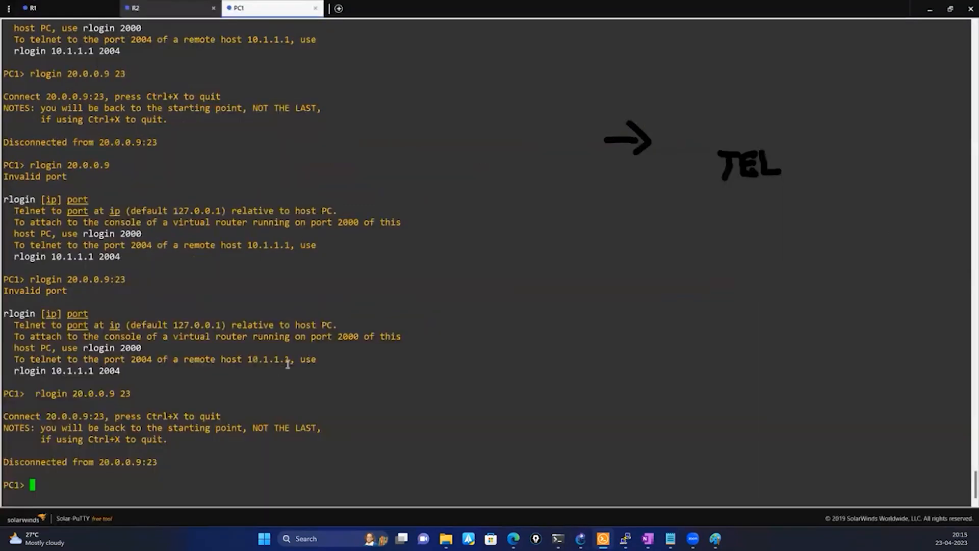
key(ctrl+Tab)
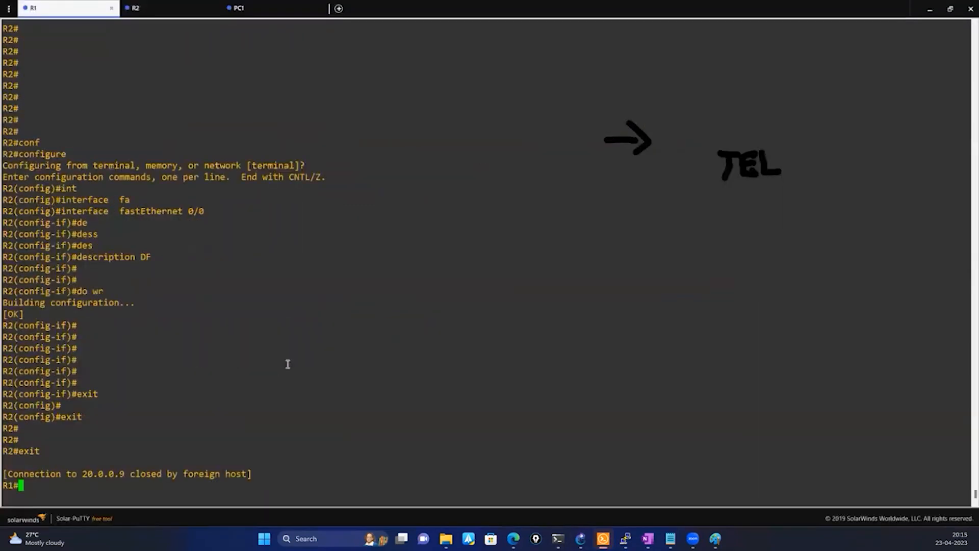
key(Return)
key(Return)
key(Return)
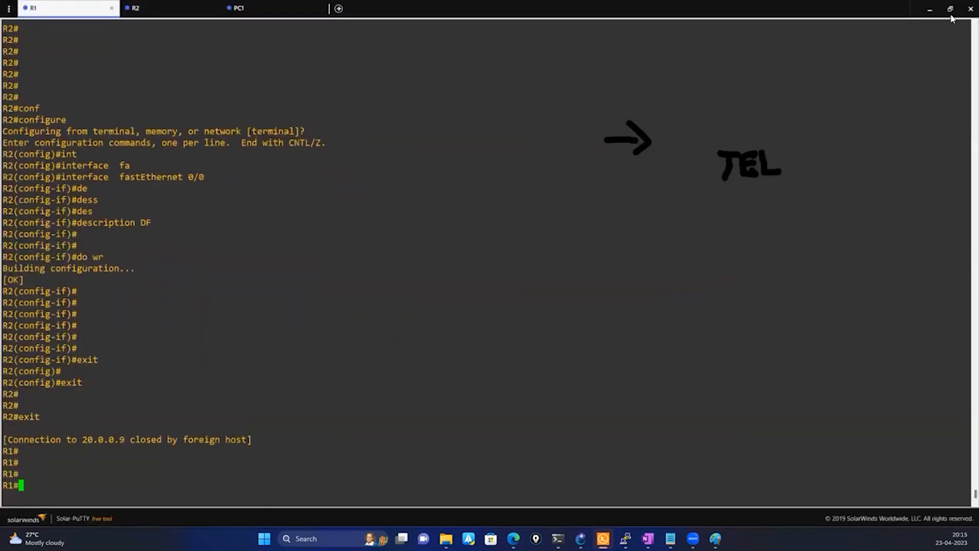
key(super+Down)
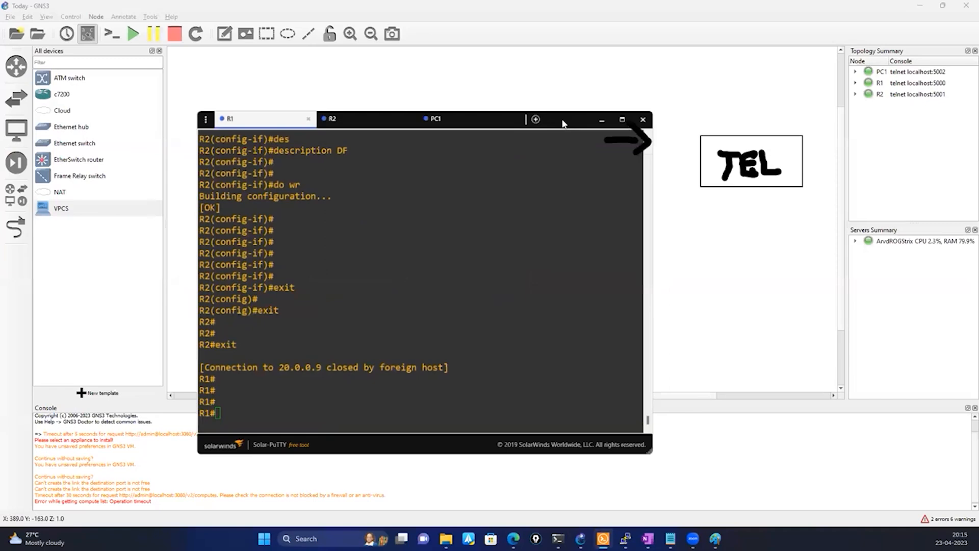
drag(562, 123, 614, 217)
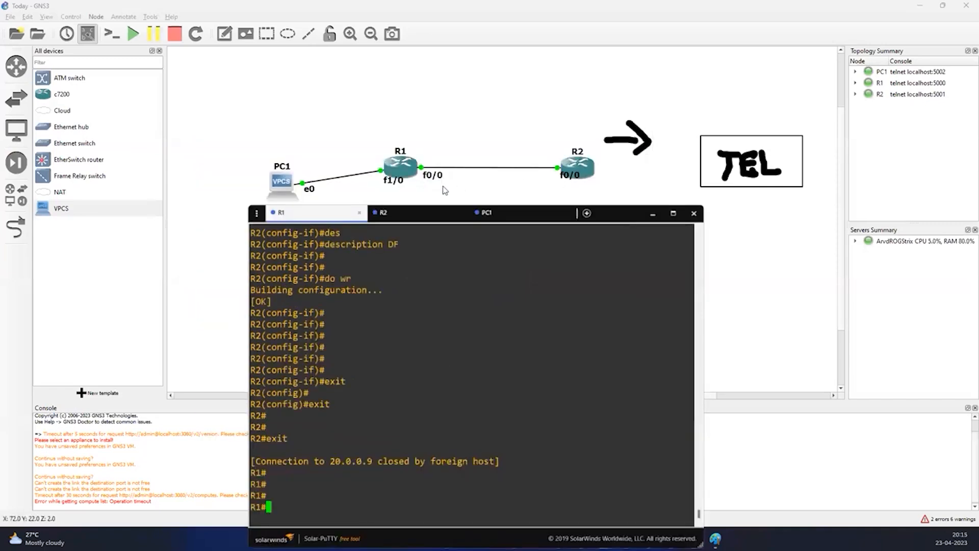
Step: Run show ip interface brief on R1 and highlight the FastEthernet0/0 IP address
text(sh ip iny)
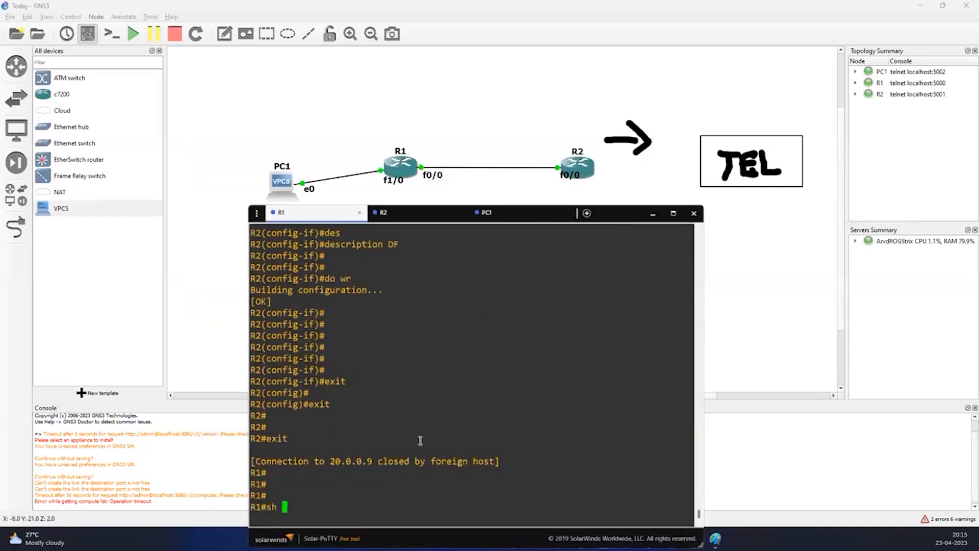
key(Tab)
key(BackSpace)
key(BackSpace)
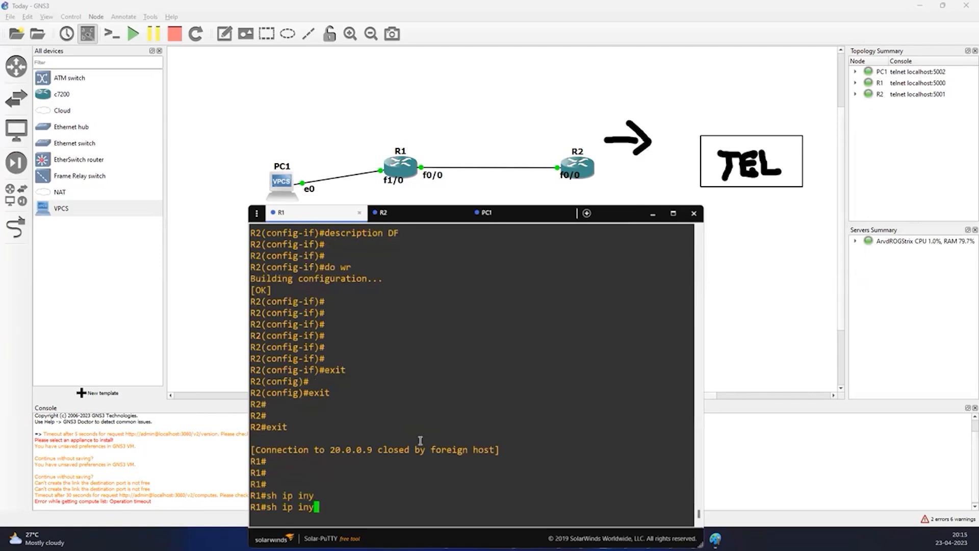
text(t)
key(Tab)
text(br)
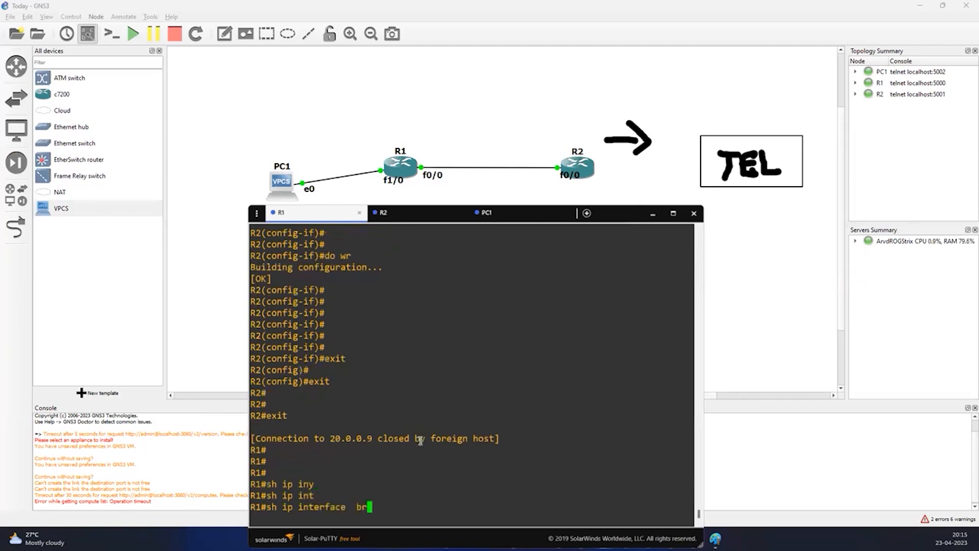
key(Tab)
key(Return)
key(Return)
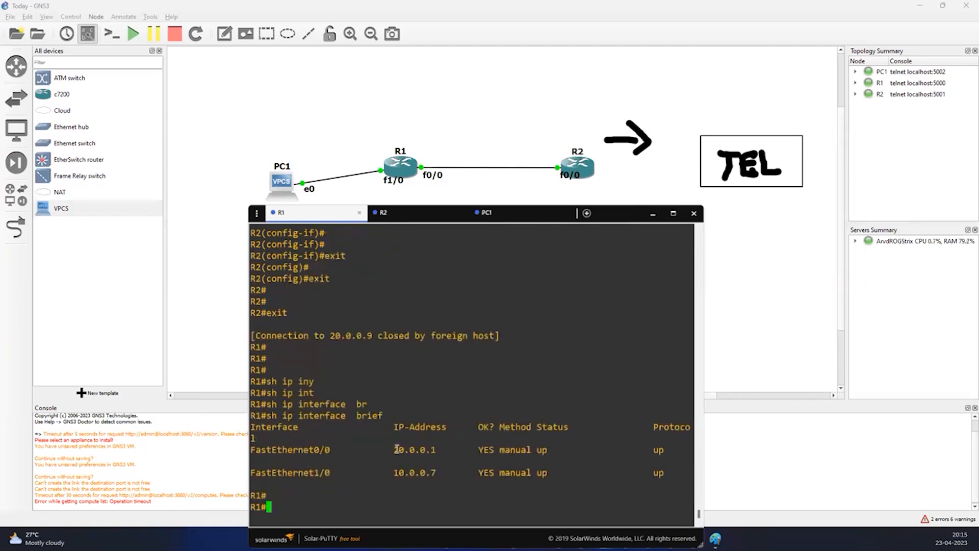
drag(394, 450, 437, 450)
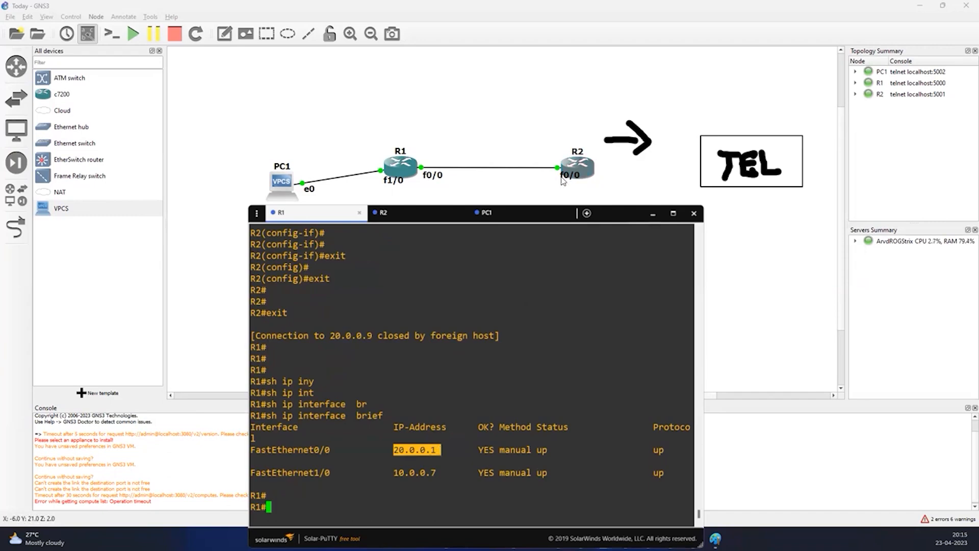
Step: Switch to the R2 console and exit interface and global configuration modes to the privileged R2# prompt
click(421, 214)
text(exit)
key(Return)
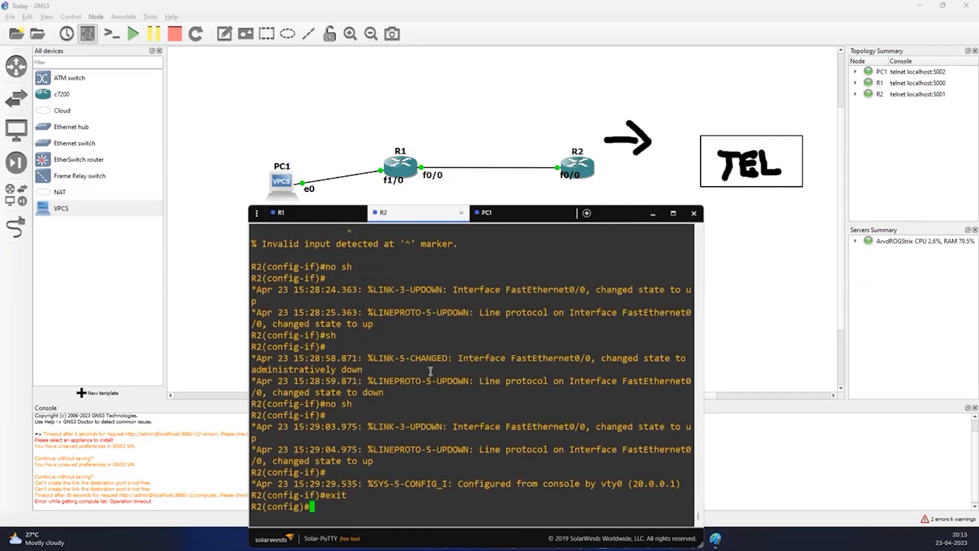
key(Return)
key(Return)
key(Return)
text(exit)
key(Return)
key(Return)
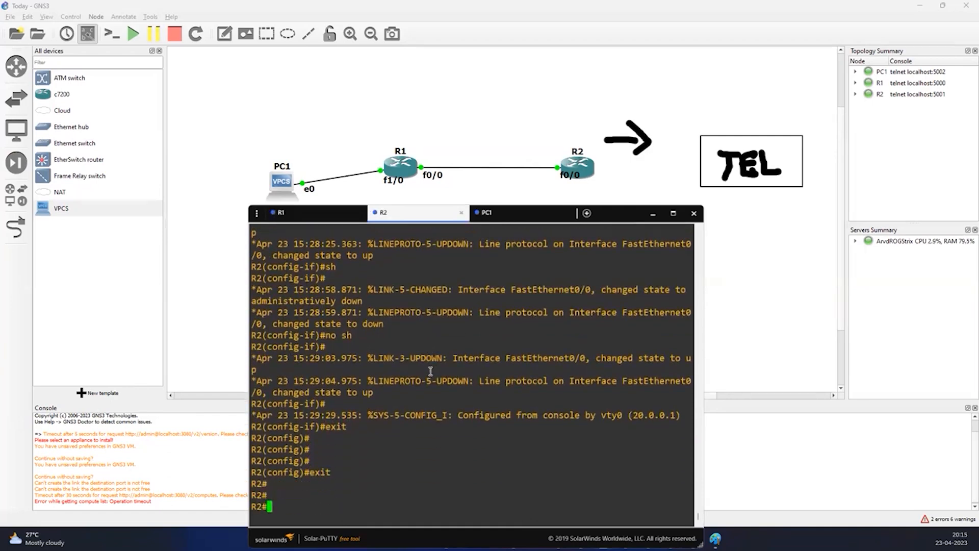
Step: Run show ip interface brief on R2 to list its interface addresses and status
text(sh ip int)
key(Tab)
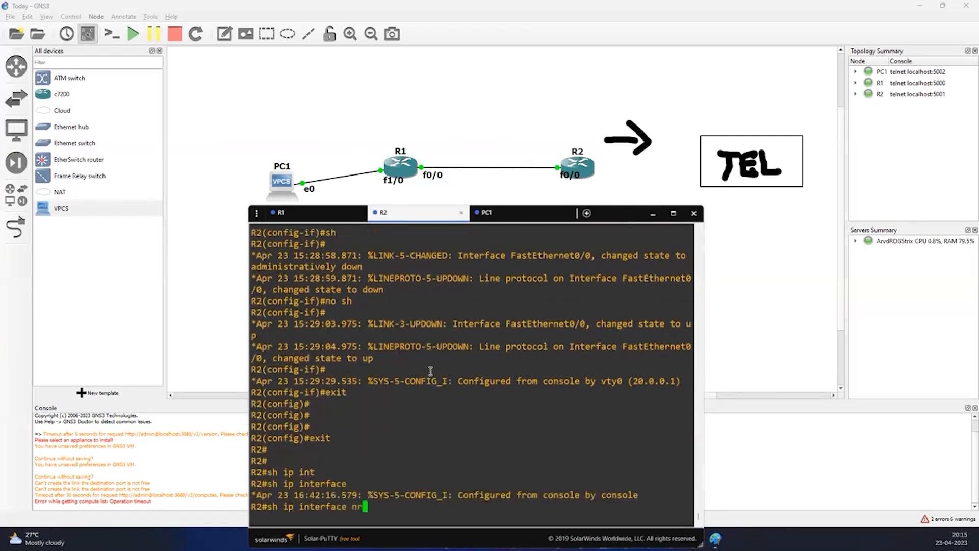
text(nr)
key(Return)
key(Up)
key(BackSpace)
key(BackSpace)
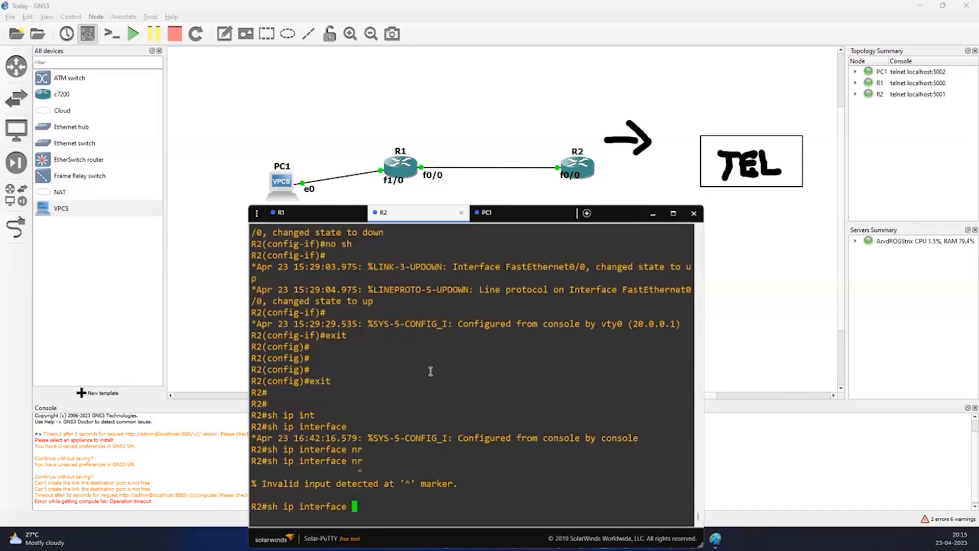
text(br)
key(Tab)
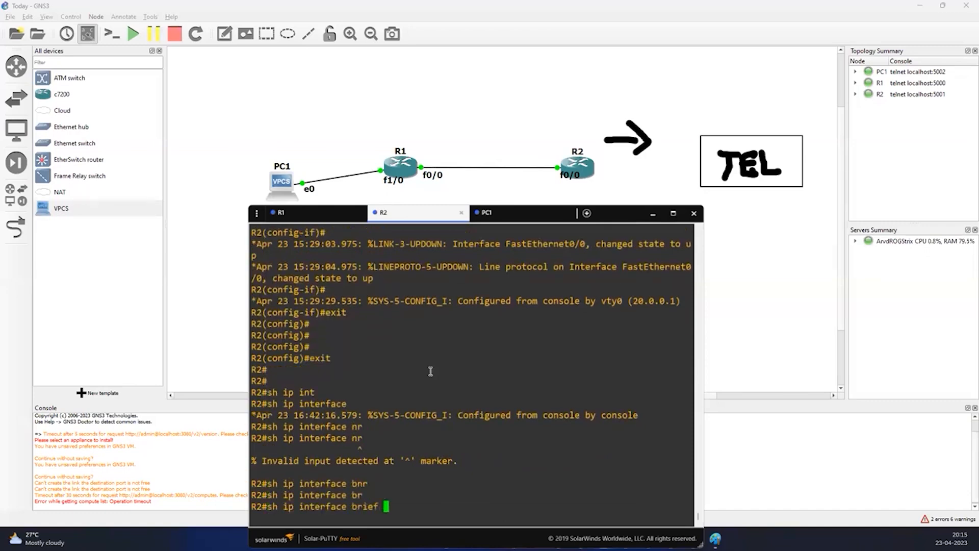
key(Return)
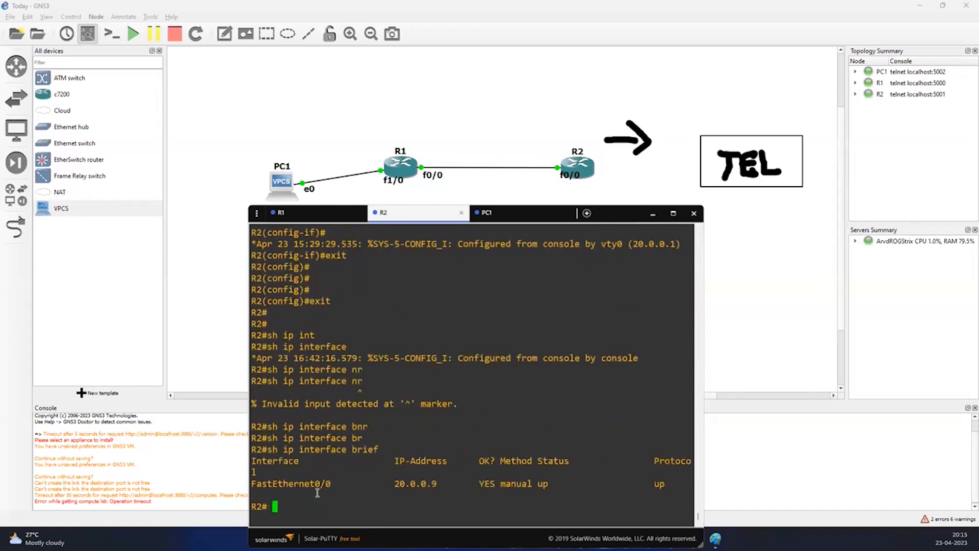
Step: Run show running-config interface FastEthernet0/0 on R2 and highlight the subnet mask in its IP address line
double_click(305, 483)
key(super+c)
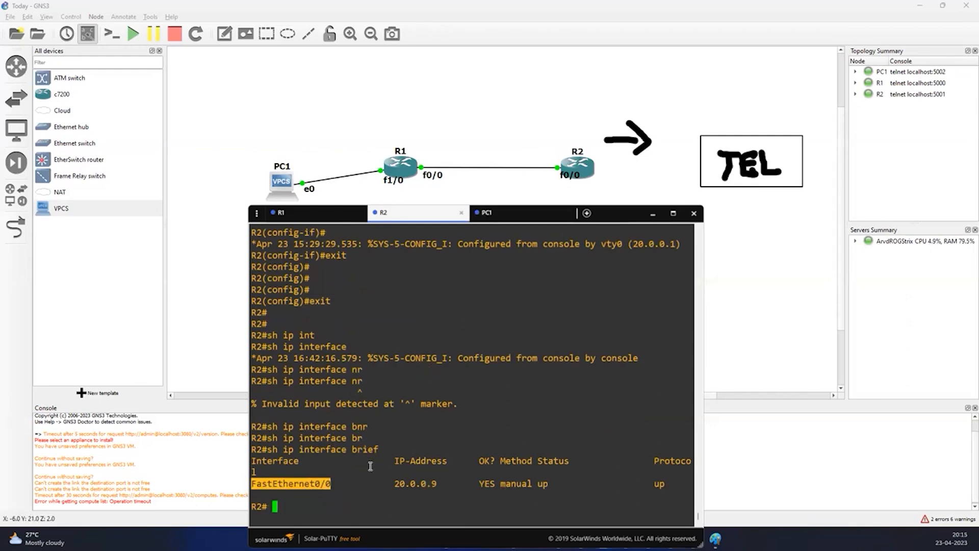
text(sho)
key(Tab)
text(run)
key(Tab)
text(in)
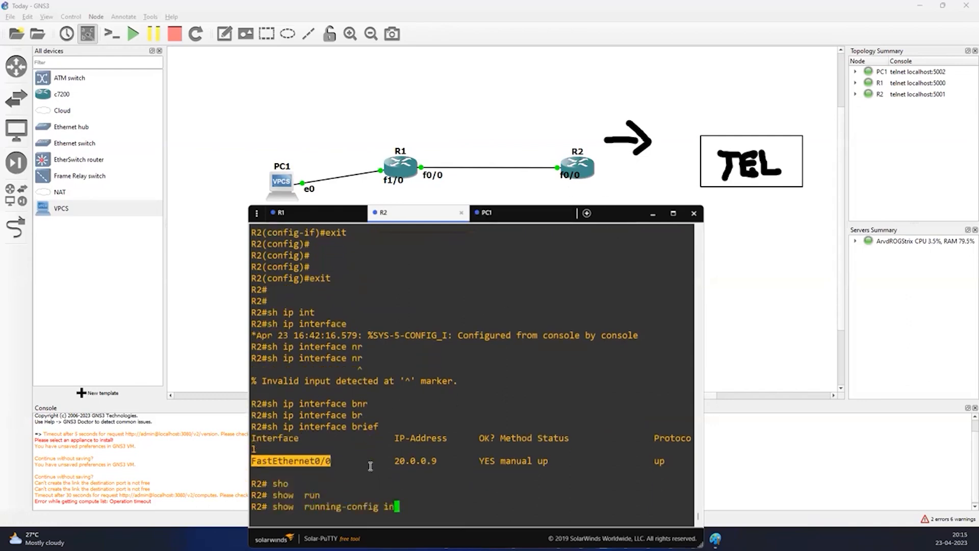
key(Tab)
drag(353, 470, 302, 451)
double_click(300, 449)
right_click(436, 426)
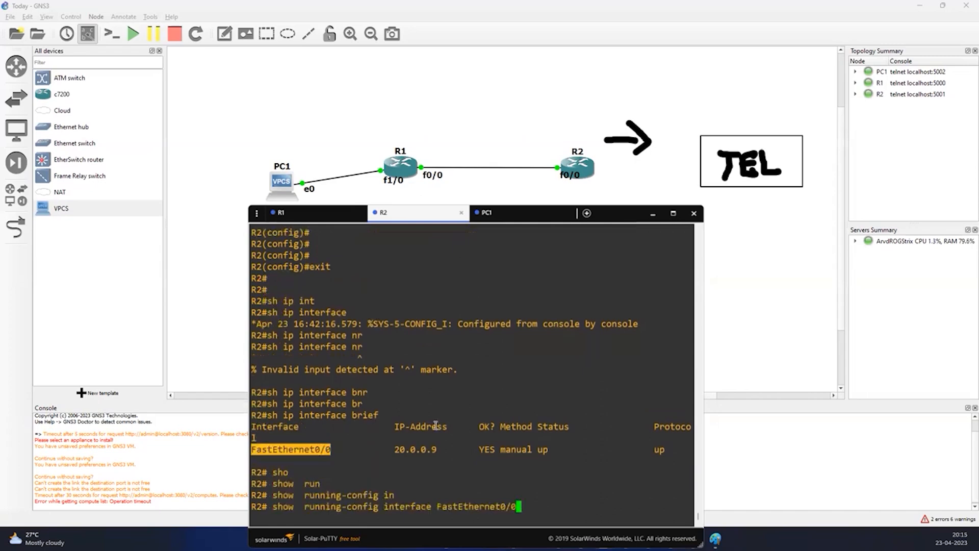
key(Return)
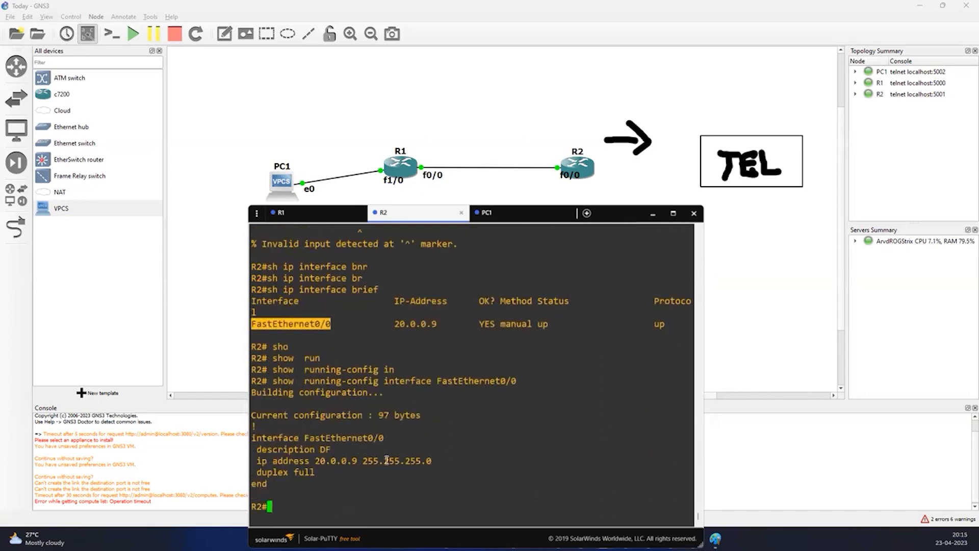
drag(359, 460, 439, 462)
click(451, 431)
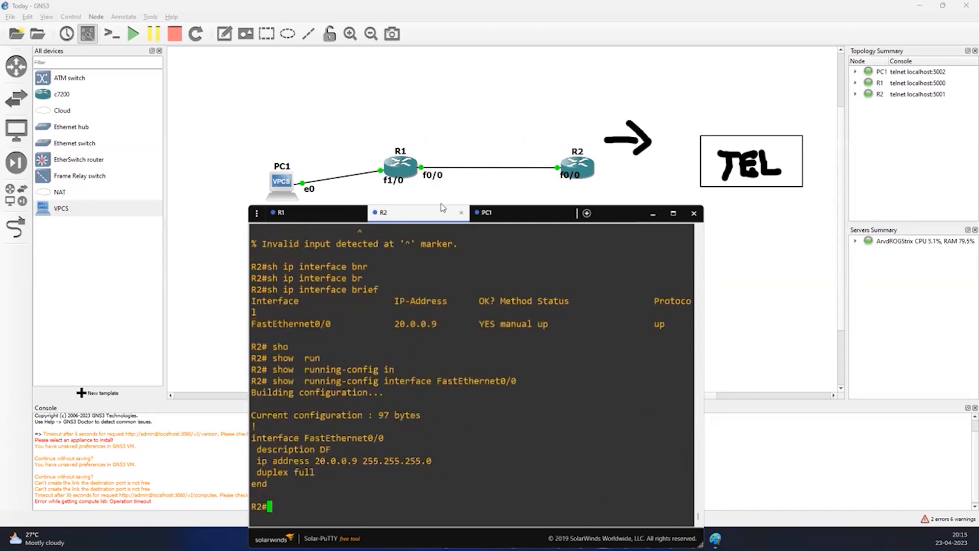
Step: Switch to the R1 console, run show running-config interface FastEthernet0/0, and highlight its IP address and mask
click(324, 219)
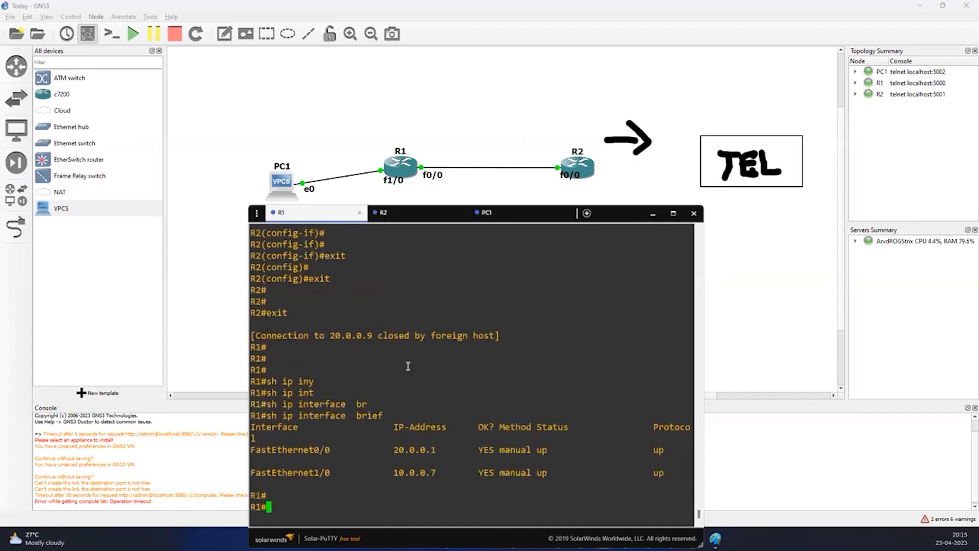
text(sho)
key(Tab)
text(run)
key(Tab)
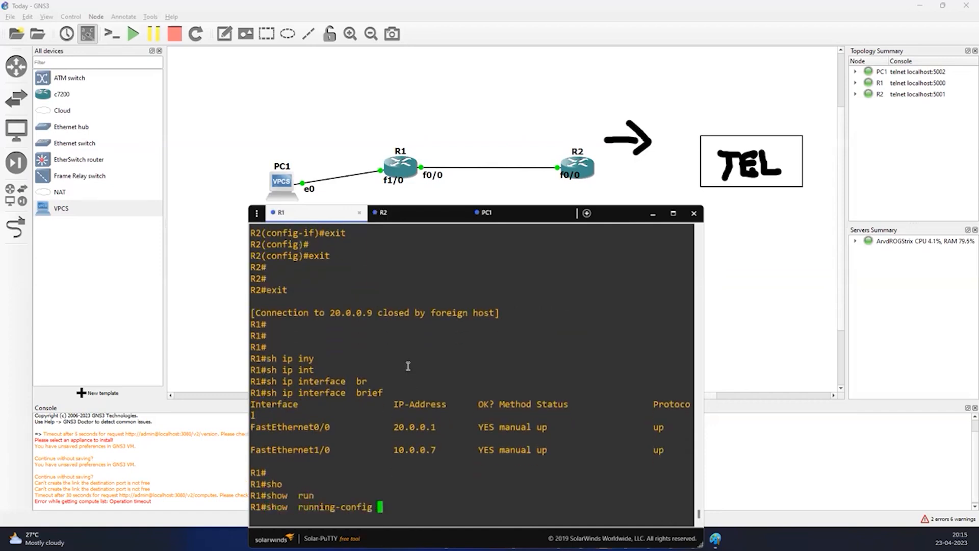
text(in)
key(Tab)
text(th)
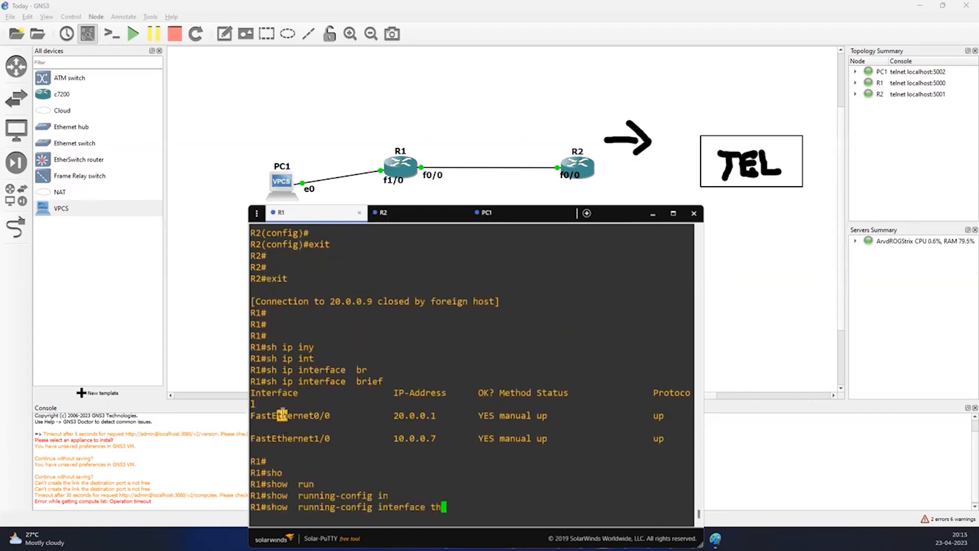
key(BackSpace)
key(BackSpace)
triple_click(283, 414)
double_click(292, 415)
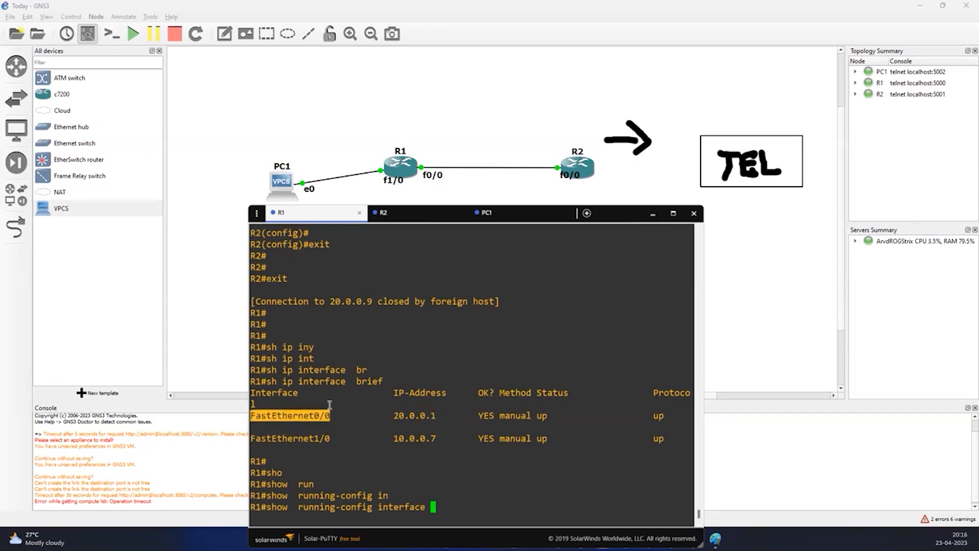
right_click(374, 388)
key(Return)
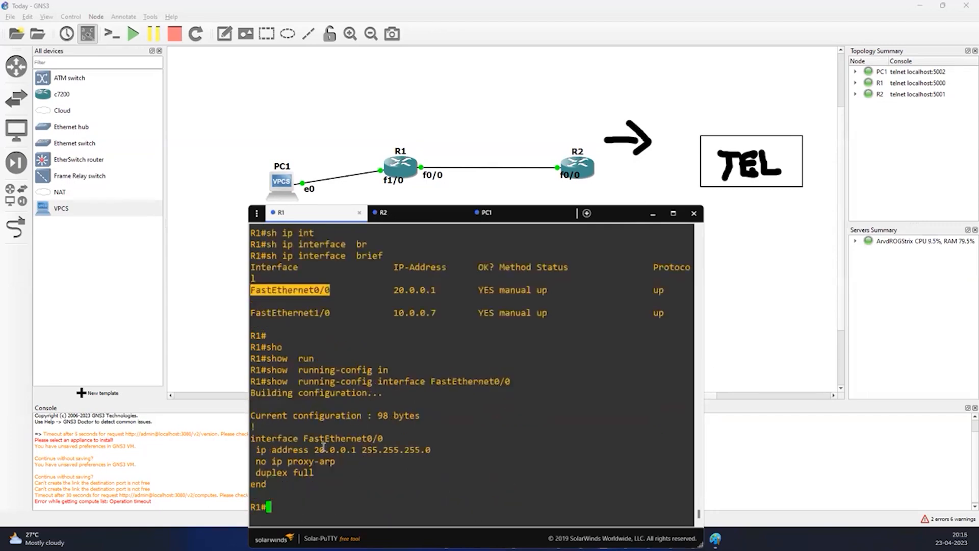
drag(311, 450, 429, 449)
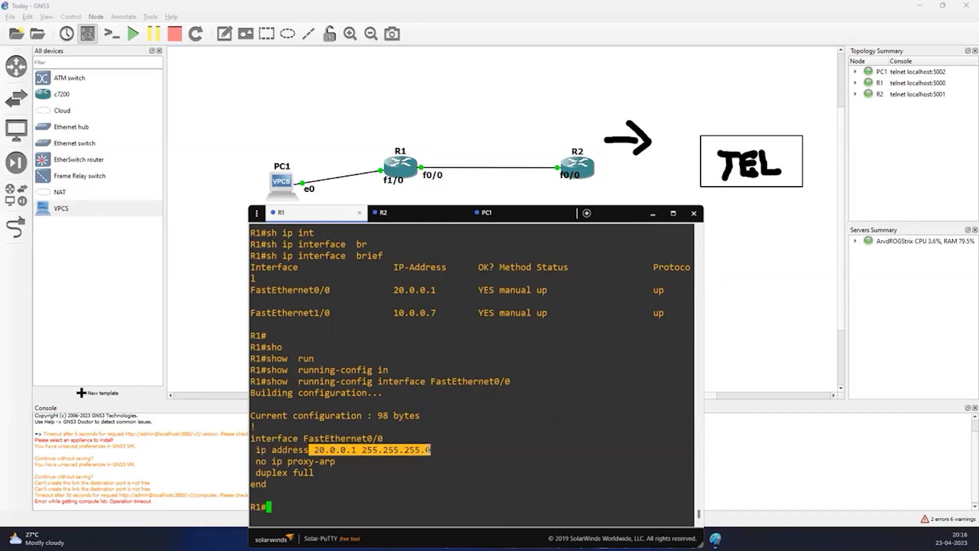
click(371, 488)
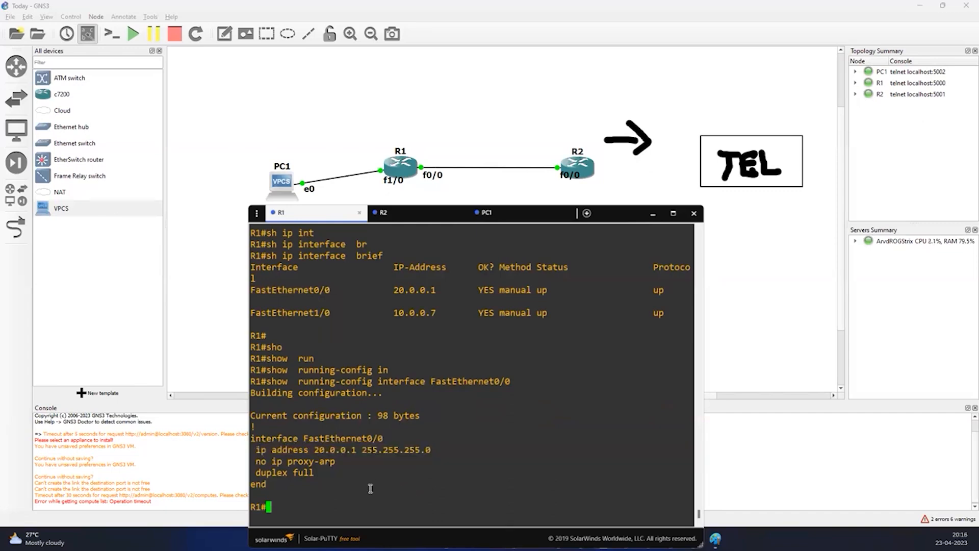
Step: Ping 20.0.0.1 from R1 and display the router's ARP table with show ip arp
text(ping 20.0.0.1)
key(Return)
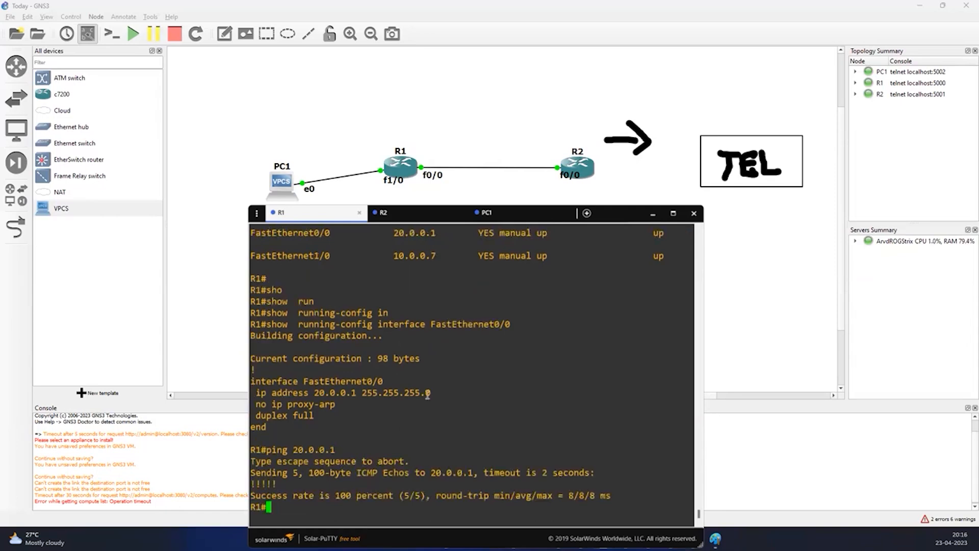
text(sh ip ar)
key(Tab)
key(Return)
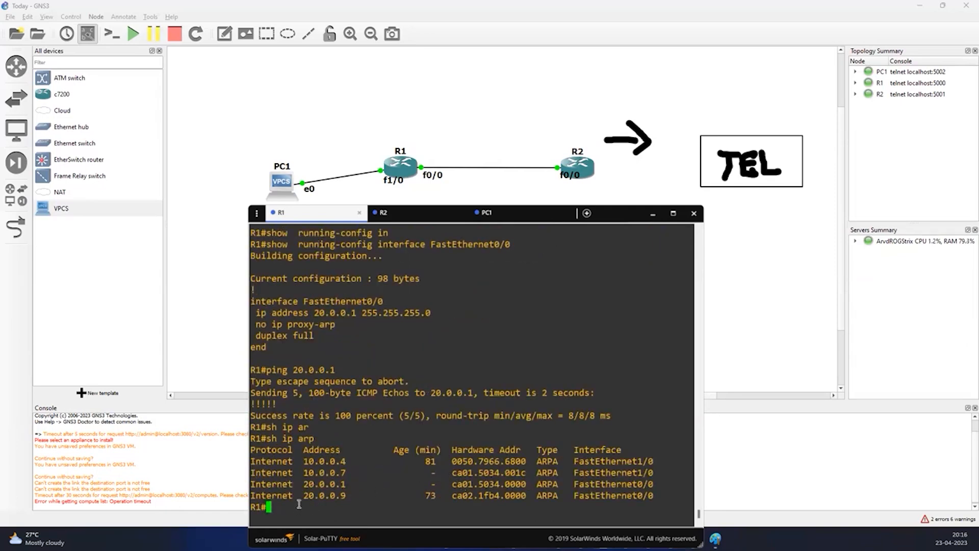
Step: Copy R2's address 20.0.0.9 from the ARP table and ping it from R1
drag(300, 496, 344, 493)
key(super+c)
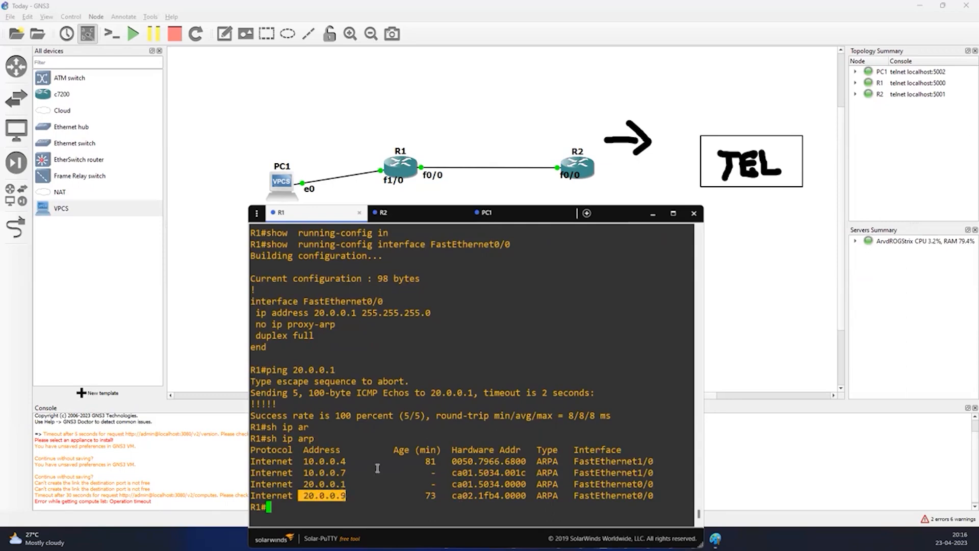
text(ping)
click(307, 504)
right_click(382, 438)
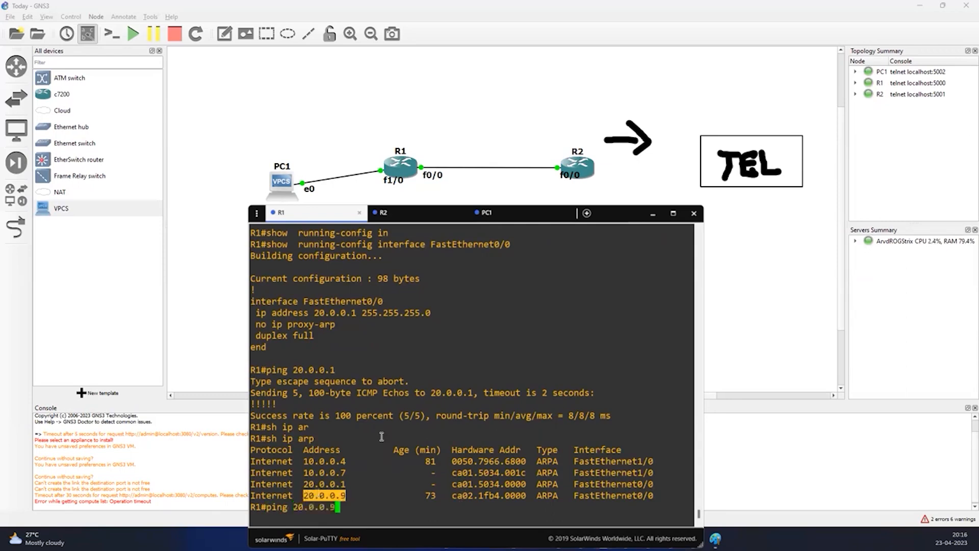
key(Return)
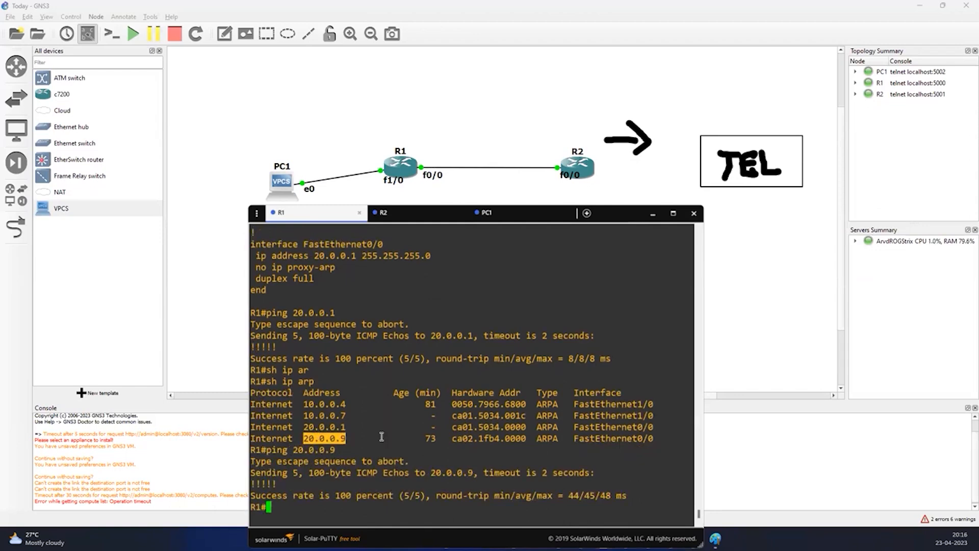
Step: Shift the console window slightly upward, run show running-config on R1, and review the full output back to its beginning
click(605, 214)
drag(605, 207, 594, 187)
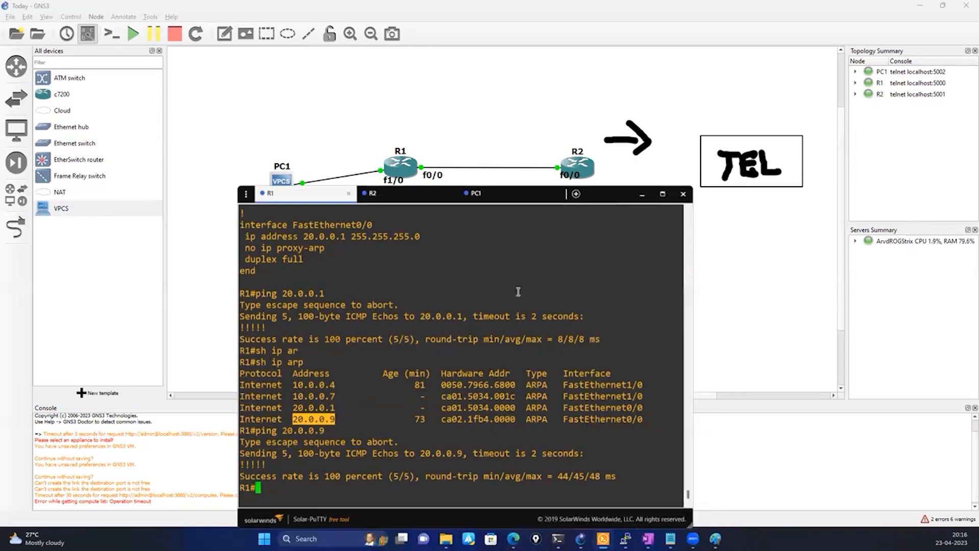
click(363, 426)
text(sho)
key(Tab)
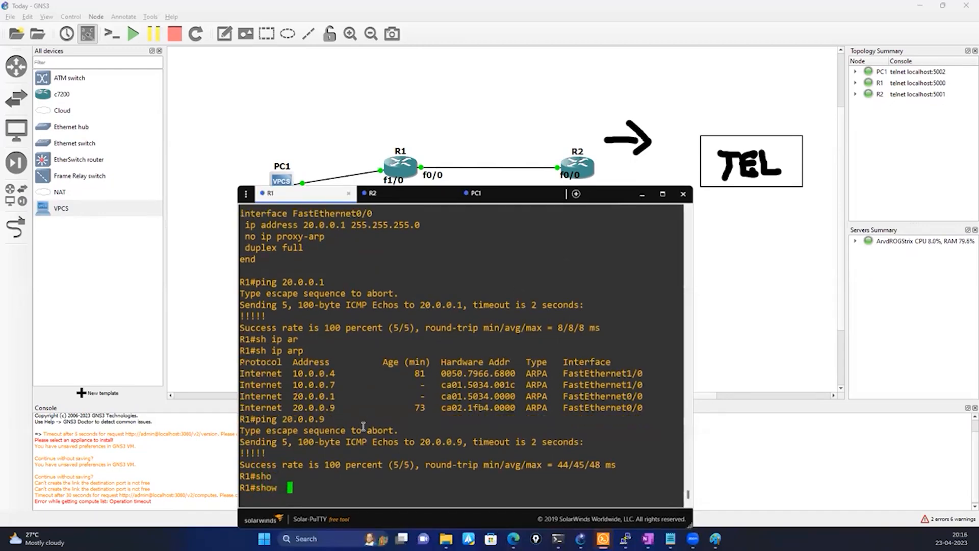
text(run)
key(Tab)
key(Return)
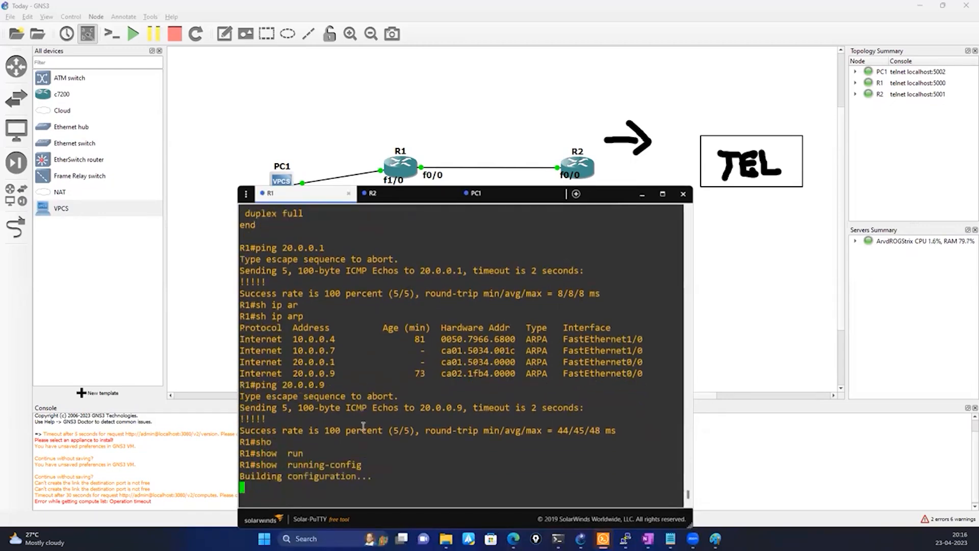
key(space)
key(space)
key(space)
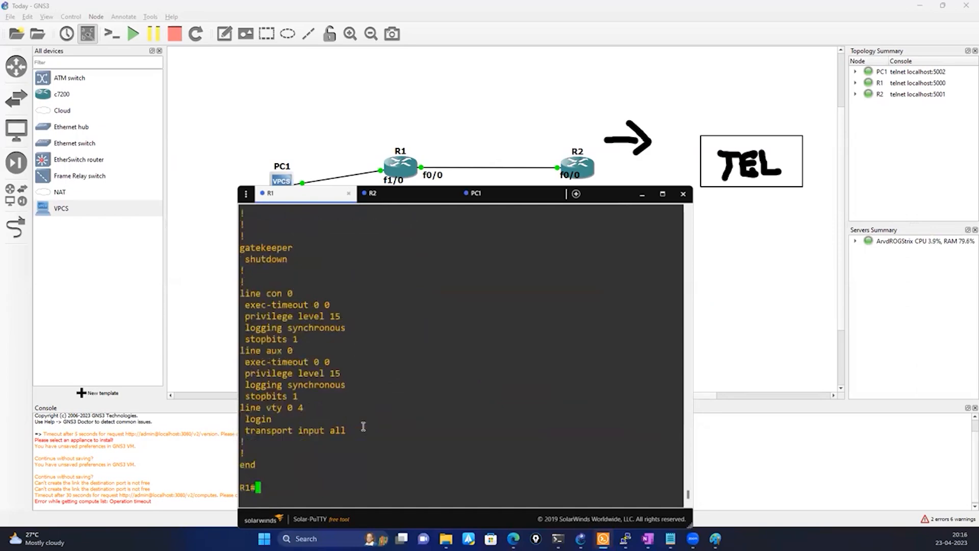
scroll(357, 412, up, 10)
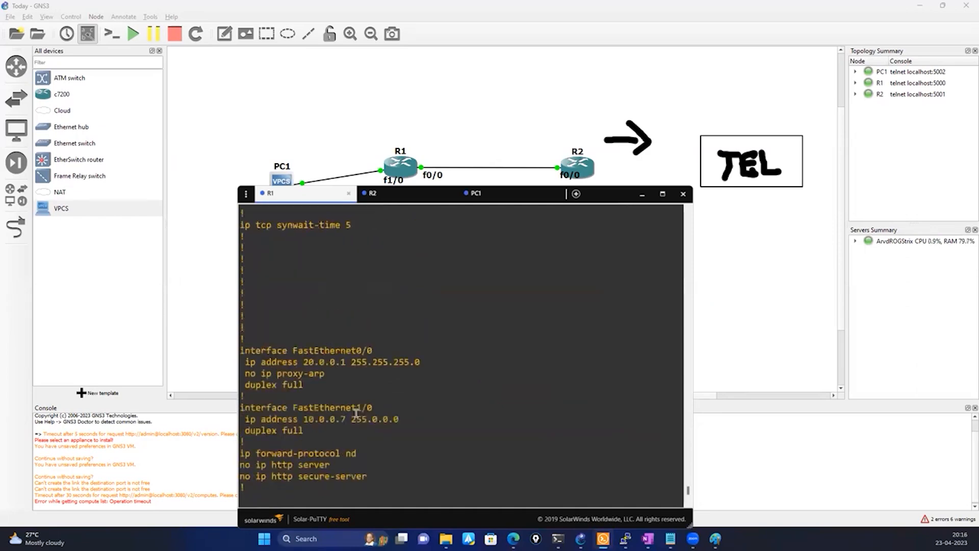
scroll(357, 412, up, 10)
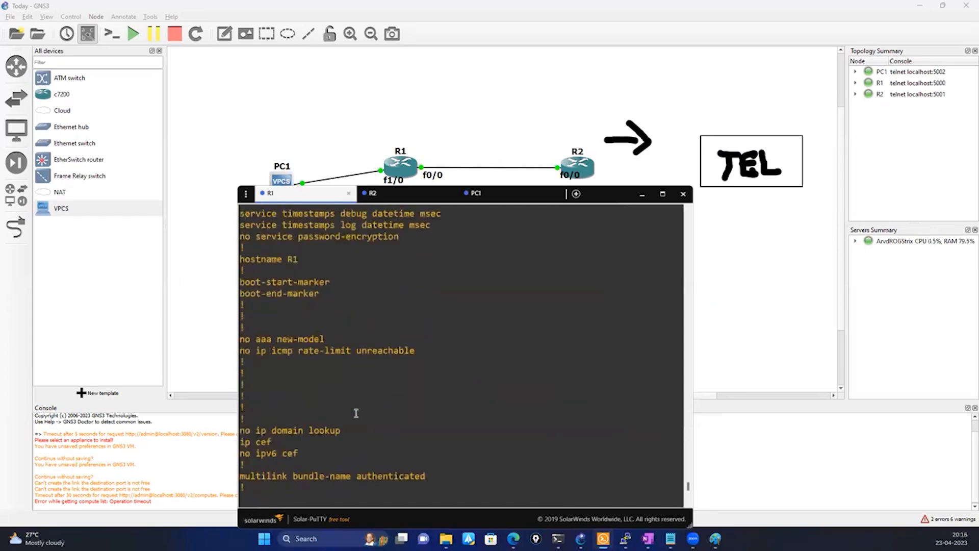
scroll(356, 412, up, 4)
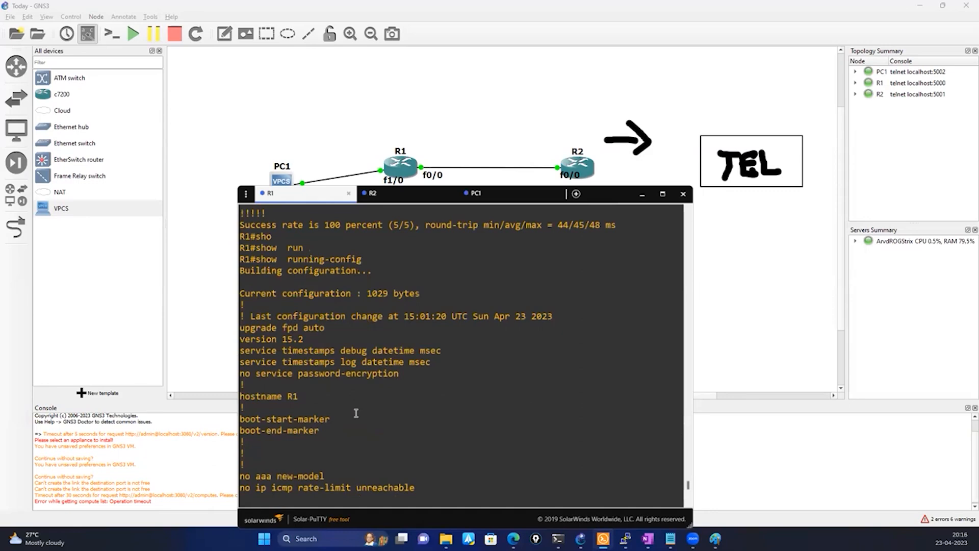
Step: Review the end of R1's running configuration, enter global configuration mode, and list the available service tcp- options
scroll(356, 412, down, 12)
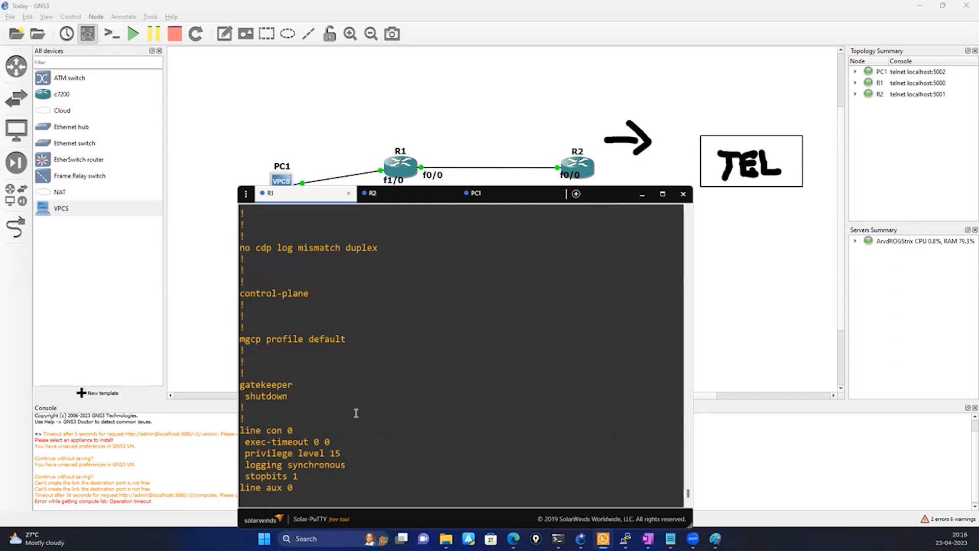
scroll(356, 412, down, 4)
text(conf)
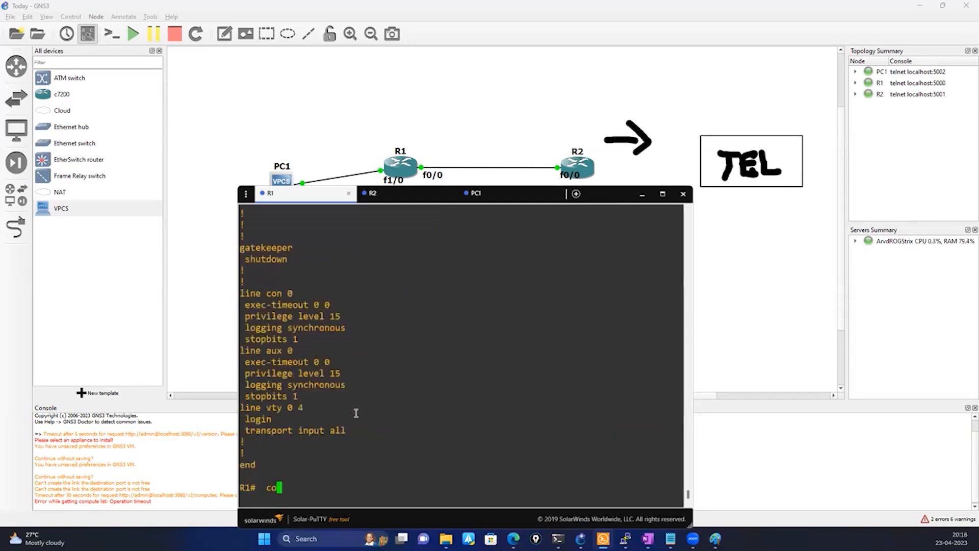
key(Tab)
key(Return)
key(Return)
text(ser)
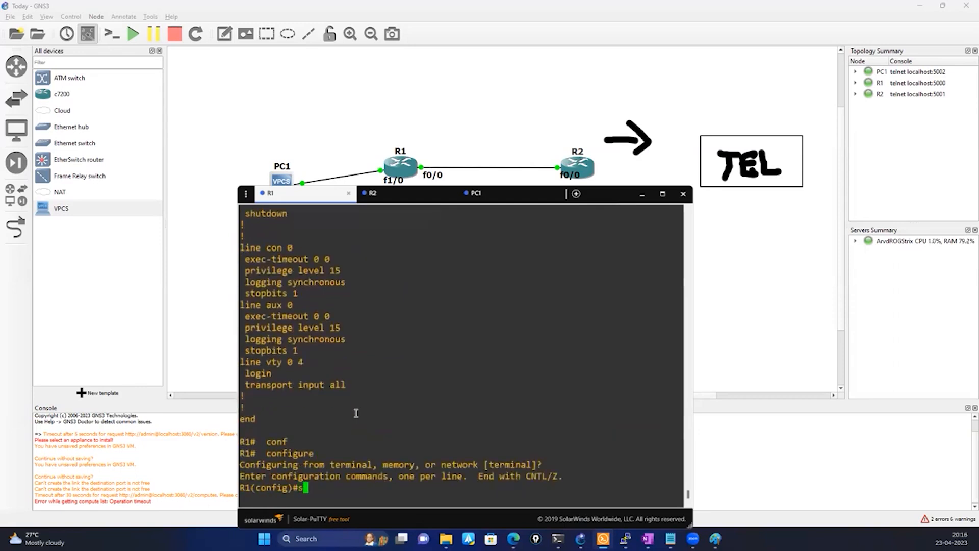
key(Tab)
text(tc)
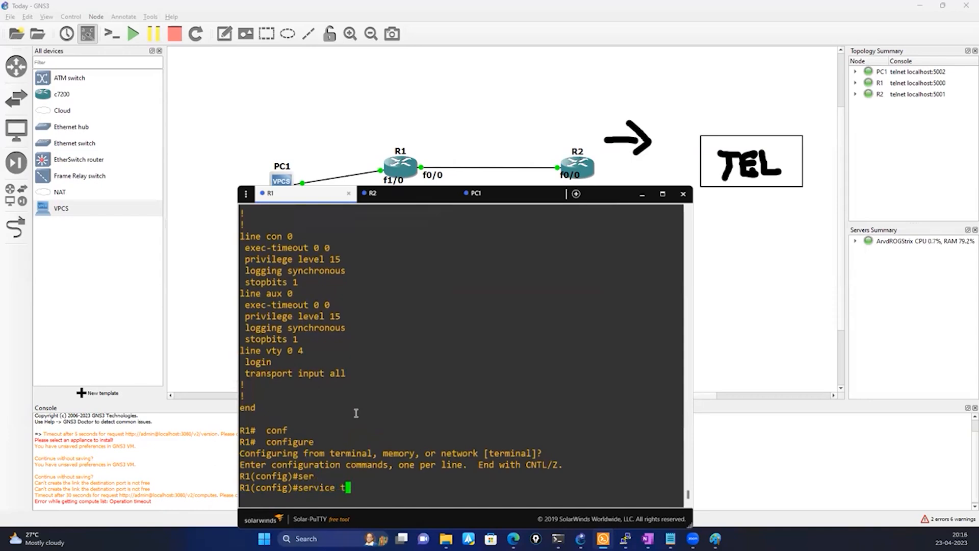
key(Tab)
text(?)
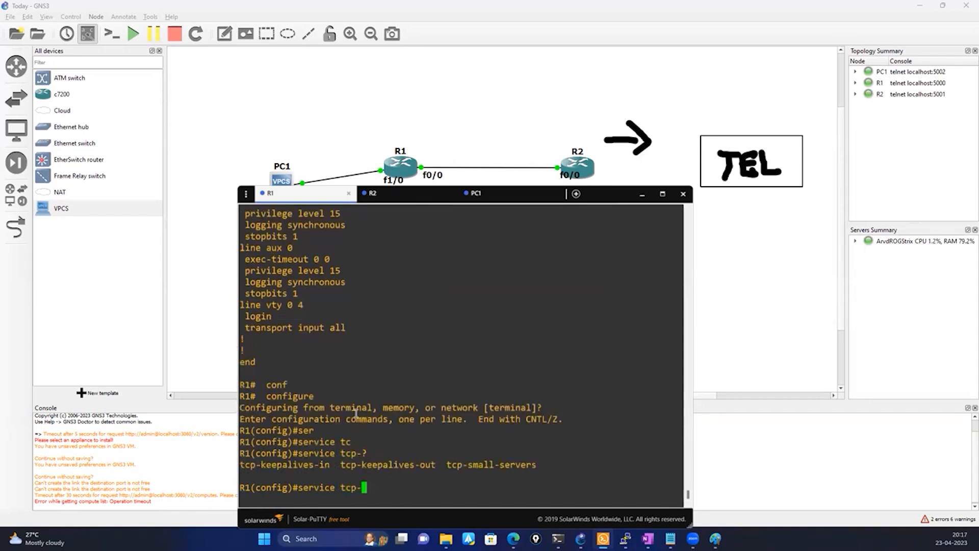
Step: Enable incoming TCP keepalives on R1 with service tcp-keepalives-in
text(ke)
key(Tab)
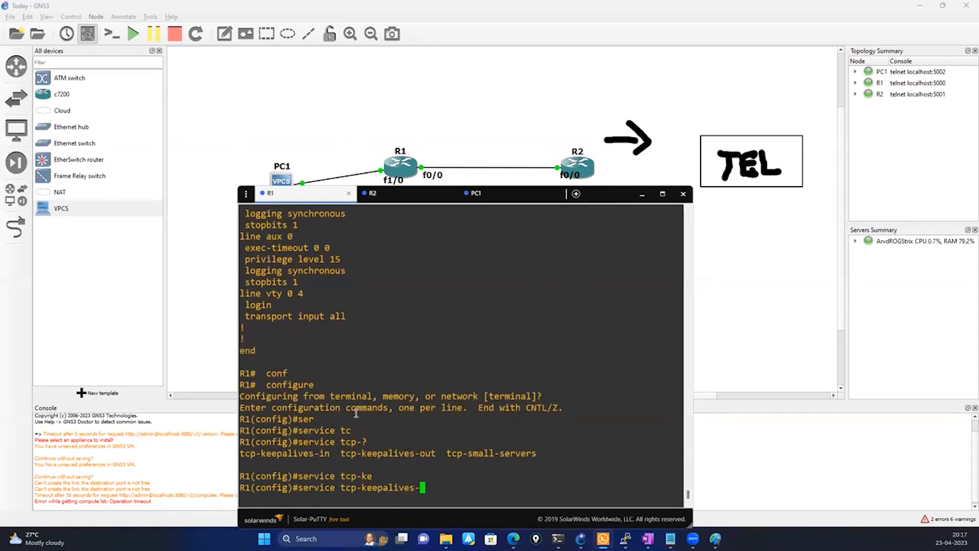
text(in)
key(Tab)
key(Return)
Step: Enable outgoing TCP keepalives on R1 with service tcp-keepalives-out
key(Up)
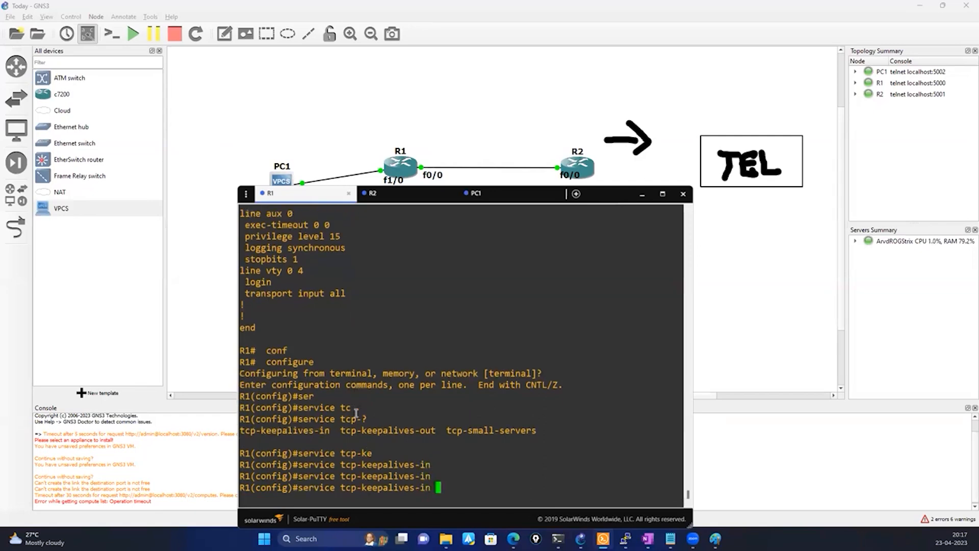
key(BackSpace)
key(BackSpace)
text(ou)
key(Tab)
key(Return)
key(Return)
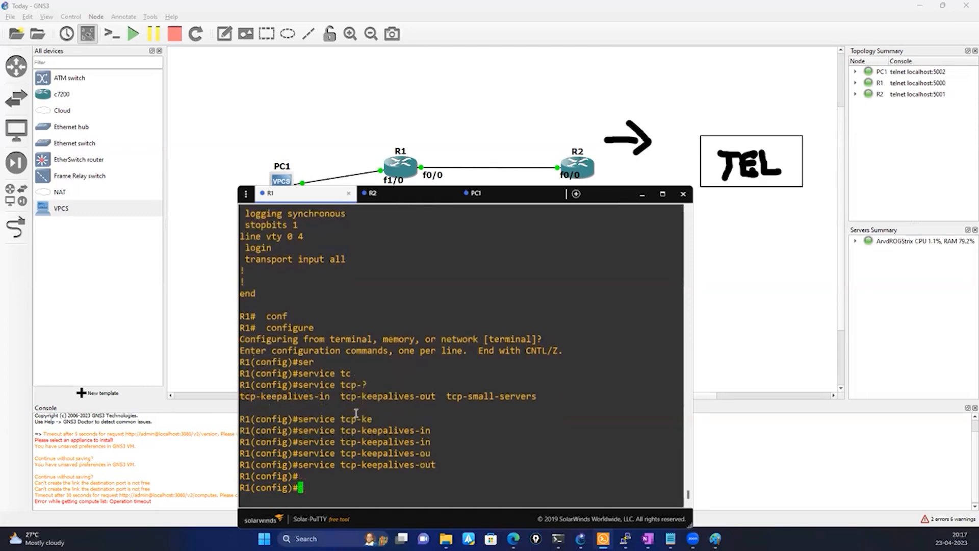
Step: Switch to the R2 console, run show running-config | include serv, and highlight the two TCP keepalive lines
click(428, 200)
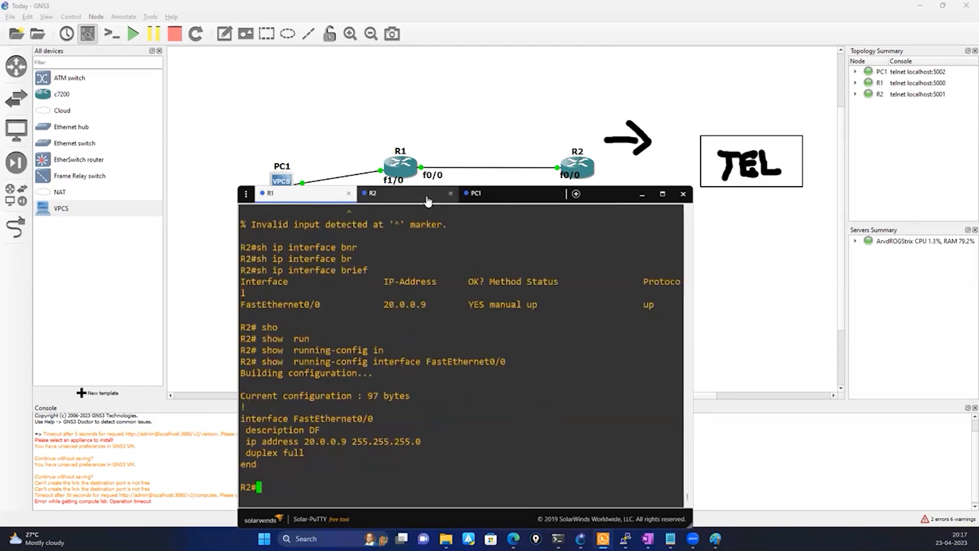
click(290, 198)
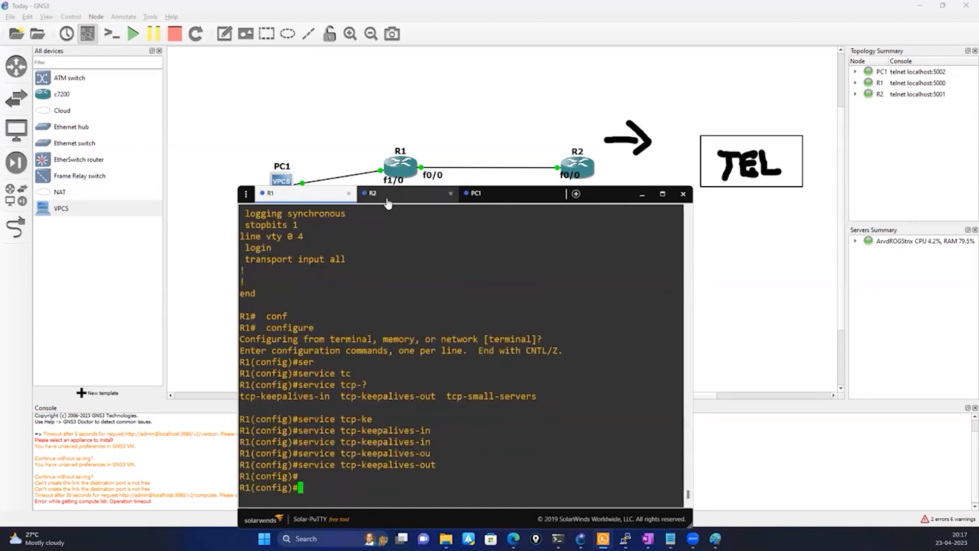
click(388, 200)
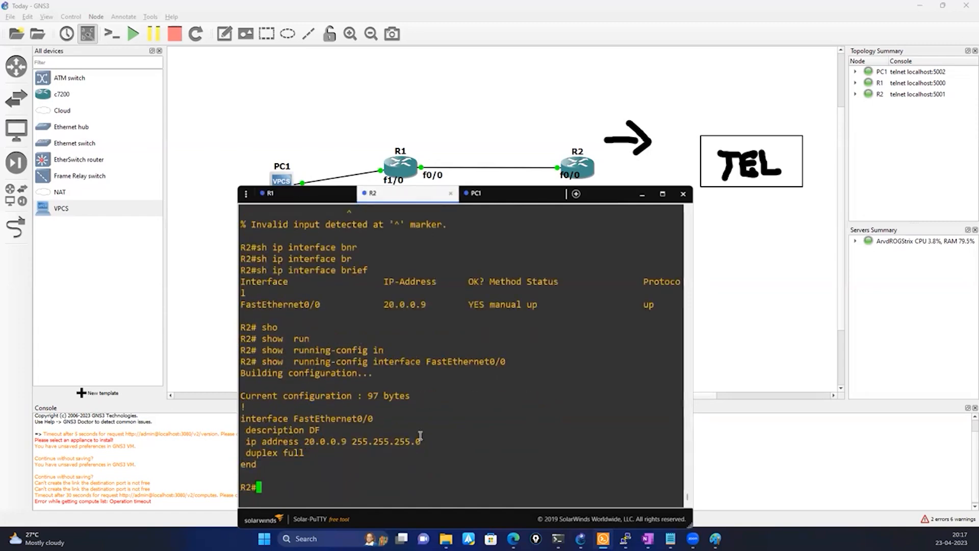
text(sh)
key(Tab)
text(ow run)
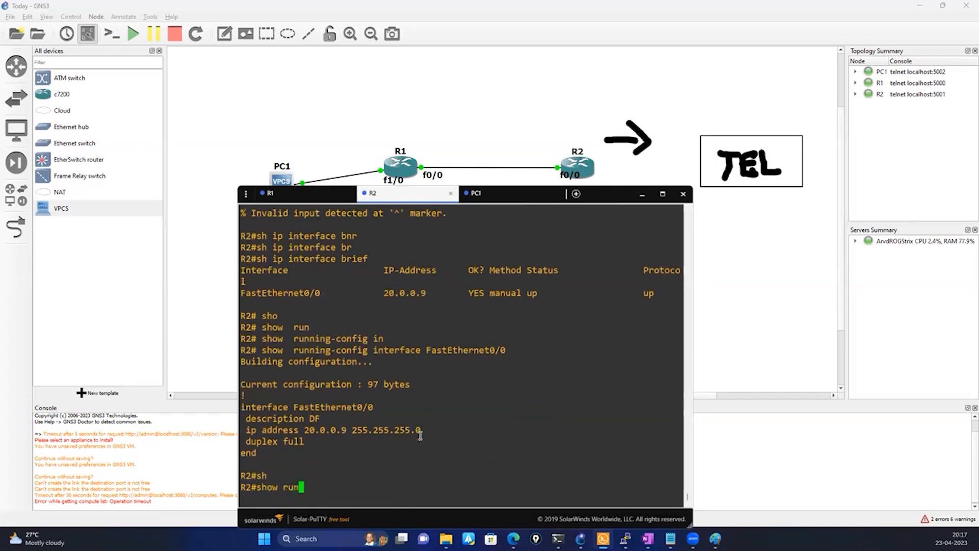
key(Tab)
text(|  in)
key(Tab)
text(serv)
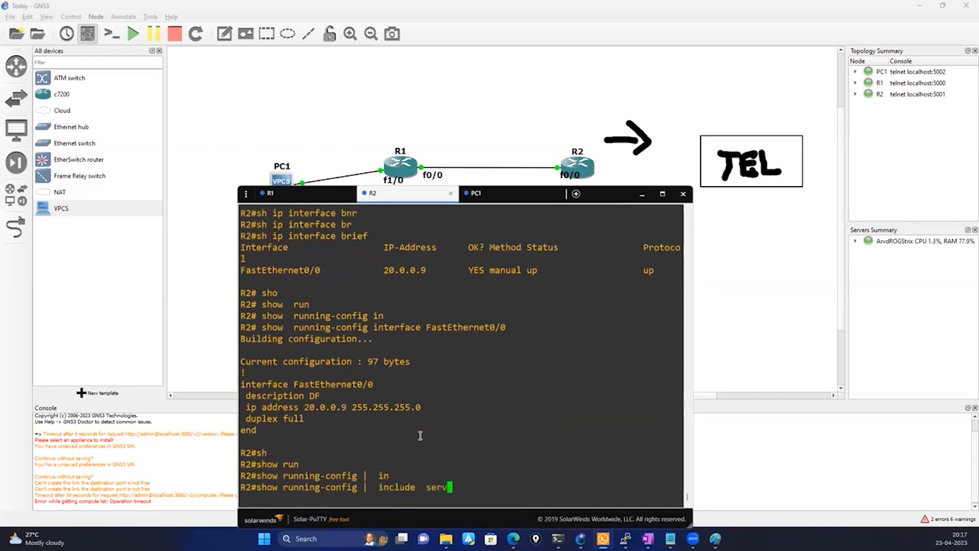
key(Return)
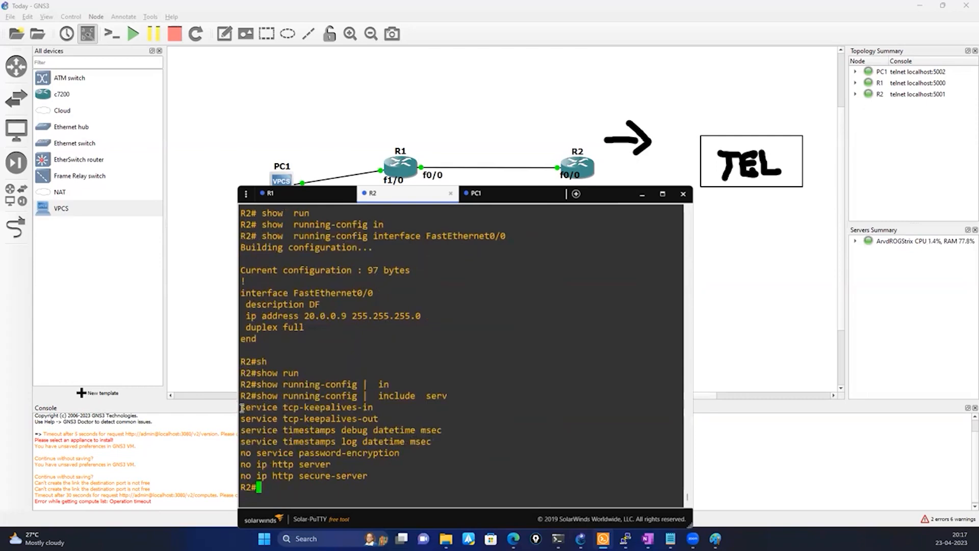
drag(242, 408, 383, 414)
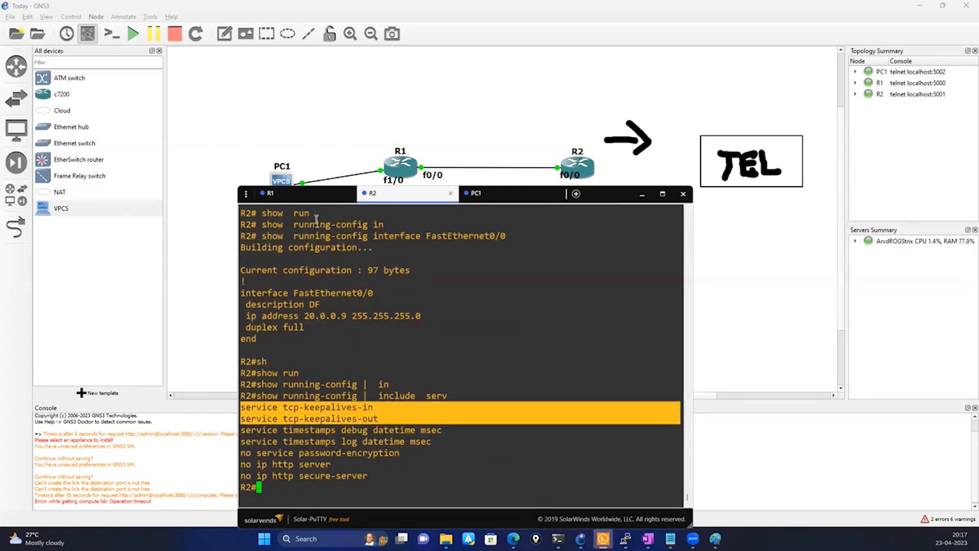
Step: Compare with the R1 console, return to R2, and list its TCP connections with show tcp brief
click(270, 193)
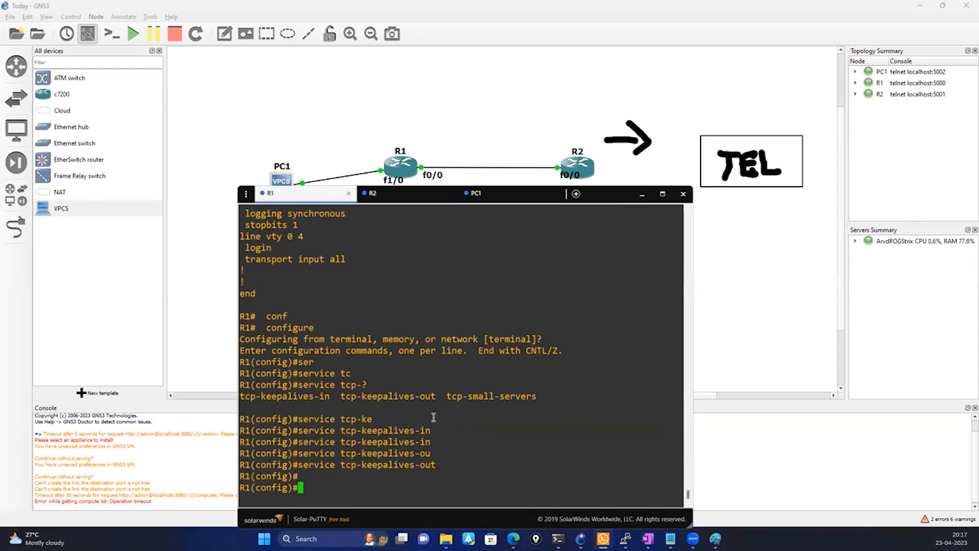
click(377, 196)
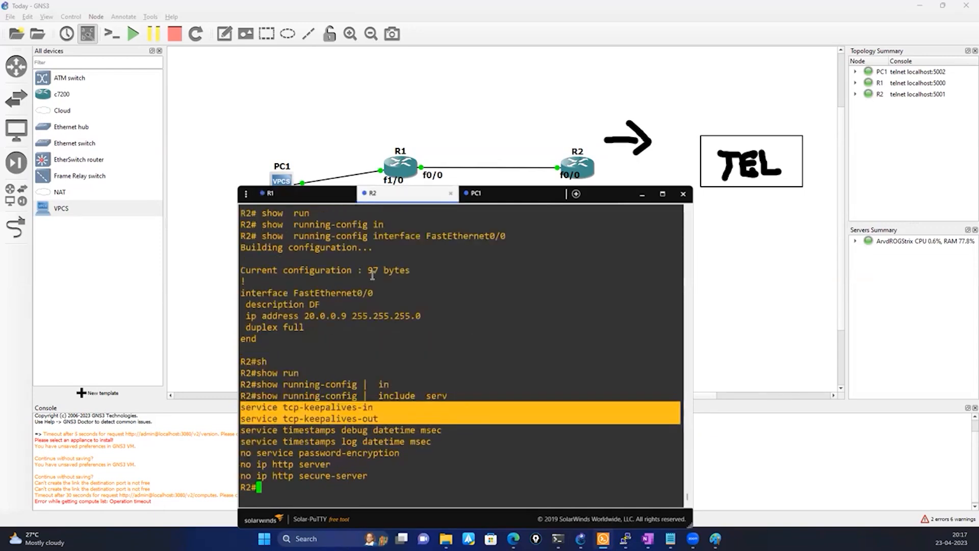
click(339, 369)
text(sh ip )
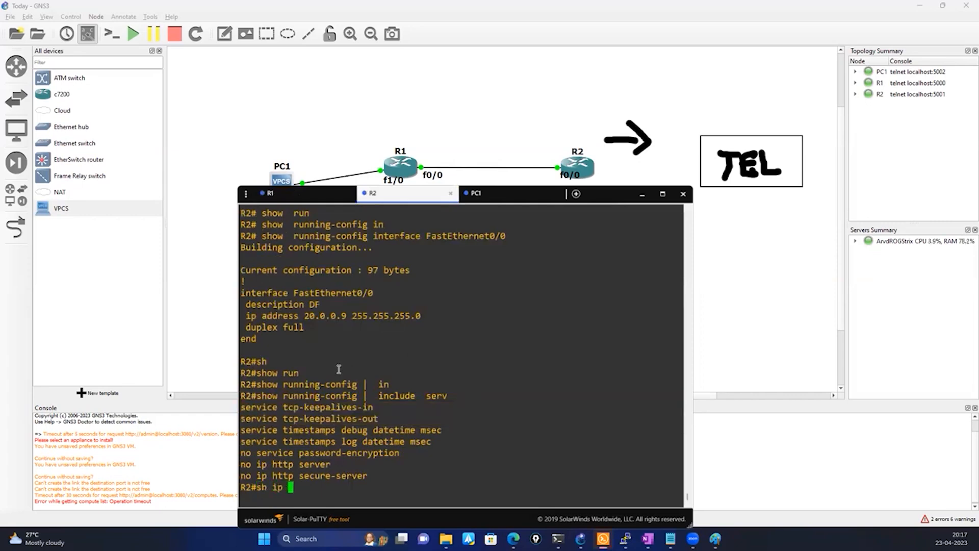
text(tc)
key(Tab)
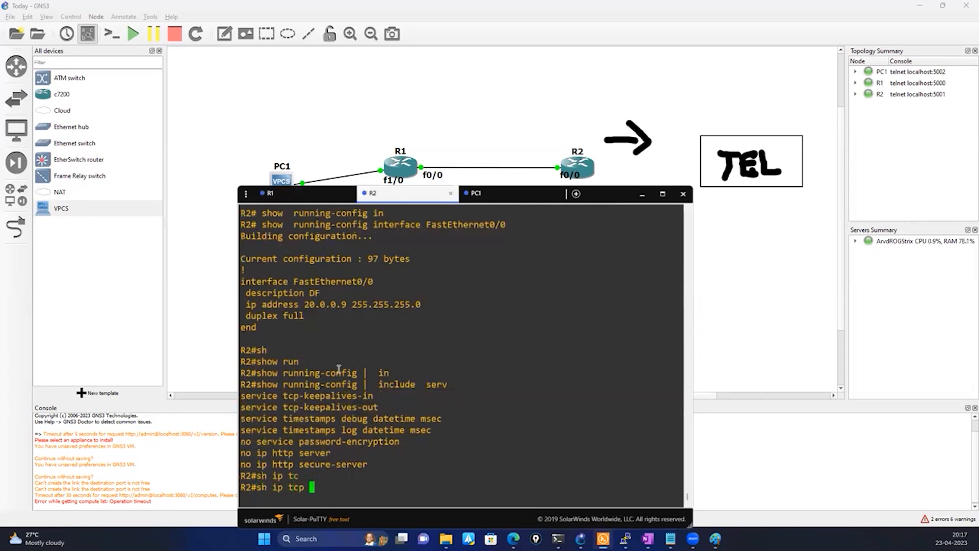
text(br)
key(Tab)
key(BackSpace)
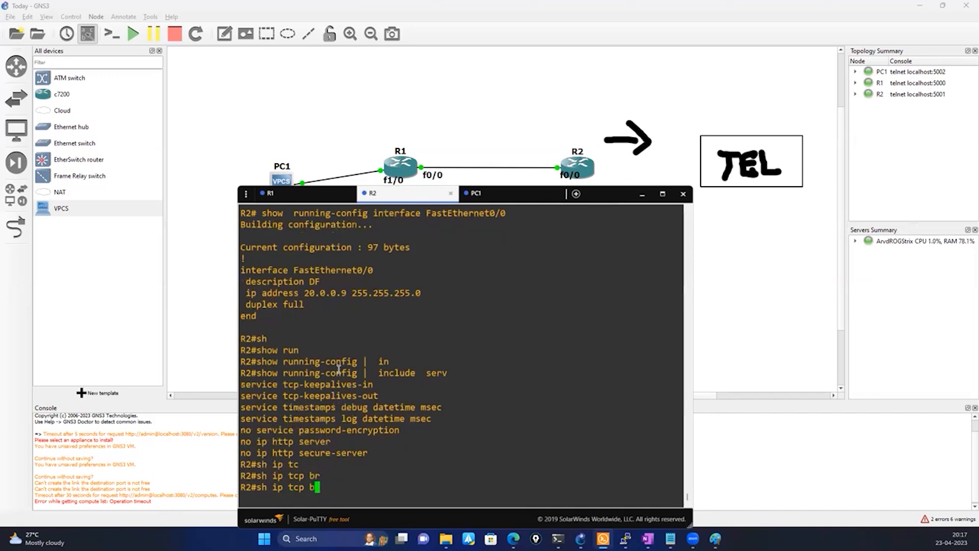
key(BackSpace)
key(BackSpace)
key(BackSpace)
key(BackSpace)
key(BackSpace)
key(BackSpace)
key(BackSpace)
key(BackSpace)
text(tc)
key(Tab)
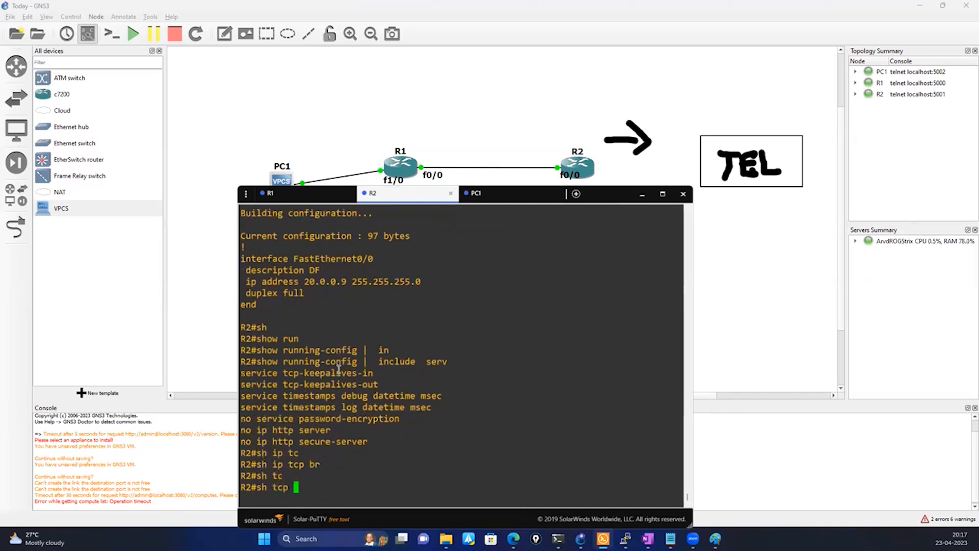
text(br)
key(Tab)
key(Return)
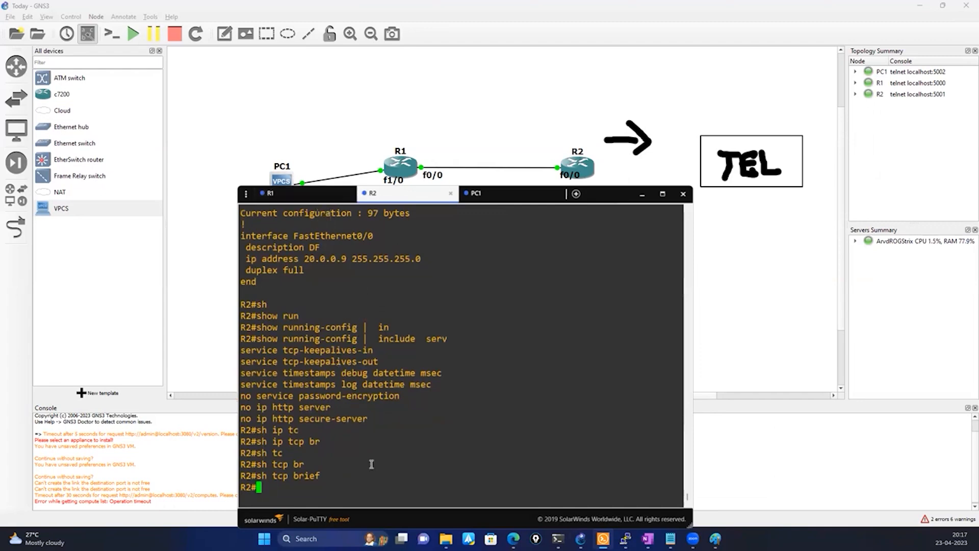
Step: Run show running-config on R2, page to its end, and highlight the line vty 0 4 password and login settings
text(sho)
key(Tab)
text(run)
key(Tab)
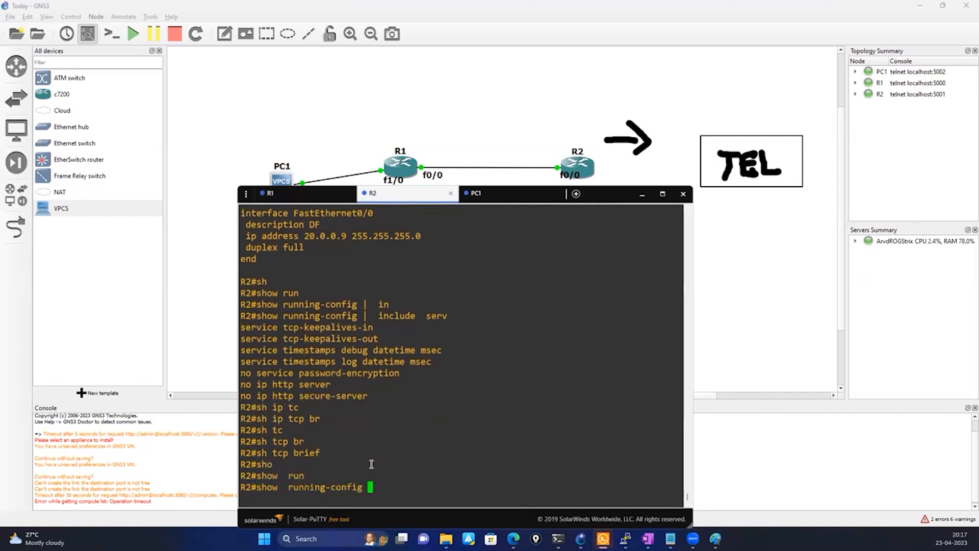
key(Return)
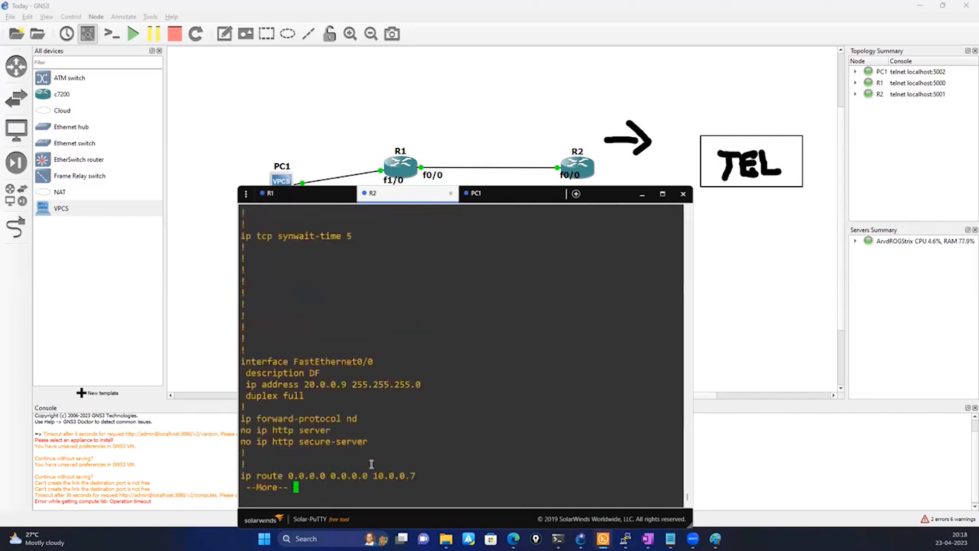
key(space)
key(space)
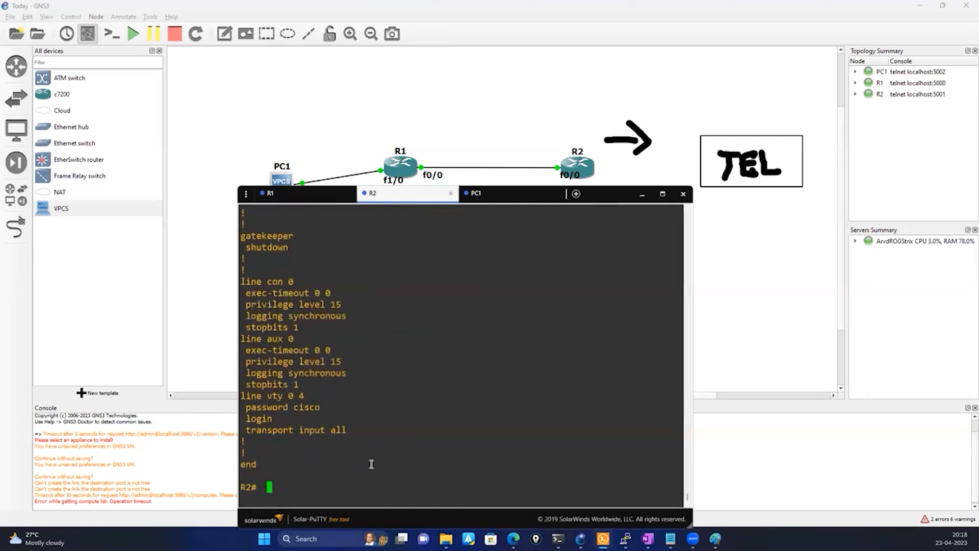
scroll(371, 464, up, 10)
scroll(371, 463, down, 10)
drag(243, 395, 348, 419)
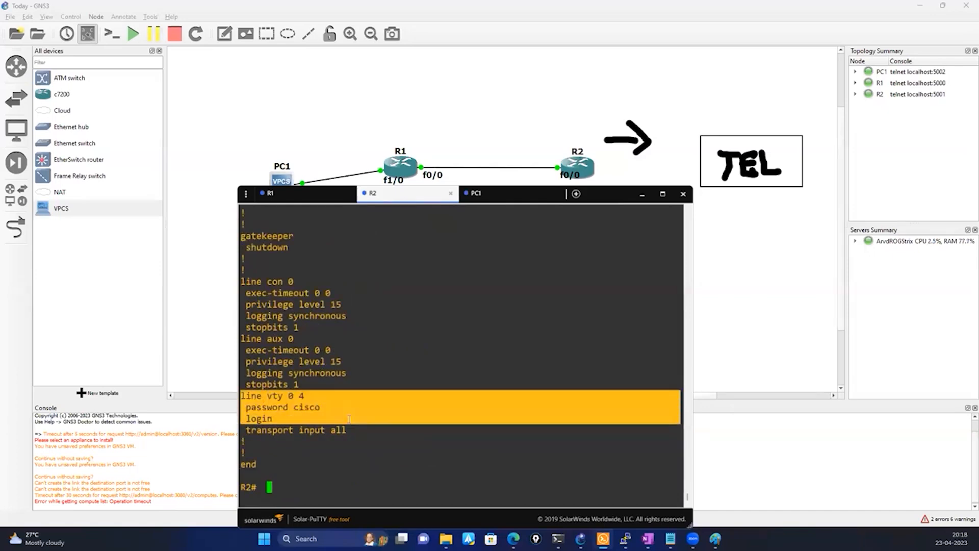
click(349, 414)
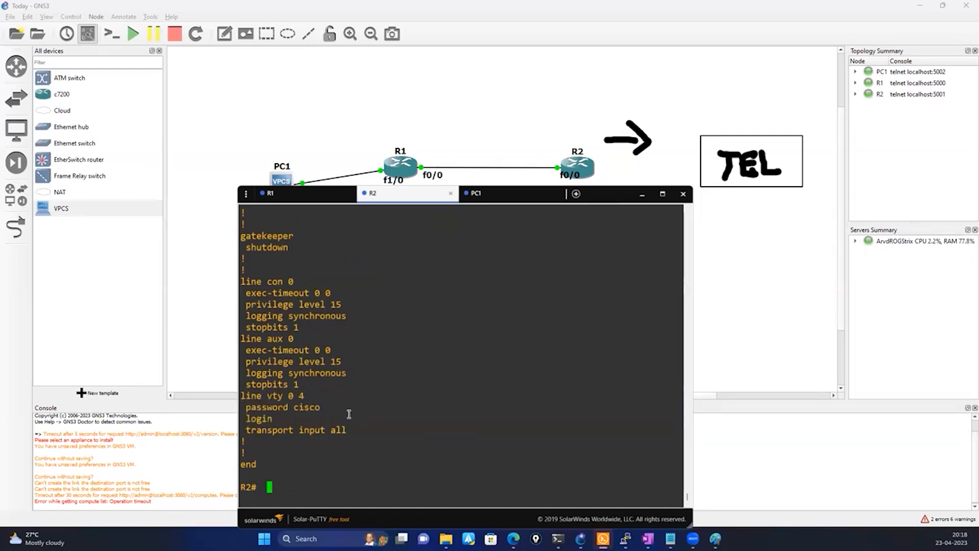
Step: Run show running-config | include user on R2 and highlight the username entry and its privilege level
text(sho)
key(Tab)
text(run)
key(Tab)
text(| in)
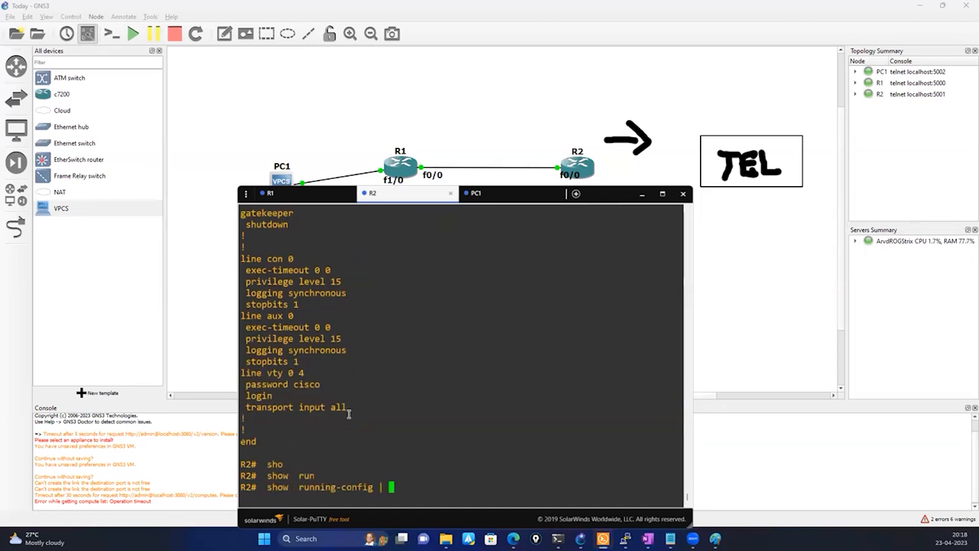
key(Tab)
text(user)
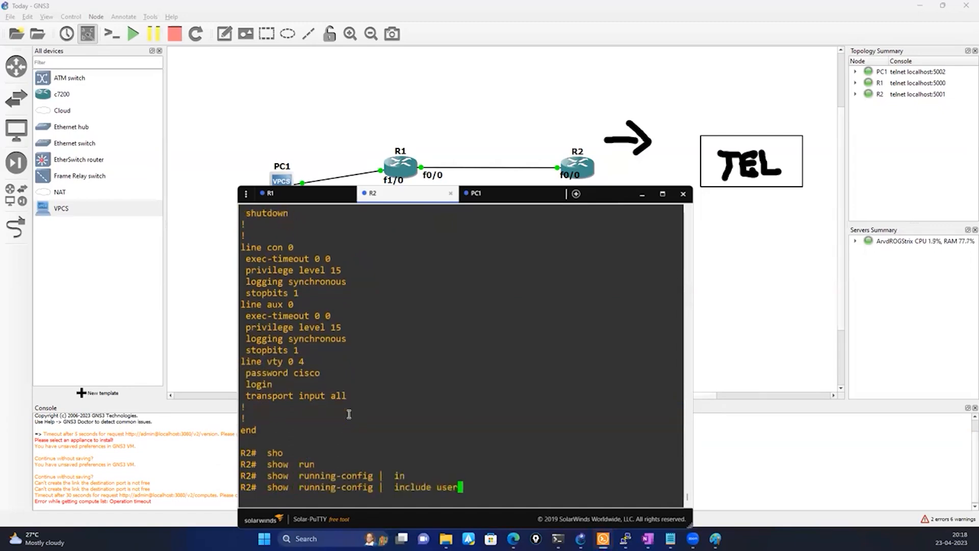
key(Return)
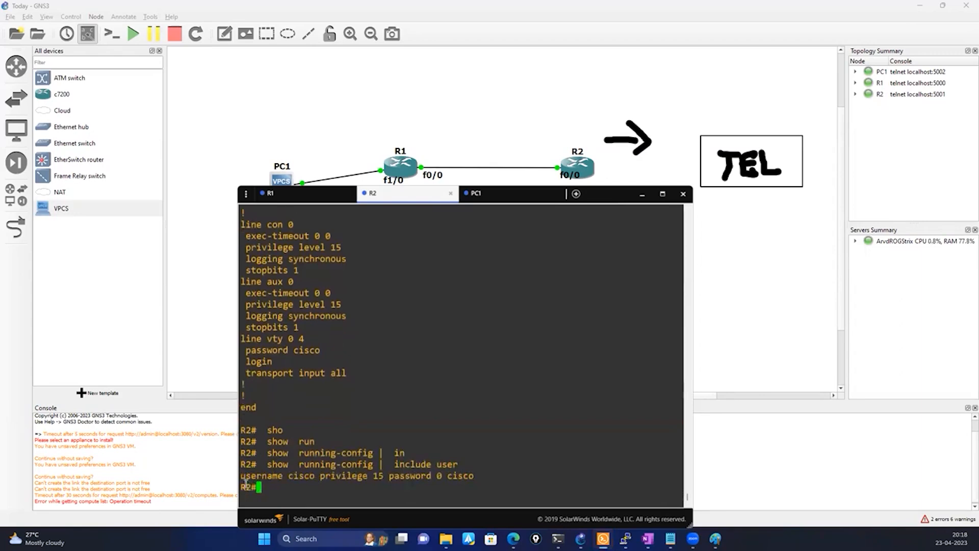
drag(242, 475, 474, 475)
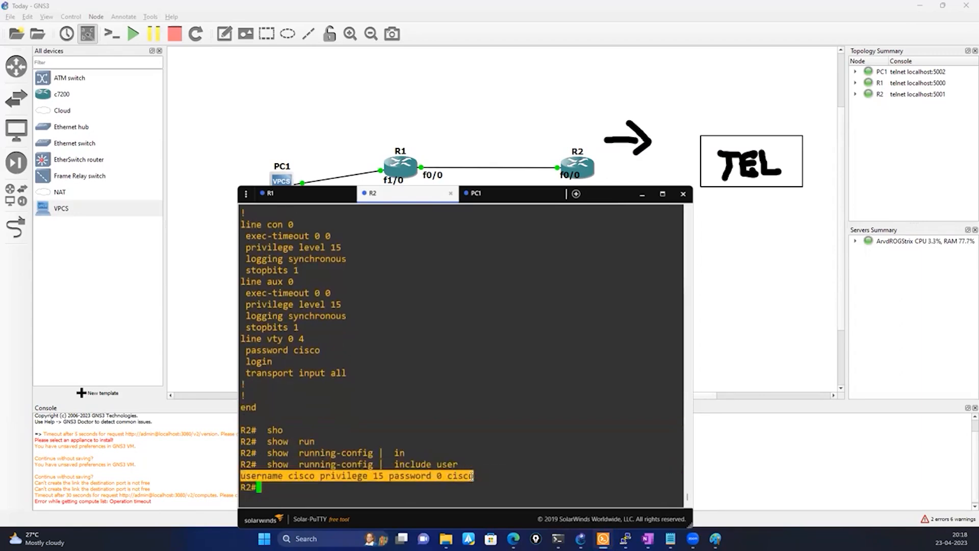
click(382, 477)
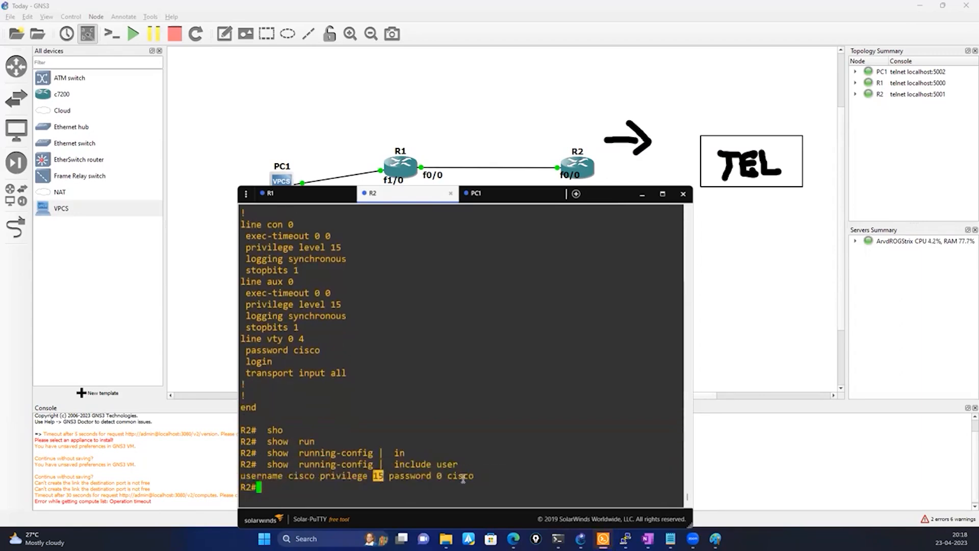
Step: Check R2's enable settings with show running-config | include enable
text(sho)
key(Tab)
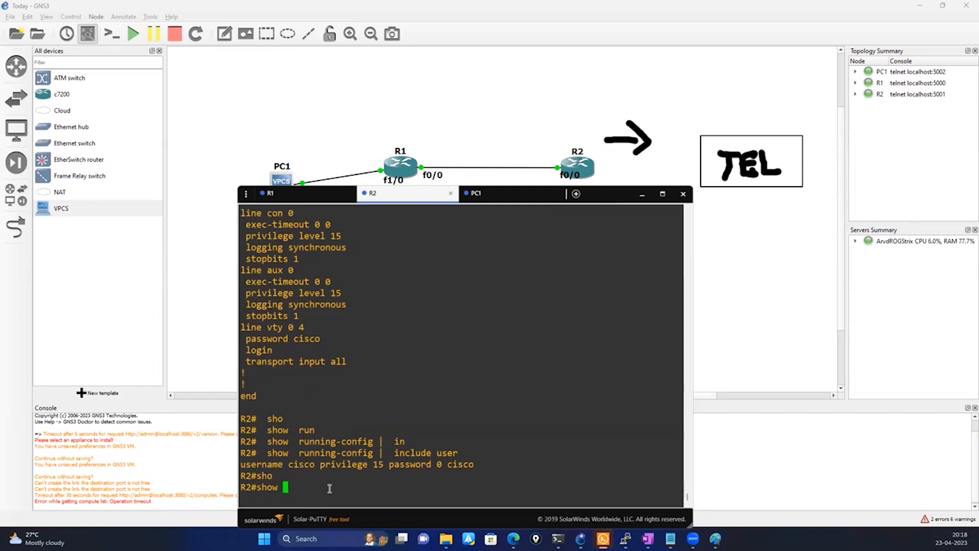
text(run)
key(Tab)
text(|  in)
key(Tab)
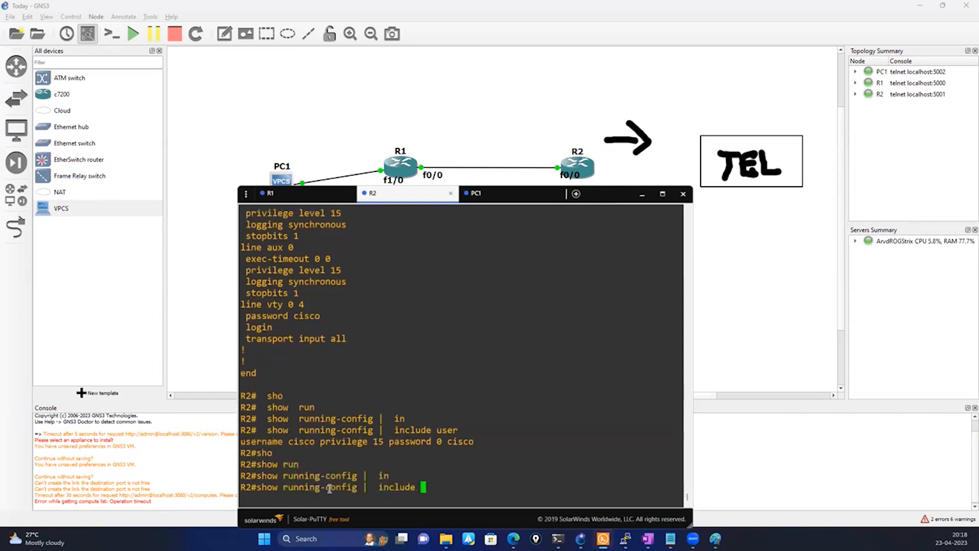
text(enable)
key(Return)
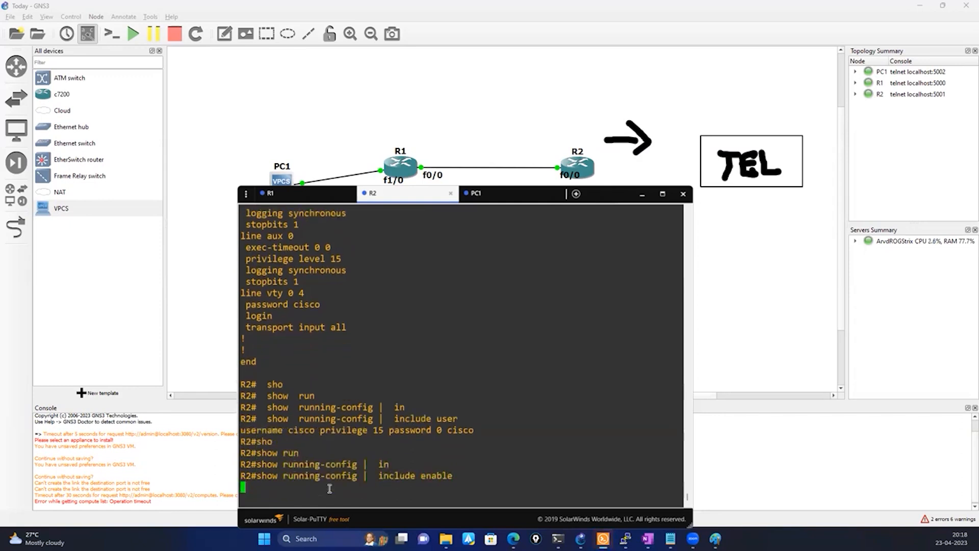
Step: Highlight R2's enable password entry, and exit configuration mode on the R1 console
triple_click(275, 475)
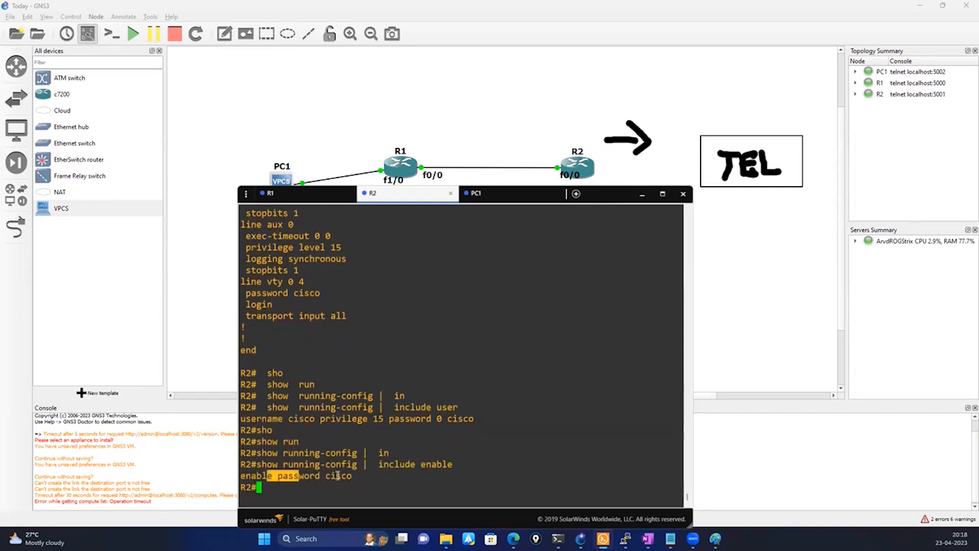
click(367, 435)
click(300, 198)
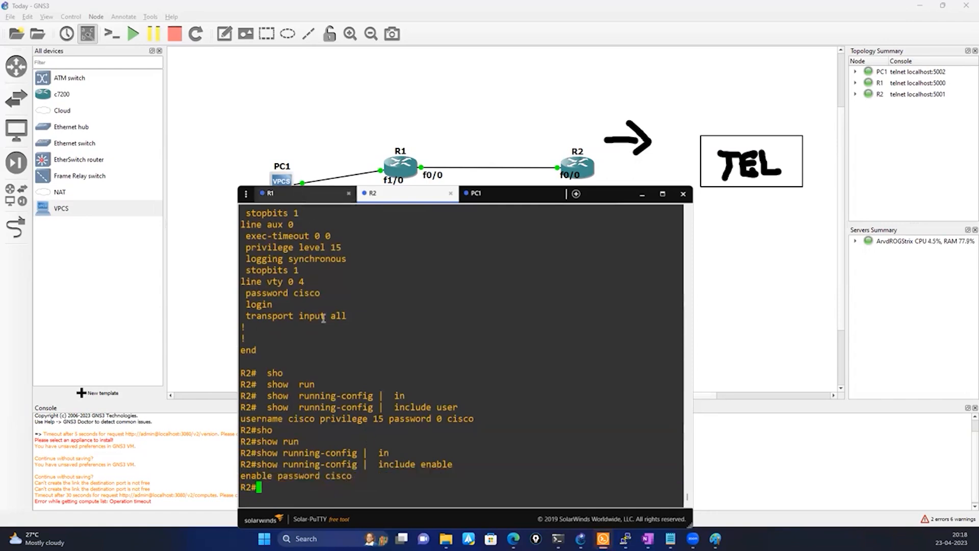
text(exit)
key(Return)
key(Return)
key(Return)
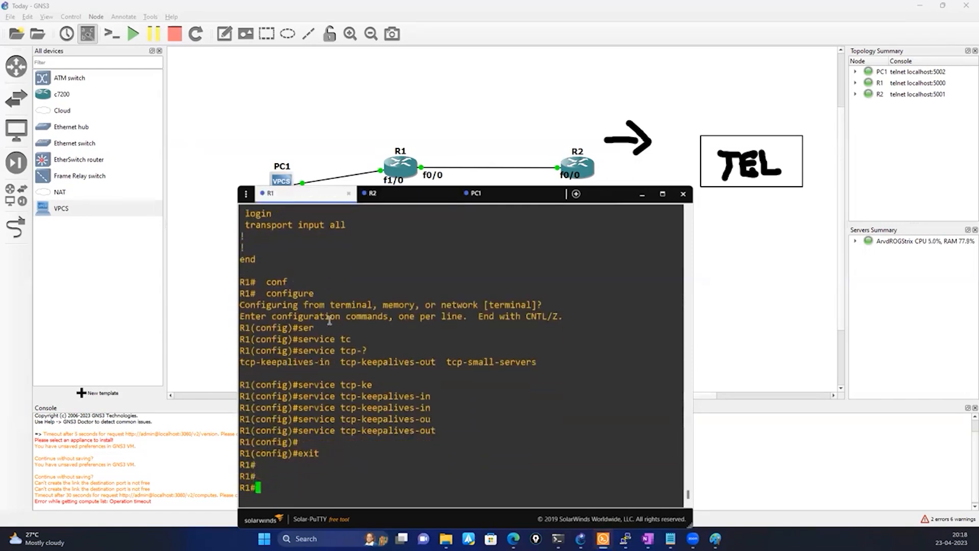
Step: Hide the console window and delete the rectangle, TEL lettering and arrow drawings from the topology canvas
click(642, 194)
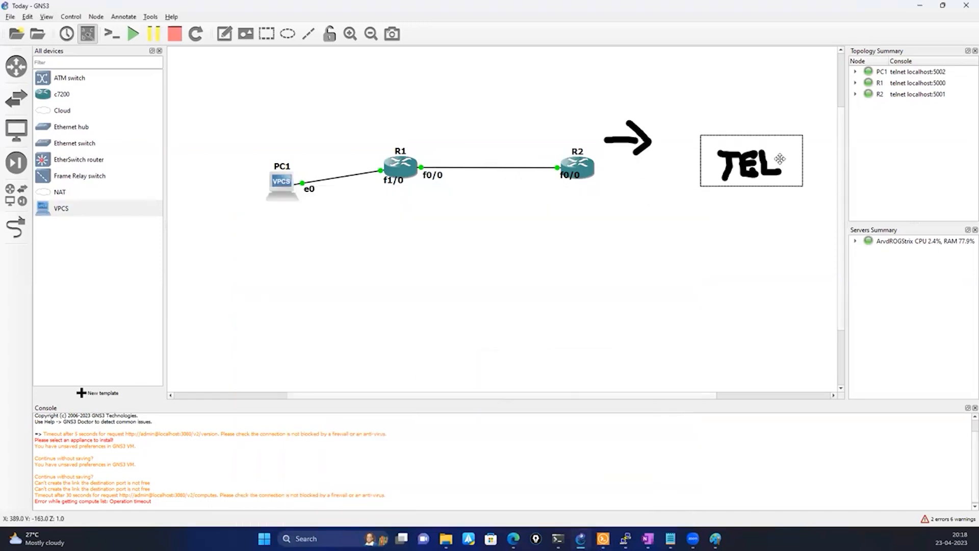
key(Delete)
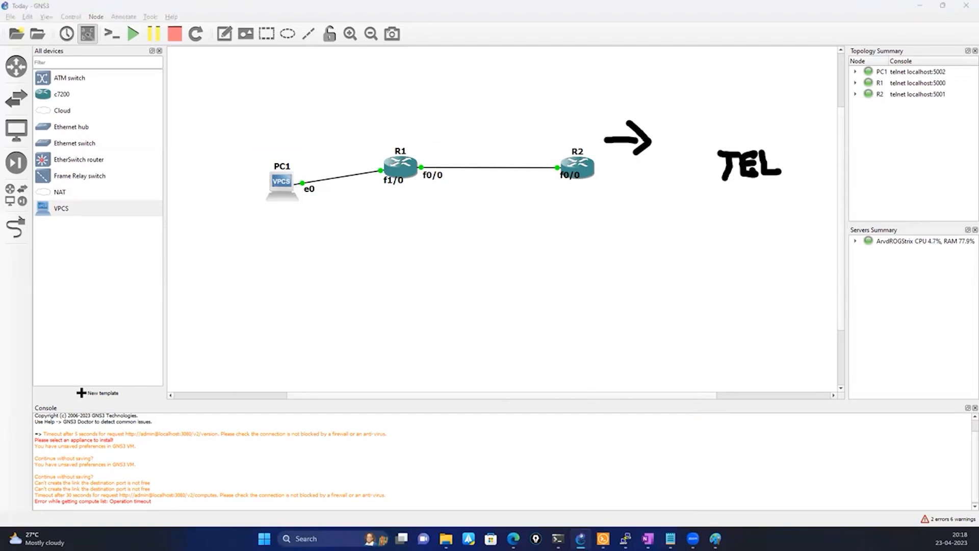
key(Delete)
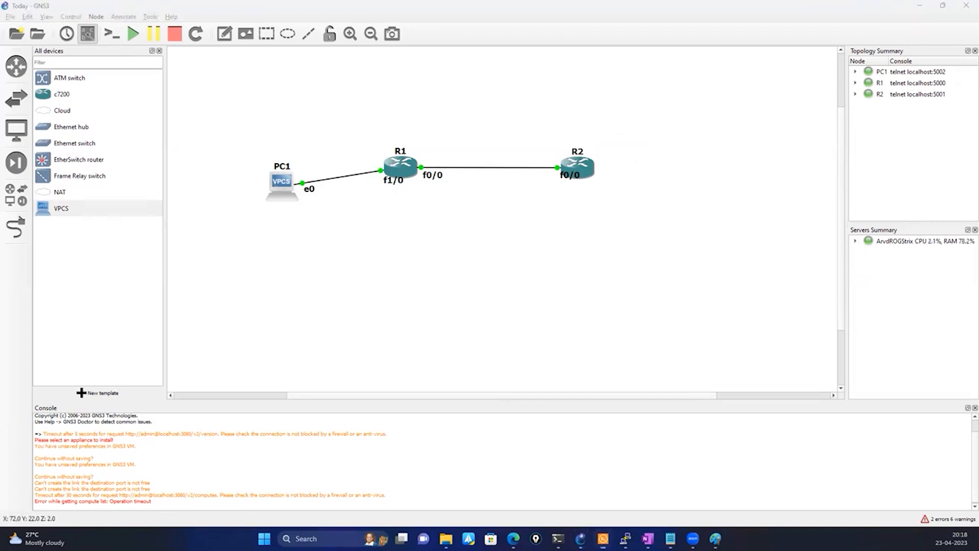
Step: Copy the FastEthernet0/0 address from R2's running configuration and ping 20.0.0.9 from R1
click(603, 539)
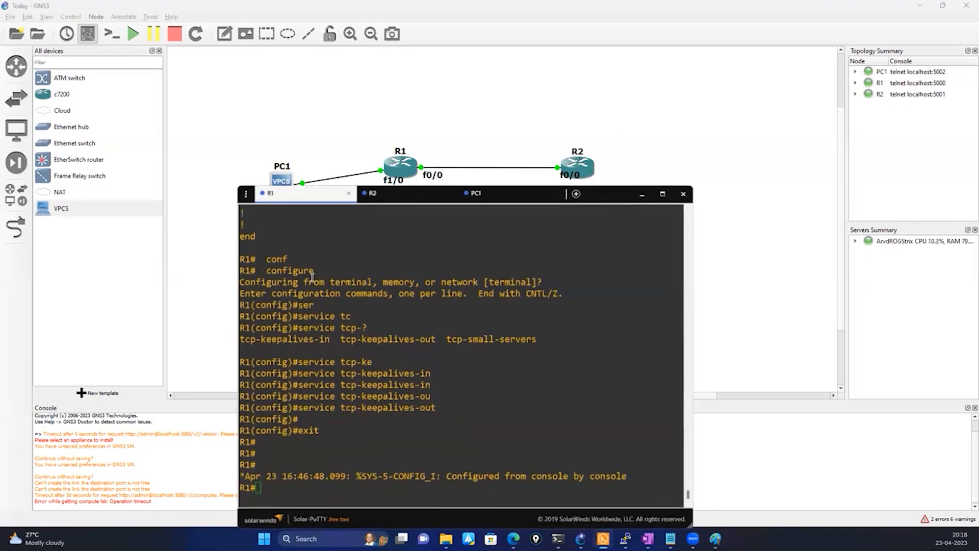
click(402, 200)
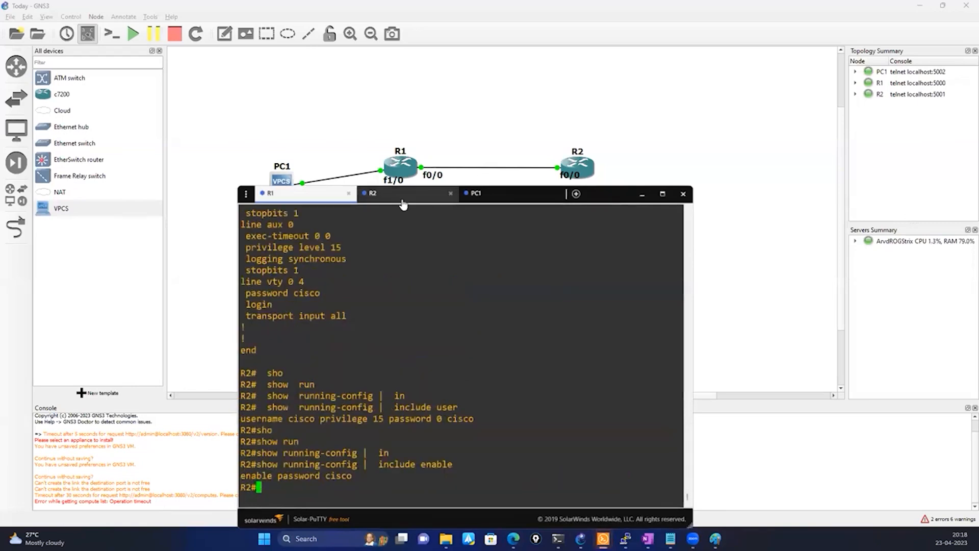
scroll(369, 443, up, 15)
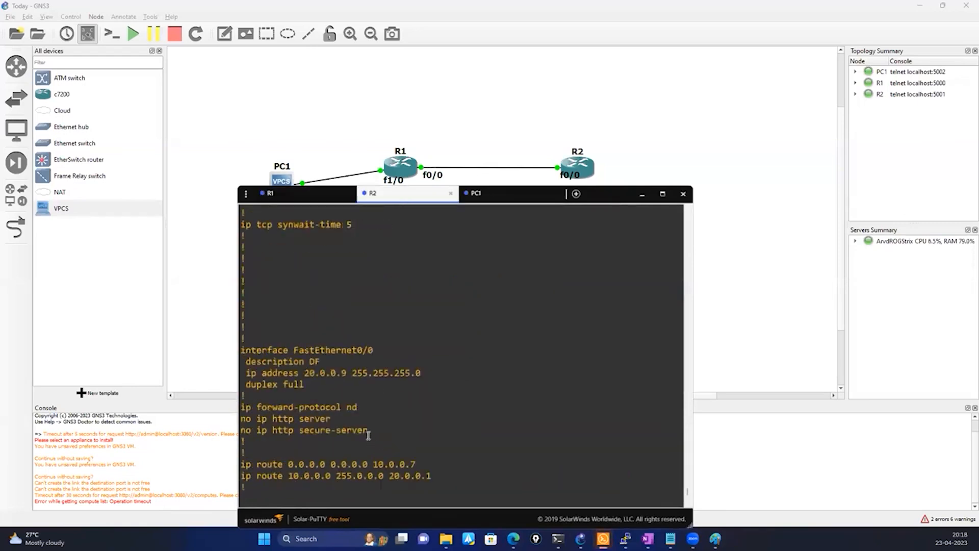
double_click(317, 373)
key(super+c)
click(311, 197)
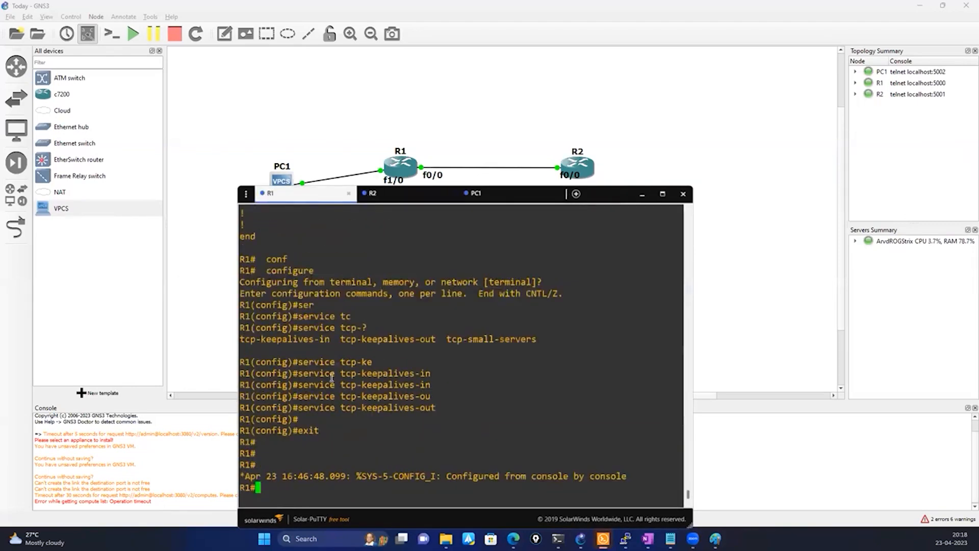
text(ping)
right_click(330, 386)
key(Return)
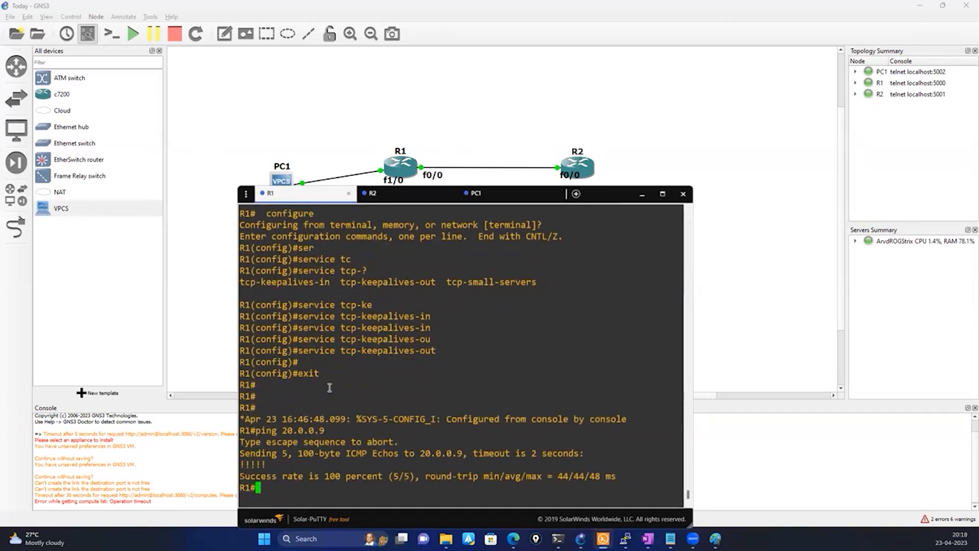
Step: Move the console window up, run show ip interface brief on R2, and highlight FastEthernet0/0
click(599, 194)
drag(598, 195, 594, 104)
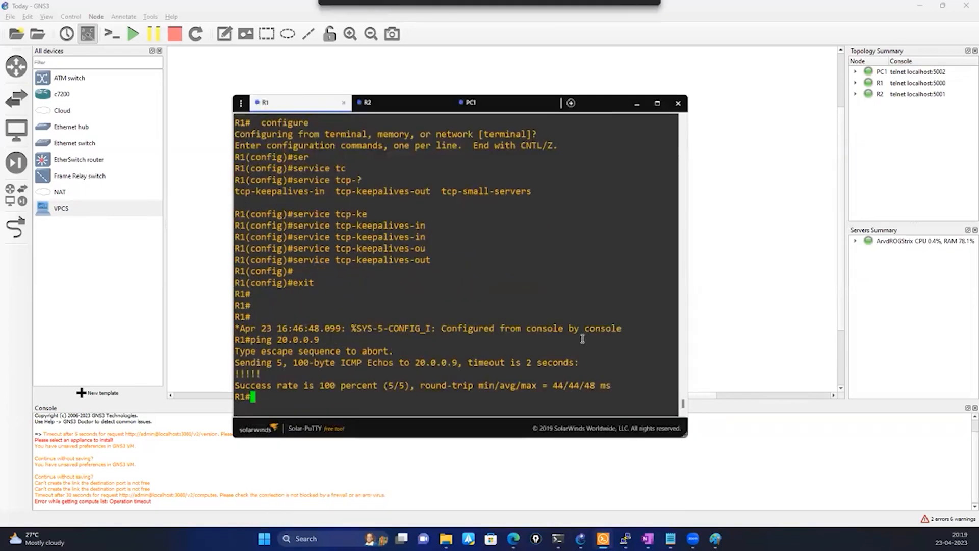
click(400, 110)
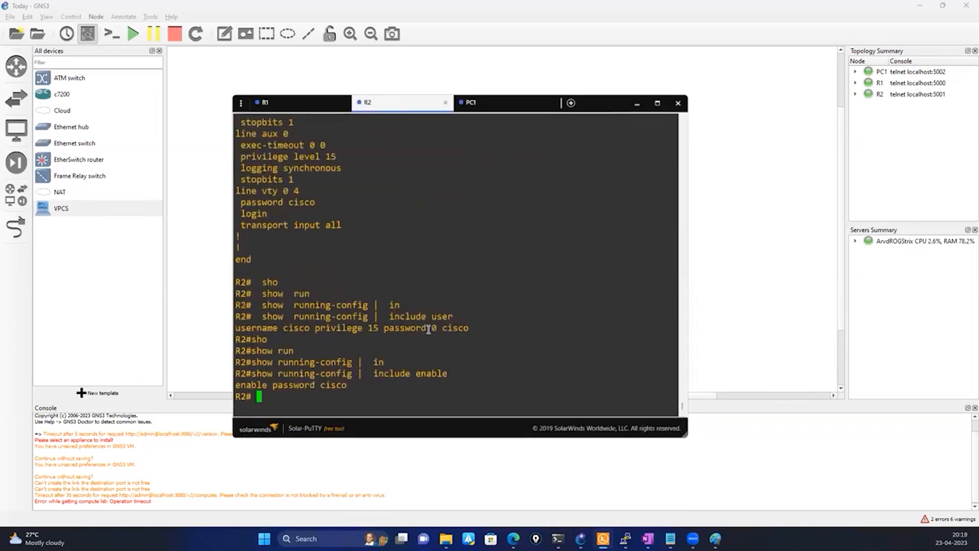
text(sho)
key(Tab)
text(ip i)
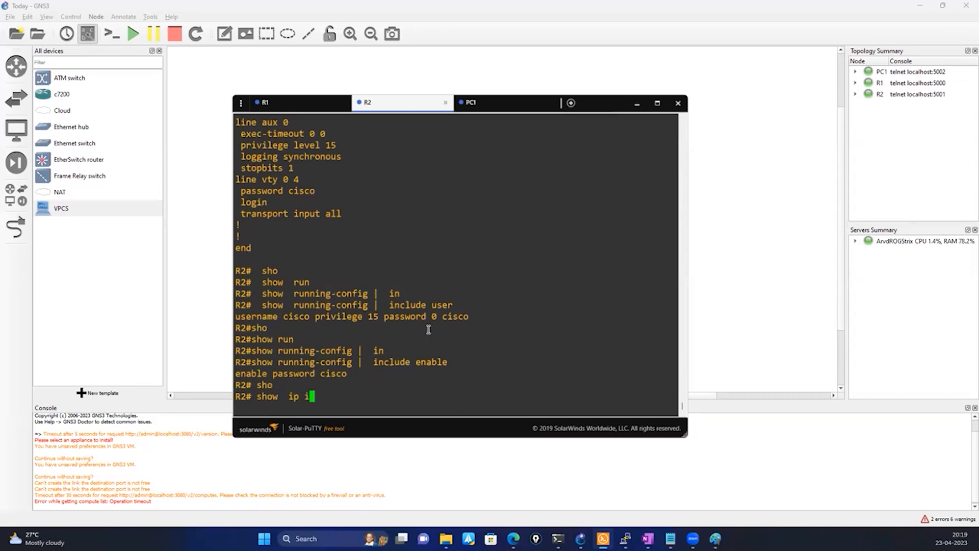
text(nt)
key(Tab)
text(nr)
key(Tab)
key(Return)
key(Up)
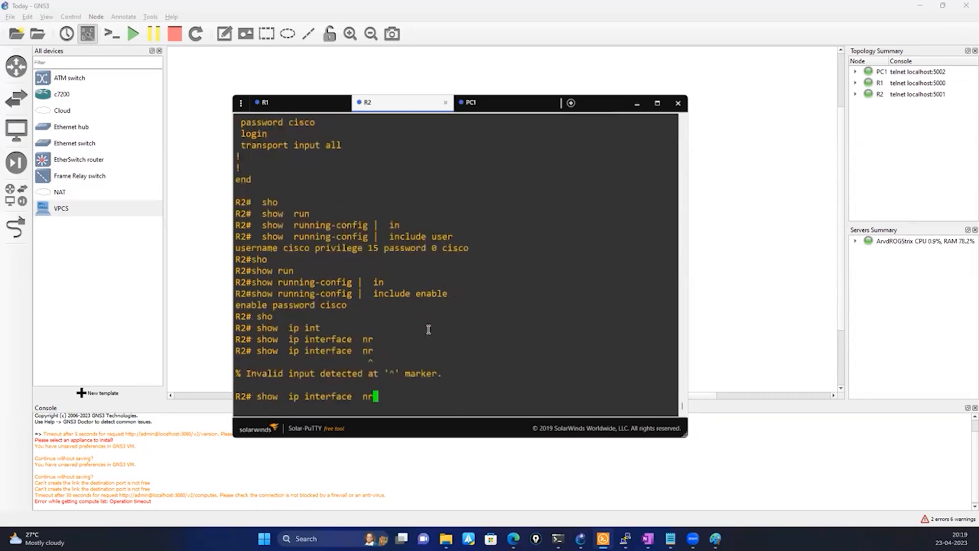
key(BackSpace)
key(BackSpace)
text(br)
key(Tab)
key(Return)
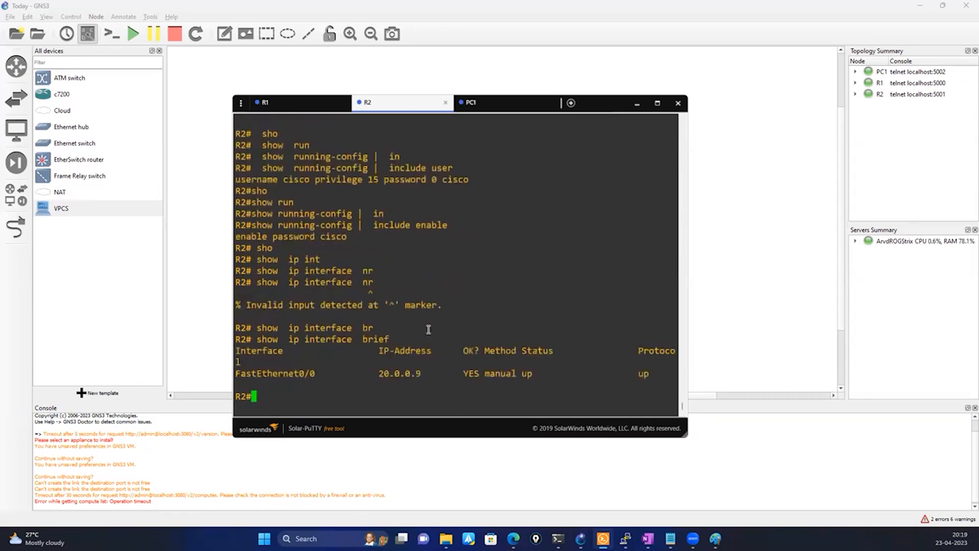
double_click(286, 374)
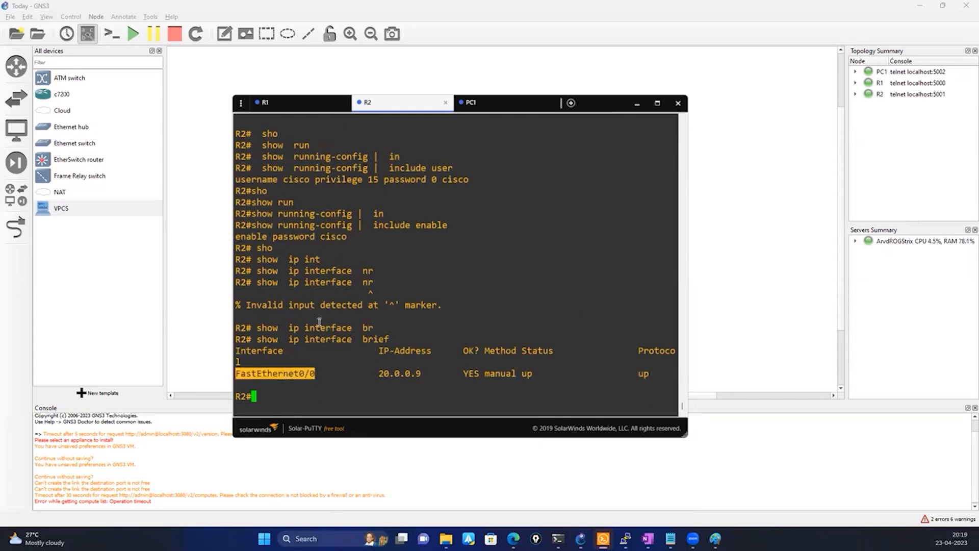
Step: Open a Telnet session from R1 to R2 at 20.0.0.9, reusing the pinged address
click(272, 105)
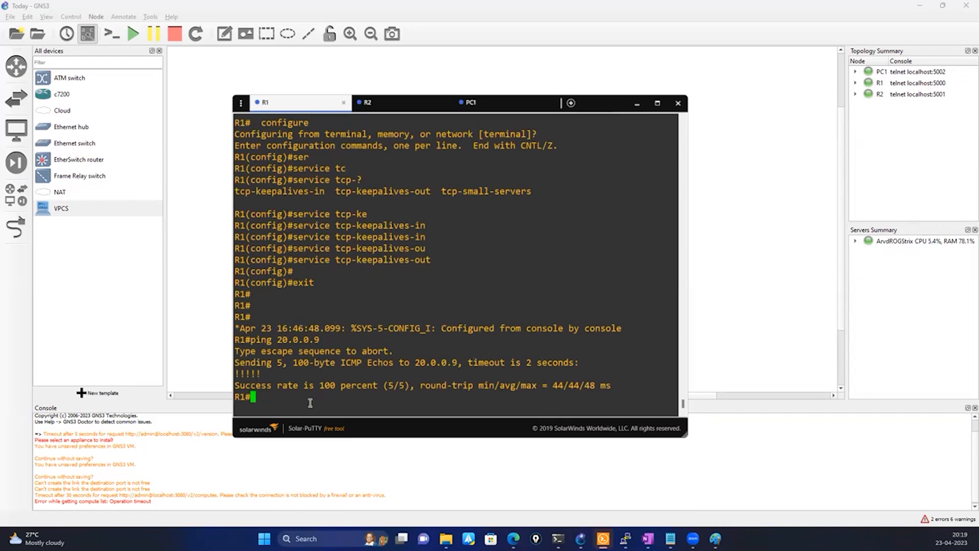
text(tel)
key(Tab)
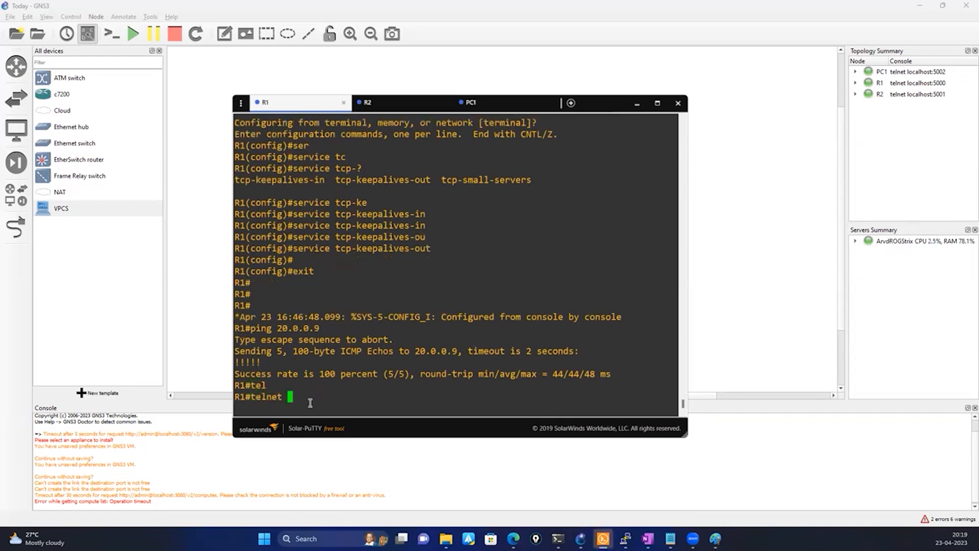
double_click(294, 328)
right_click(354, 325)
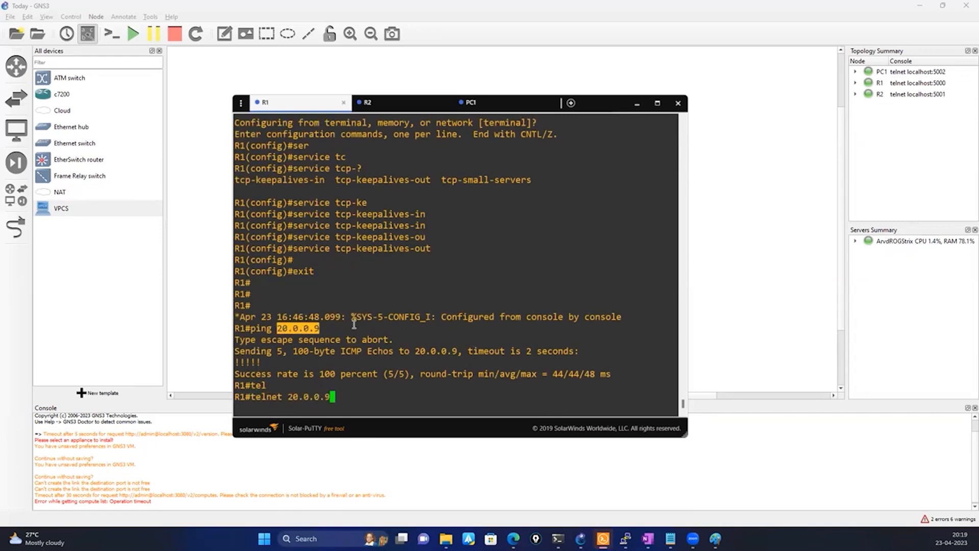
key(Return)
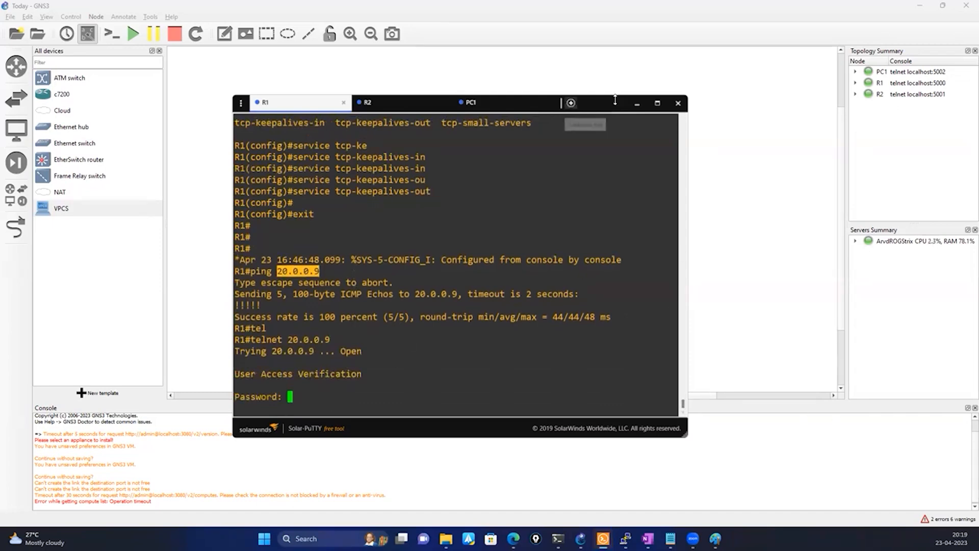
Step: Move the console off the topology, start a packet capture on the R1–R2 link, and open it in Wireshark
drag(410, 231, 410, 266)
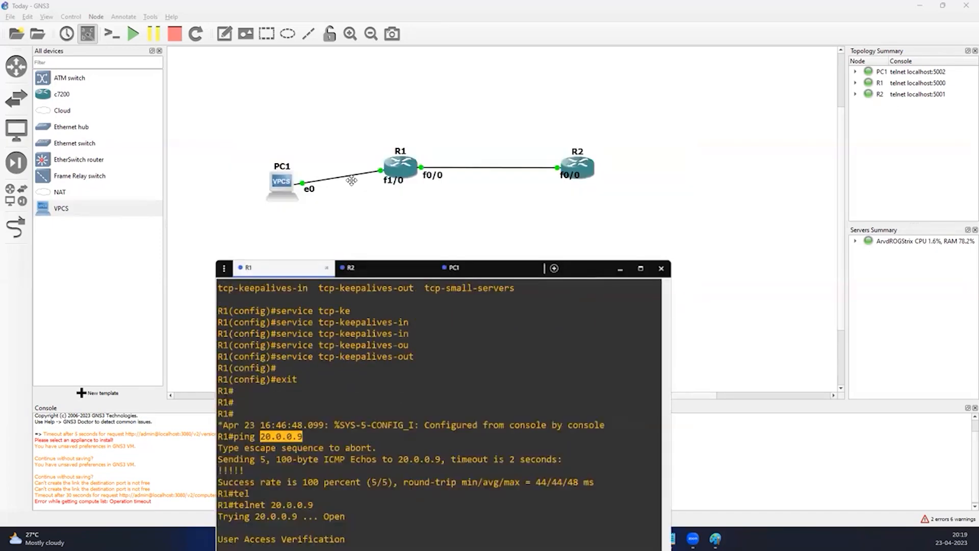
click(440, 168)
right_click(448, 171)
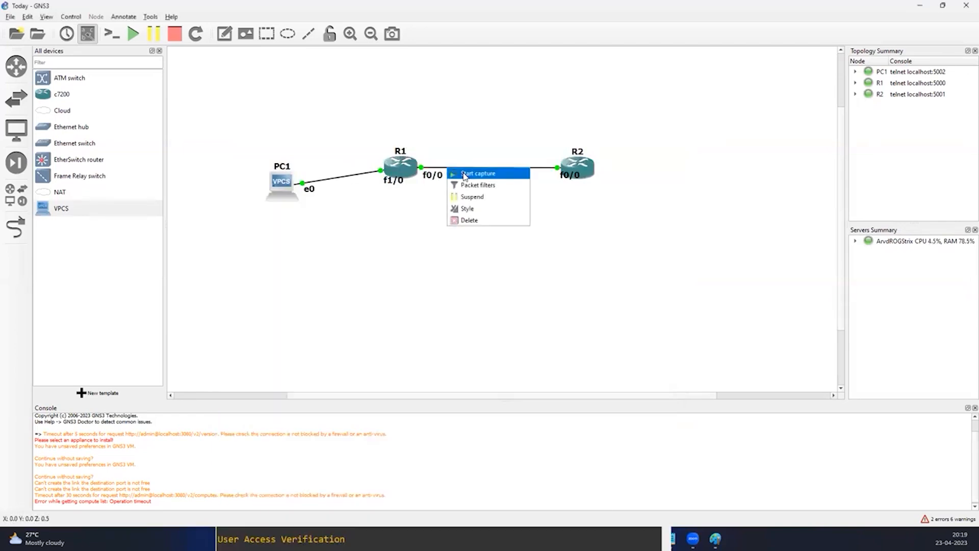
click(472, 174)
click(545, 288)
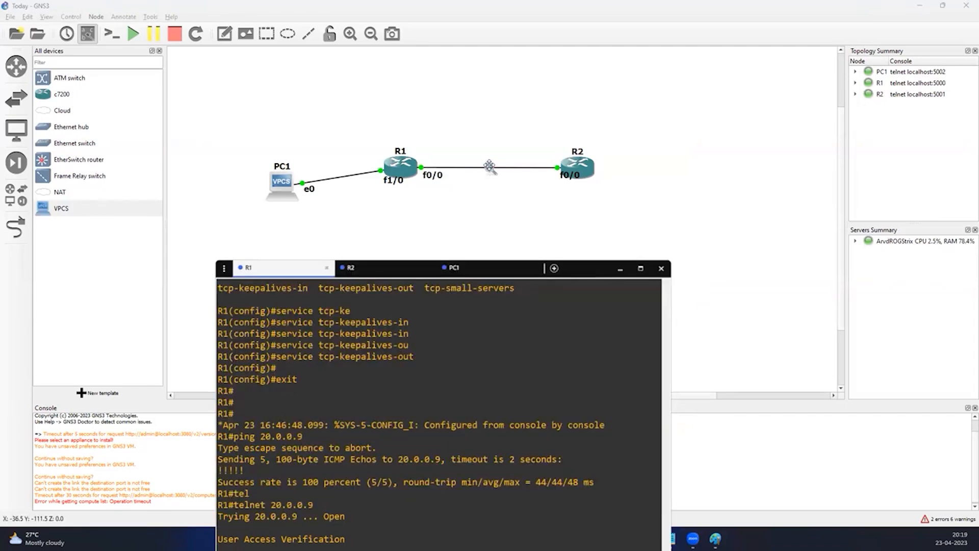
right_click(489, 167)
click(505, 185)
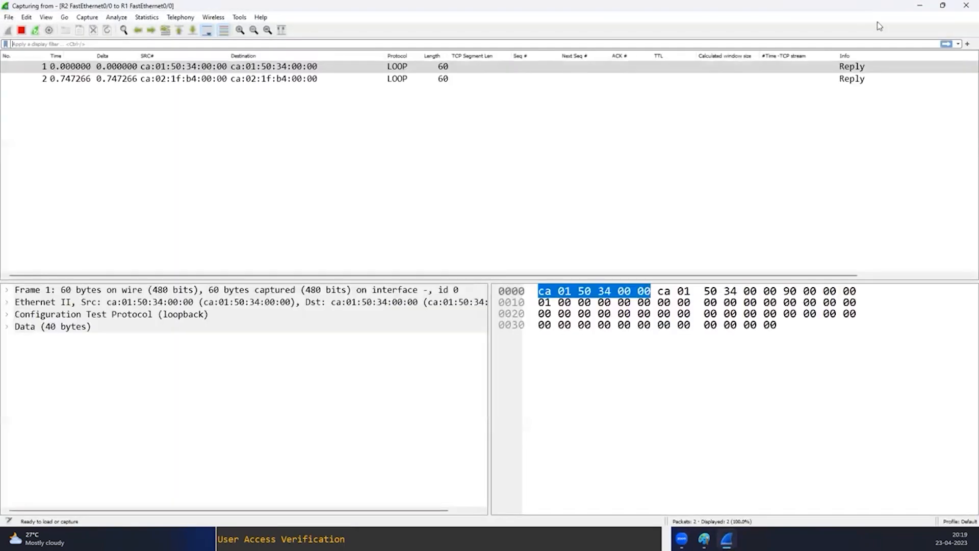
Step: Restore the Wireshark window to a smaller size below the topology and select the Telnet packet from 20.0.0.9
click(943, 6)
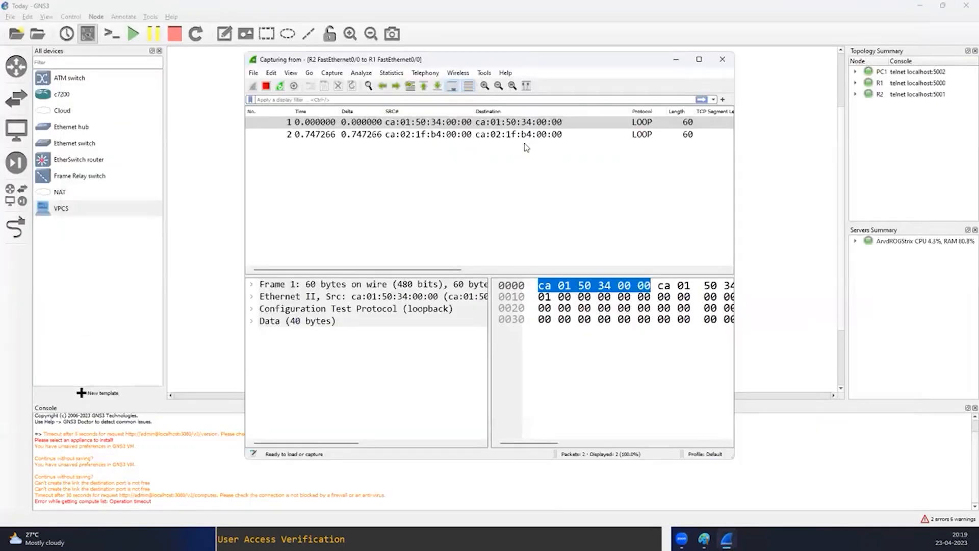
drag(521, 59, 524, 214)
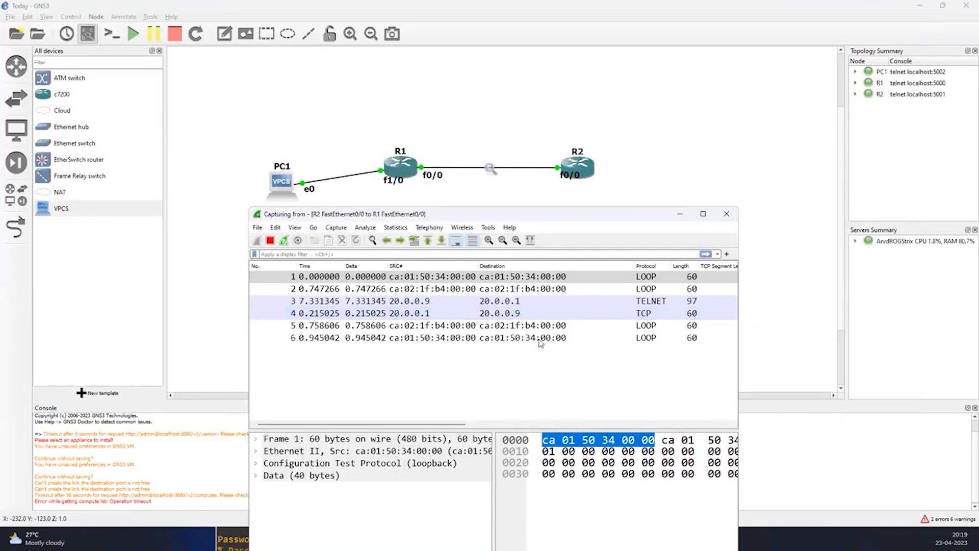
click(449, 301)
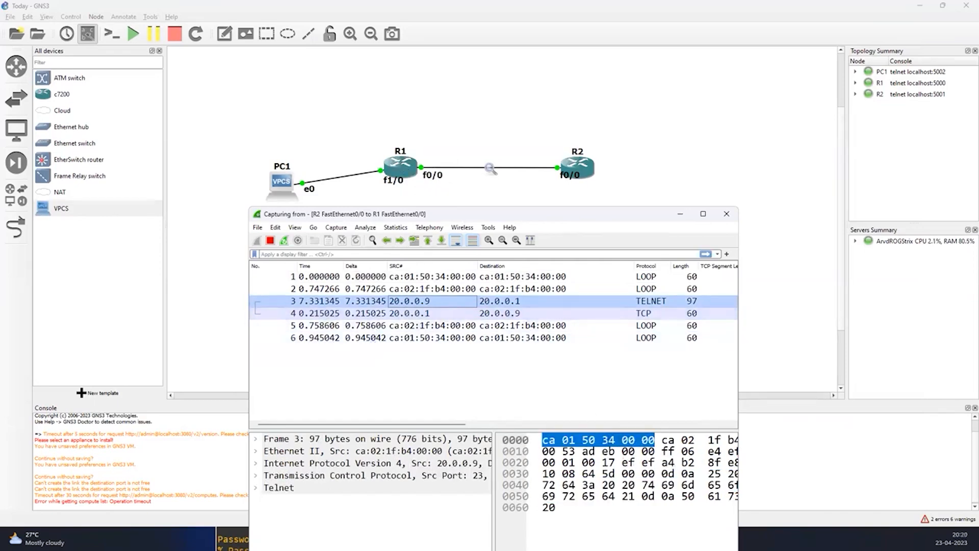
Step: Switch to the R1 console and submit empty entries at R2's Telnet password prompts
key(alt+Tab)
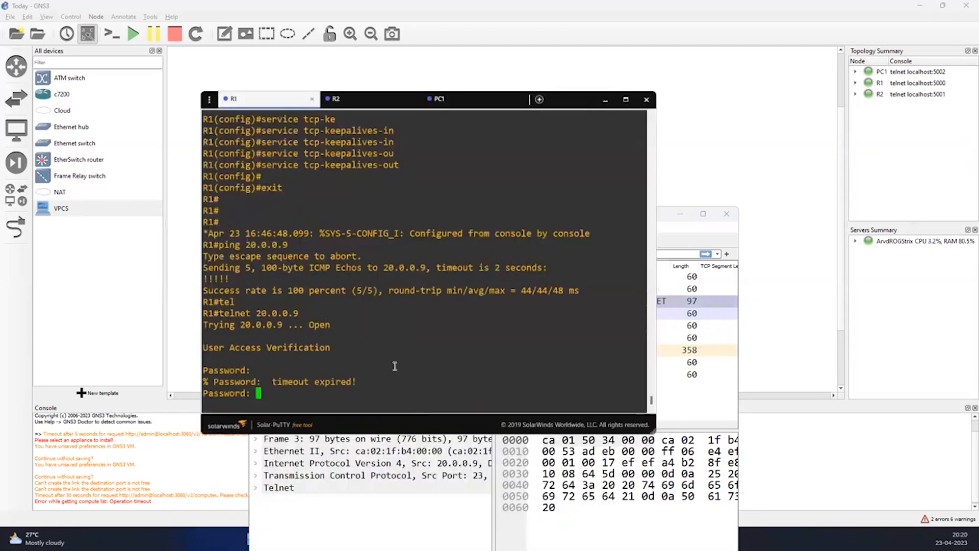
key(Return)
key(Return)
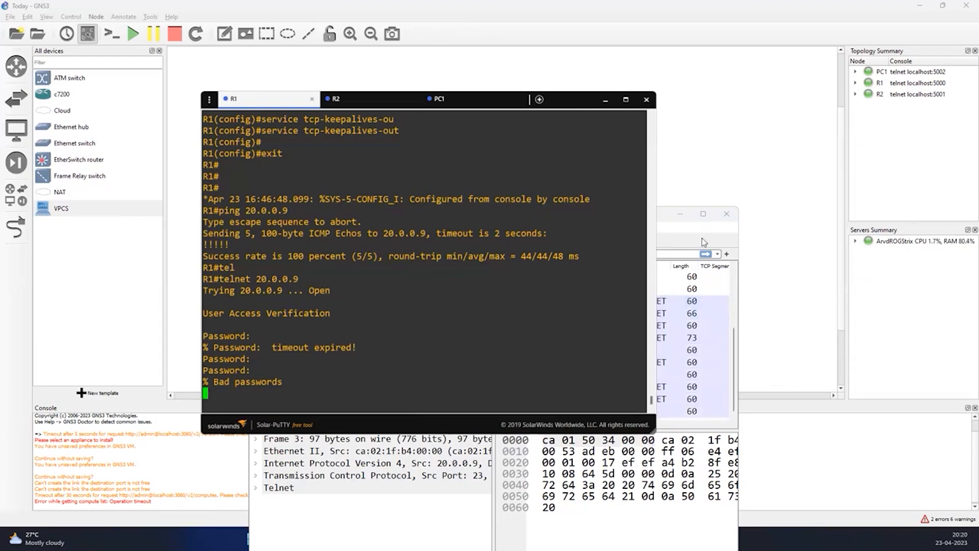
Step: Maximize the Wireshark capture, then reconnect from the R1 console with telnet 20.0.0.9 and enter the login password
click(704, 215)
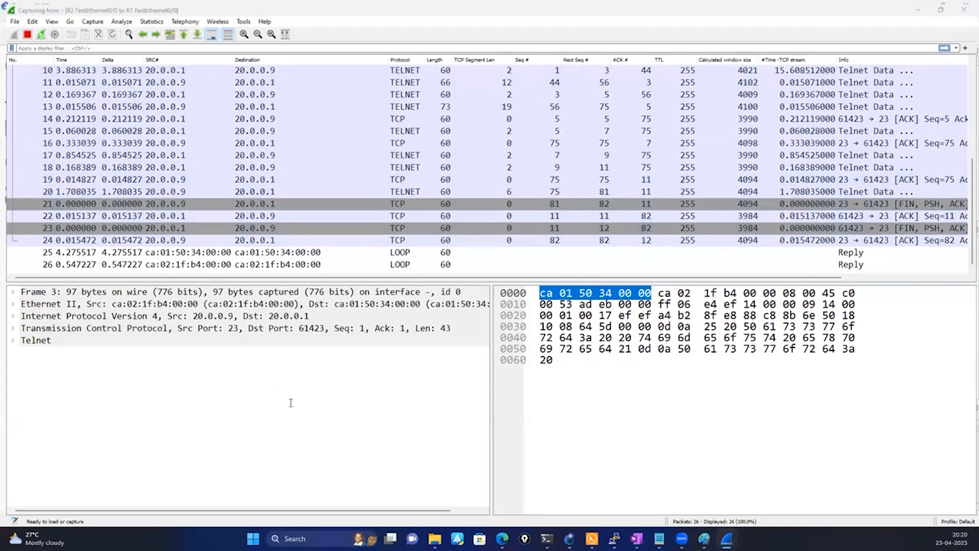
key(alt+Tab)
key(Up)
key(Return)
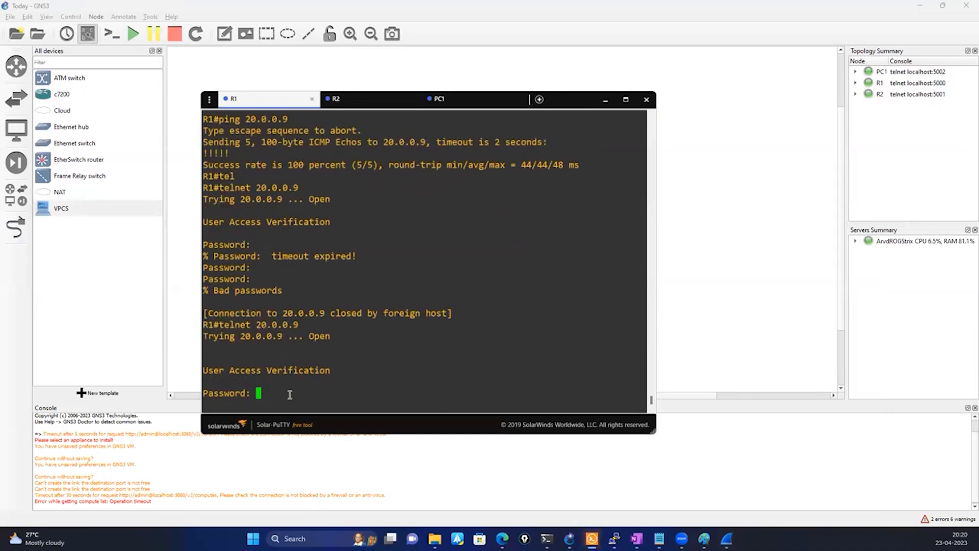
key(Return)
Step: Enter privileged mode on R2 with en and the enable password, then switch to the Wireshark capture
text(en)
key(Return)
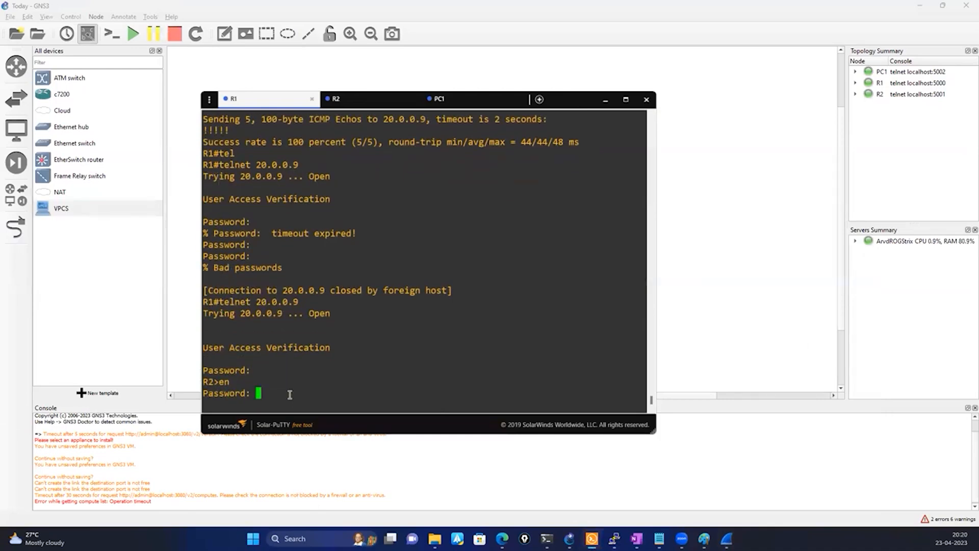
key(Return)
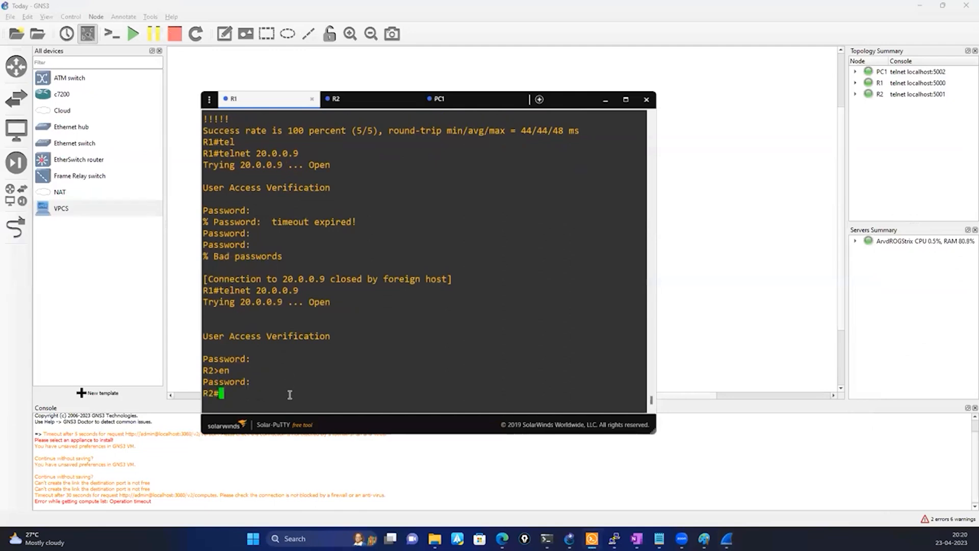
click(727, 539)
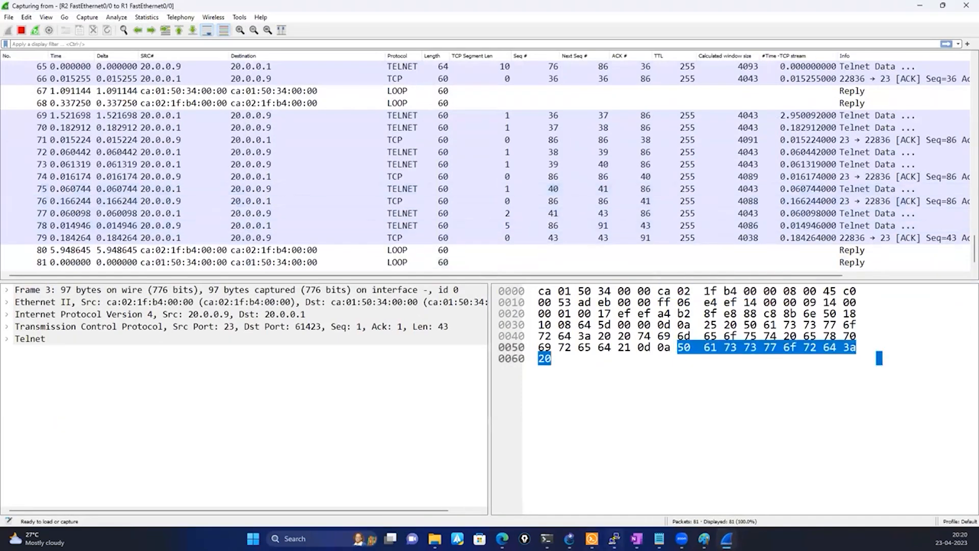
Step: Switch to the R2 console and run show tcp brief to list its TCP connections
click(592, 539)
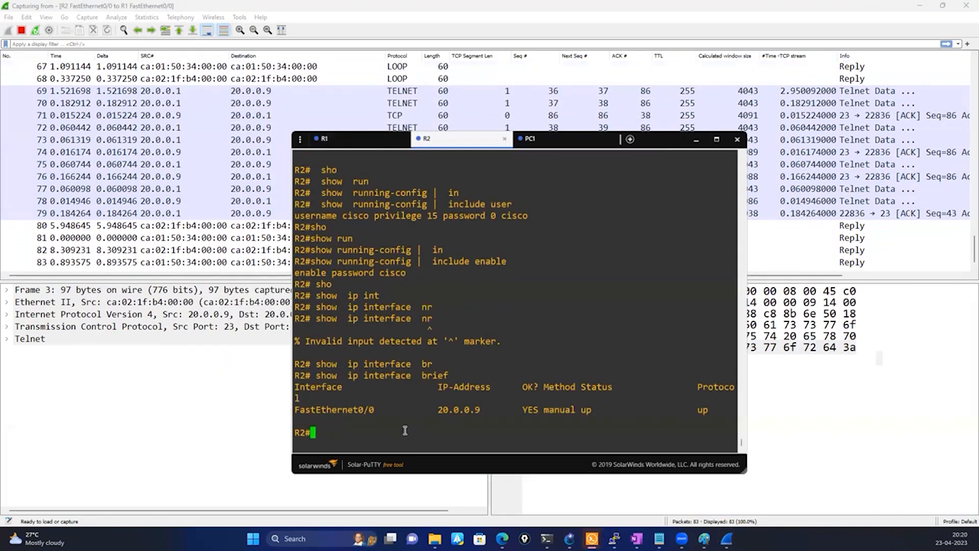
text(sho)
key(Tab)
text(tc)
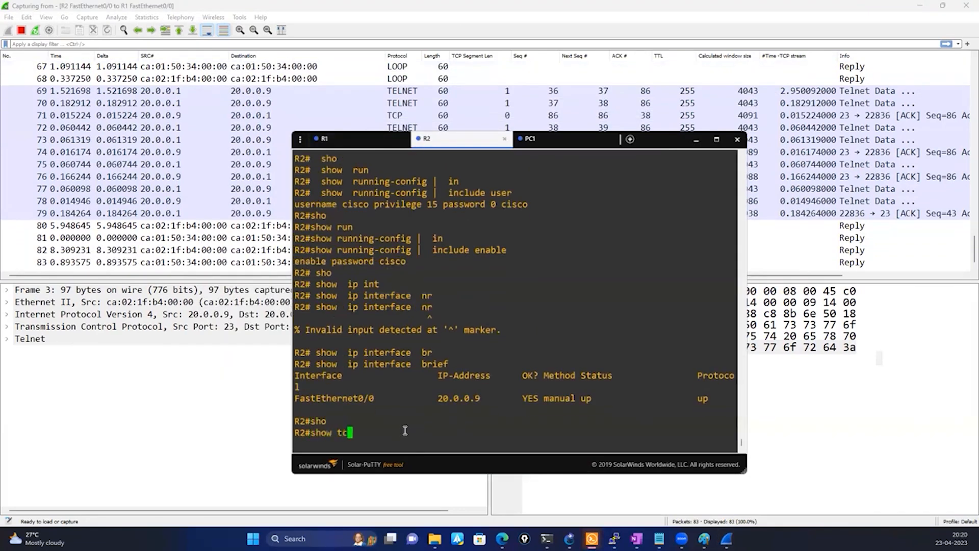
key(Tab)
text(br)
key(Tab)
key(Return)
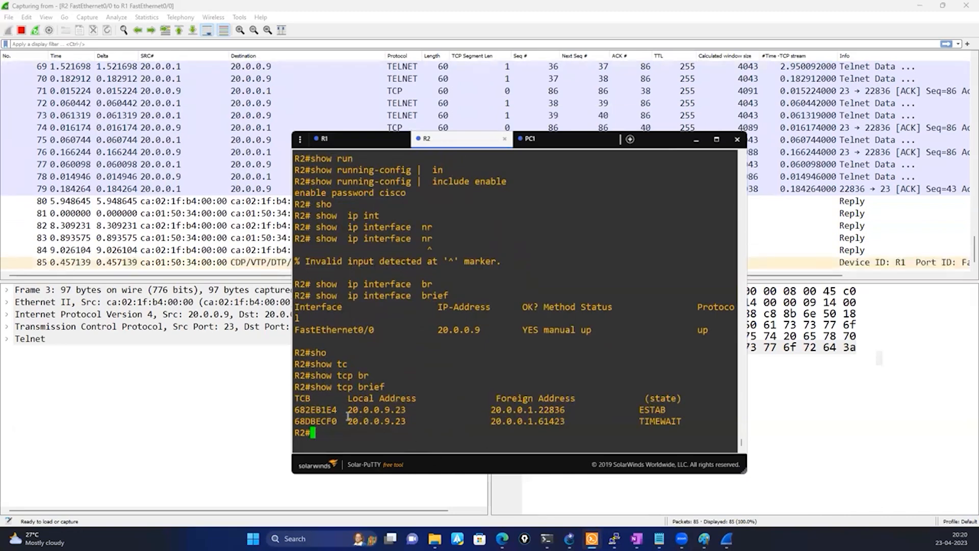
Step: Highlight the established connection's local address, the interface IP address, the foreign port and the connection state in R2's output
drag(346, 411, 406, 411)
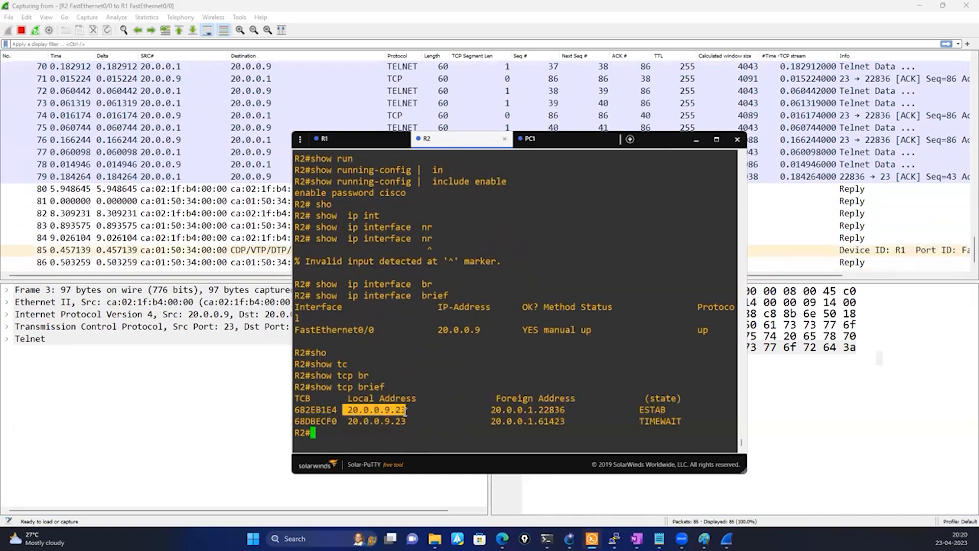
drag(438, 329, 478, 330)
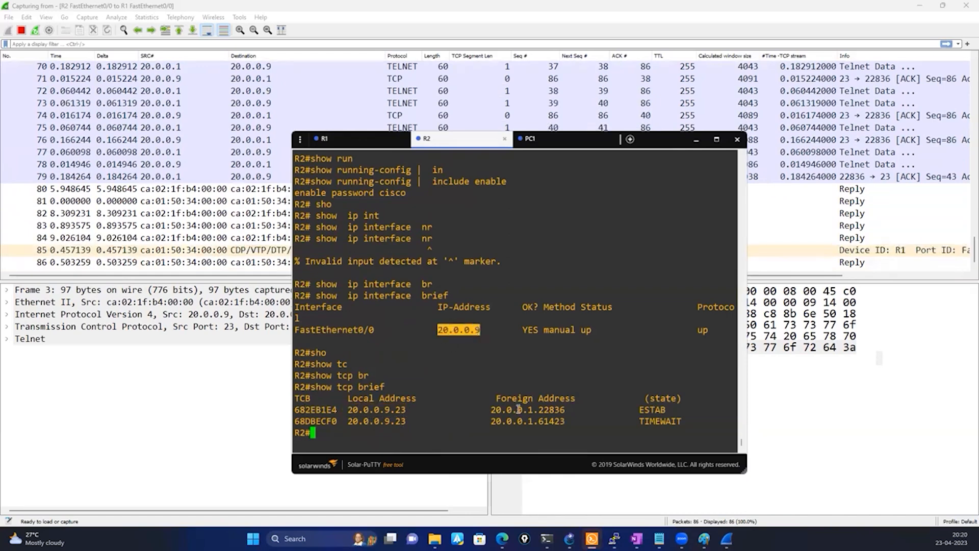
drag(491, 410, 565, 410)
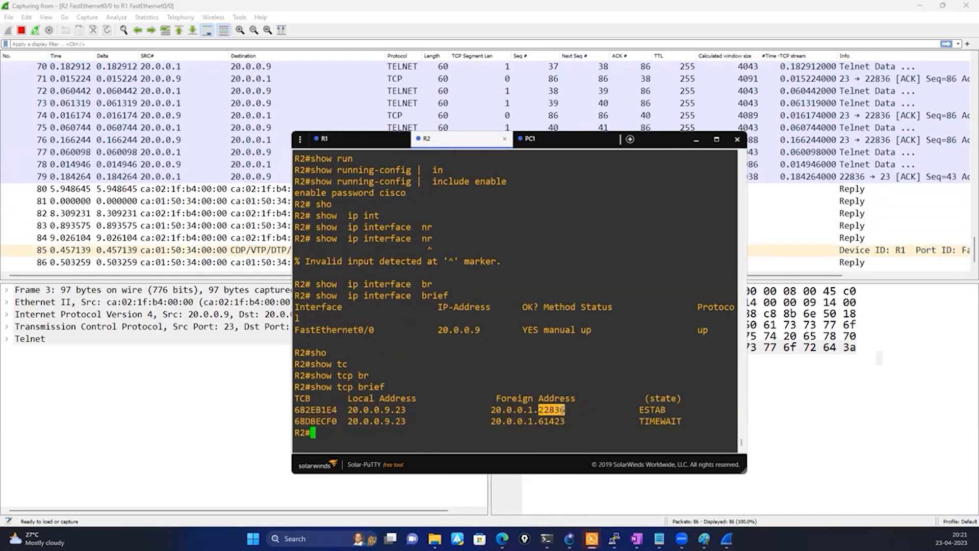
drag(639, 410, 668, 410)
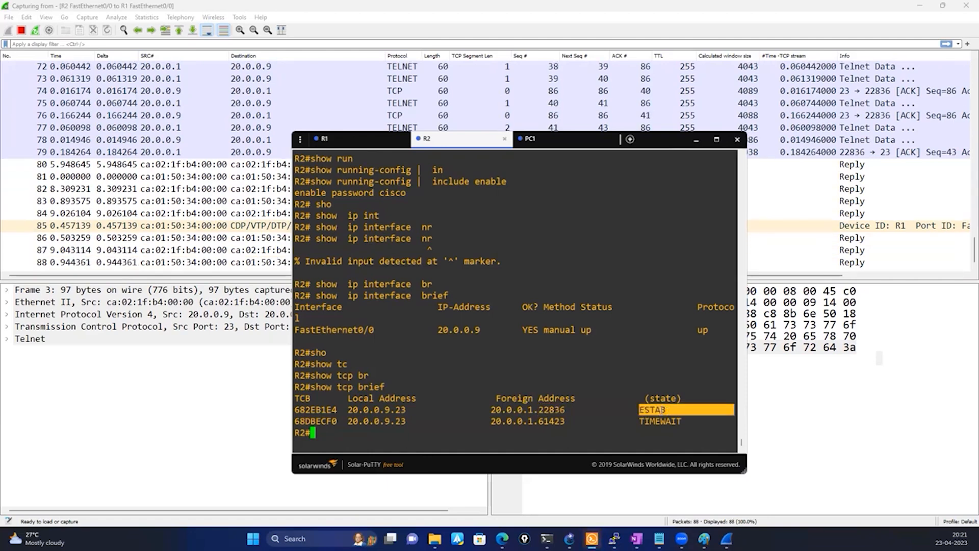
Step: List the show tcp options on R2, then run show tcp tcb 682EB1E4 for the established connection
click(377, 422)
text(sho)
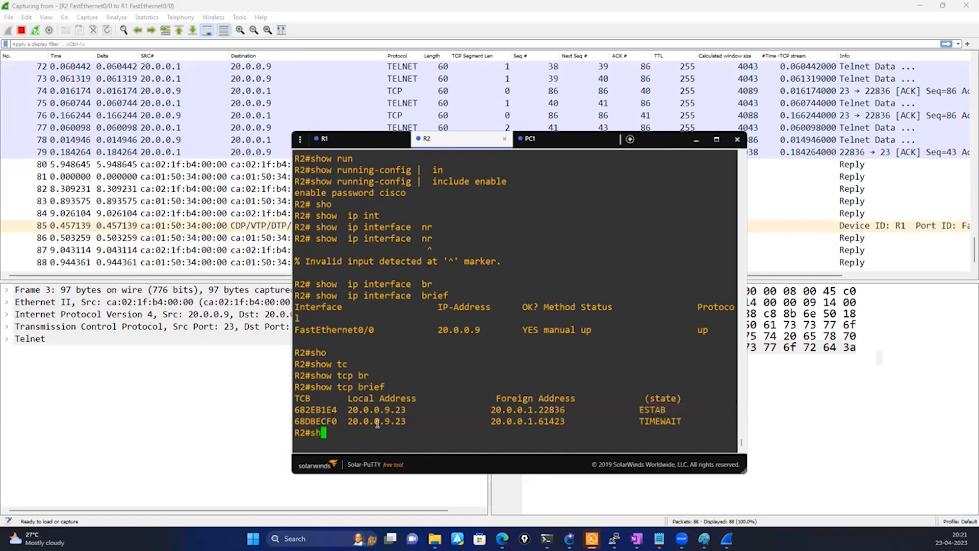
key(Tab)
text(tc)
key(Tab)
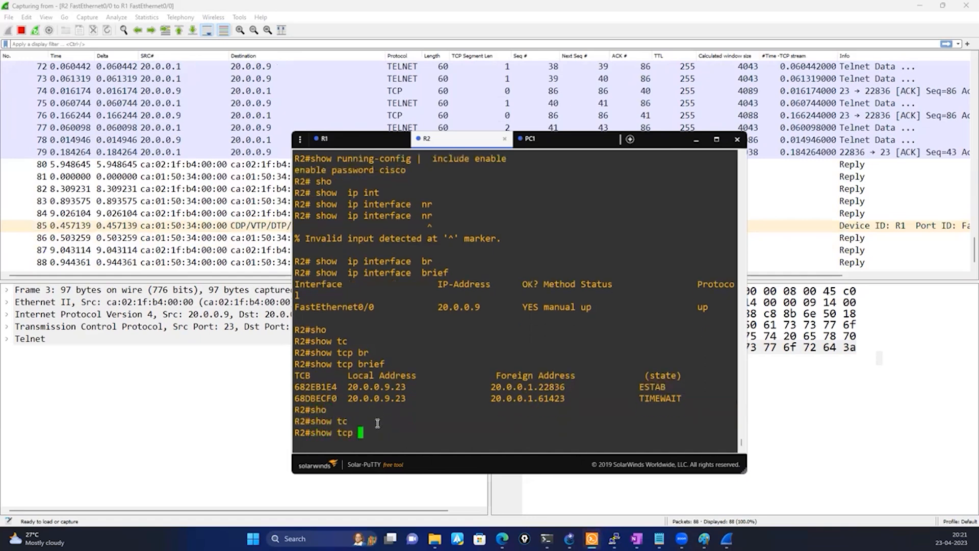
text(?)
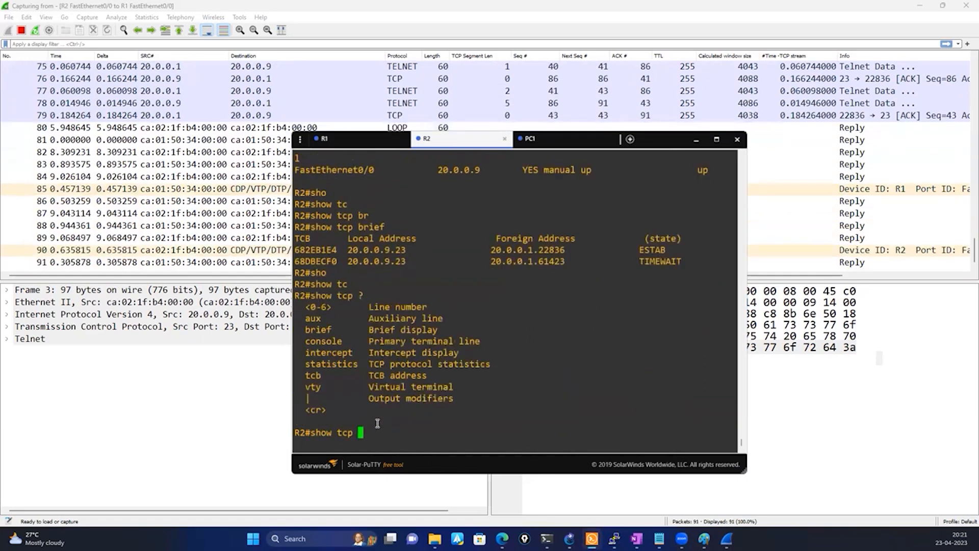
double_click(313, 376)
right_click(500, 360)
click(324, 250)
double_click(324, 250)
right_click(530, 319)
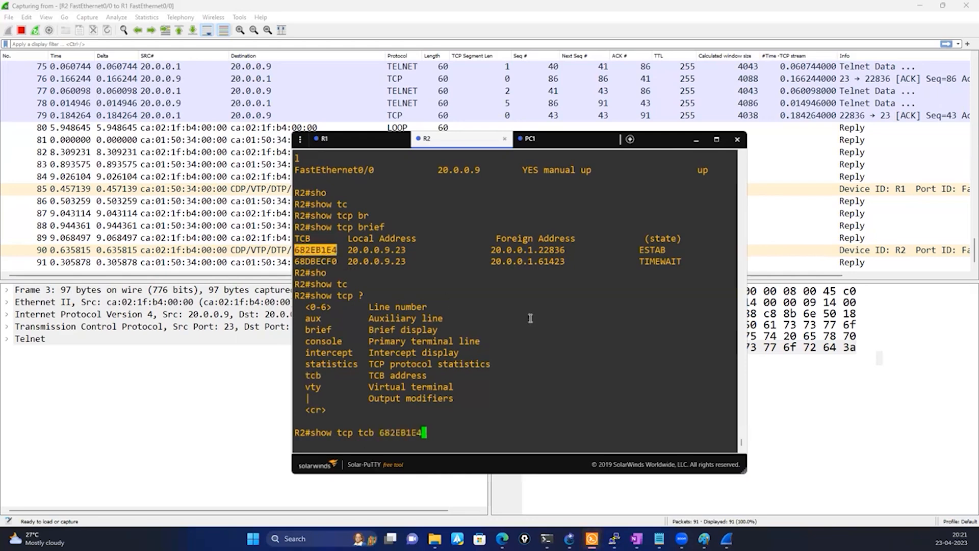
key(Return)
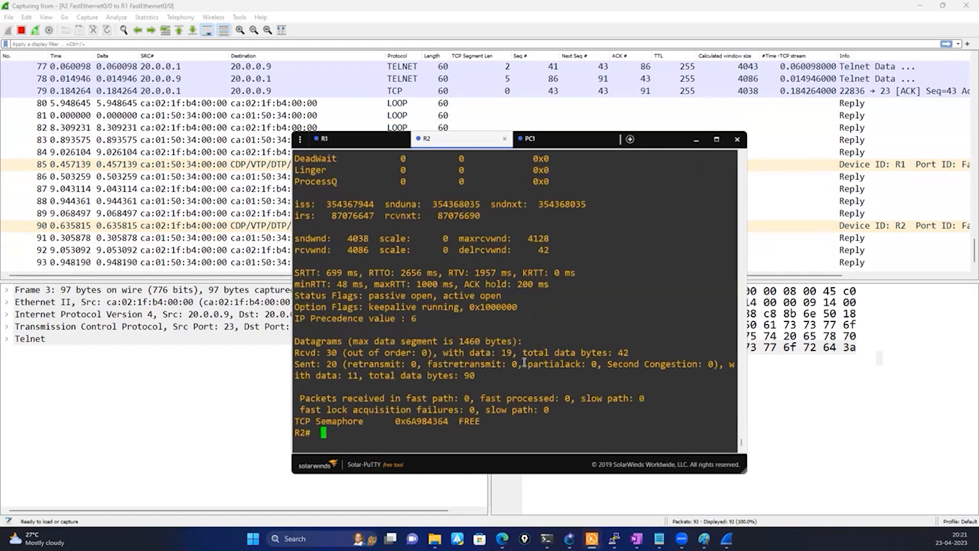
Step: Examine the connection's event timers in the output, highlighting the Retrans and KeepAlive rows
scroll(525, 357, up, 12)
scroll(524, 362, down, 10)
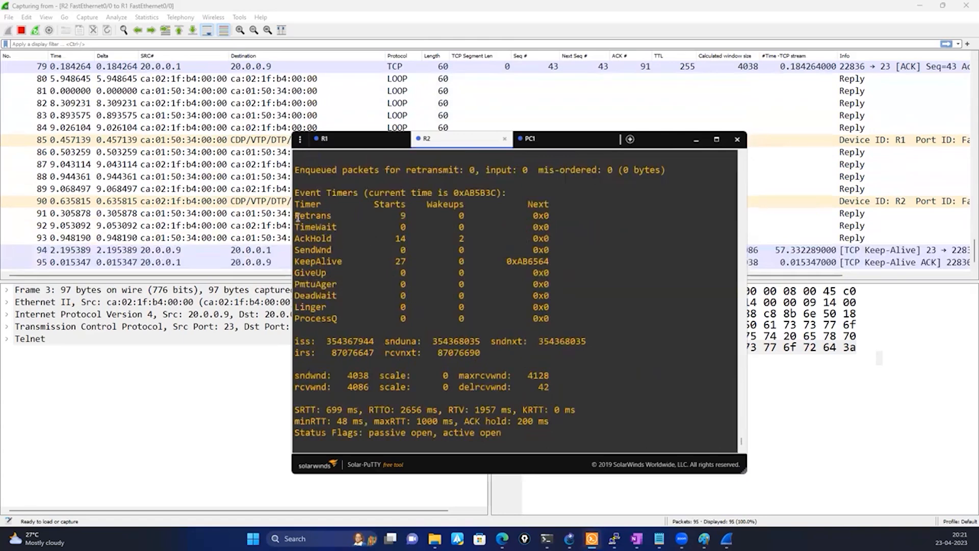
drag(297, 217, 562, 212)
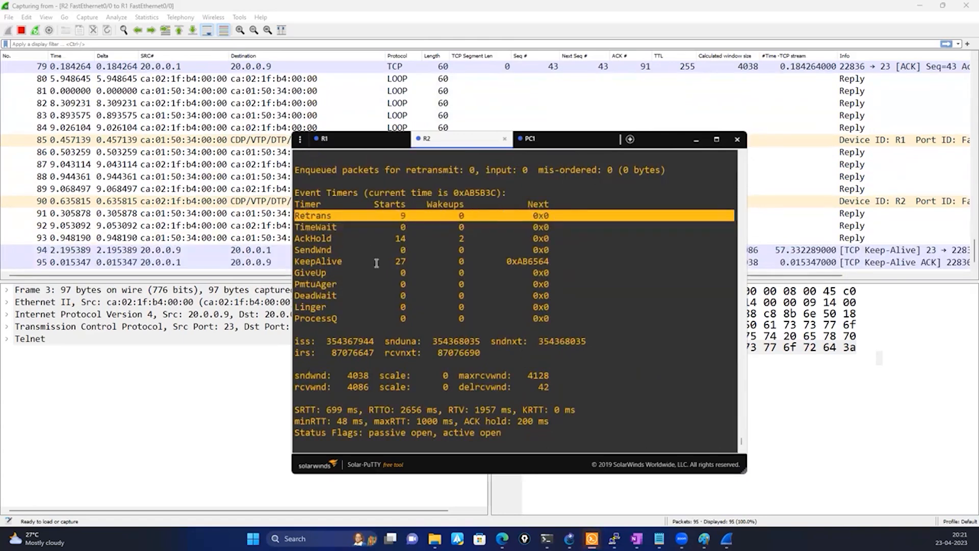
drag(396, 261, 555, 260)
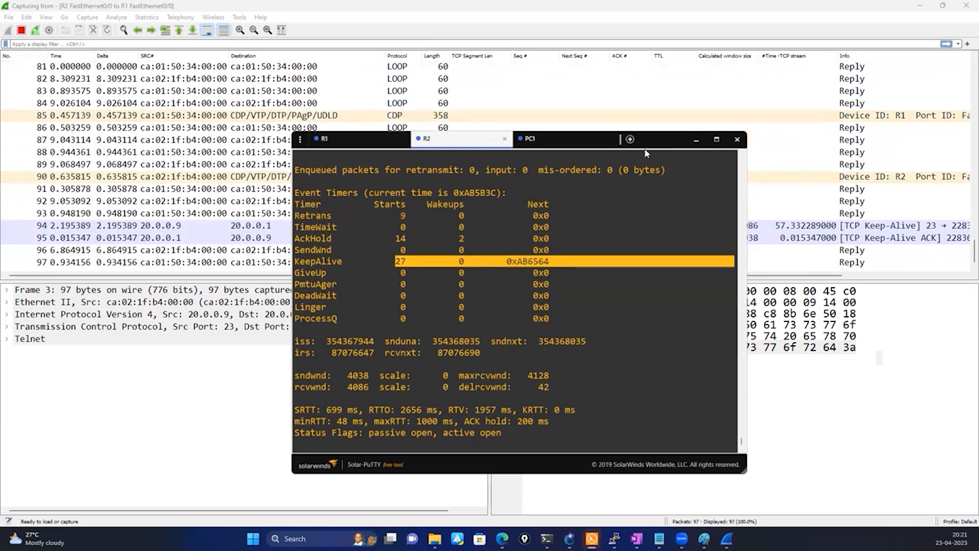
Step: Minimize the console and circle the TCP Keep-Alive packet and its ACK in the Wireshark capture
click(696, 139)
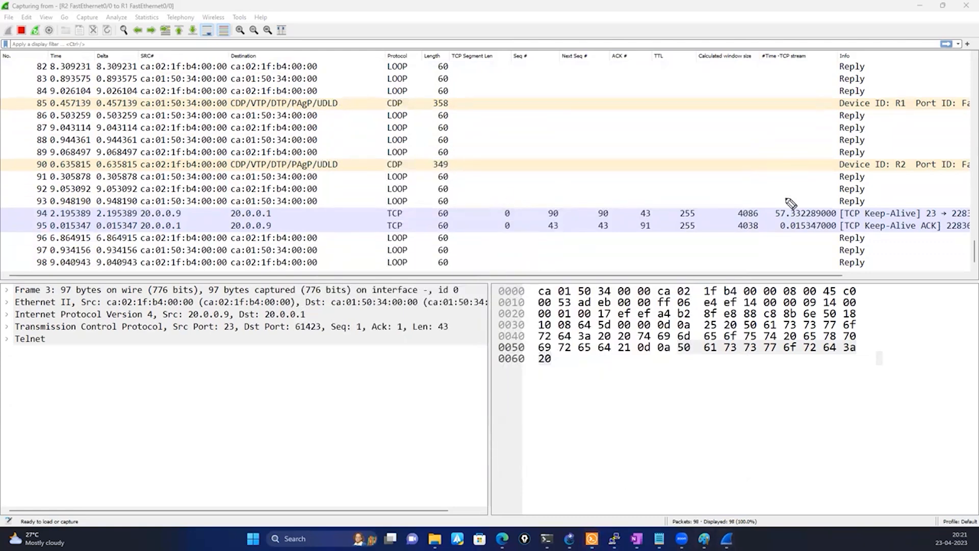
drag(841, 196, 725, 188)
mouse_move(544, 190)
mouse_down()
mouse_move(695, 265)
mouse_move(964, 211)
mouse_move(785, 196)
mouse_up()
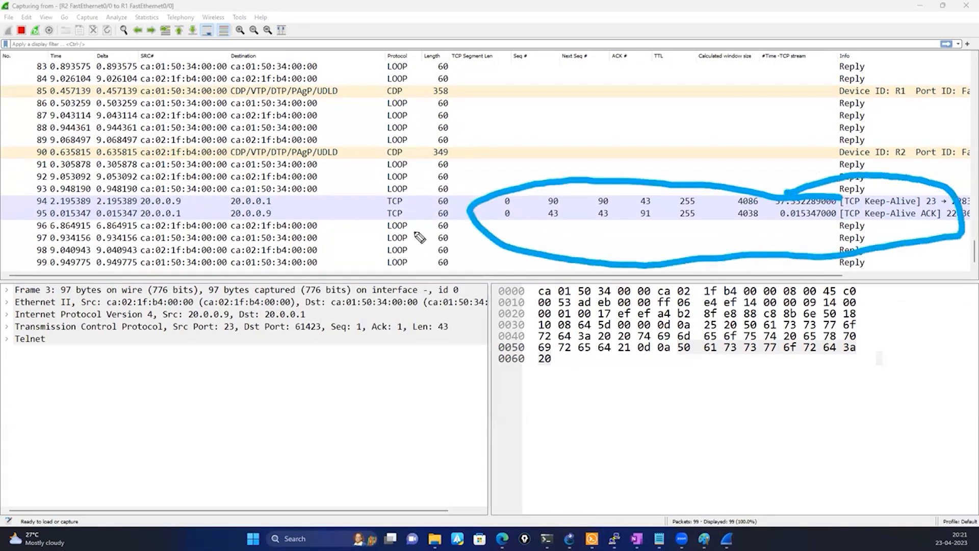
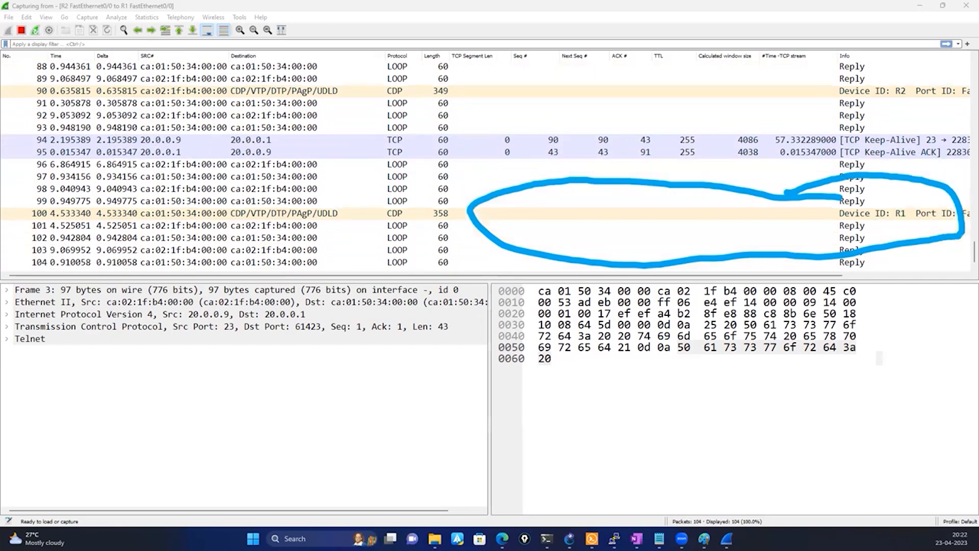
Step: Stop the packet capture and clear the annotations drawn over the packet list
click(21, 29)
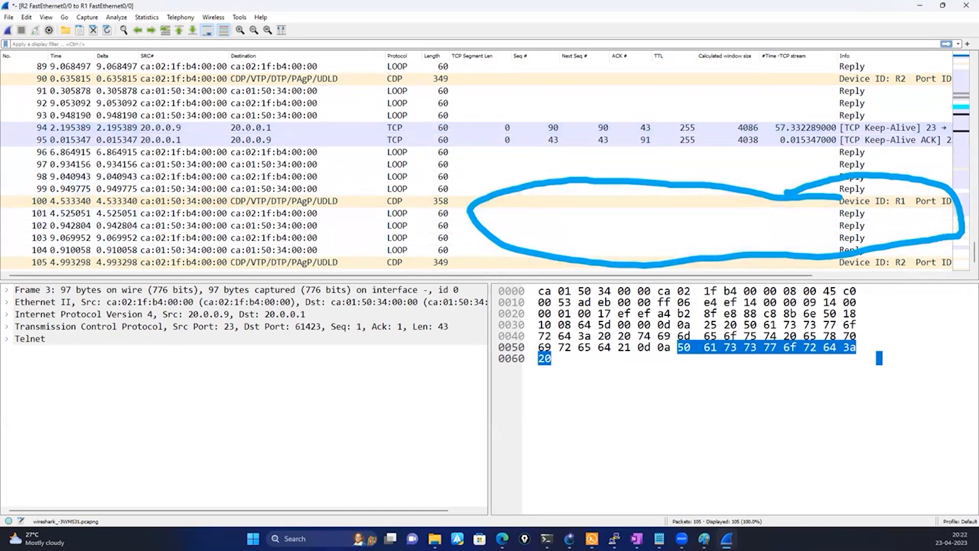
mouse_move(35, 119)
mouse_down()
mouse_move(97, 128)
mouse_move(62, 131)
mouse_up()
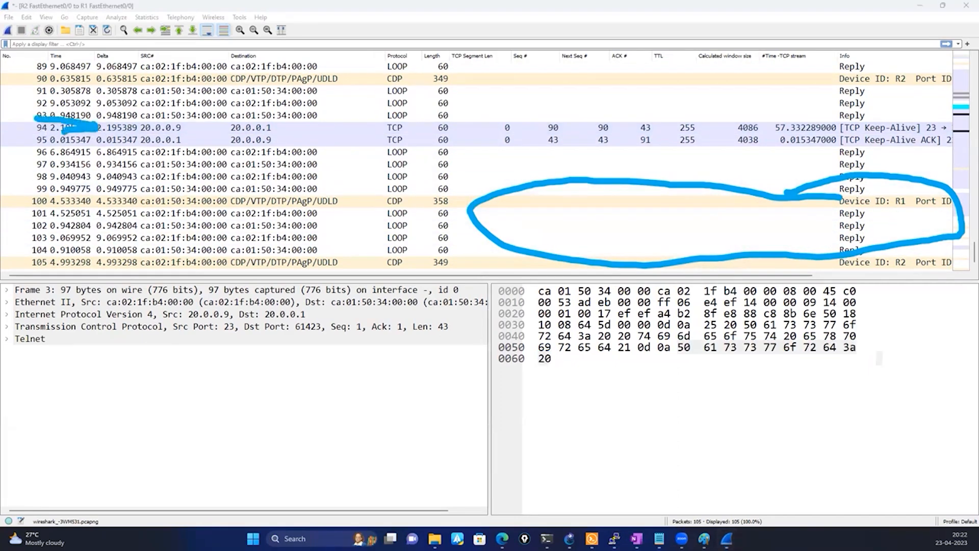
key(Escape)
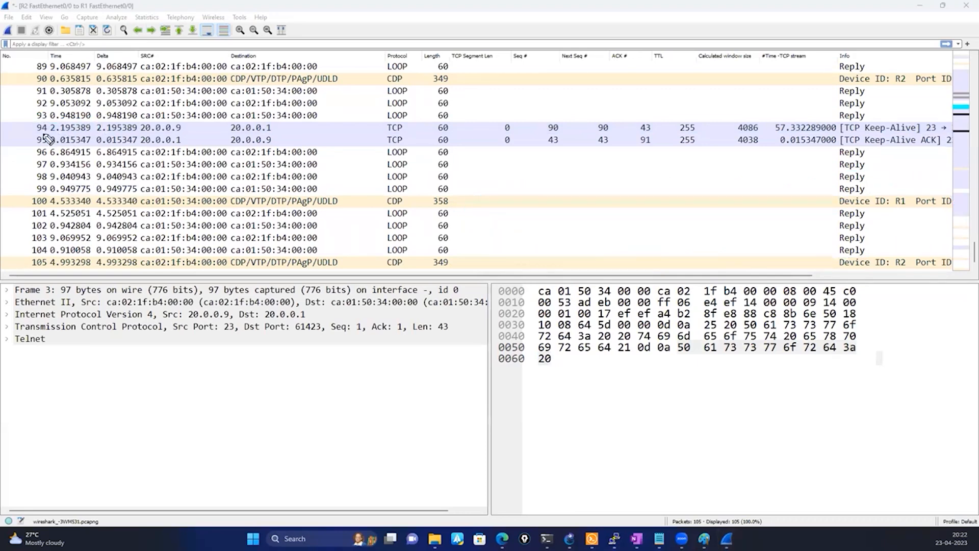
Step: Circle the numbers, times and source and destination addresses of keep-alive packets 94 and 95
mouse_move(32, 117)
mouse_down()
mouse_move(99, 119)
mouse_move(46, 145)
mouse_move(26, 126)
mouse_move(51, 118)
mouse_up()
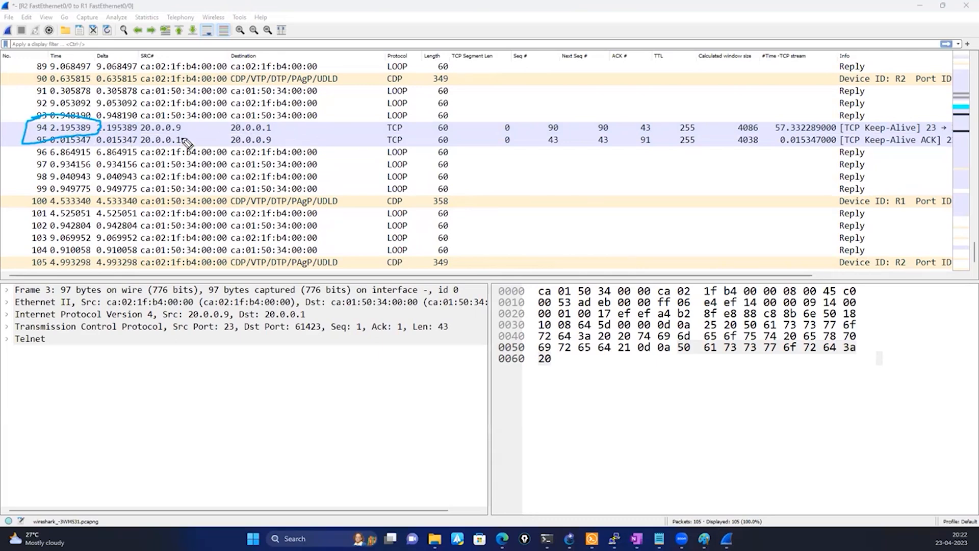
mouse_move(97, 134)
mouse_down()
mouse_move(234, 151)
mouse_move(278, 131)
mouse_move(131, 123)
mouse_up()
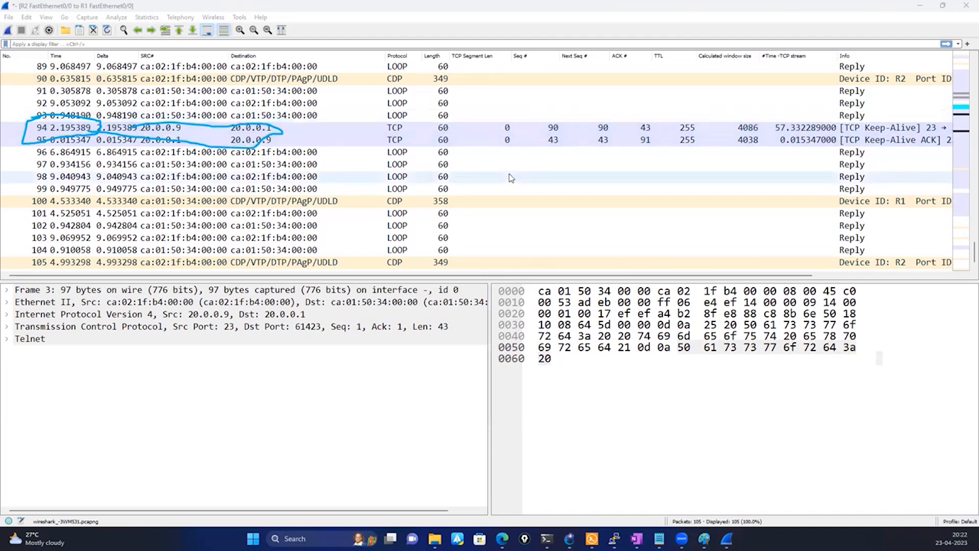
scroll(509, 174, up, 8)
scroll(510, 176, down, 8)
Step: Maximize the R2 console and review the TCB output, highlighting the KeepAlive values and the Retrans timer
mouse_move(591, 538)
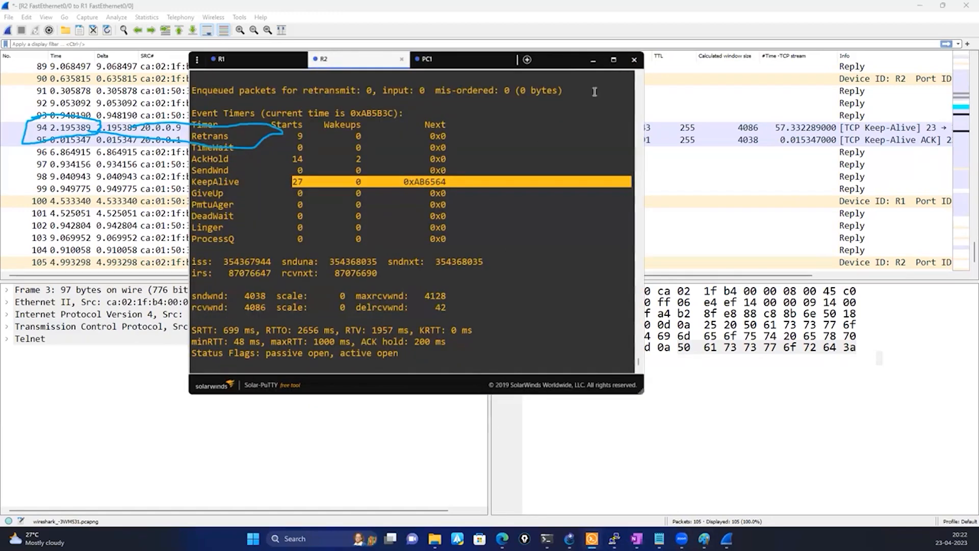
click(614, 62)
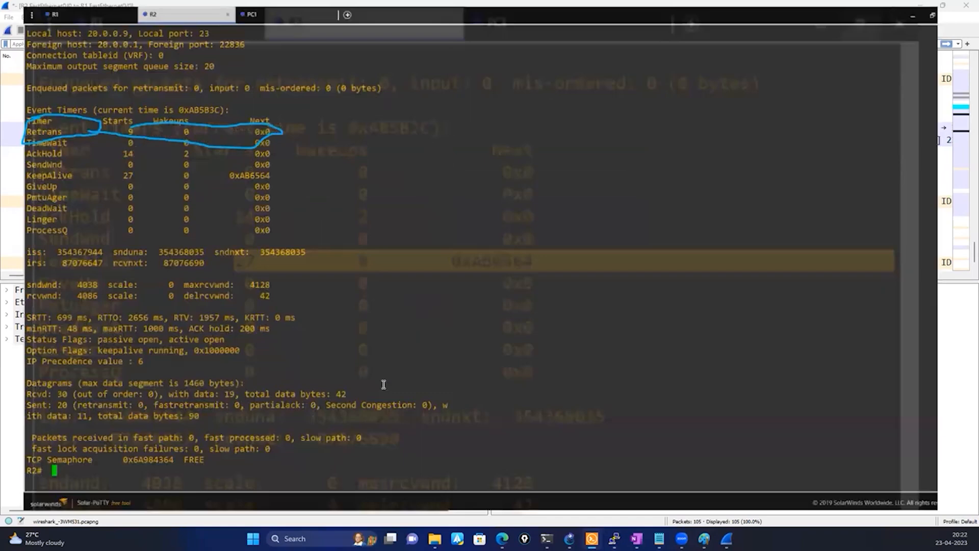
key(Return)
key(Return)
key(Return)
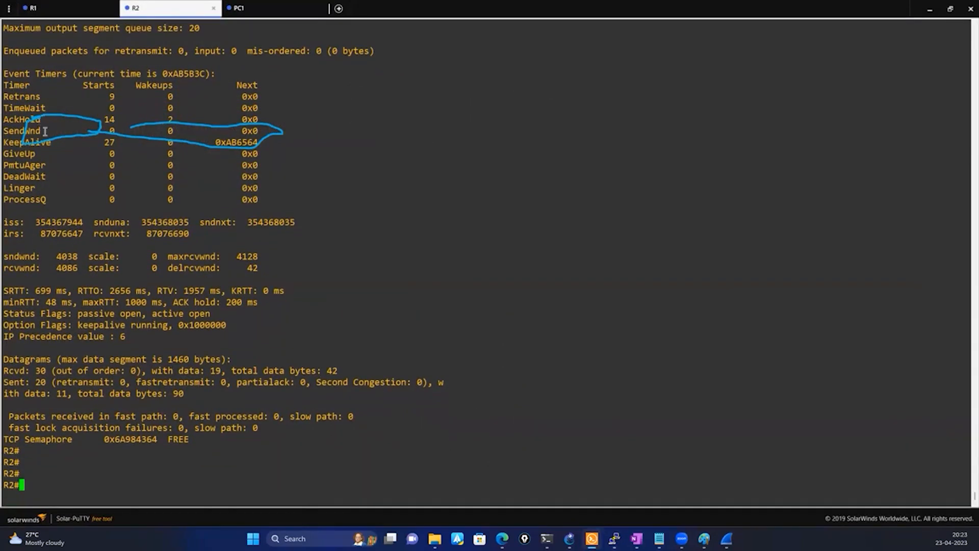
drag(100, 143, 272, 139)
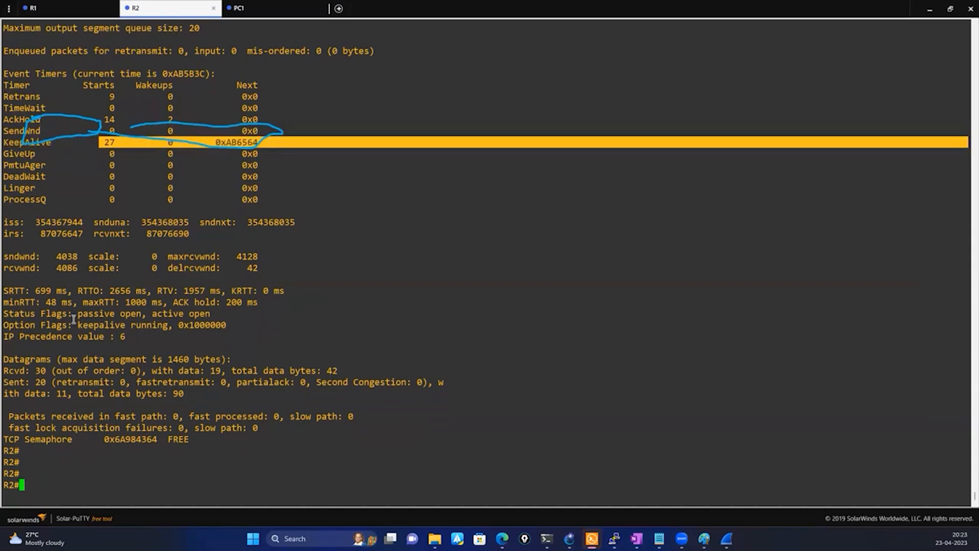
scroll(74, 319, up, 7)
double_click(32, 325)
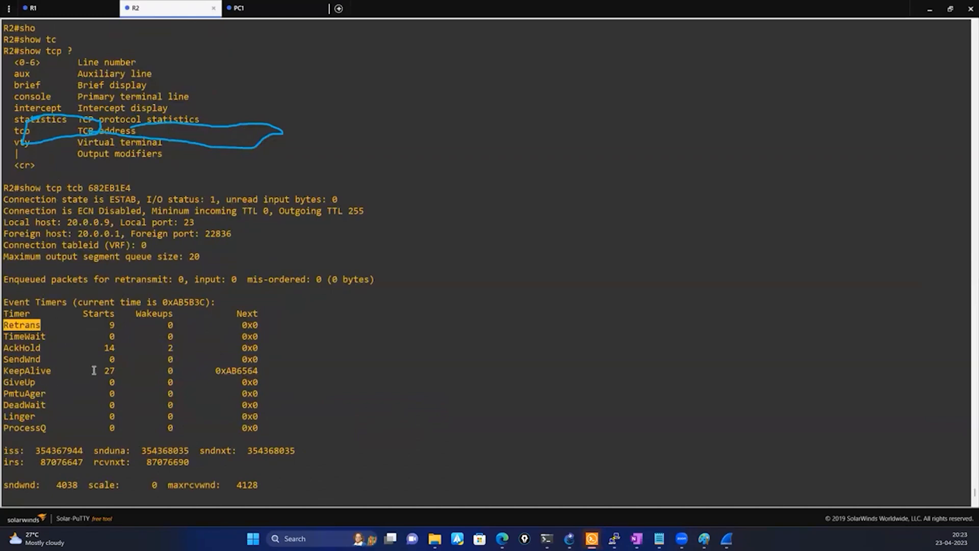
scroll(211, 348, down, 7)
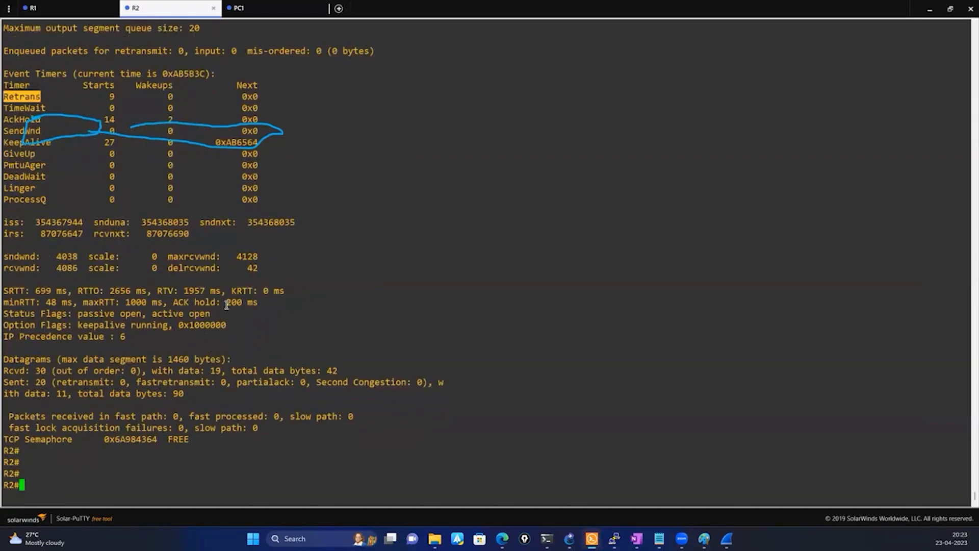
Step: Switch to the R1 console and send a backslash and several empty commands through the Telnet session to R2
click(70, 12)
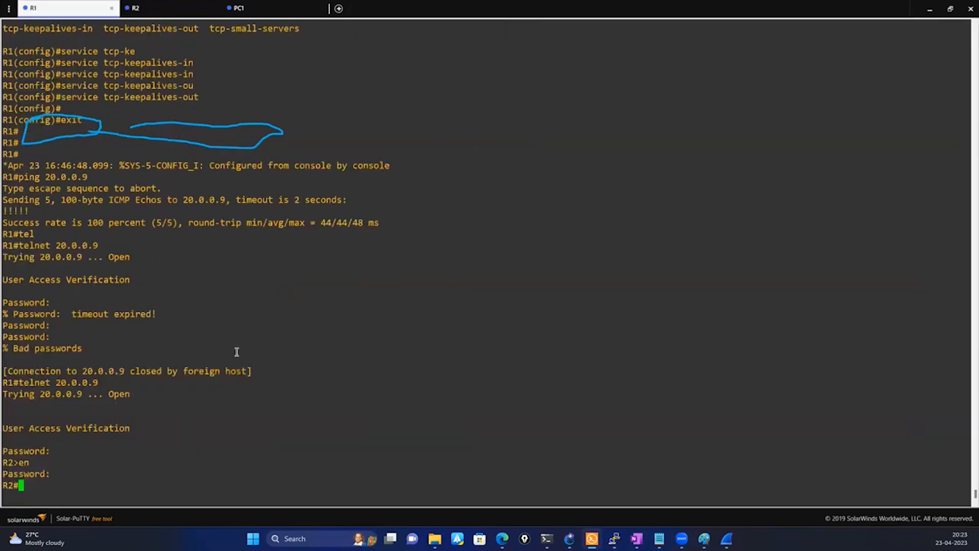
text(\)
key(Return)
text(\\\)
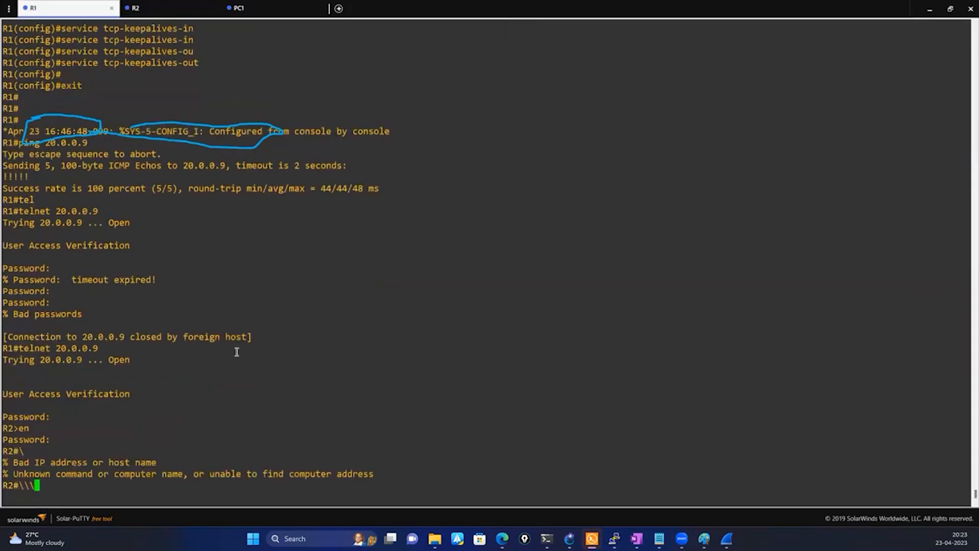
key(BackSpace)
key(BackSpace)
key(BackSpace)
key(Return)
key(Return)
key(Return)
key(Return)
key(Return)
key(Return)
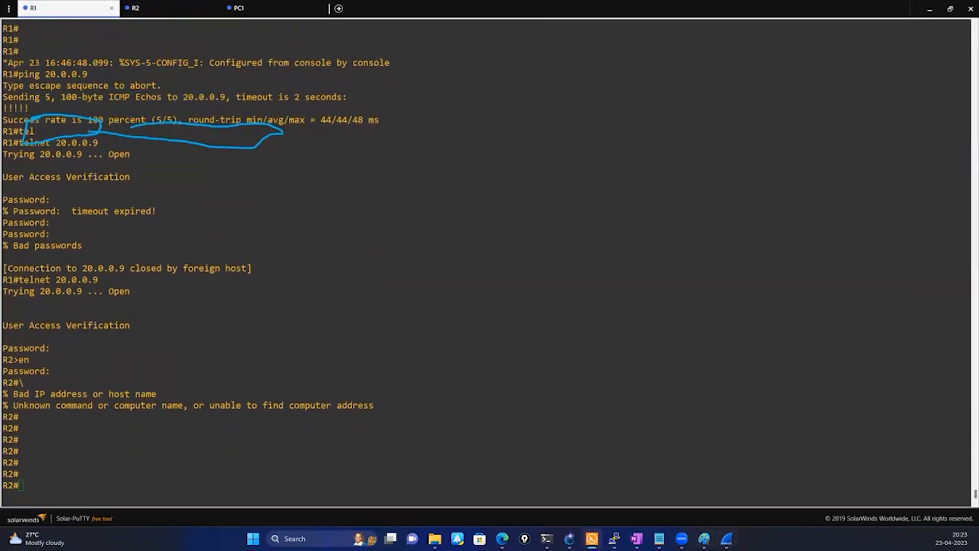
Step: Return to the Wireshark capture and look through the packets around the keep-alive exchange
key(alt+Tab)
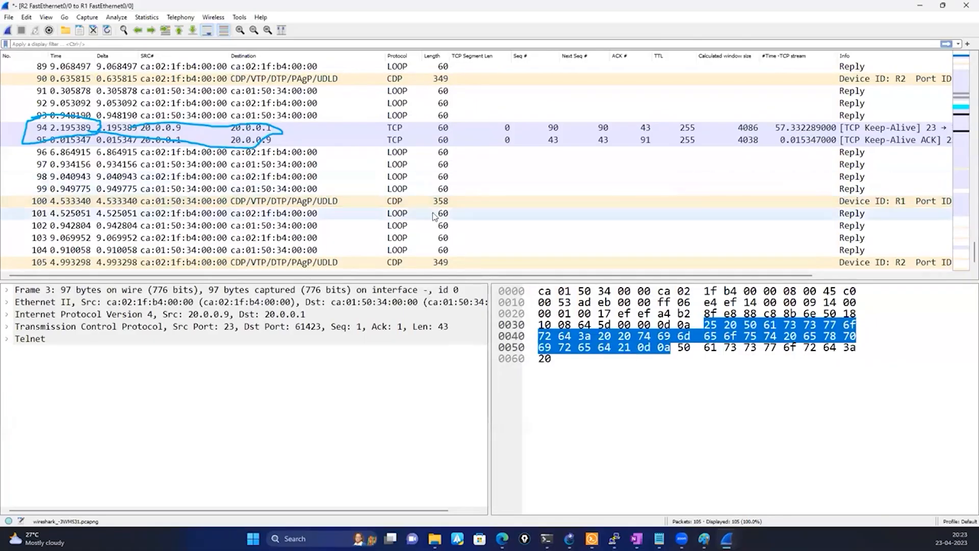
scroll(433, 216, up, 2)
scroll(433, 215, down, 2)
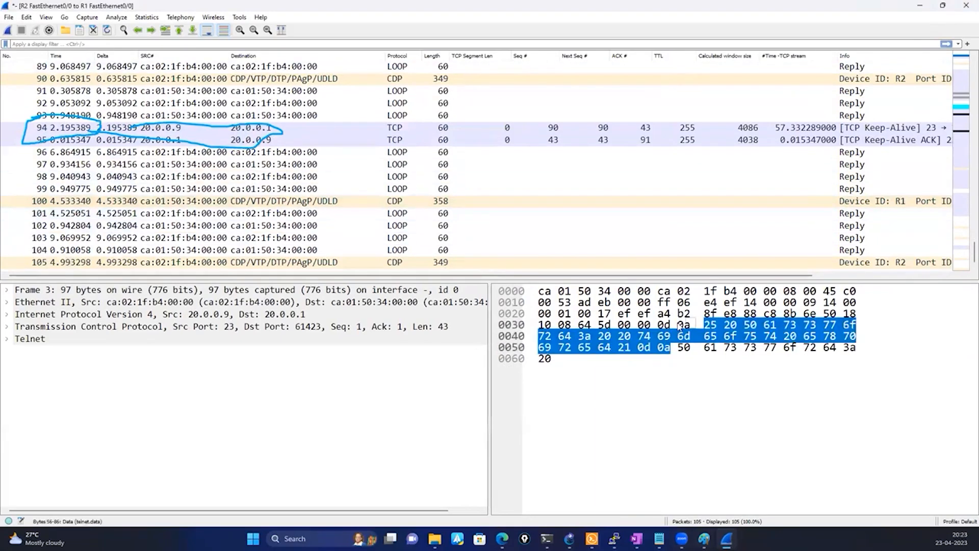
mouse_move(591, 539)
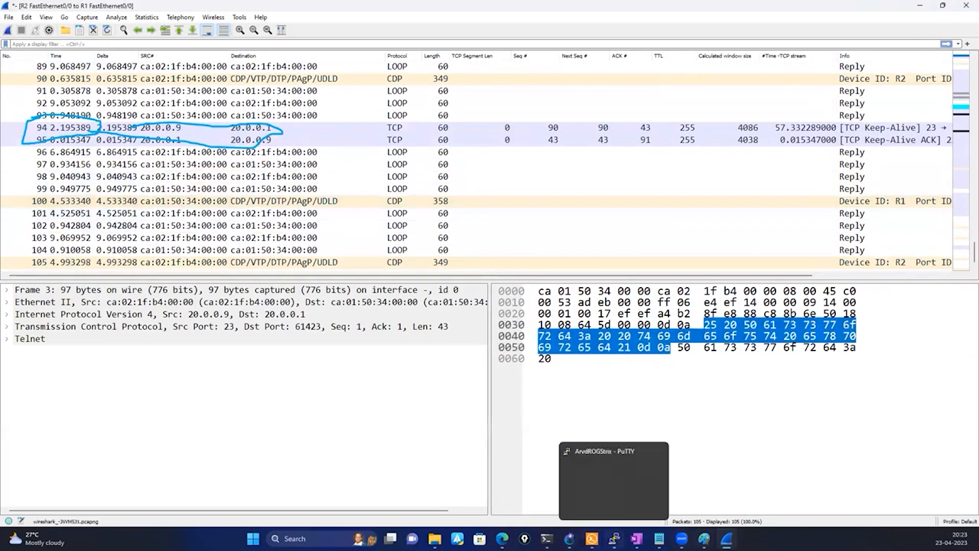
Step: Exit the Telnet session to R2 from the R1 console, returning to the R1 prompt
click(592, 482)
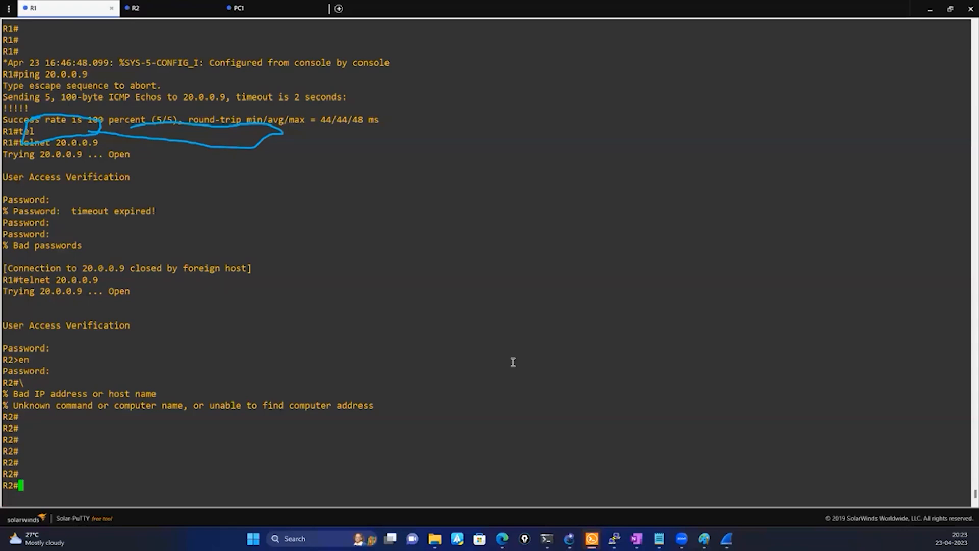
key(Return)
key(Return)
text(exit)
key(Return)
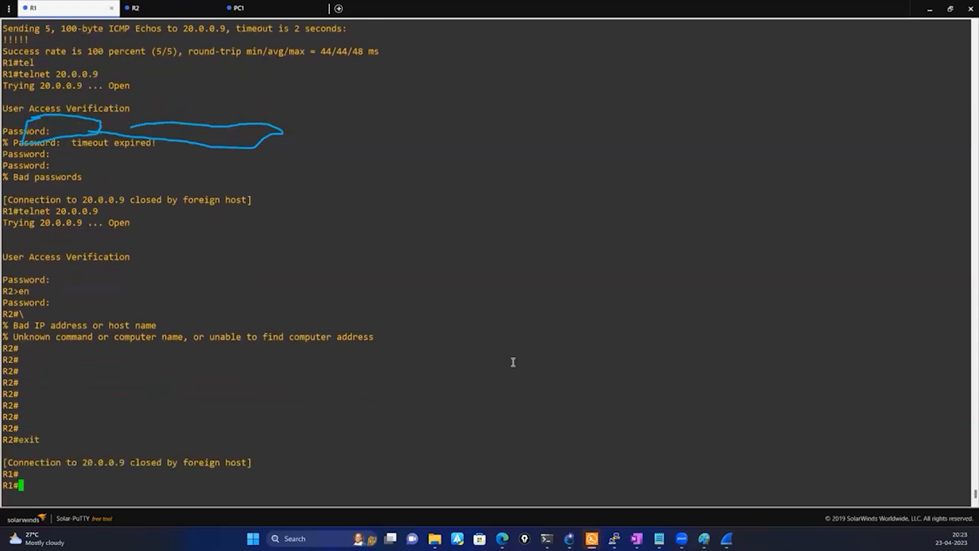
text(exit)
key(BackSpace)
key(BackSpace)
key(BackSpace)
key(BackSpace)
Step: Return to the Wireshark capture and expand the TCP details of FIN packet 21 to examine its stream index
click(948, 9)
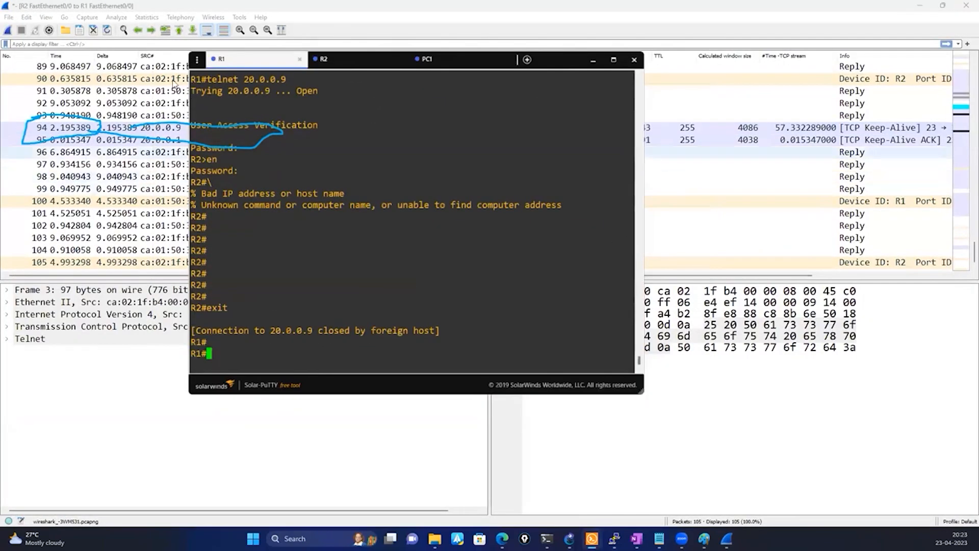
click(594, 60)
scroll(625, 239, up, 3)
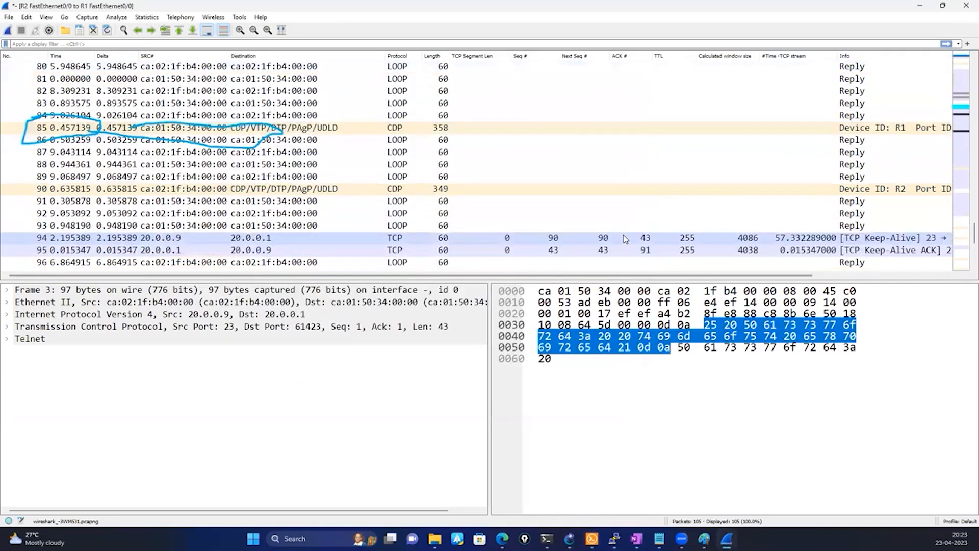
scroll(625, 239, up, 7)
scroll(625, 239, up, 10)
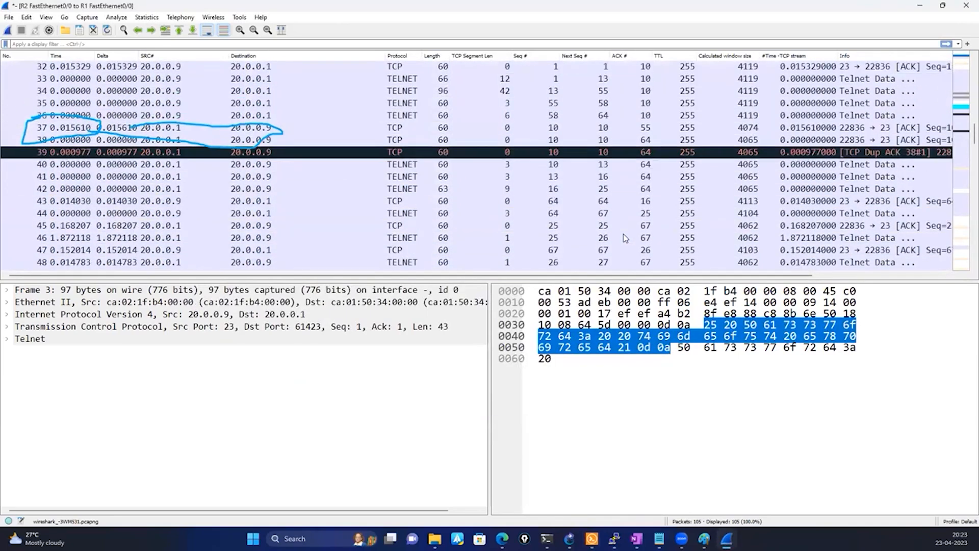
scroll(625, 238, up, 3)
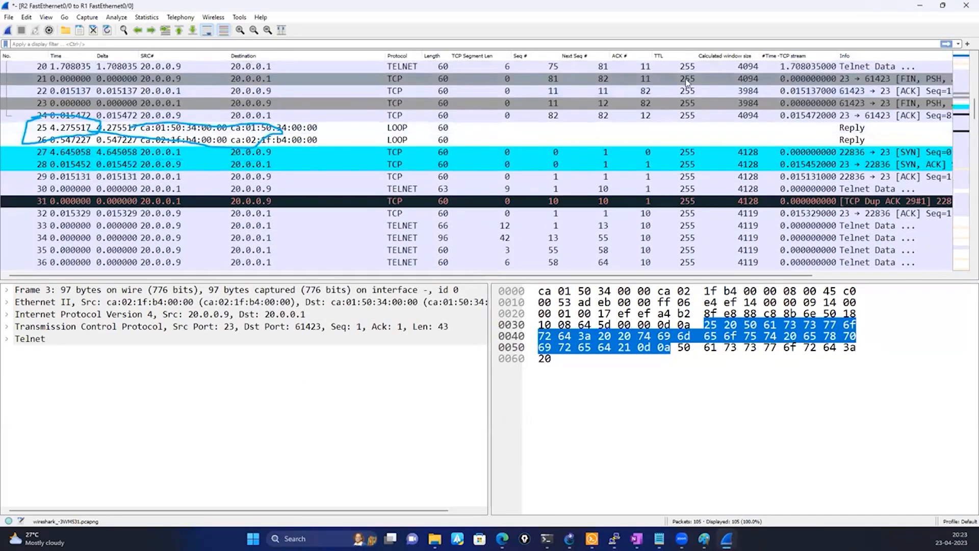
click(687, 79)
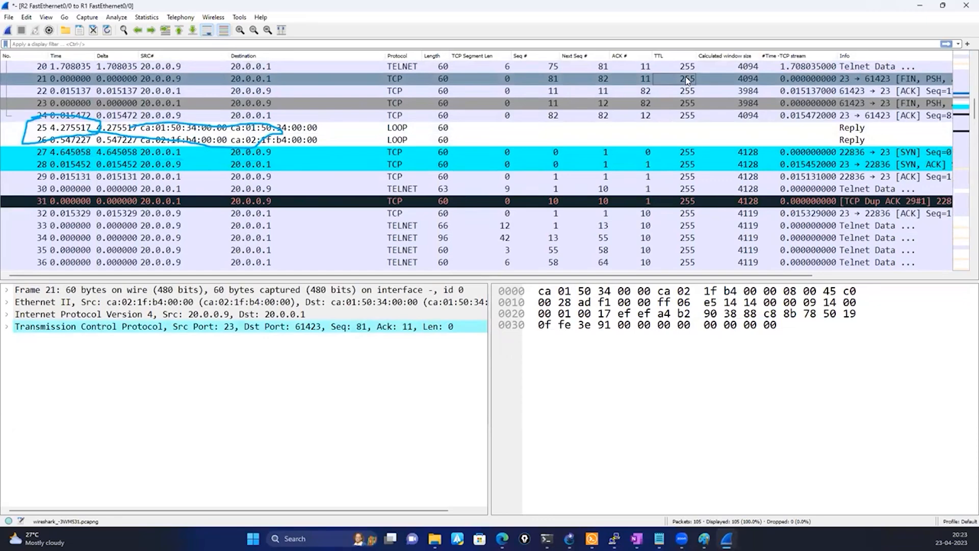
click(8, 327)
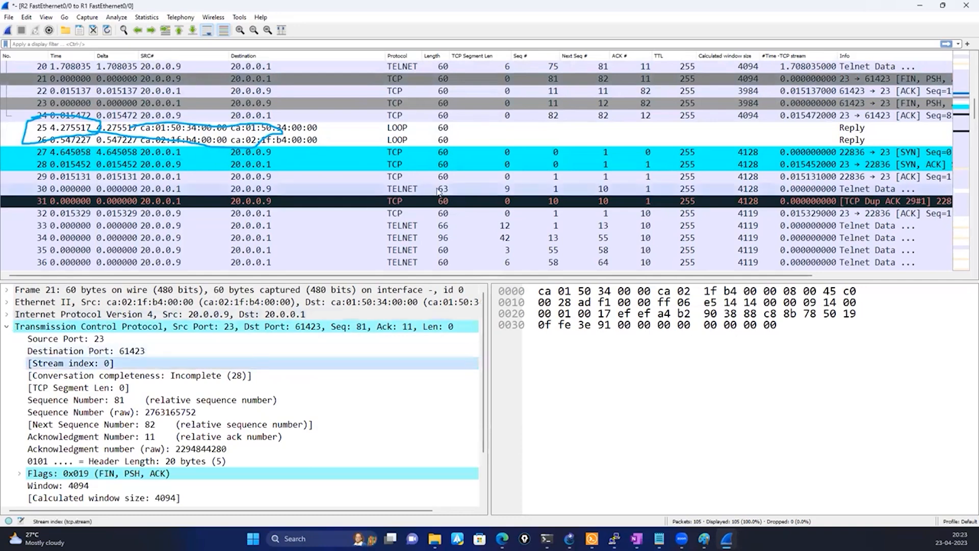
Step: Select Telnet packet 61 and circle its stream index, and select packet 4 to compare stream indexes
scroll(153, 236, down, 9)
click(154, 237)
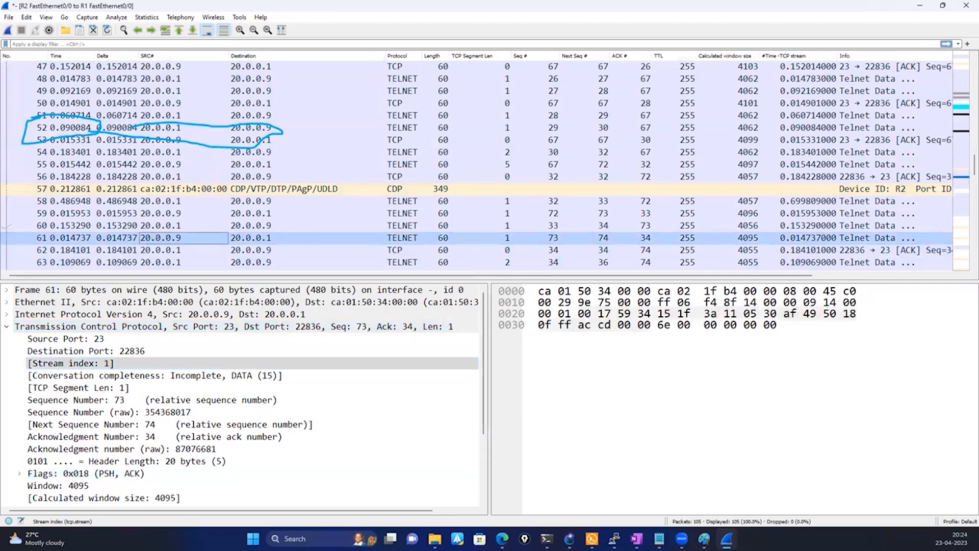
mouse_move(130, 353)
mouse_down()
mouse_move(46, 342)
mouse_move(108, 398)
mouse_move(128, 354)
mouse_up()
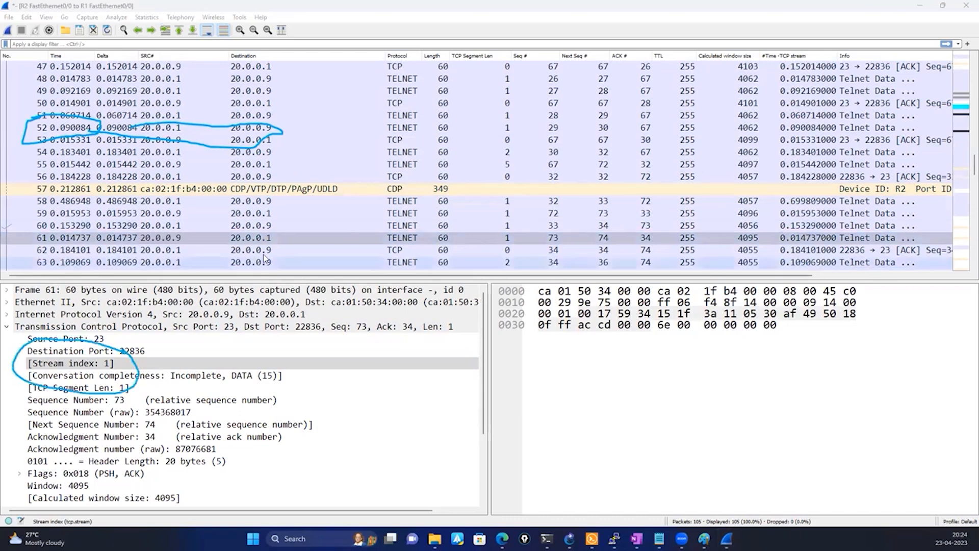
scroll(295, 212, up, 13)
scroll(294, 210, up, 3)
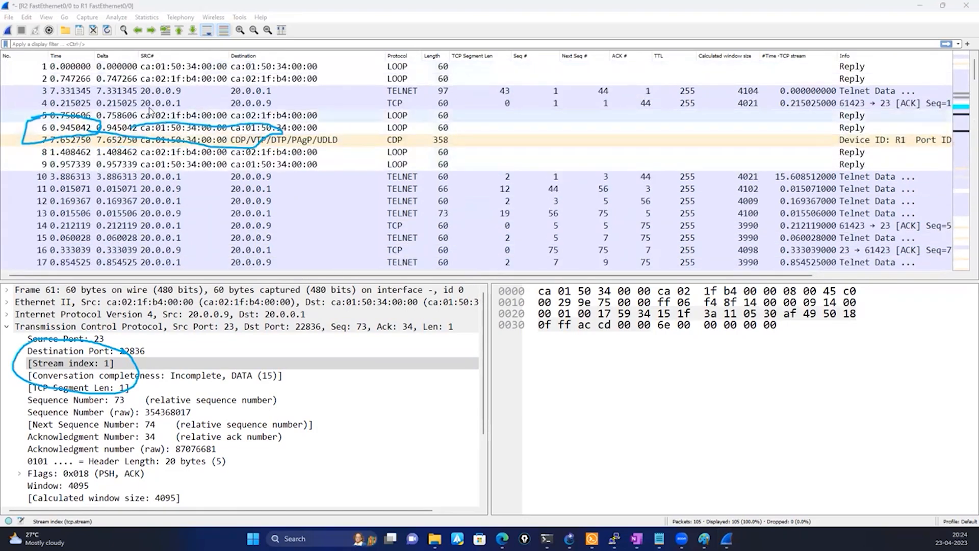
click(148, 103)
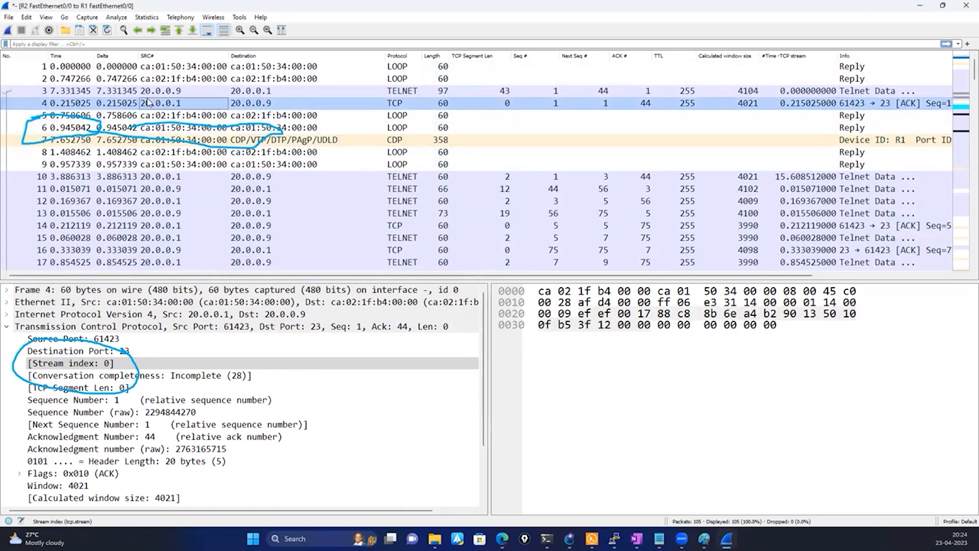
Step: Review the packets from the first stream down to keep-alive packets 94 and 95, and clear the drawn annotations
scroll(208, 212, down, 4)
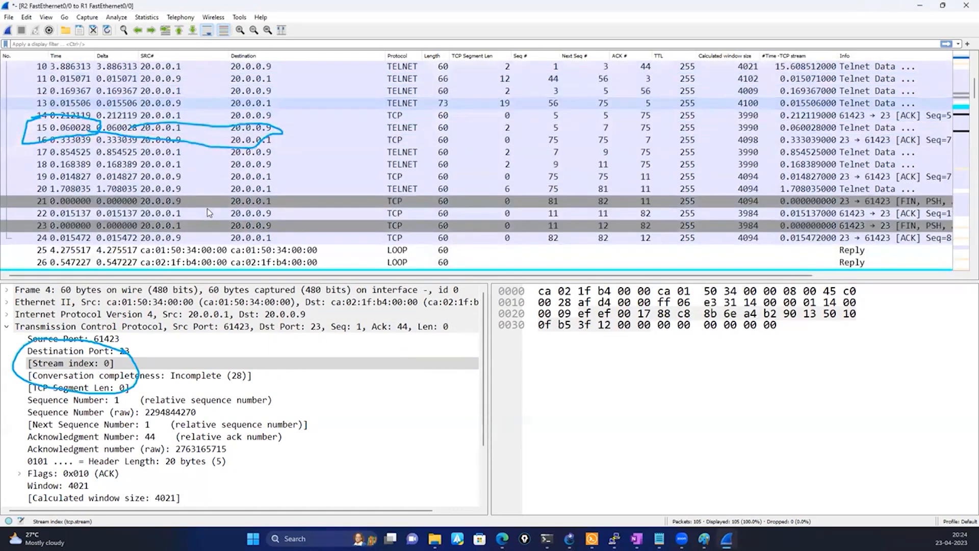
scroll(208, 212, down, 5)
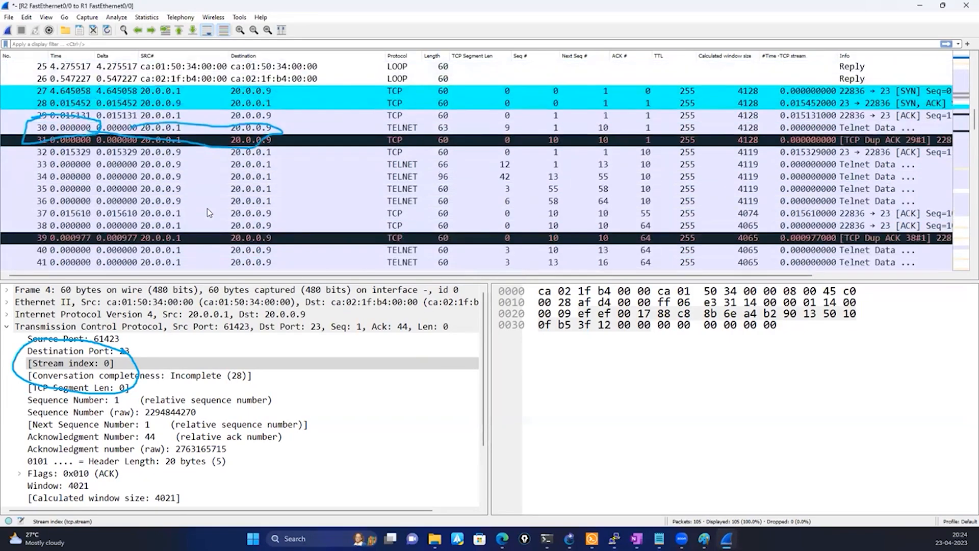
scroll(208, 213, down, 10)
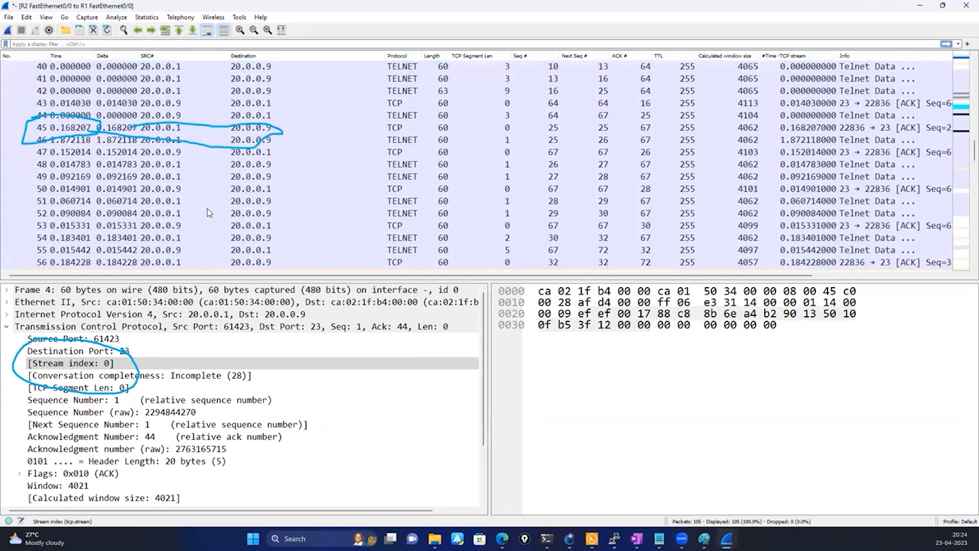
scroll(208, 212, down, 9)
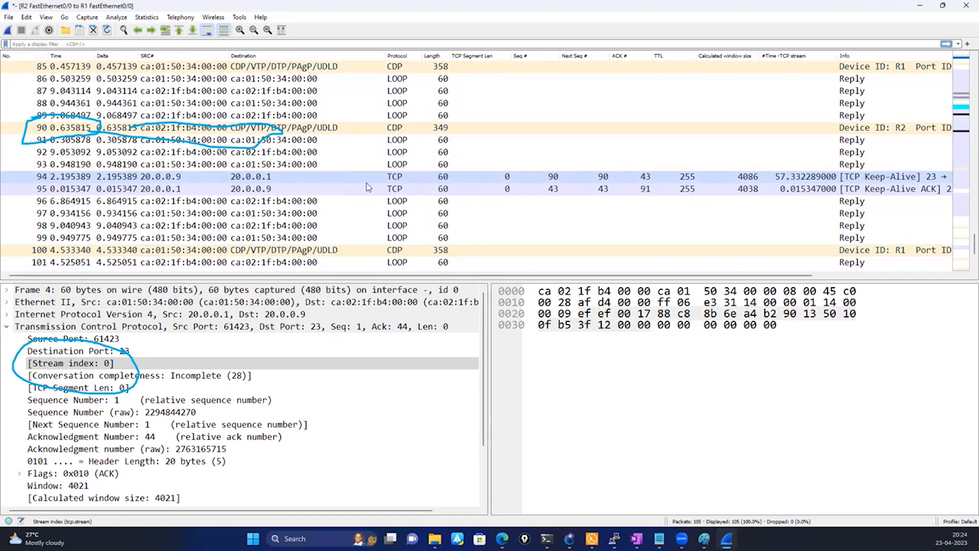
key(Escape)
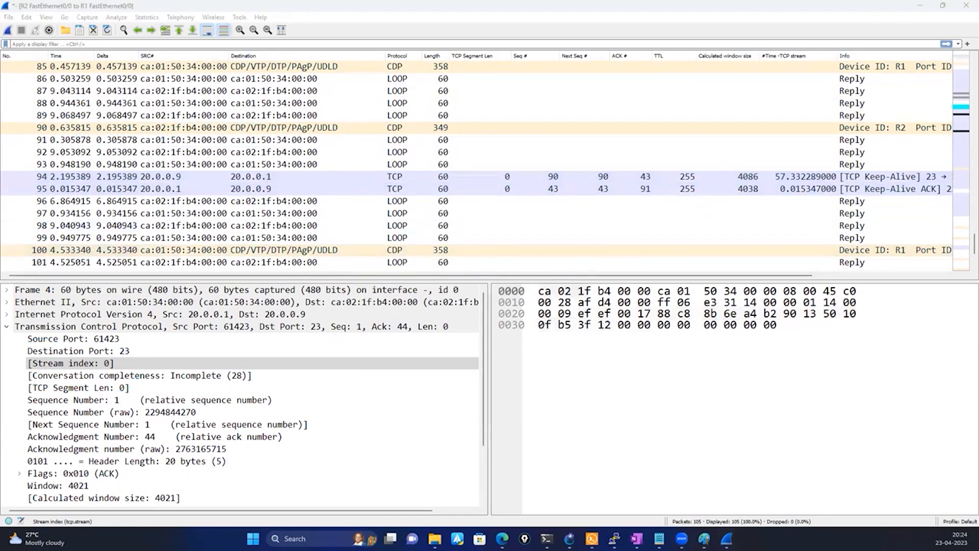
Step: Switch to Paint and erase the entire TCP diagram from the canvas
key(alt+Tab)
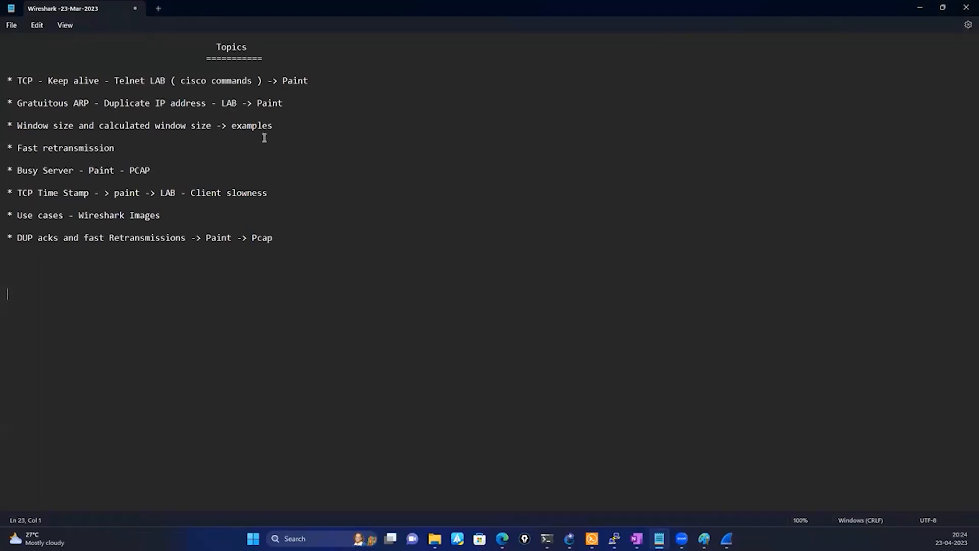
key(alt+Tab)
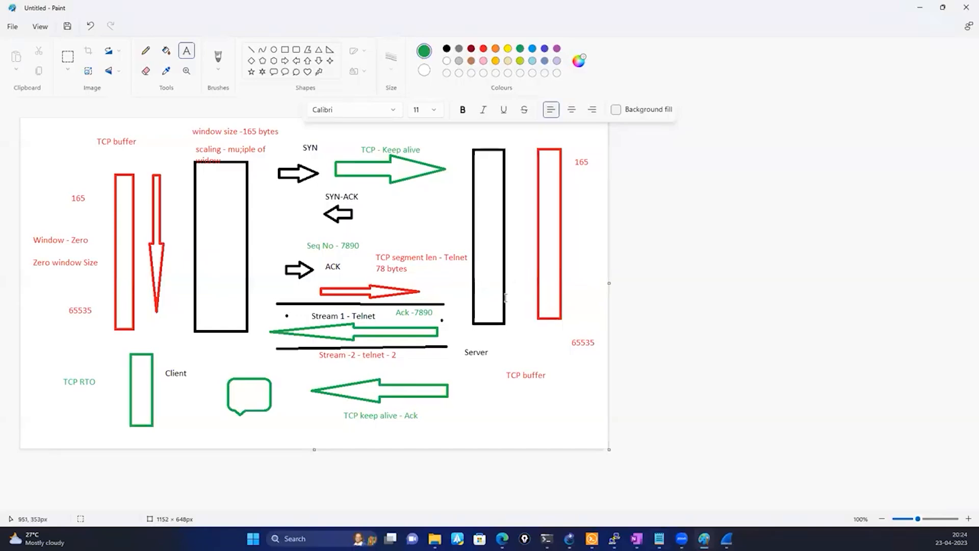
key(ctrl+a)
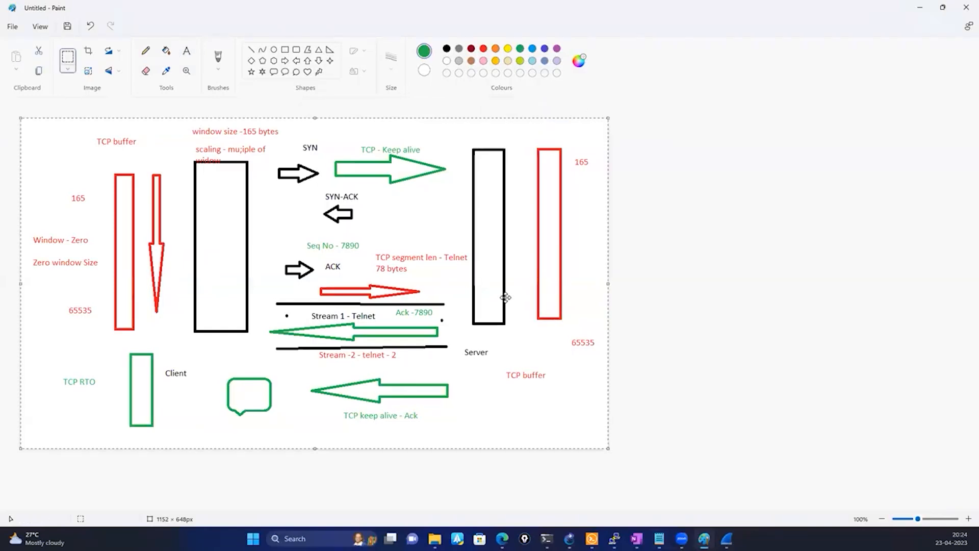
key(Delete)
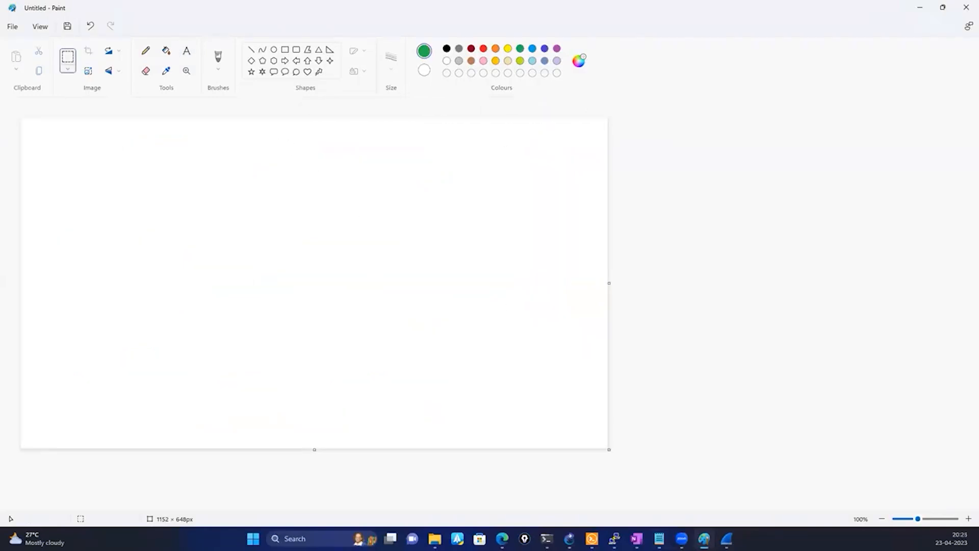
Step: Draw two green rounded rectangles side by side in the upper canvas, the left one about 141 × 84 px
click(297, 50)
mouse_move(307, 163)
mouse_down()
mouse_move(393, 198)
mouse_move(372, 208)
mouse_move(381, 211)
mouse_up()
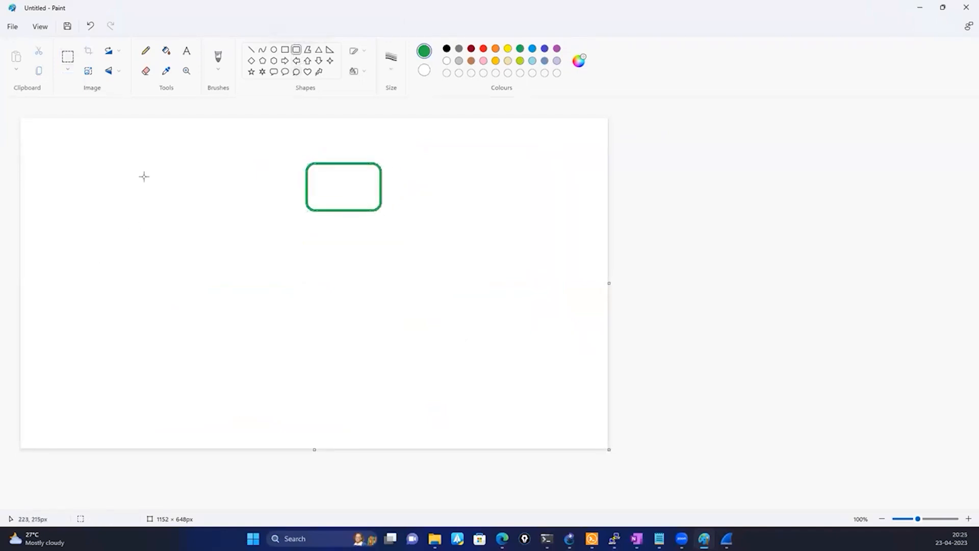
drag(148, 170, 220, 213)
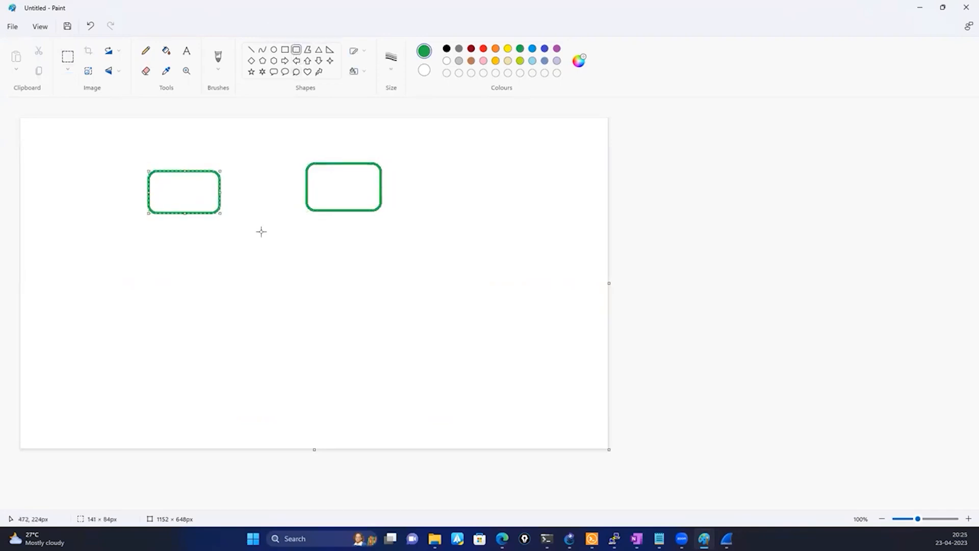
click(261, 231)
Step: Add the red text label "10.0.0.1/ 24" above the left green rectangle
key(t)
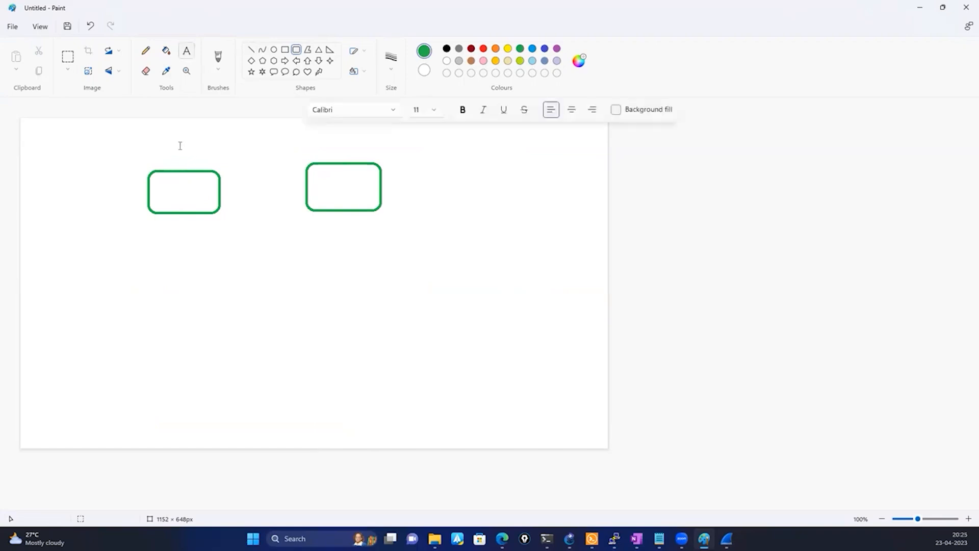
click(176, 149)
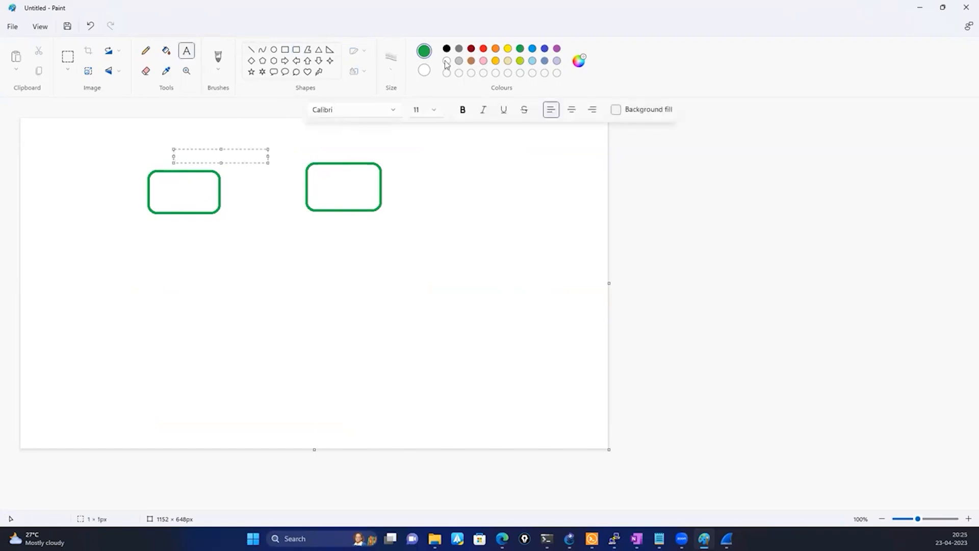
click(484, 48)
text(10.0.o)
text(.1)
text(/ 24)
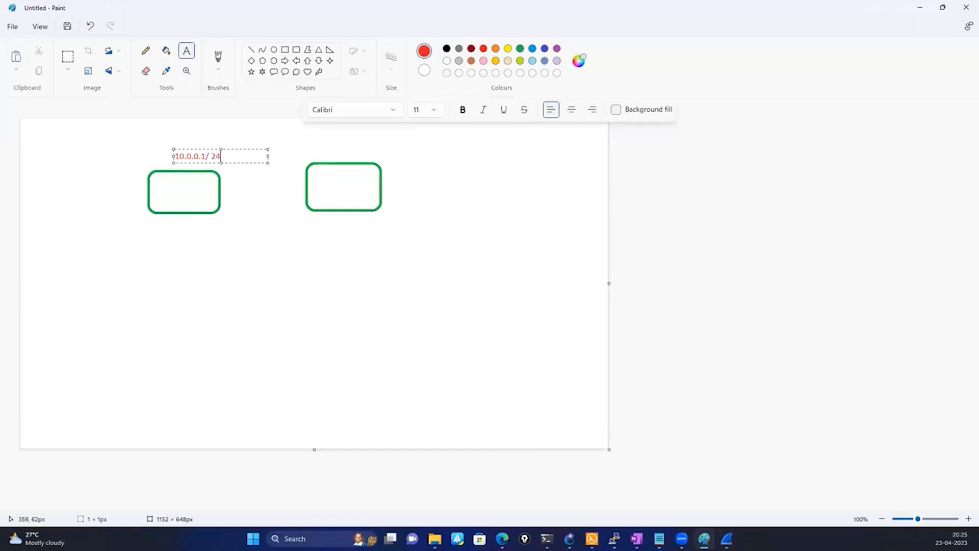
Step: Add the text label "30.0.0.1 /24" to the left of the left green rectangle
click(186, 245)
click(168, 247)
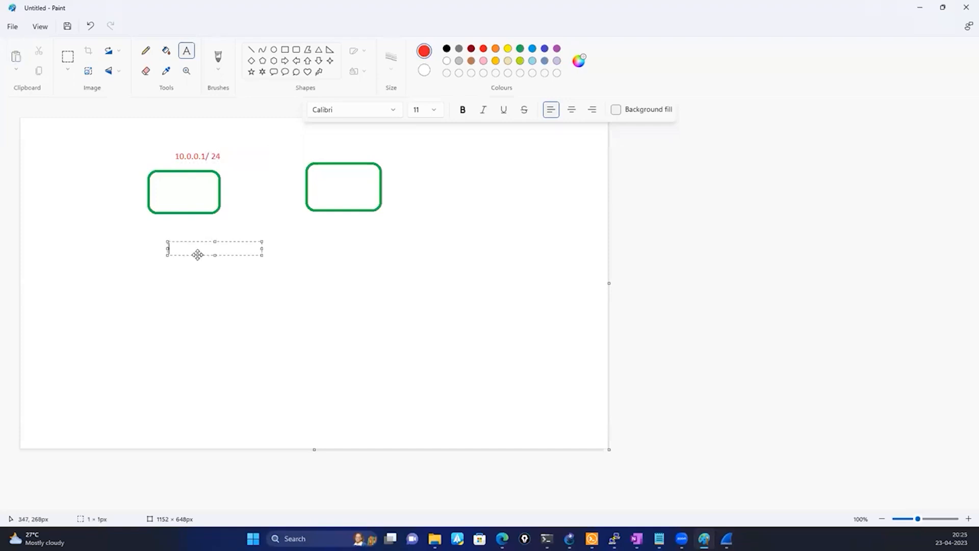
click(77, 206)
click(77, 206)
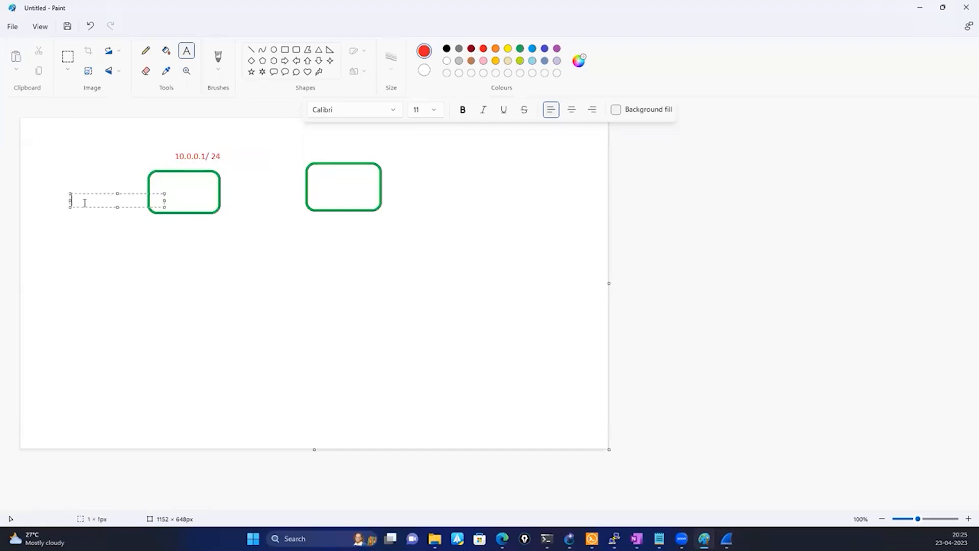
text(30.0.0.1 /24)
click(182, 240)
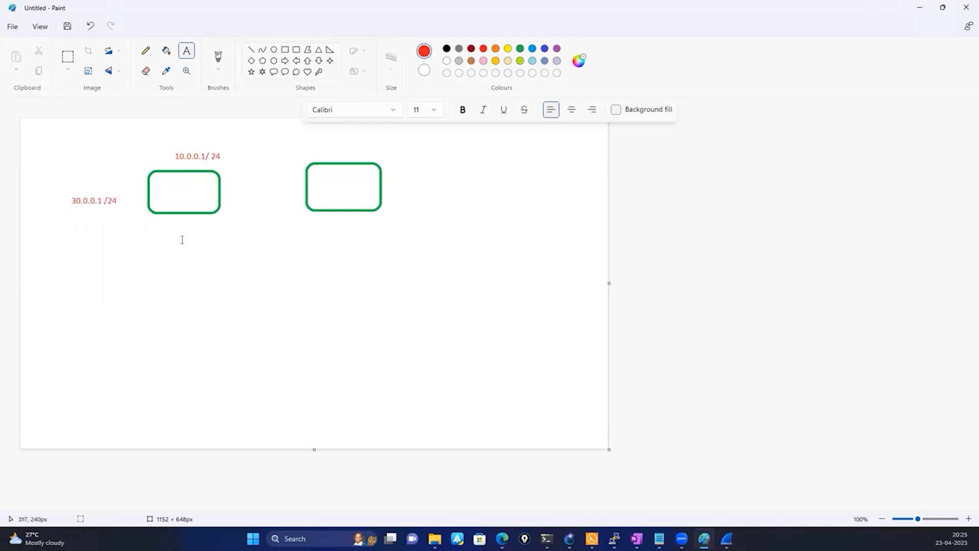
Step: Label the right green rectangle with "40.0.0.1/24" above it and "50.0.0.1/24" below it
click(341, 148)
text(40.0.0.1)
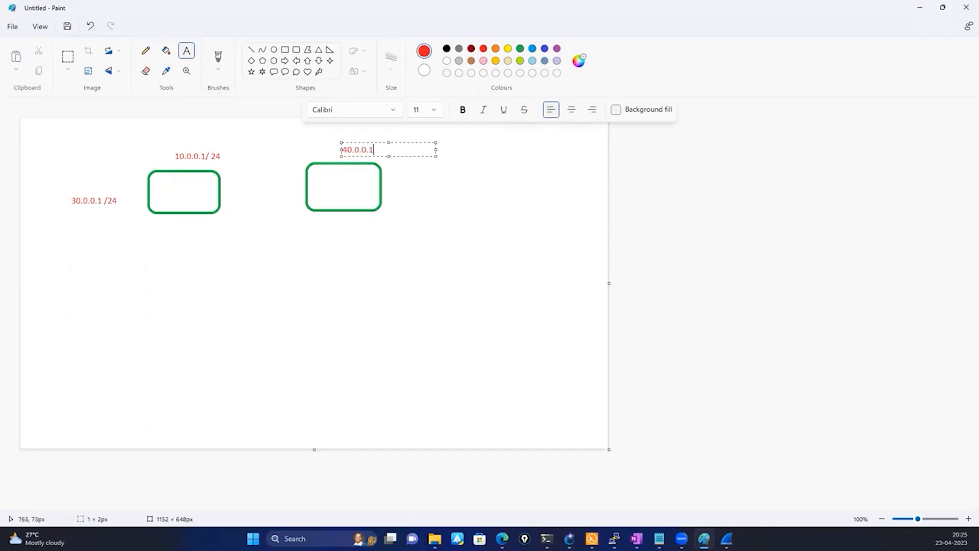
text(/24)
click(339, 231)
click(333, 233)
text(50.)
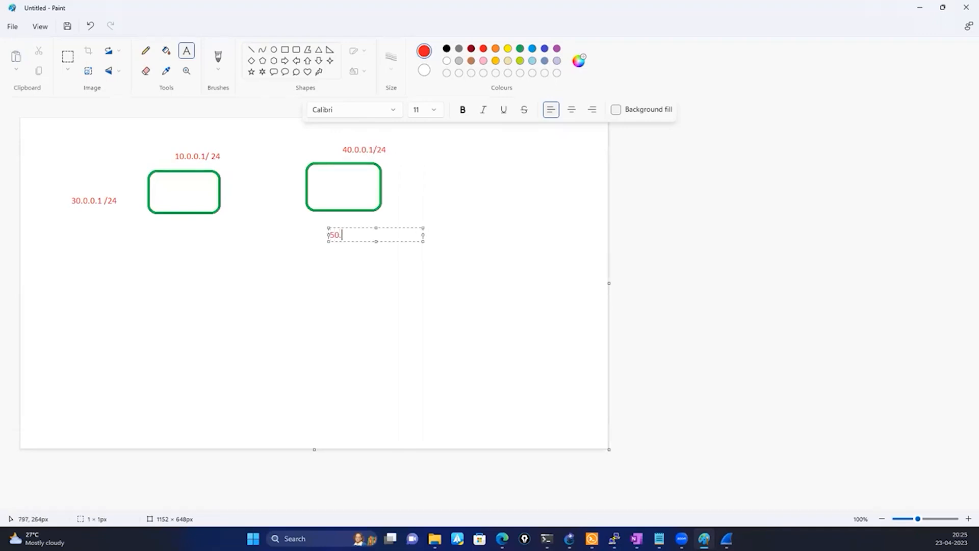
text(0.0.1/24)
click(231, 282)
Step: Draw a red rounded callout below each green rectangle, the left one about 87 × 81 px, and connect the left pair with a red line
click(273, 72)
mouse_move(164, 276)
mouse_down()
mouse_move(179, 321)
mouse_move(207, 330)
mouse_move(210, 317)
mouse_up()
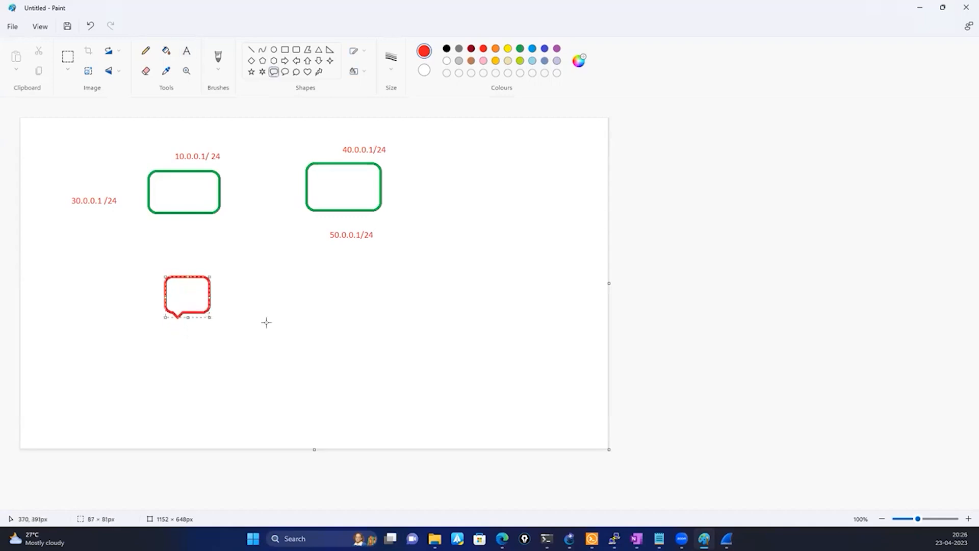
mouse_move(320, 269)
mouse_down()
mouse_move(378, 310)
mouse_move(370, 316)
mouse_up()
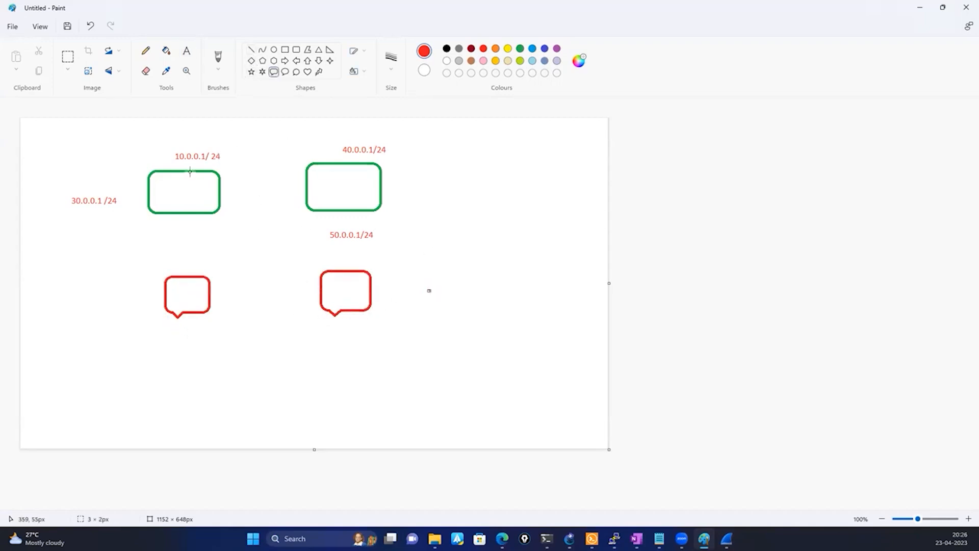
click(251, 49)
drag(165, 213, 184, 279)
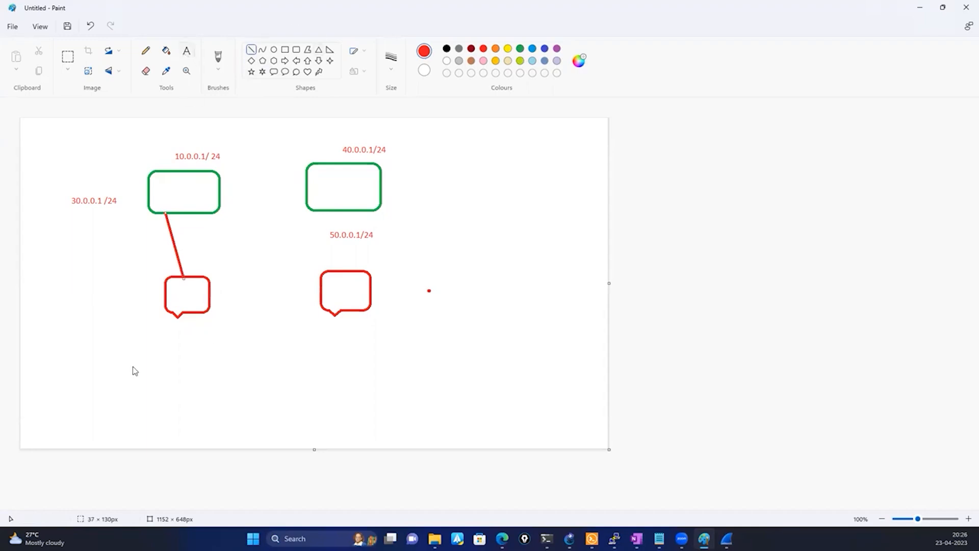
Step: Add the red text label "30.0.0.5 / 42 gateway 30.0.0.1" below the left callout
click(165, 337)
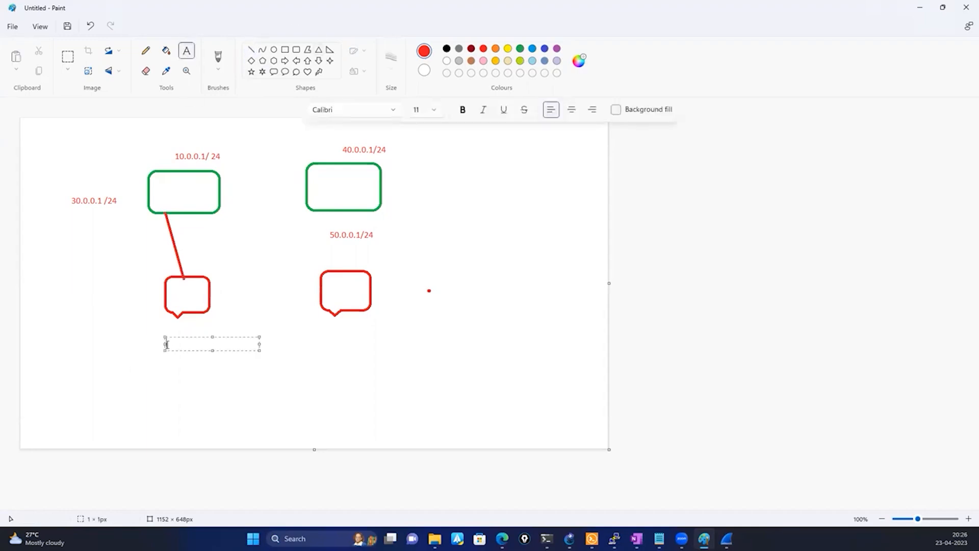
text(30.0..)
key(BackSpace)
text(0.5)
key(BackSpace)
text(/ 42 gateway -)
text(2)
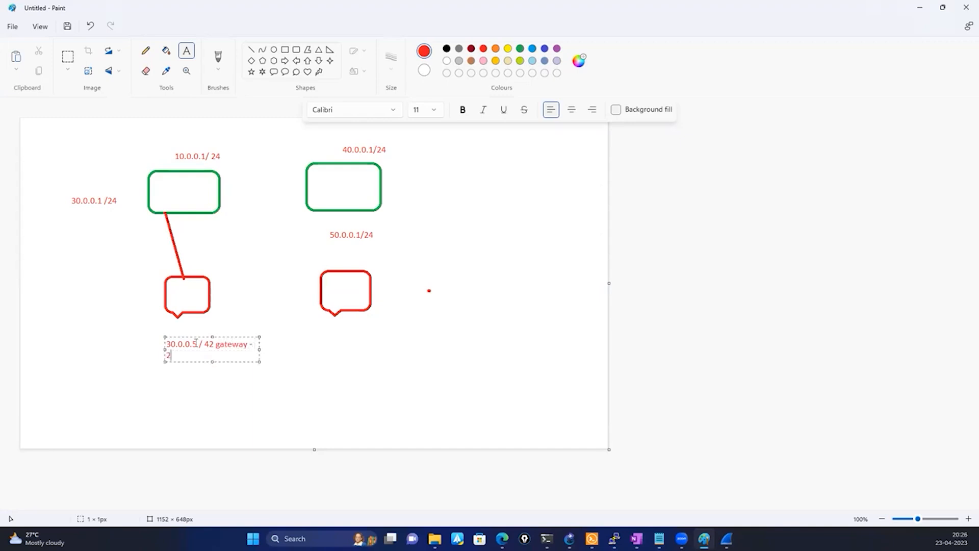
text(30,)
key(Home)
key(BackSpace)
key(BackSpace)
click(177, 356)
text(.0.0.1)
click(312, 341)
Step: Add the indigo text label "50.0.0.2/24 gateway 50.0.0.1" below the right callout
click(520, 49)
click(545, 48)
click(323, 342)
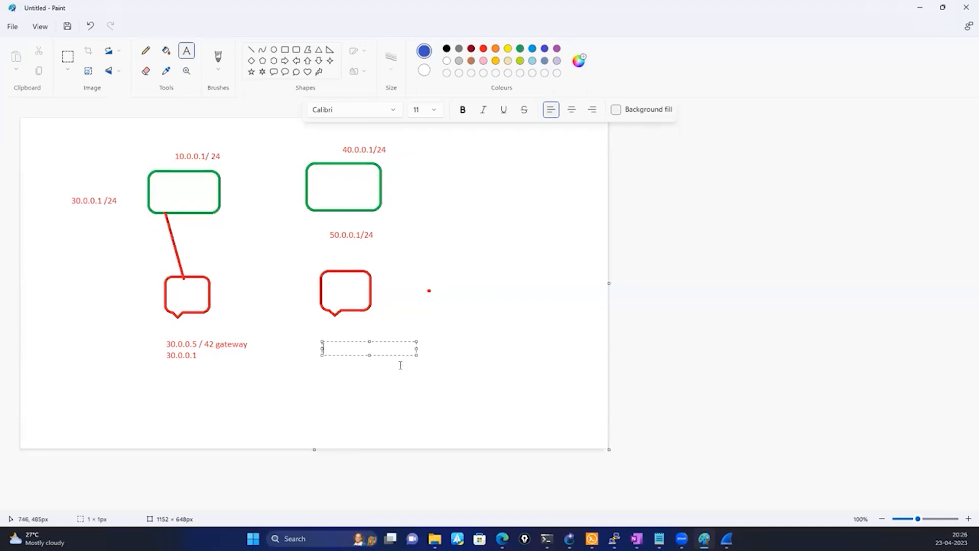
text(50.0.0.2/24 gateway 50.0)
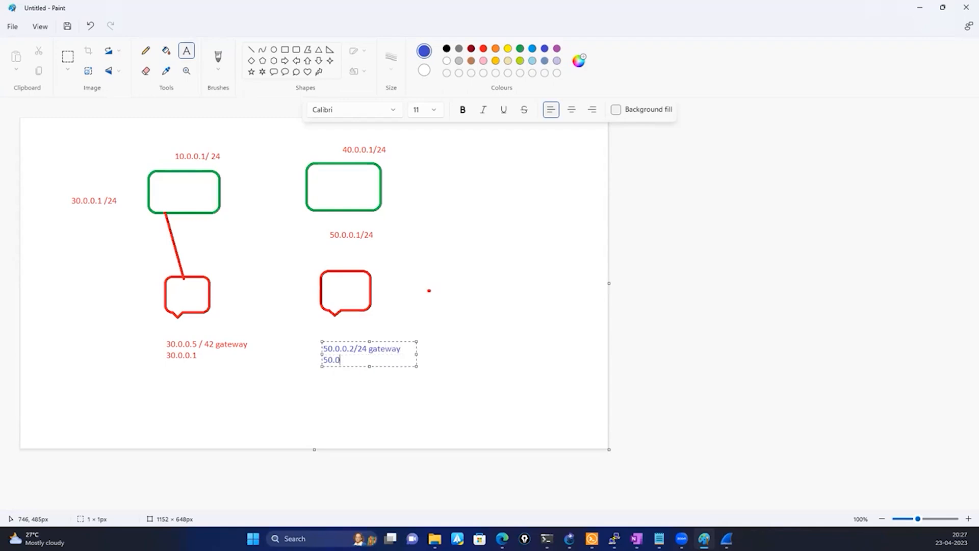
text(.0.1)
click(452, 315)
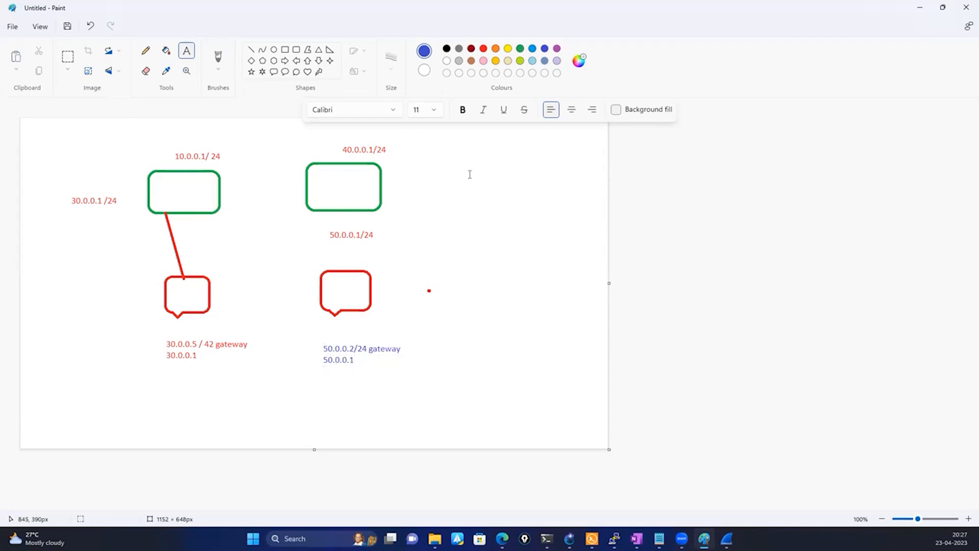
Step: Connect the right green rectangle to its callout and the two green rectangles to each other with purple lines, the latter about 168 px long
click(251, 50)
mouse_move(321, 210)
mouse_down()
mouse_move(340, 262)
mouse_move(334, 276)
mouse_up()
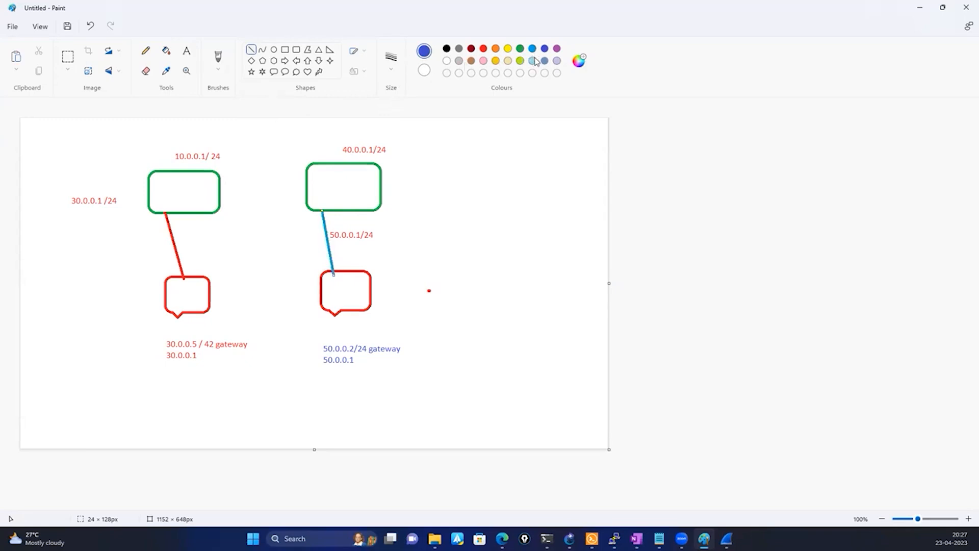
click(557, 49)
drag(219, 183, 305, 180)
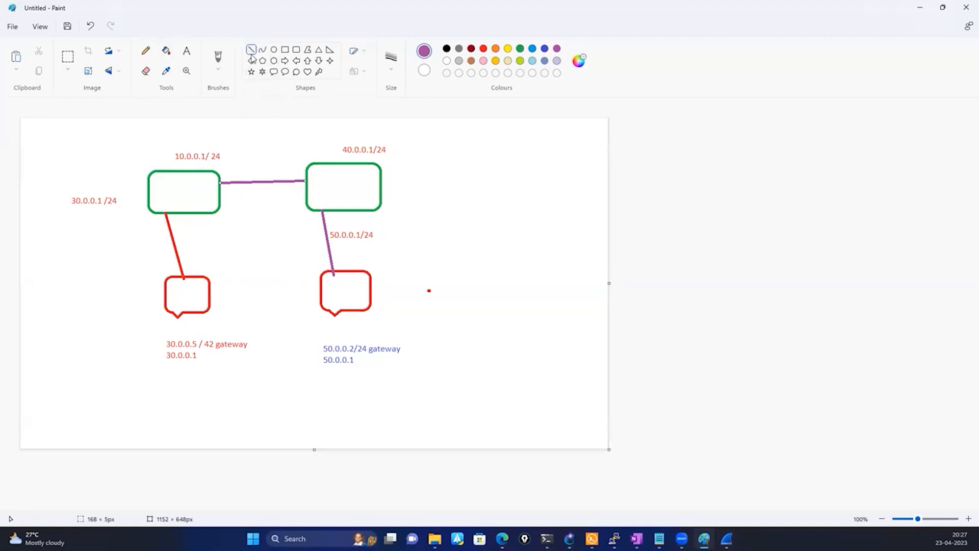
Step: Add the purple text label "10.0.0.1" above the left end of the line between the green rectangles
click(188, 53)
click(237, 159)
click(232, 176)
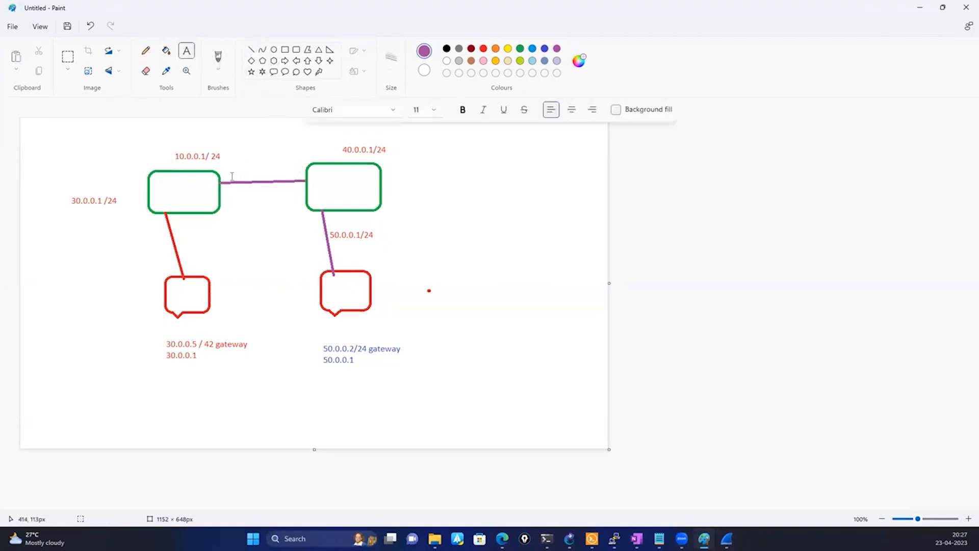
click(227, 162)
text(10.0.0.1)
click(253, 219)
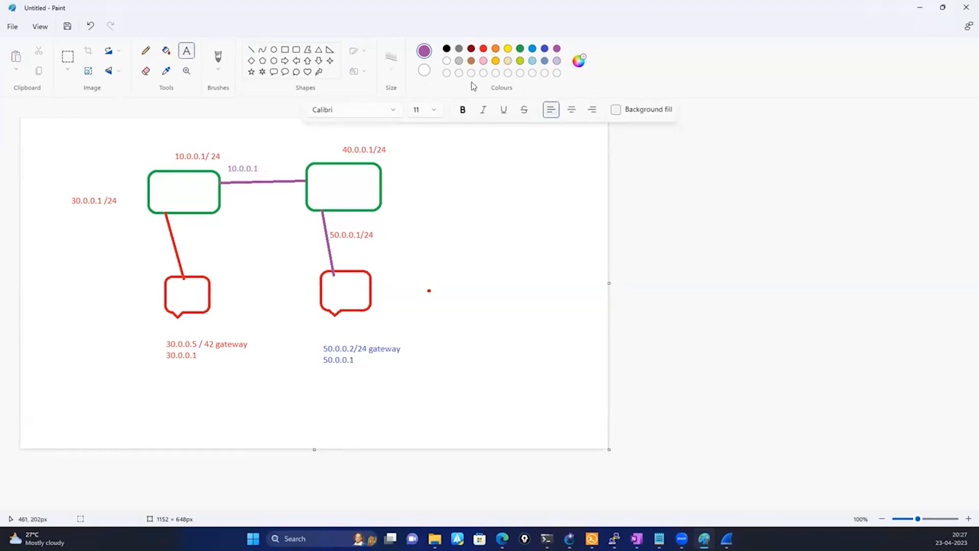
Step: Add an orange ".2" above the connecting line's right end and frame both line labels with an orange rectangle about 149 × 29 px
click(494, 50)
click(285, 169)
text(.2)
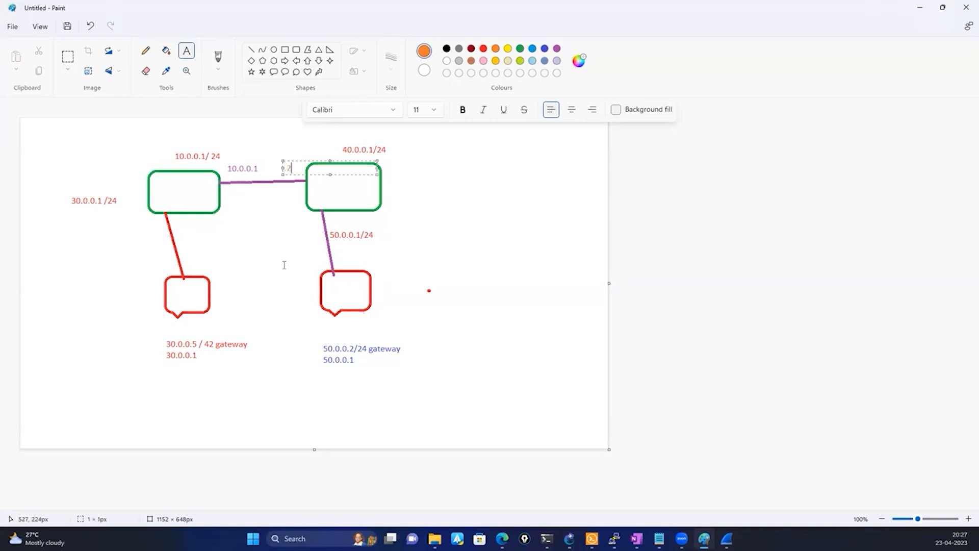
click(271, 251)
click(285, 50)
drag(226, 160, 301, 175)
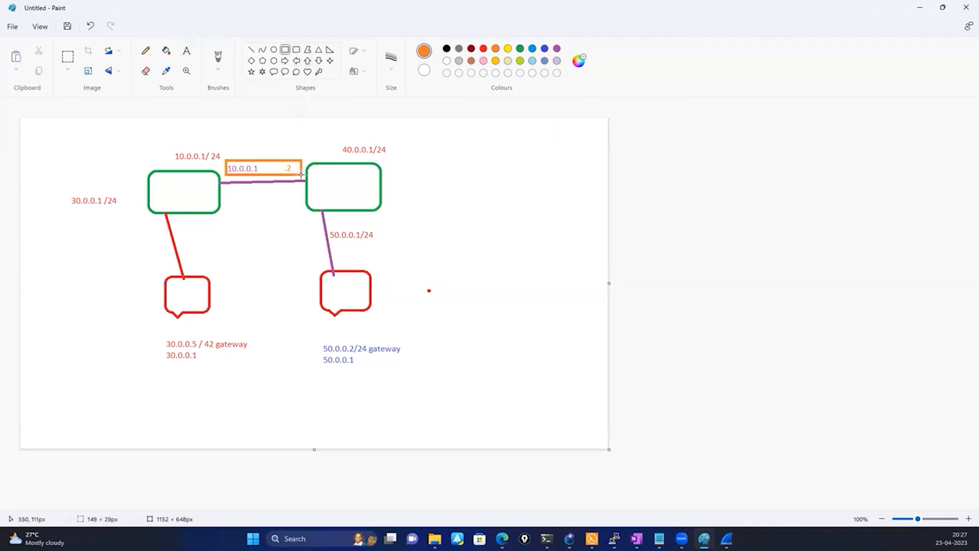
click(446, 170)
Step: Start a dark red text note to the right of the diagram with the lines "src ip : 30.0.0.4" and "dst ip : 50.0.0.2"
click(187, 53)
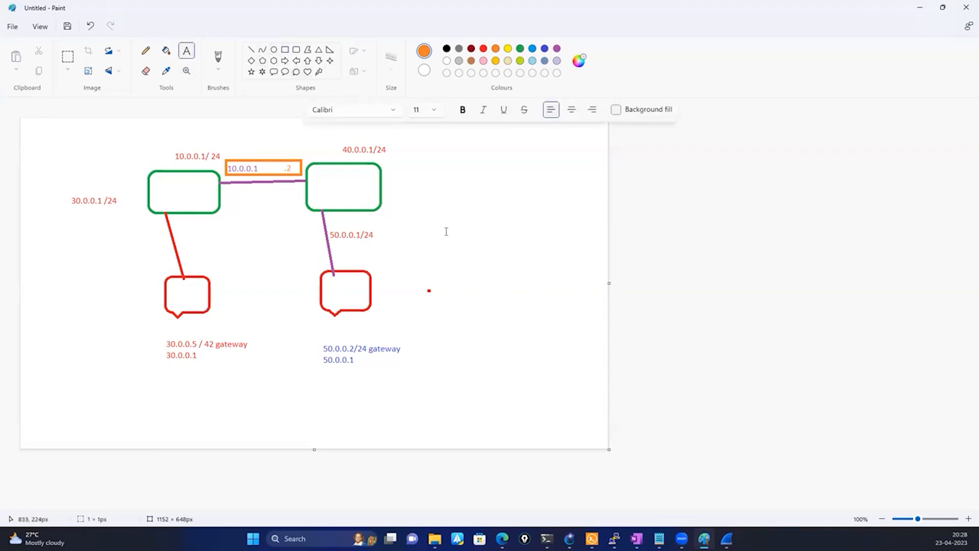
click(446, 232)
click(472, 49)
text(src ip : 30.0.0.4)
key(Return)
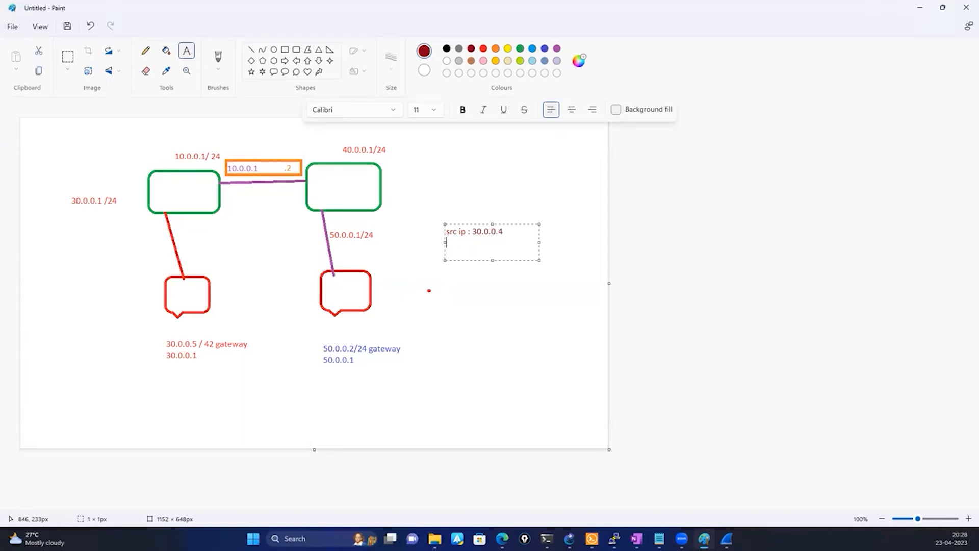
text(dst ip : 50.0.0.2)
key(Return)
key(BackSpace)
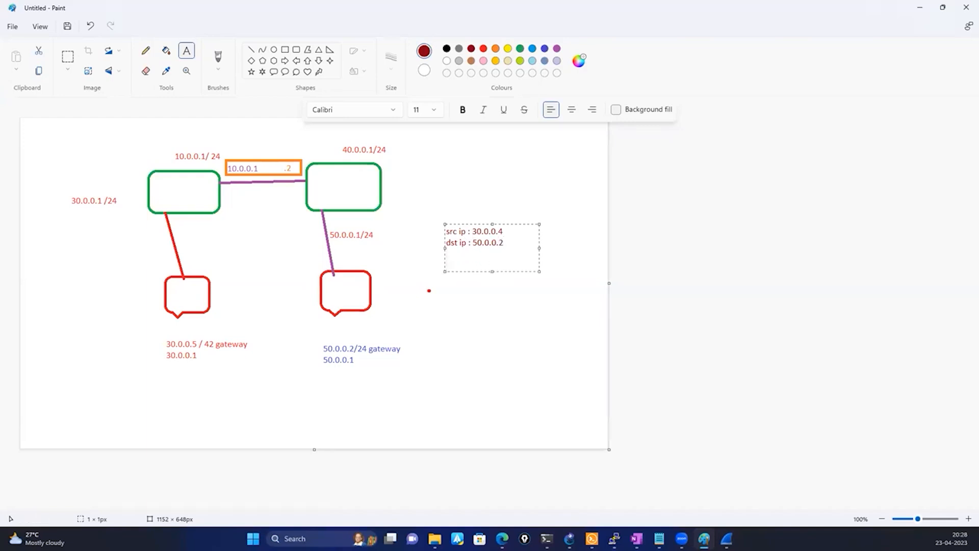
Step: Add the lines "src mac : aa" and "dst mac :dd" to the note
text(src mac : aa)
key(Return)
text(dst mac :dd)
click(478, 325)
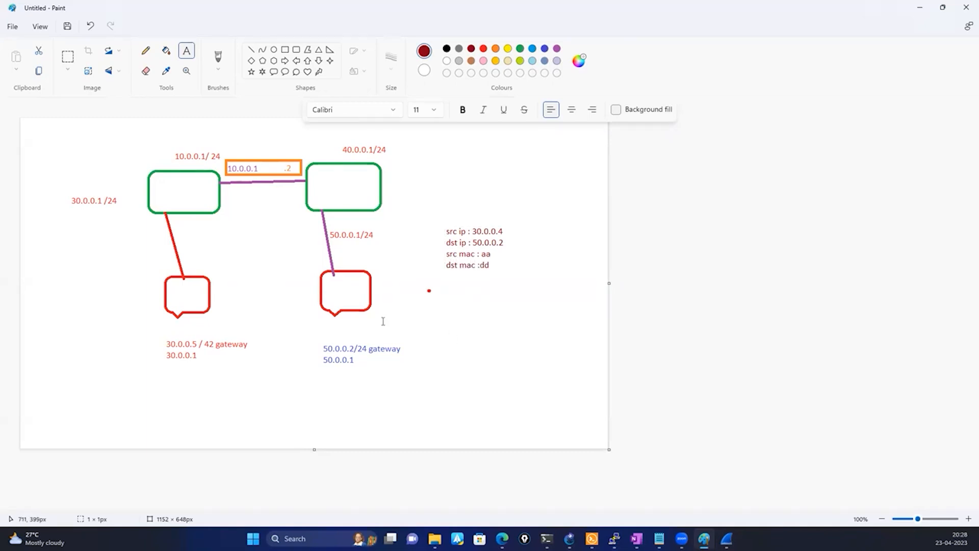
Step: Write "dd" inside the right callout and "aa" inside the left callout in dark red
click(331, 282)
text(:dd)
click(176, 302)
click(177, 288)
text(aa)
click(258, 373)
click(493, 261)
click(479, 270)
click(487, 265)
click(380, 276)
click(487, 265)
click(475, 283)
click(465, 269)
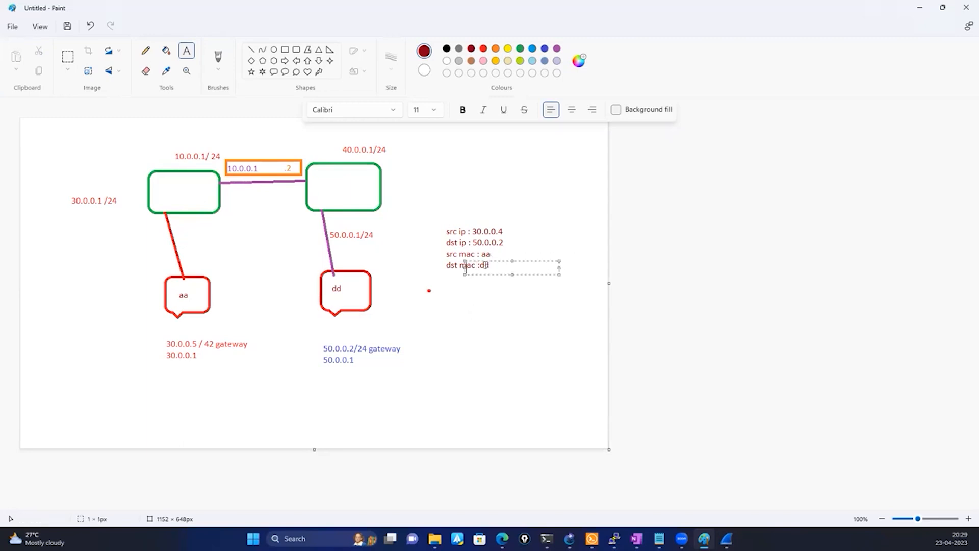
Step: Start a second dark red note below the address note with the heading "ARP request - Broadcast"
click(450, 298)
click(449, 296)
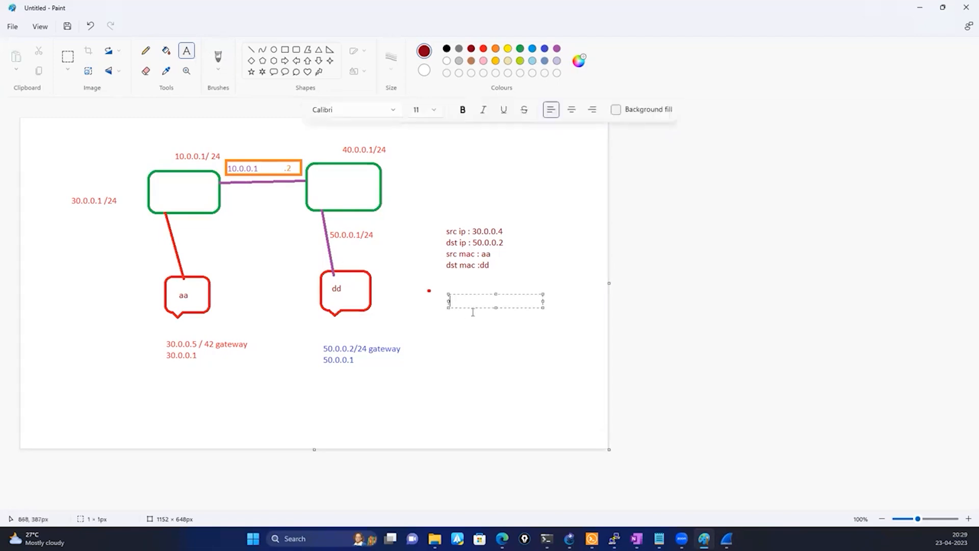
text(APr)
key(BackSpace)
text(RP request - Broadcasrt)
key(BackSpace)
key(BackSpace)
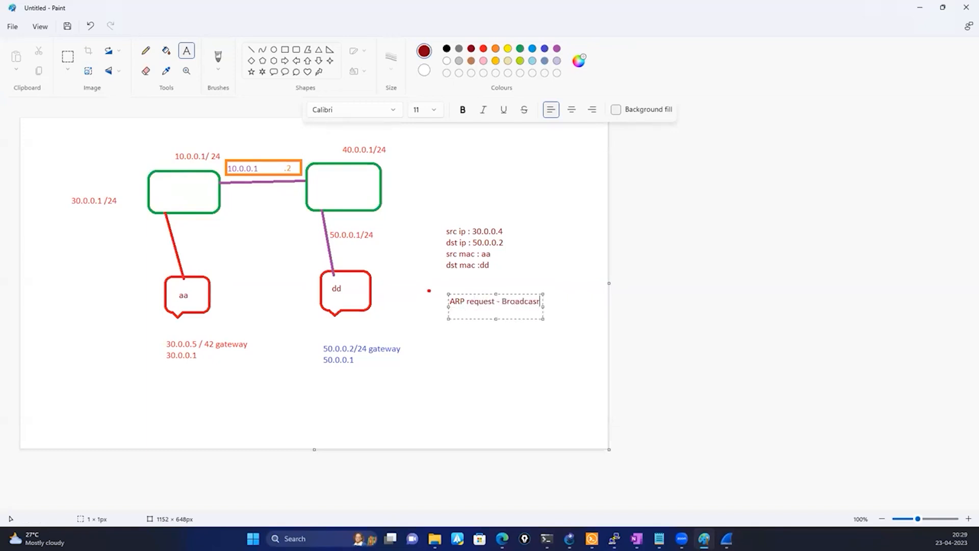
text(t)
key(Return)
Step: Add the lines "sender IP - 30.0.0.4" and "Destination IP : 50.0.0.2" to the ARP request note
text(sendr)
key(BackSpace)
text(er IP - 30.0.0.)
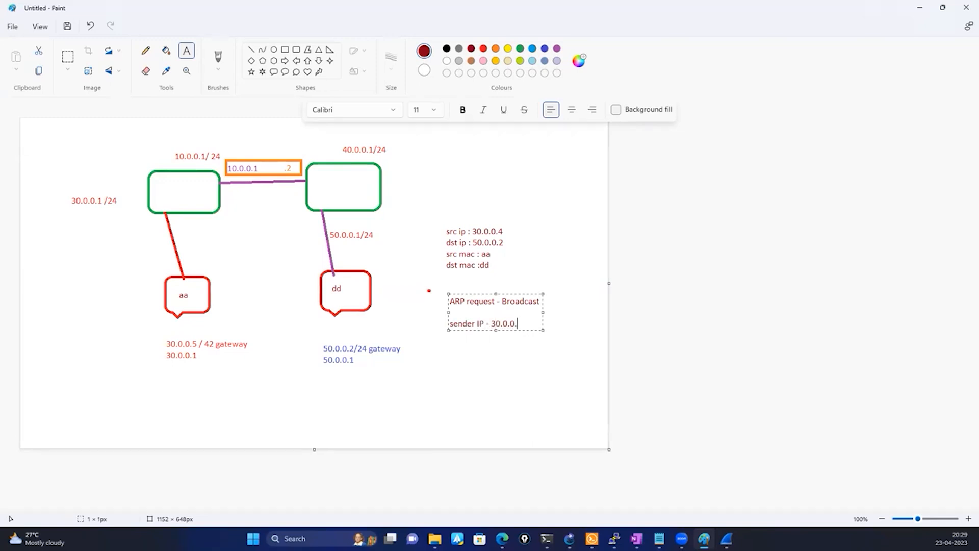
text(4)
key(Return)
text(Destination IP )
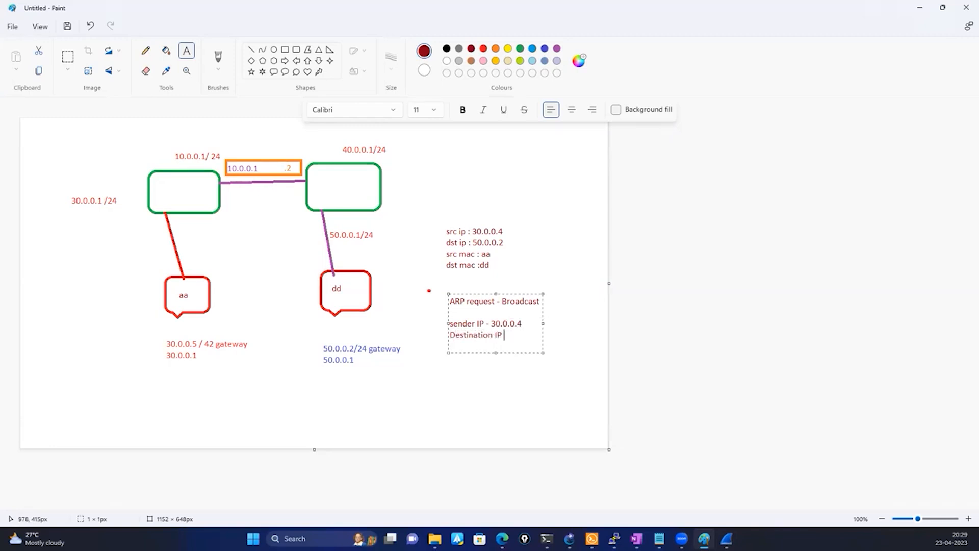
text(: )
text(50.0.0.)
Step: Add the line "SRC MAC : aa" to the ARP request note, followed by a blank line
text(SRM)
key(BackSpace)
text(C MAC : aa)
key(Return)
key(Return)
Step: Add the line "Des mac : ffff:ffff:ffff:ffff ->" to the end of the ARP request note
text(DEstinatio)
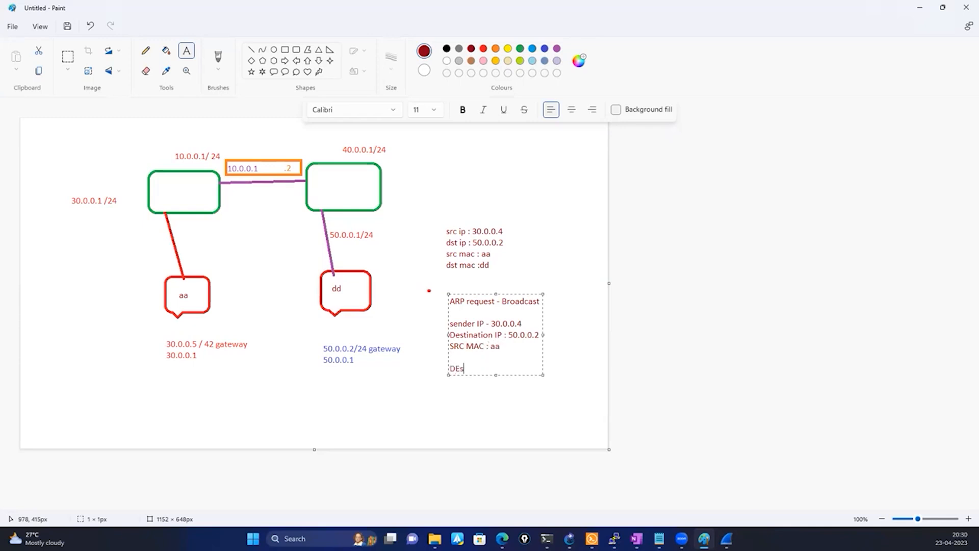
key(BackSpace)
key(BackSpace)
key(BackSpace)
key(BackSpace)
key(BackSpace)
key(BackSpace)
key(BackSpace)
key(BackSpace)
key(BackSpace)
text(es mac : ffff:ffff:ffff:fff)
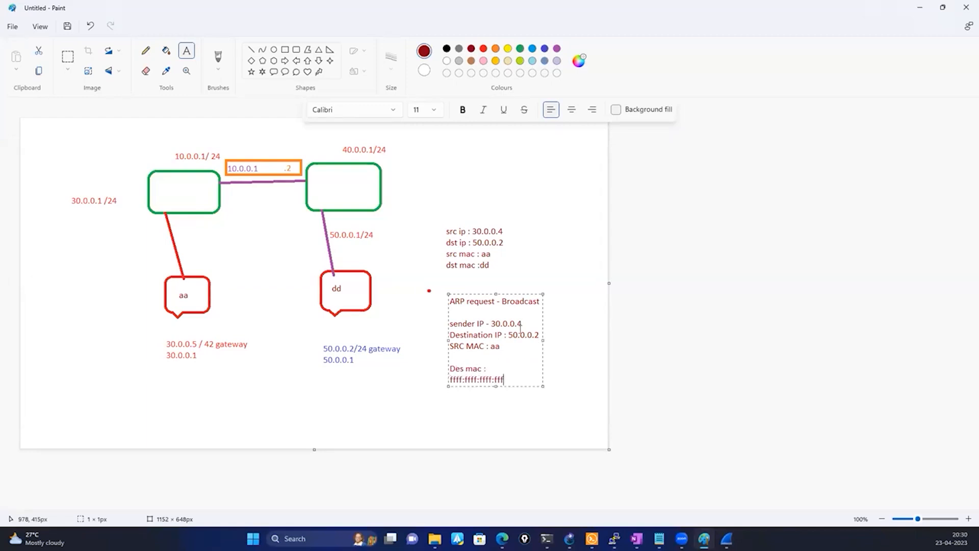
text(f ->)
Step: Append "Arp Broadcast" in red after the destination MAC arrow and finish the note
click(483, 48)
text(Arp B)
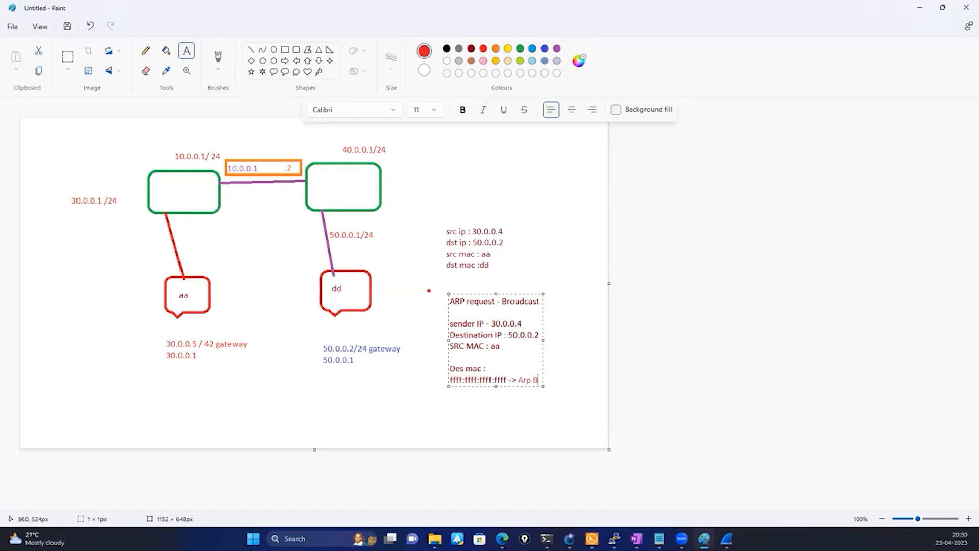
text(roadcast)
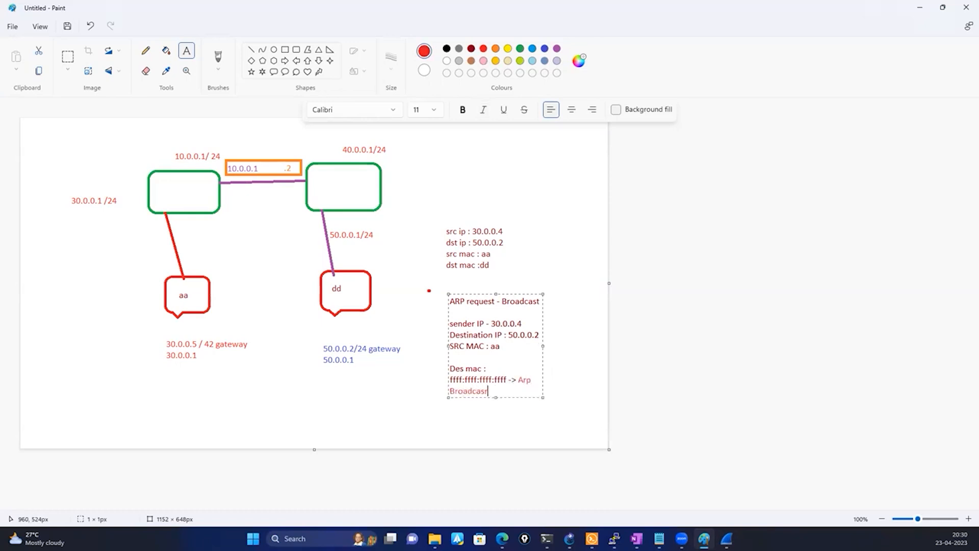
click(368, 382)
Step: Draw a red right-pointing block arrow about 34 × 30 px below the purple connecting line and another beside the left red line
click(284, 61)
drag(232, 192, 252, 208)
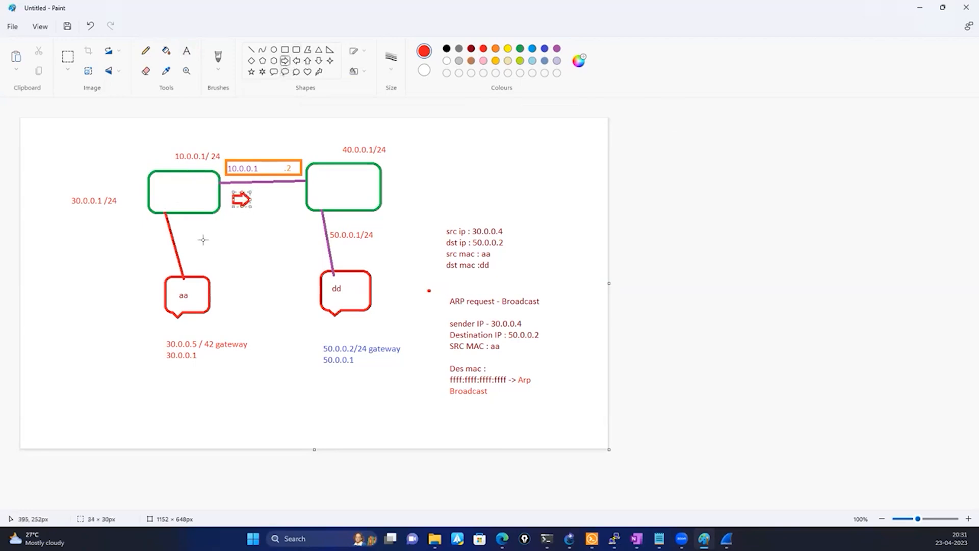
drag(185, 222, 198, 241)
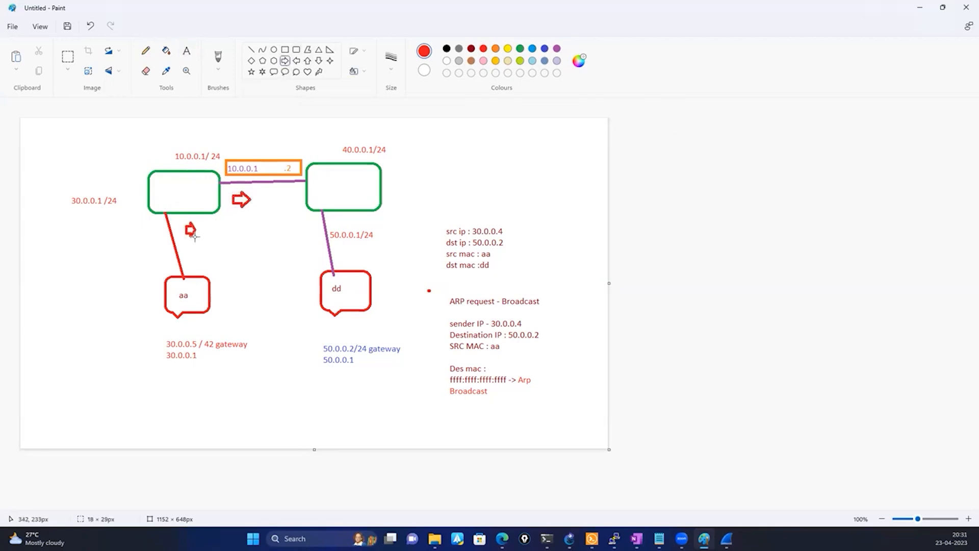
Step: Add the red text label "gg" above the upper corner of the green router box connected to aa
click(312, 234)
click(127, 158)
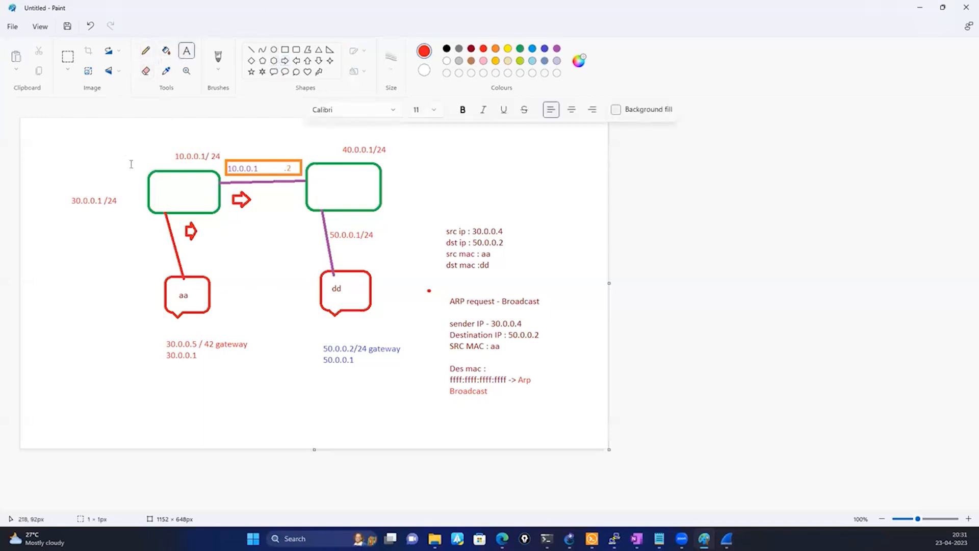
click(131, 164)
text(aa)
click(216, 261)
Step: Draw a tall red upward arrow below the 30.0.0.1 /24 label and a red downward arrow about 27 × 172 px beside that label
click(307, 62)
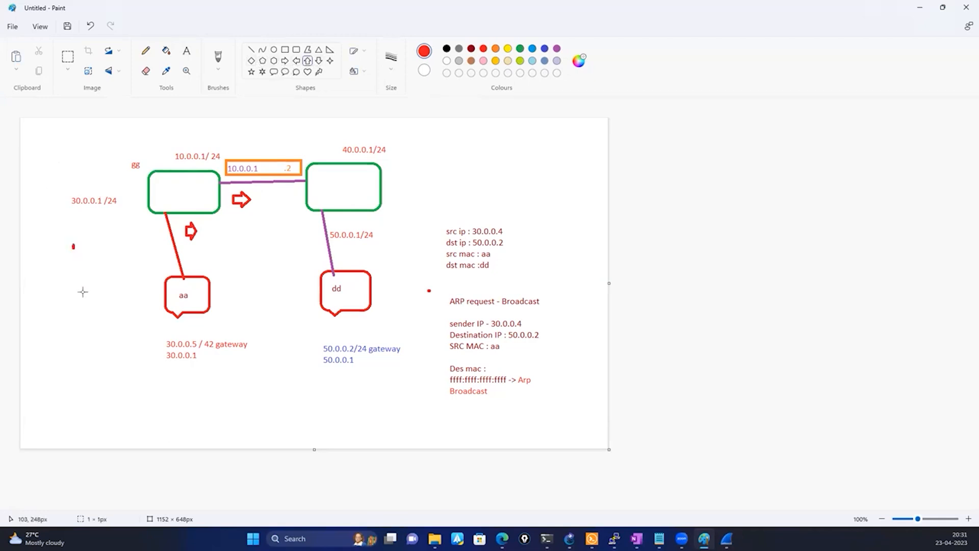
drag(72, 243, 88, 324)
click(136, 295)
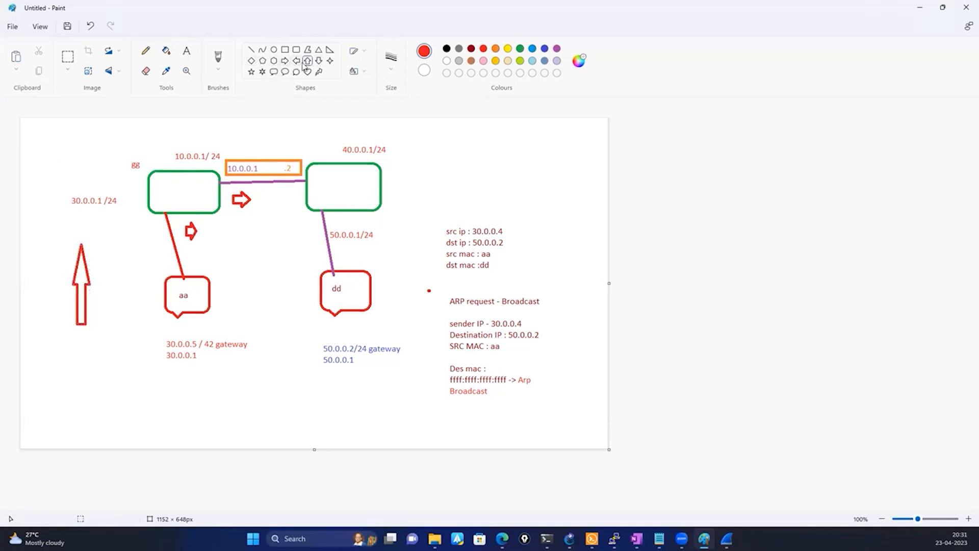
click(319, 61)
drag(37, 144, 50, 233)
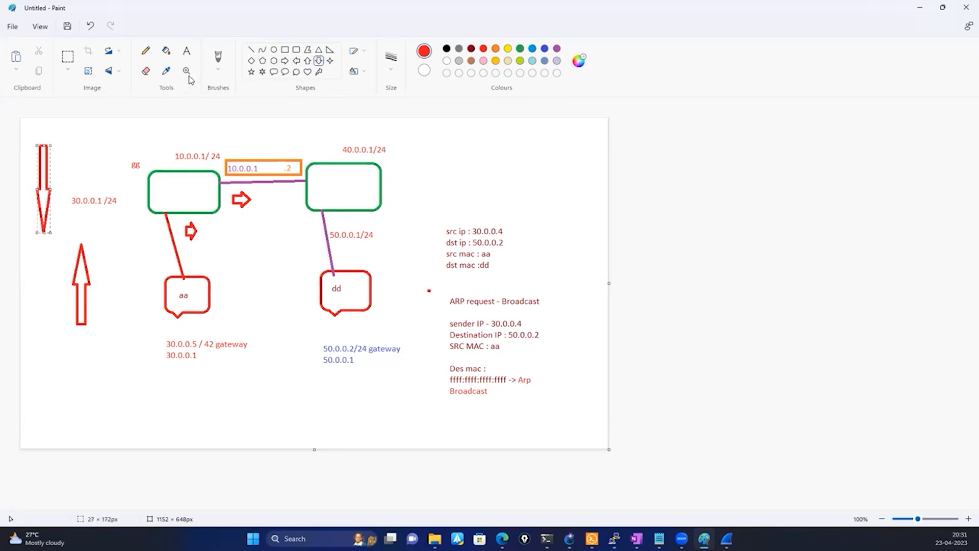
Step: Add the red text label "ARP Reply" next to the head end of the drawing's downward arrow, near its upper end
click(181, 57)
click(75, 146)
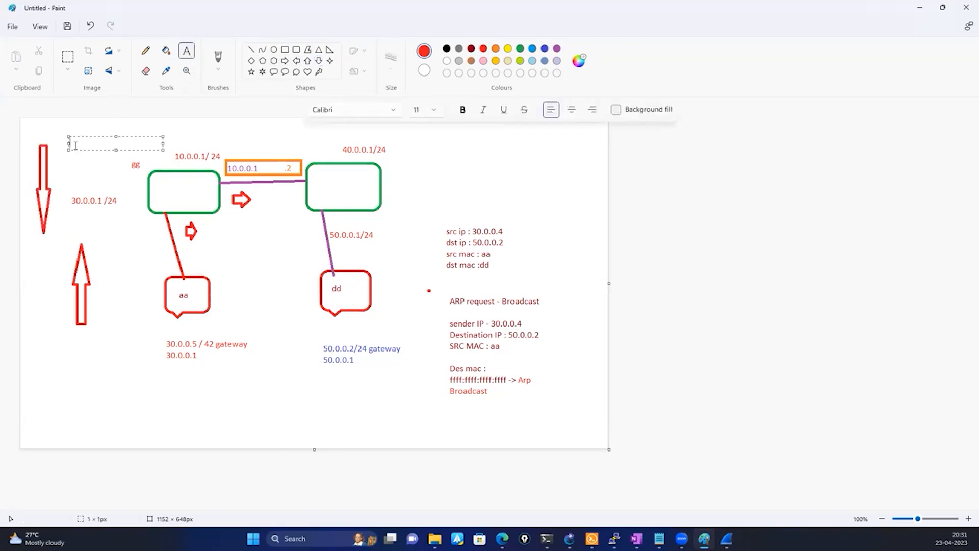
text(AP)
text(P Re)
text(ply)
Step: Add the red text label "Arp Request" beneath the upward arrow
click(72, 363)
click(72, 356)
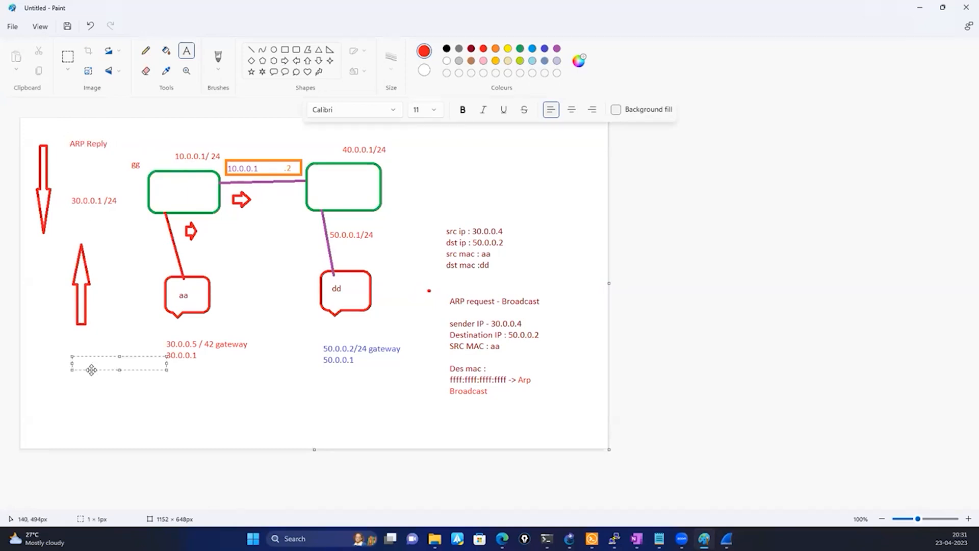
text(Arp Request)
click(115, 413)
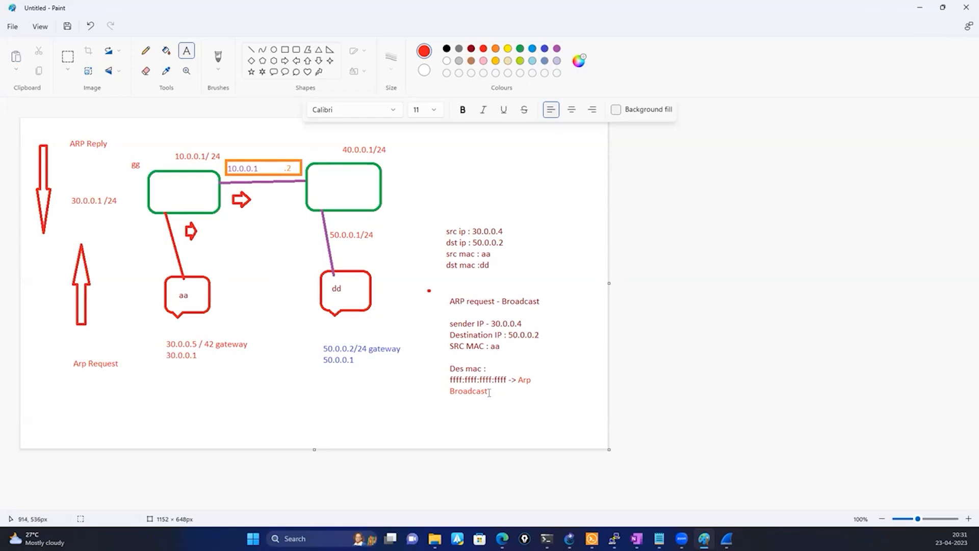
Step: Append "-> gg" in red after "Arp" on the destination MAC line of the ARP request notes
click(504, 371)
click(502, 402)
click(531, 382)
text(-> gg)
click(89, 380)
Step: Add "gg" in red beneath the ARP Reply label and "unicast" in black beside it
click(78, 170)
text(gg)
click(93, 286)
click(115, 141)
click(447, 49)
text(unicast)
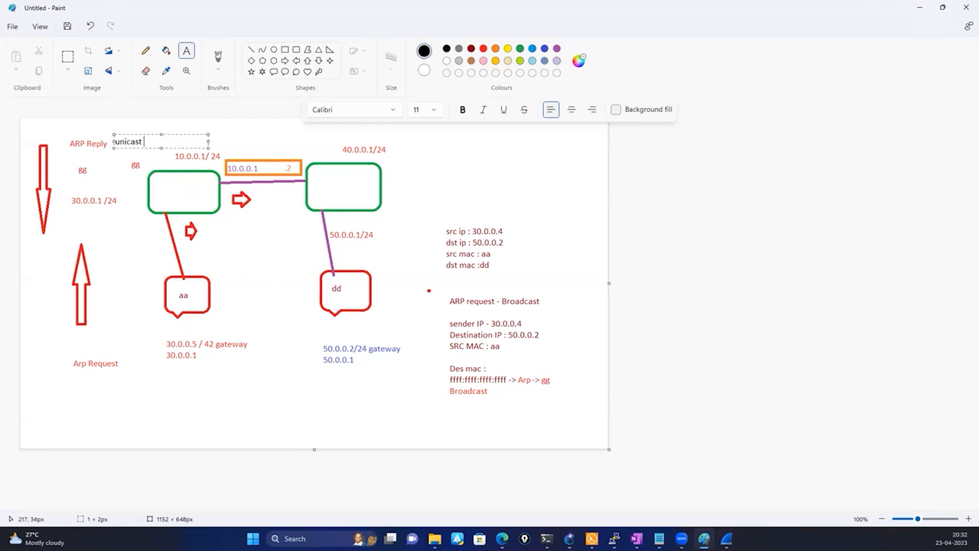
click(111, 238)
Step: Draw a long black arrow pointing right, about 483 × 37 px, from the first router box past the second one
drag(514, 351, 433, 341)
click(412, 381)
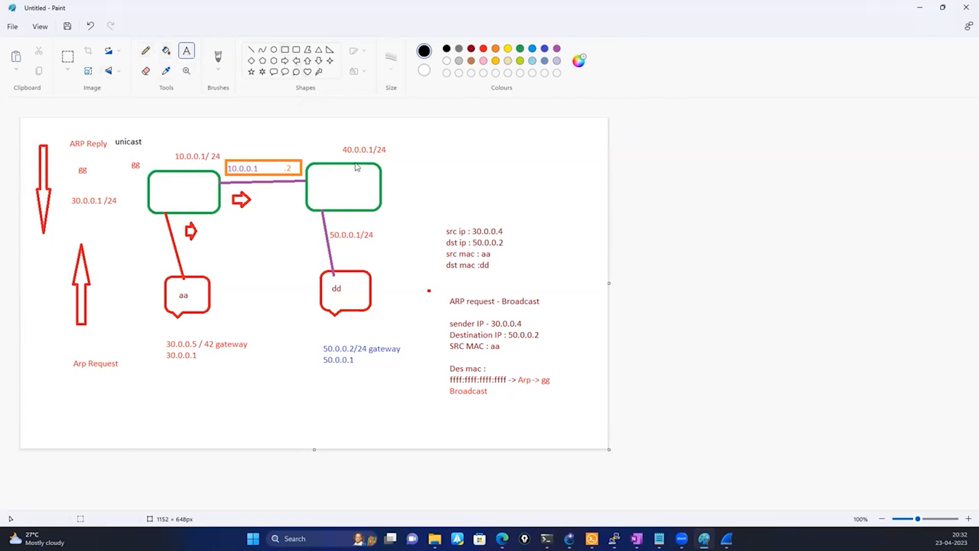
click(474, 156)
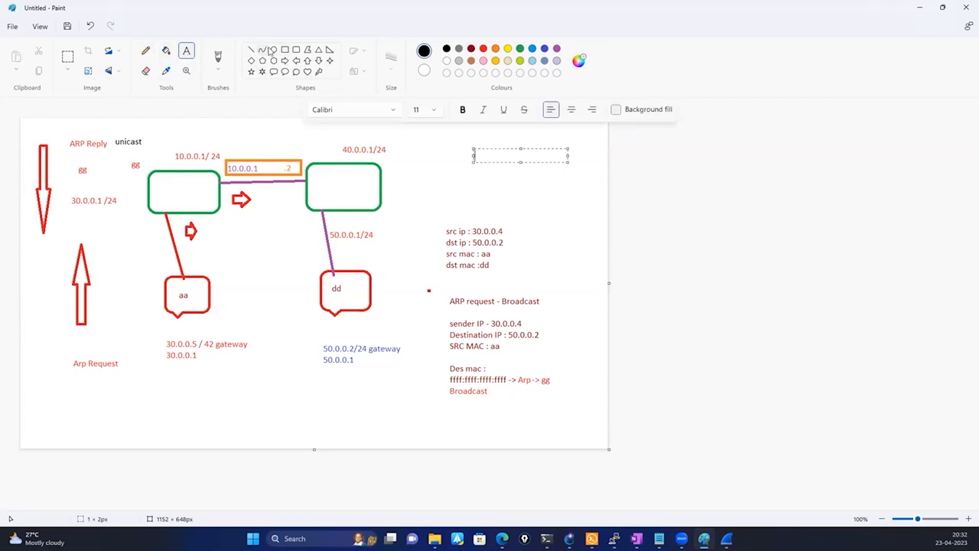
click(285, 61)
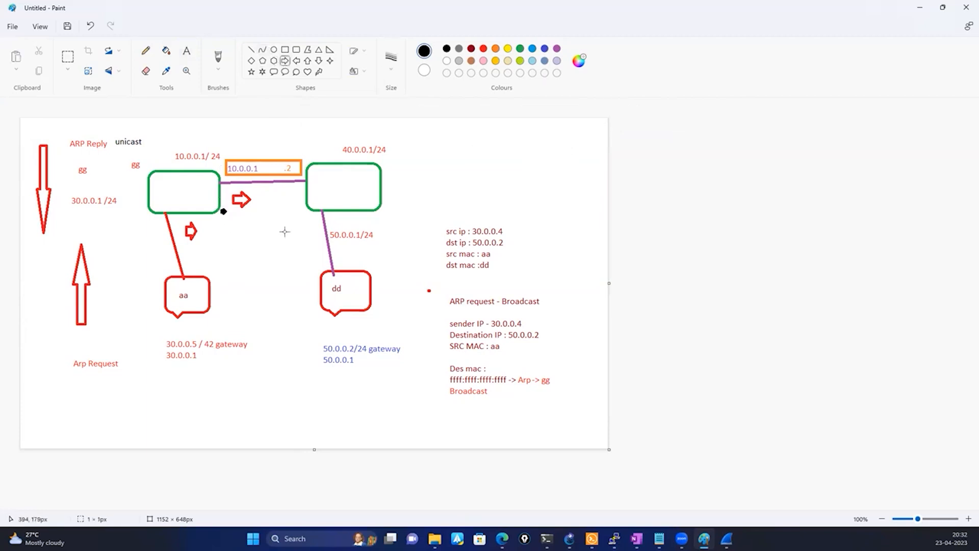
drag(221, 210, 468, 227)
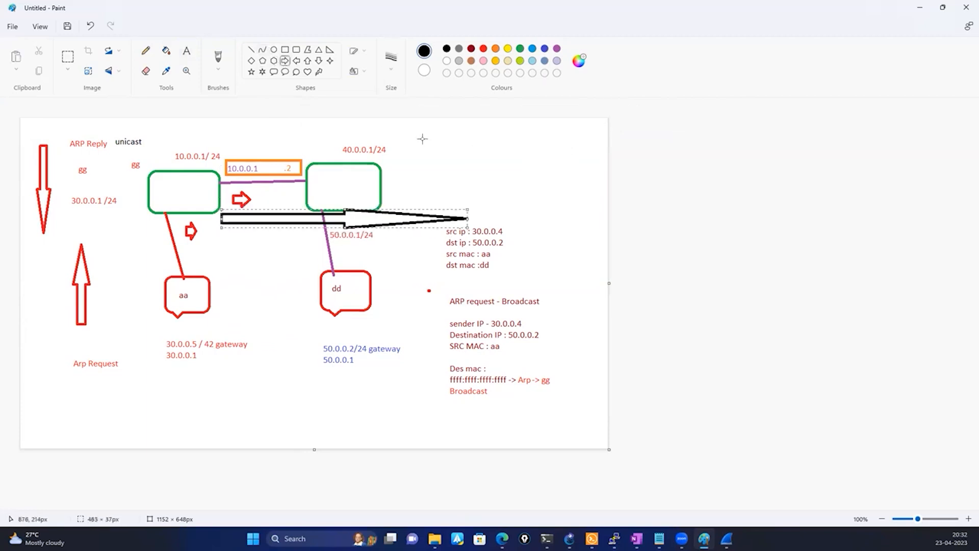
click(457, 177)
Step: Add a black note above the source IP details reading "Routing Table", "RIB :" and "FIB : -> Adj table" on separate lines
click(187, 50)
click(437, 149)
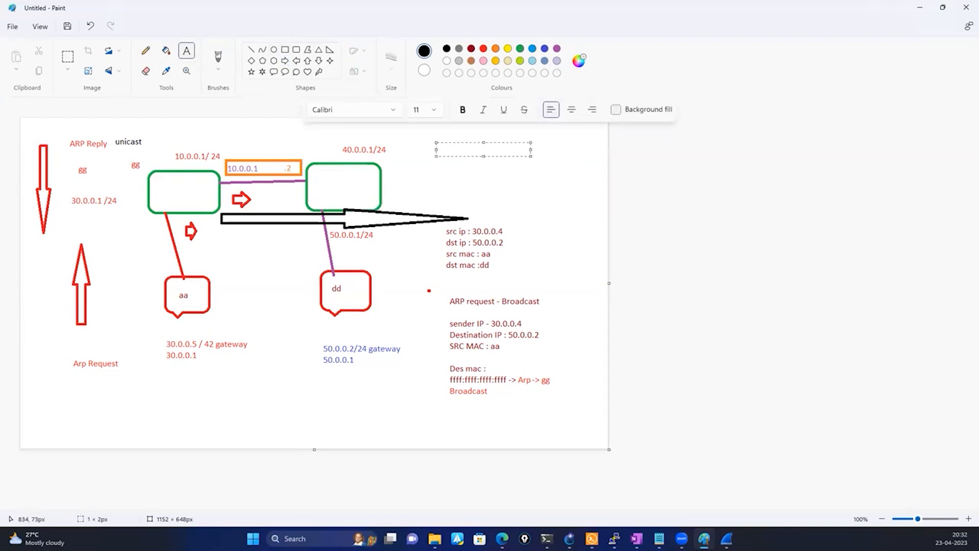
text(Routing Table)
key(Return)
text(RIB :)
key(Return)
text(FIB)
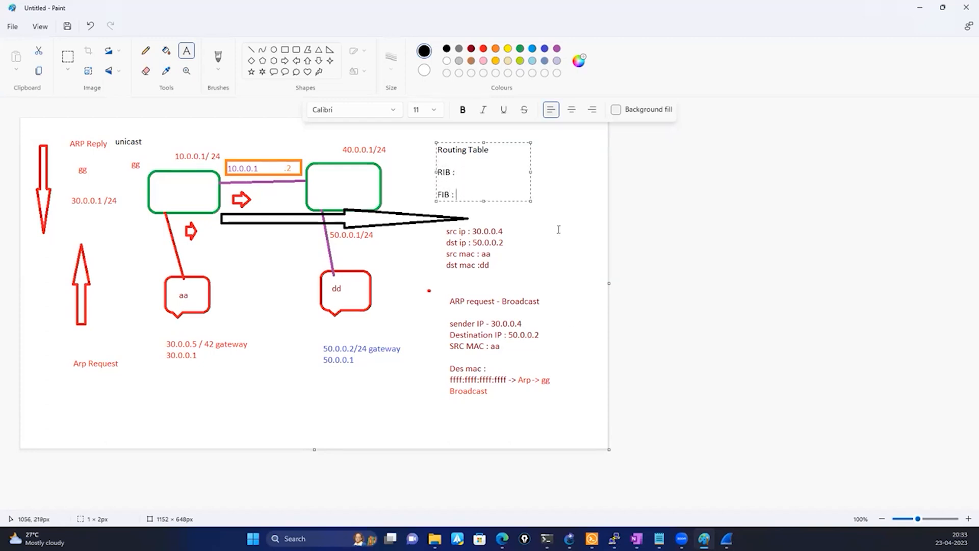
text(-> Adj table)
Step: Add the black text labels "CEF" and "ASIC" beside the RIB line of the routing table note
click(546, 175)
click(548, 170)
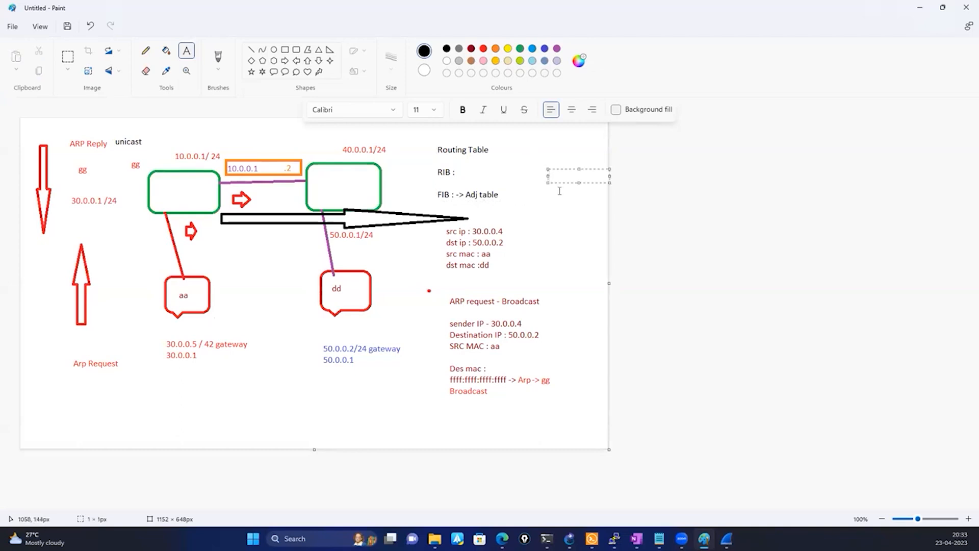
text(CEF)
click(524, 202)
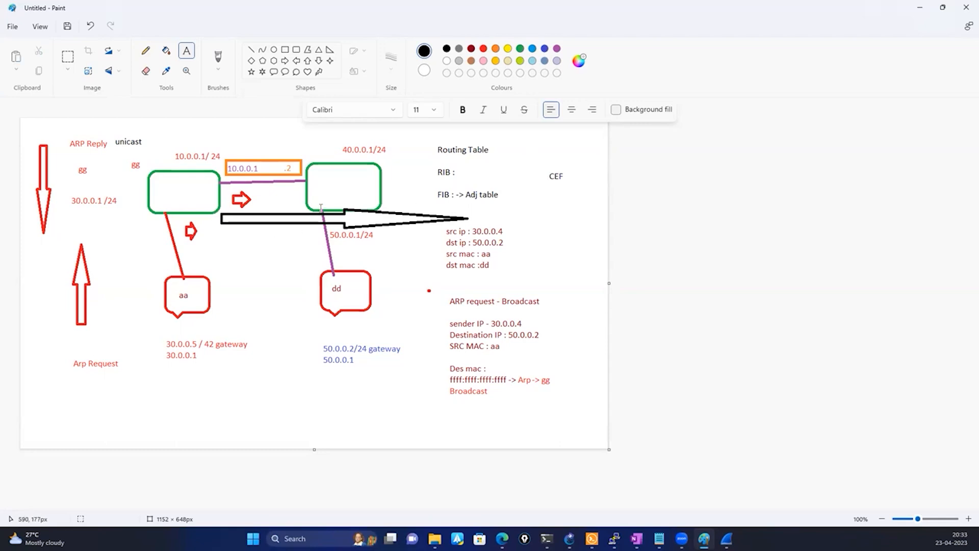
click(518, 174)
click(571, 174)
text(ASCI)
key(BackSpace)
key(BackSpace)
text(IC)
Step: Add "Forwarding table - L3" beside the FIB line and "L2" directly after "Adj table" in black
click(510, 196)
click(508, 187)
drag(522, 196, 519, 198)
text(Forw)
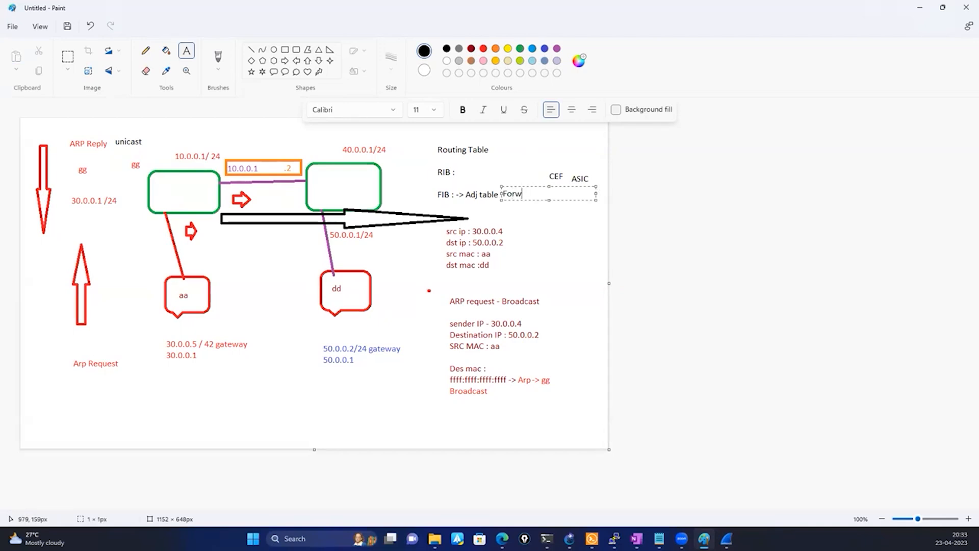
text(arding table - L3)
drag(501, 196, 496, 198)
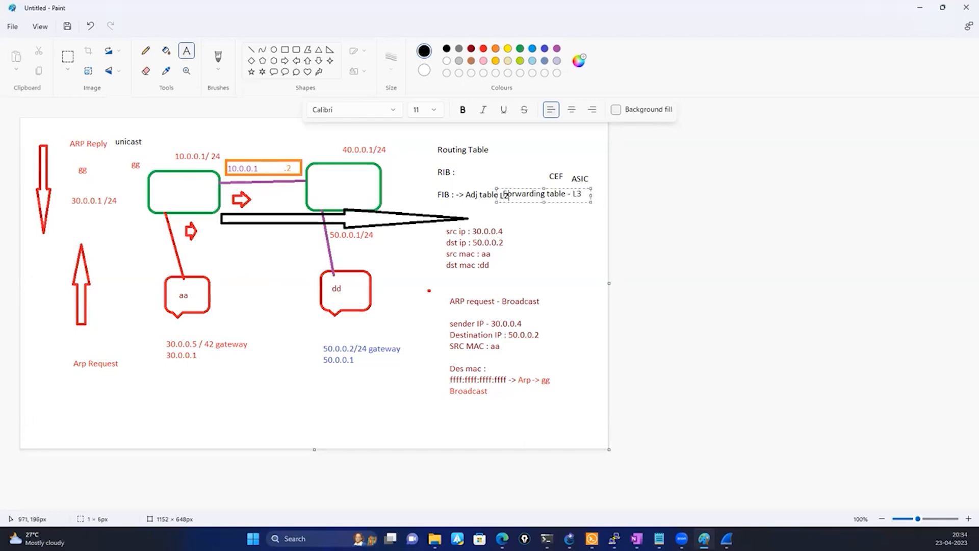
click(539, 263)
click(504, 192)
click(503, 217)
click(529, 249)
click(478, 186)
click(480, 209)
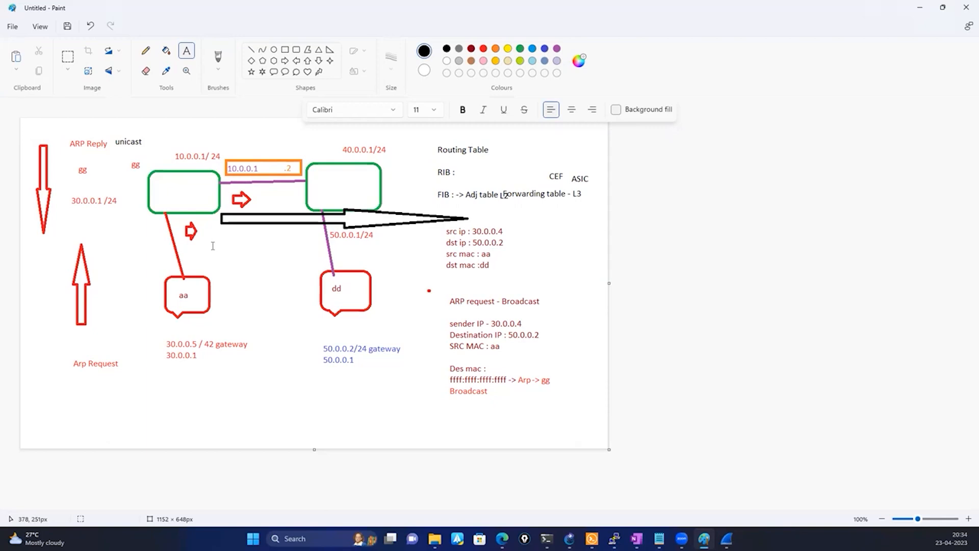
click(230, 271)
Step: Add a green note below the Arp Request label reading "Garp - It helps to find the duplicate Ip address"
click(120, 399)
click(519, 48)
text(Gratiu)
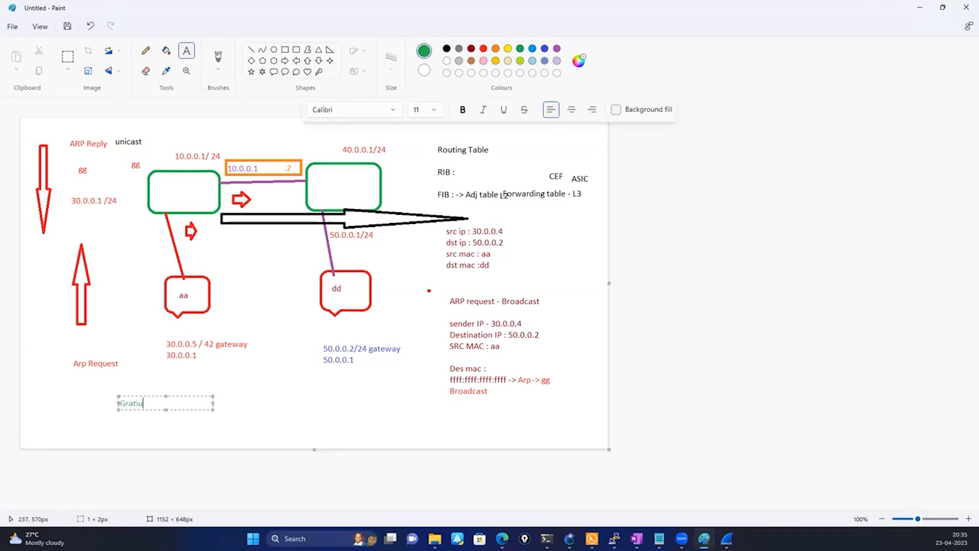
text(ous AR)
key(BackSpace)
key(BackSpace)
key(BackSpace)
key(BackSpace)
key(BackSpace)
key(BackSpace)
key(BackSpace)
key(BackSpace)
key(BackSpace)
key(BackSpace)
text(arp - It helps to find the du)
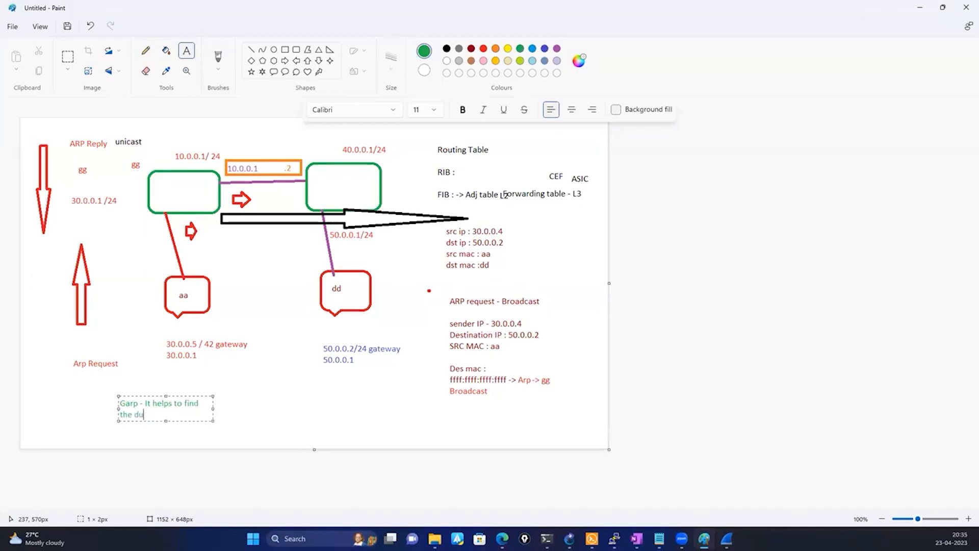
text(plicate Ip address)
click(233, 414)
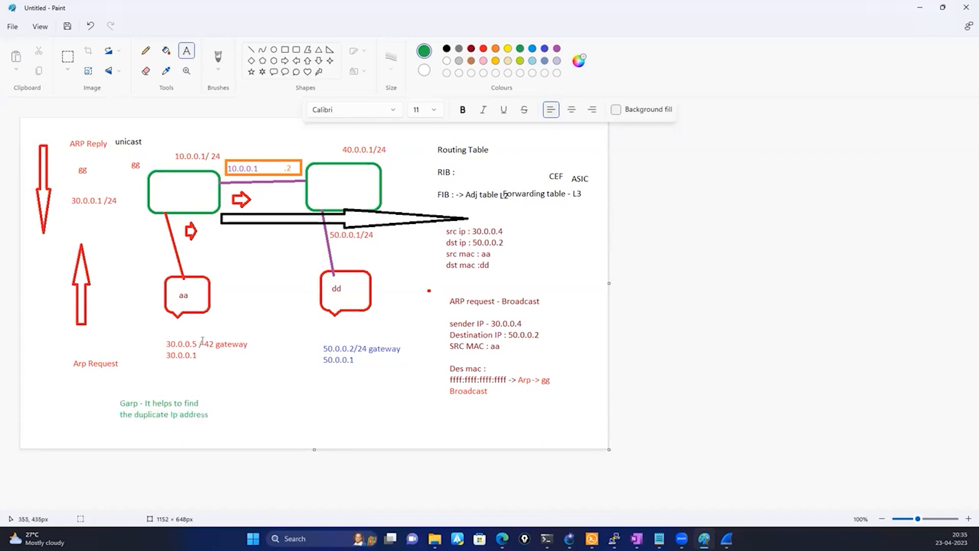
Step: Start a green note beside the Garp note with "Hey everyone - 30.0.0.4" and "I have assigned" on the following line
click(209, 398)
click(232, 415)
click(232, 410)
text(Hey everob)
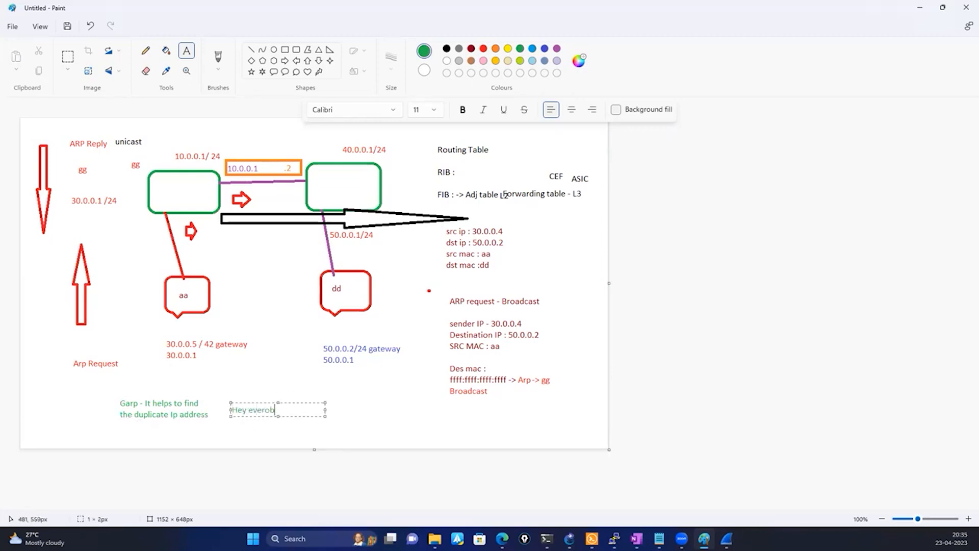
key(BackSpace)
key(BackSpace)
key(BackSpace)
key(BackSpace)
text(eryone - 30.0.0.4)
key(Return)
text(I have assigned )
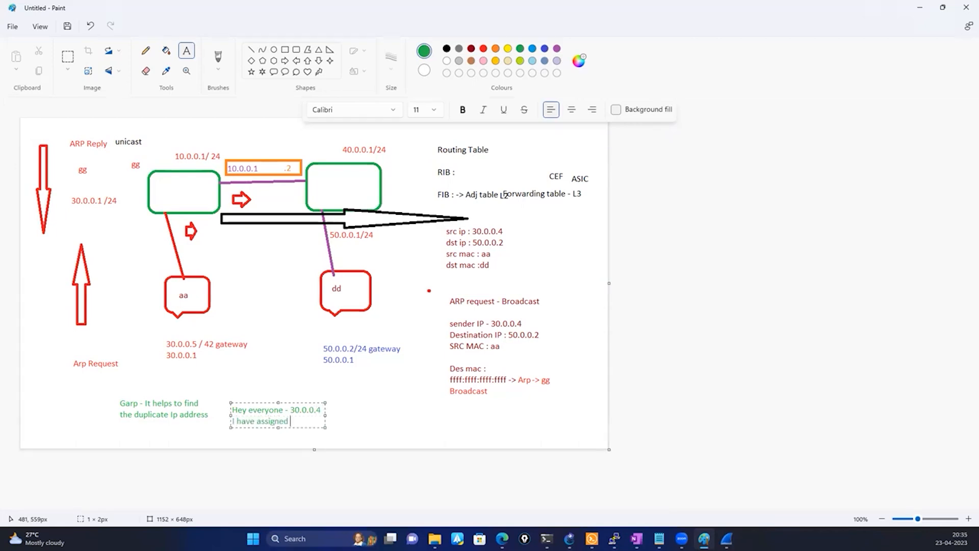
Step: Continue the new green note after "I have assigned" with "- broadcast to everyone in the broadcast domain"
text(- broadcast to all the)
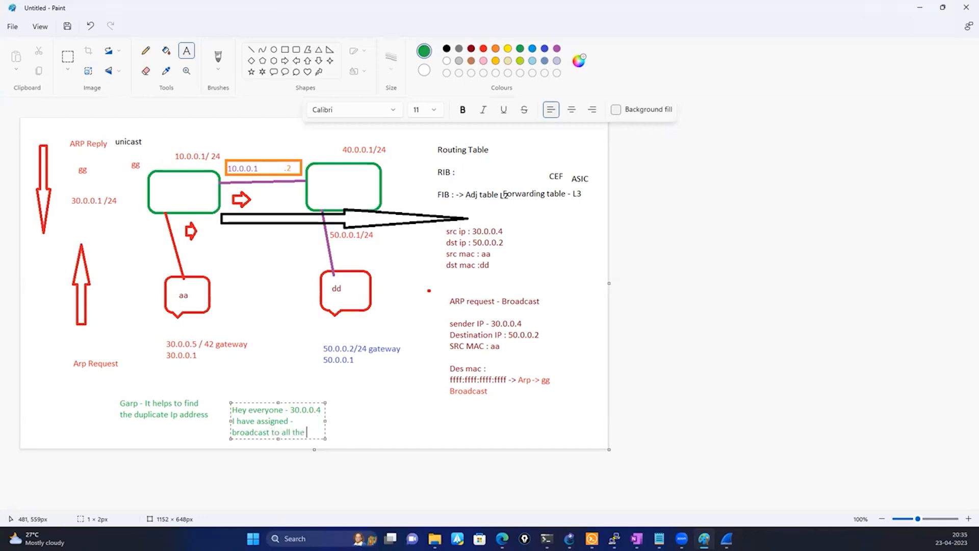
key(BackSpace)
key(BackSpace)
key(BackSpace)
key(BackSpace)
key(BackSpace)
key(BackSpace)
key(BackSpace)
key(BackSpace)
key(BackSpace)
key(BackSpace)
key(BackSpace)
text(to ev)
text(eryone o)
text(n)
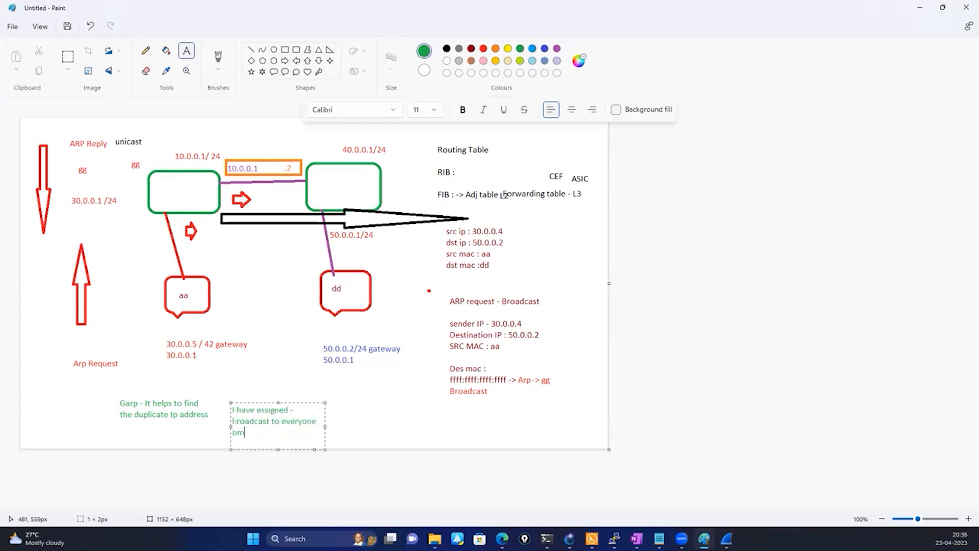
key(BackSpace)
key(BackSpace)
key(BackSpace)
text(in thje)
key(BackSpace)
key(BackSpace)
text(e broadcast domain)
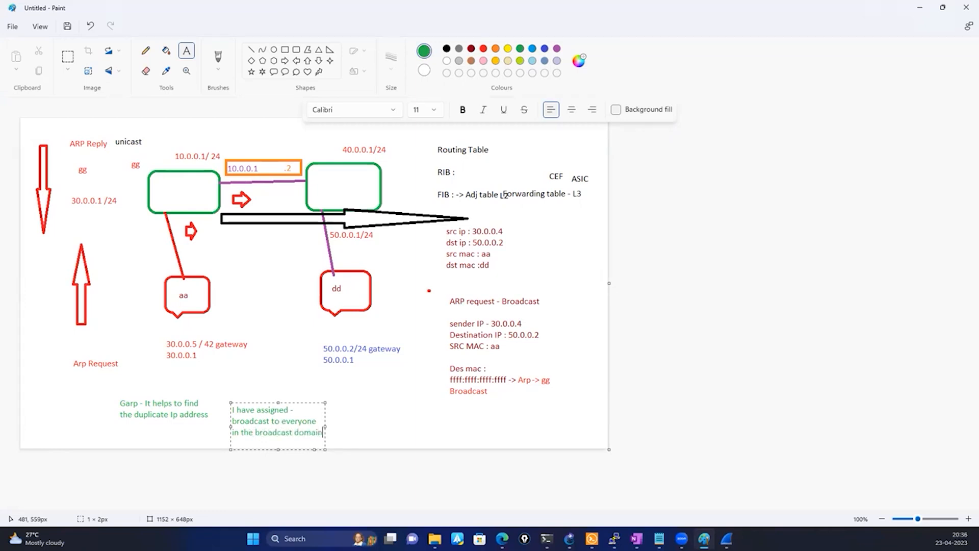
click(379, 430)
Step: Add the green text "30.0.0.4" right after "I have assigned -"
click(315, 406)
click(302, 411)
click(294, 406)
text(30.0.0.4)
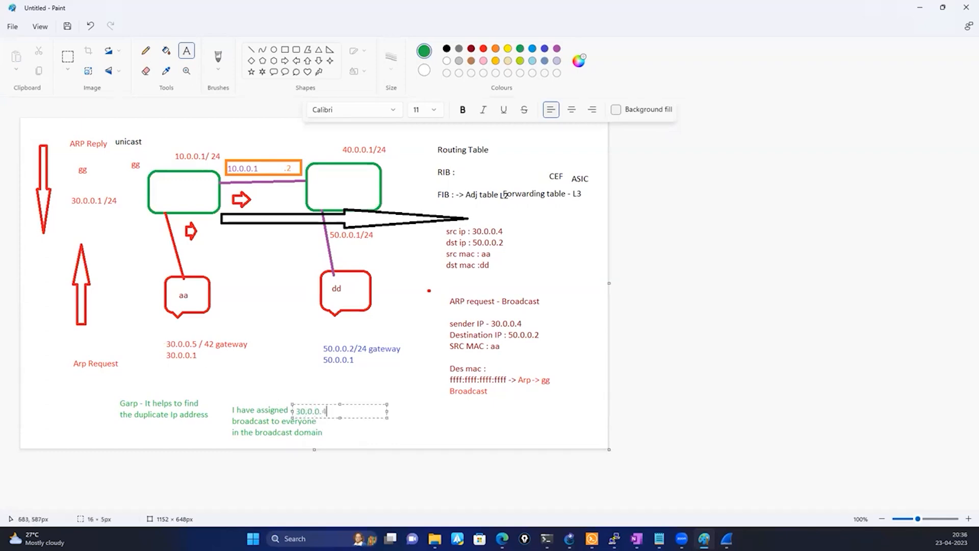
click(387, 443)
Step: Draw a small green speech-bubble host beside the aa host and connect it to the first router with a green line
click(273, 72)
drag(229, 279, 249, 304)
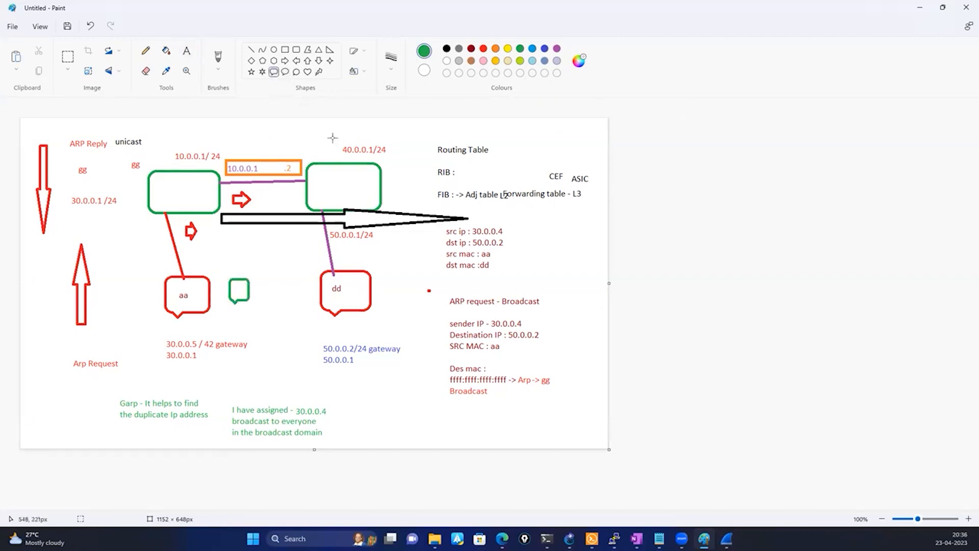
click(252, 50)
drag(196, 214, 233, 278)
click(259, 316)
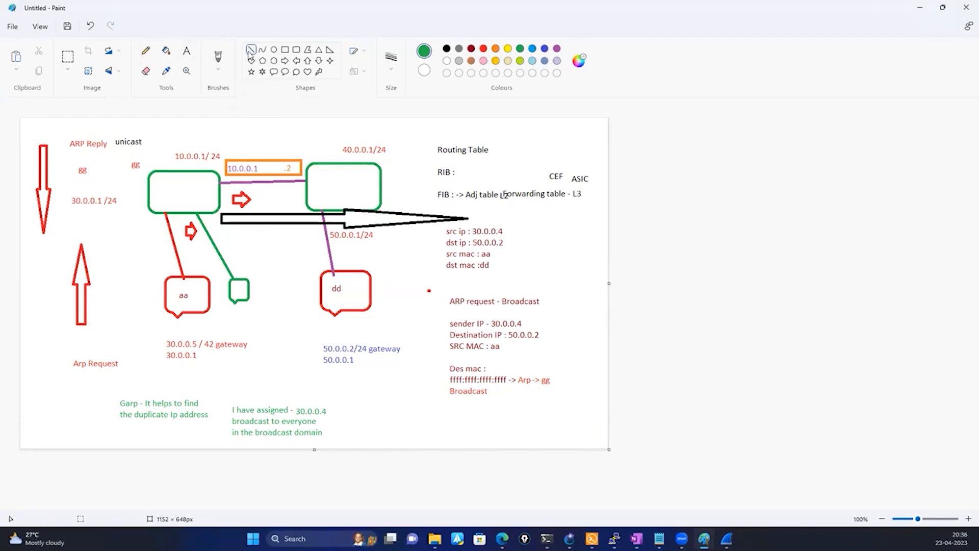
Step: Switch to Solar-PuTTY, bring up the R2 console, and place its window over the GNS3 topology
click(590, 537)
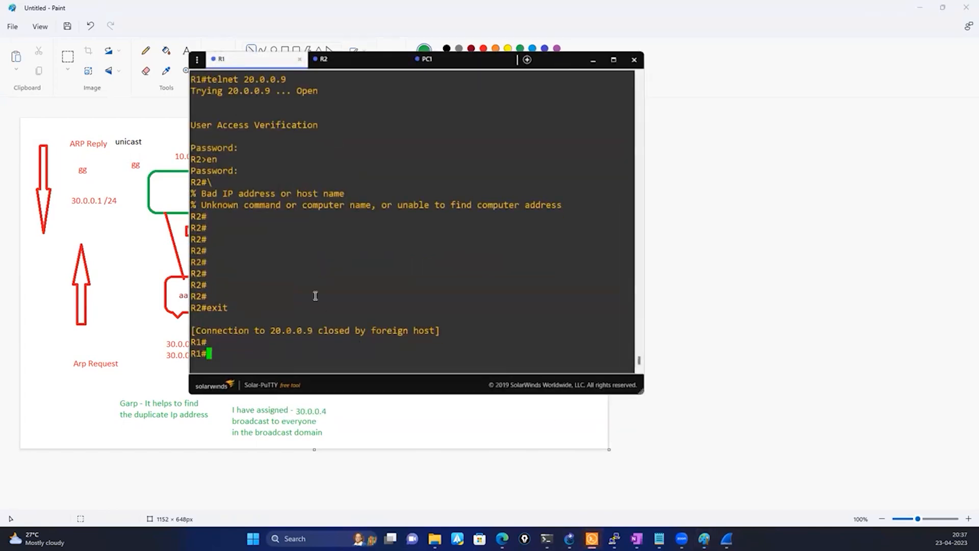
click(370, 67)
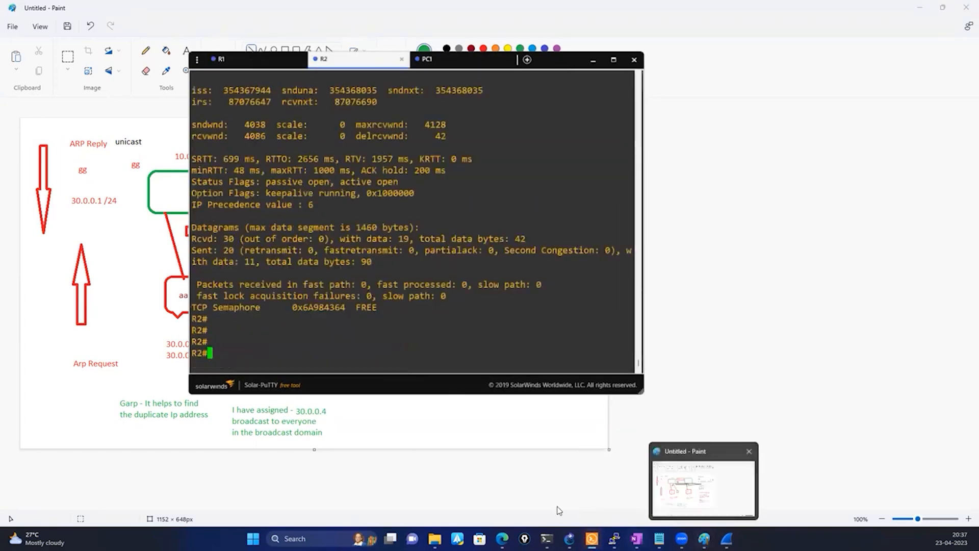
click(571, 538)
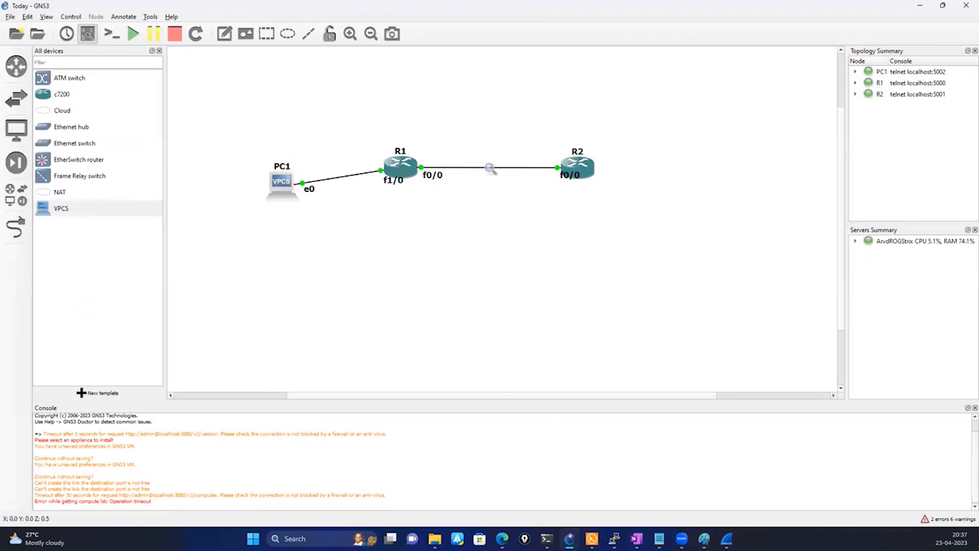
key(alt+Tab)
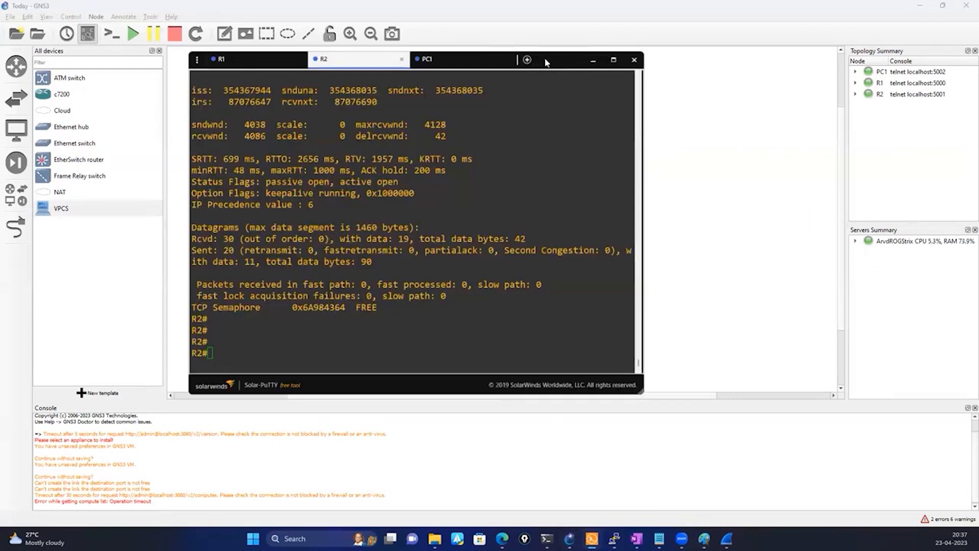
drag(546, 61, 707, 117)
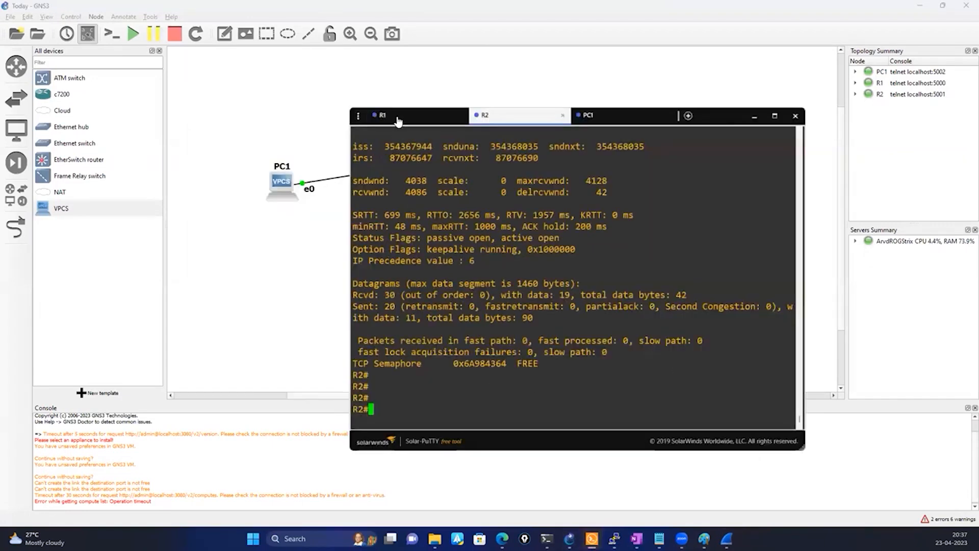
Step: In the R1 console, list the interfaces and their addresses with "sh ip interface brief"
click(397, 115)
text(sh ip )
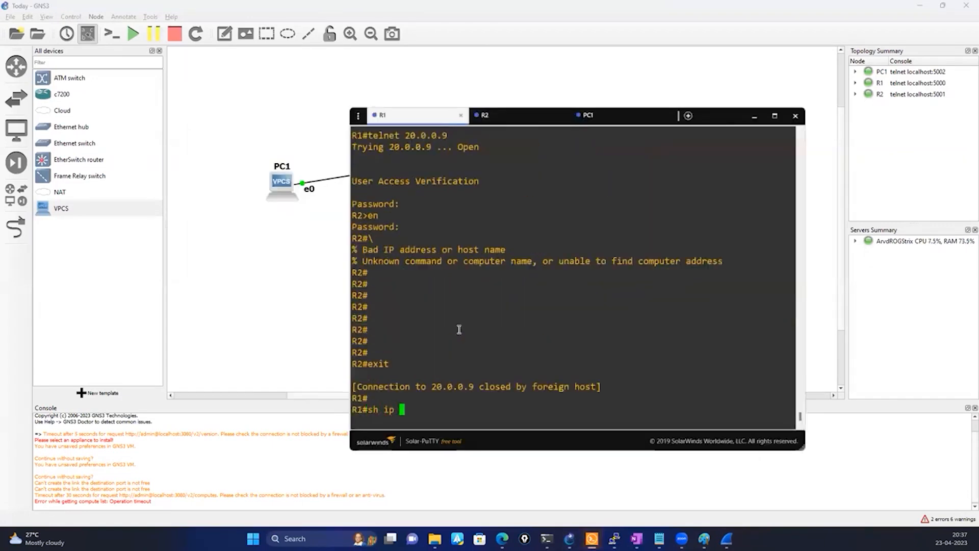
text(int)
key(Tab)
text(br)
key(Tab)
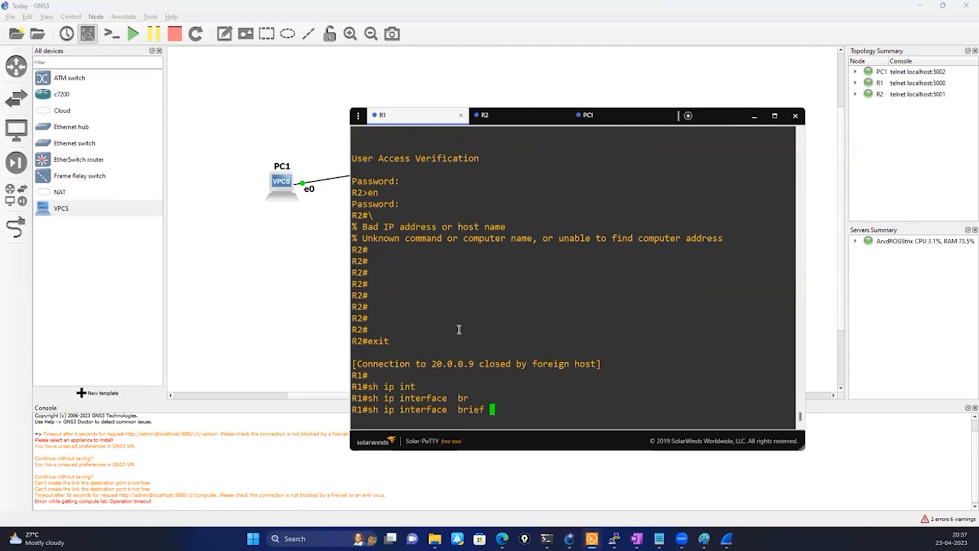
key(Return)
key(Return)
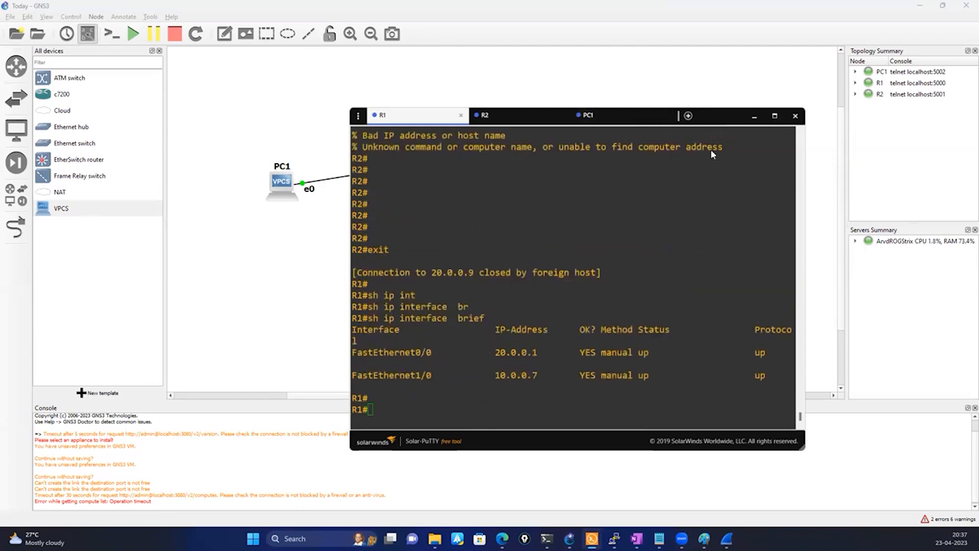
Step: Shift the console window and highlight the FastEthernet1/0 address in R1's interface list
drag(711, 116, 725, 89)
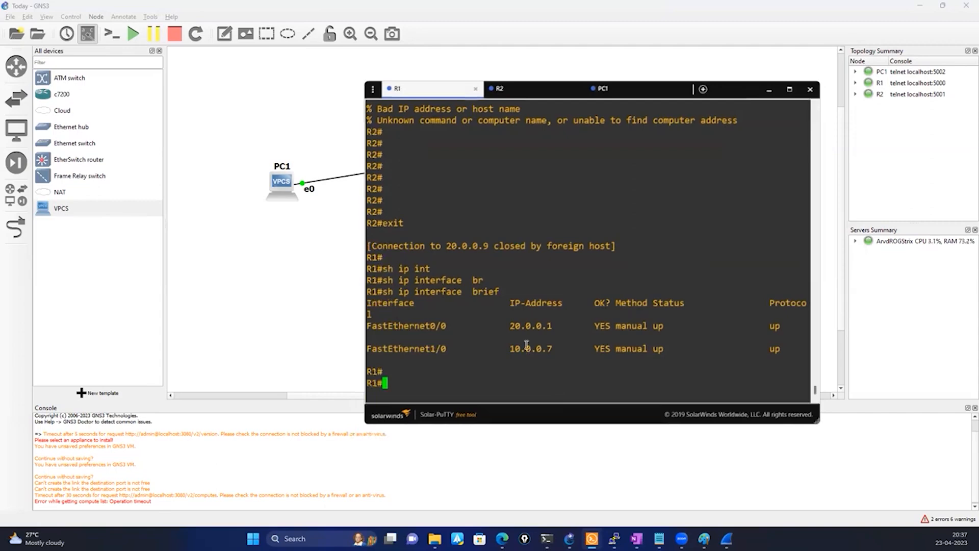
double_click(528, 346)
triple_click(440, 388)
click(452, 389)
double_click(529, 351)
Step: Move the console off the topology and stop the packet capture on the R1–R2 link
drag(719, 96, 655, 222)
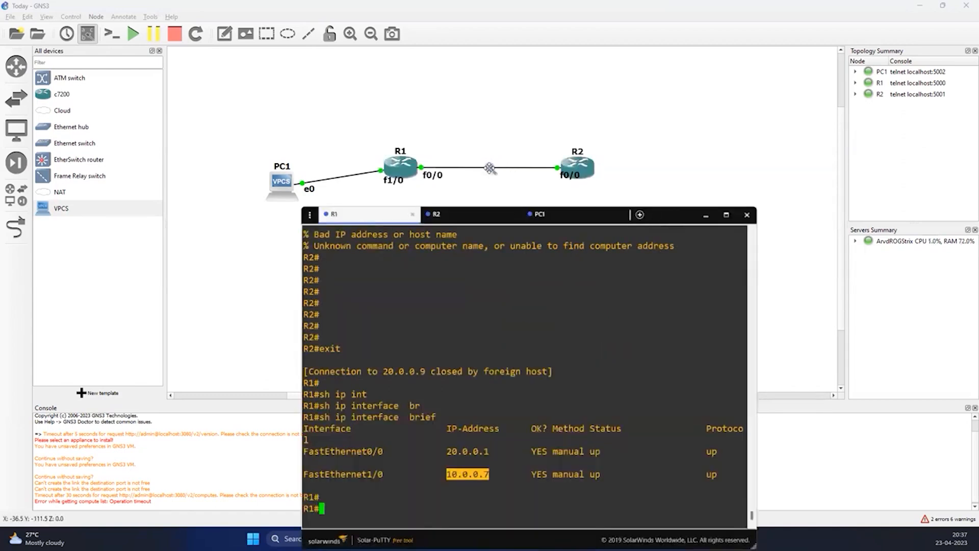
right_click(505, 167)
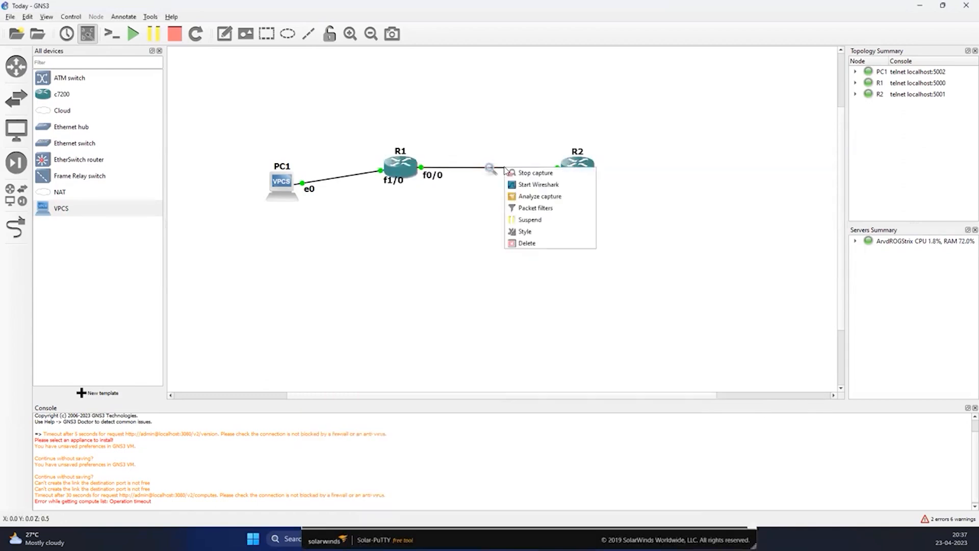
click(520, 173)
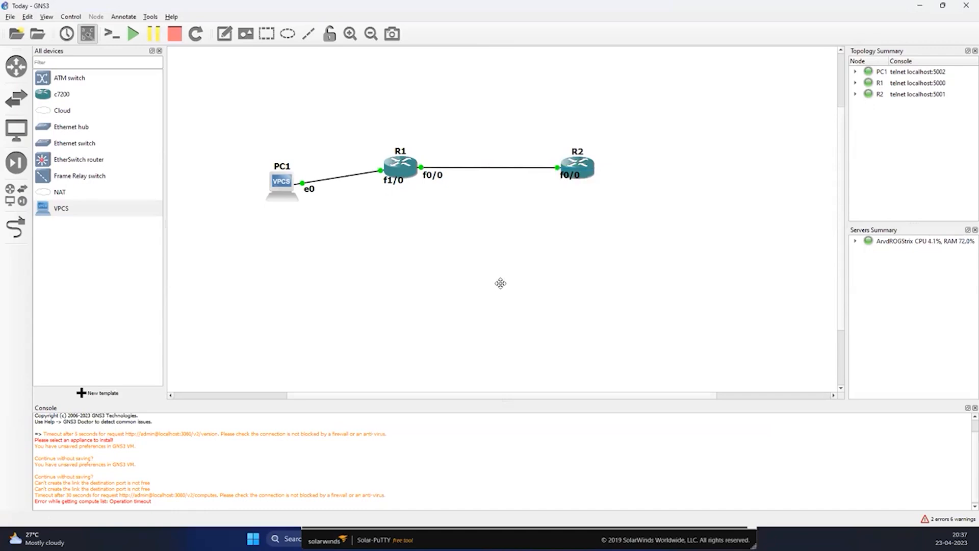
Step: Start a packet capture on the PC1–R1 link and open it in Wireshark
right_click(343, 178)
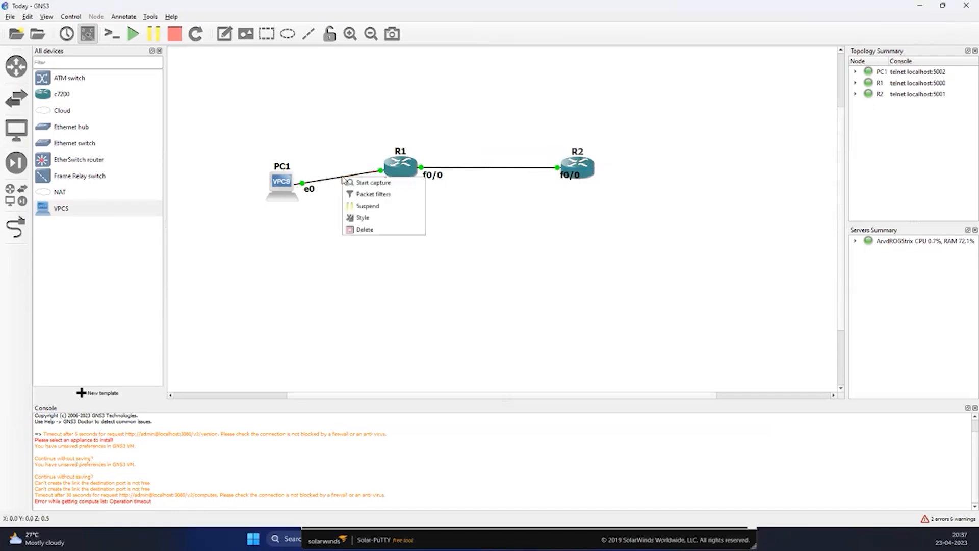
click(368, 187)
click(545, 286)
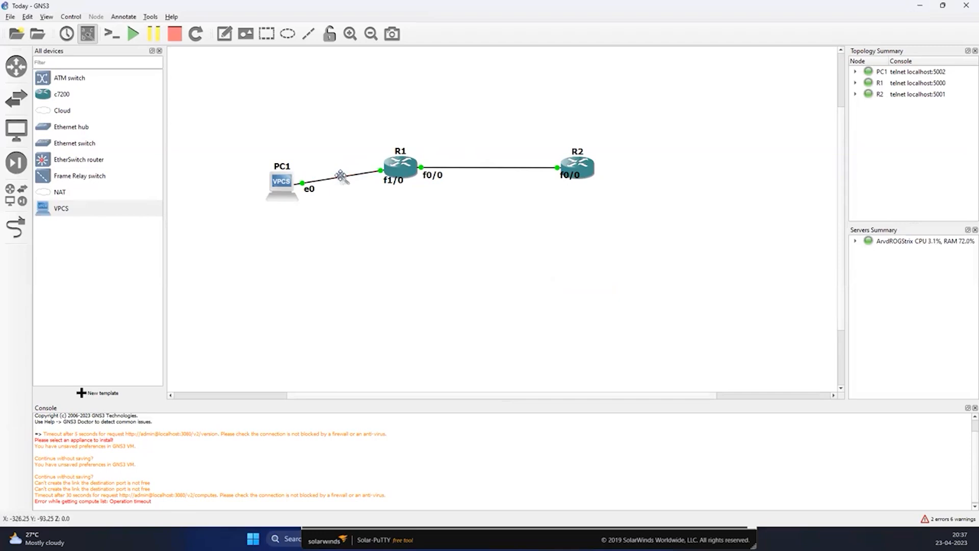
right_click(351, 177)
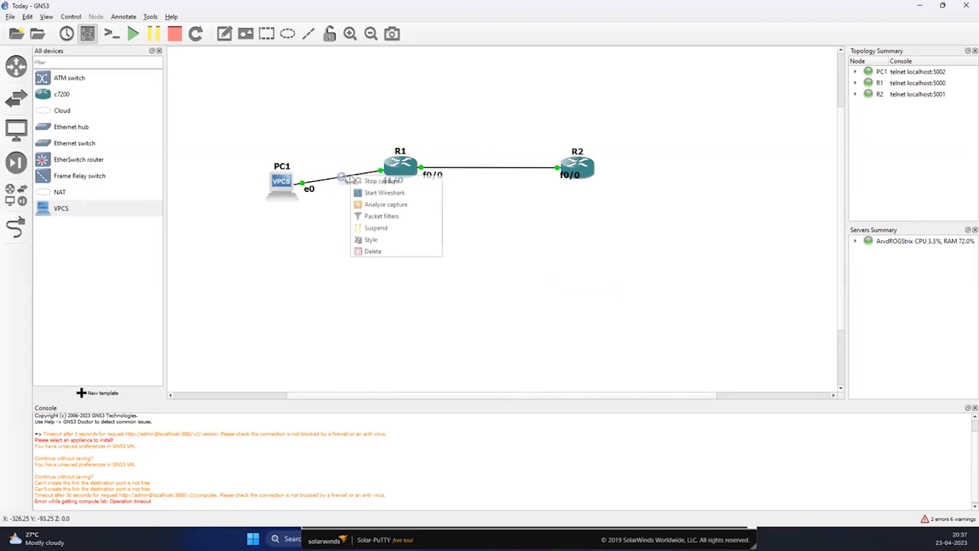
click(385, 193)
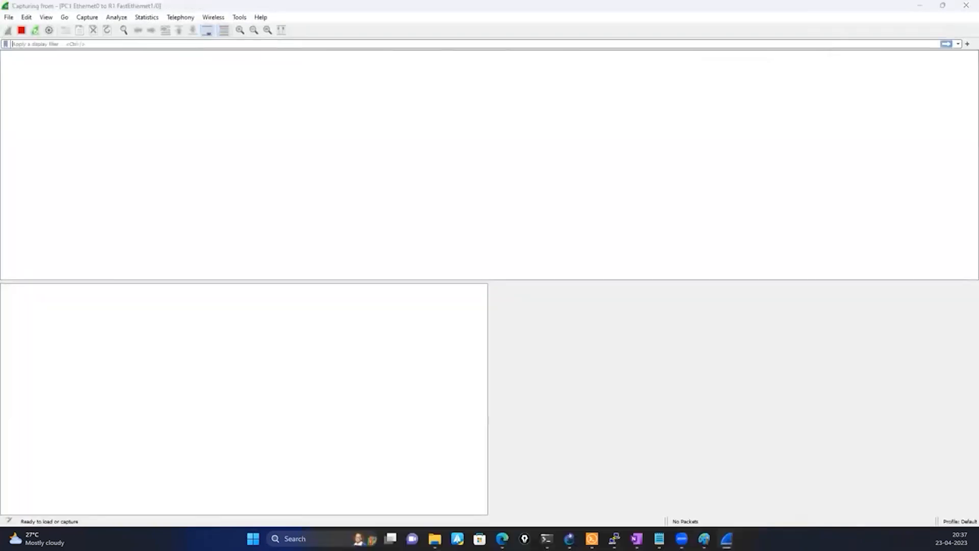
Step: Bring up the PC1–R1 capture as a smaller window and place it below the topology devices
mouse_move(727, 539)
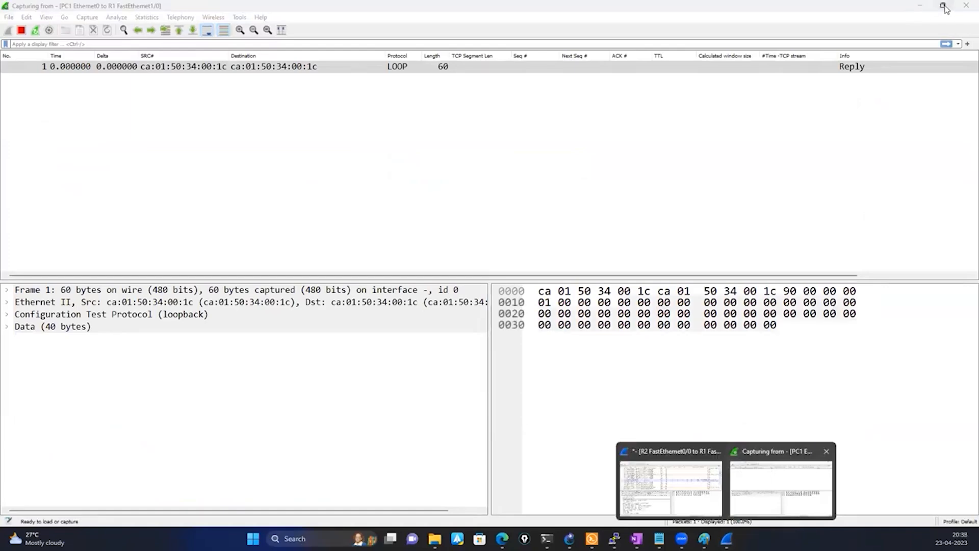
click(779, 474)
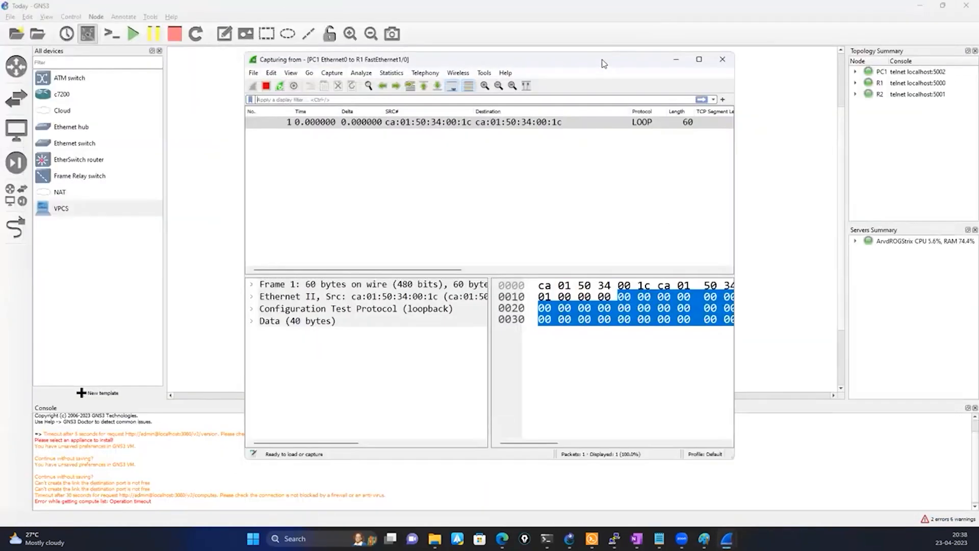
drag(604, 63, 279, 239)
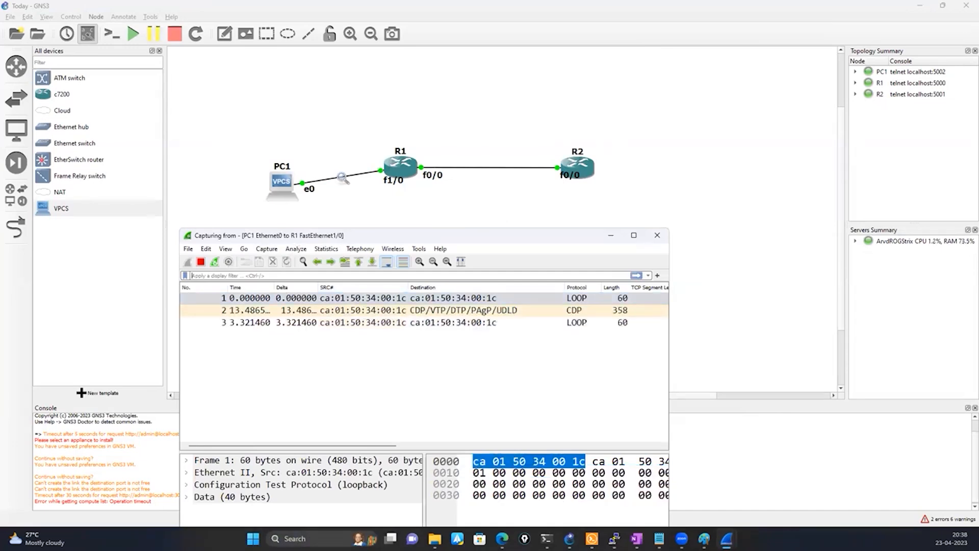
Step: Close the old R2–R1 Wireshark capture without saving its packets
mouse_move(727, 538)
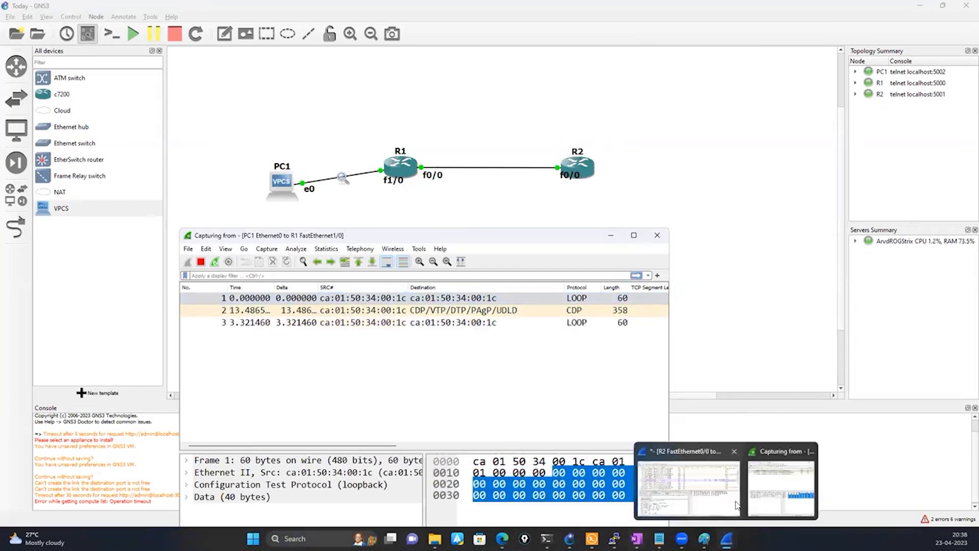
click(783, 489)
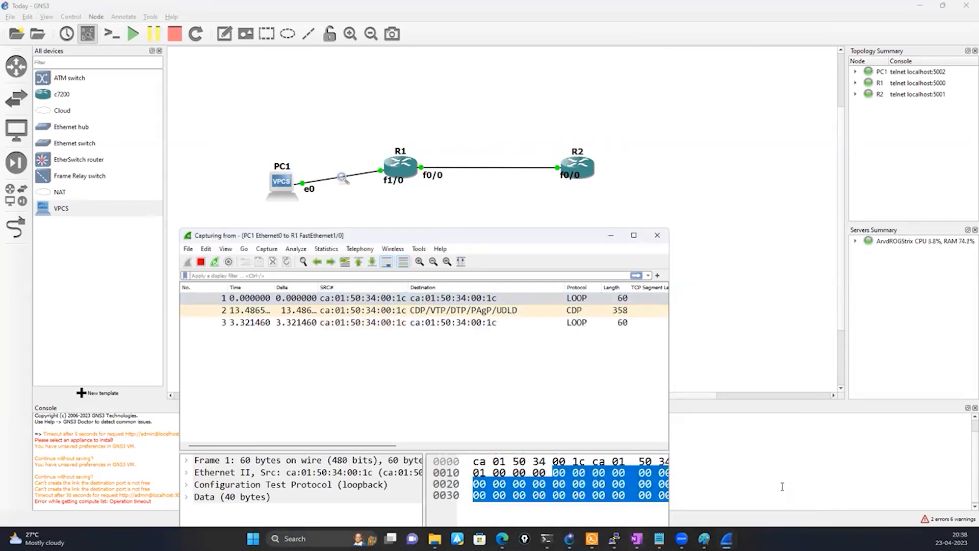
mouse_move(727, 538)
click(701, 499)
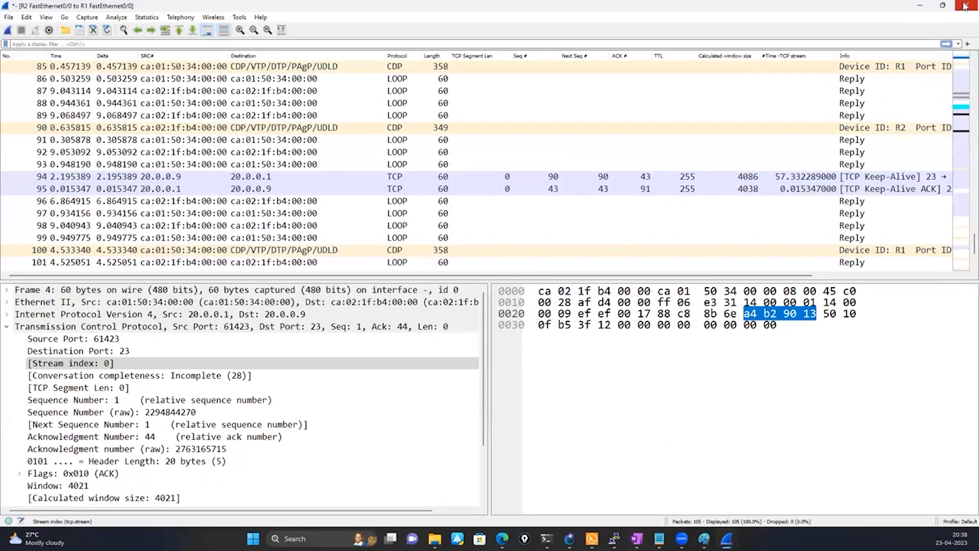
click(964, 6)
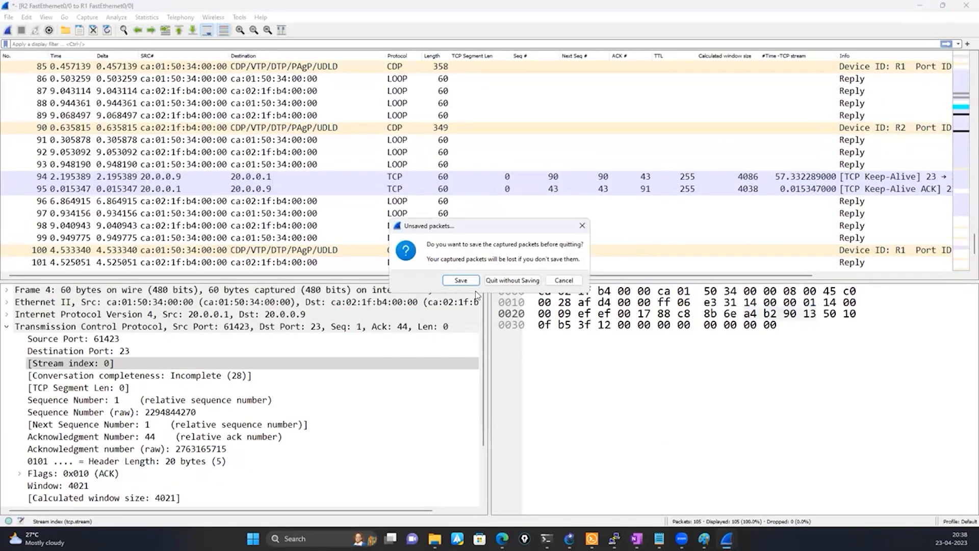
click(504, 282)
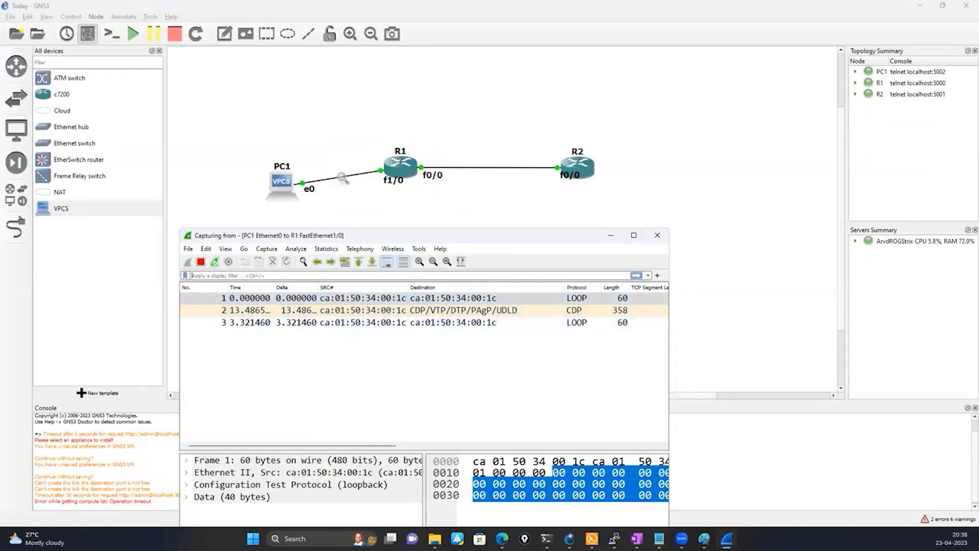
Step: Switch to the PC1 console in Solar-PuTTY and display its IP settings with "show ip"
click(591, 539)
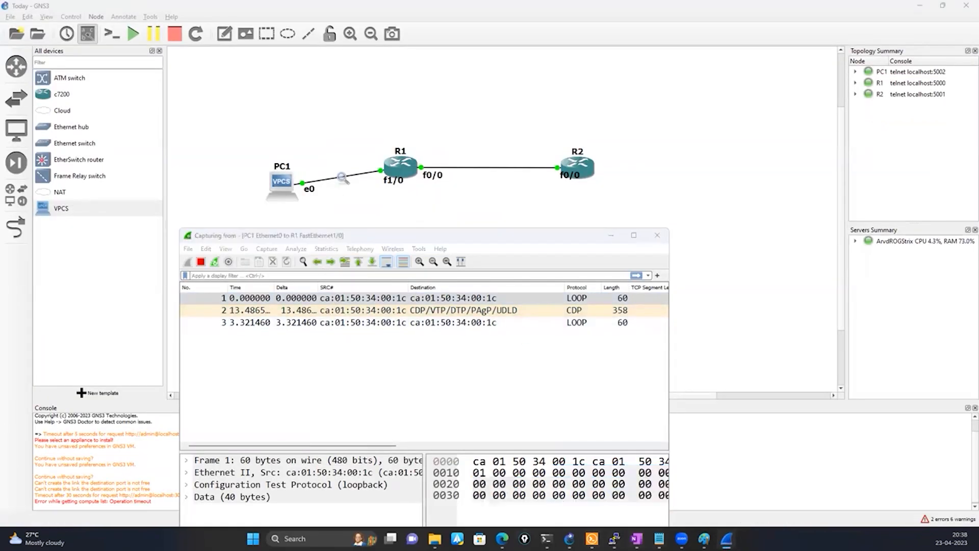
click(542, 215)
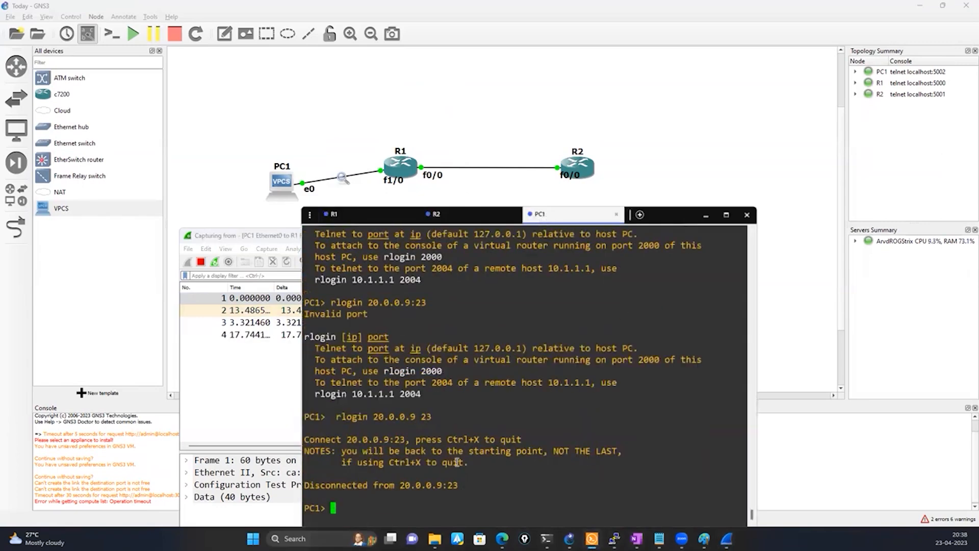
text(show ip)
key(Return)
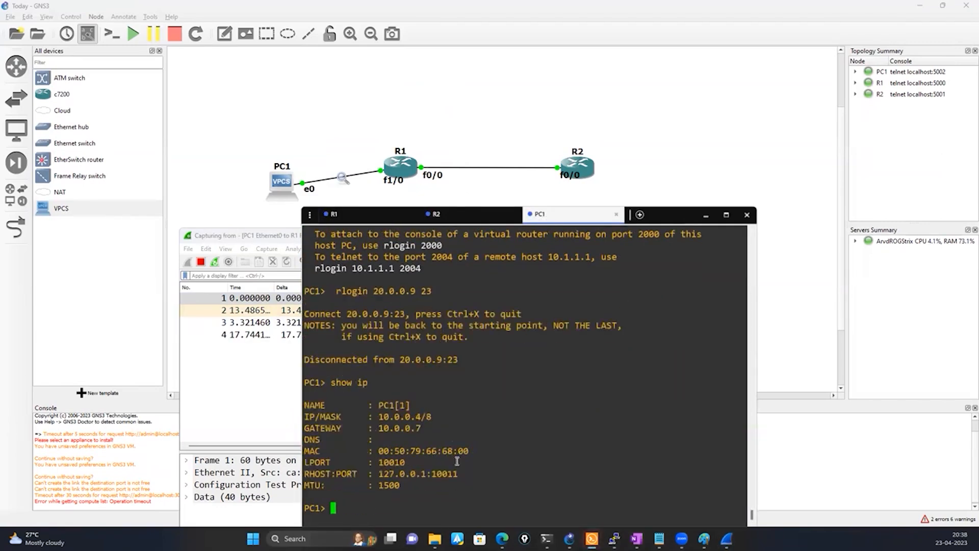
Step: Highlight PC1's IP/mask and gateway in turn and compare them with R1's interface addresses
double_click(391, 431)
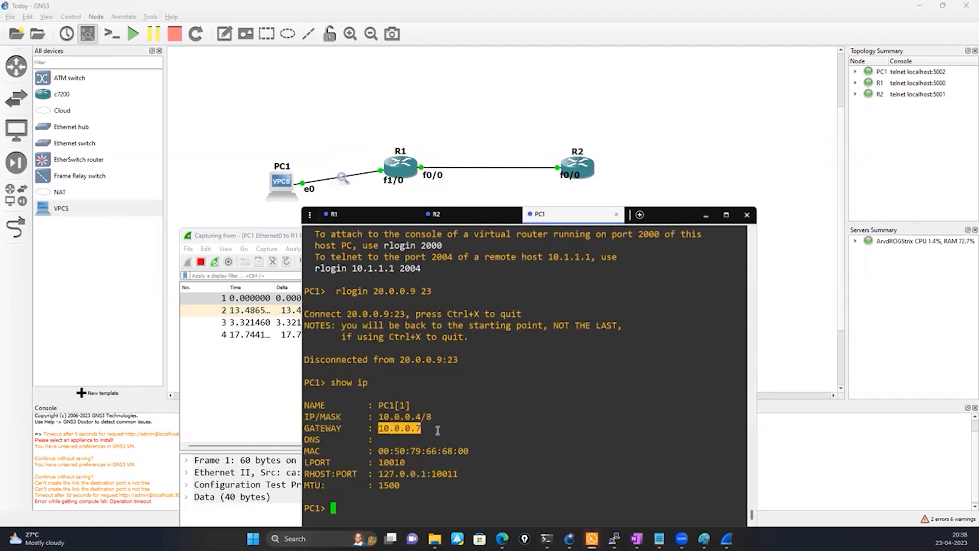
double_click(403, 417)
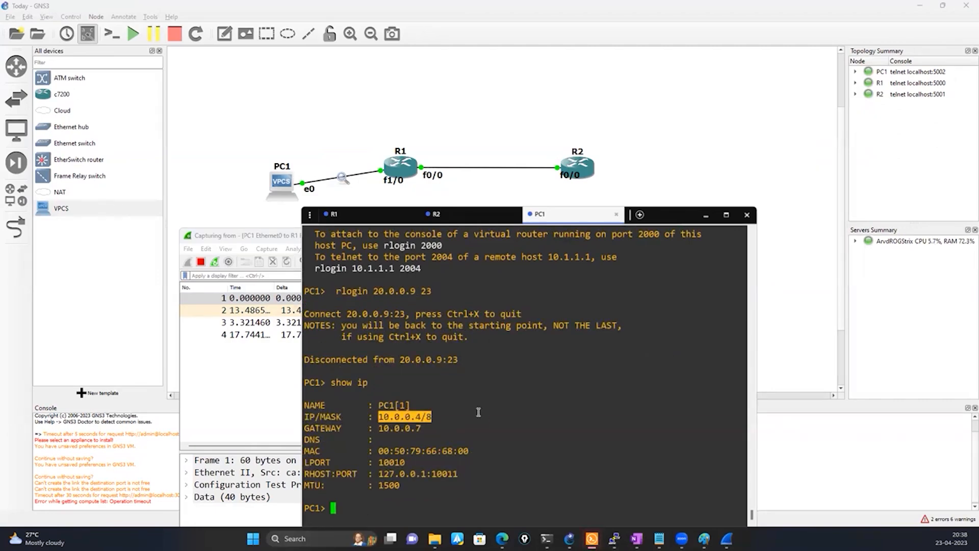
click(397, 427)
double_click(397, 414)
double_click(401, 430)
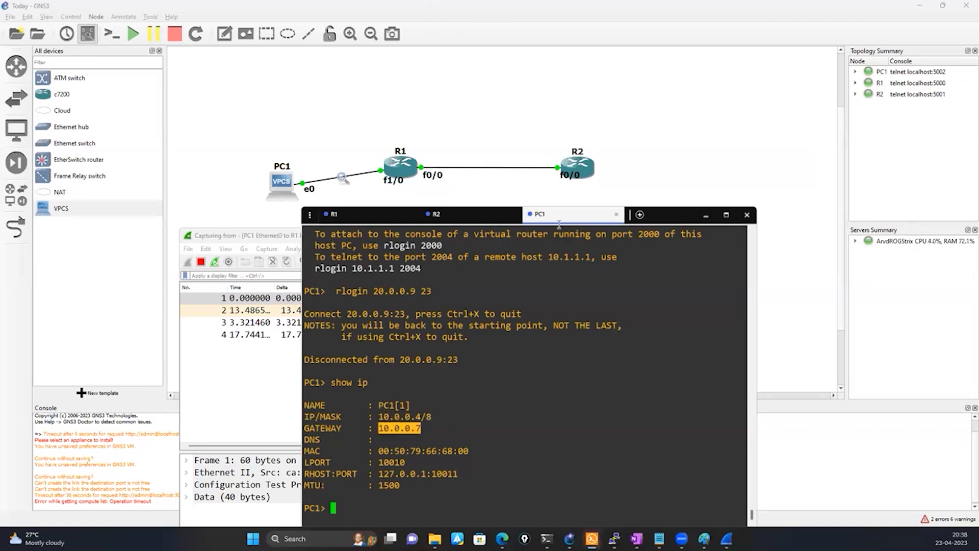
click(377, 221)
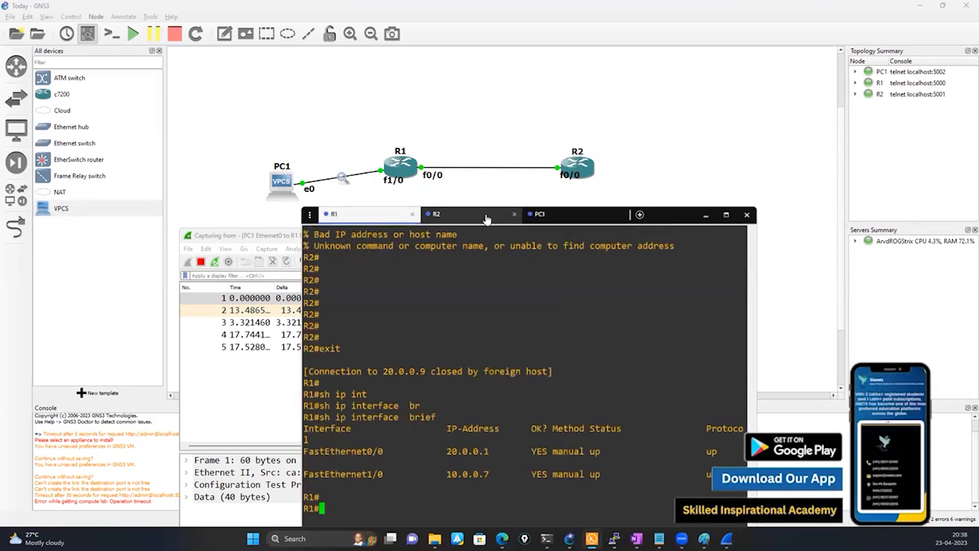
Step: In the PC1 console, display the usage help for the ip command with "ip ?"
click(556, 214)
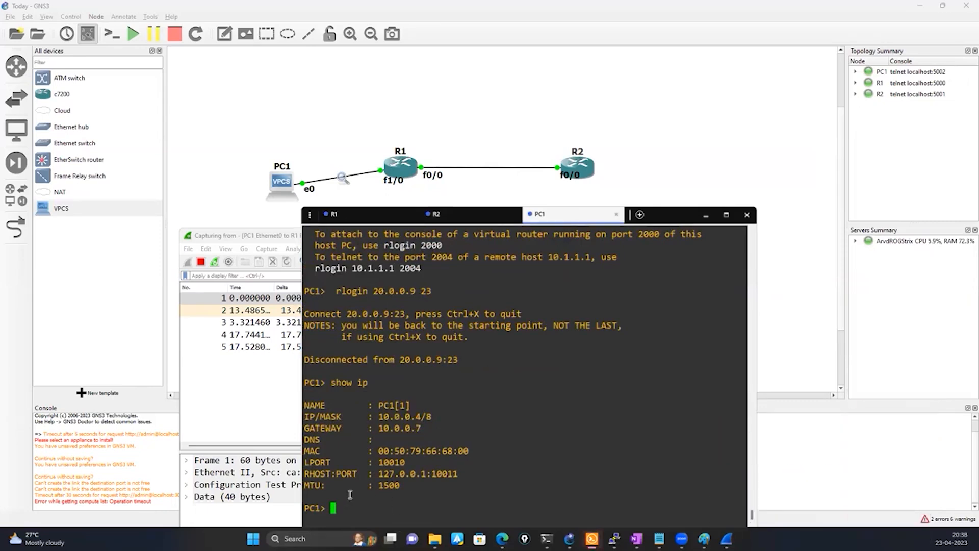
text(ip ?)
key(Return)
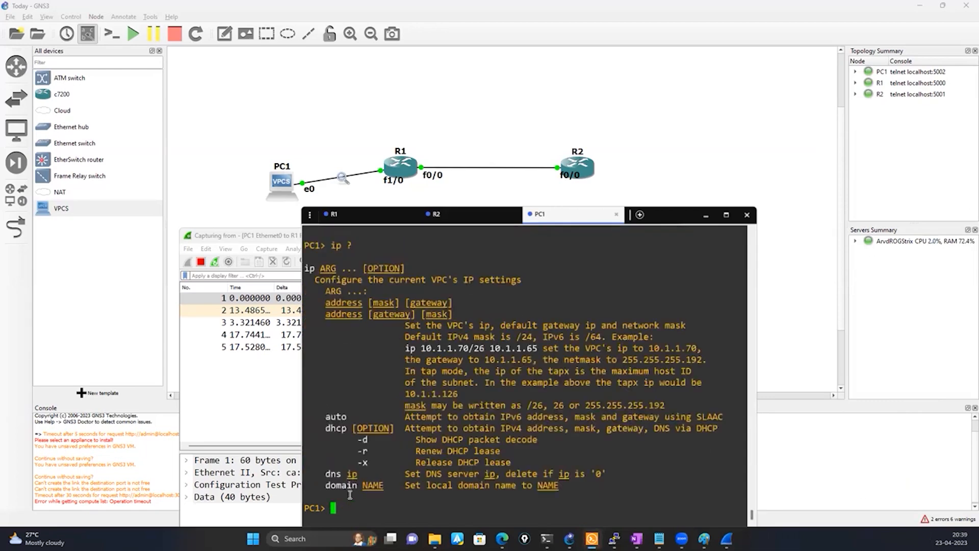
Step: Copy R1's FastEthernet1/0 address, try to configure PC1 with "ip 10.0.0.7/8 10.0.0.7", and return to the R1 console
click(347, 214)
double_click(464, 452)
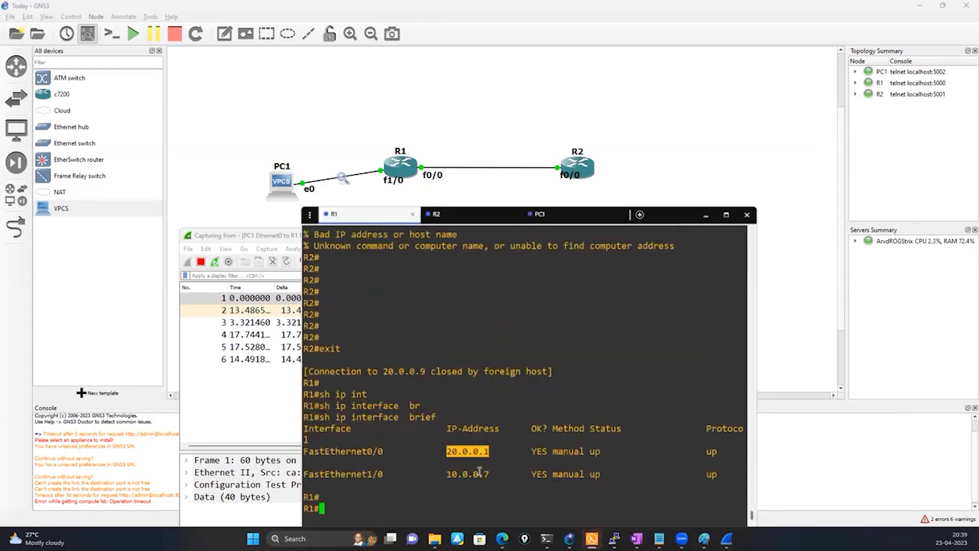
double_click(462, 474)
key(super+c)
click(540, 217)
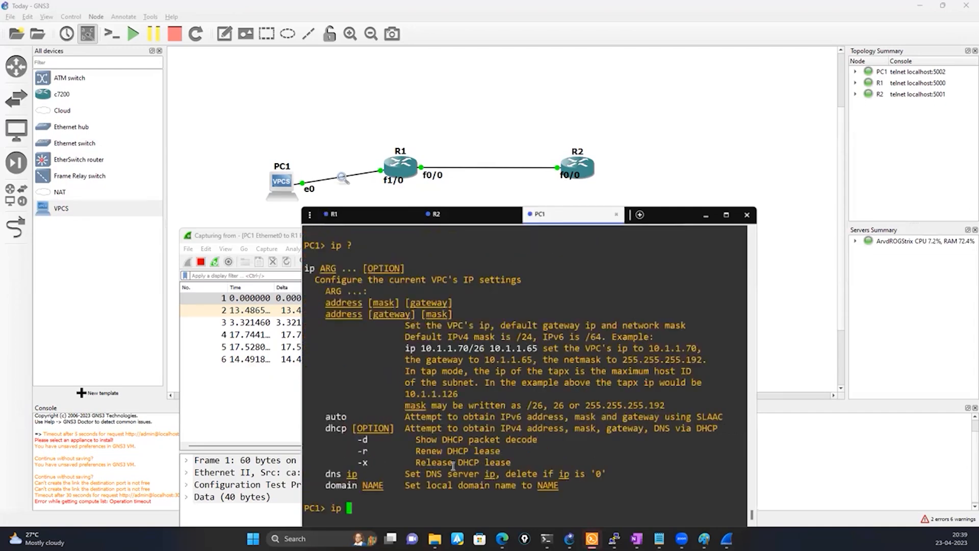
right_click(430, 474)
text(/8)
text(10.0.0.)
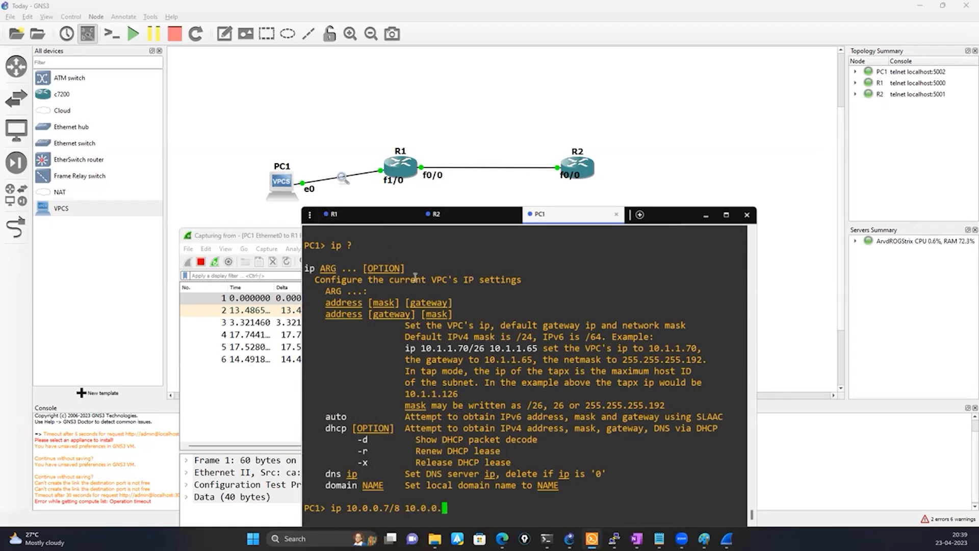
click(377, 223)
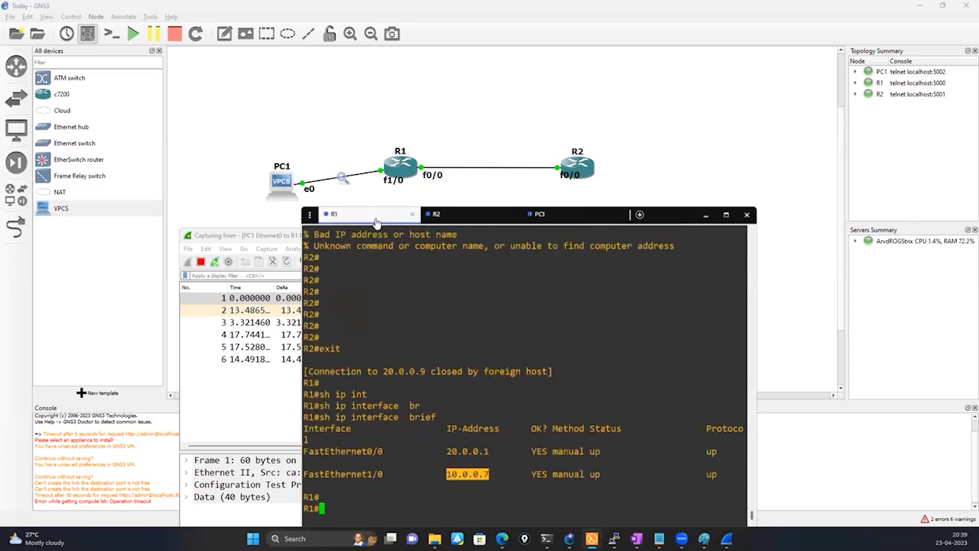
click(541, 219)
text(7/8 10.0.0.7)
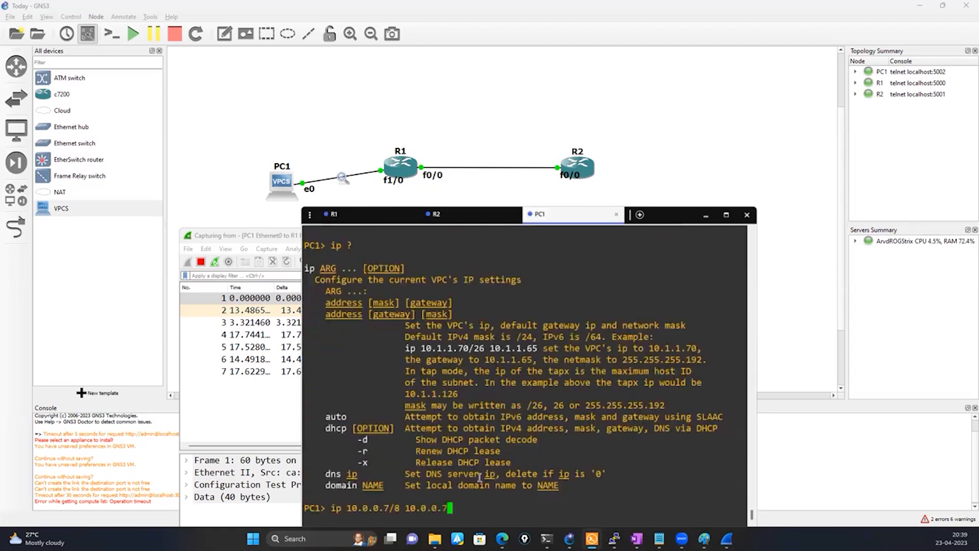
key(Return)
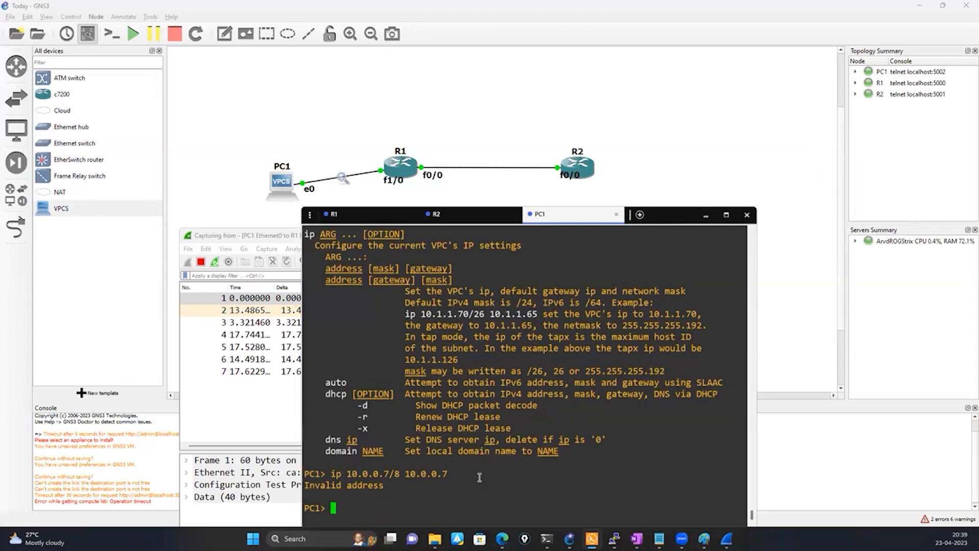
click(369, 218)
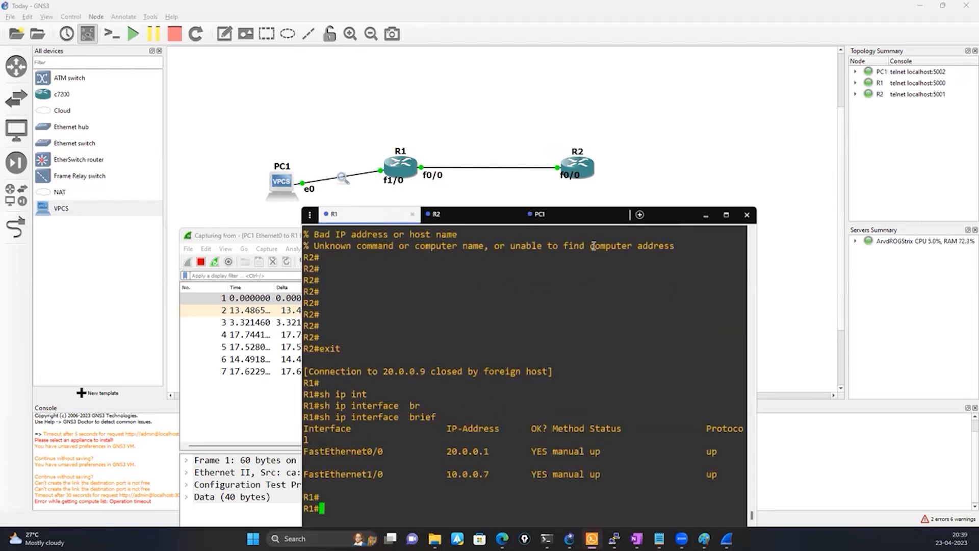
Step: Display PC1's IP settings with "show ip", highlight its IP/mask, and return to the R1 console
click(541, 217)
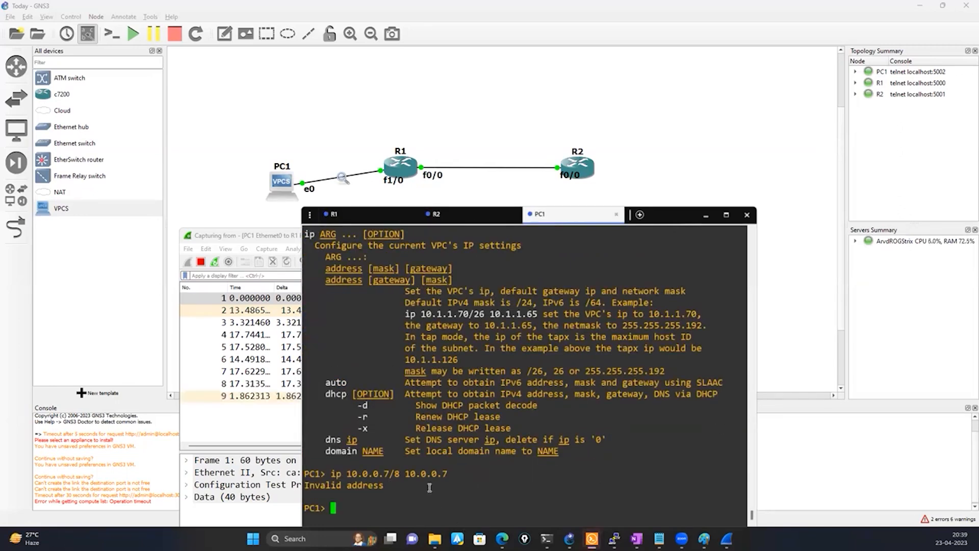
text(show ip)
key(Return)
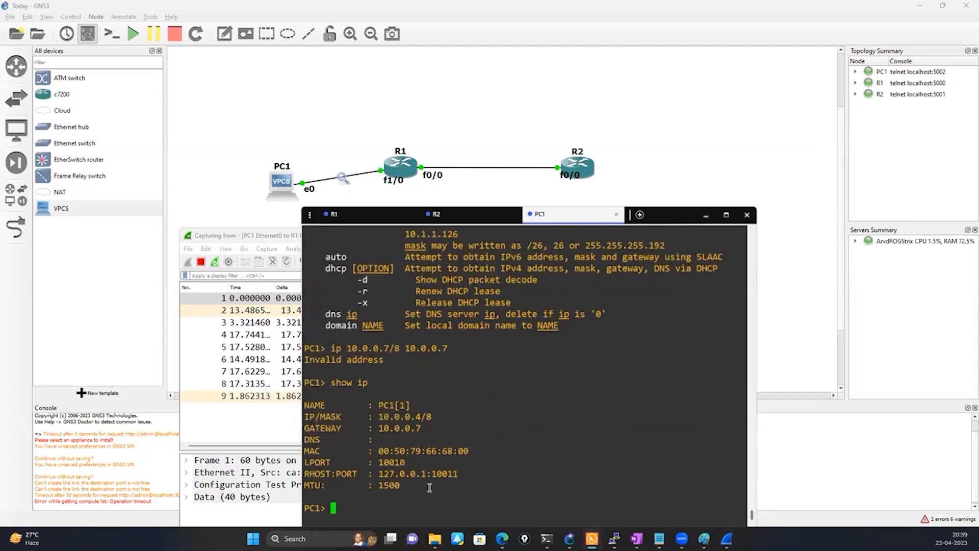
double_click(393, 415)
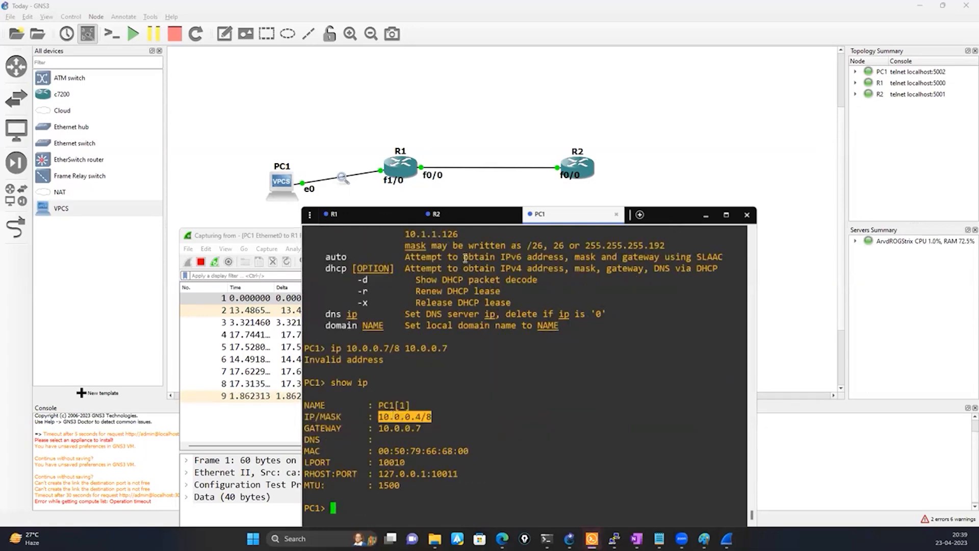
click(388, 217)
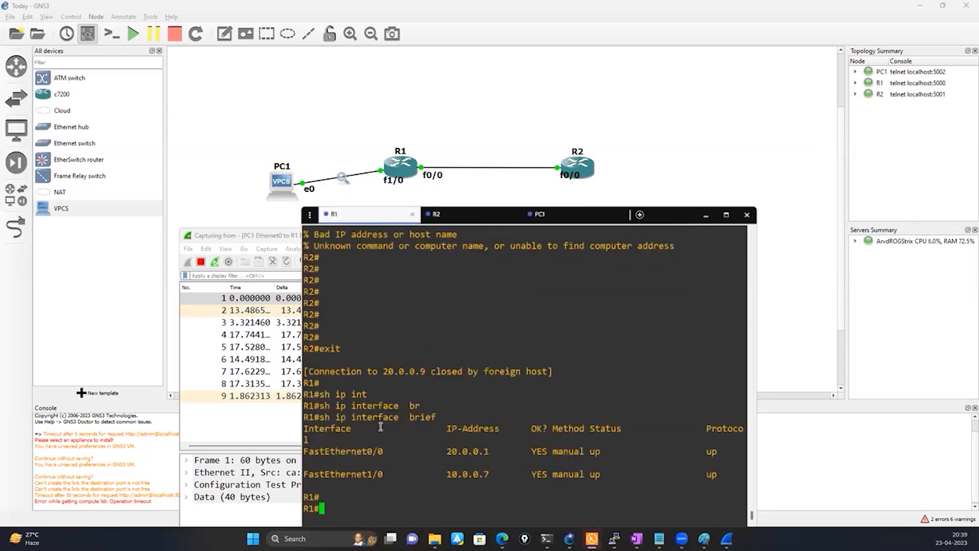
text(conf)
key(Tab)
key(Return)
key(Return)
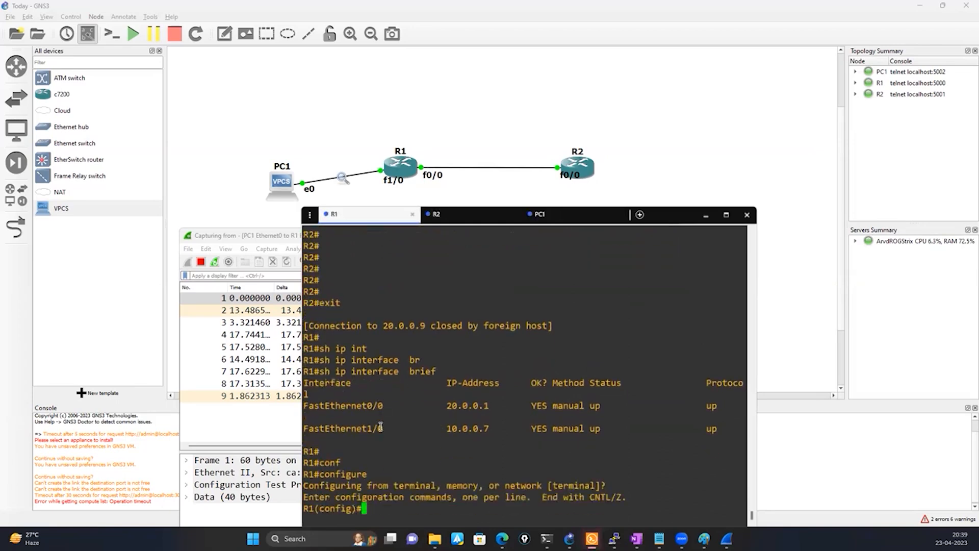
text(int)
key(Tab)
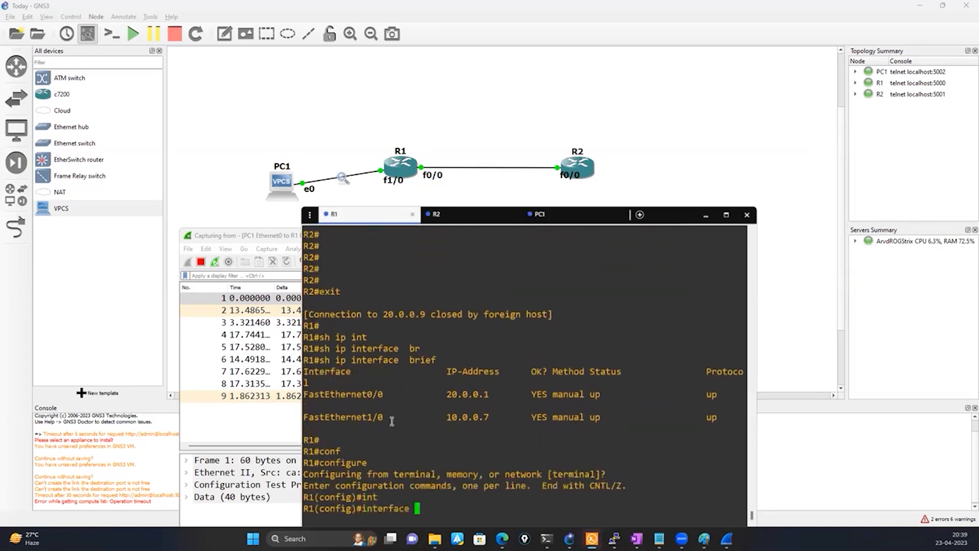
double_click(341, 417)
right_click(495, 376)
key(Return)
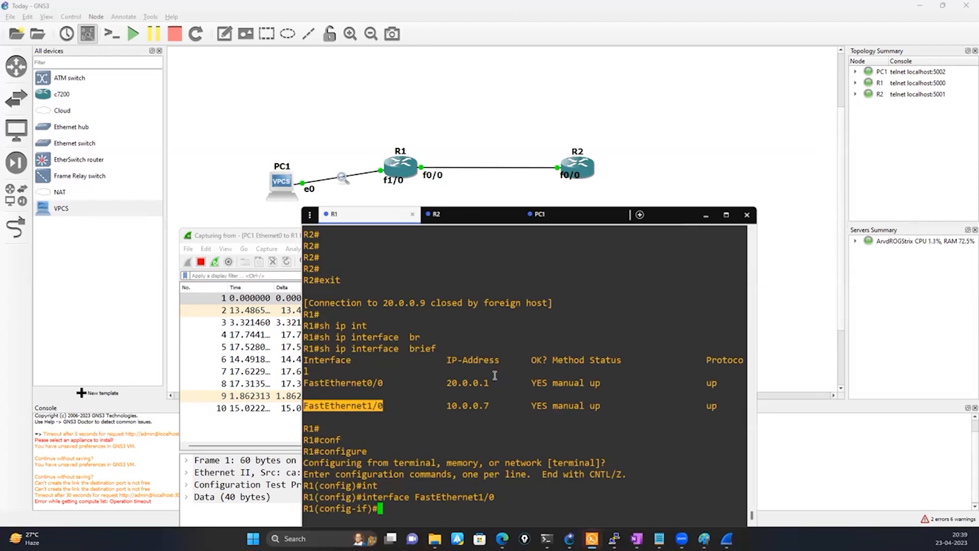
text(ip add)
key(Tab)
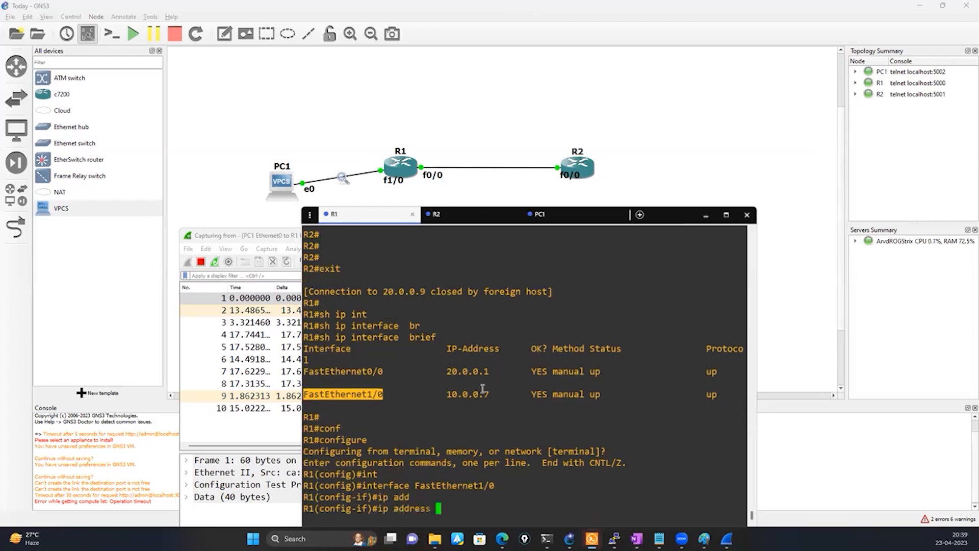
double_click(482, 394)
right_click(505, 465)
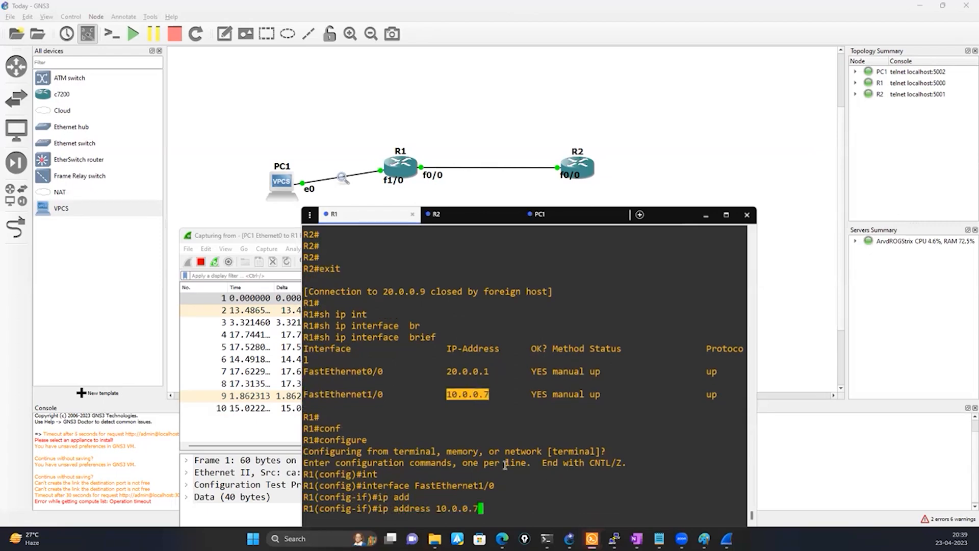
key(BackSpace)
text(4 255.0.0.)
key(BackSpace)
key(BackSpace)
key(BackSpace)
key(BackSpace)
key(BackSpace)
key(BackSpace)
key(BackSpace)
key(BackSpace)
key(BackSpace)
key(BackSpace)
key(BackSpace)
key(BackSpace)
key(BackSpace)
key(BackSpace)
key(BackSpace)
key(BackSpace)
key(BackSpace)
key(BackSpace)
key(BackSpace)
key(BackSpace)
key(BackSpace)
key(BackSpace)
key(BackSpace)
key(BackSpace)
key(BackSpace)
key(BackSpace)
key(BackSpace)
key(BackSpace)
text(exit)
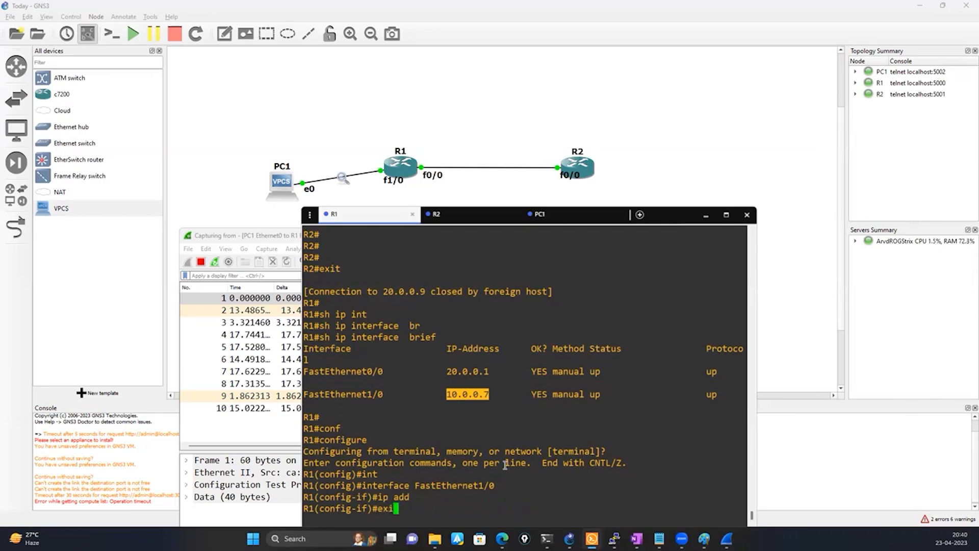
key(Return)
key(Return)
text(exit)
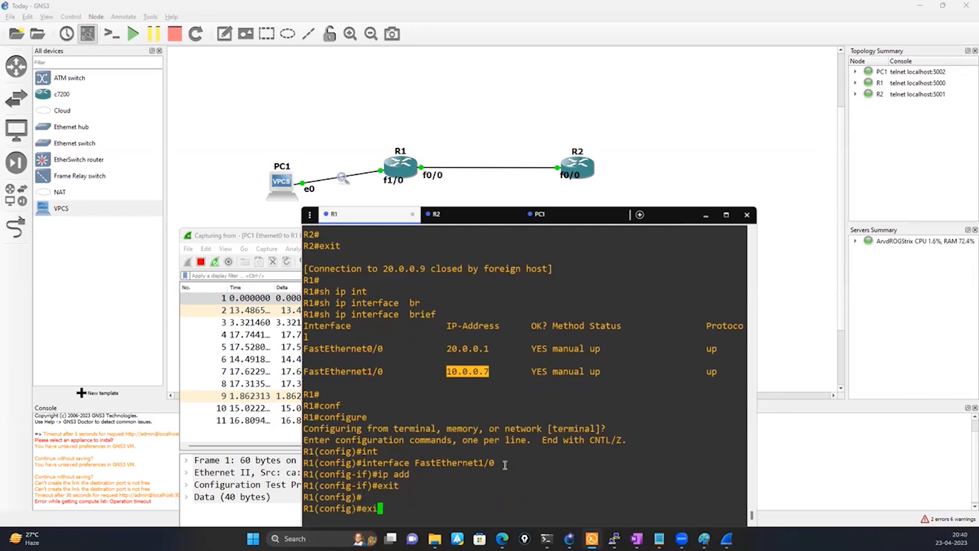
key(Return)
key(Return)
Step: Display R1's running configuration for its PC1-facing interface with "show running-config interface FastEthernet1/0"
text(sh)
key(Tab)
text(o run)
key(Return)
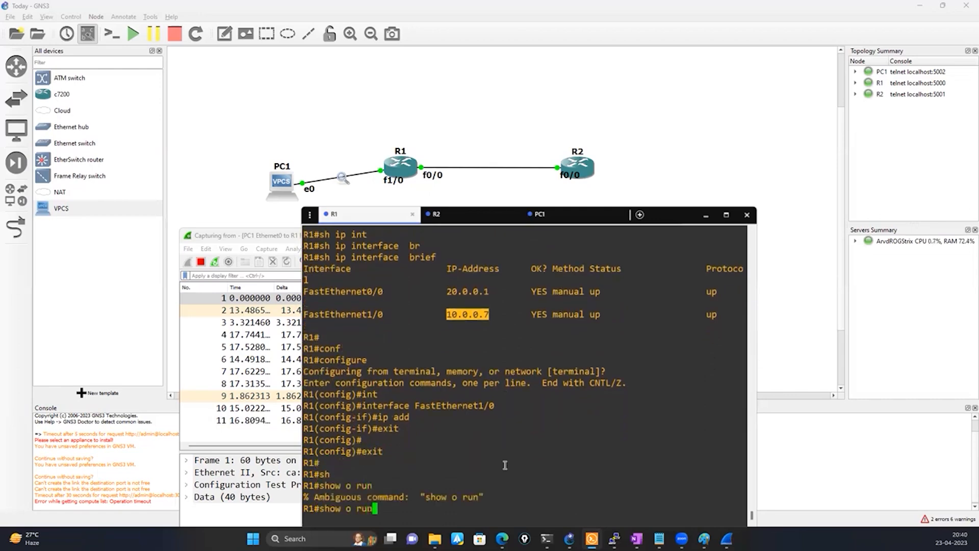
key(BackSpace)
key(BackSpace)
key(BackSpace)
key(BackSpace)
key(BackSpace)
text(run)
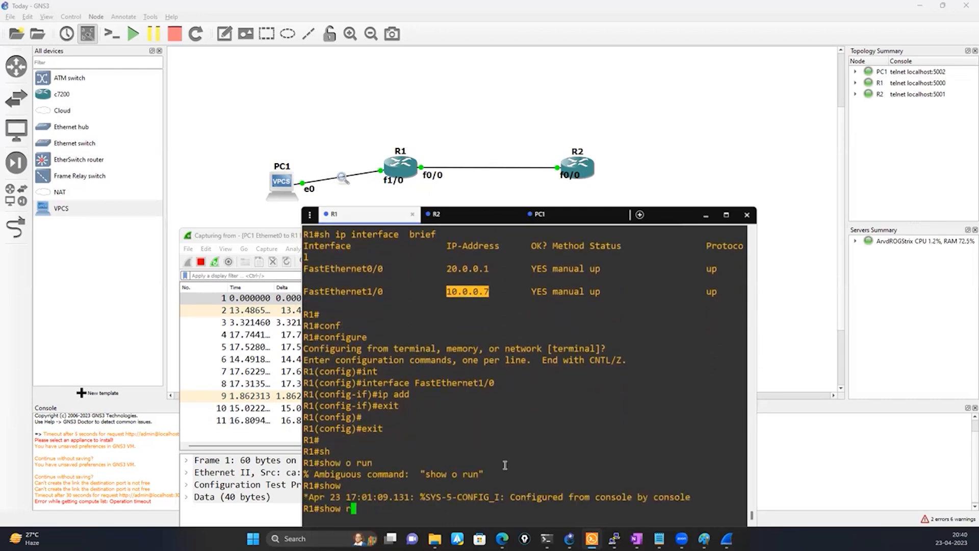
key(Tab)
text(in)
key(Tab)
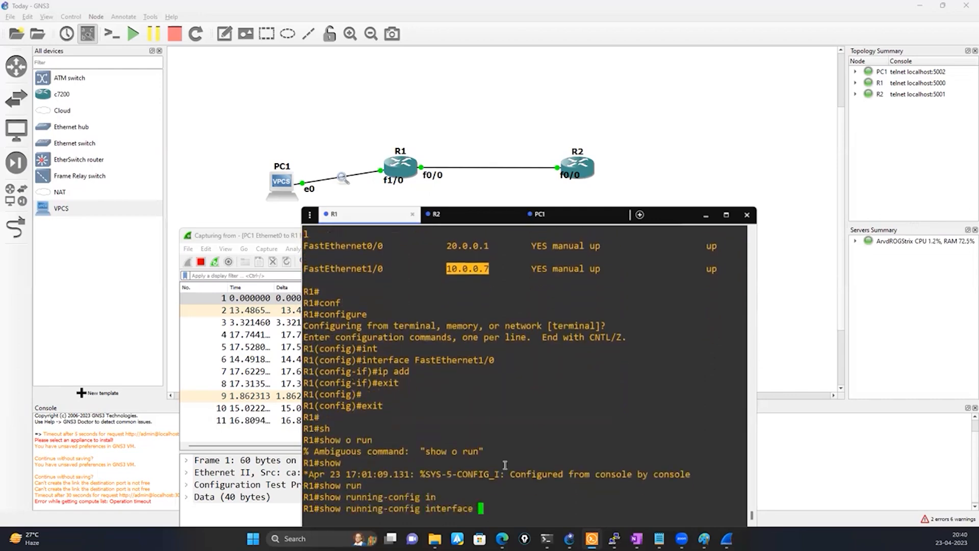
double_click(449, 360)
right_click(620, 367)
key(Return)
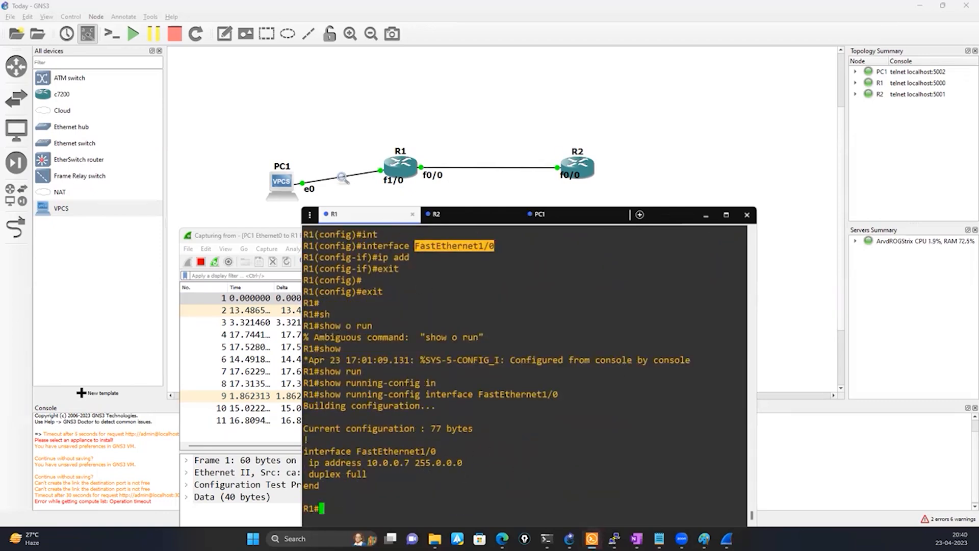
Step: Enter configuration mode on R1 and open interface FastEthernet1/0 for configuration
text(conf)
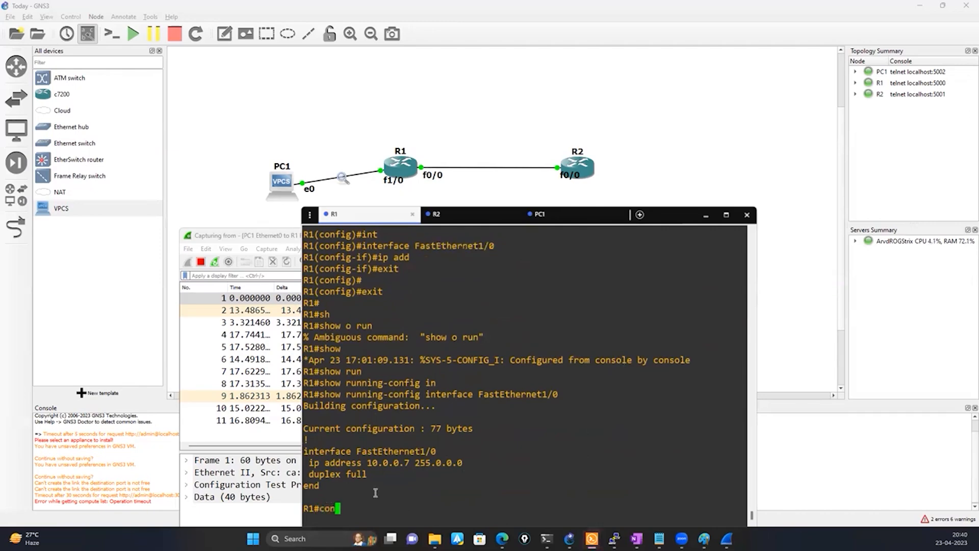
key(Tab)
key(Return)
key(Return)
text(int)
key(Tab)
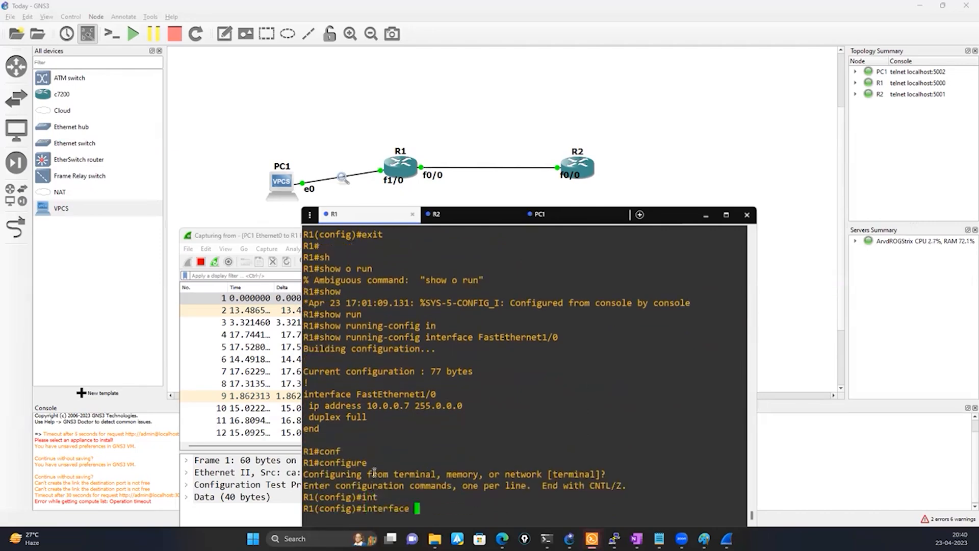
double_click(399, 395)
text(FastEthernet1/0)
key(Return)
text(\)
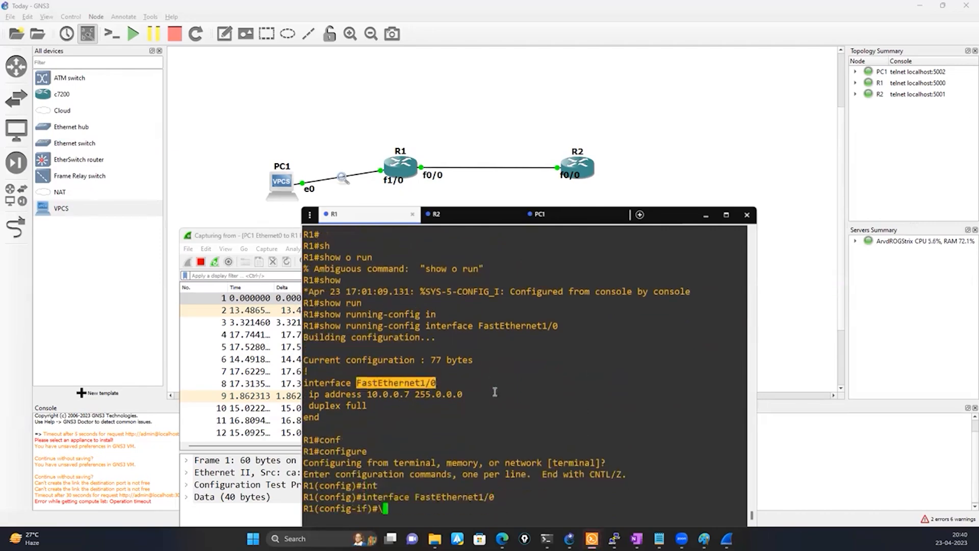
key(BackSpace)
Step: Set the interface's IP address to 10.0.0.4 with mask 255.0.0.0 and exit to R1's privileged prompt
text(ip add)
key(Tab)
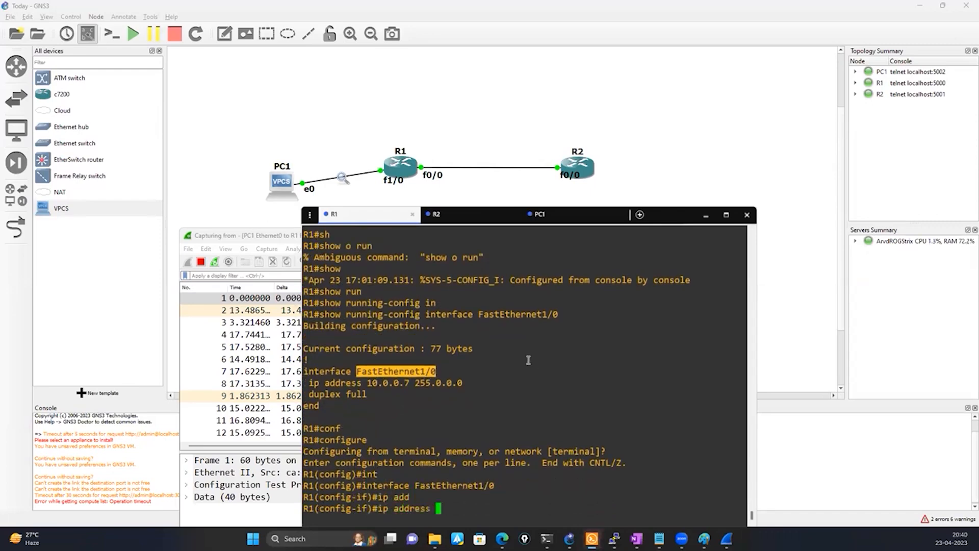
double_click(388, 382)
text(10.0.0.7)
key(Delete)
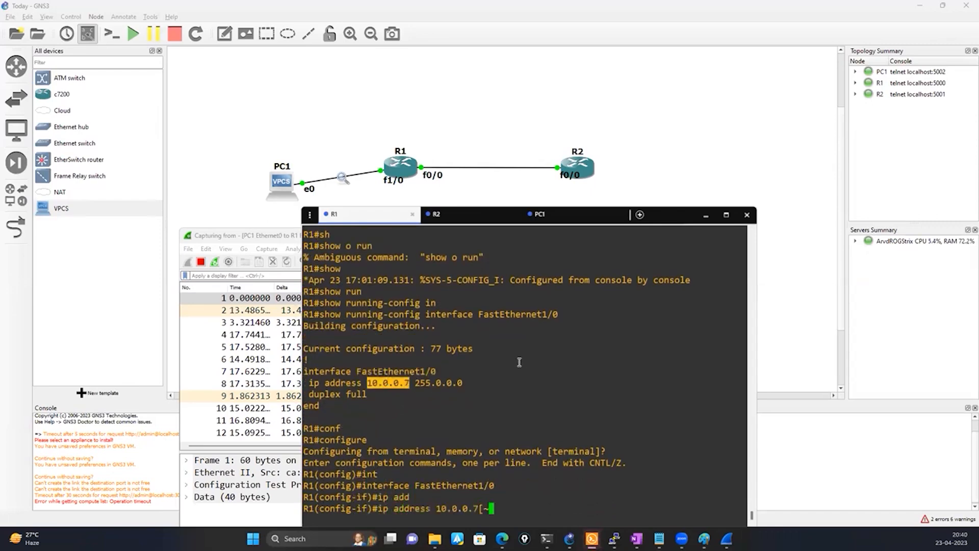
key(BackSpace)
key(BackSpace)
key(BackSpace)
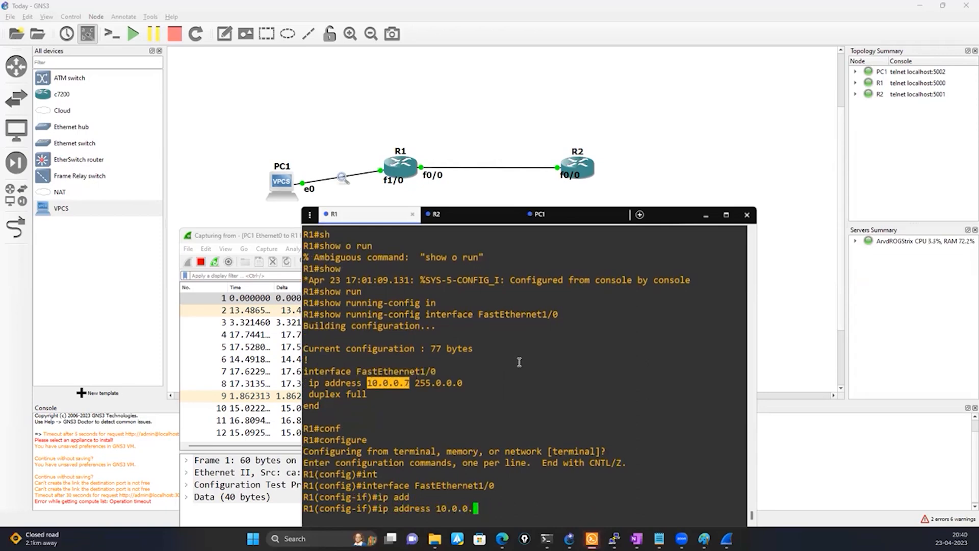
text(4)
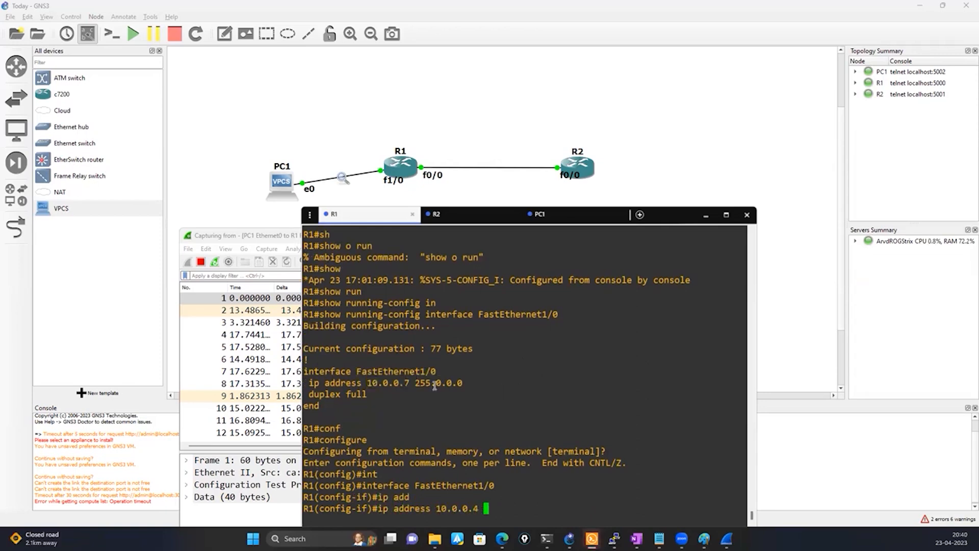
double_click(434, 383)
right_click(519, 378)
key(Return)
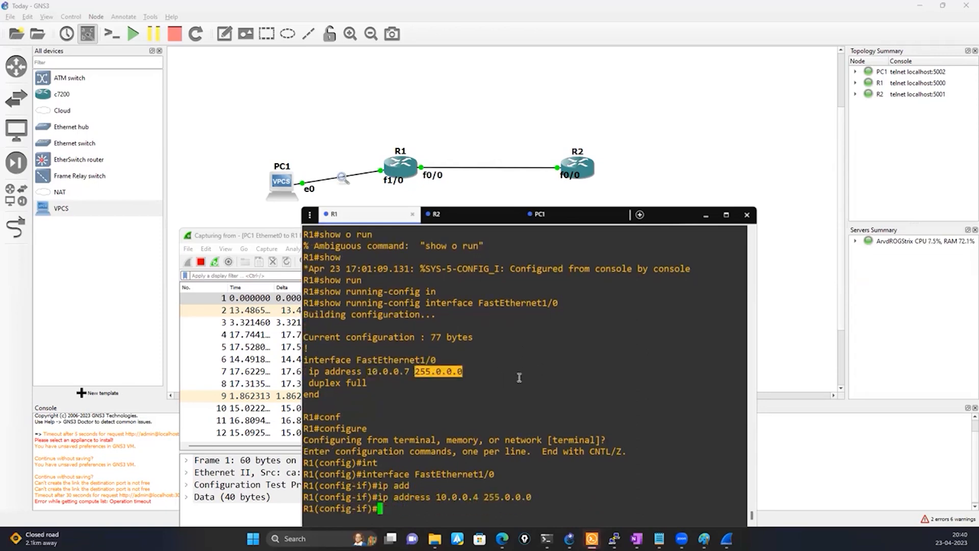
text(exit)
key(Return)
key(Return)
key(Return)
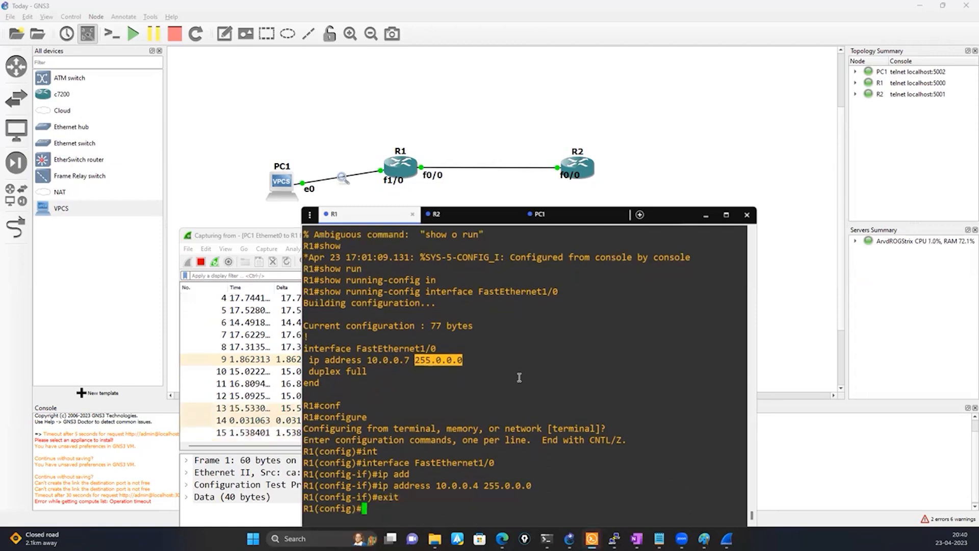
text(exit)
key(Return)
key(Return)
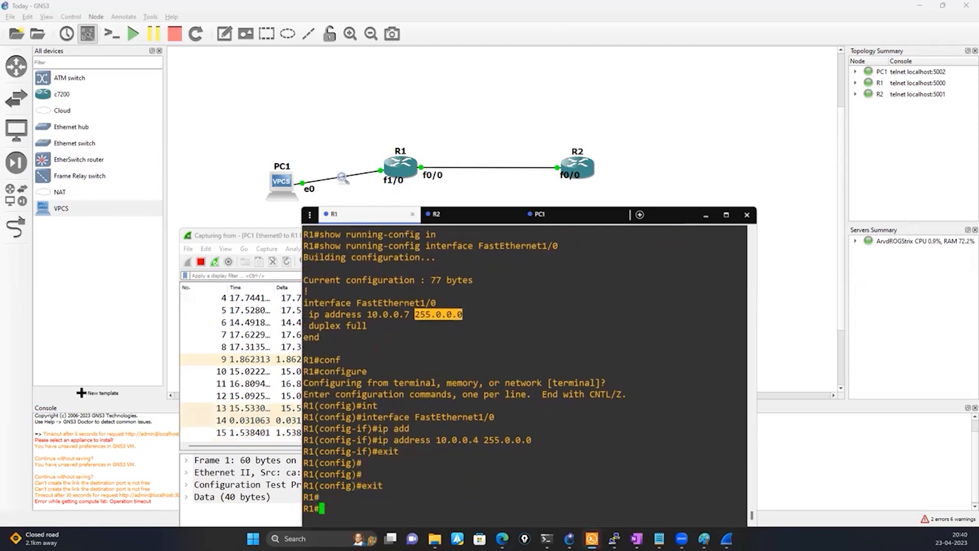
Step: Switch to the Wireshark capture, maximize it, and select the first gratuitous ARP packet for 10.0.0.4 to inspect its details
click(726, 539)
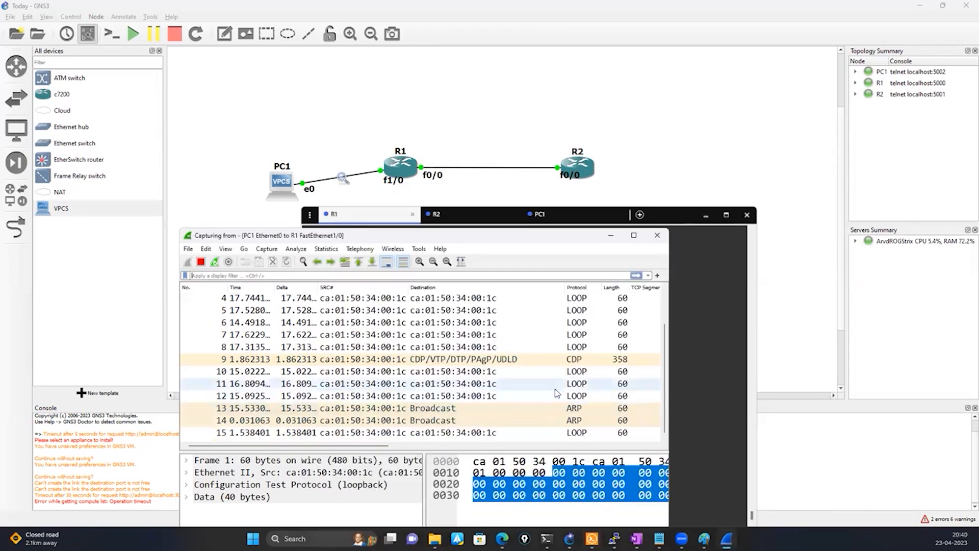
click(634, 235)
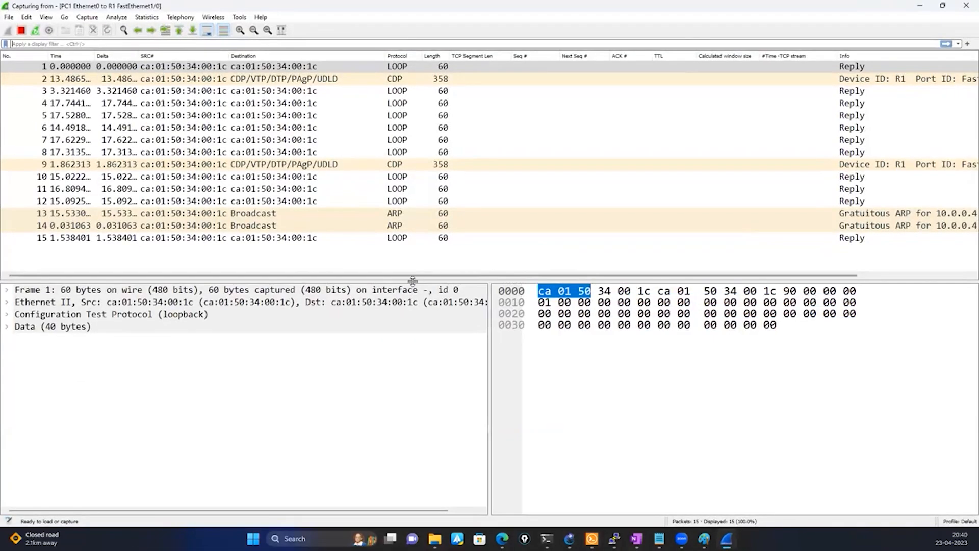
drag(459, 278, 696, 301)
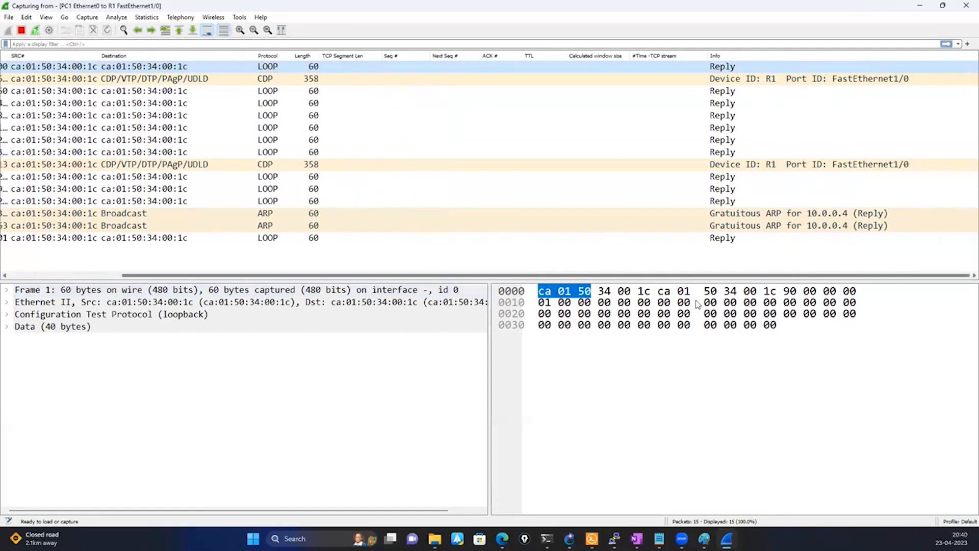
click(697, 305)
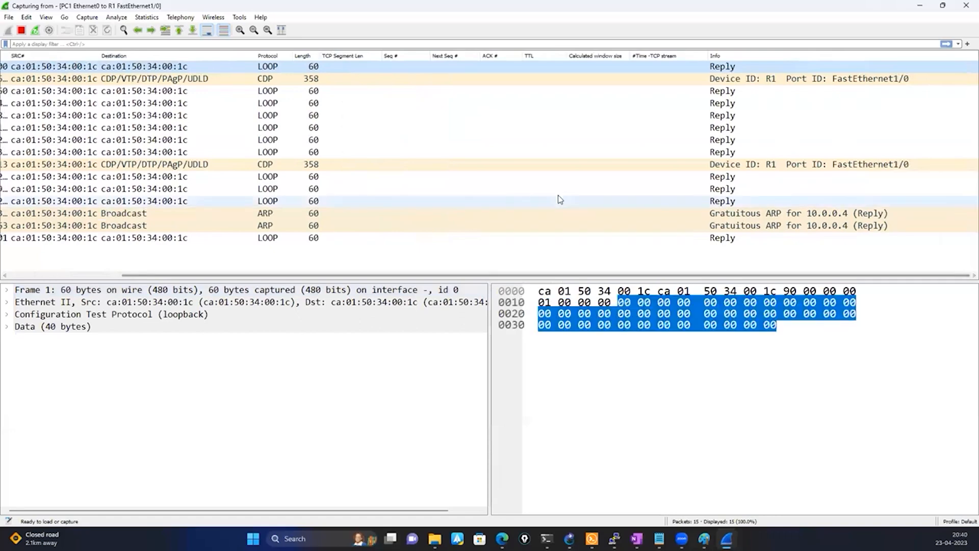
click(472, 219)
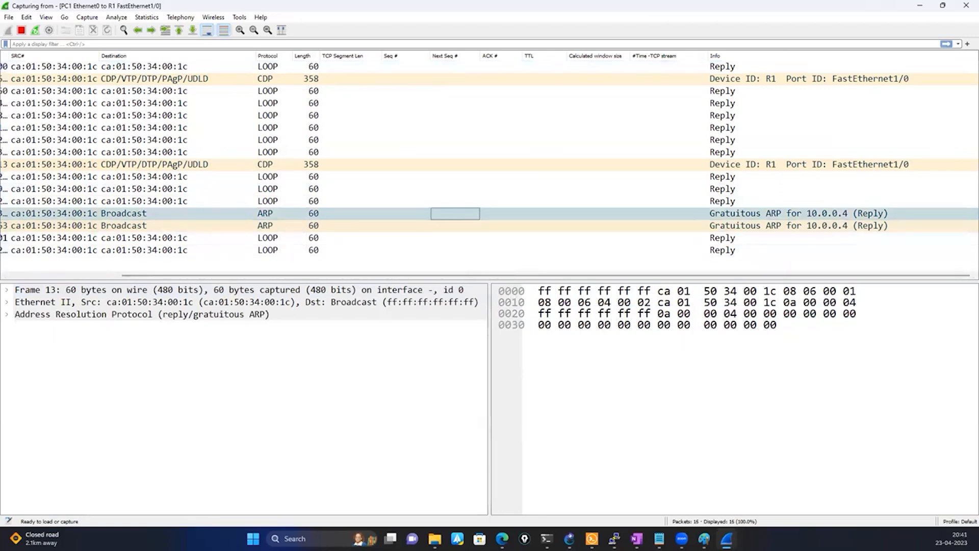
Step: Switch to the PC1 console in Solar-PuTTY and ping 10.0.0.4
mouse_move(592, 539)
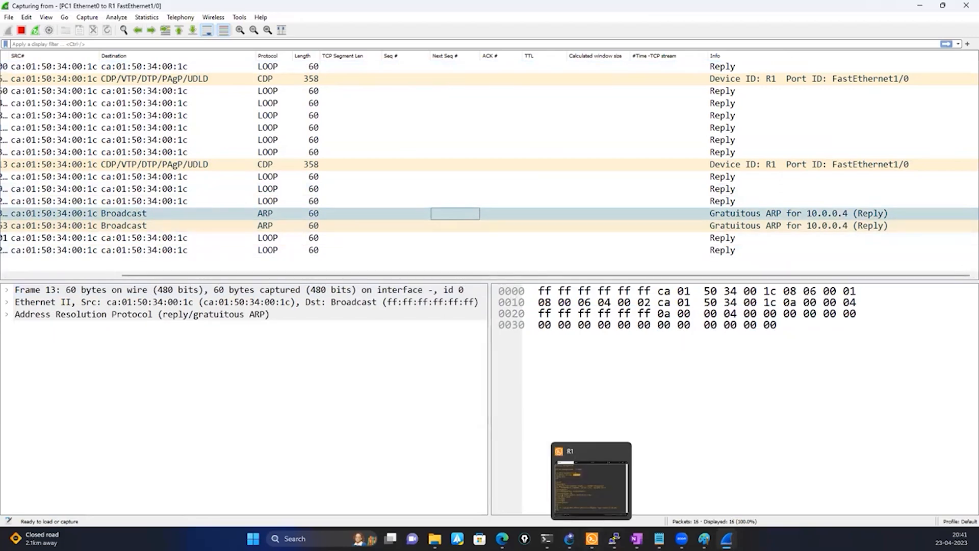
click(580, 491)
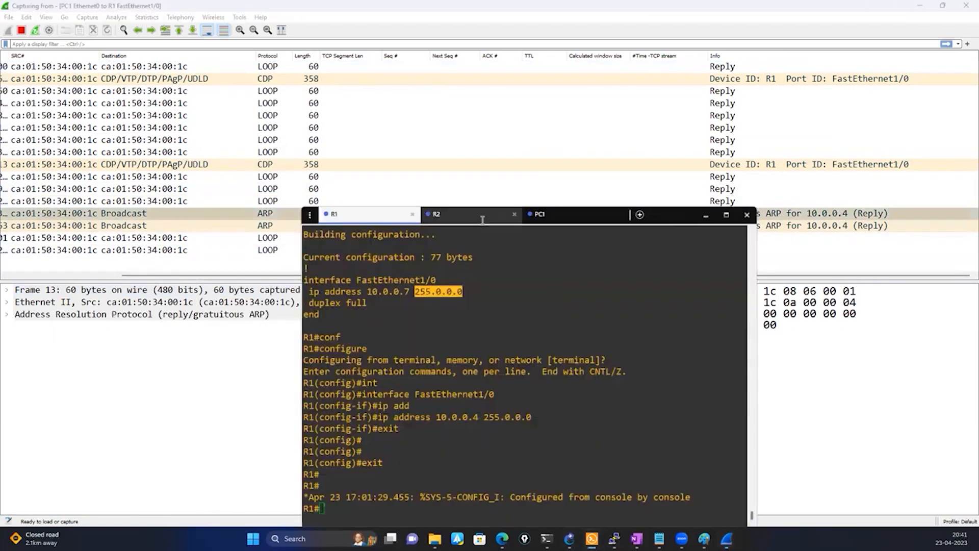
click(565, 220)
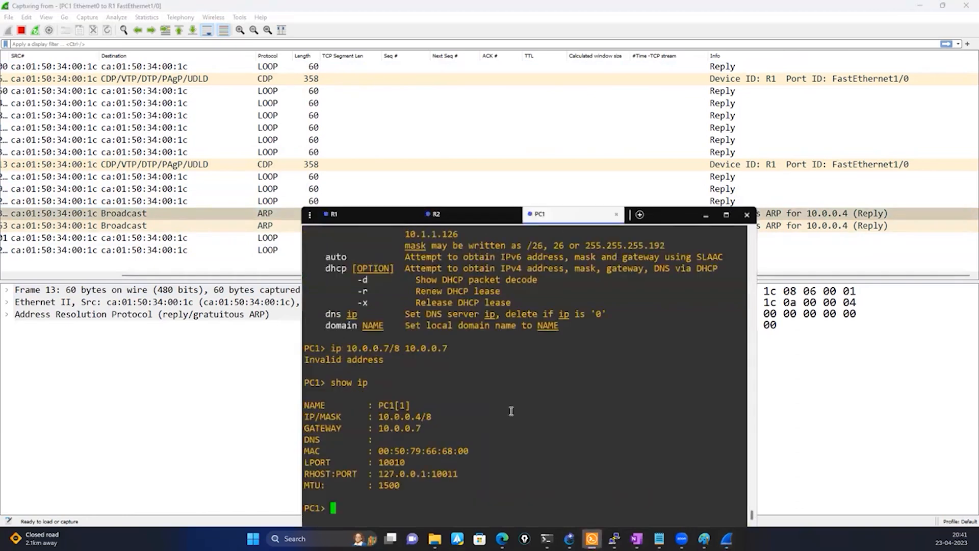
text(ping )
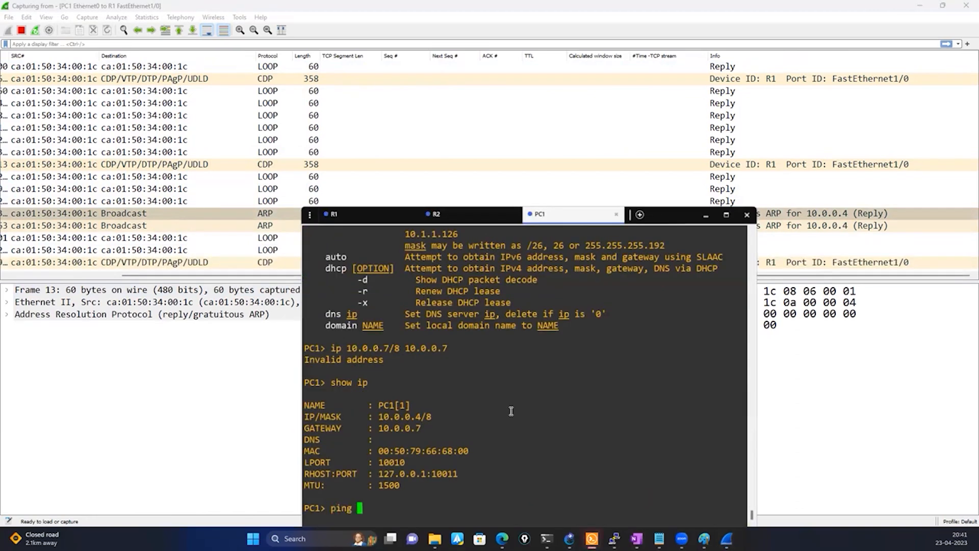
text(10.0.0.4)
key(Return)
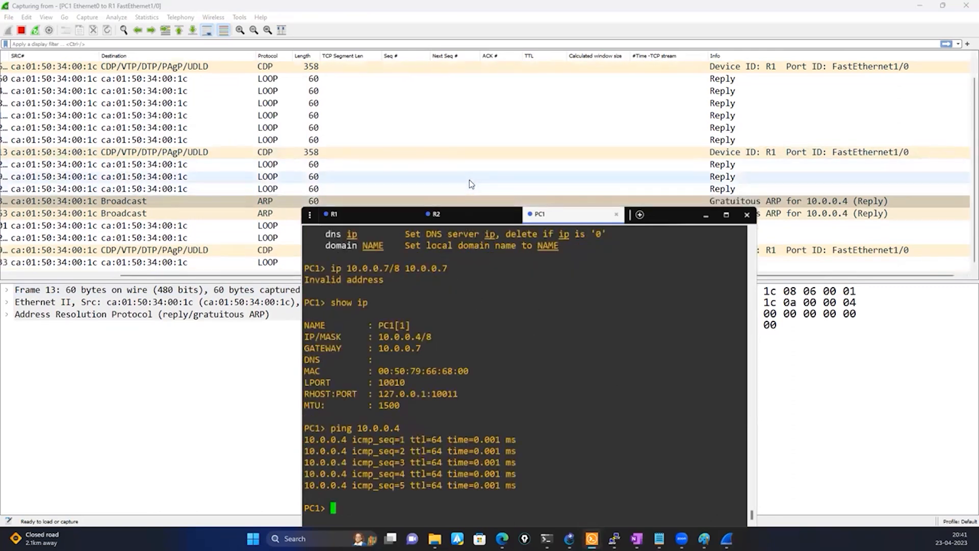
Step: Switch to R1's console, enter configuration mode and open interface FastEthernet1/0 for configuration
click(348, 223)
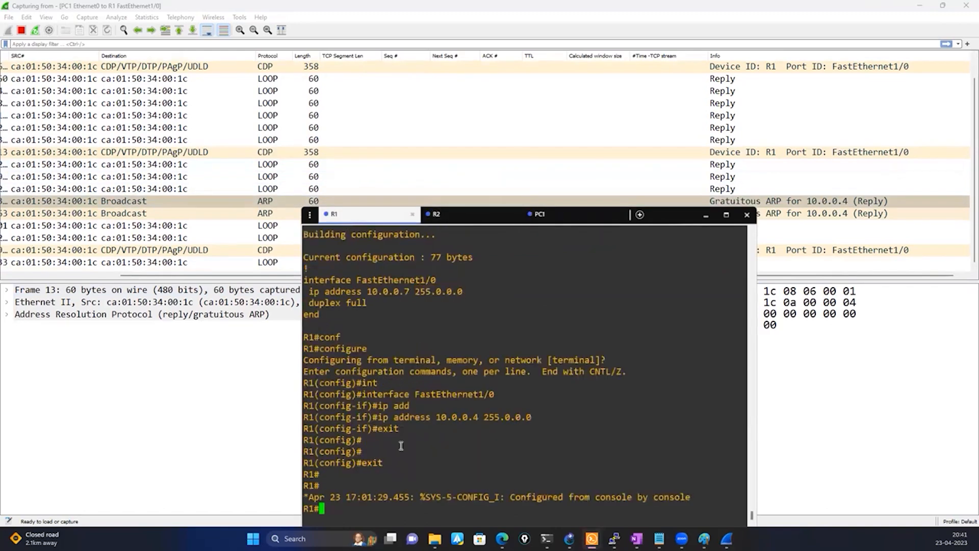
text(conf)
key(Tab)
key(Return)
key(Return)
text(int)
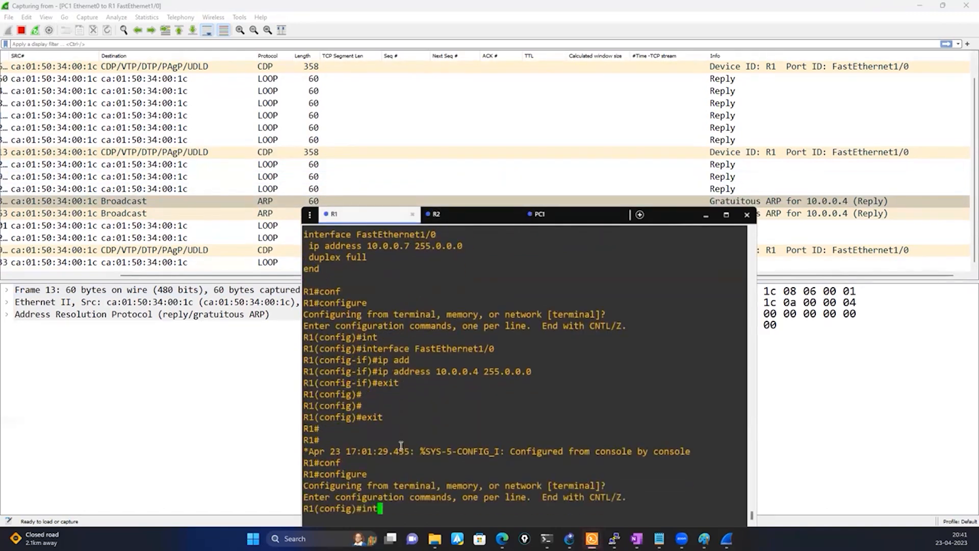
key(Tab)
double_click(458, 337)
text(FastEthernet1/0)
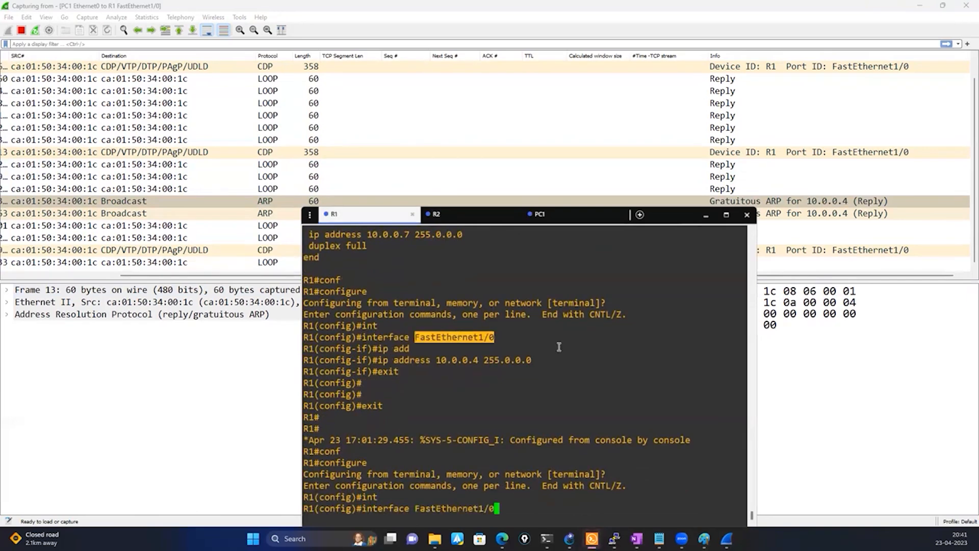
key(Return)
Step: Shut down R1's FastEthernet1/0 interface and enable it again with no shutdown
text(sh)
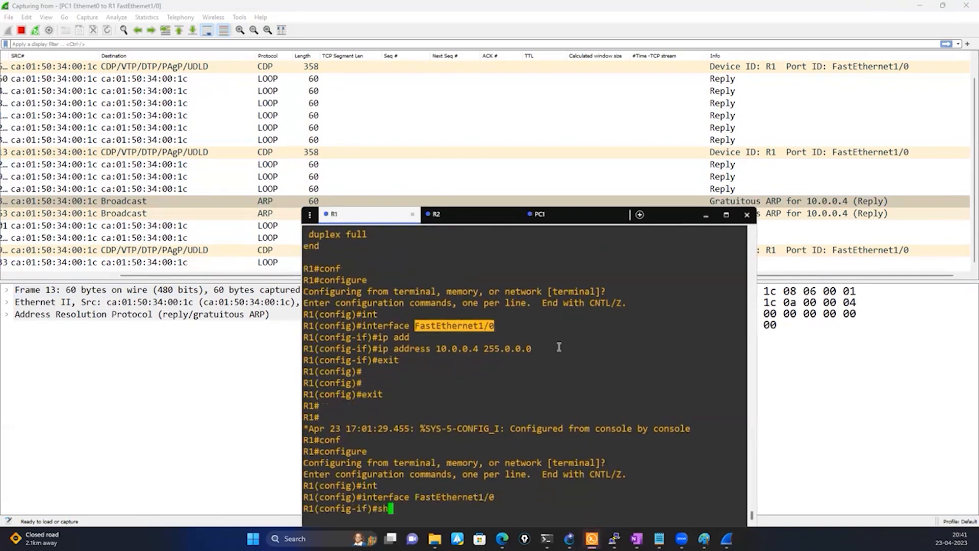
key(Return)
key(Return)
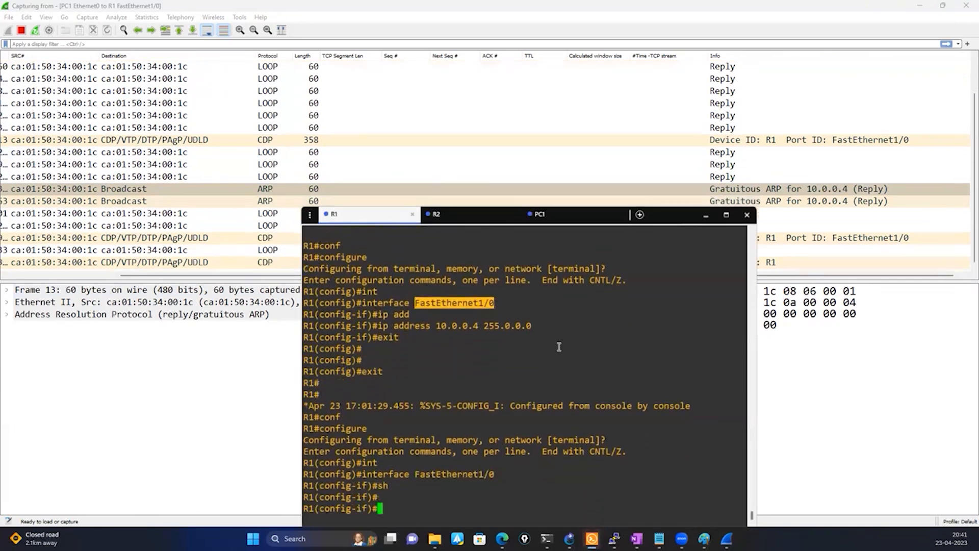
text(no sh)
key(Return)
key(Return)
Step: Exit interface and global configuration modes back to R1's privileged prompt
text(exut)
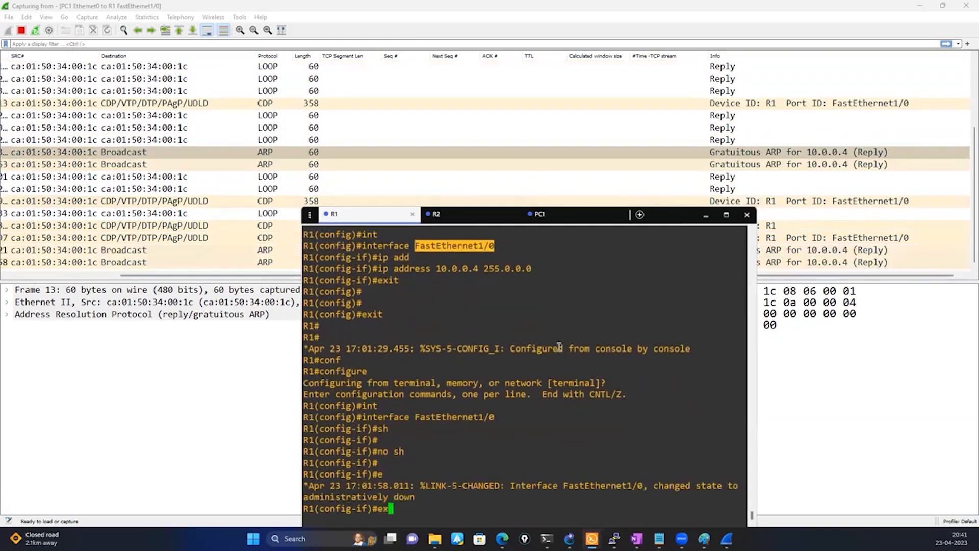
key(BackSpace)
key(BackSpace)
text(it)
key(Return)
key(Return)
text(exit)
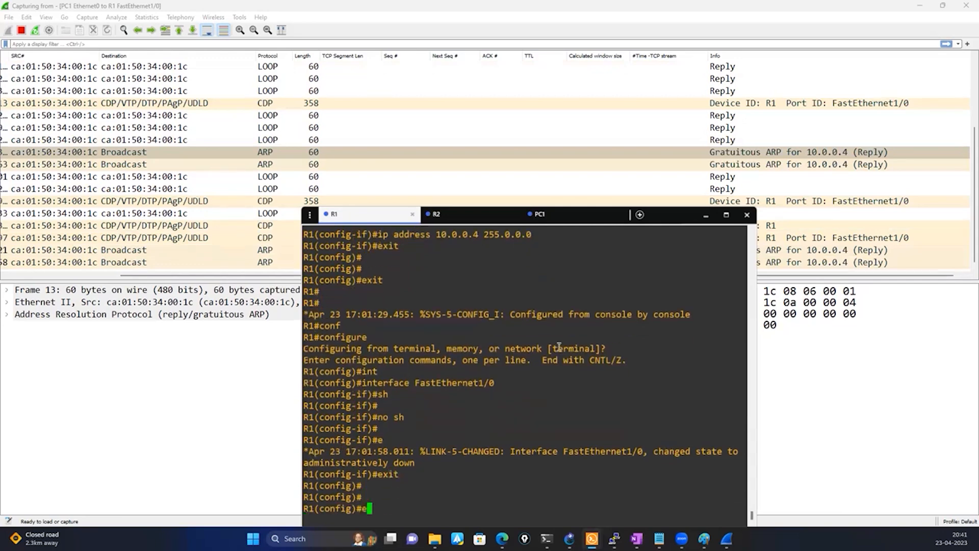
key(Return)
key(Return)
key(Return)
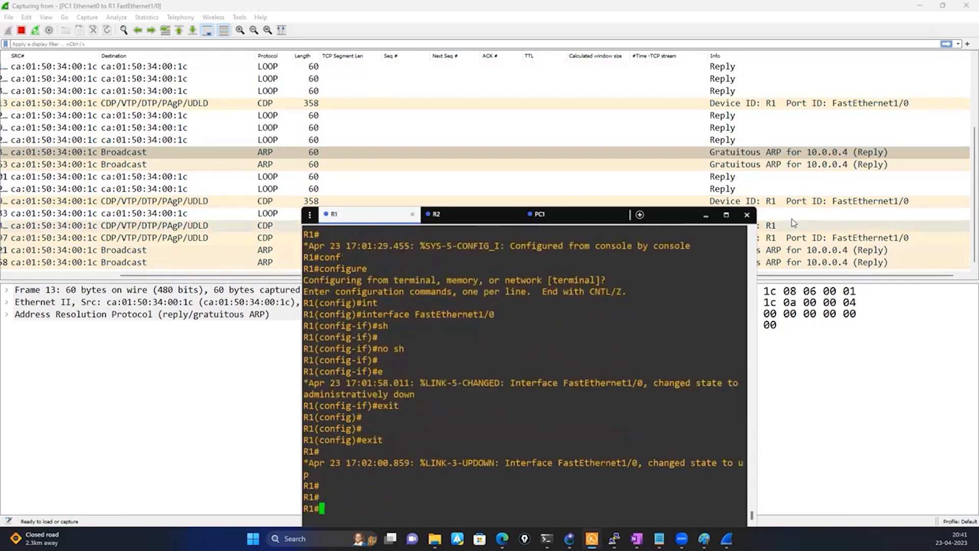
Step: Reveal the Wireshark capture and expand the ARP details of the first gratuitous ARP packet from the latest pair
click(706, 215)
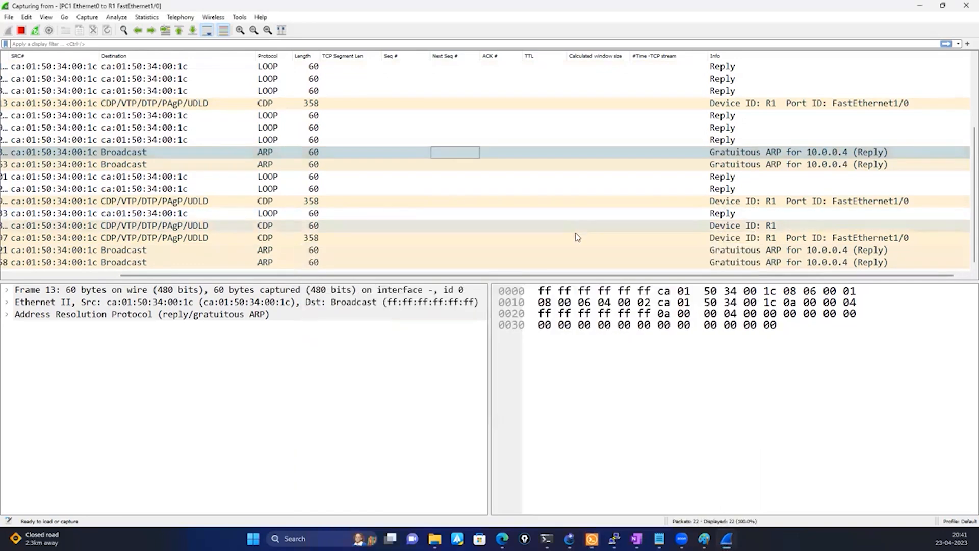
drag(508, 276, 517, 276)
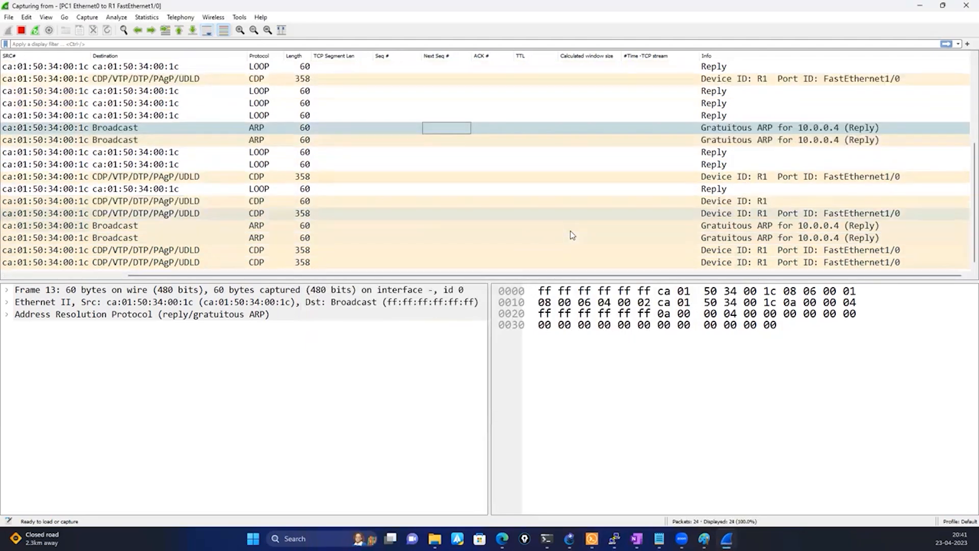
click(799, 290)
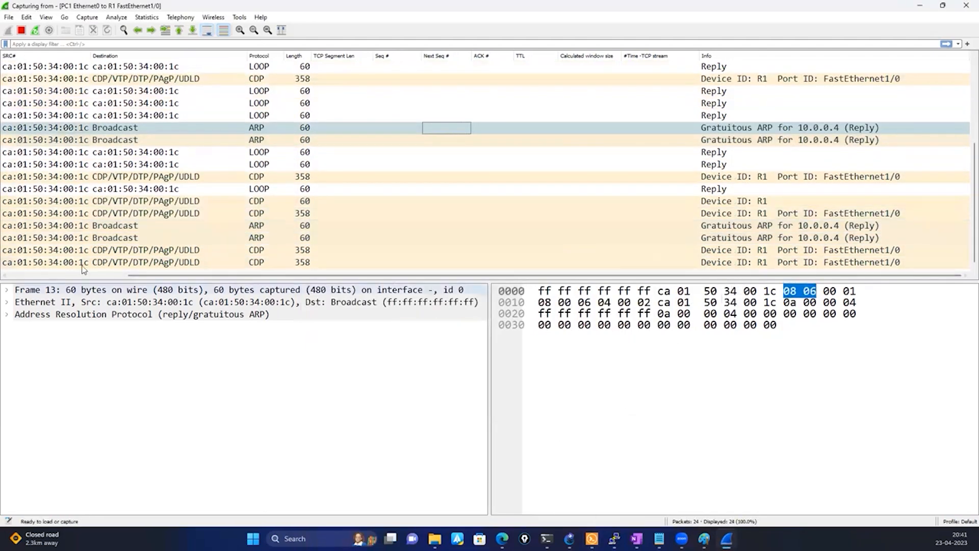
click(112, 229)
click(6, 314)
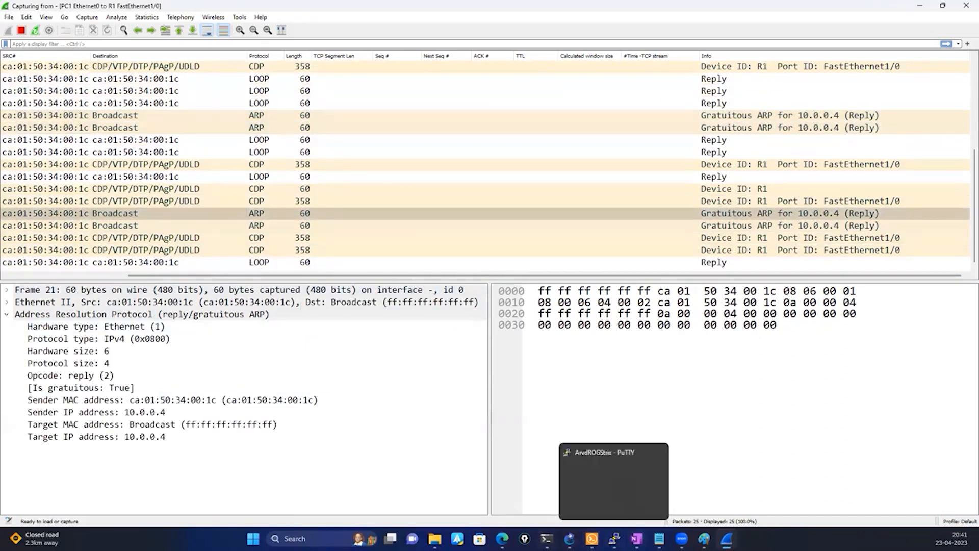
Step: Return to R1's console in Solar-PuTTY and display the brief IP interface summary
click(614, 538)
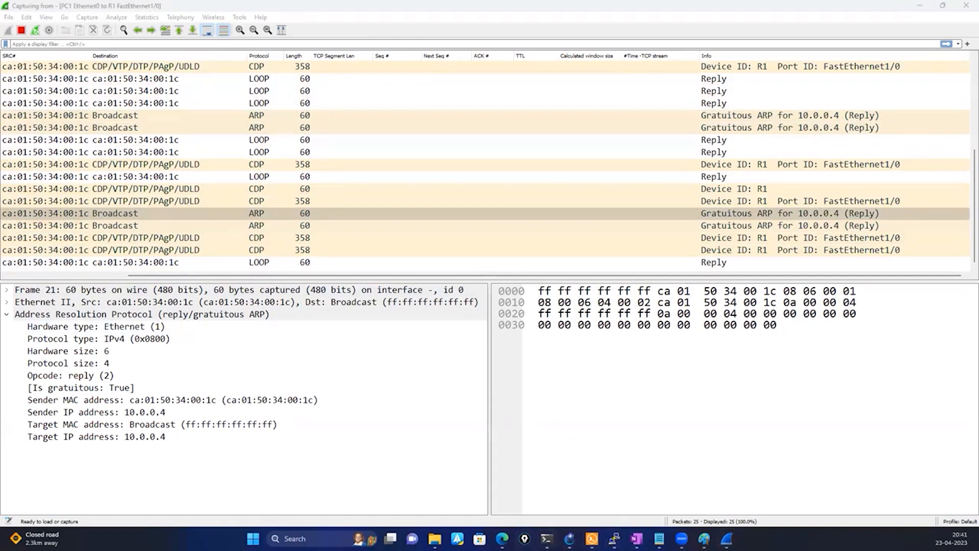
click(591, 538)
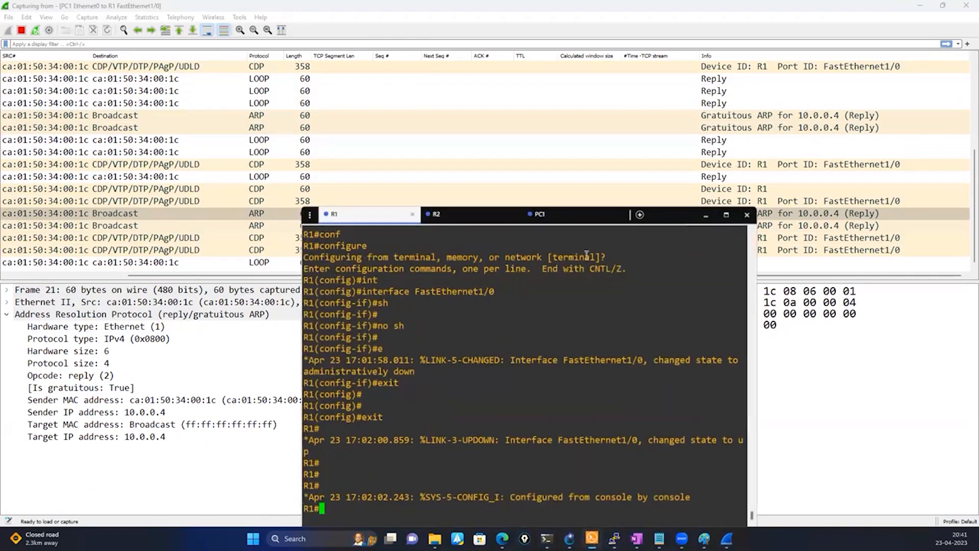
drag(659, 213, 651, 78)
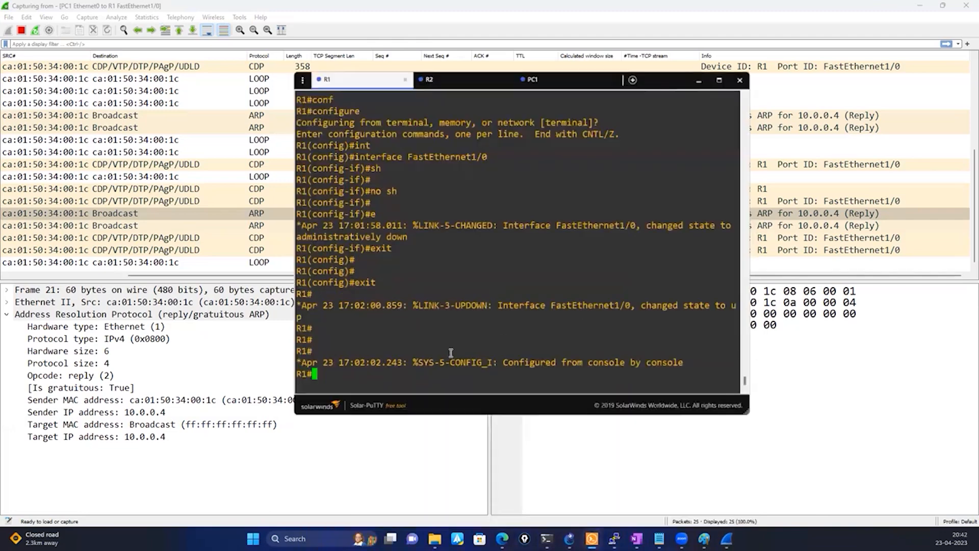
text(sh ip int)
key(Tab)
text(br)
key(Tab)
key(Return)
key(Return)
key(Return)
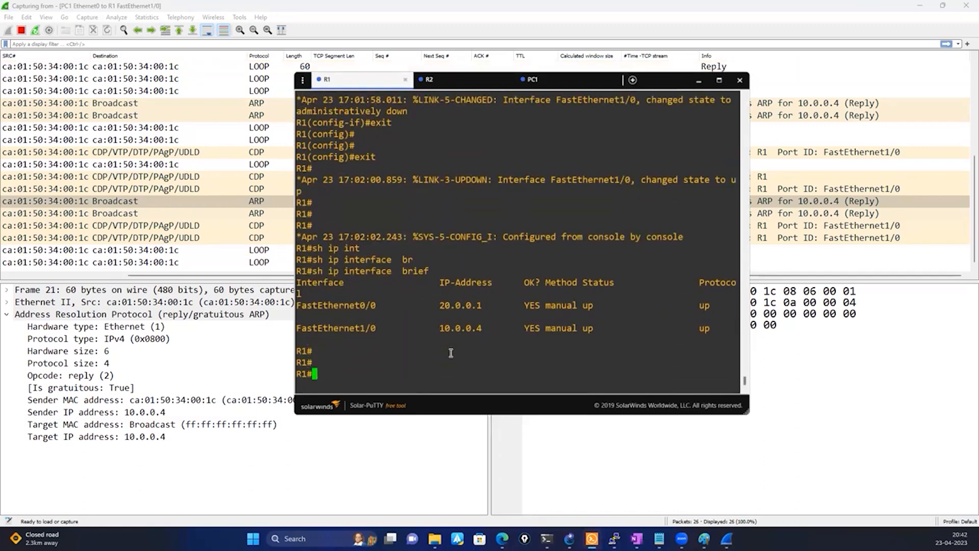
Step: In PC1's console, try to assign the IP address 10.0.0.4/8 with gateway 10.0.0.7
click(552, 83)
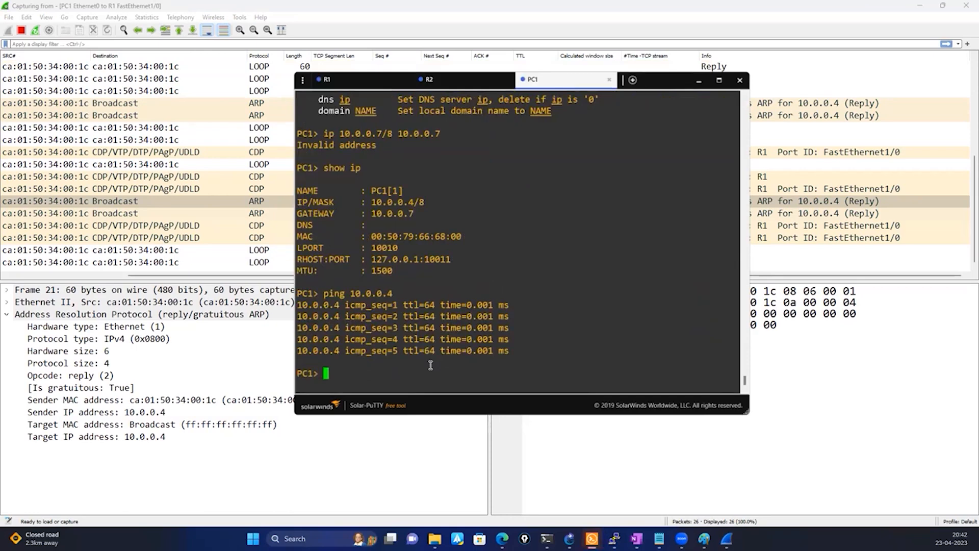
text(ip add)
key(BackSpace)
key(BackSpace)
key(BackSpace)
drag(340, 130, 378, 131)
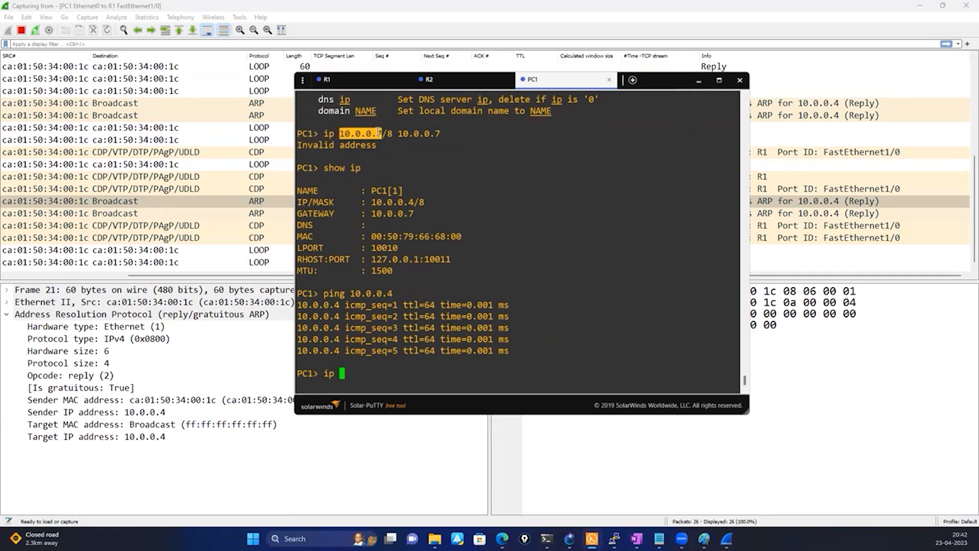
right_click(500, 276)
key(BackSpace)
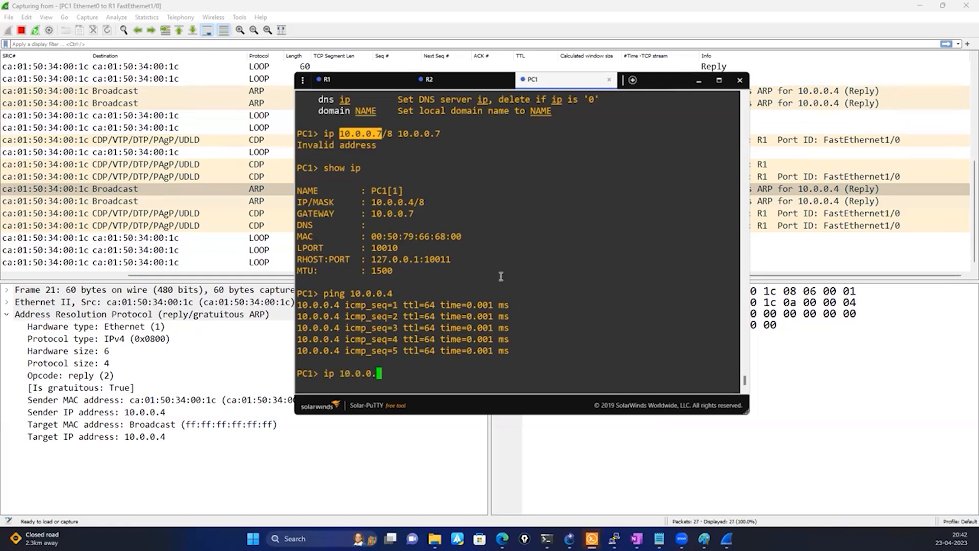
text(4)
key(BackSpace)
text(/8 10.0.0.)
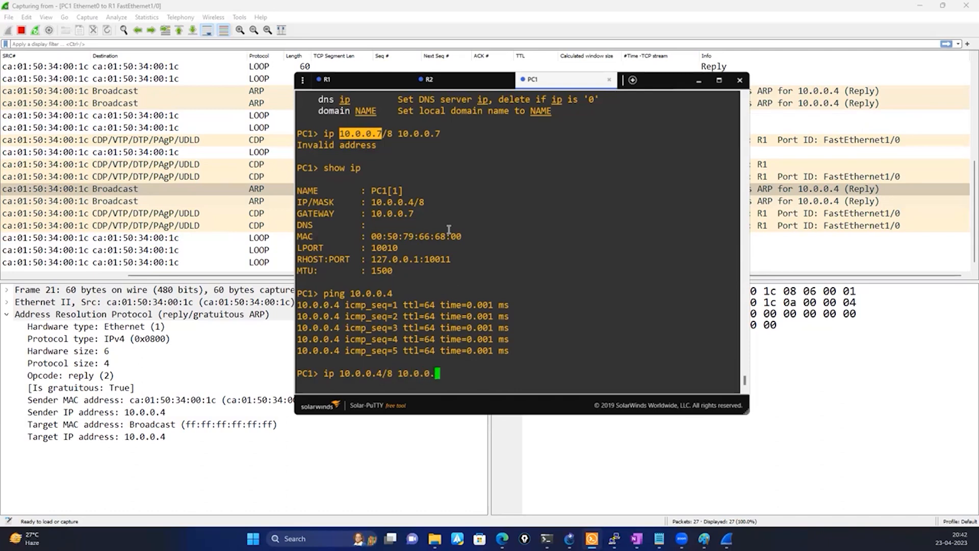
text(7)
key(Return)
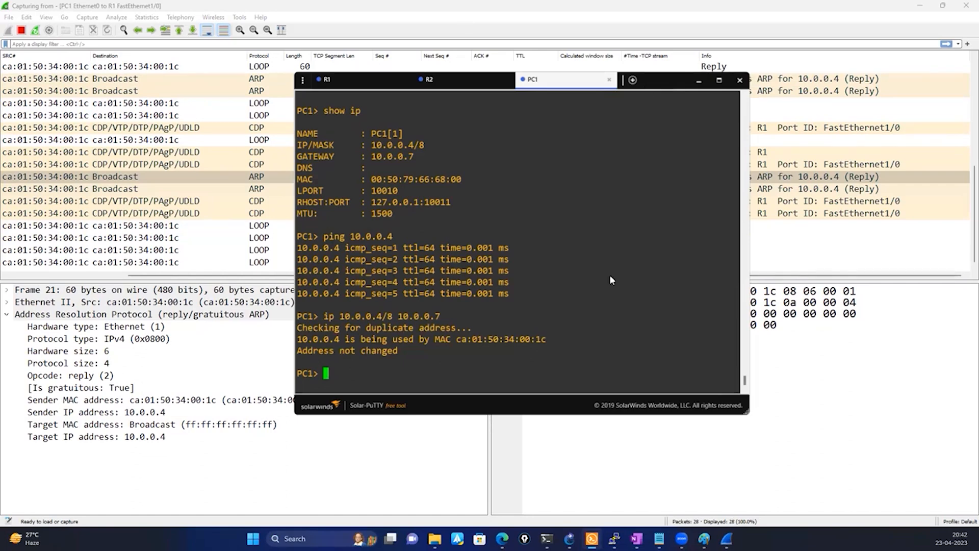
Step: Move the console window off the packet list and check the Wireshark capture for new ARP packets, including the packet number columns
drag(646, 84, 611, 276)
scroll(575, 225, up, 4)
scroll(575, 228, down, 4)
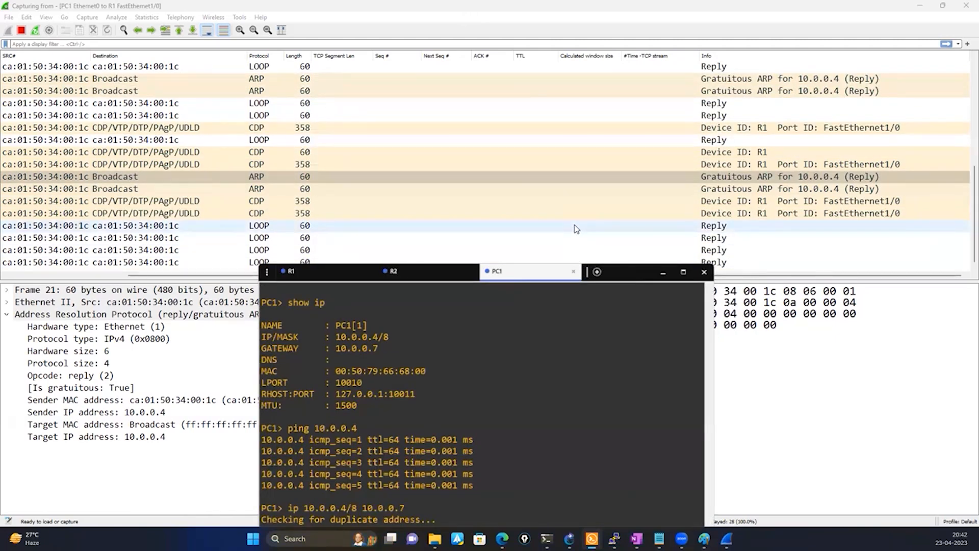
click(759, 280)
drag(758, 280, 399, 281)
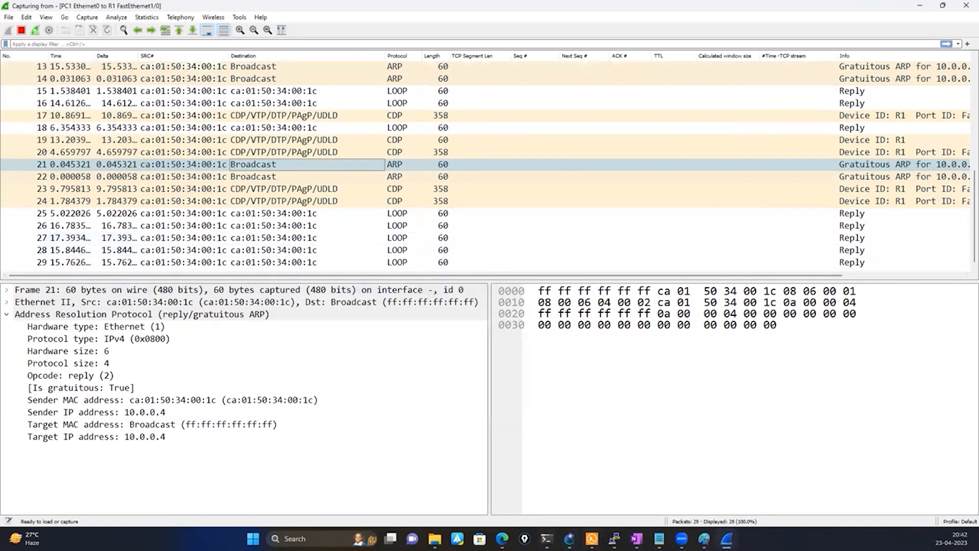
Step: Bring R1's console back into view, enter configuration mode and open interface FastEthernet1/0
click(592, 538)
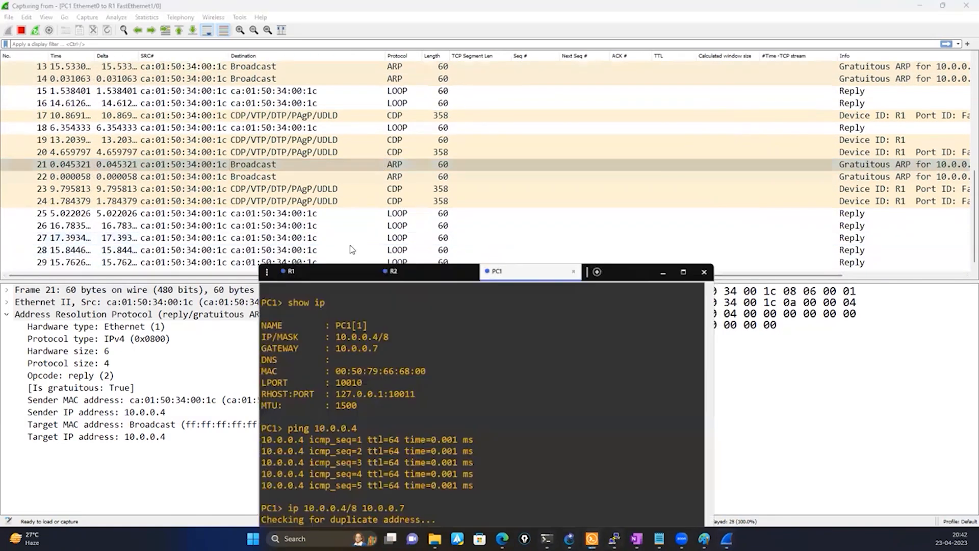
click(310, 274)
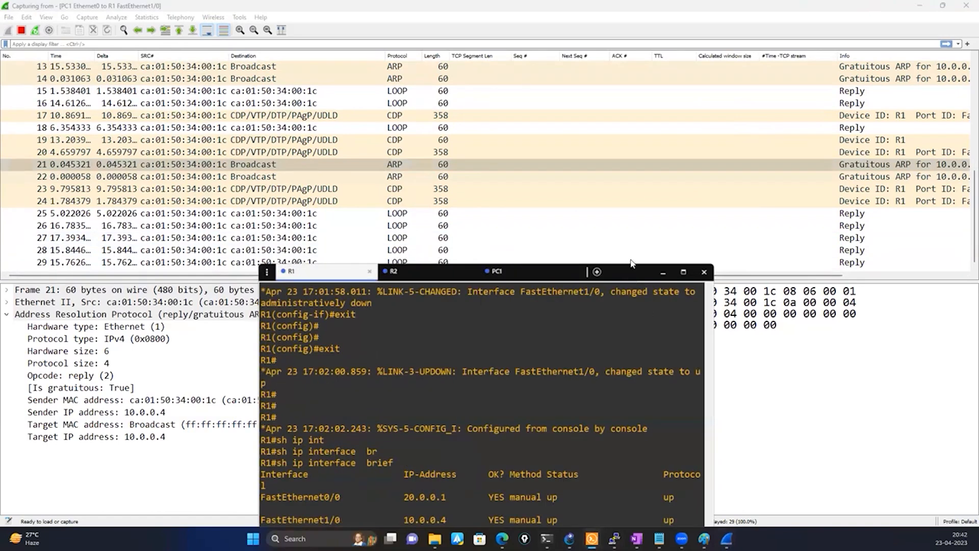
drag(631, 266, 592, 140)
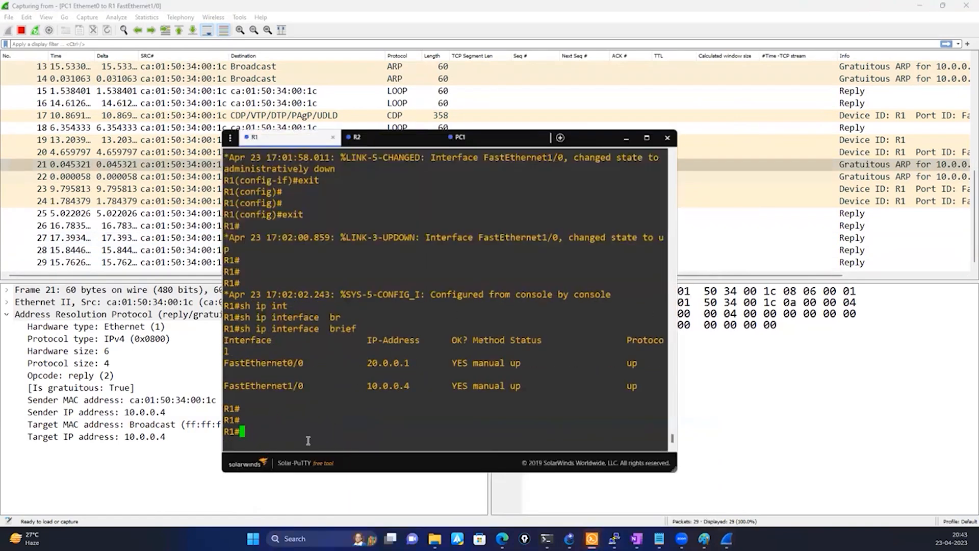
text(conf)
key(Tab)
key(Return)
key(Return)
text(int)
key(Tab)
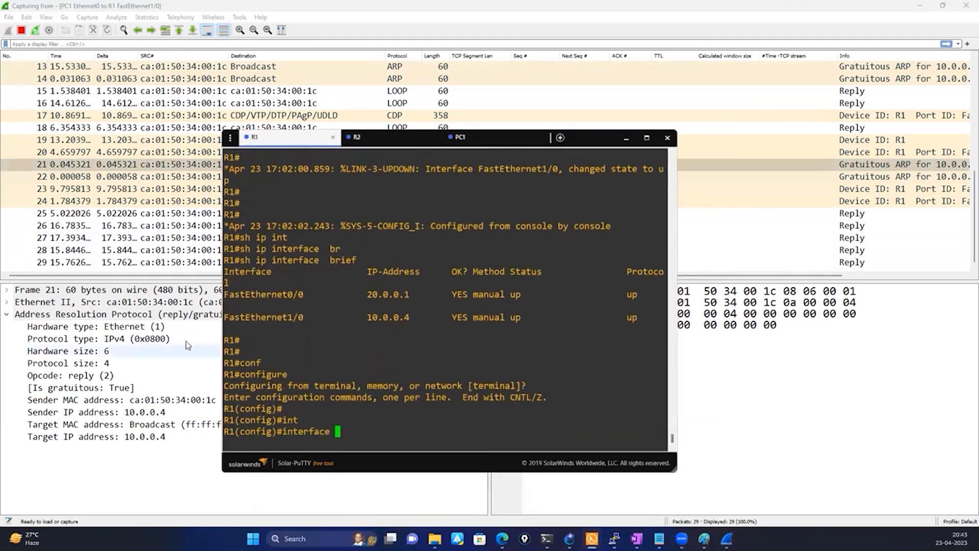
double_click(279, 308)
double_click(272, 317)
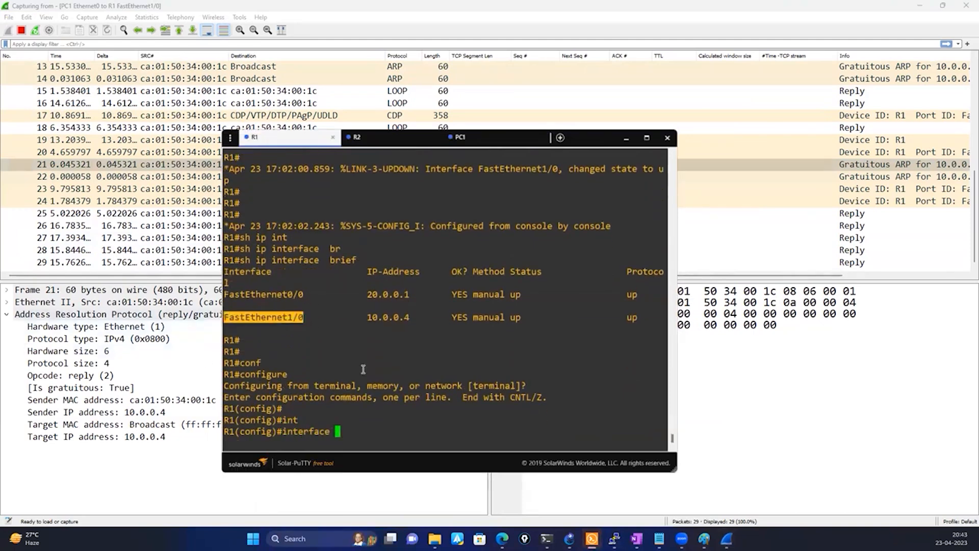
right_click(363, 369)
key(Return)
Step: Restart R1's FastEthernet1/0 with a shutdown and no shutdown, and exit to global configuration mode
text(sh)
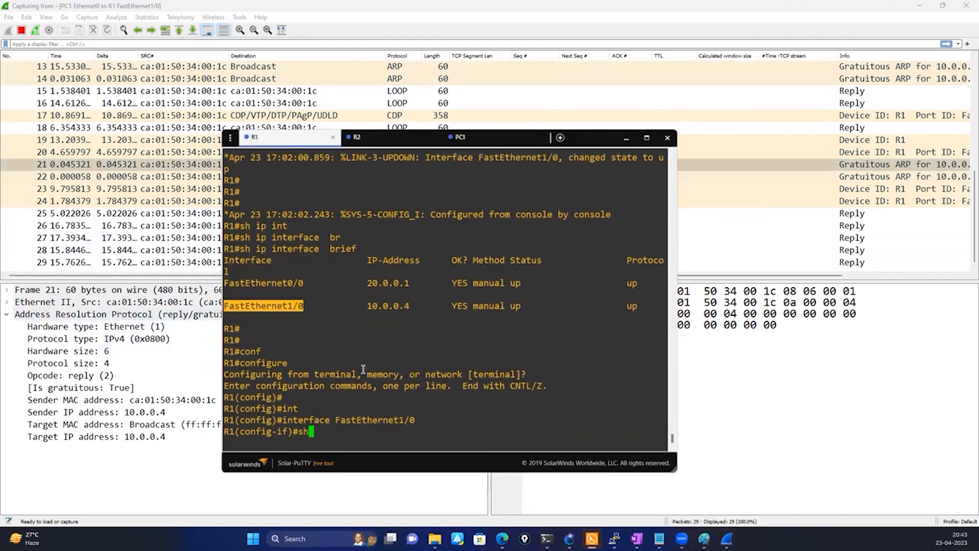
key(Return)
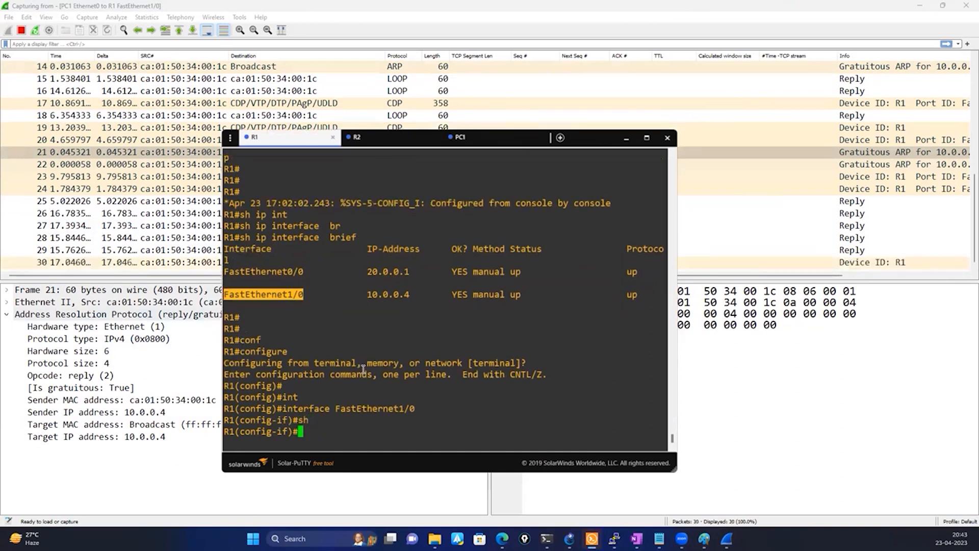
text(no sh)
key(Return)
key(Return)
text(e)
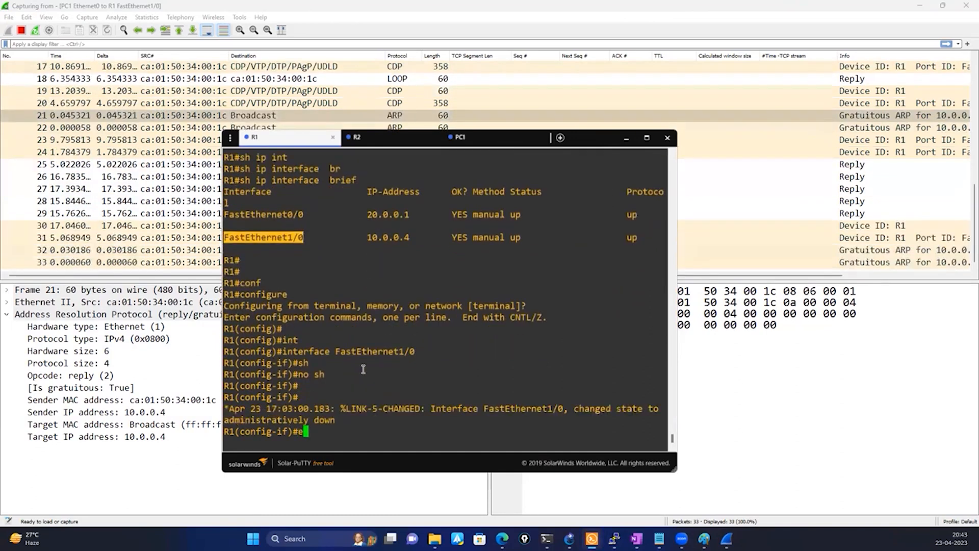
text(xit)
key(Return)
key(Return)
key(Return)
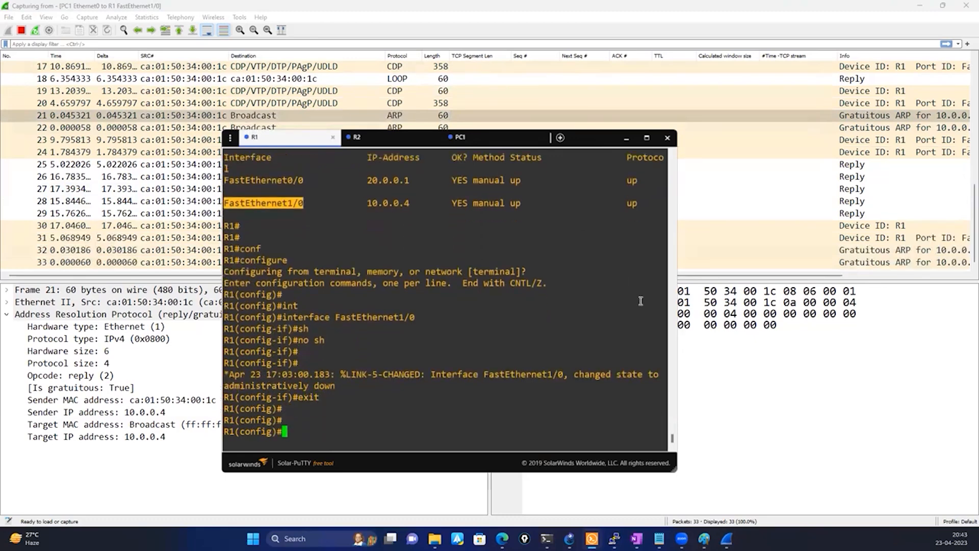
Step: Check the packet info of the newest ARP entries in Wireshark and return to PC1's console in Solar-PuTTY
drag(696, 276, 816, 283)
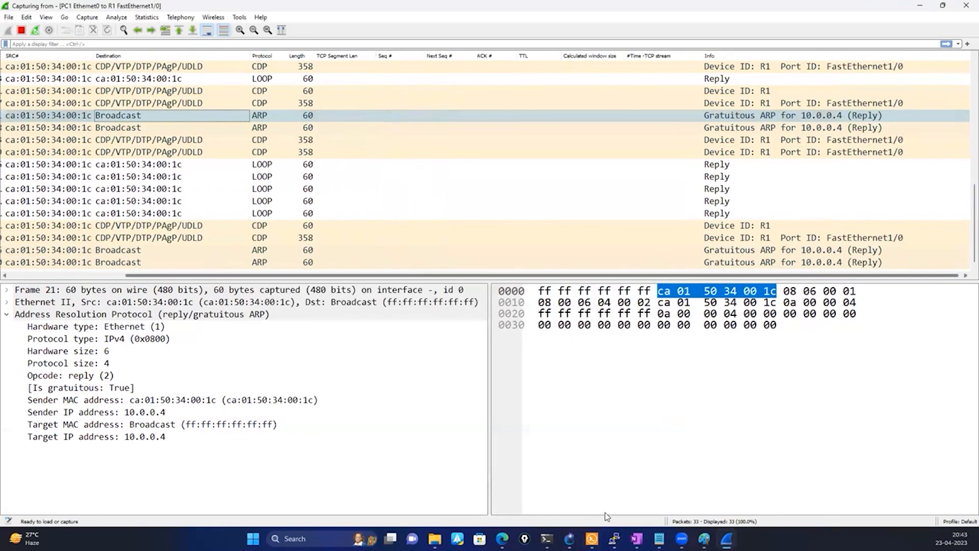
click(614, 539)
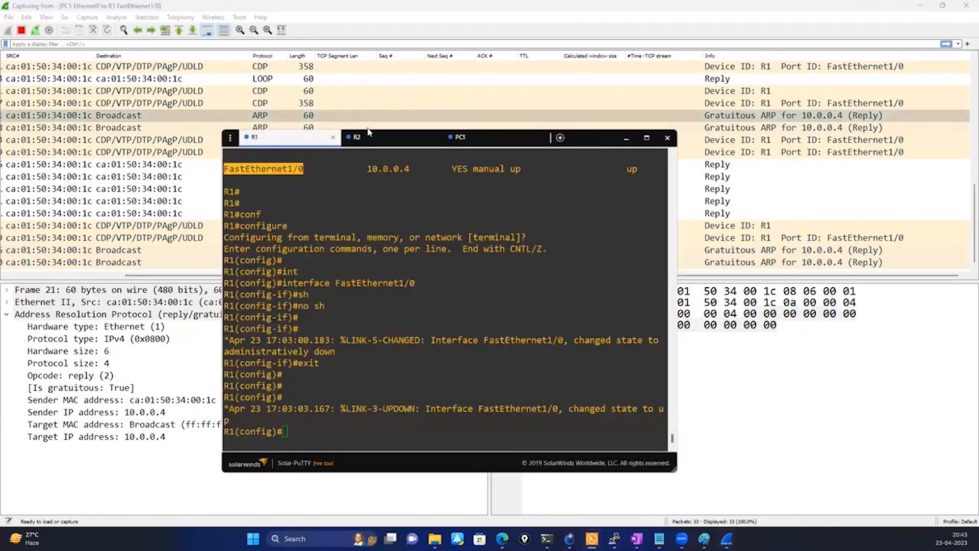
click(465, 139)
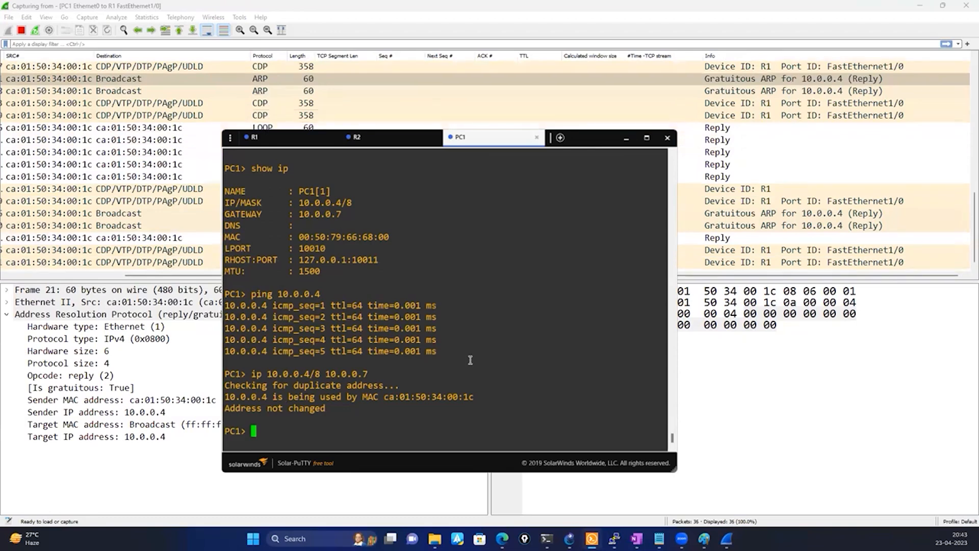
text(show ip)
key(Up)
key(Up)
key(BackSpace)
key(BackSpace)
key(BackSpace)
key(BackSpace)
key(BackSpace)
key(BackSpace)
key(BackSpace)
key(BackSpace)
key(BackSpace)
key(BackSpace)
key(BackSpace)
key(BackSpace)
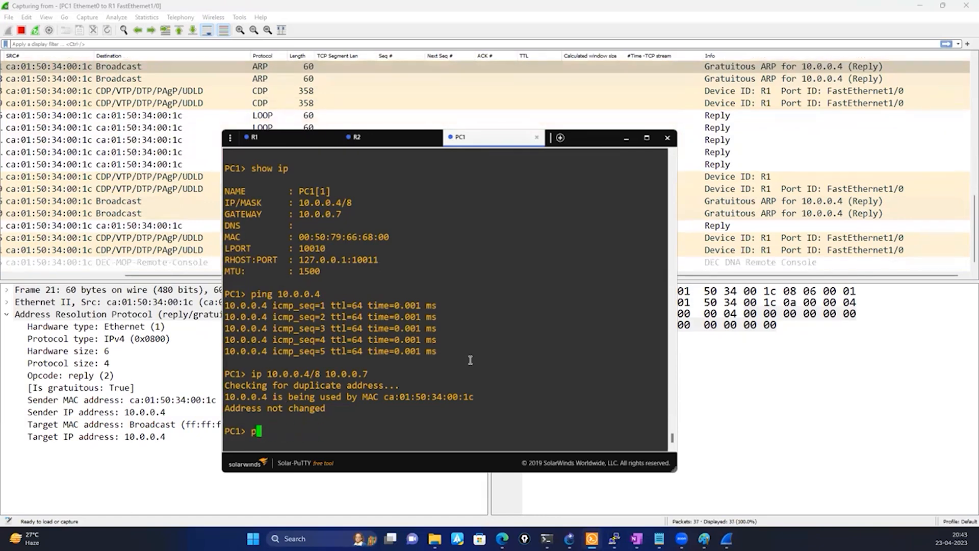
key(BackSpace)
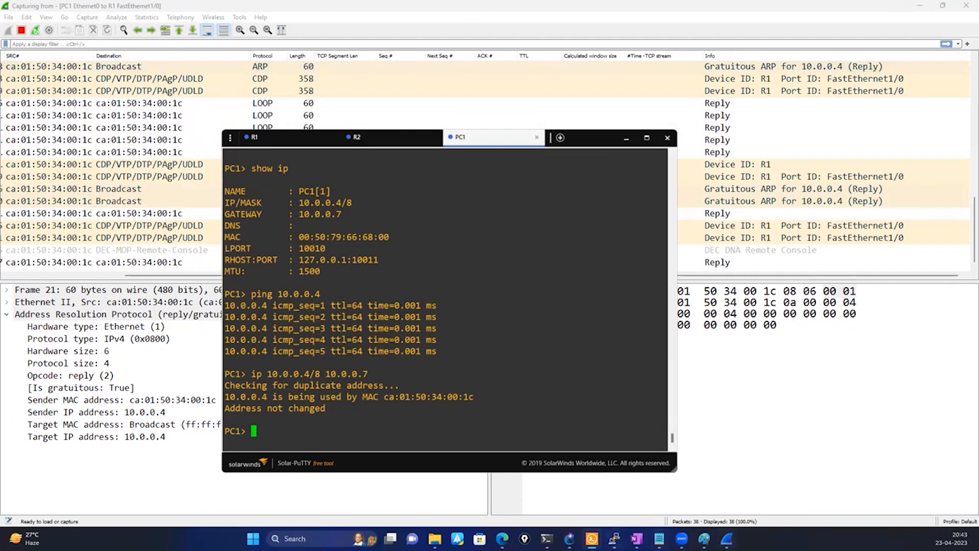
Step: Switch to GNS3, stop the capture on the PC1–R1 link and start a new Ethernet capture with the visualisation program on the same link
click(569, 539)
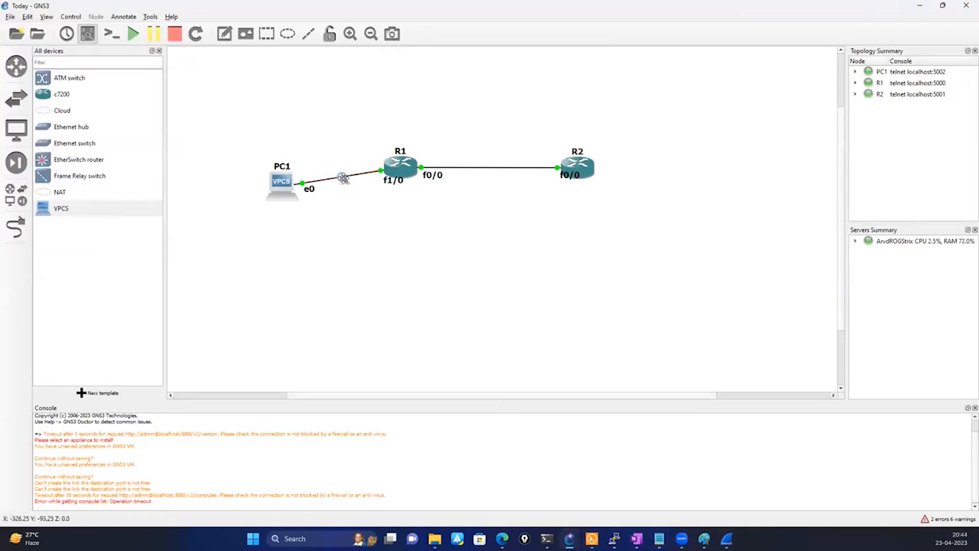
right_click(343, 177)
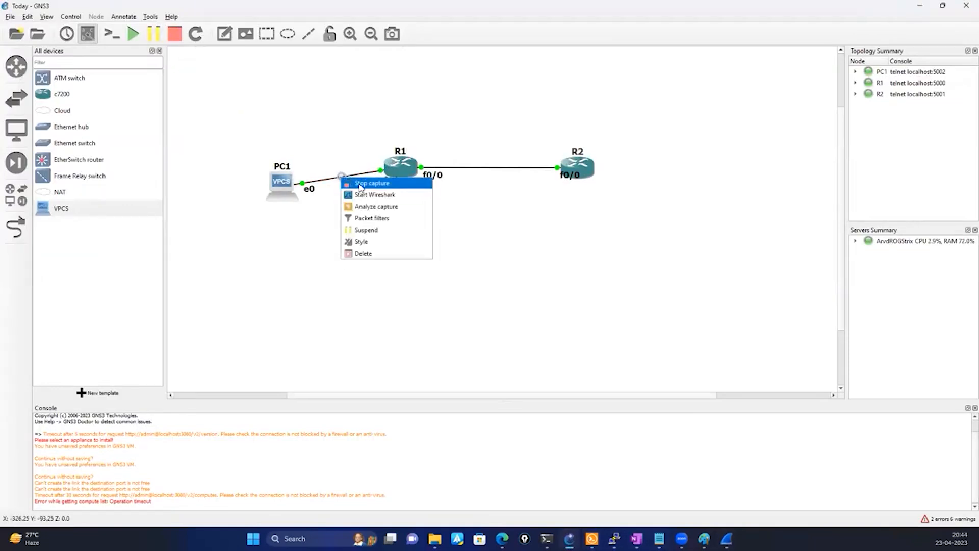
click(360, 187)
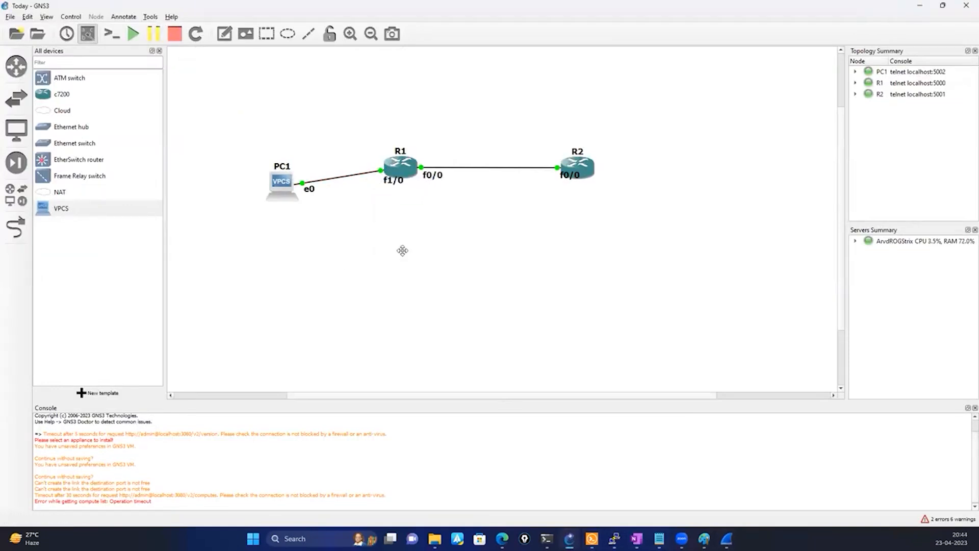
right_click(374, 172)
click(384, 179)
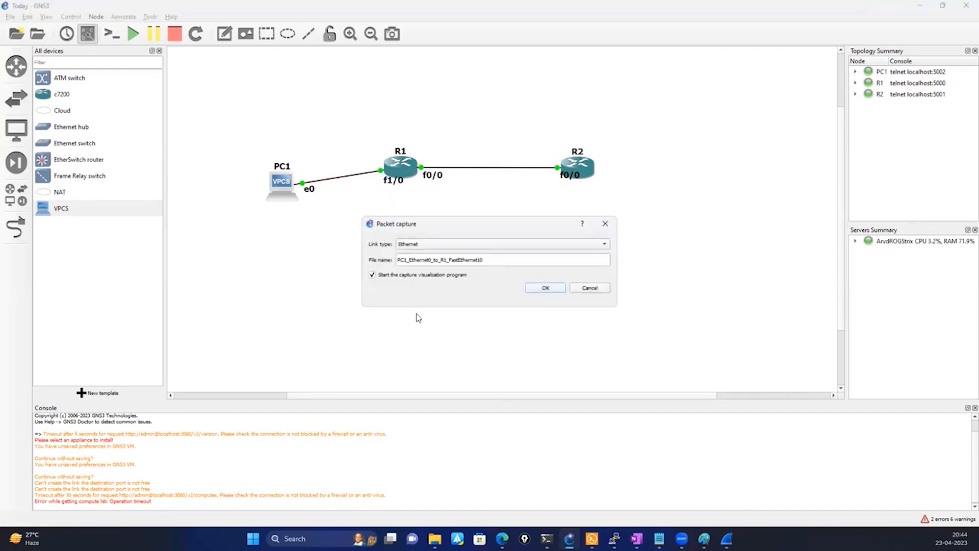
click(545, 288)
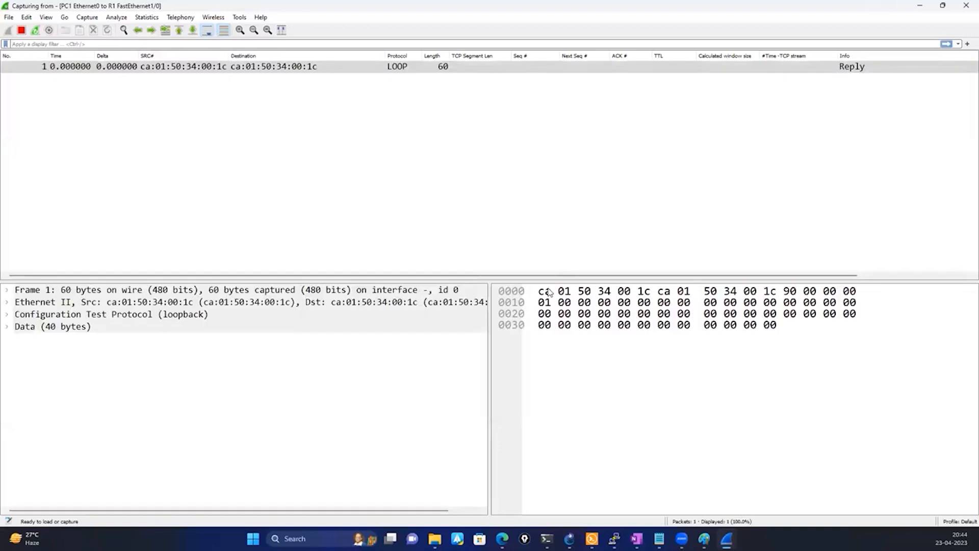
Step: Switch to Solar-PuTTY and bring up R1's console at its configuration prompt
click(592, 539)
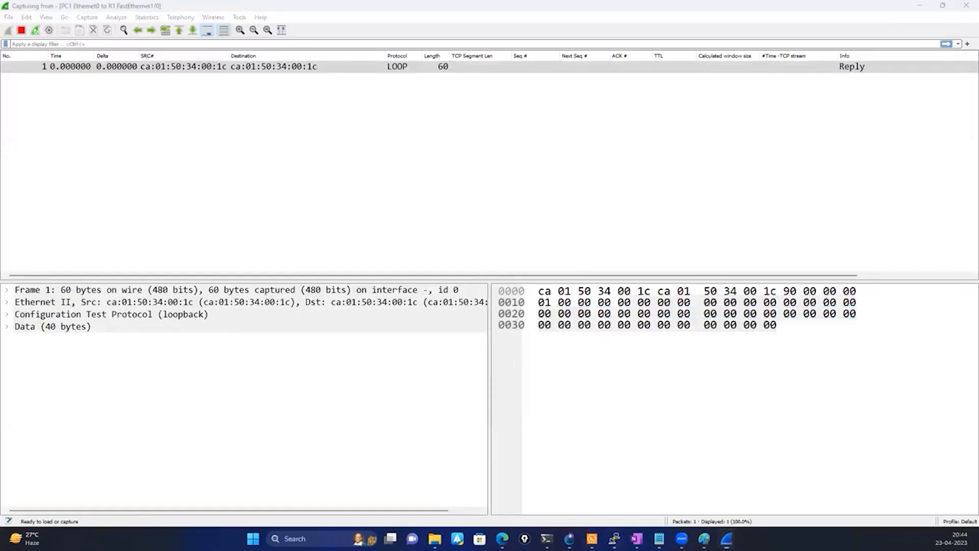
click(404, 274)
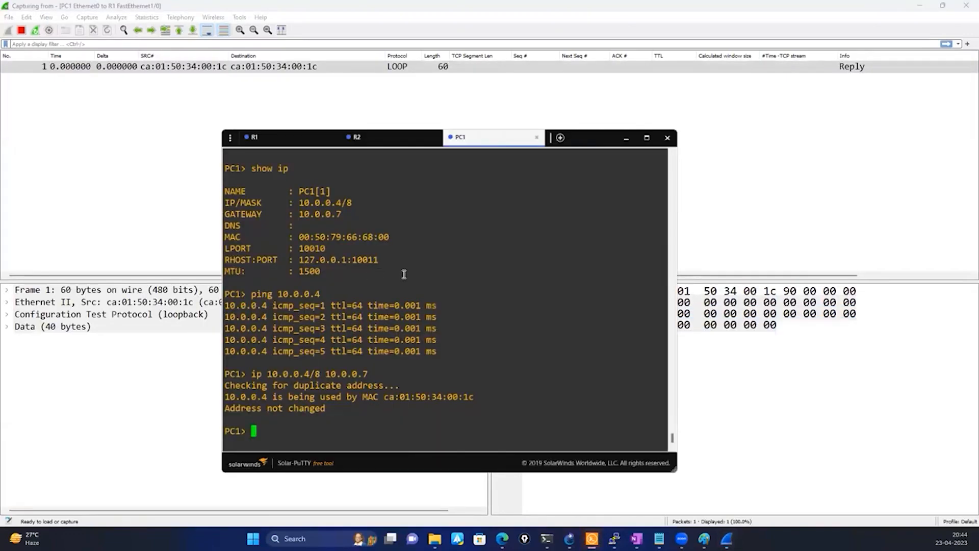
click(313, 137)
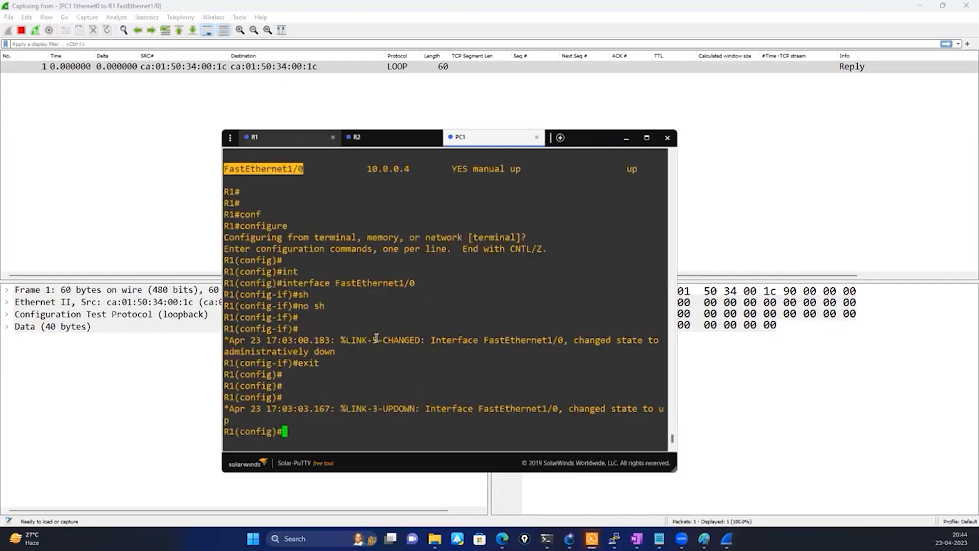
triple_click(376, 338)
click(348, 399)
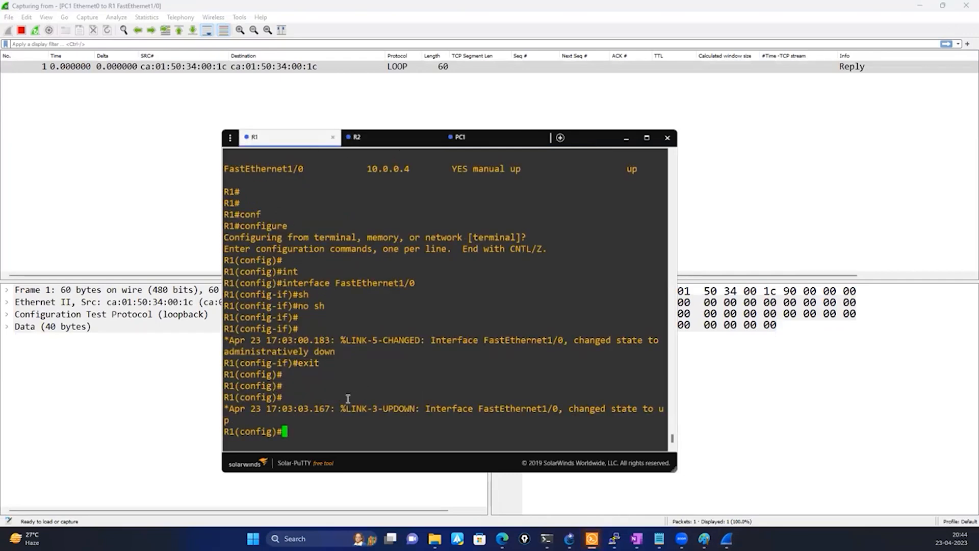
Step: Try to remove the IP address on R1 from global configuration mode with no ip address-pool
text(no ip add)
key(Tab)
key(Return)
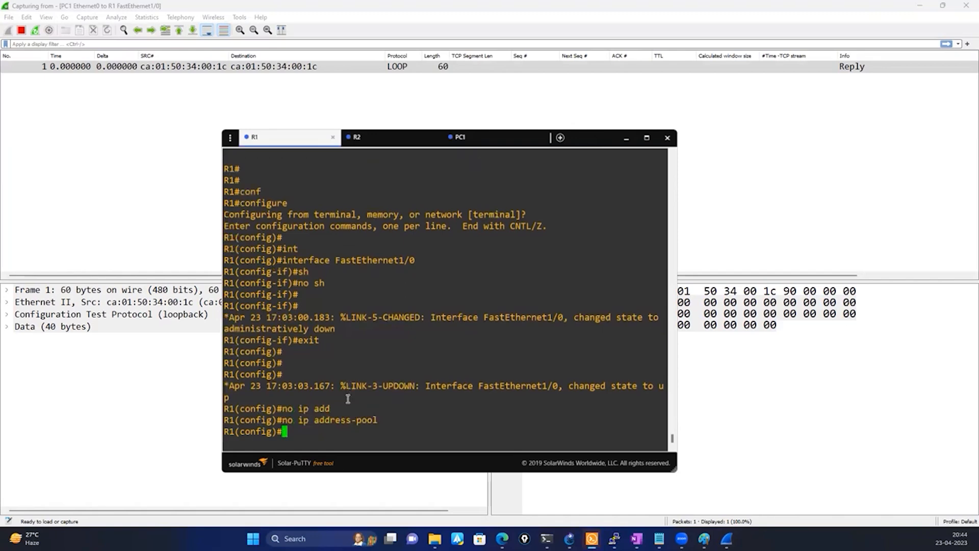
key(Up)
key(BackSpace)
key(BackSpace)
key(BackSpace)
key(BackSpace)
key(BackSpace)
key(BackSpace)
key(BackSpace)
key(BackSpace)
key(BackSpace)
key(BackSpace)
key(BackSpace)
key(BackSpace)
key(BackSpace)
key(BackSpace)
key(BackSpace)
key(BackSpace)
key(BackSpace)
key(BackSpace)
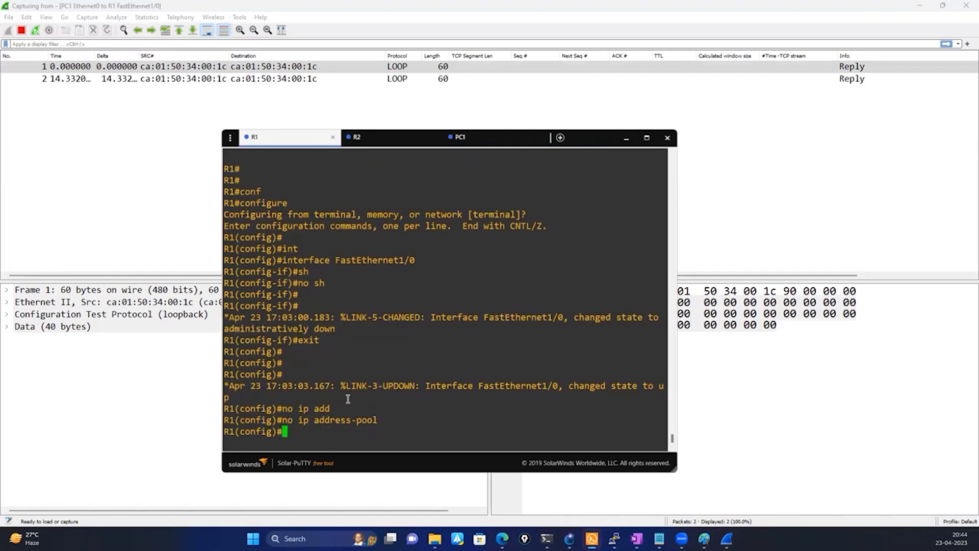
Step: Open interface FastEthernet1/0 on R1, remove its IP address and begin an ip address command without a value
text(int)
key(Tab)
double_click(370, 248)
right_click(440, 260)
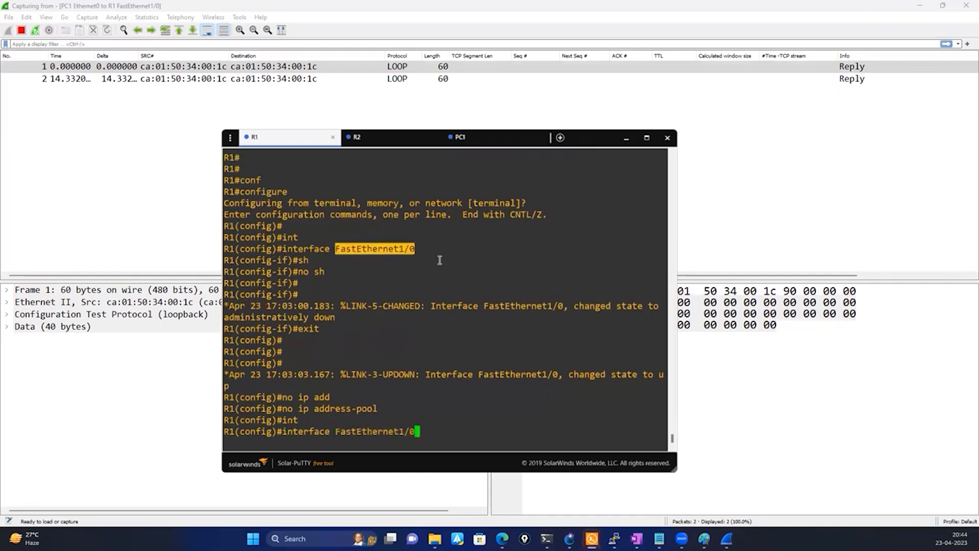
key(Return)
text(no ip af)
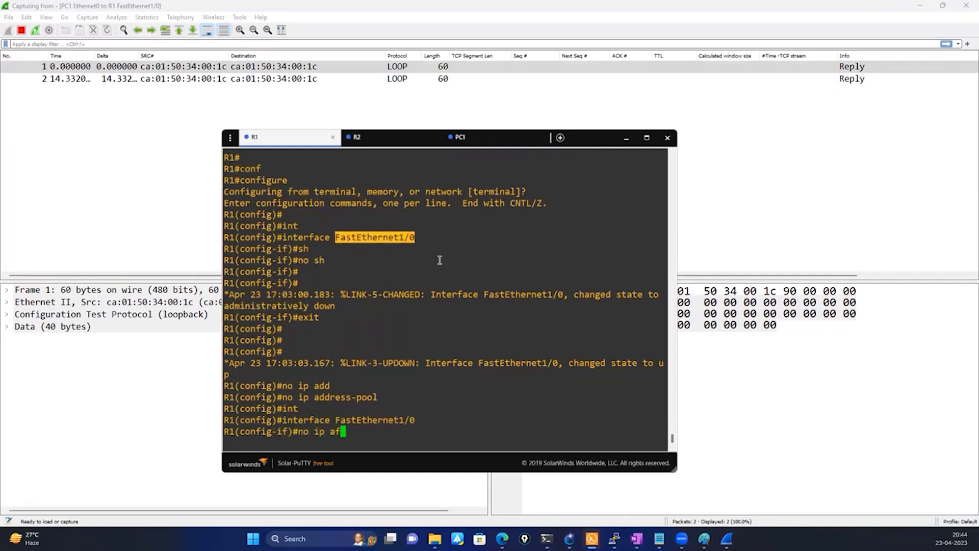
key(BackSpace)
text(dd)
key(Tab)
key(Return)
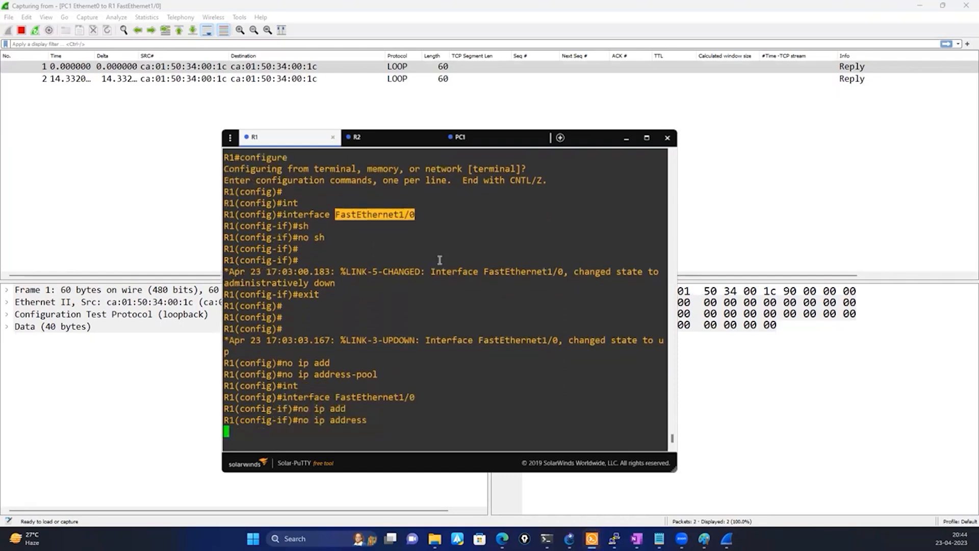
text(ip add)
key(Tab)
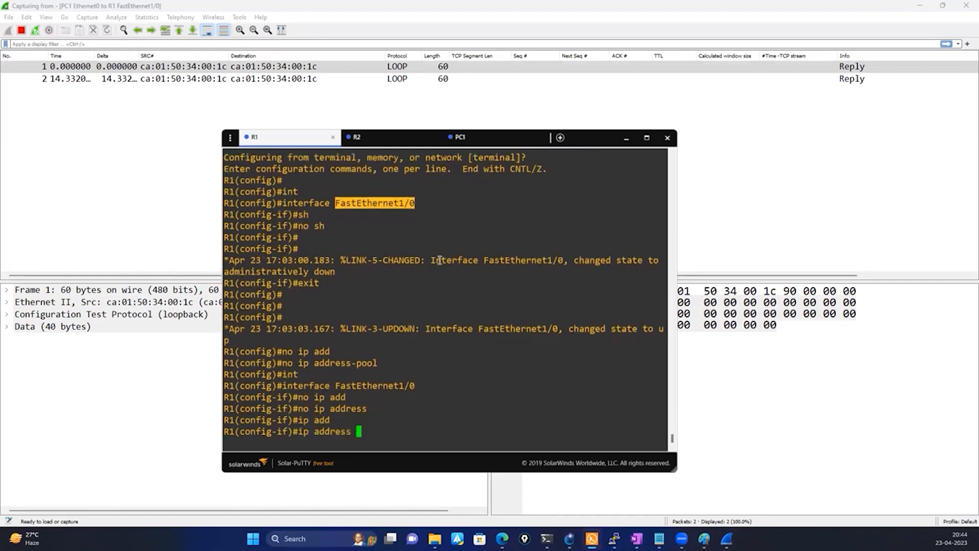
Step: Switch to PC1's console and show its current IP configuration
click(482, 141)
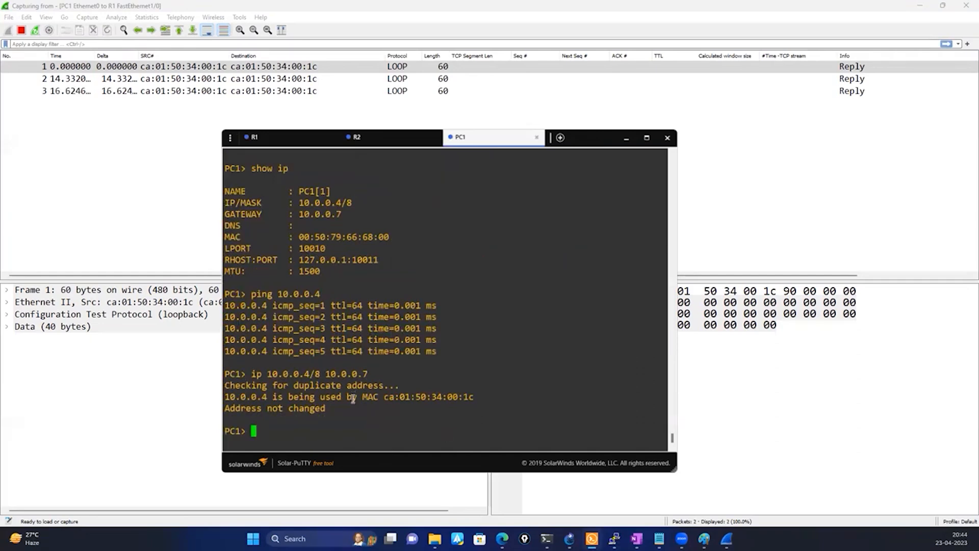
text(show ip)
key(Return)
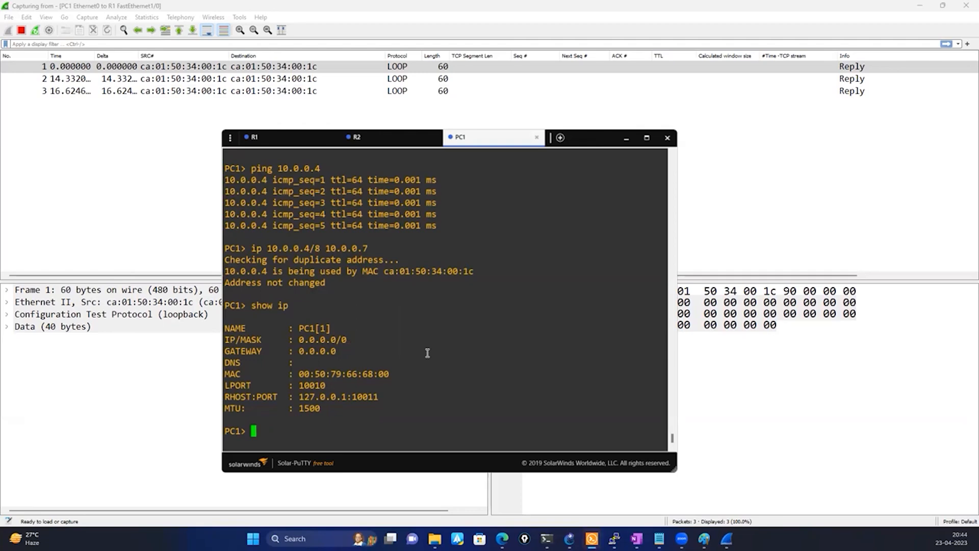
Step: Try to assign PC1 the address 10.0.0.4/8 with gateway 10.0.0.7, reusing the values from the earlier command
text(ip addd)
key(BackSpace)
key(BackSpace)
key(BackSpace)
key(BackSpace)
drag(266, 249, 369, 249)
right_click(454, 265)
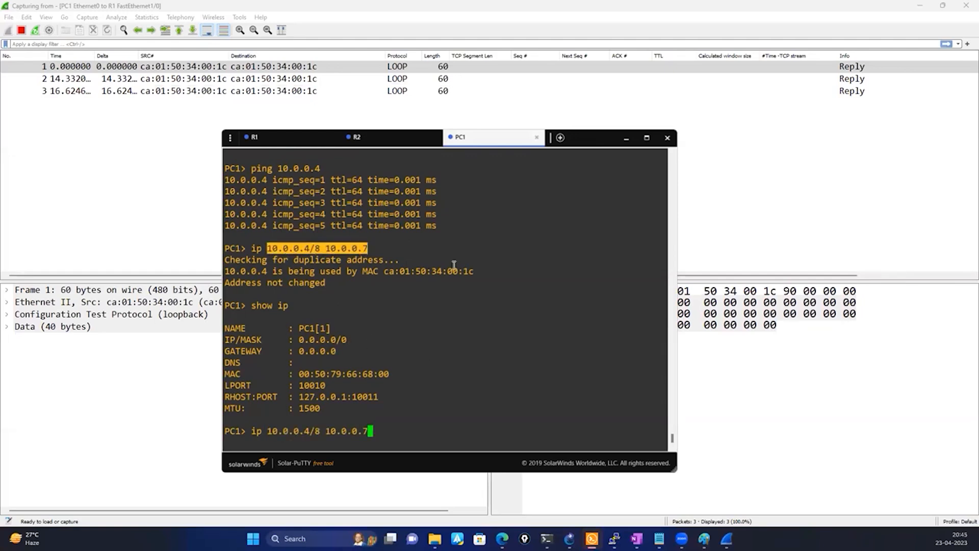
key(Return)
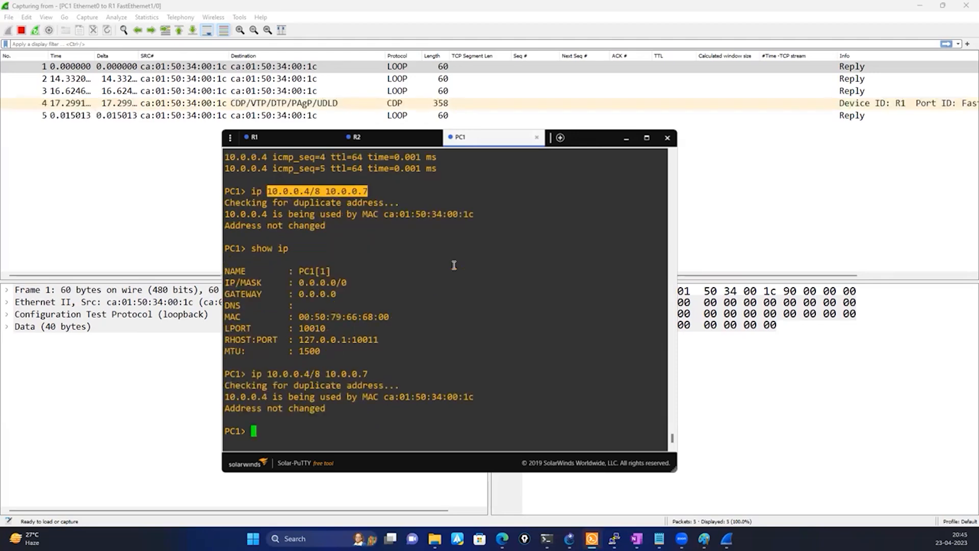
key(Return)
key(Return)
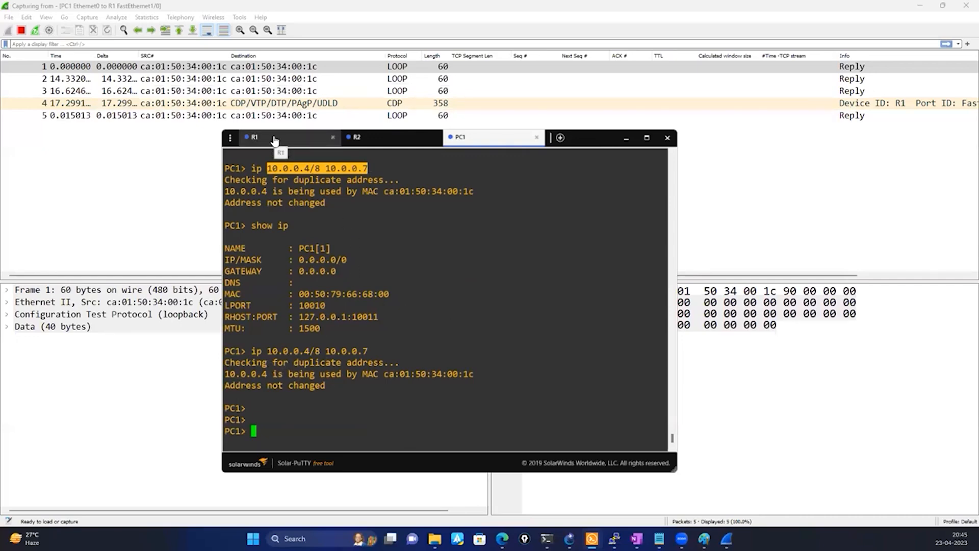
Step: Assign PC1 the address 10.0.0.10/8 with gateway 10.0.0.7 and check the info of the new ARP packets in Wireshark
click(314, 404)
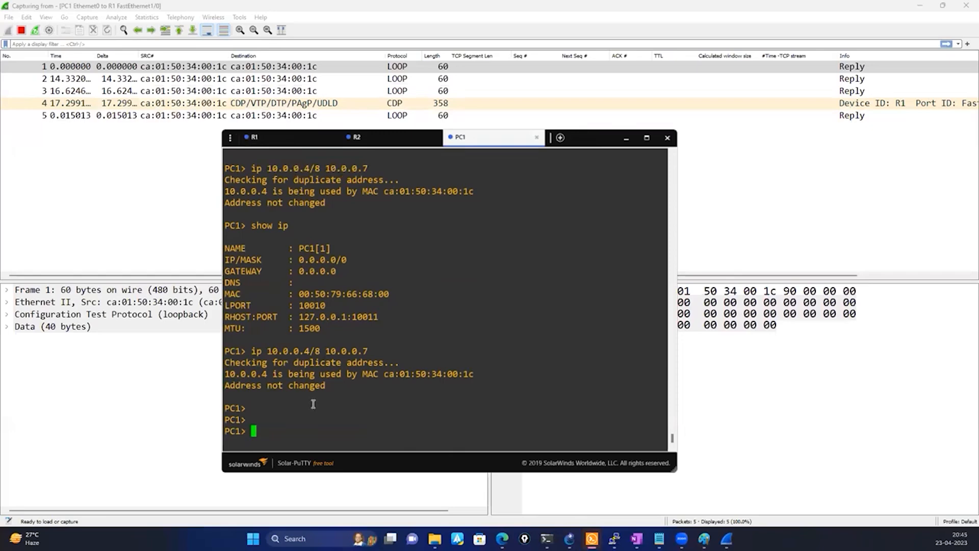
text(ip 1)
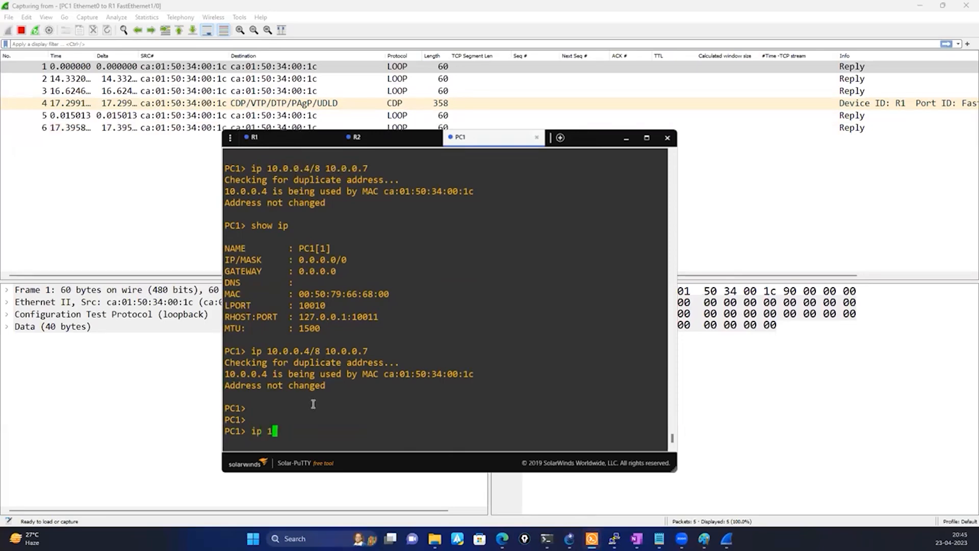
text(0.0.0.10)
key(BackSpace)
text(/8 10.0.0.7)
key(Return)
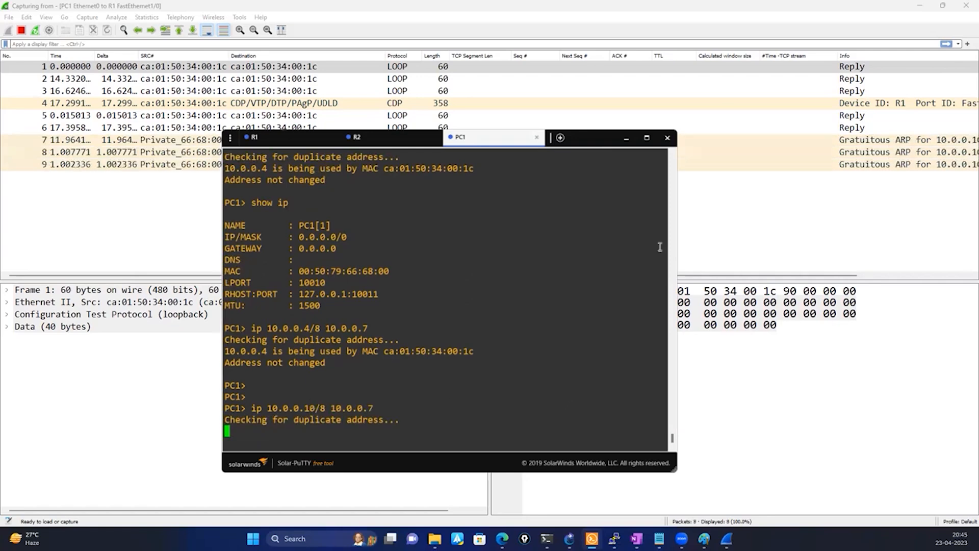
drag(725, 277, 870, 288)
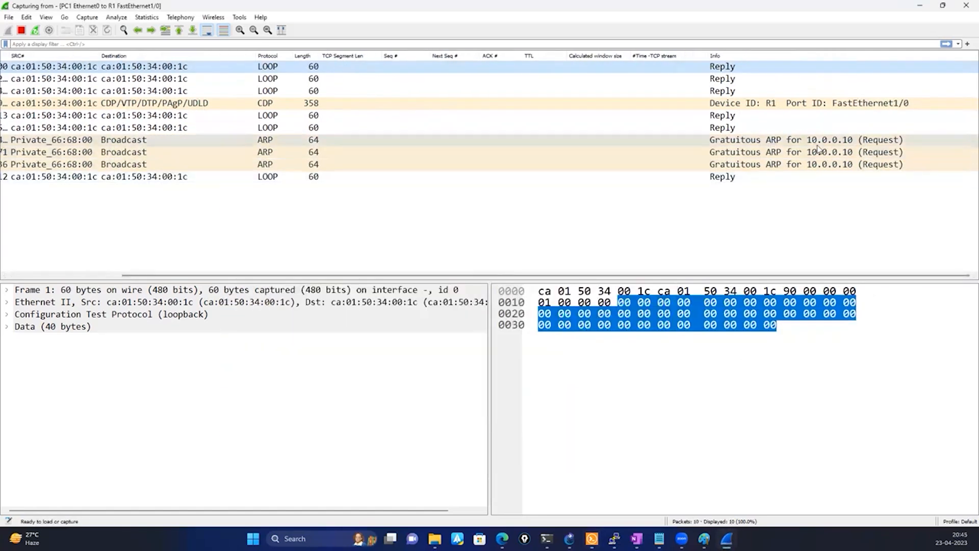
Step: Return to R1's console and complete the FastEthernet1/0 address command with 10.0.0.10 255.0.0.0
click(614, 539)
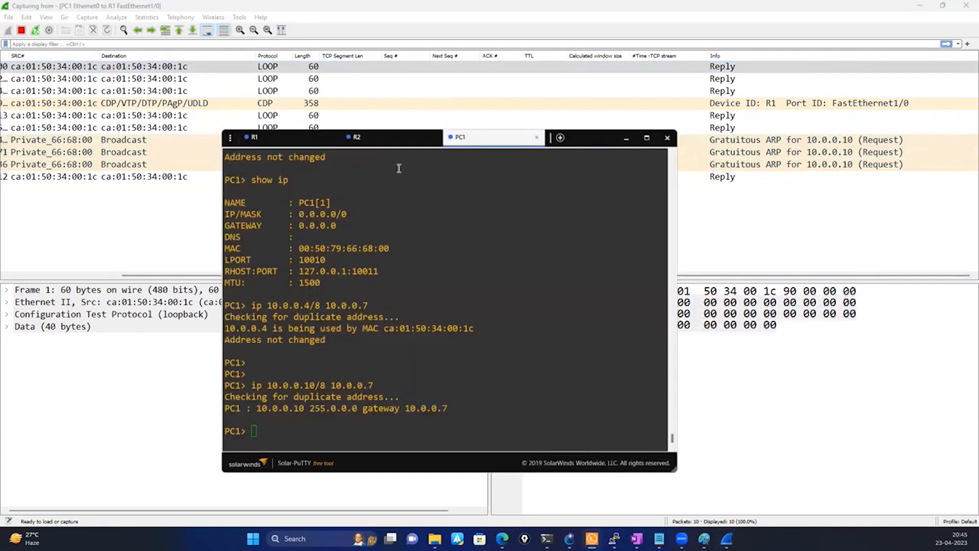
click(274, 137)
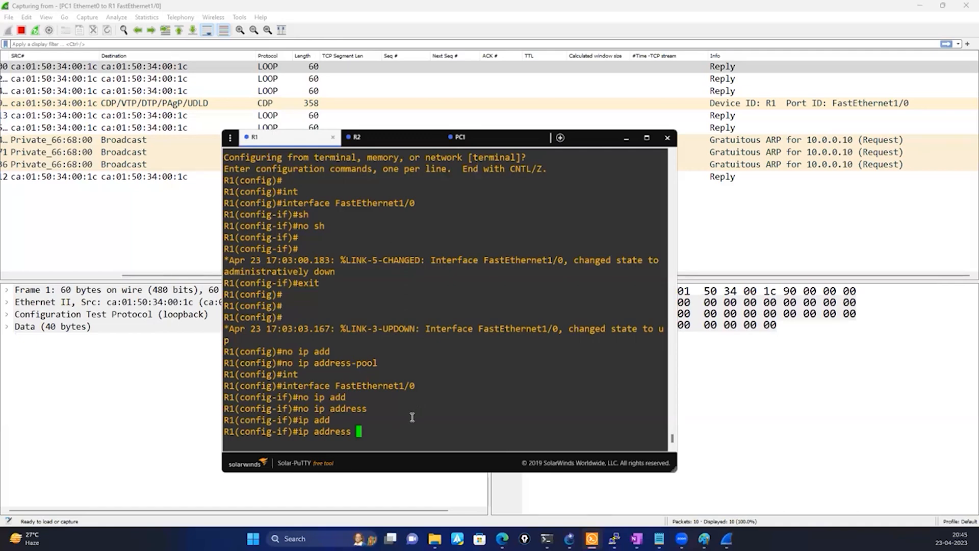
text(10.0.0.10 255.0.0.0)
key(Return)
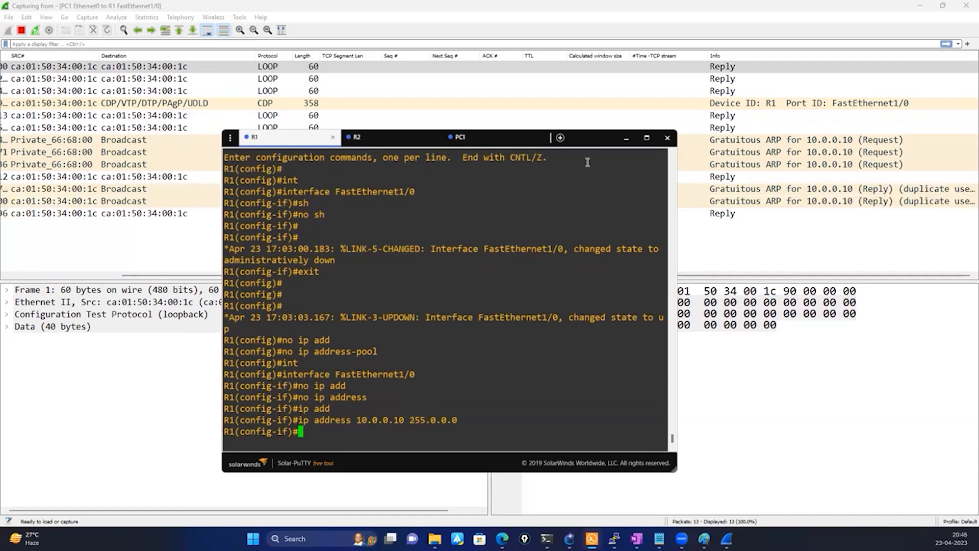
Step: Examine the duplicate IP address details of R1's first gratuitous ARP reply for 10.0.0.10 in Wireshark, and return to PC1's console
click(626, 138)
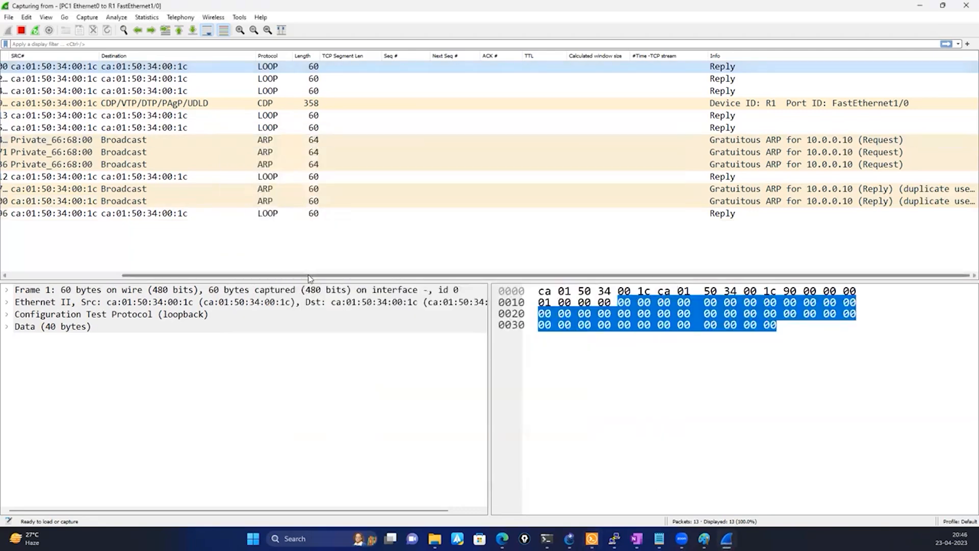
click(163, 188)
click(6, 327)
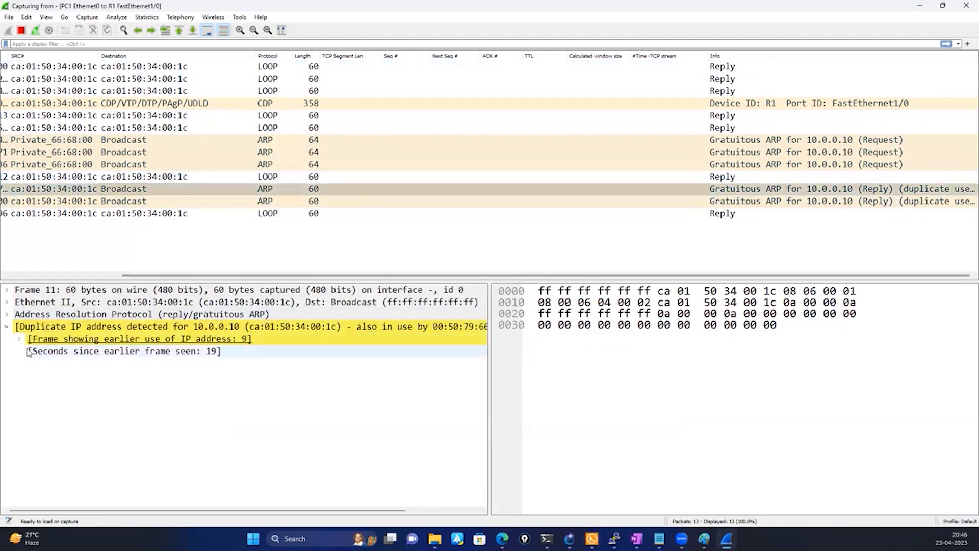
click(19, 339)
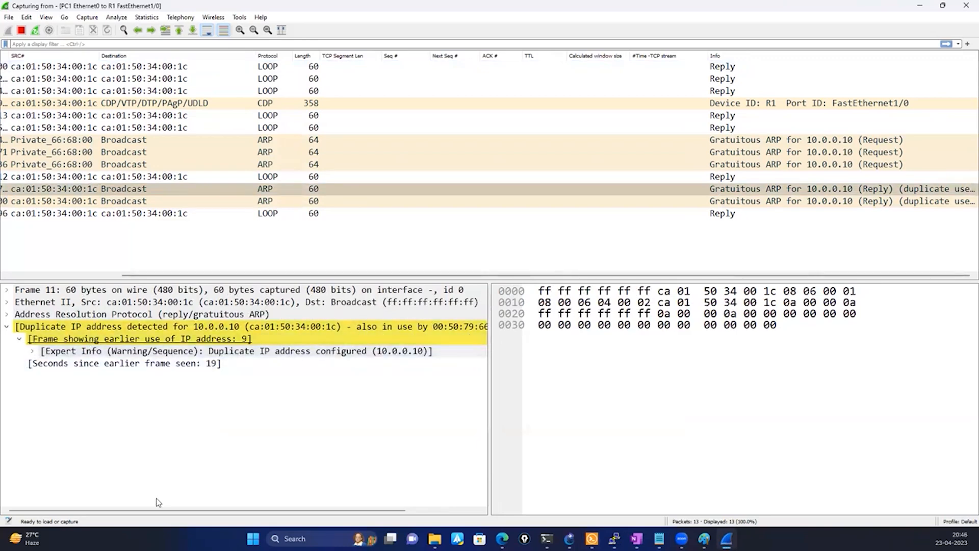
drag(213, 511, 318, 511)
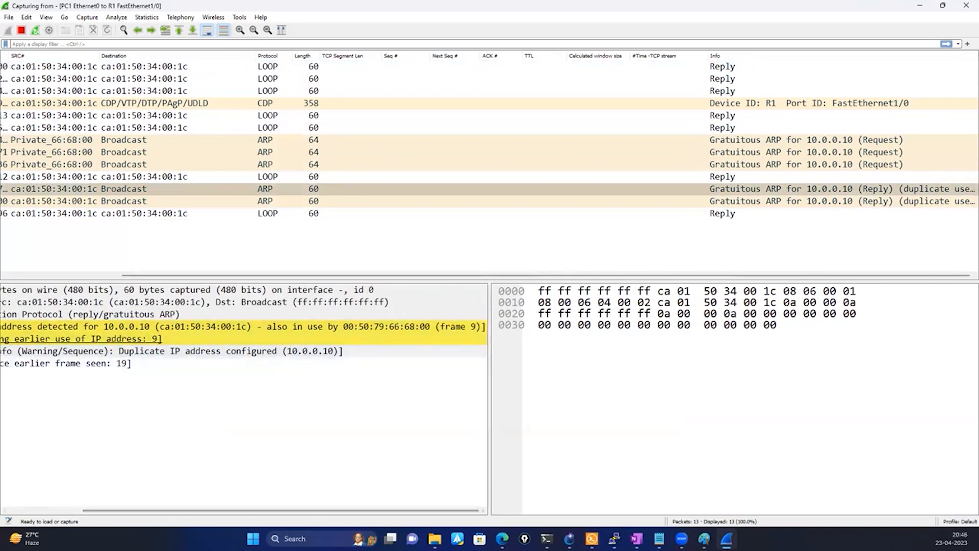
click(592, 538)
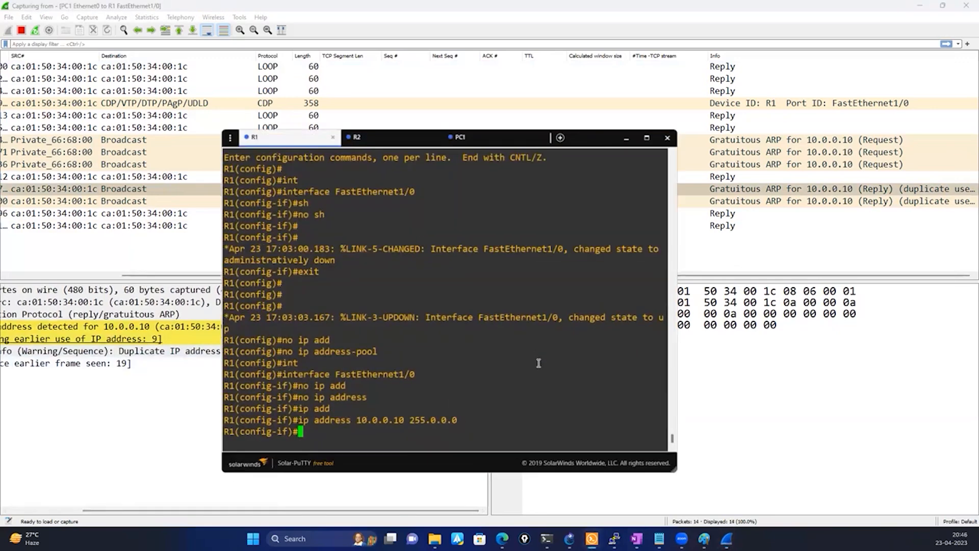
click(493, 138)
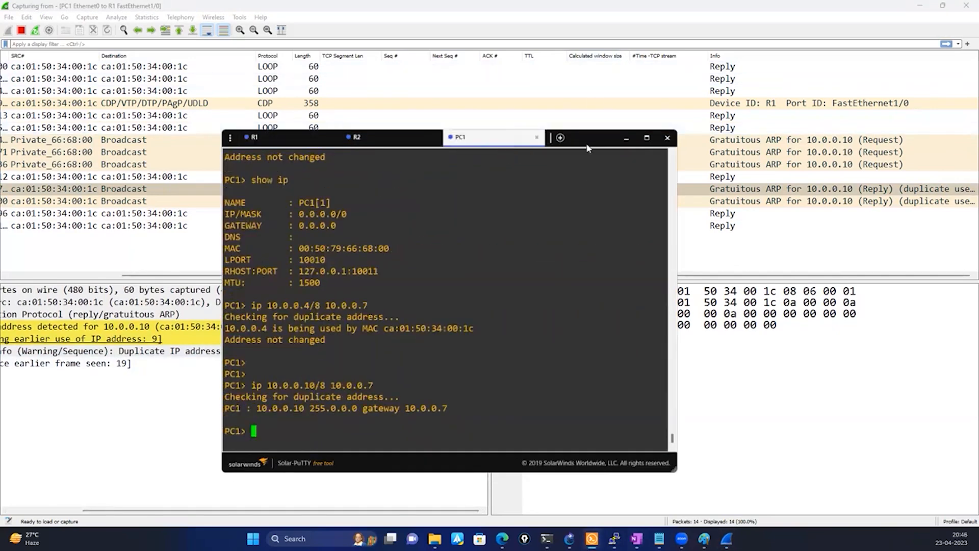
Step: Run show ip on PC1 and highlight the MAC address in its output
drag(603, 140, 773, 153)
click(514, 440)
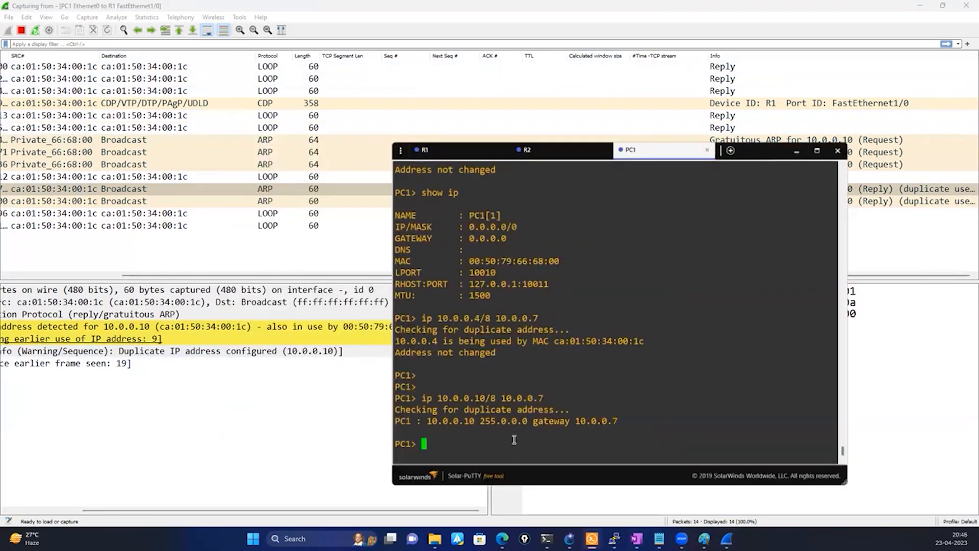
text(show ip)
key(Return)
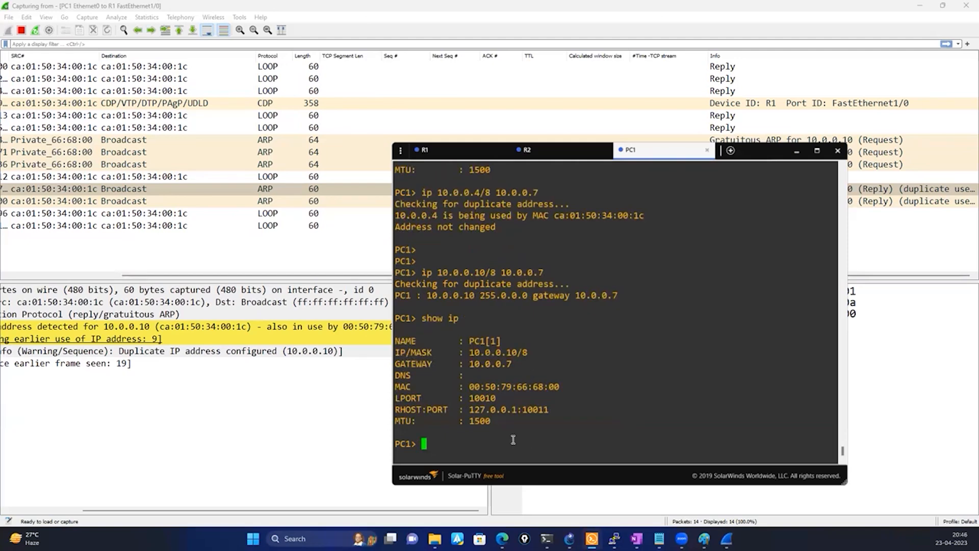
click(779, 147)
drag(840, 147, 920, 134)
drag(640, 376, 545, 371)
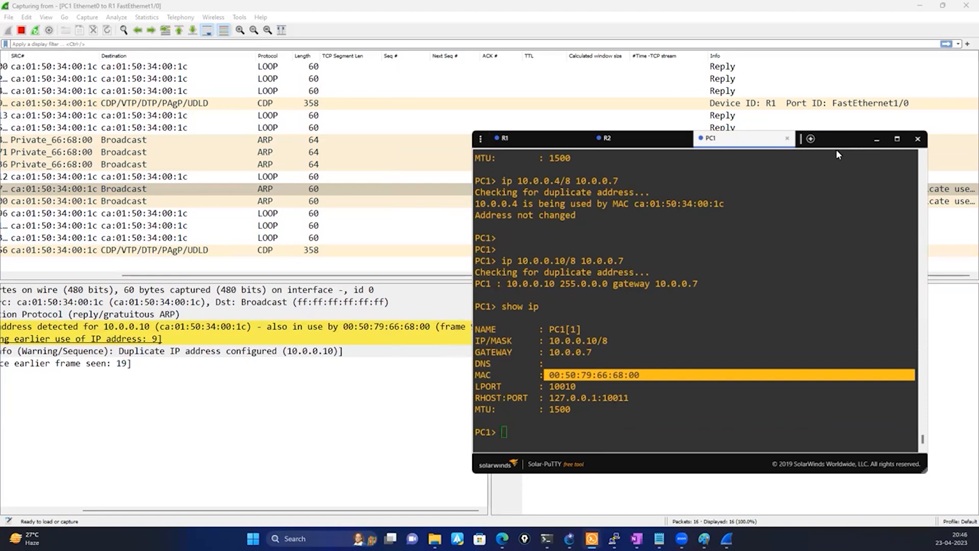
drag(760, 141, 683, 136)
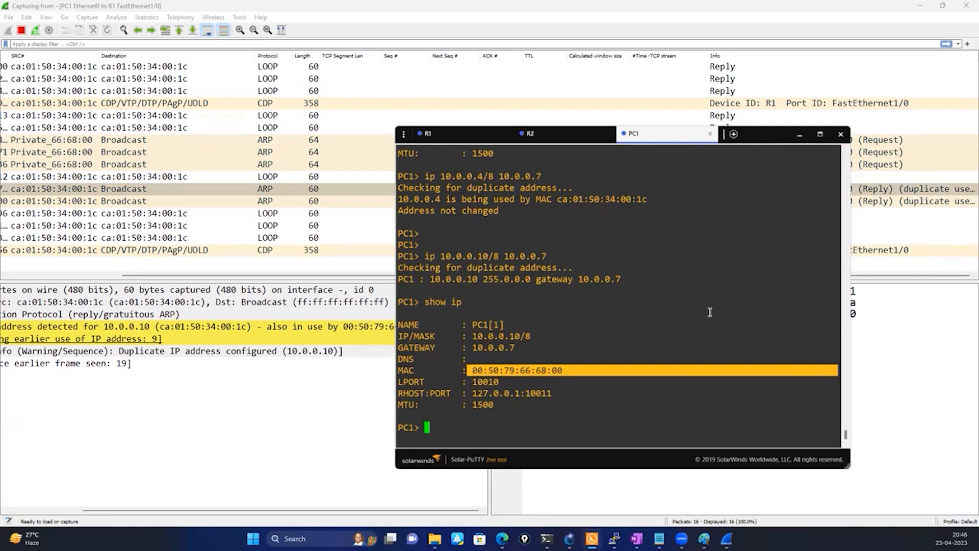
Step: Switch to R1's console and leave interface and global configuration mode, back to the R1# prompt
click(429, 134)
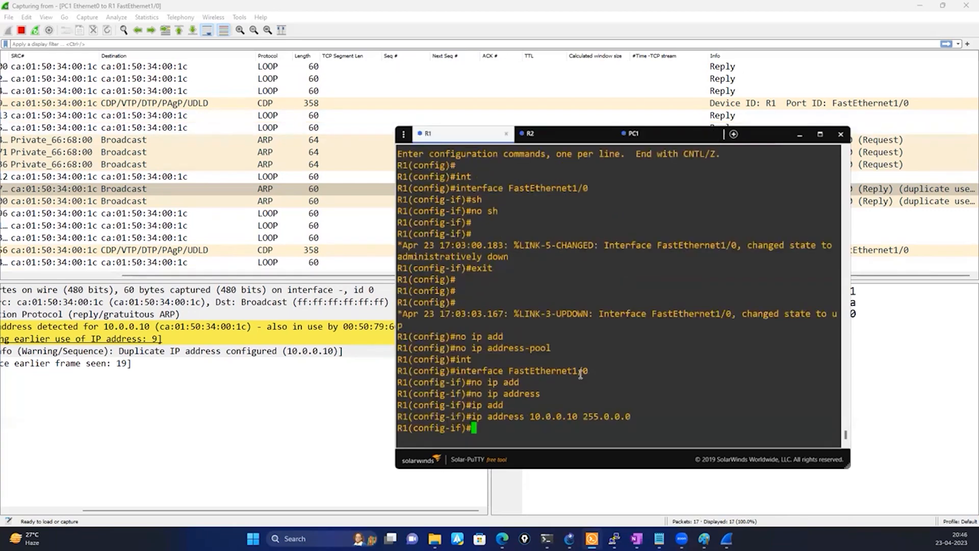
text(exit)
key(Return)
key(Return)
key(Return)
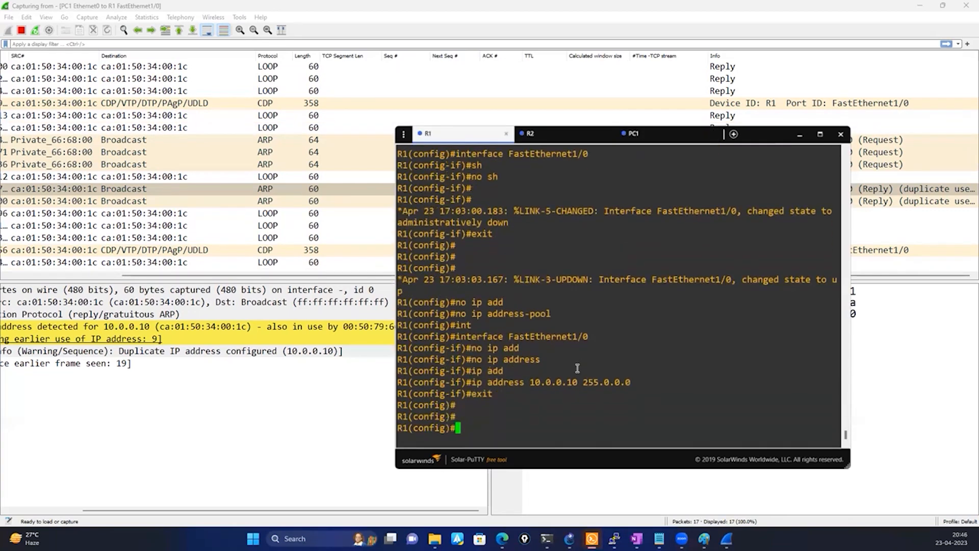
text(exit)
key(Return)
key(Return)
key(Return)
Step: Run show logging on R1 and page through the whole output to the prompt
text(sh)
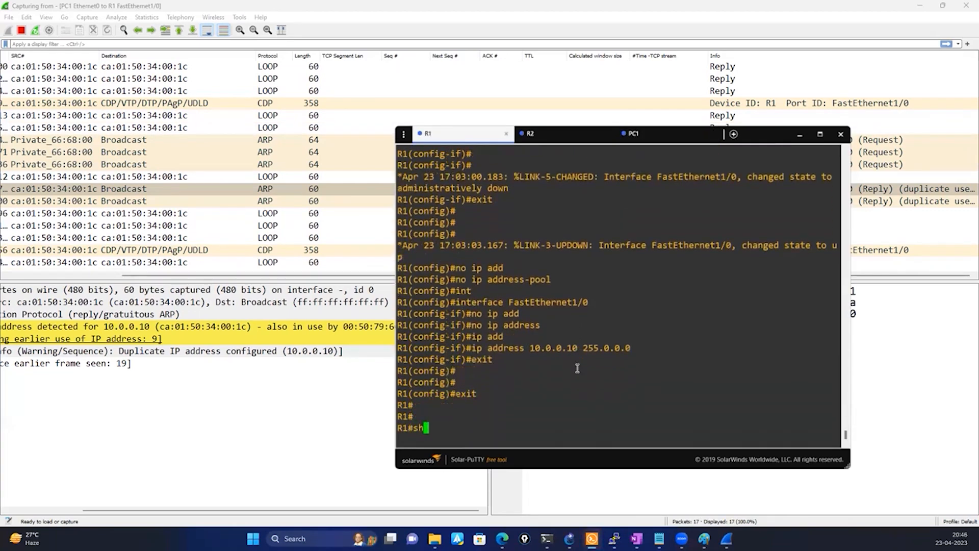
text(o)
key(Tab)
text(lo)
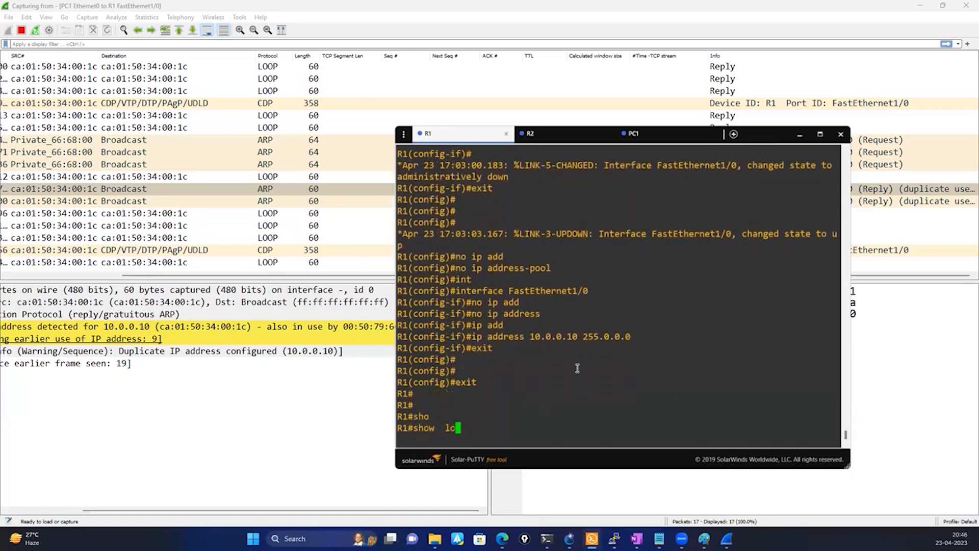
text(gging)
key(Return)
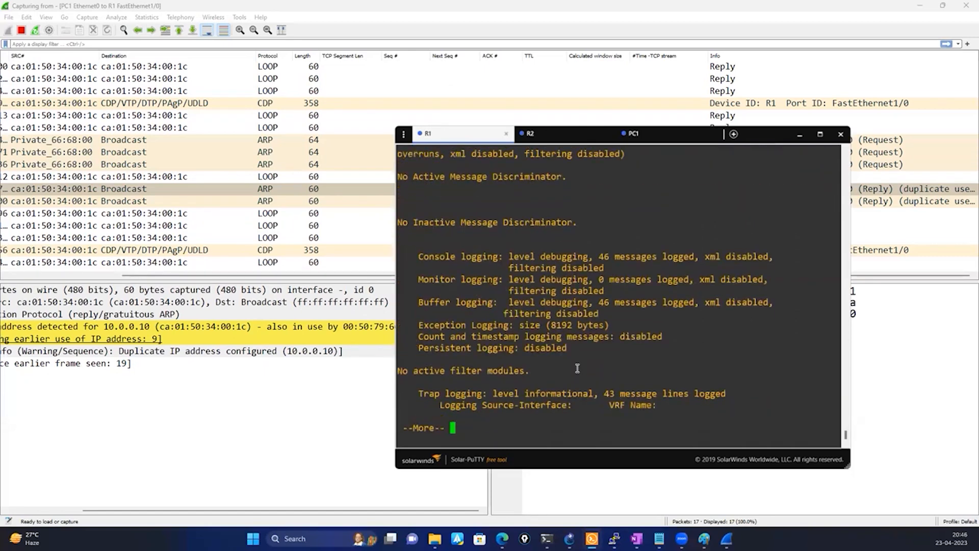
key(space)
key(space)
key(space)
key(space)
key(space)
key(space)
key(space)
key(space)
key(space)
key(space)
key(space)
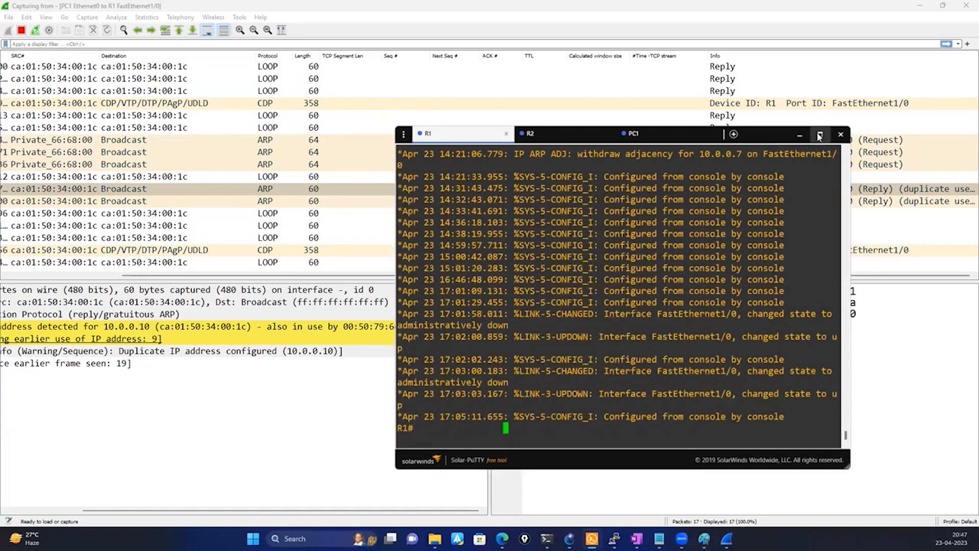
Step: Examine R1's logged messages in the maximized console for any duplicate address entry, and restore the window size
click(819, 134)
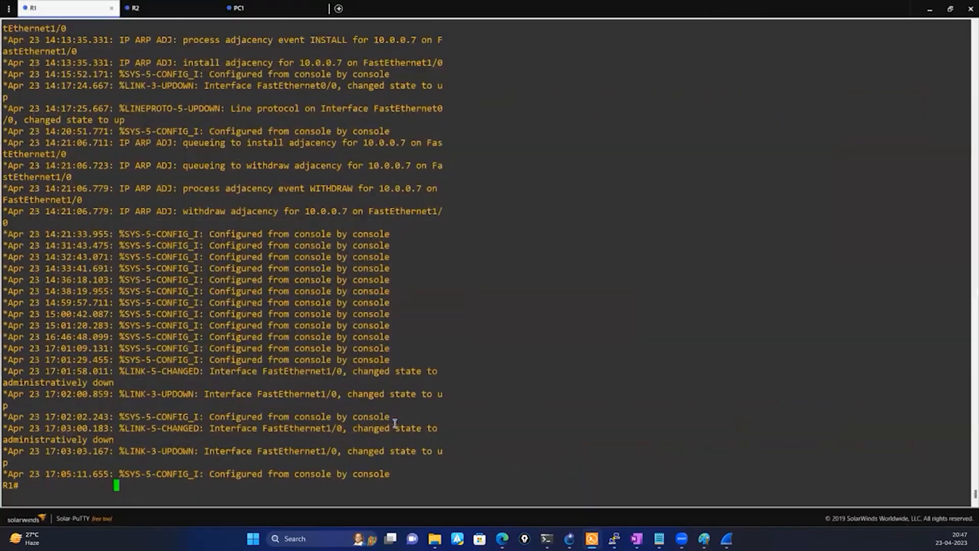
scroll(395, 423, up, 15)
scroll(395, 422, down, 13)
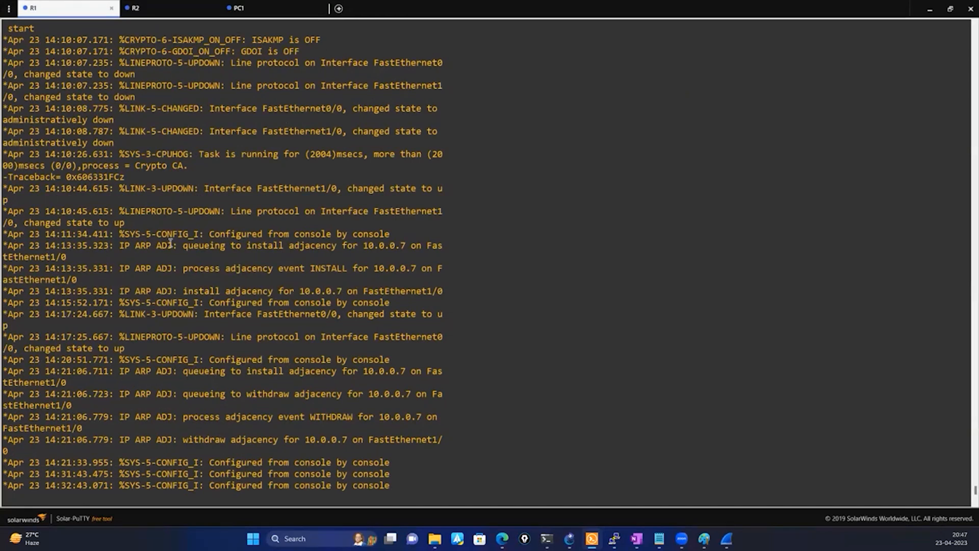
scroll(195, 360, down, 7)
scroll(195, 359, up, 20)
scroll(195, 359, down, 20)
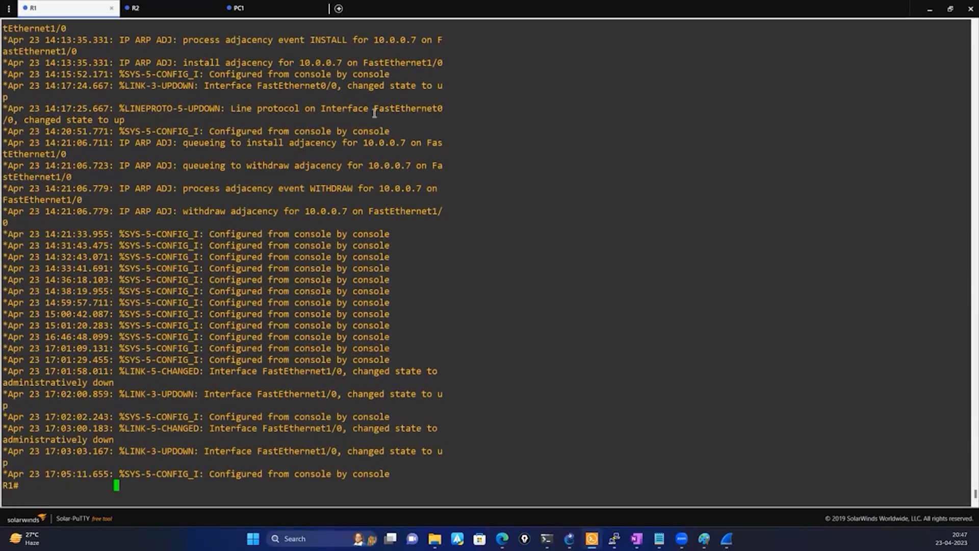
click(951, 10)
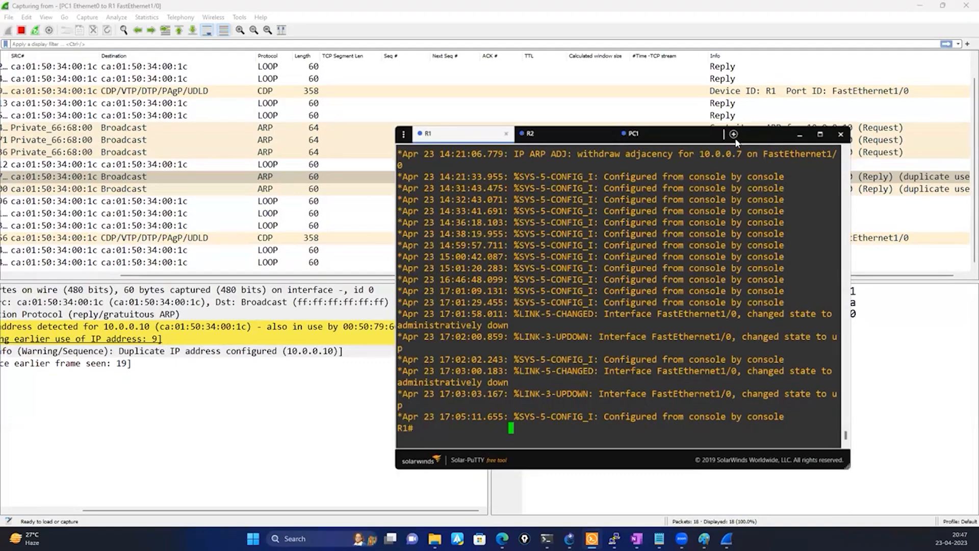
Step: Bring R1's console back over the Wireshark capture and maximize it
drag(760, 135, 529, 161)
click(569, 161)
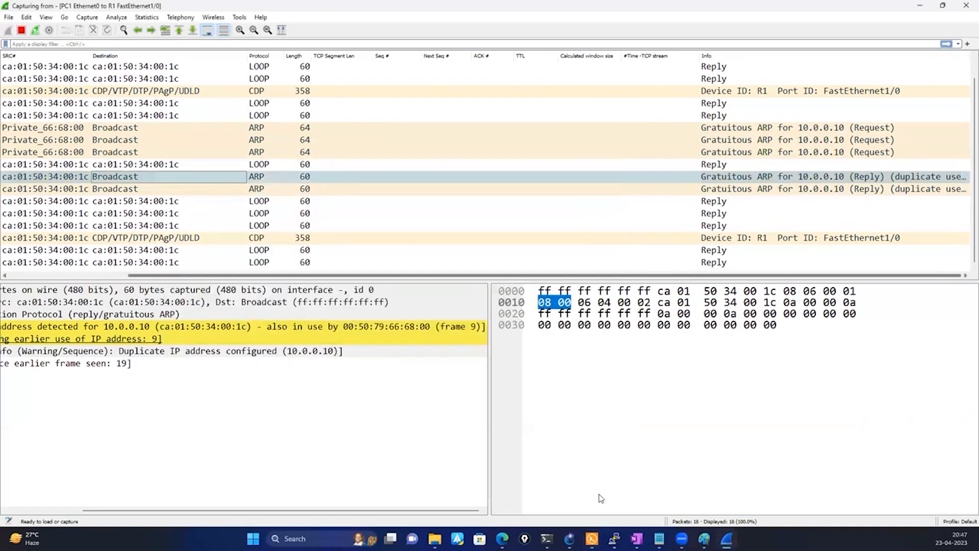
mouse_move(569, 539)
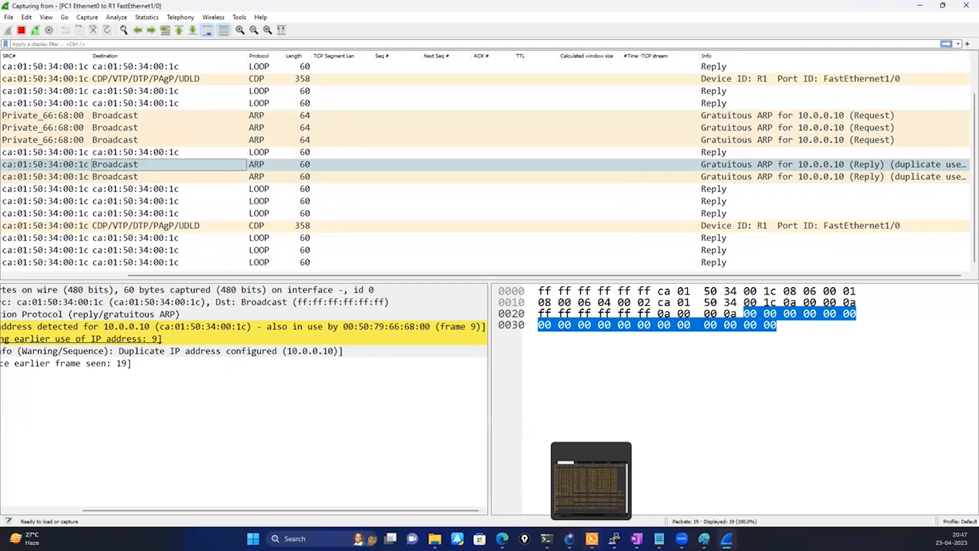
click(592, 538)
click(594, 160)
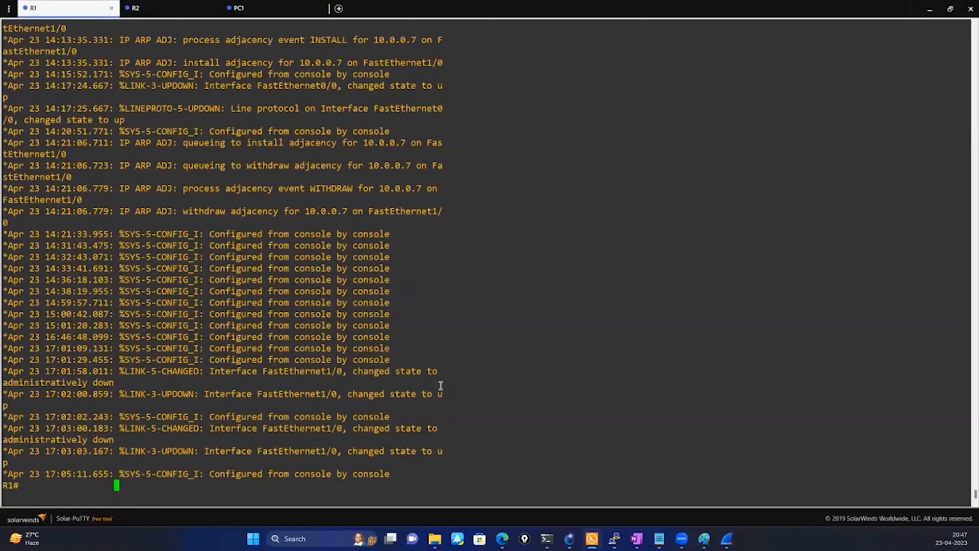
text(deb)
key(Tab)
text(ap)
key(Tab)
key(BackSpace)
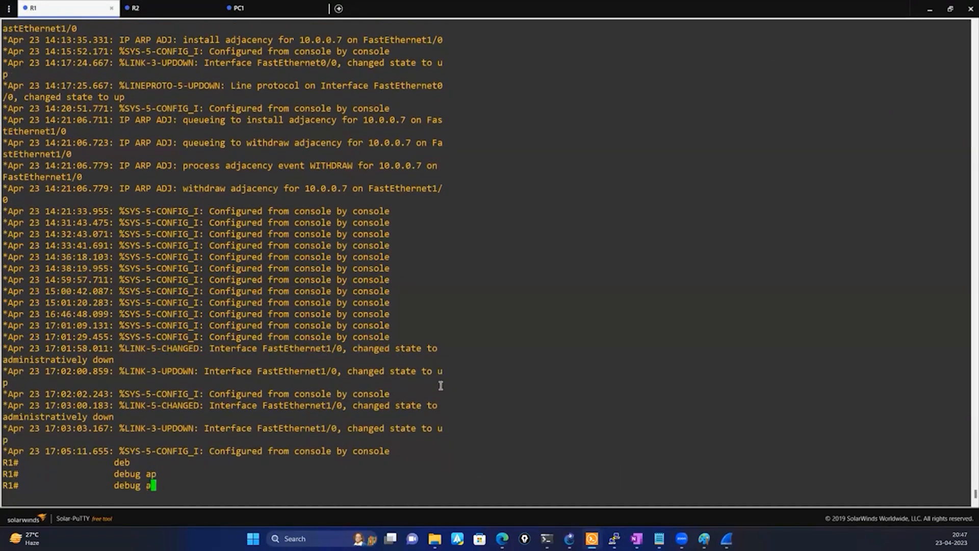
text(r)
key(Tab)
key(BackSpace)
key(BackSpace)
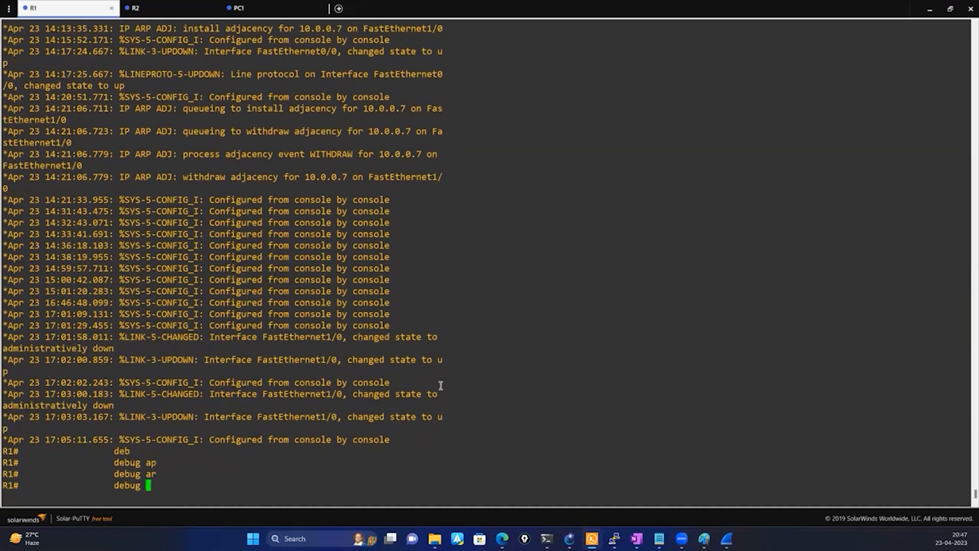
text(ip ar)
key(Tab)
key(BackSpace)
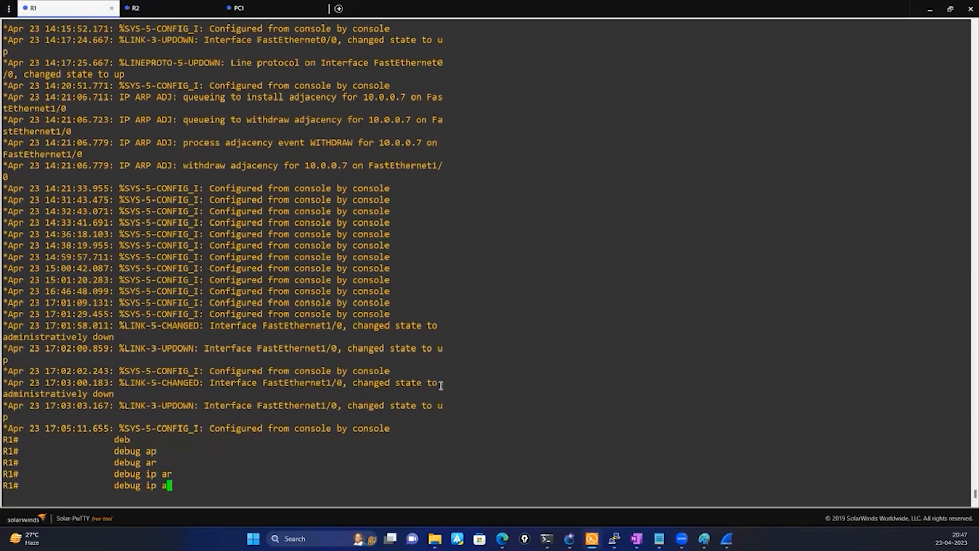
key(BackSpace)
key(Delete)
key(Delete)
key(Delete)
key(BackSpace)
key(BackSpace)
key(BackSpace)
key(BackSpace)
key(BackSpace)
key(BackSpace)
key(BackSpace)
key(BackSpace)
key(BackSpace)
Step: List all available debug options on R1 with debug ? and page through to the end
text(?)
key(space)
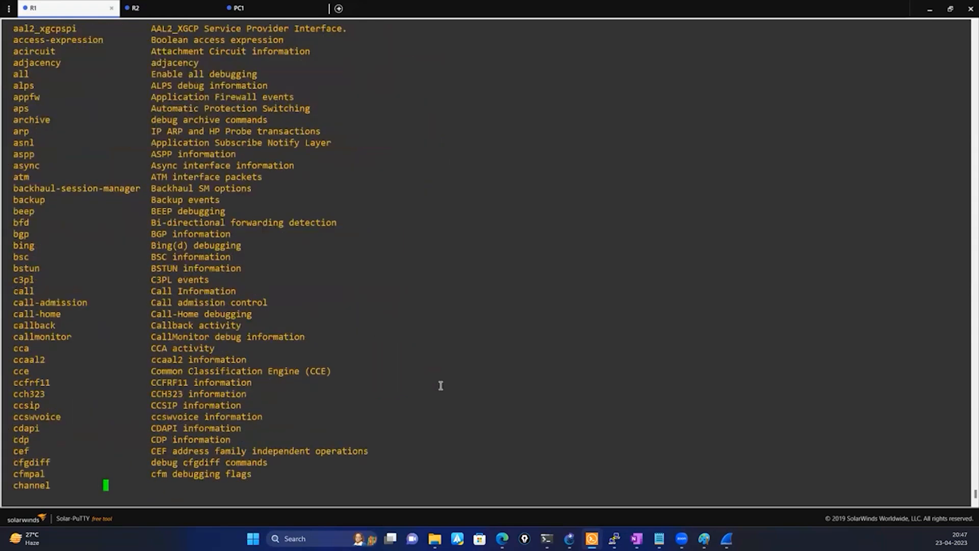
key(space)
key(space)
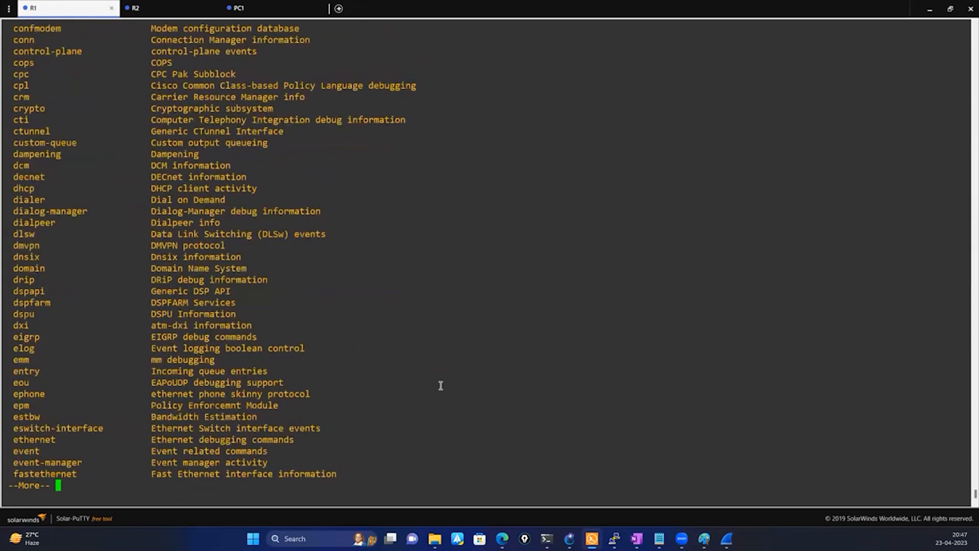
key(space)
key(space)
key(space)
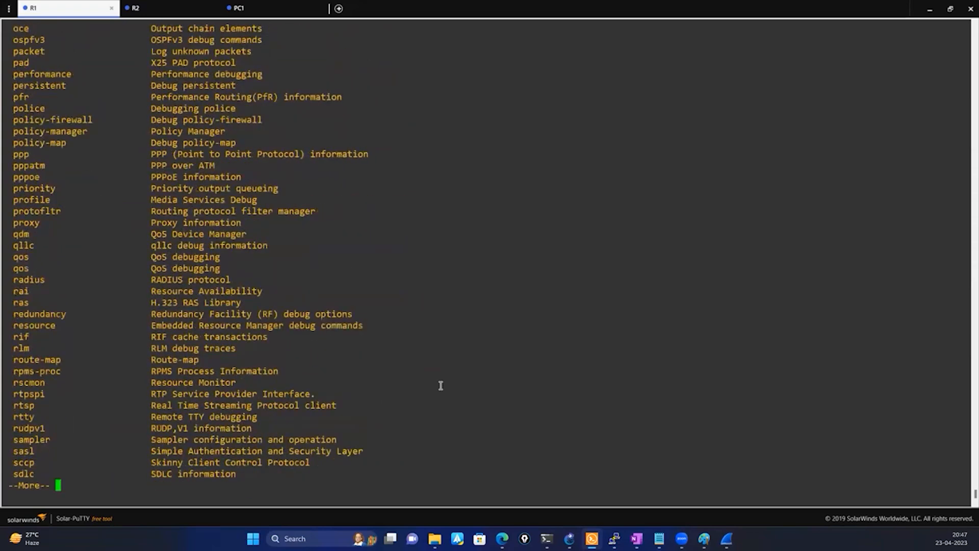
key(space)
key(space)
Step: List the options beginning with a under debug ip and under debug on R1
text(ip  )
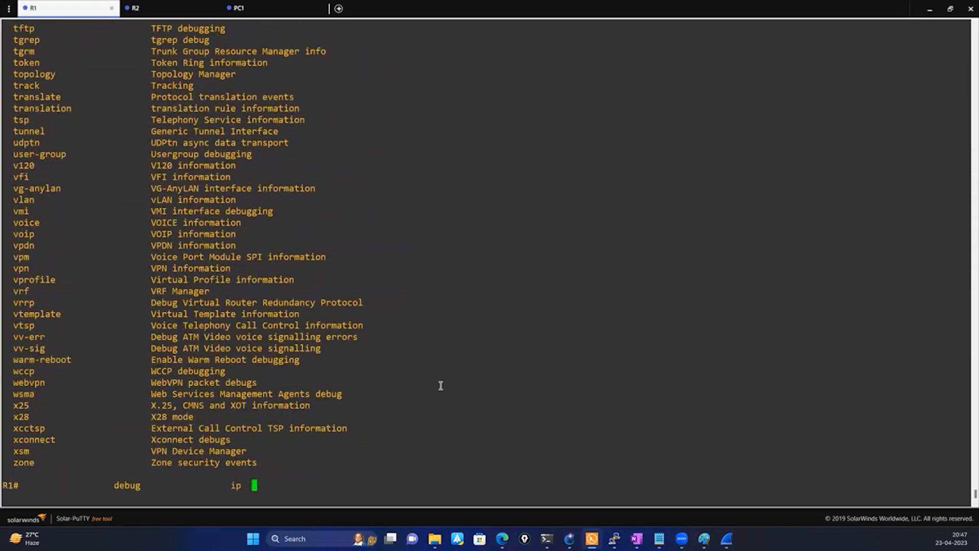
text(a?)
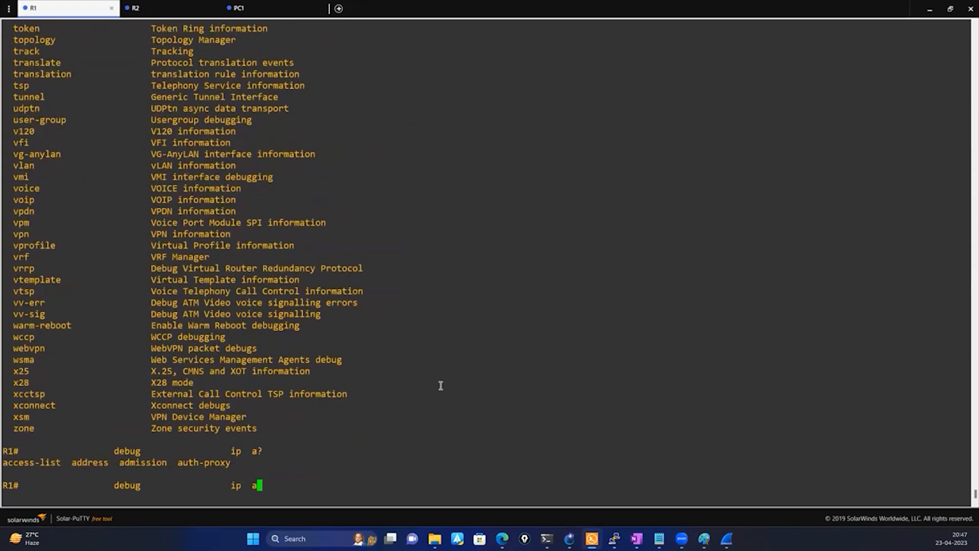
key(BackSpace)
key(BackSpace)
key(BackSpace)
key(BackSpace)
text(a?)
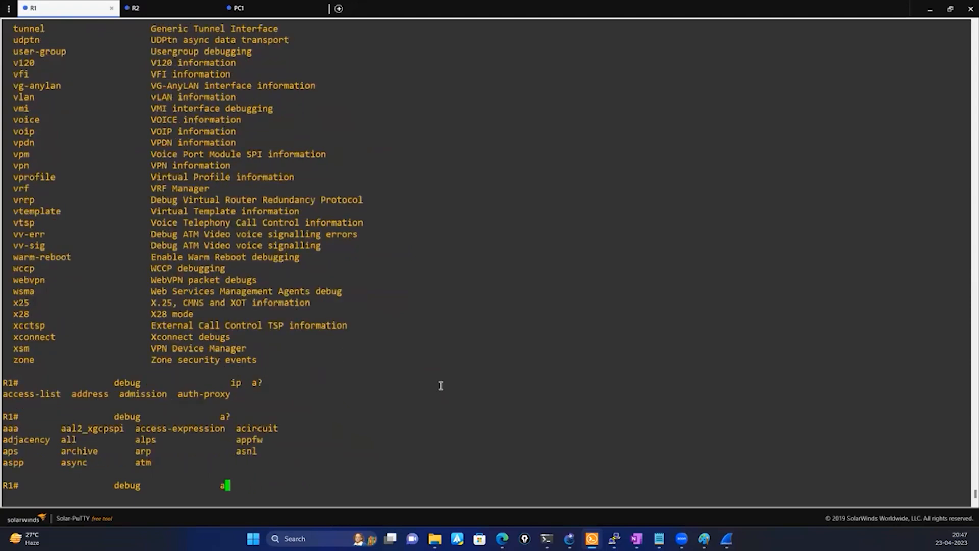
Step: List the subcommands of debug arp on R1 and clear the command line
text(rp)
key(Tab)
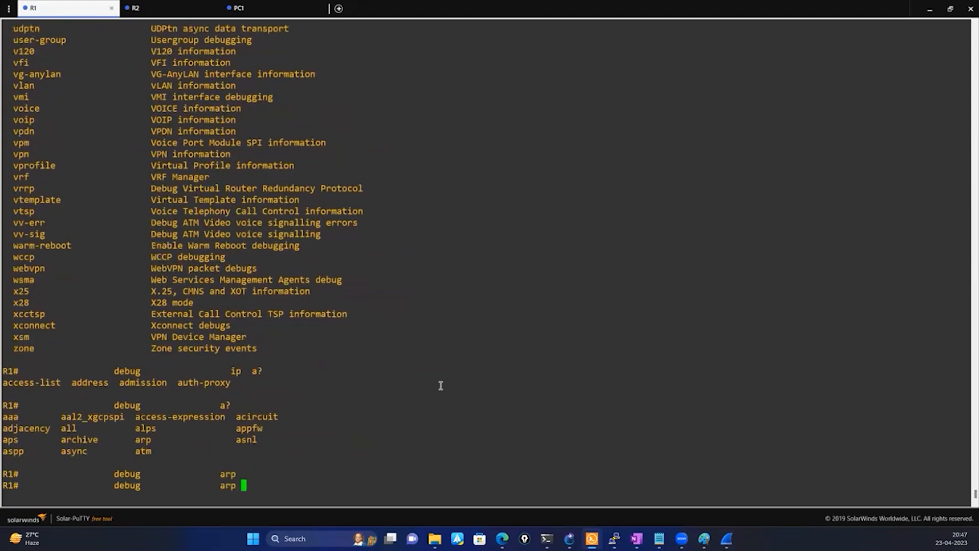
text(?)
key(BackSpace)
key(BackSpace)
key(BackSpace)
key(BackSpace)
key(BackSpace)
key(BackSpace)
key(BackSpace)
key(BackSpace)
key(BackSpace)
key(BackSpace)
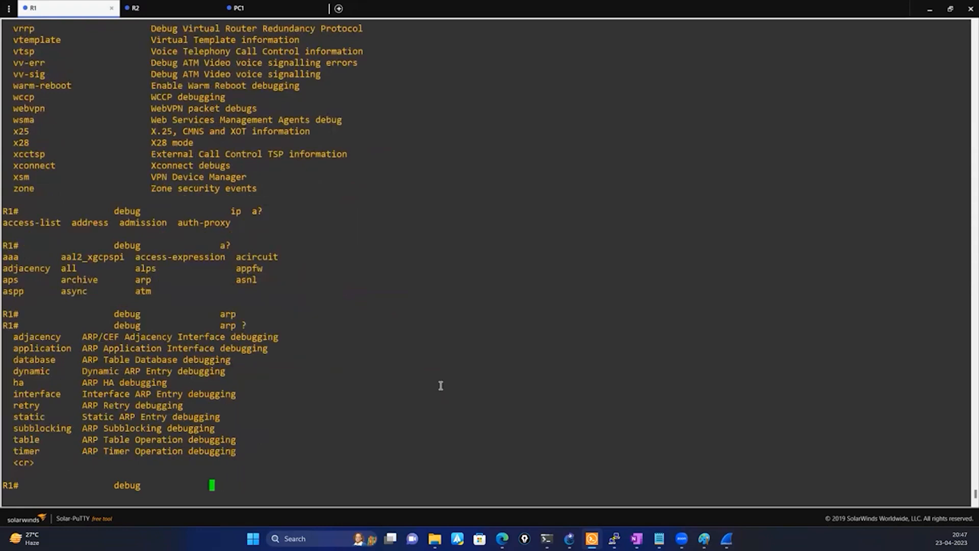
key(BackSpace)
key(BackSpace)
key(BackSpace)
key(BackSpace)
key(BackSpace)
Step: Turn on ARP database debugging on R1 with debug arp database
text(deb)
key(Tab)
text(a)
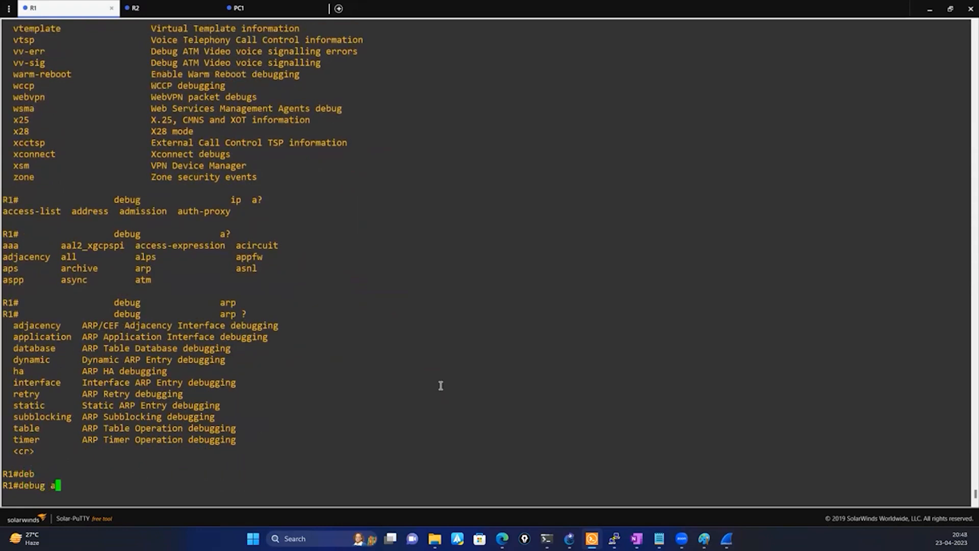
text(rp)
key(Tab)
text(d)
key(Tab)
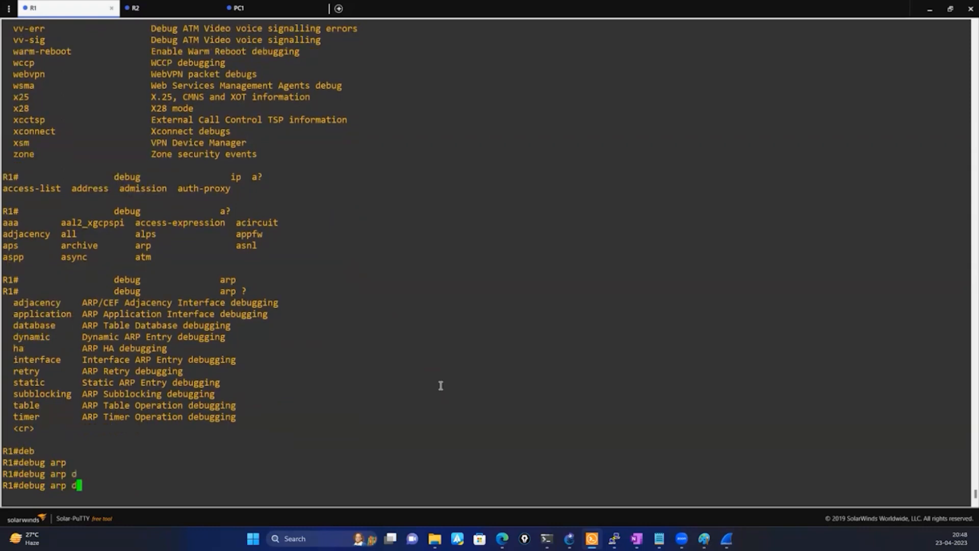
text(a)
key(Tab)
text(?)
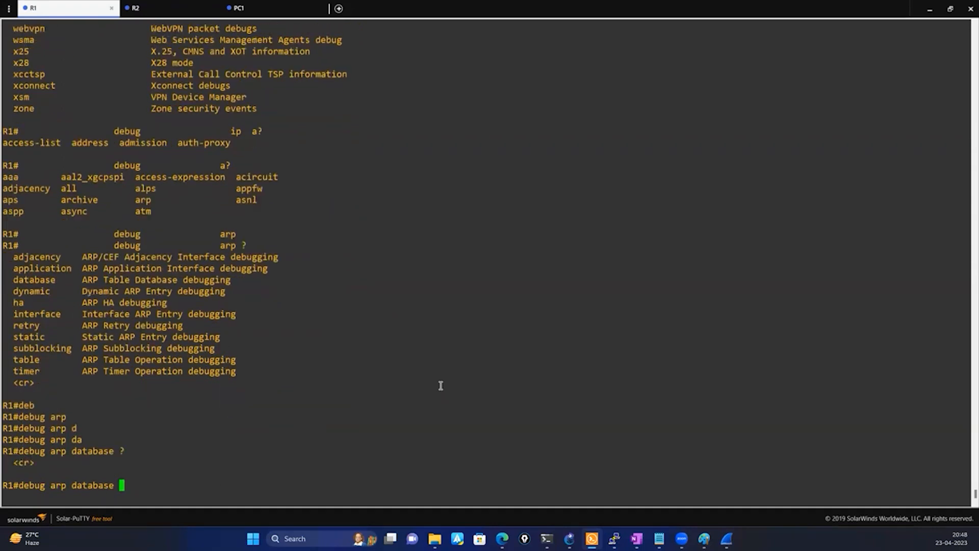
key(Return)
key(Return)
key(Return)
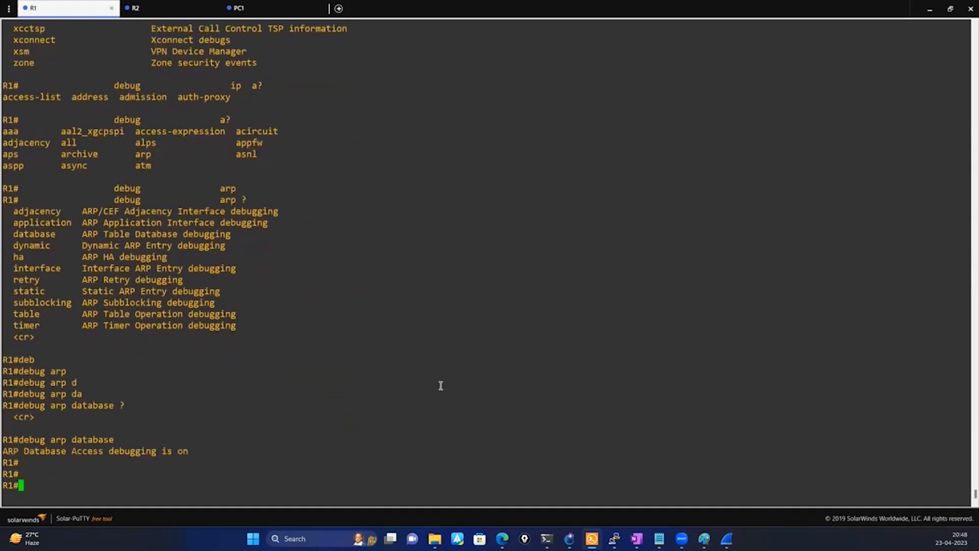
Step: Turn on ARP table operations debugging on R1 with debug arp table
key(Up)
key(BackSpace)
key(BackSpace)
key(BackSpace)
key(BackSpace)
key(BackSpace)
key(BackSpace)
key(BackSpace)
key(BackSpace)
text(tab)
key(Tab)
key(Return)
key(Return)
key(Return)
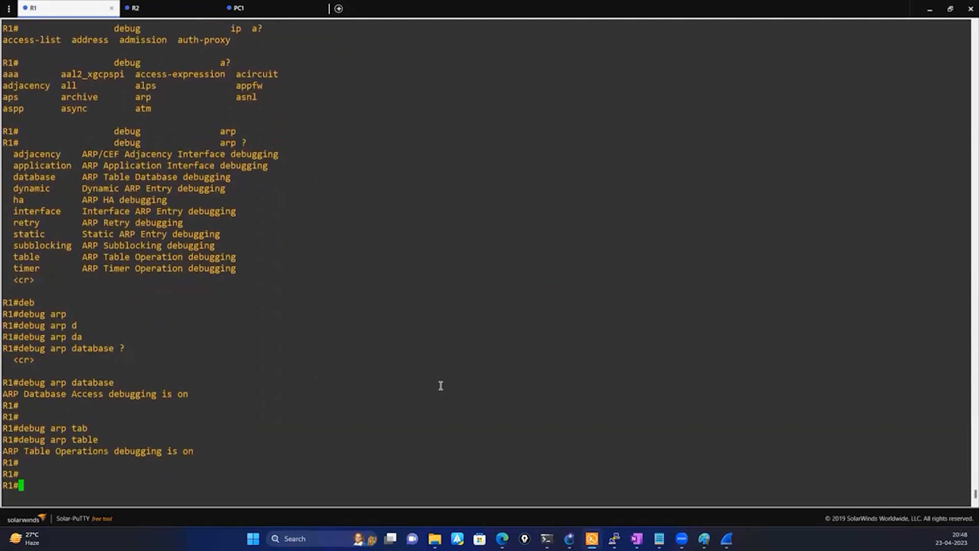
key(Return)
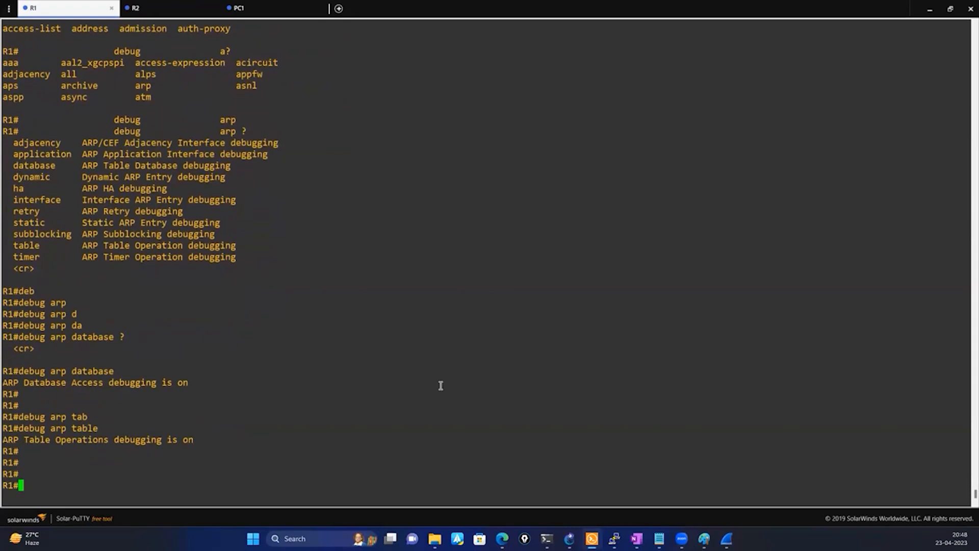
text(logg)
key(Tab)
text(b)
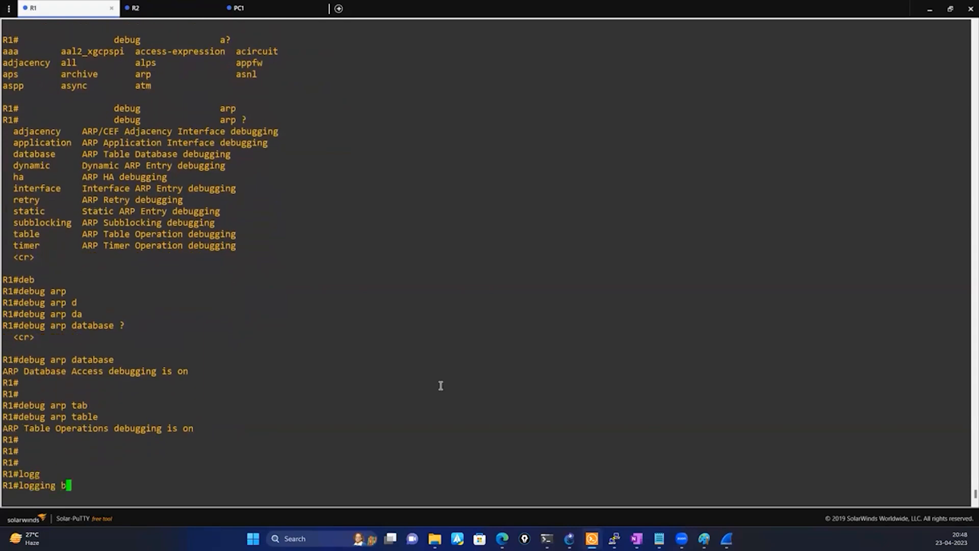
text(u)
key(Tab)
text(f)
key(Tab)
text(f)
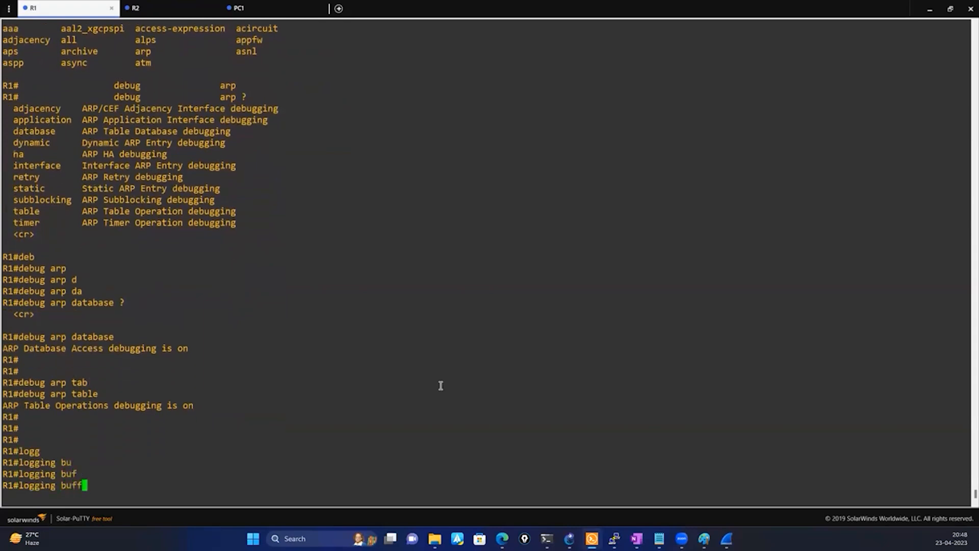
key(Tab)
key(BackSpace)
key(BackSpace)
key(BackSpace)
key(BackSpace)
key(BackSpace)
key(BackSpace)
key(BackSpace)
key(BackSpace)
key(BackSpace)
key(BackSpace)
key(BackSpace)
key(BackSpace)
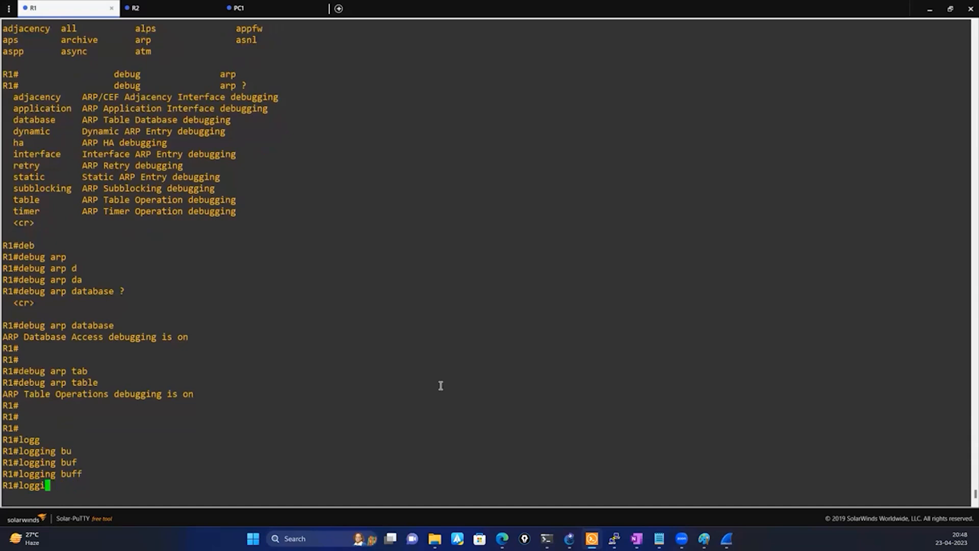
Step: Enter global configuration mode on R1 from the terminal
text(comf)
key(Tab)
key(BackSpace)
key(BackSpace)
text(nf)
key(Tab)
key(Return)
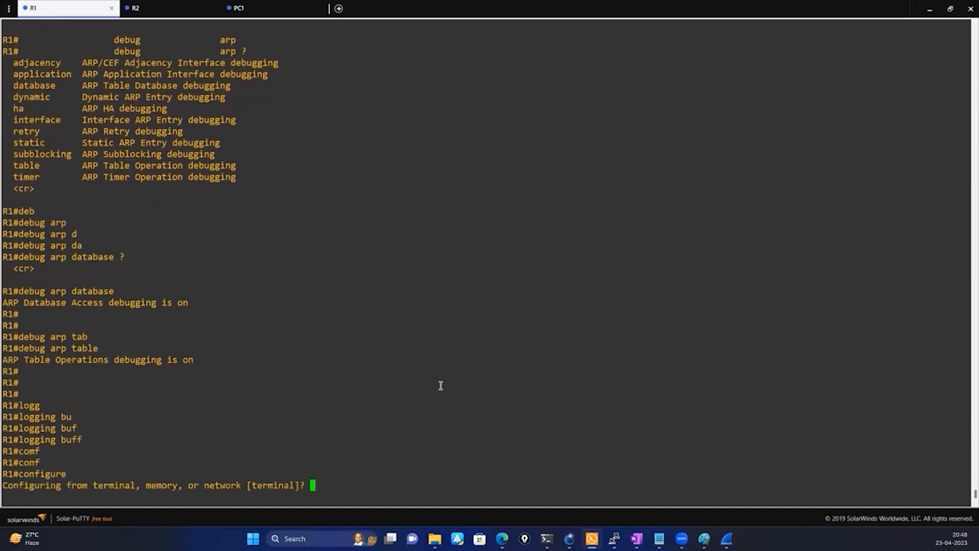
key(Return)
Step: List the logging buffered options on R1 and set the logging buffer size to 4096 bytes
text(logg)
key(Tab)
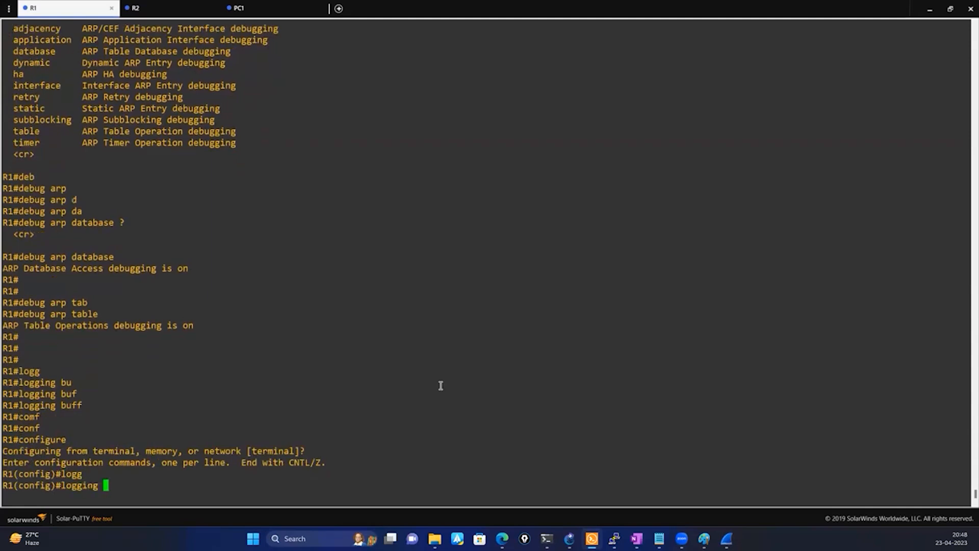
text(bu)
key(Tab)
key(Tab)
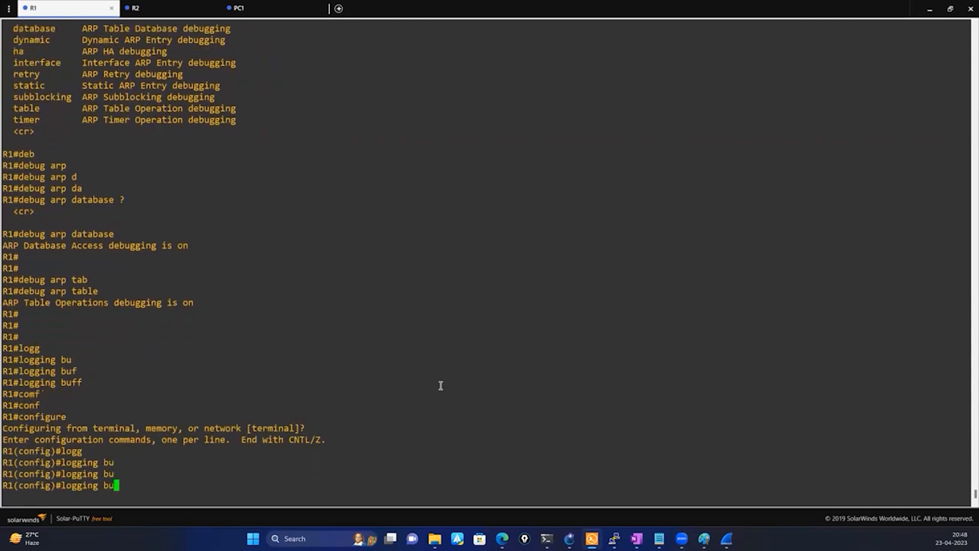
text(f)
key(Tab)
text(?)
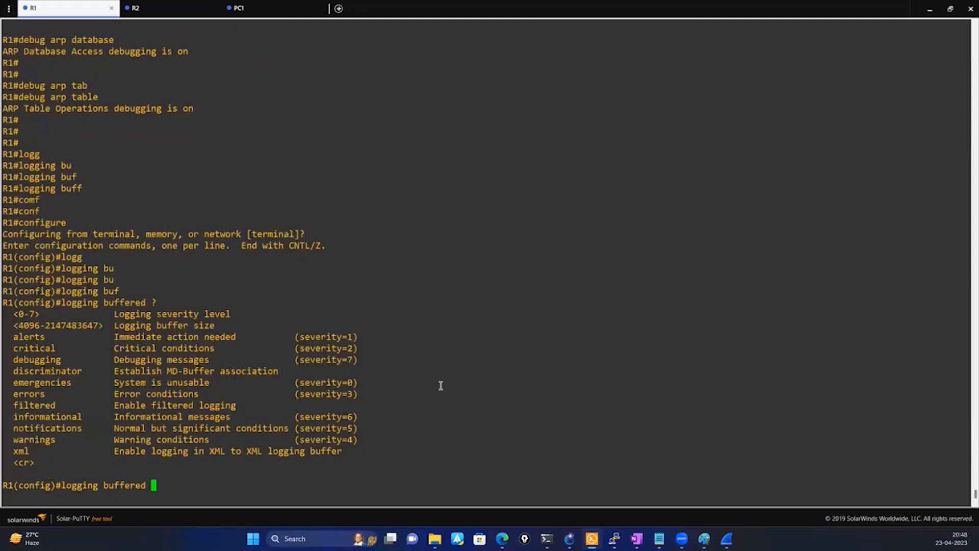
text(4096)
key(Return)
key(Return)
key(Return)
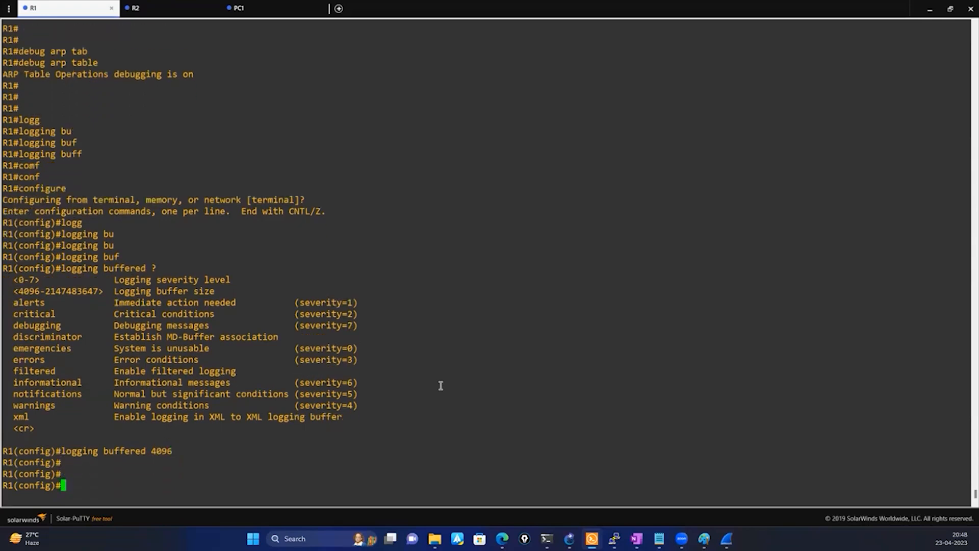
text(ter)
key(Tab)
key(BackSpace)
key(BackSpace)
key(BackSpace)
key(BackSpace)
key(BackSpace)
key(BackSpace)
key(BackSpace)
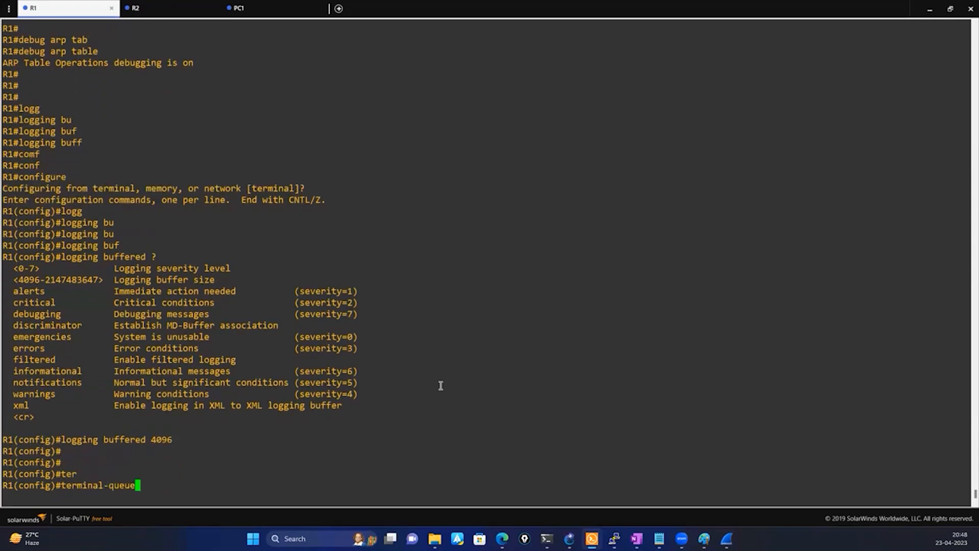
key(BackSpace)
key(BackSpace)
key(BackSpace)
key(BackSpace)
key(BackSpace)
key(BackSpace)
key(BackSpace)
key(BackSpace)
Step: Leave configuration mode on R1 and run terminal monitor
text(exit)
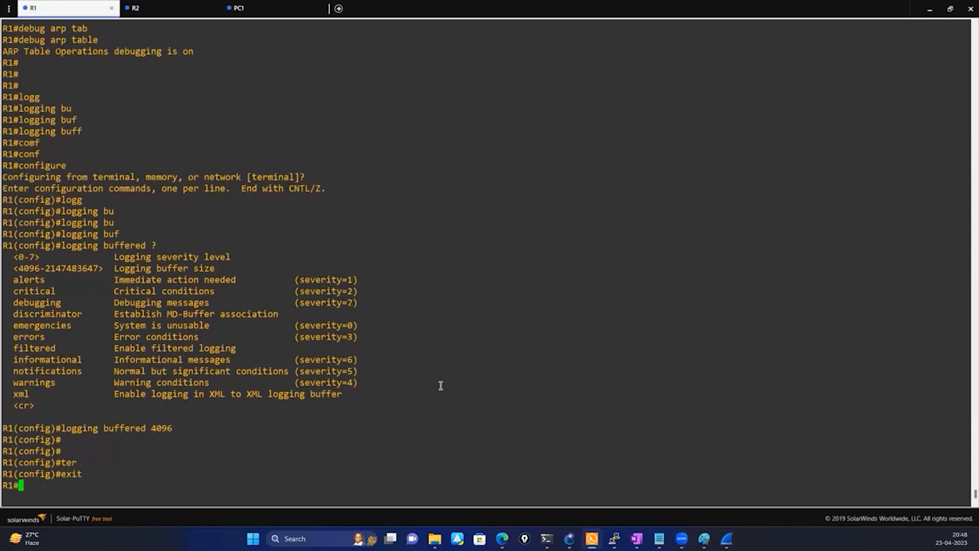
key(Return)
key(Return)
text(ter)
key(Tab)
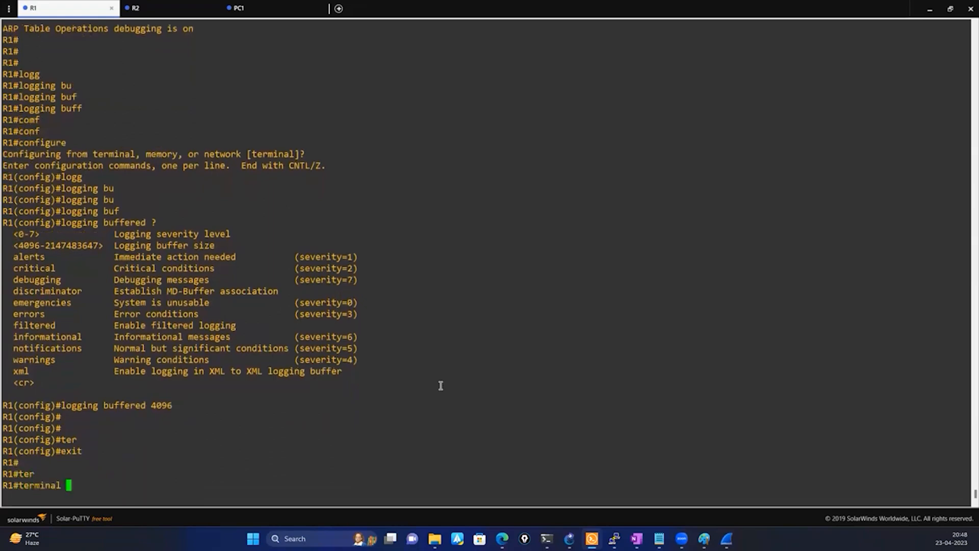
text(mon)
key(Tab)
key(Return)
key(Return)
key(Return)
key(Return)
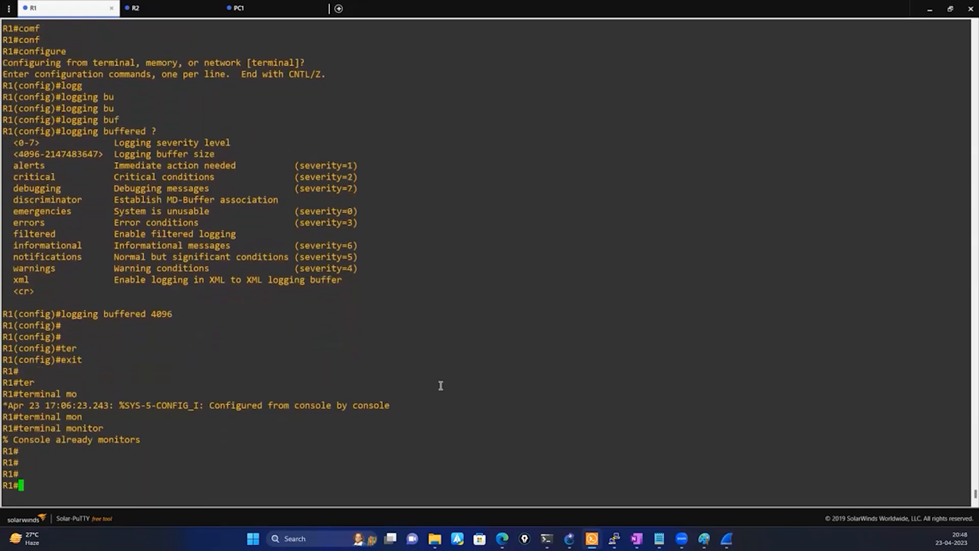
Step: Display R1's logging settings and log buffer with show logging
text(sho)
key(Tab)
text(logg)
key(Tab)
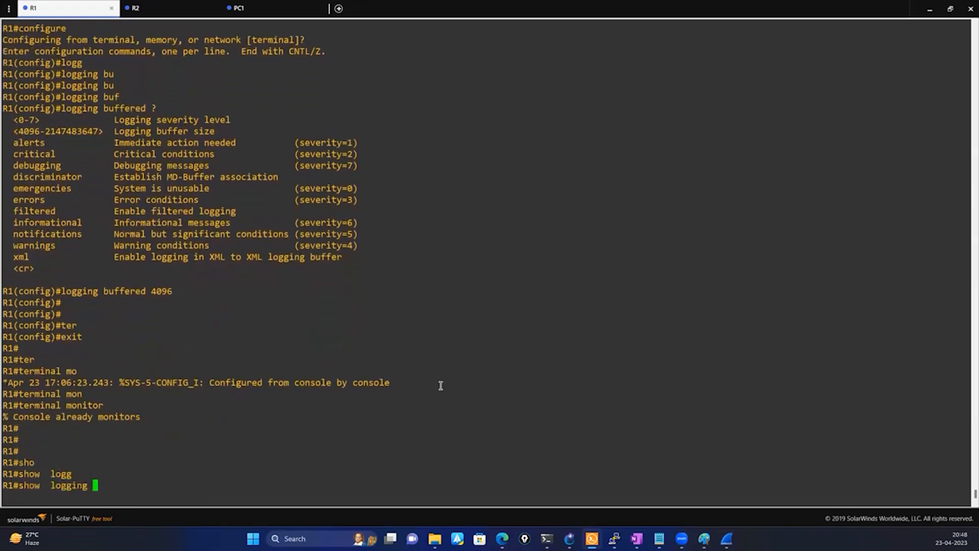
key(Return)
key(space)
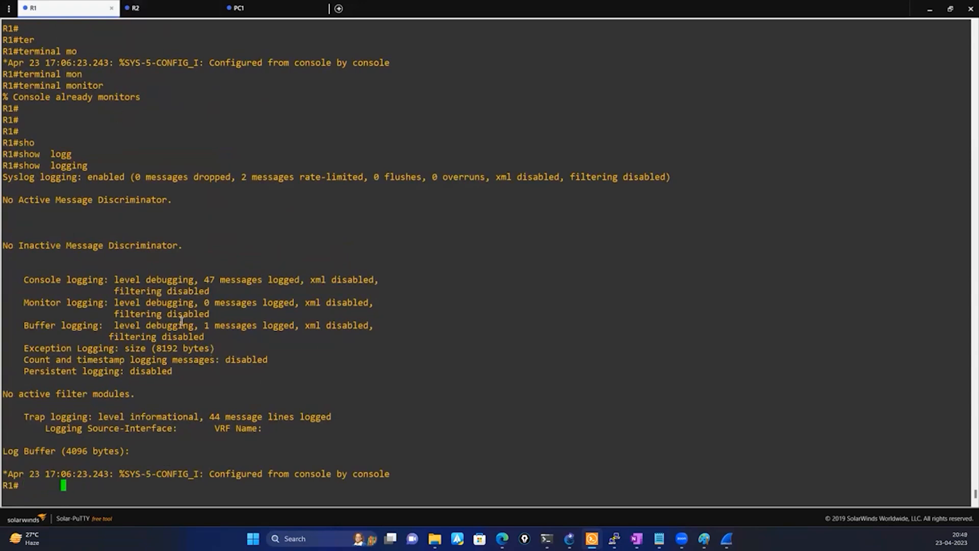
key(Return)
key(Return)
key(Return)
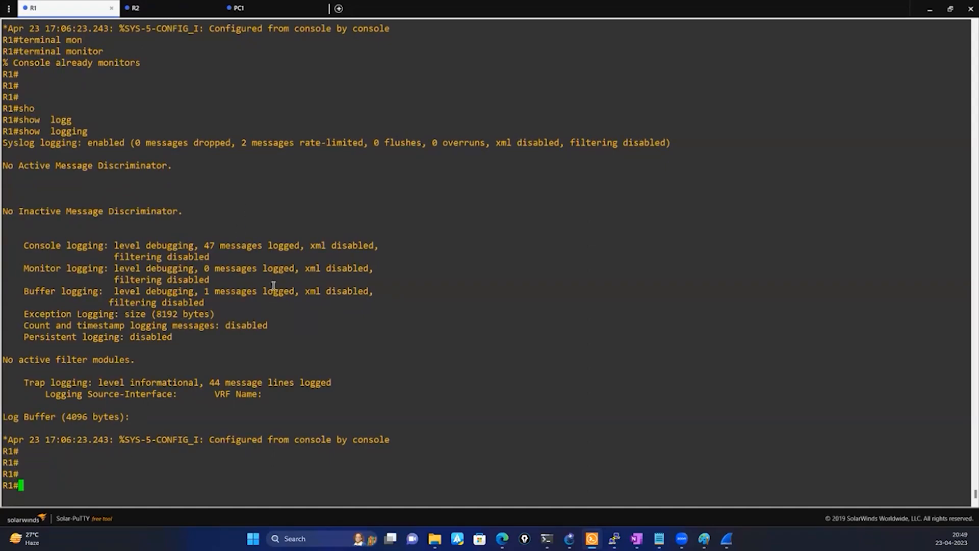
Step: Check PC1's IP address on its console, then ping 10.0.0.10 from R1 and examine the ARP debug messages
click(250, 10)
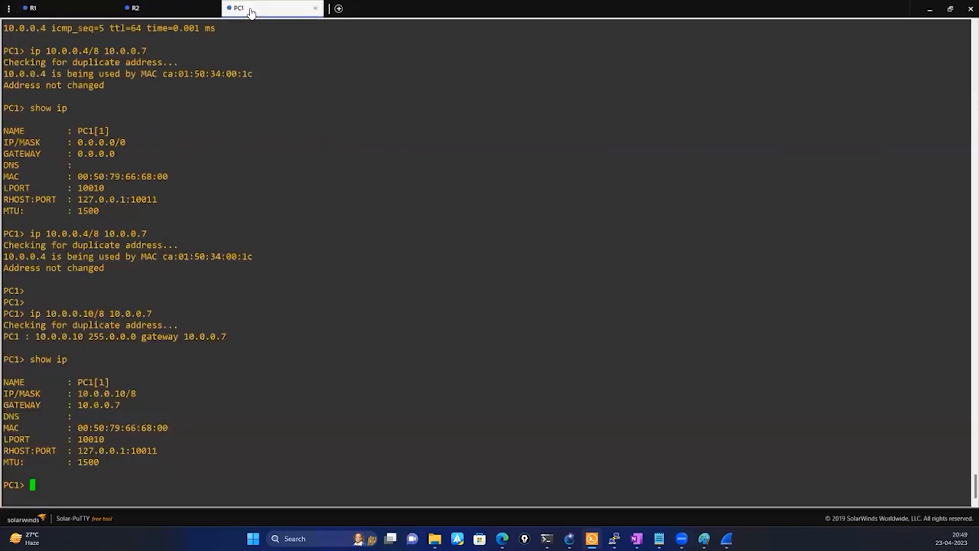
click(76, 8)
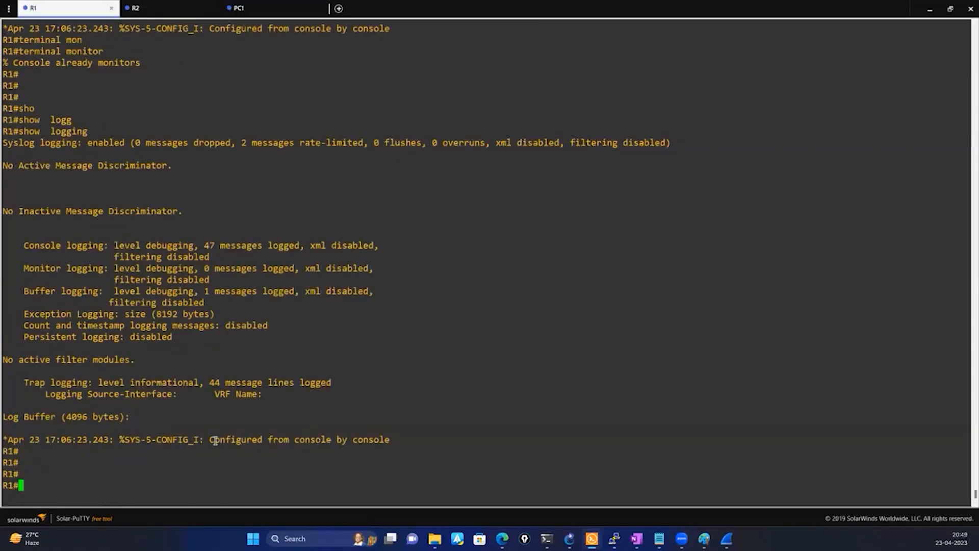
text(ping 10.0.0.10)
key(Return)
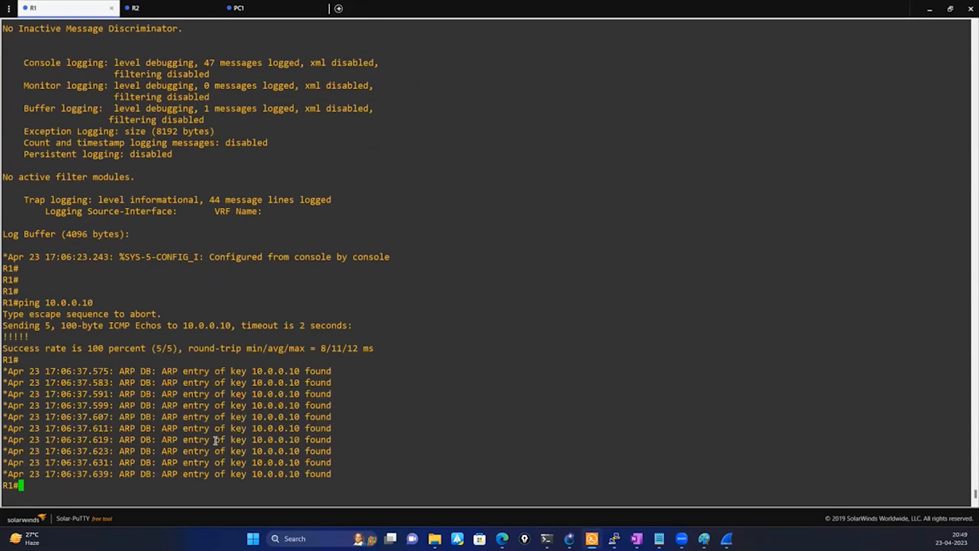
drag(20, 383, 316, 451)
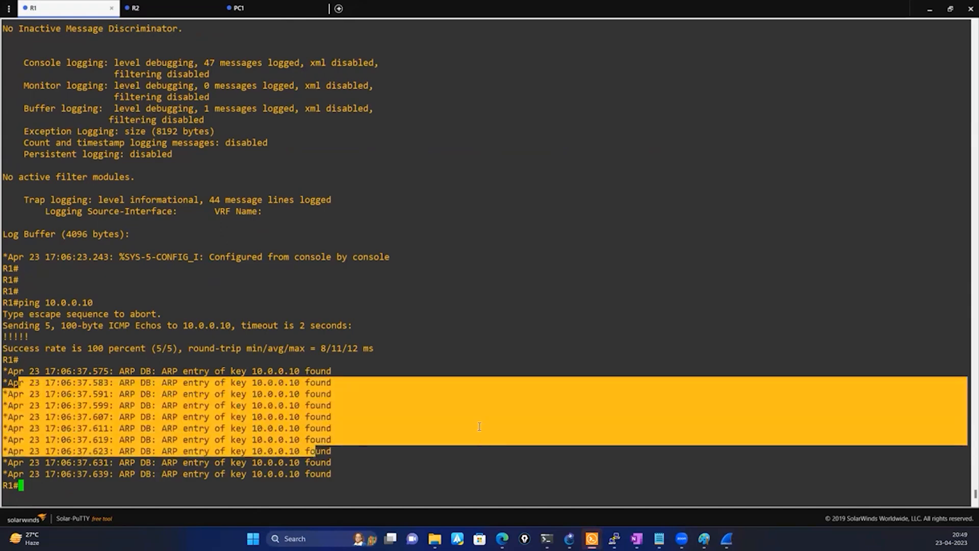
click(480, 427)
Step: List the options of show ip cef adjacency on R1, try the command without arguments and recall it
text(sho)
key(Tab)
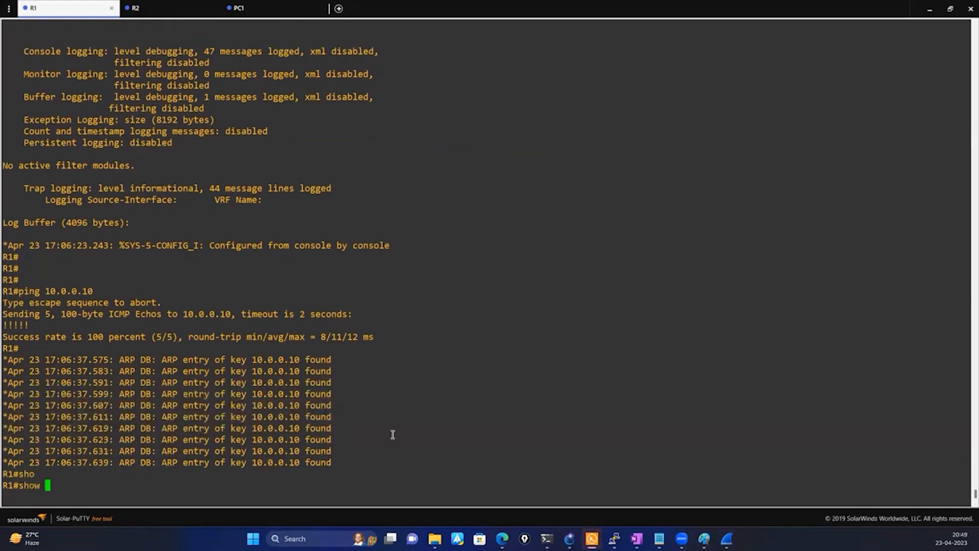
text(ip cef)
key(Tab)
text(ad)
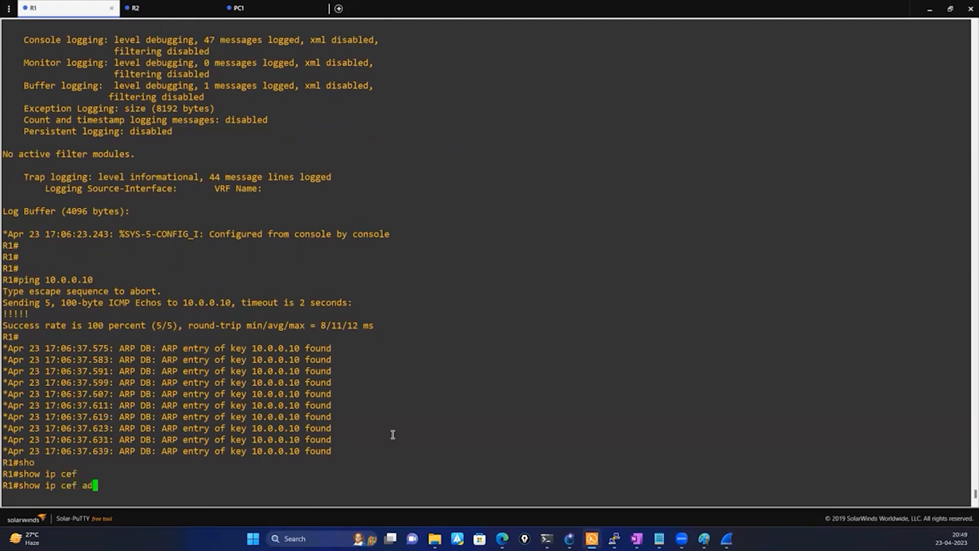
key(Tab)
text(?)
key(Return)
key(Return)
key(Return)
key(Return)
key(Return)
key(Return)
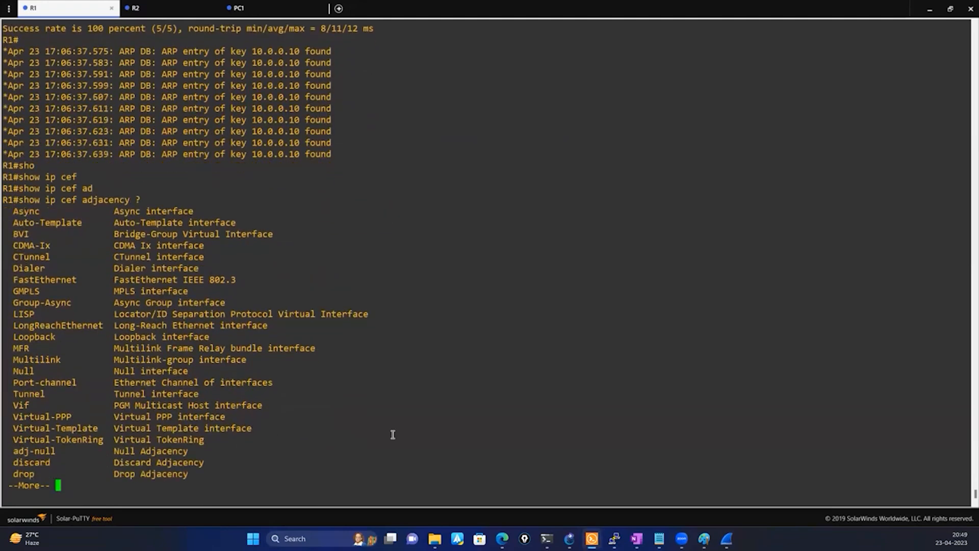
key(Up)
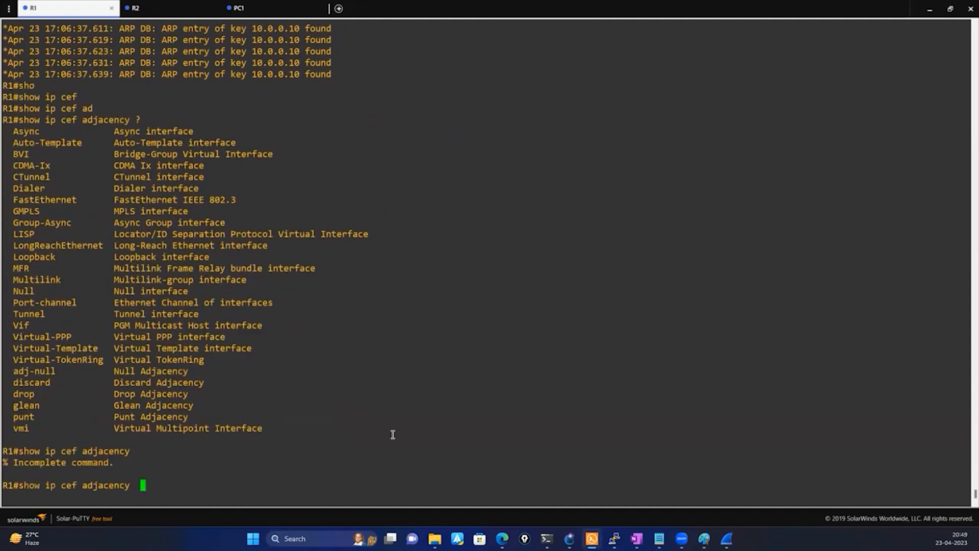
text(in)
key(Tab)
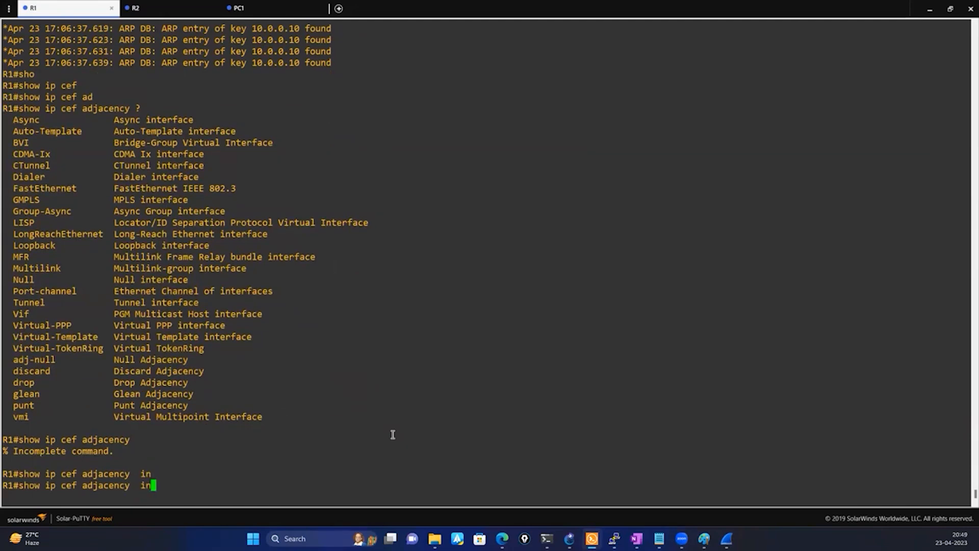
text(ter)
key(Tab)
key(BackSpace)
key(BackSpace)
key(BackSpace)
key(BackSpace)
key(BackSpace)
key(BackSpace)
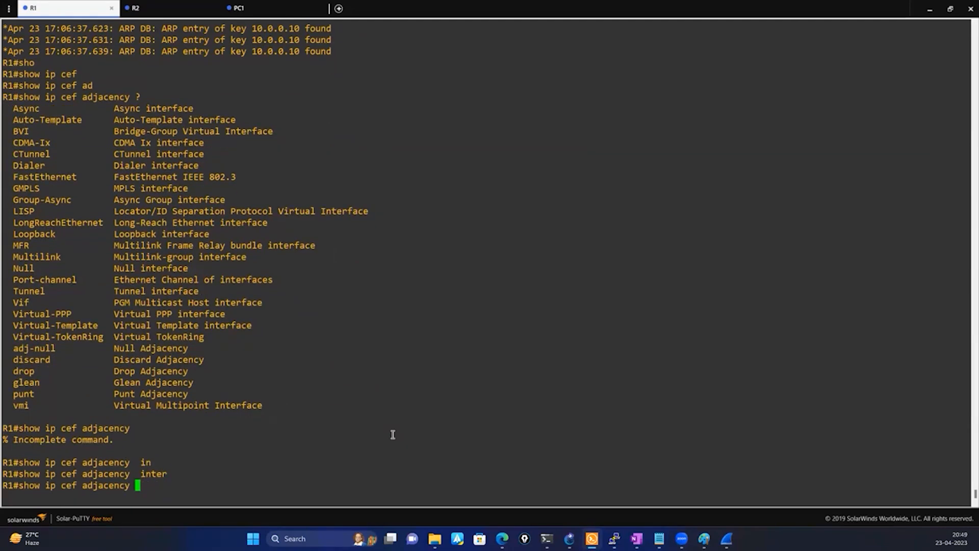
Step: List the show ip cef adjacency options again and append a copied FastEthernet to the command
text(?)
key(space)
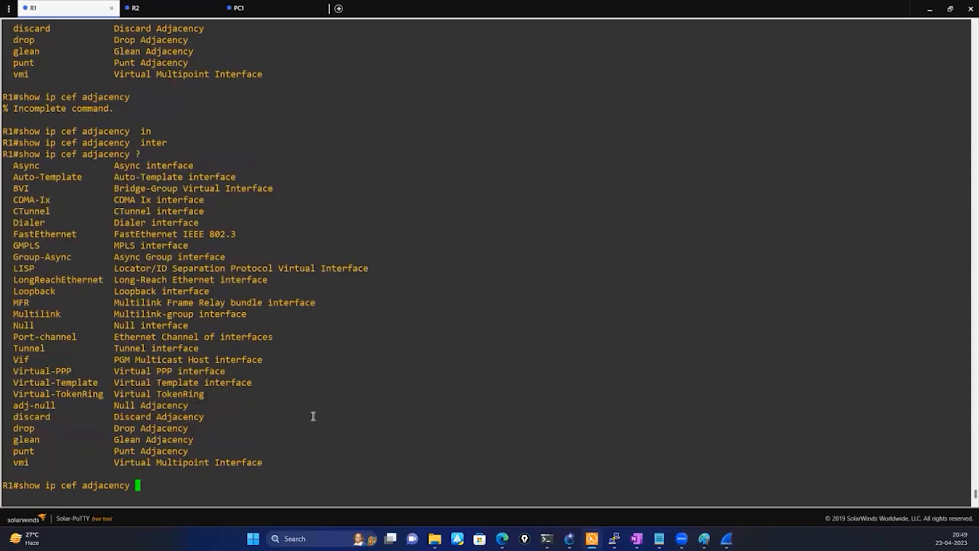
double_click(55, 233)
right_click(379, 367)
Step: Copy FastEthernet1/0 from R1's earlier output into show ip cef adjacency and remove the duplicated interface text
scroll(379, 366, up, 20)
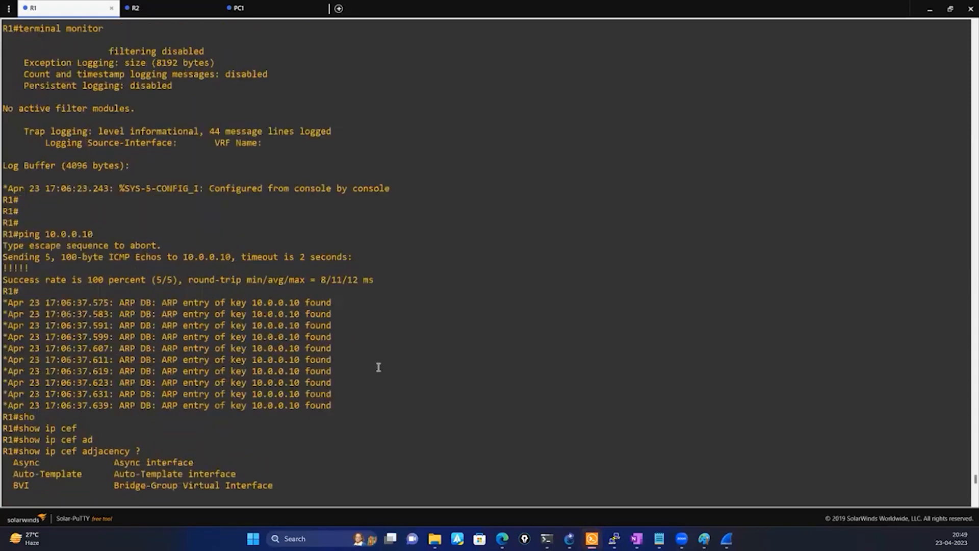
scroll(378, 363, up, 20)
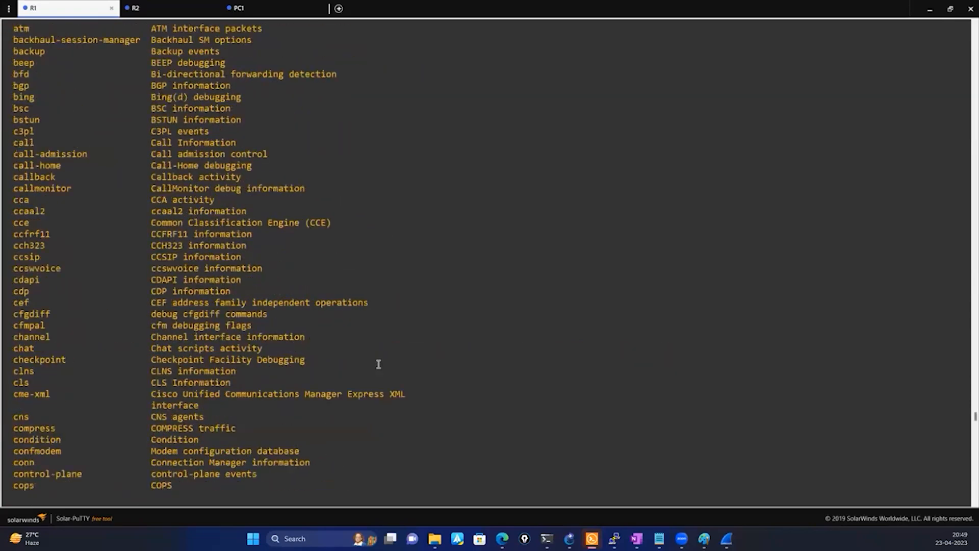
scroll(379, 363, down, 20)
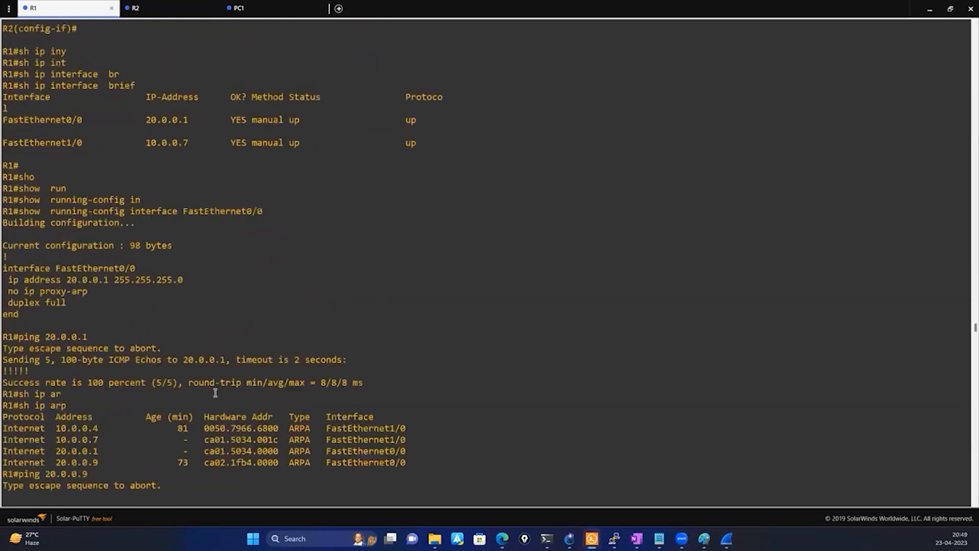
scroll(358, 408, up, 14)
right_click(358, 408)
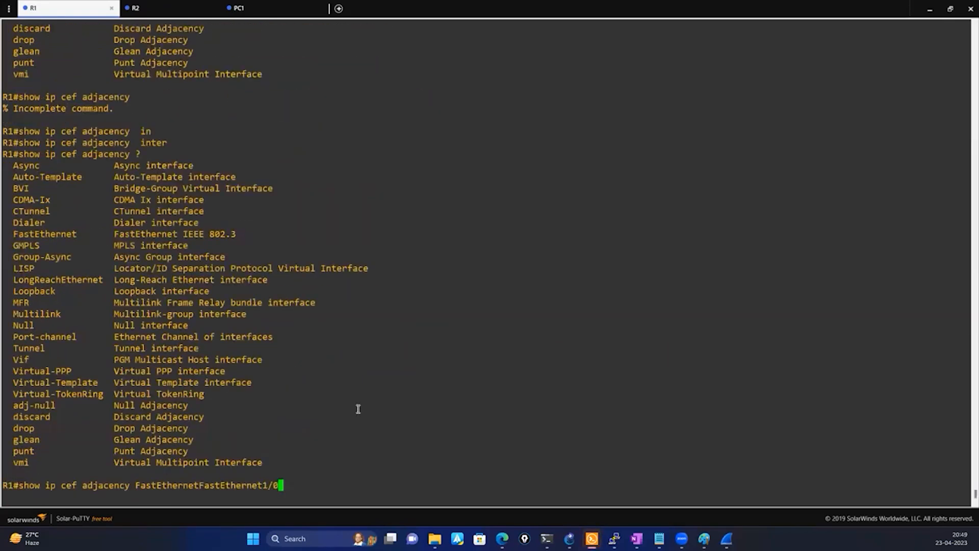
key(BackSpace)
key(BackSpace)
key(BackSpace)
key(BackSpace)
key(BackSpace)
key(BackSpace)
key(BackSpace)
key(BackSpace)
key(BackSpace)
key(BackSpace)
key(BackSpace)
key(BackSpace)
key(BackSpace)
key(BackSpace)
key(BackSpace)
key(BackSpace)
key(BackSpace)
key(BackSpace)
key(BackSpace)
key(BackSpace)
key(BackSpace)
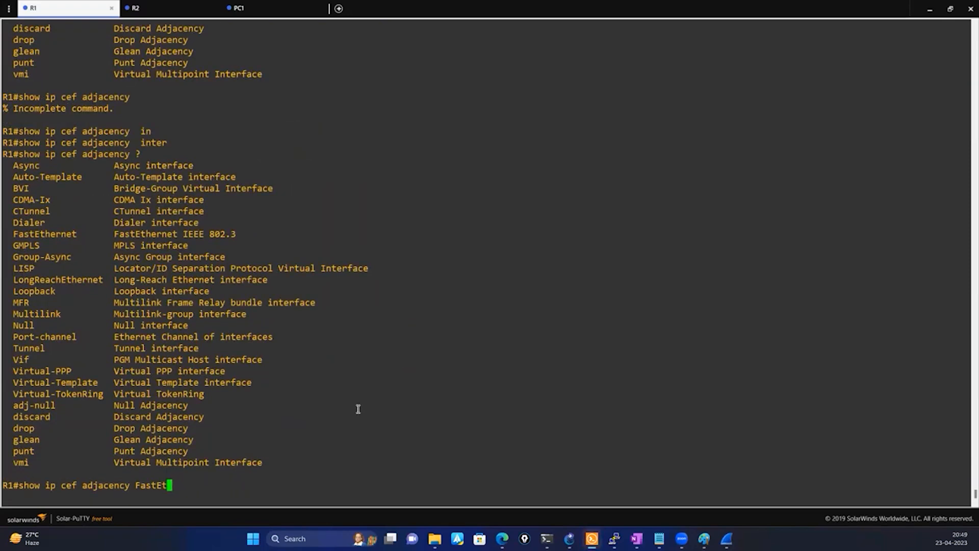
Step: Try a det keyword after show ip cef adjacency FastEthernet1/0, erase it and list the options accepted there
text(de)
key(Tab)
text(t)
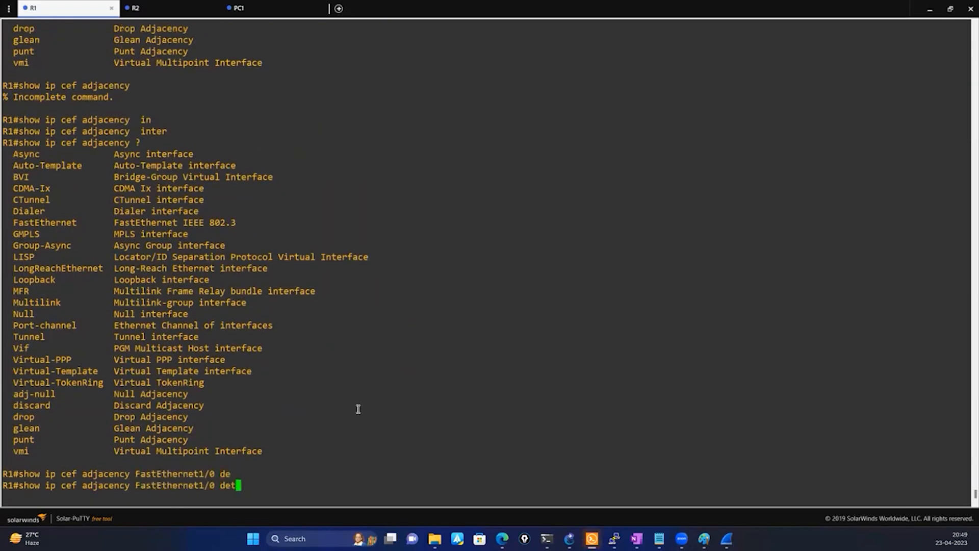
key(Tab)
key(BackSpace)
key(BackSpace)
key(BackSpace)
text(?)
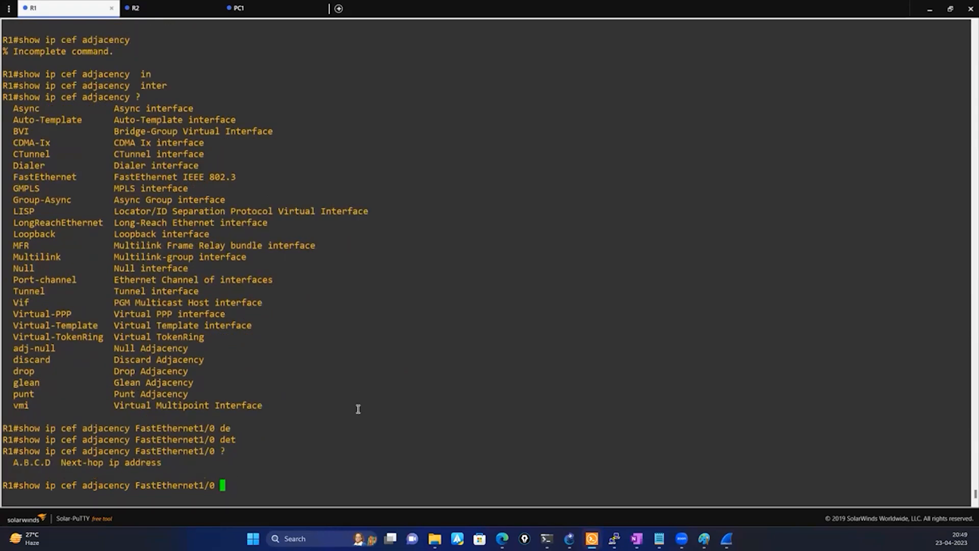
Step: Copy the 10.0.0.10 address from PC1's show ip output and run show ip cef adjacency FastEthernet1/0 10.0.0.10 on R1
scroll(379, 384, up, 20)
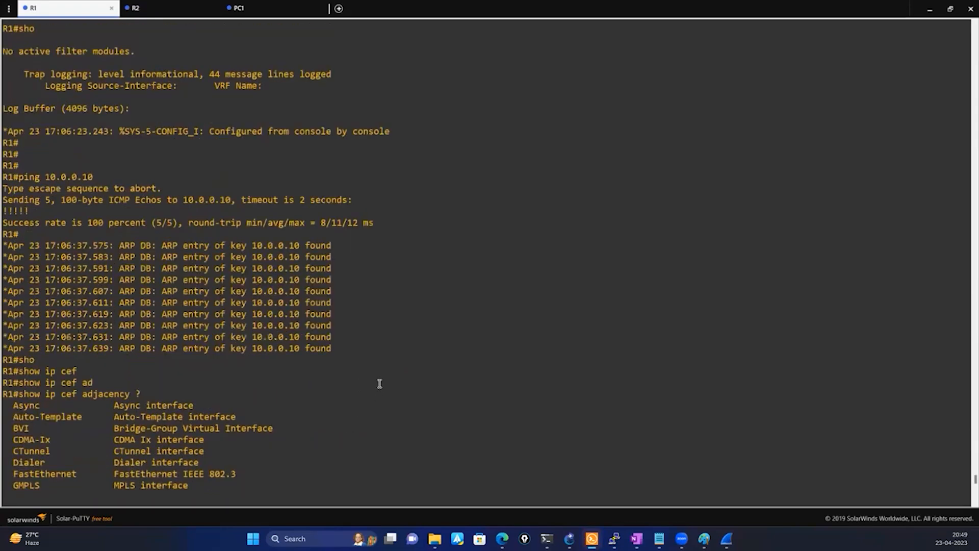
scroll(379, 384, up, 20)
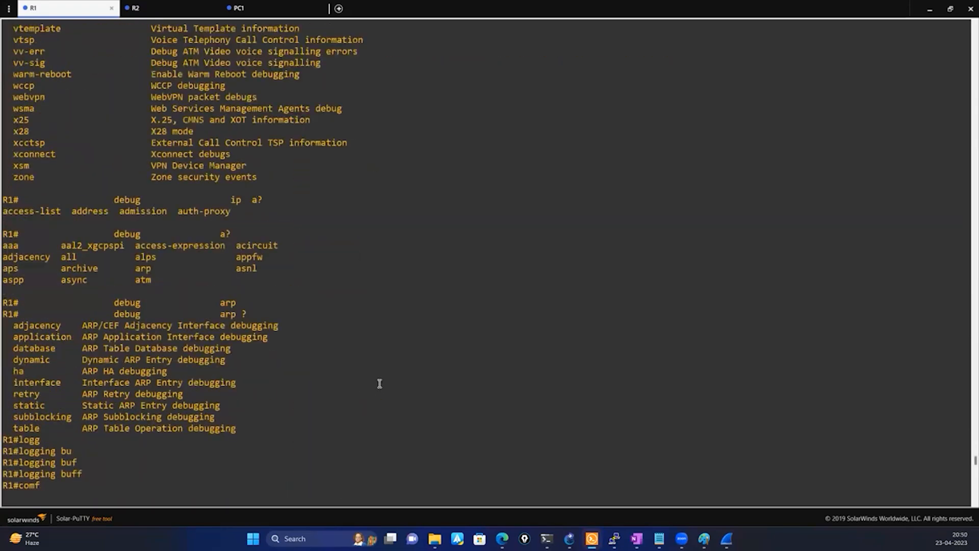
scroll(321, 217, up, 20)
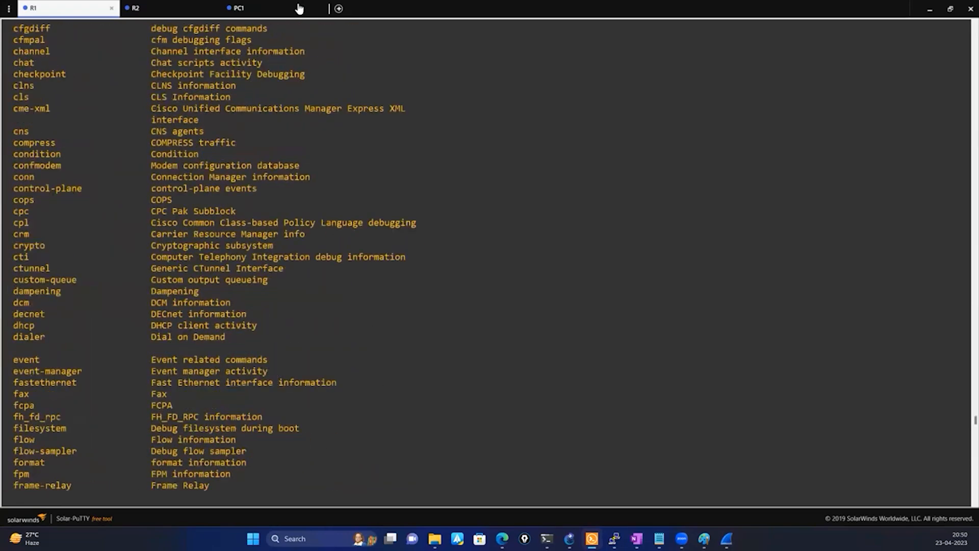
click(255, 9)
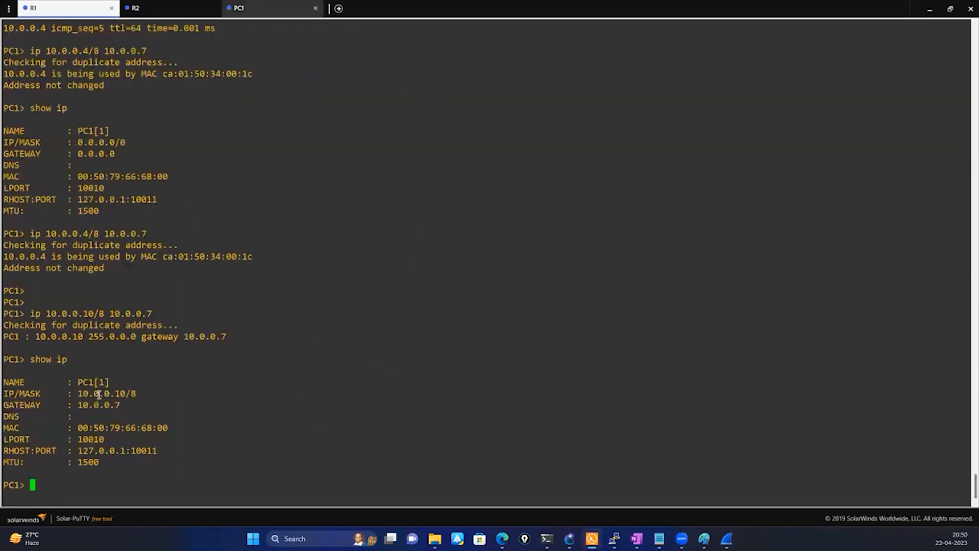
drag(76, 395, 127, 397)
key(super+c)
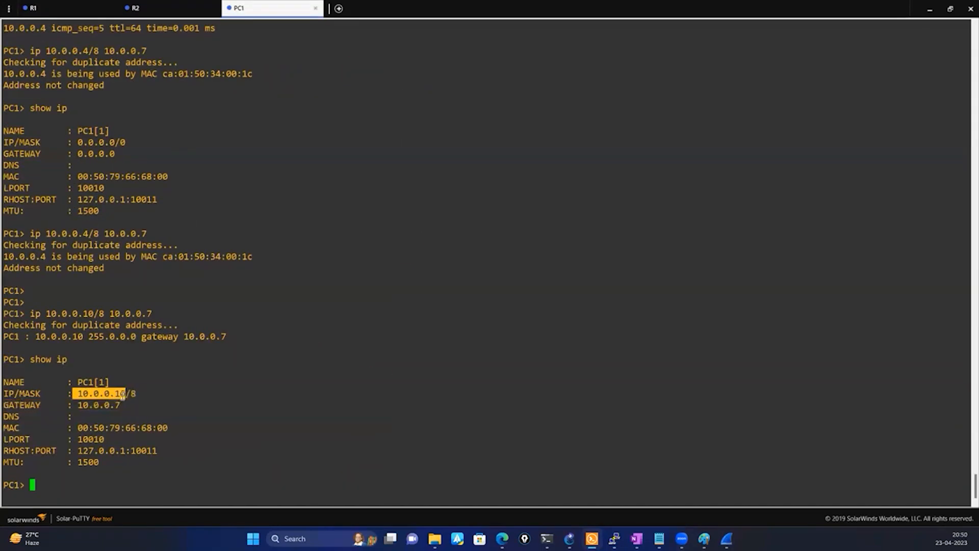
click(92, 8)
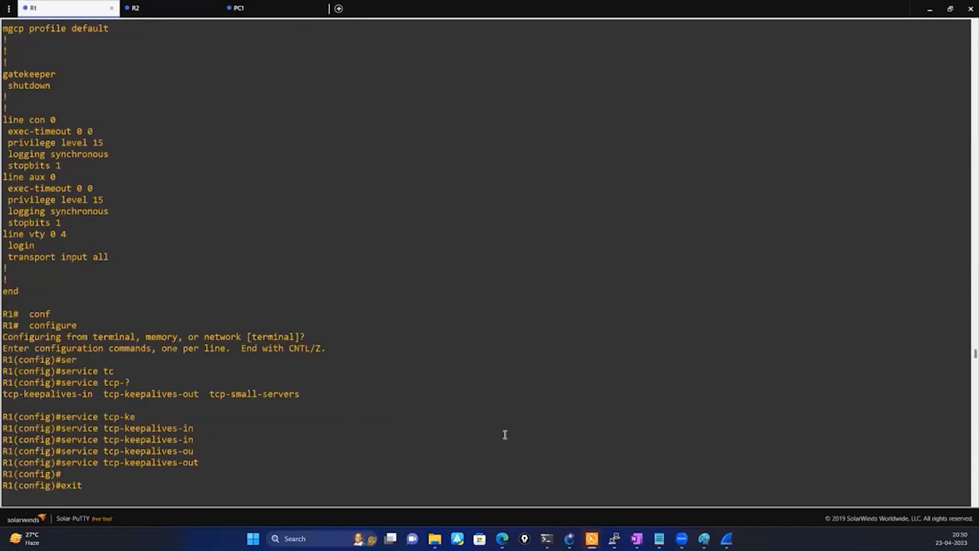
right_click(411, 383)
key(Return)
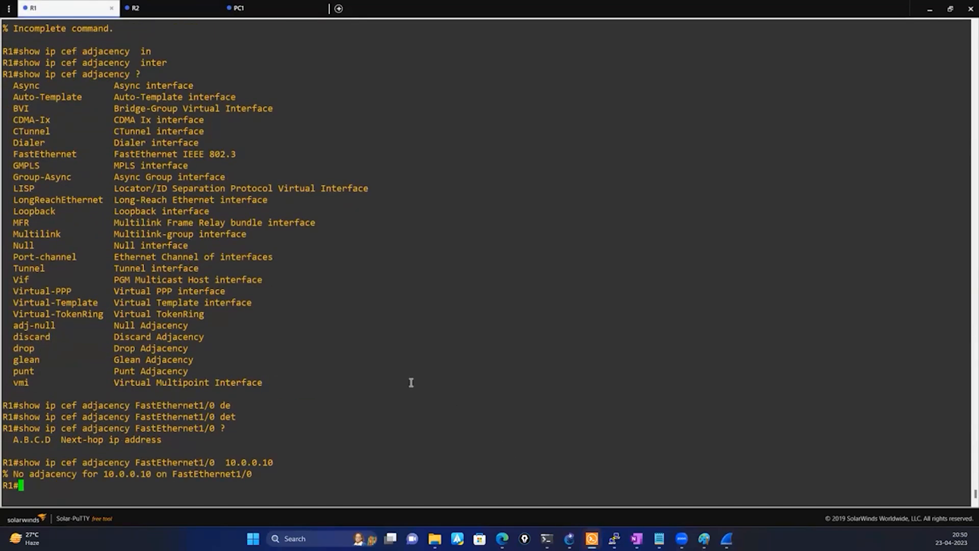
Step: Display R1's CEF table with show ip cef and highlight the attached 10.0.0.0/8 entry
text(sho)
key(Tab)
text(ip cef)
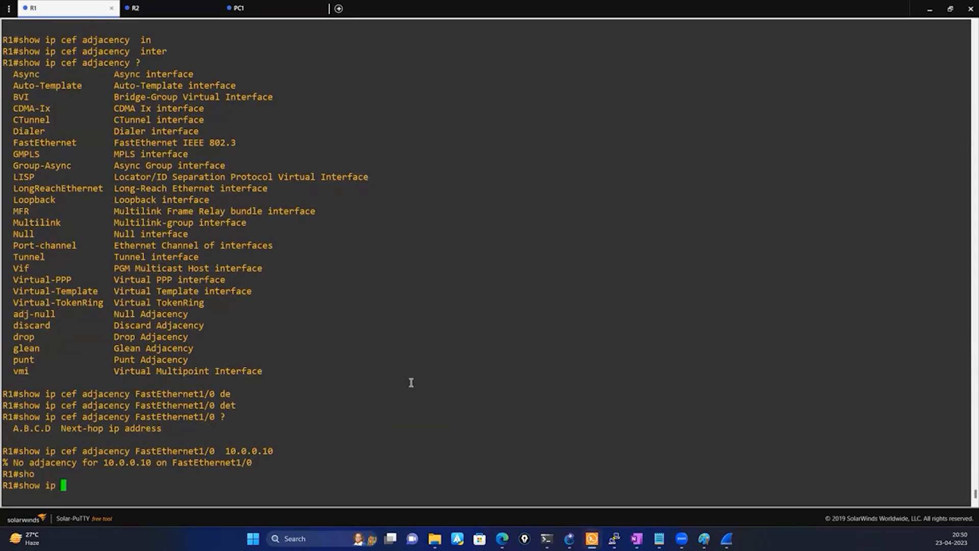
key(Tab)
key(Return)
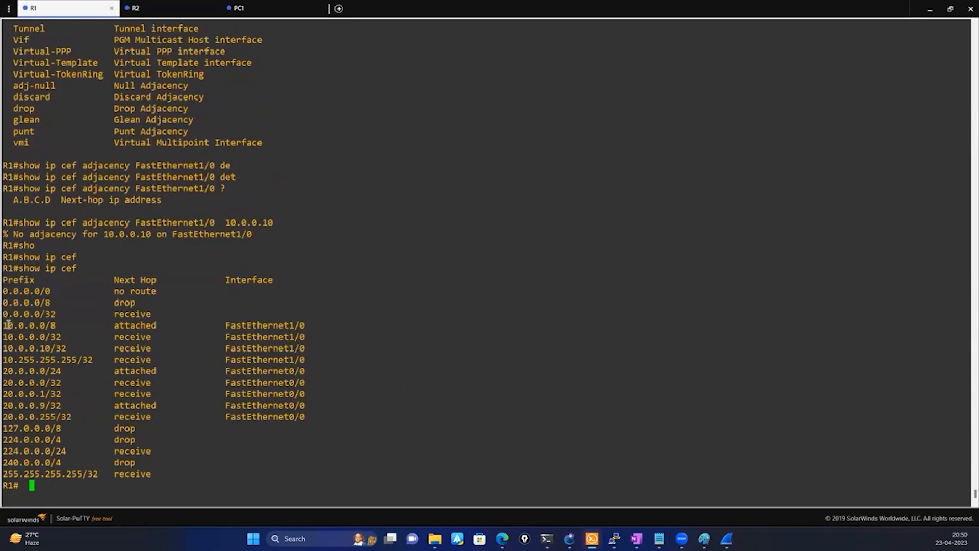
drag(8, 323, 270, 323)
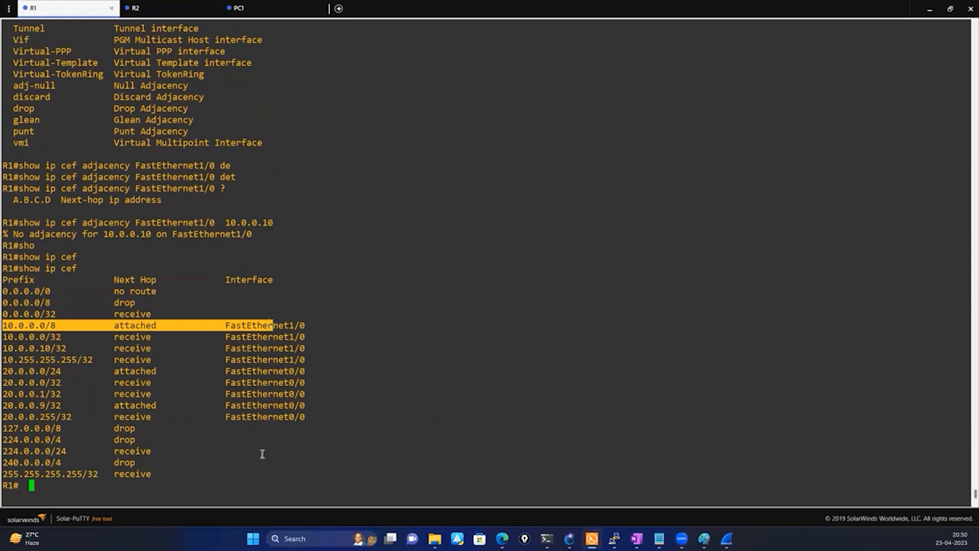
Step: Clear the highlight, recall show ip cef on R1 and list all of the options it accepts
click(193, 460)
key(Up)
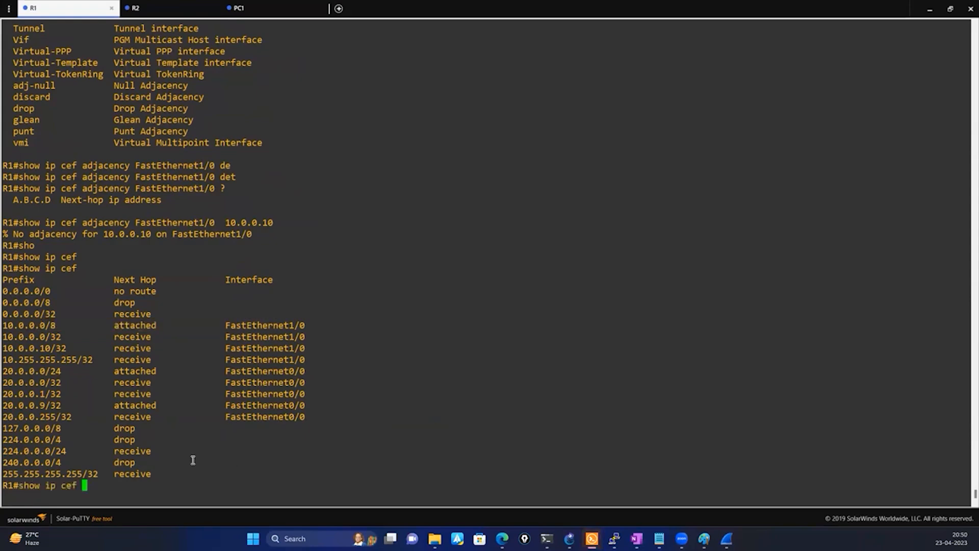
text(?)
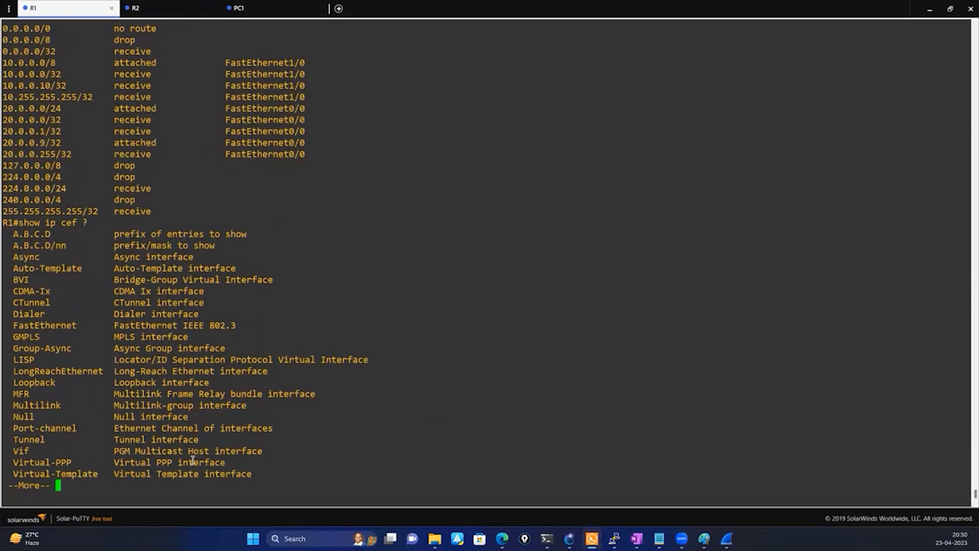
key(space)
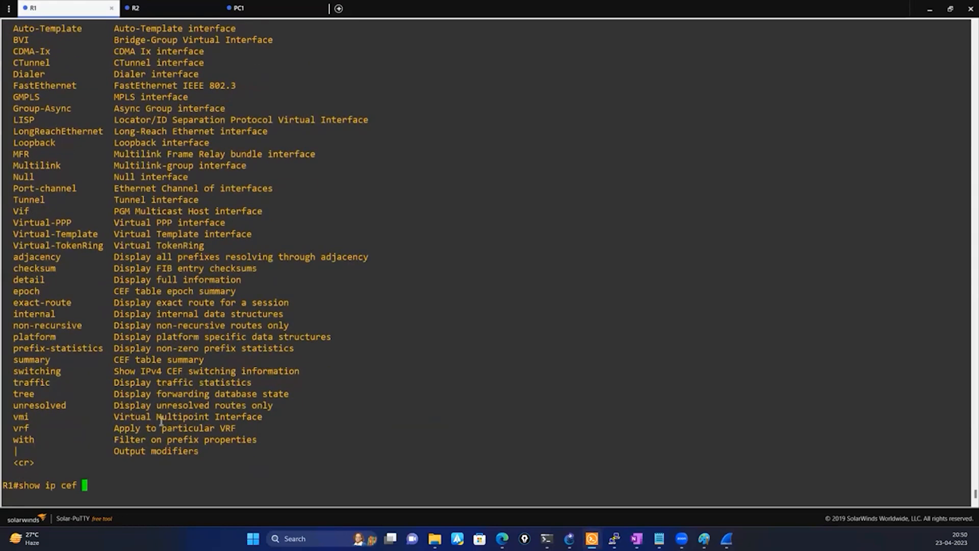
Step: Examine R1's earlier console output, covering the interface configuration, logging output, debug options and CEF table
scroll(161, 417, up, 20)
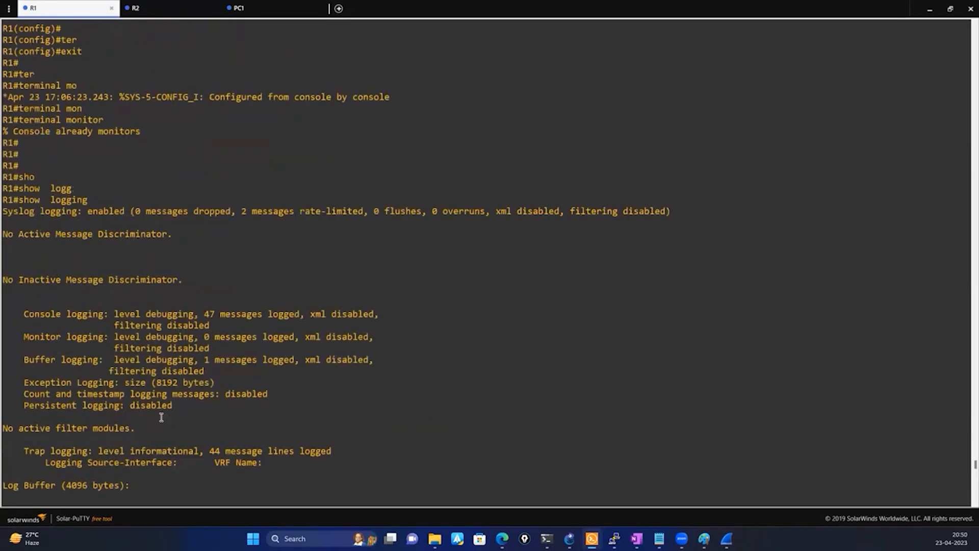
scroll(161, 418, up, 20)
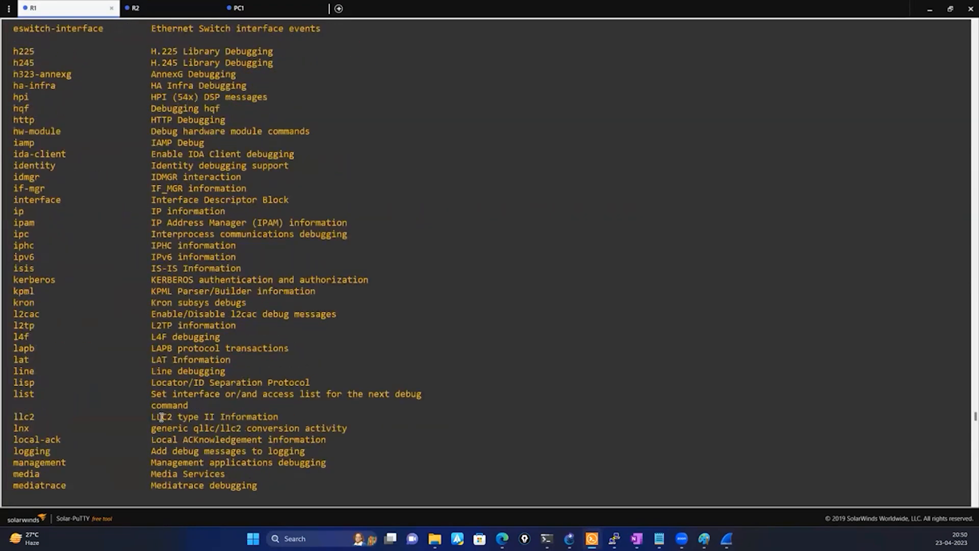
scroll(161, 417, up, 20)
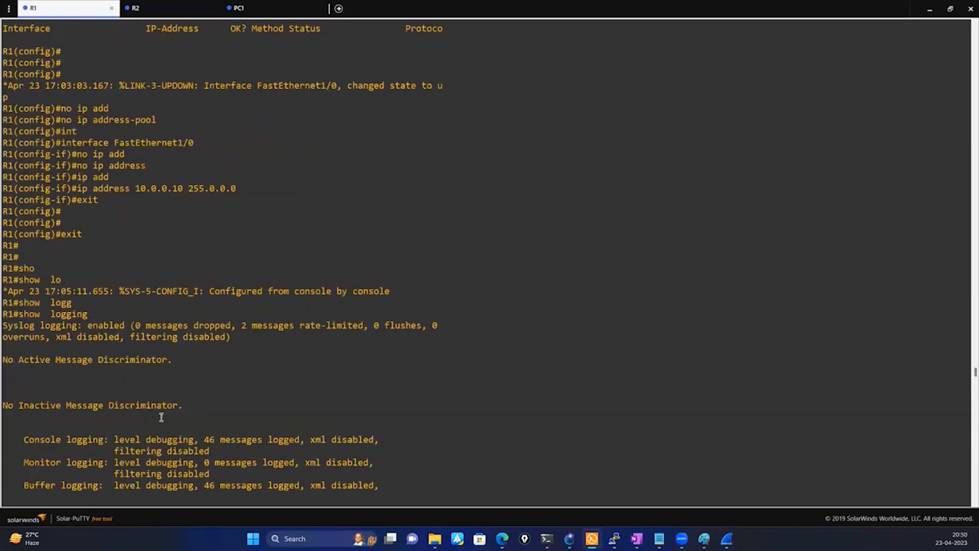
scroll(206, 283, down, 20)
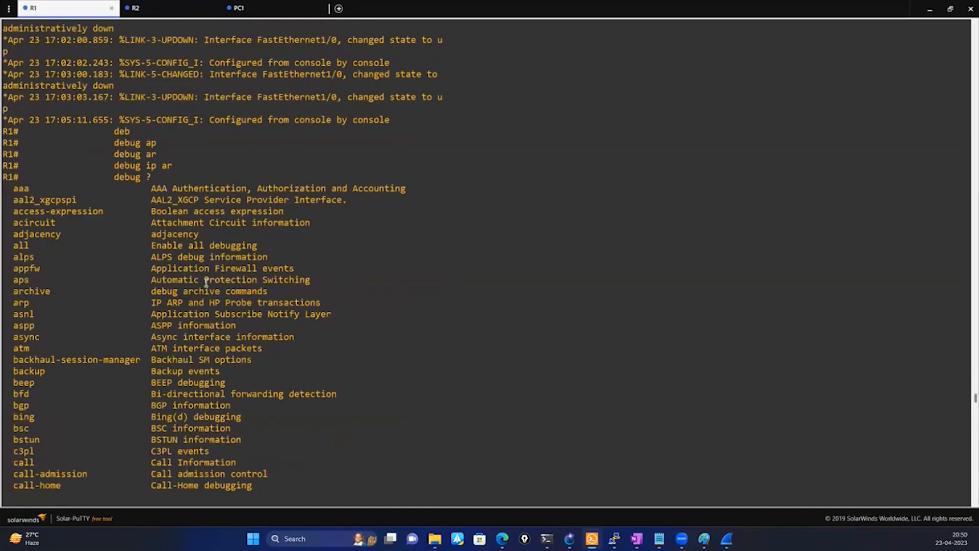
scroll(206, 283, down, 20)
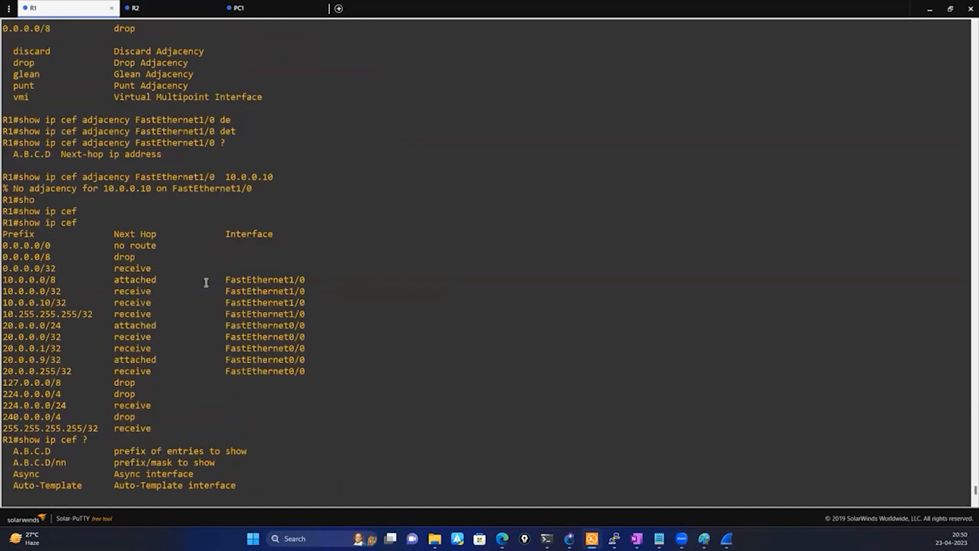
scroll(206, 284, up, 20)
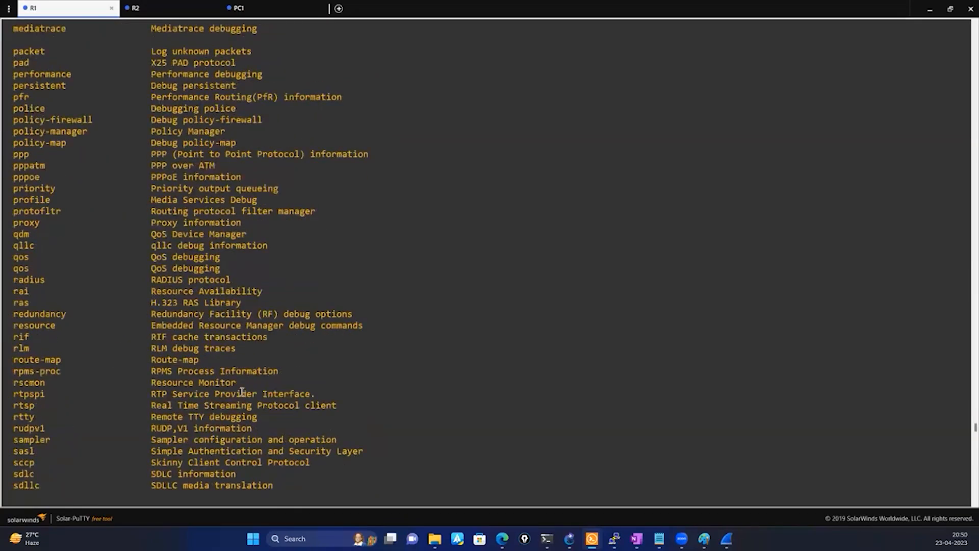
scroll(144, 331, up, 20)
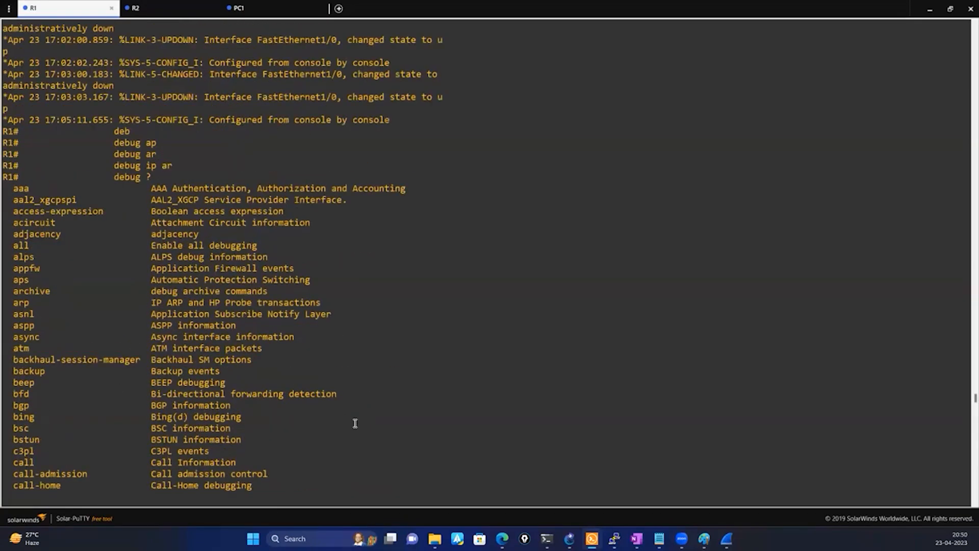
scroll(356, 423, up, 20)
scroll(356, 425, up, 20)
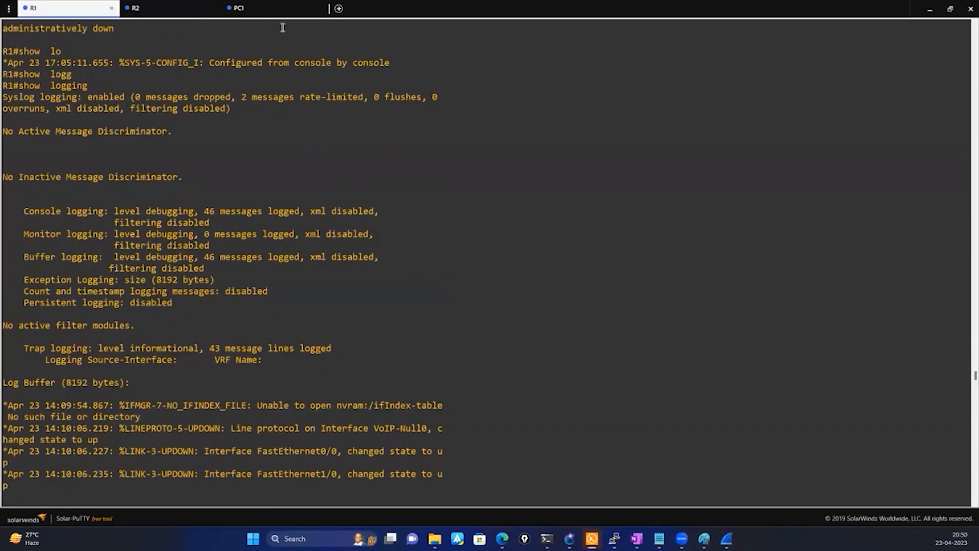
Step: Switch to Wireshark and examine the duplicate IP address warning in frame 11 alongside the gratuitous ARP packets for 10.0.0.10
click(726, 538)
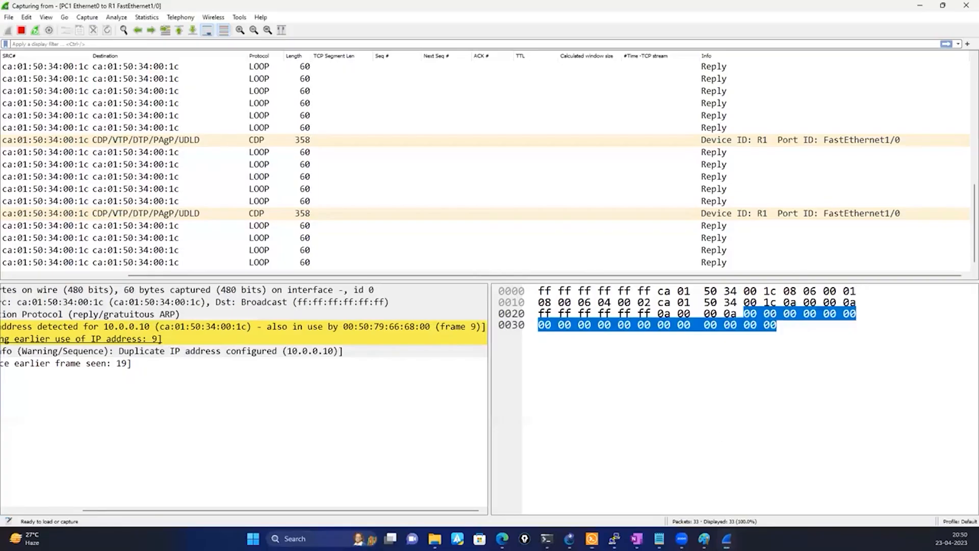
click(196, 334)
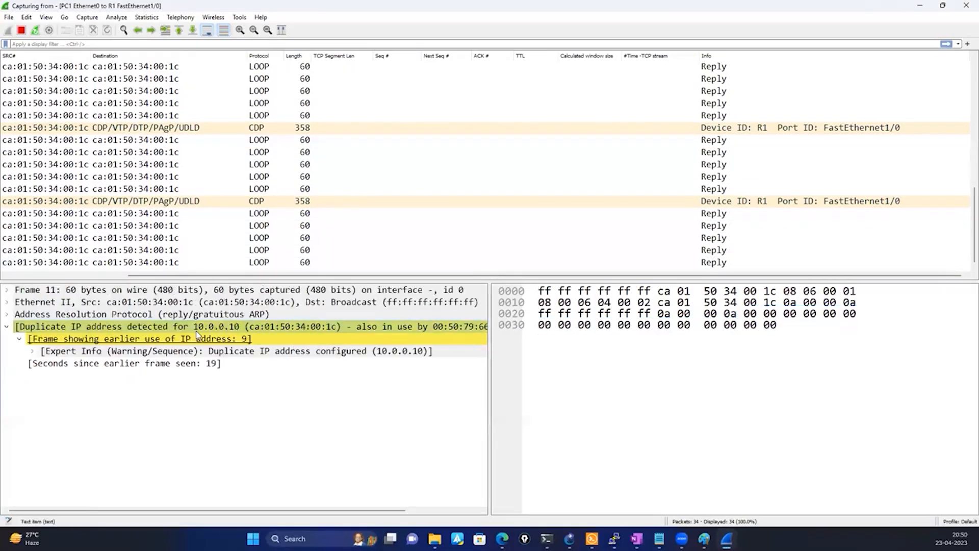
scroll(261, 227, up, 5)
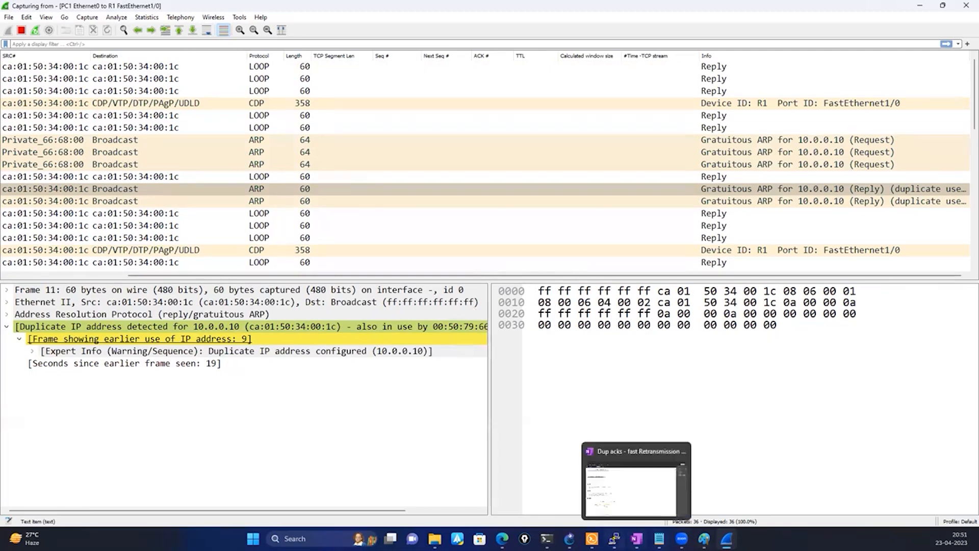
Step: Quit the live capture without saving its packets and stop capturing on the link between PC1 and R1 in GNS3
click(659, 538)
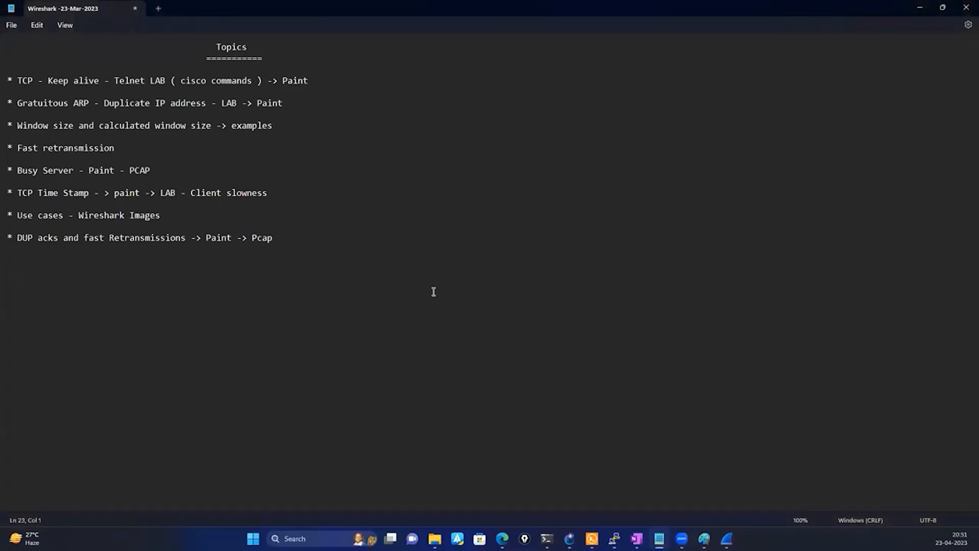
key(alt+Tab)
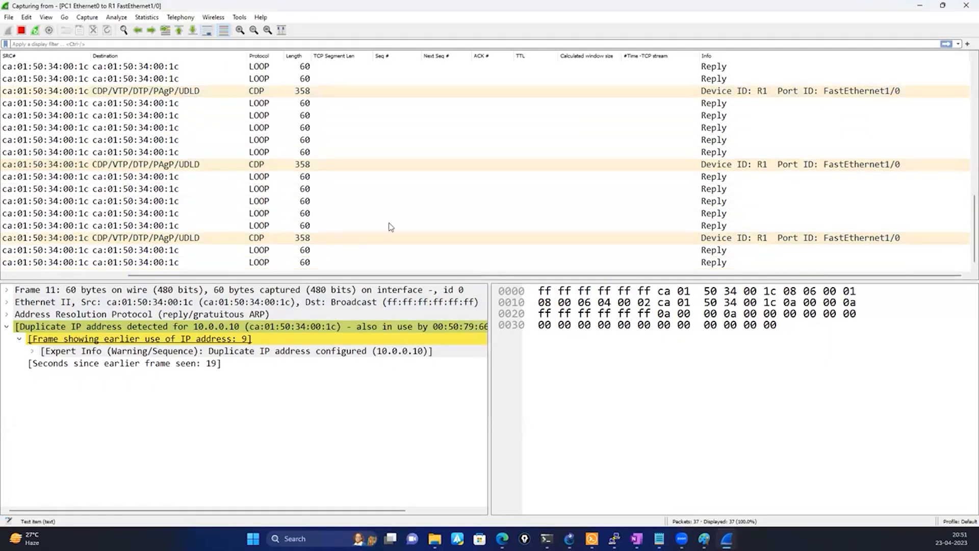
click(964, 7)
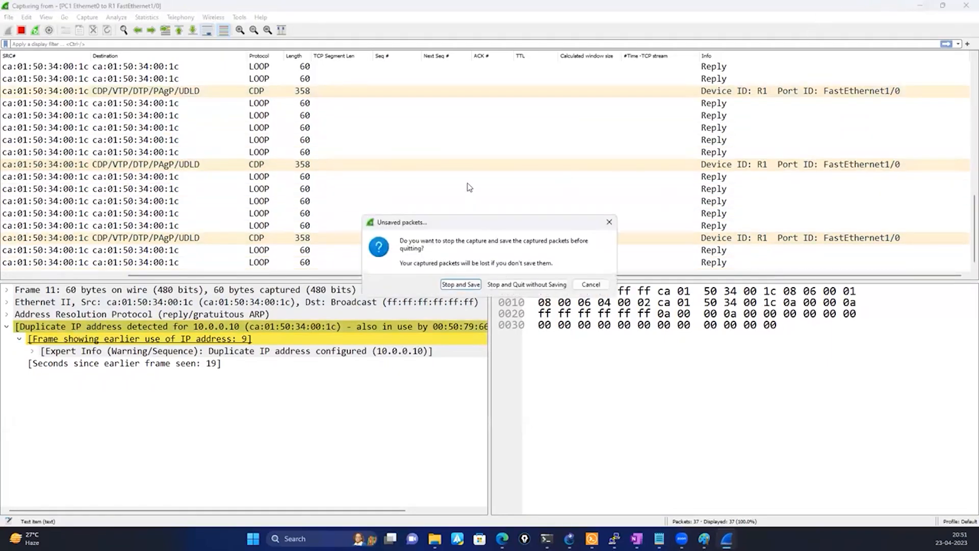
click(515, 284)
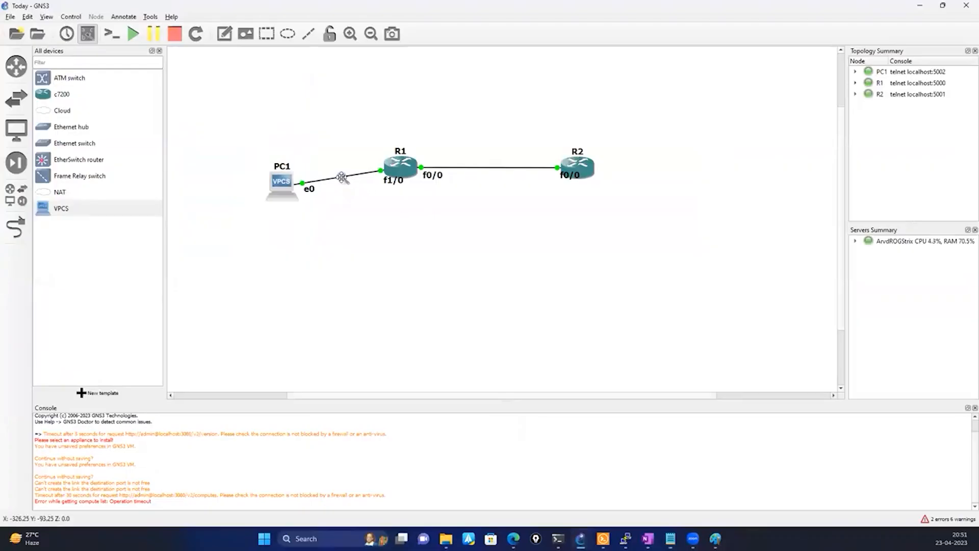
right_click(341, 176)
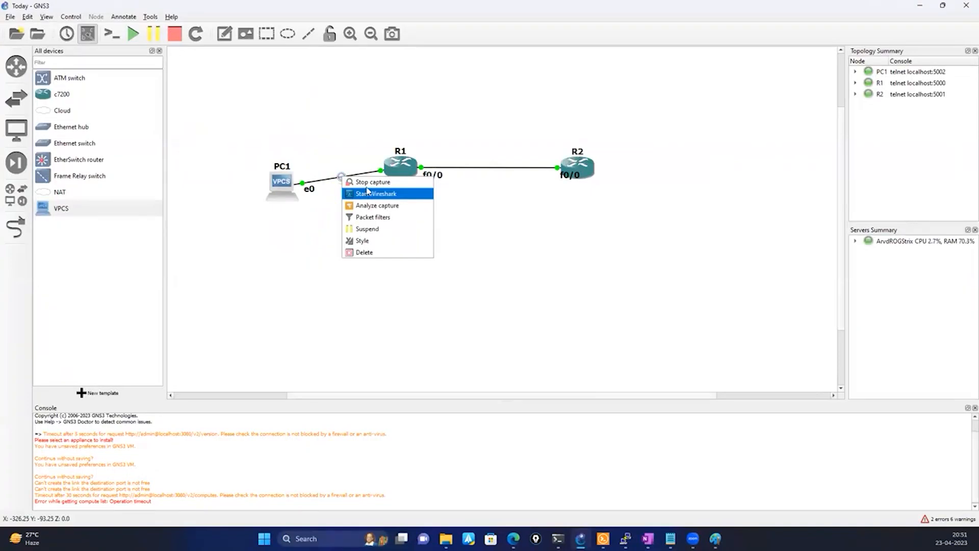
click(367, 182)
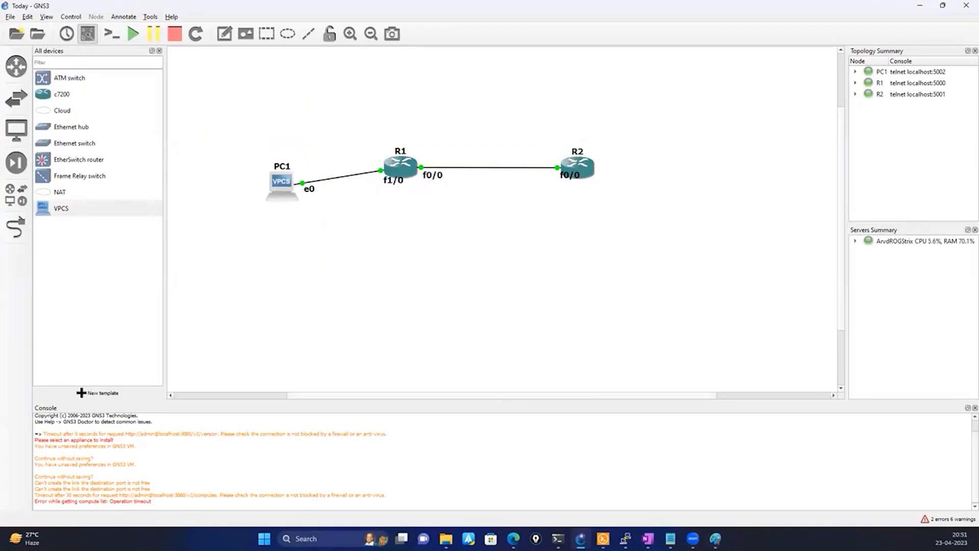
Step: Open the Lab _ Busy Servers capture in Wireshark and expand the TCP header and its options for packet 1
key(alt+Tab)
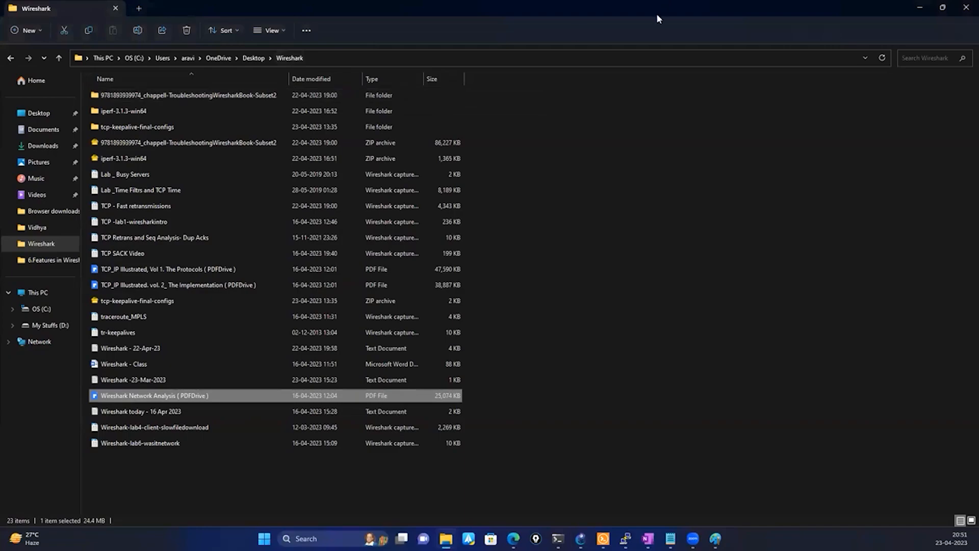
key(alt+Tab)
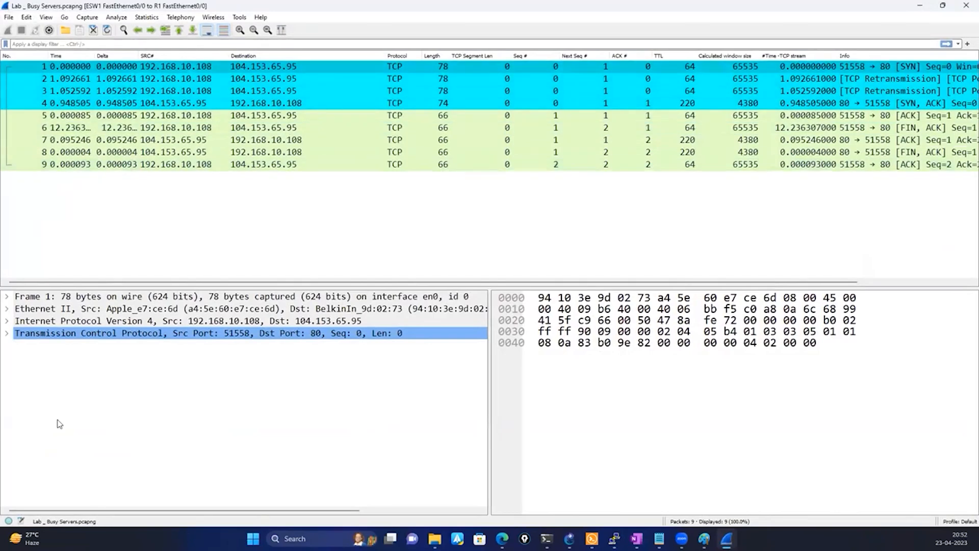
click(7, 335)
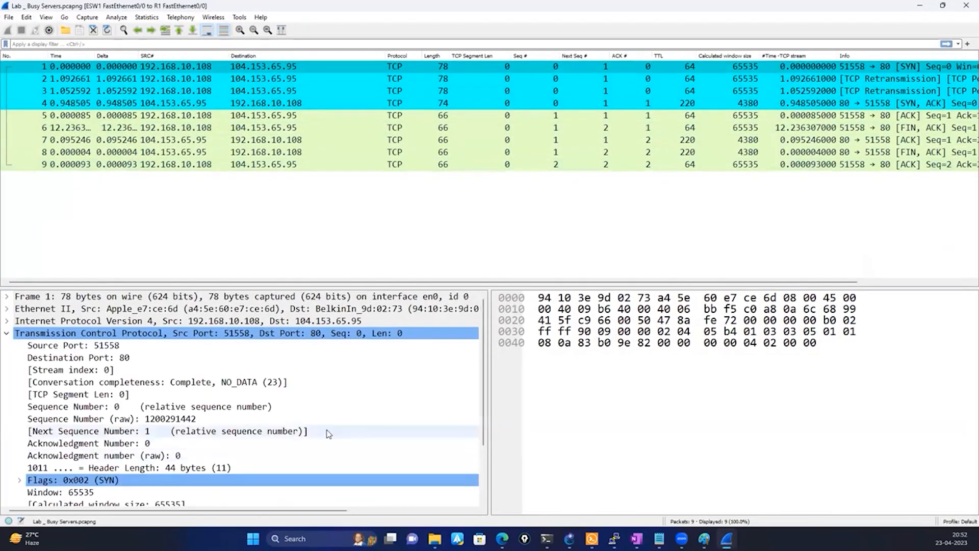
scroll(329, 433, down, 2)
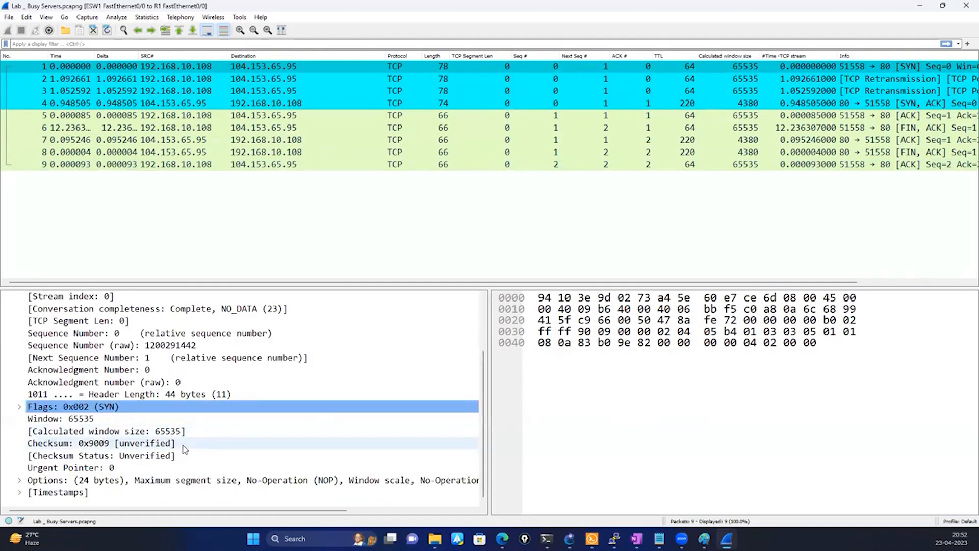
click(19, 480)
scroll(163, 457, down, 2)
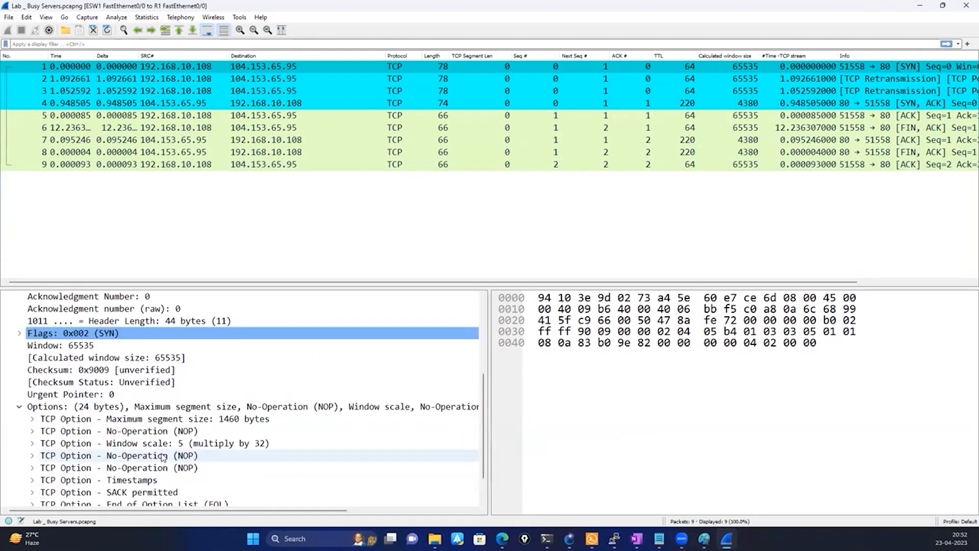
scroll(163, 456, down, 1)
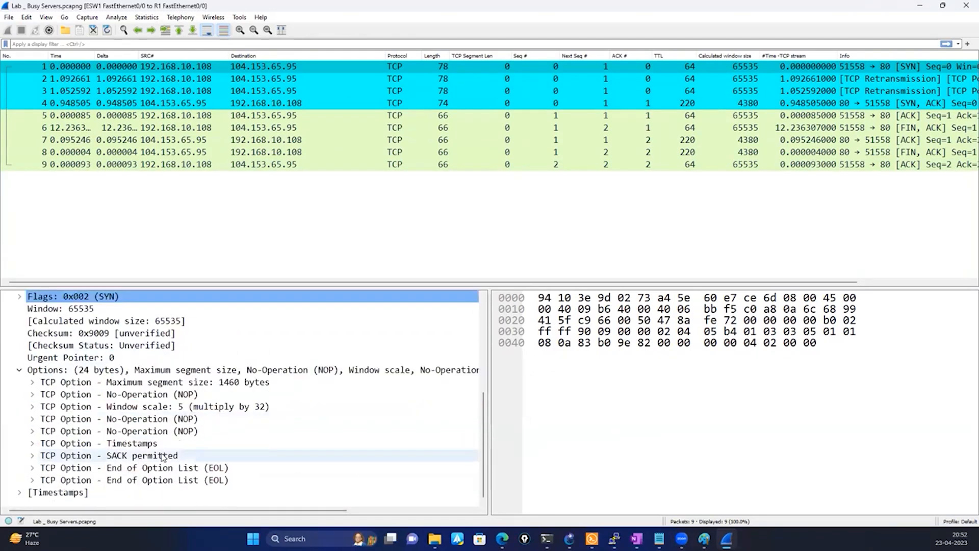
Step: Examine packet 1's window scale, window and calculated window size fields, and compare them with packets 2 and 5
click(217, 411)
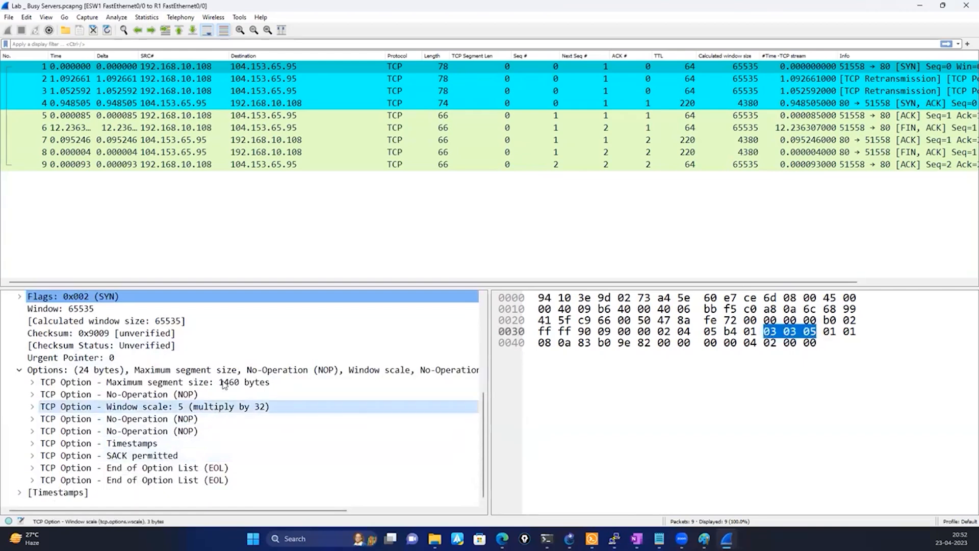
click(93, 309)
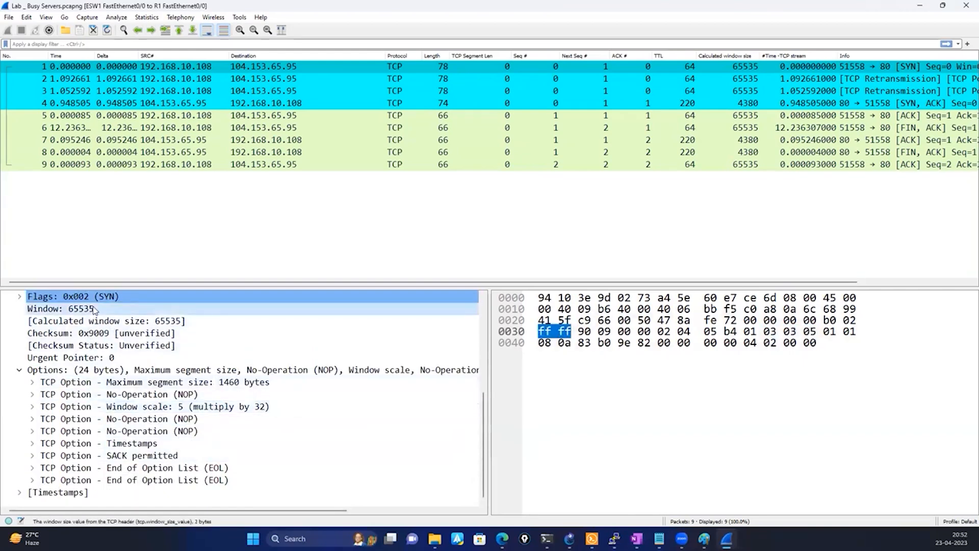
click(151, 323)
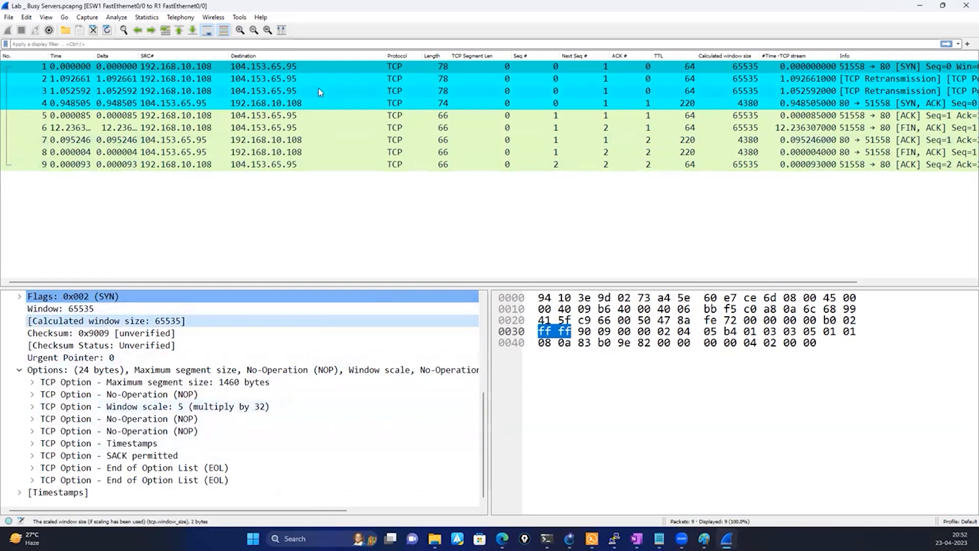
click(298, 79)
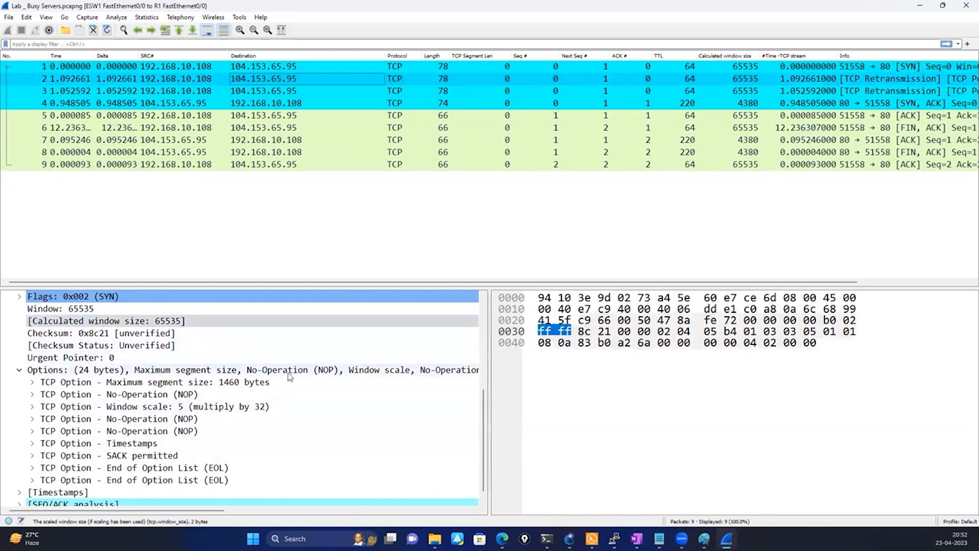
click(215, 117)
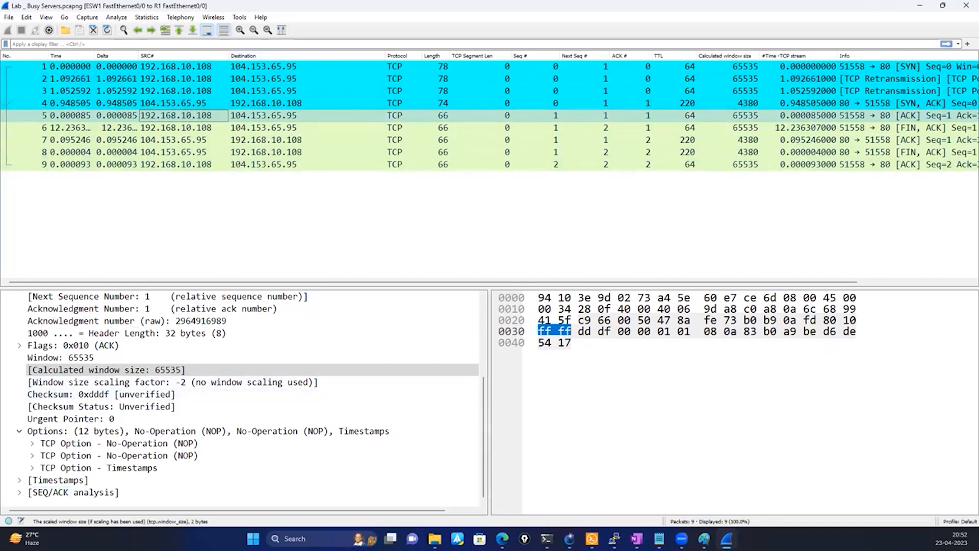
Step: In the TCP - Fast retransmissions capture, circle the calculated window size column and examine the window size and scaling fields of packets 1 and 3
mouse_move(756, 55)
mouse_down()
mouse_move(728, 188)
mouse_move(790, 118)
mouse_move(745, 50)
mouse_up()
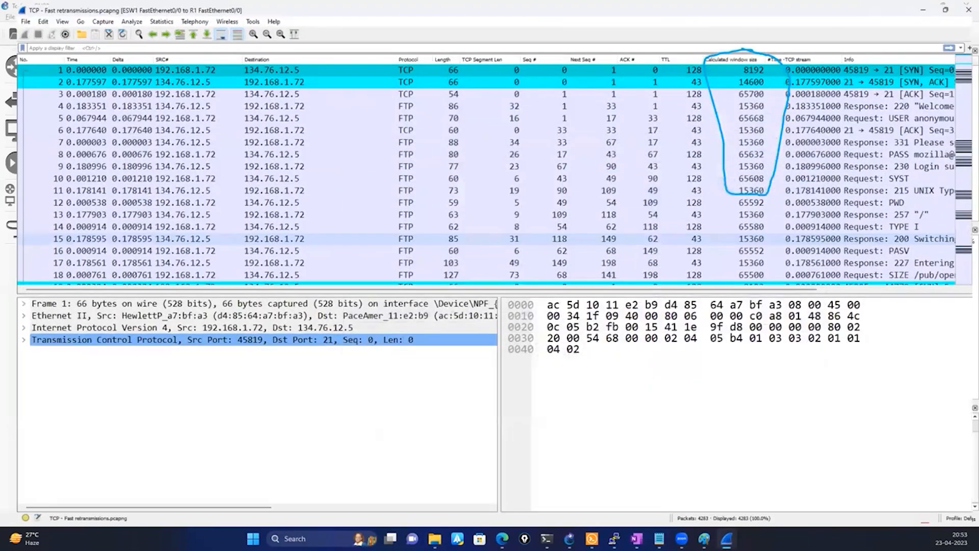
click(209, 118)
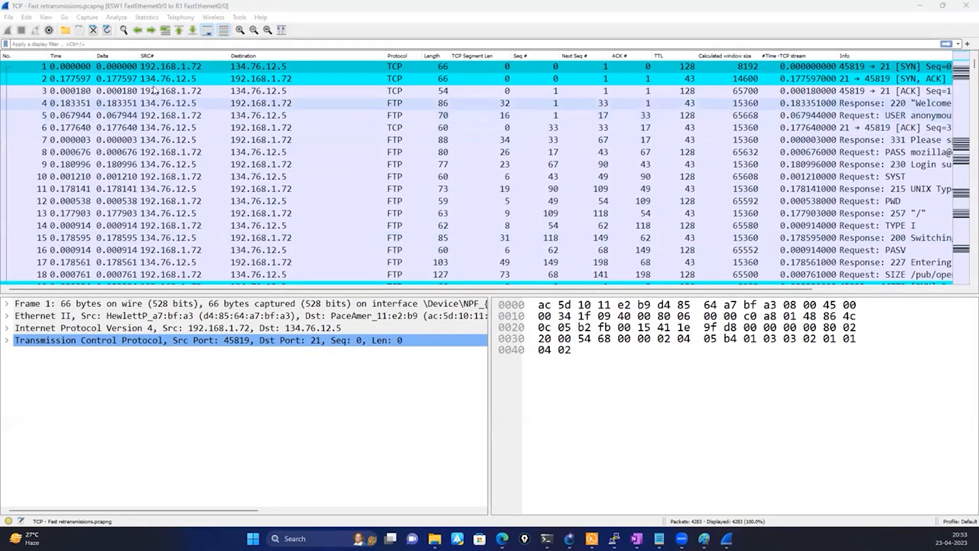
click(153, 67)
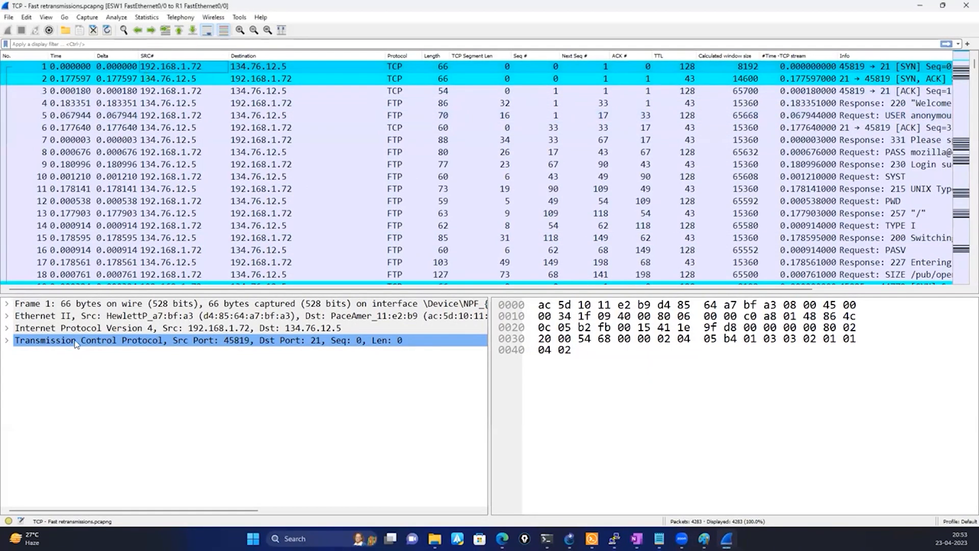
double_click(15, 345)
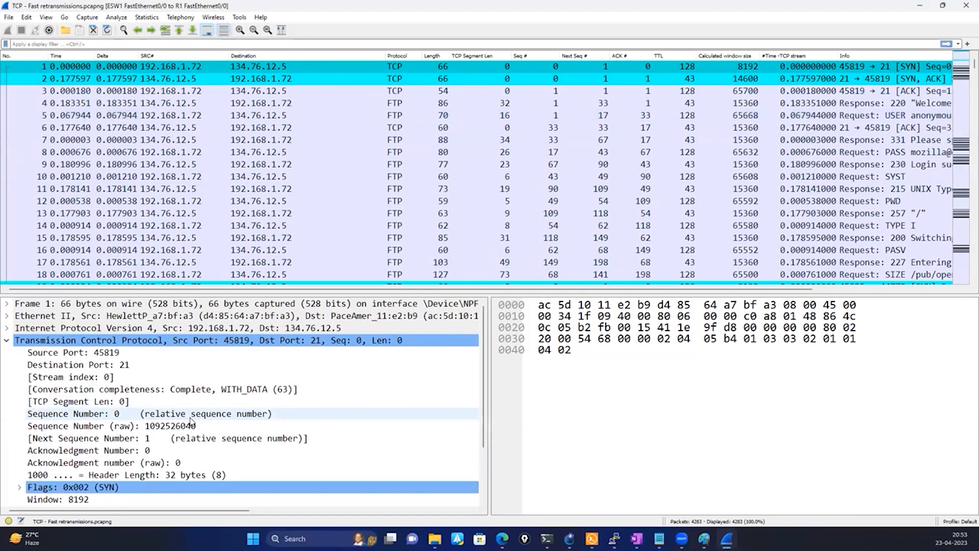
scroll(191, 421, down, 2)
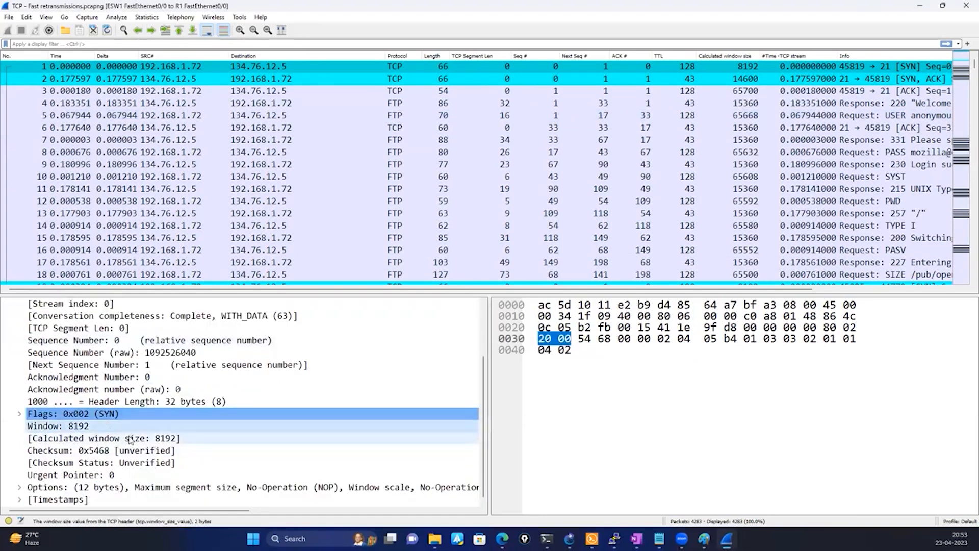
click(19, 487)
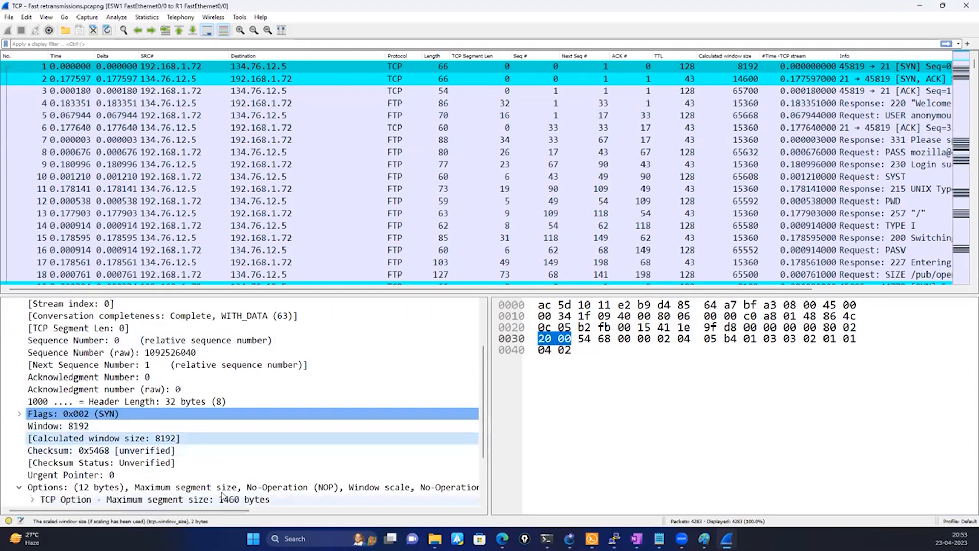
scroll(228, 495, down, 2)
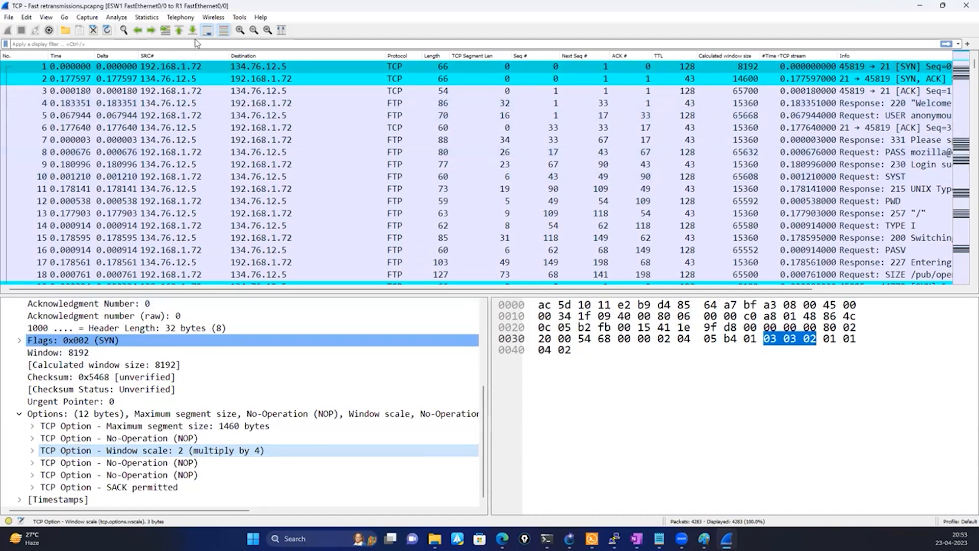
click(177, 92)
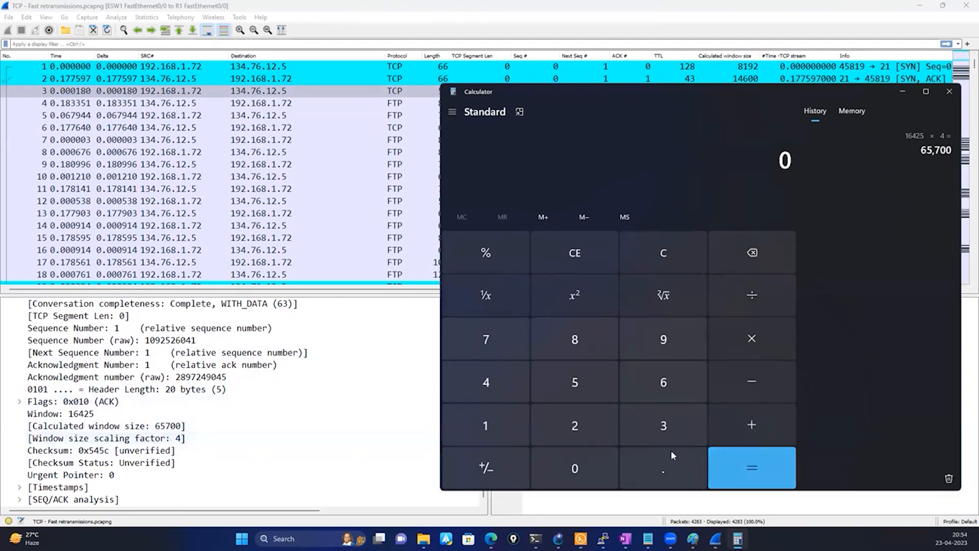
Step: Switch to Paint, clear the canvas and draw two tall green rectangles side by side, the left one about 63 × 301 px
click(693, 538)
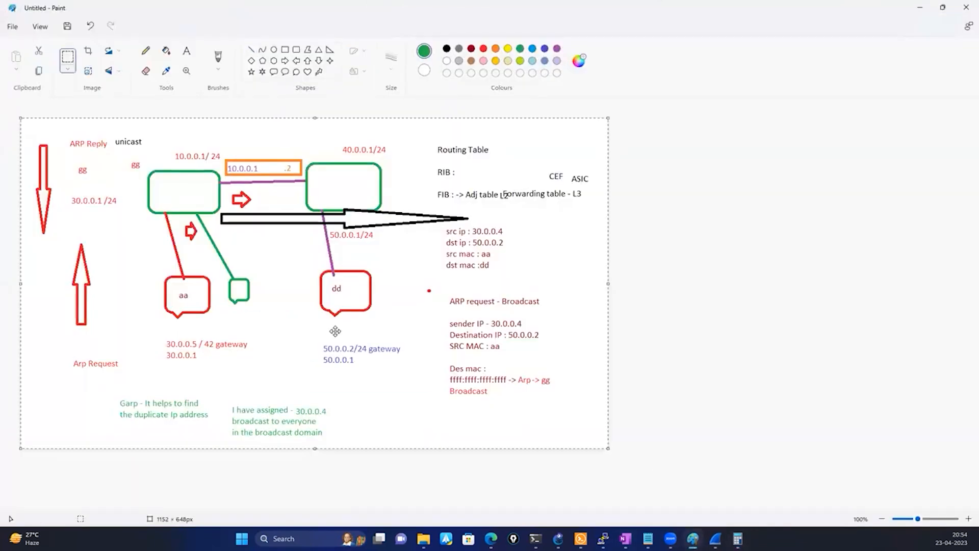
key(Delete)
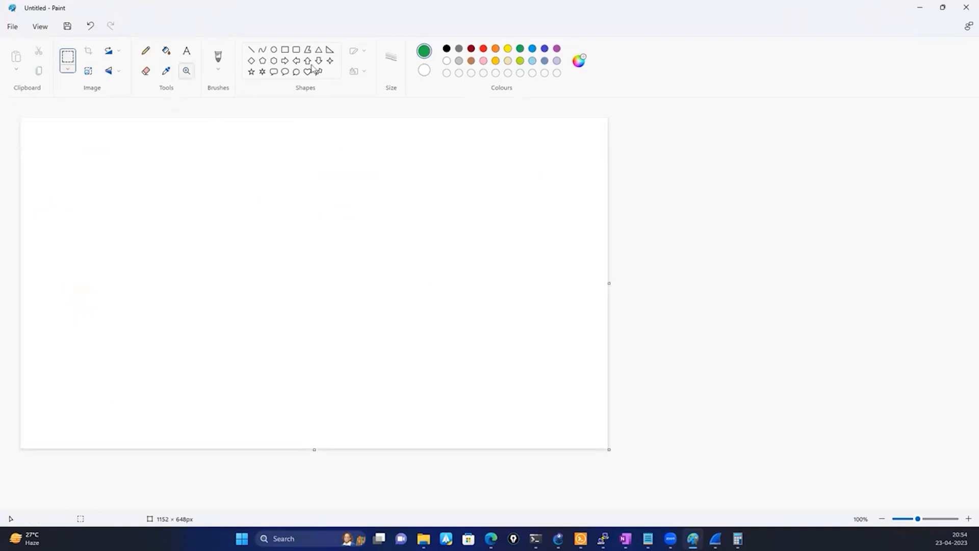
click(286, 50)
drag(126, 174, 158, 327)
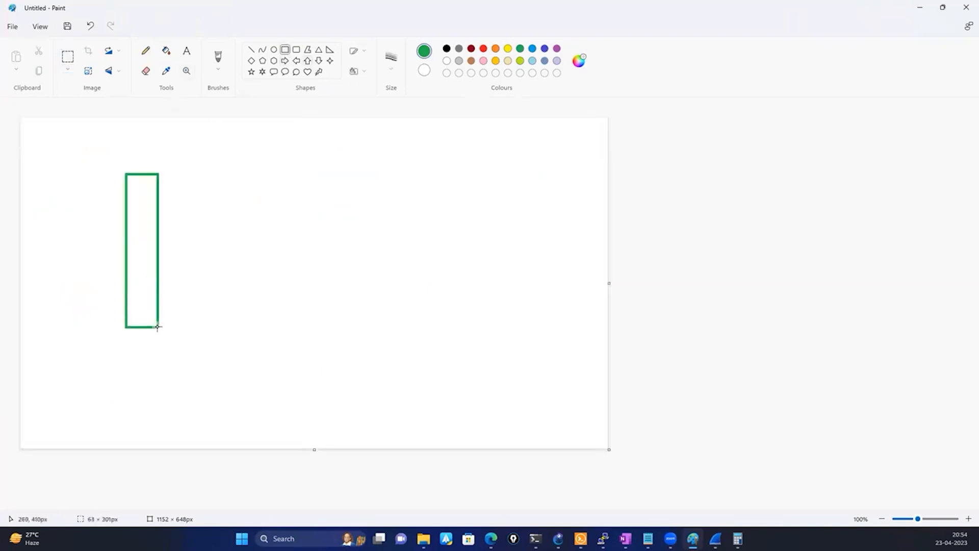
drag(421, 172, 454, 332)
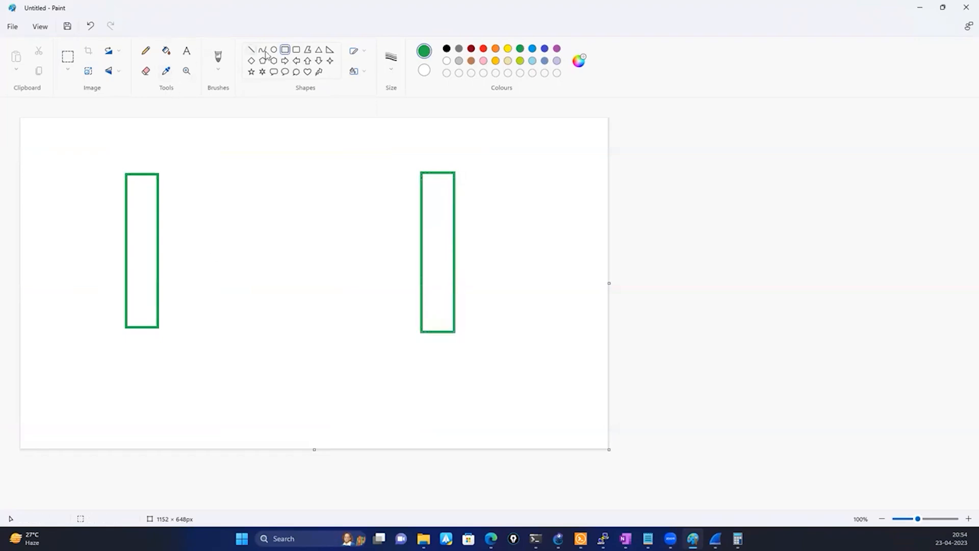
Step: Draw a green right-pointing block arrow between the two rectangles, starting near the upper part of the left one
click(284, 61)
drag(190, 184, 291, 219)
click(226, 106)
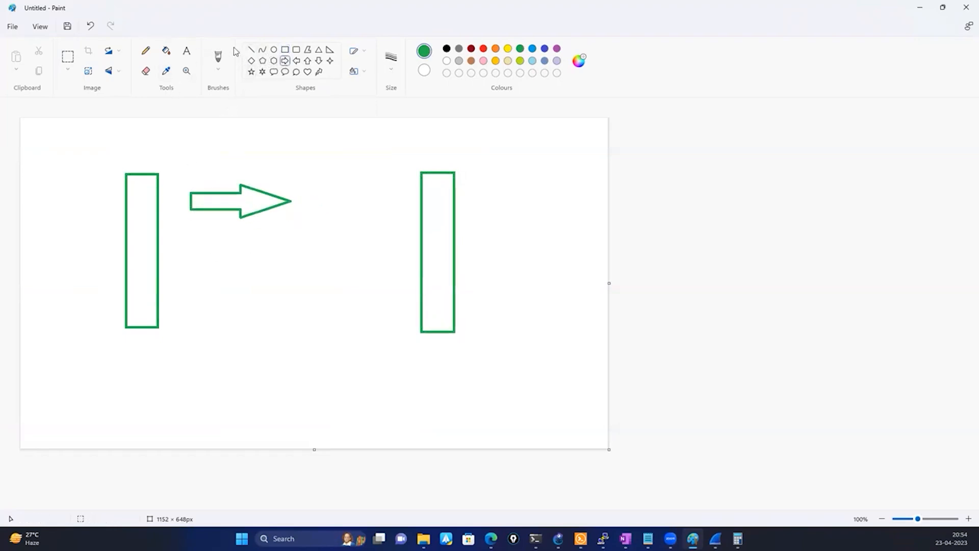
Step: Add the green text label "Window size - 16425" above the arrow, using the window value from packet 3
click(185, 51)
click(202, 154)
text(Windiw)
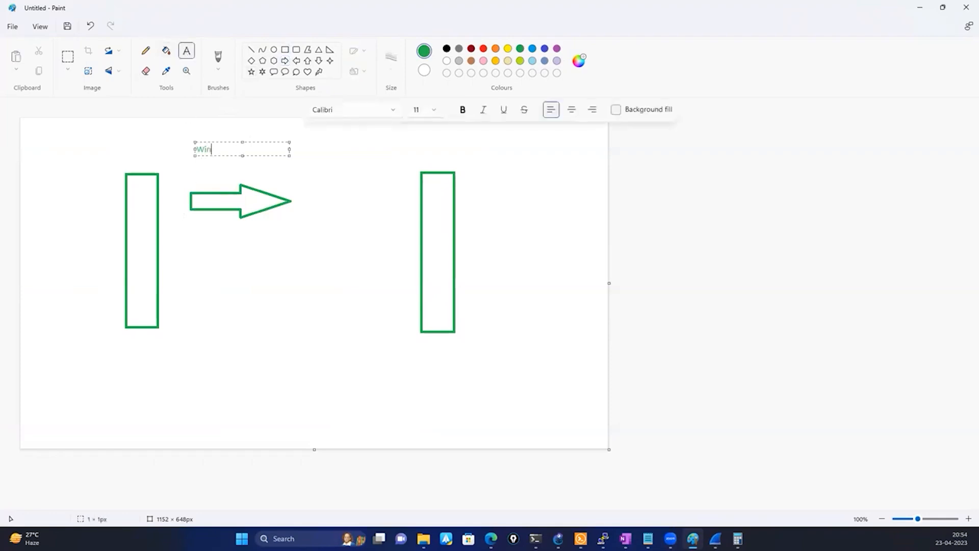
key(BackSpace)
key(BackSpace)
text(ow size)
key(alt+Tab)
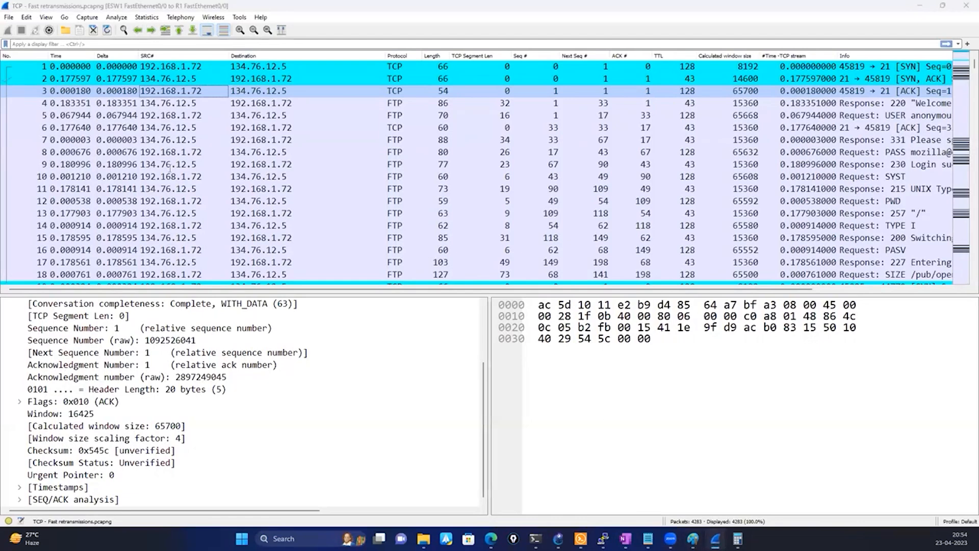
key(alt+Tab)
text(- )
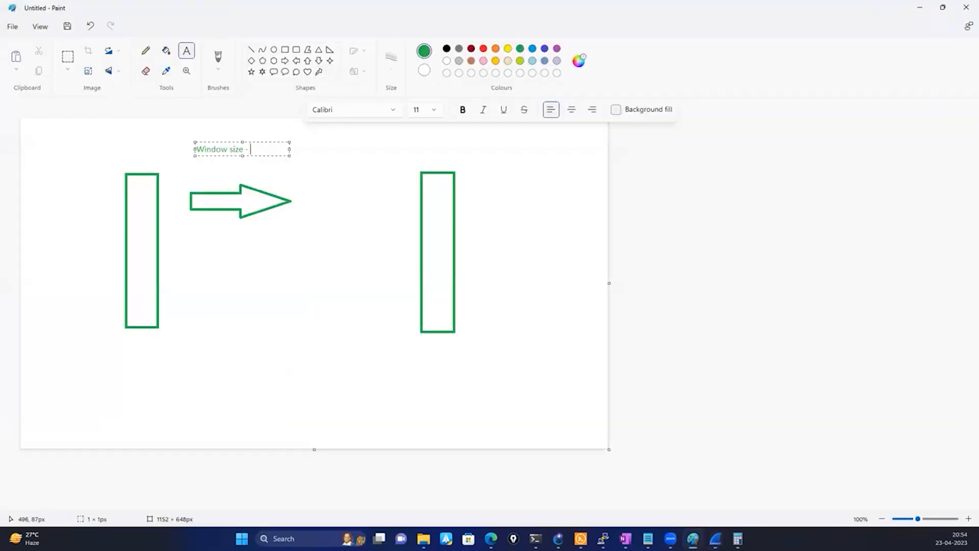
text(16425)
click(190, 251)
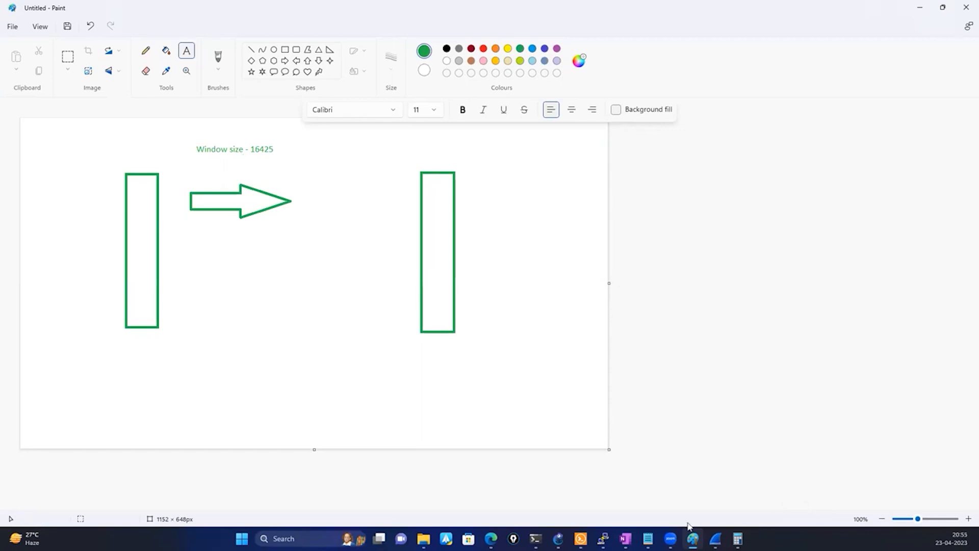
Step: Switch to Wireshark, circle packet 3's window value and window size scaling factor, and bring up Calculator
click(738, 539)
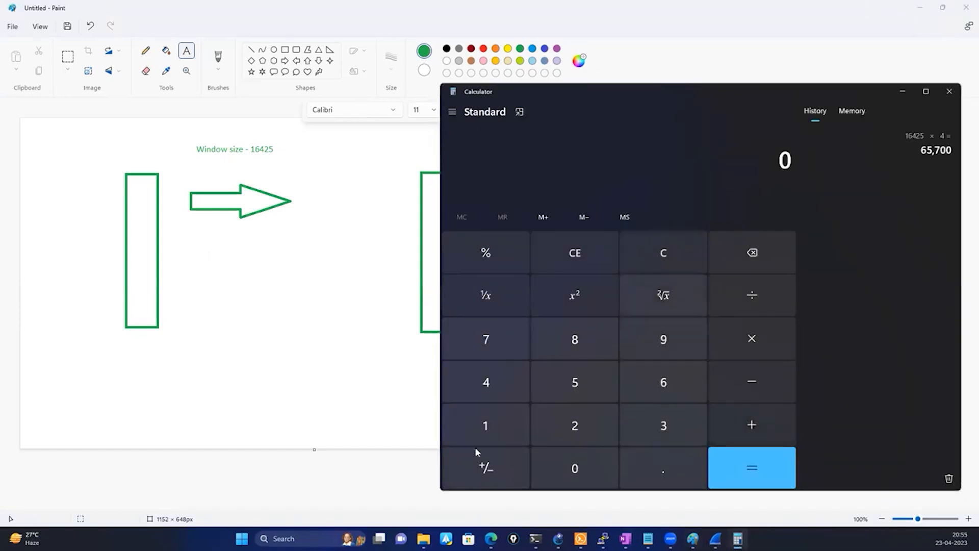
click(716, 538)
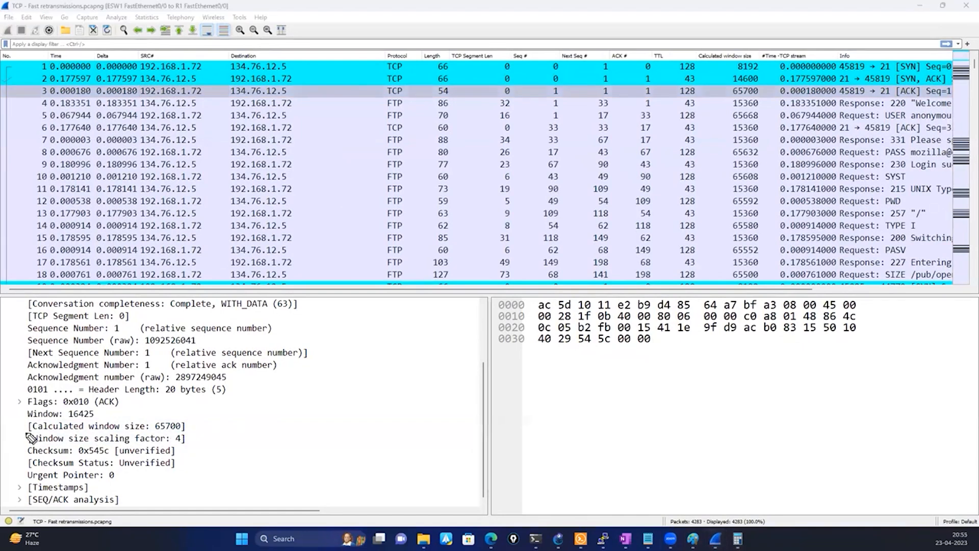
mouse_move(26, 433)
mouse_down()
mouse_move(173, 431)
mouse_move(174, 449)
mouse_move(31, 448)
mouse_move(32, 435)
mouse_move(87, 406)
mouse_move(97, 418)
mouse_move(65, 411)
mouse_up()
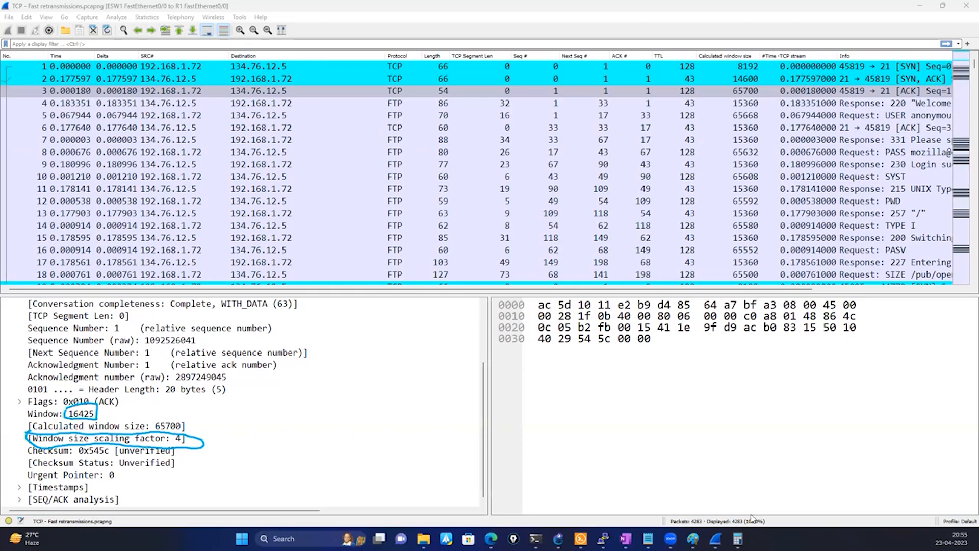
click(738, 538)
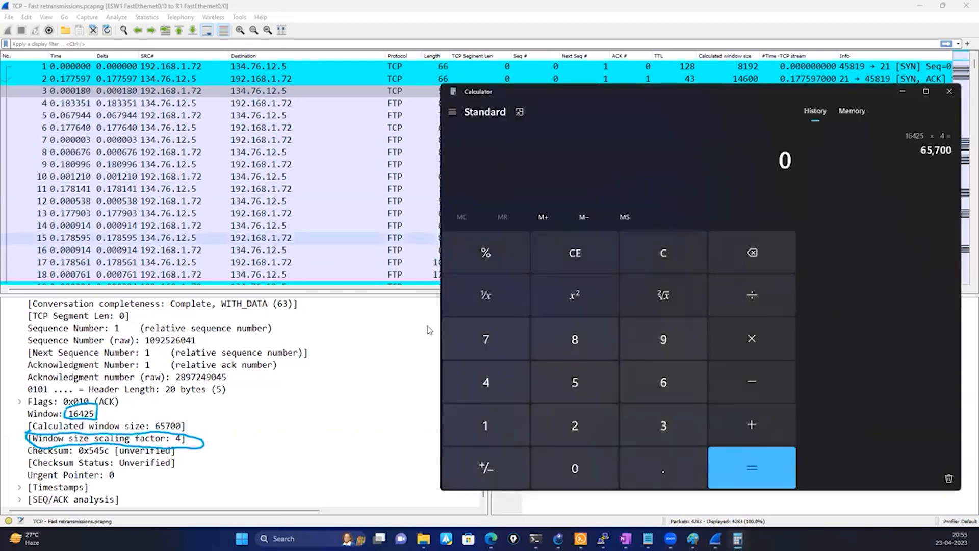
click(493, 424)
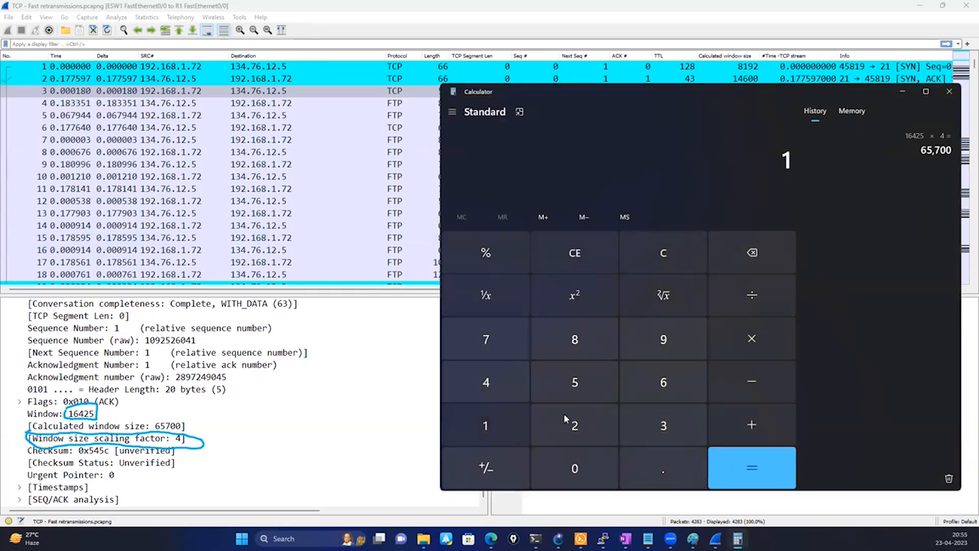
click(634, 387)
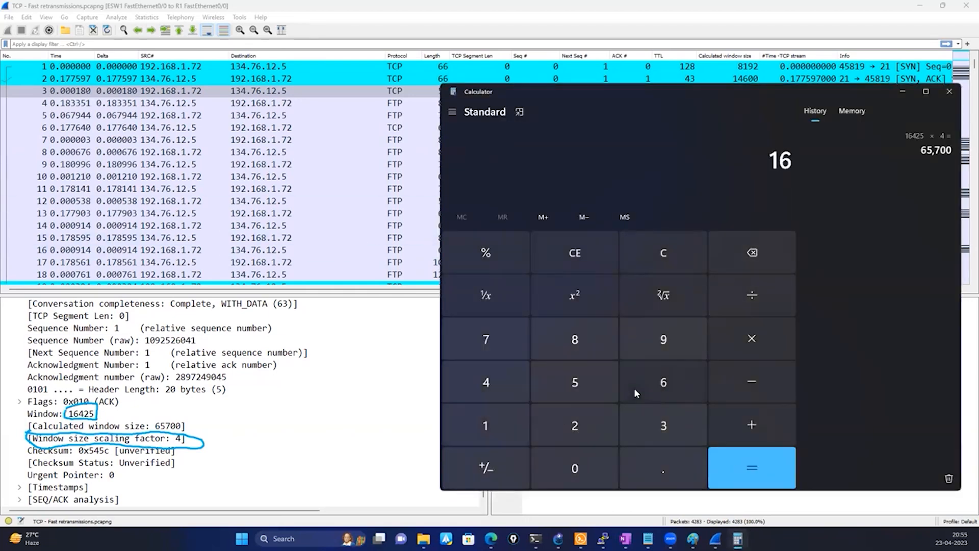
click(493, 380)
click(583, 434)
click(581, 386)
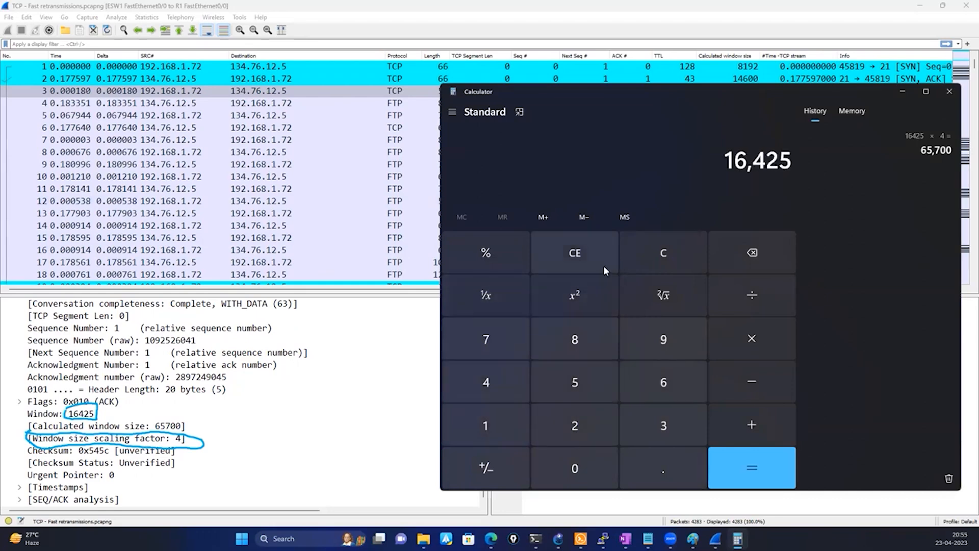
click(644, 259)
Step: Multiply packet 3's window value 16425 by the scaling factor 4 in Calculator
click(503, 432)
click(634, 399)
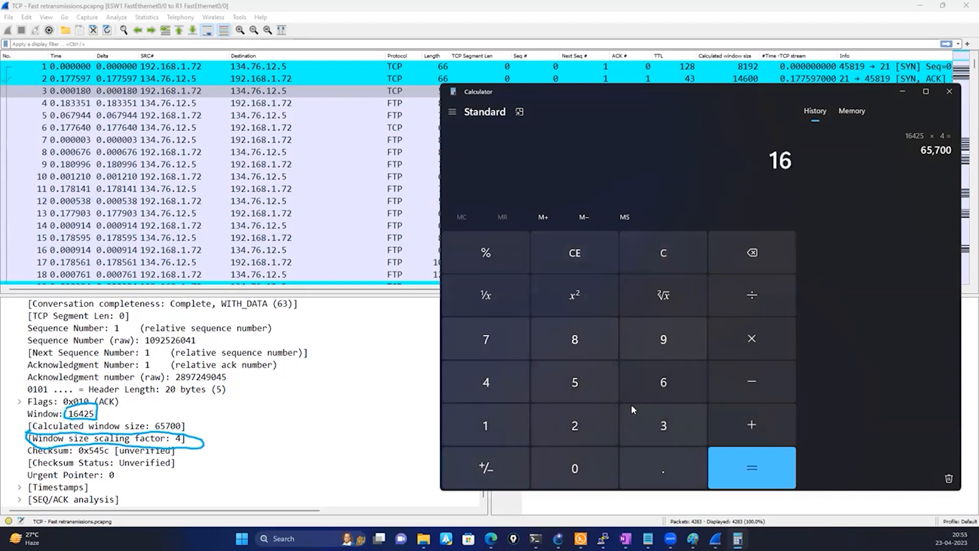
click(487, 384)
click(574, 425)
click(567, 385)
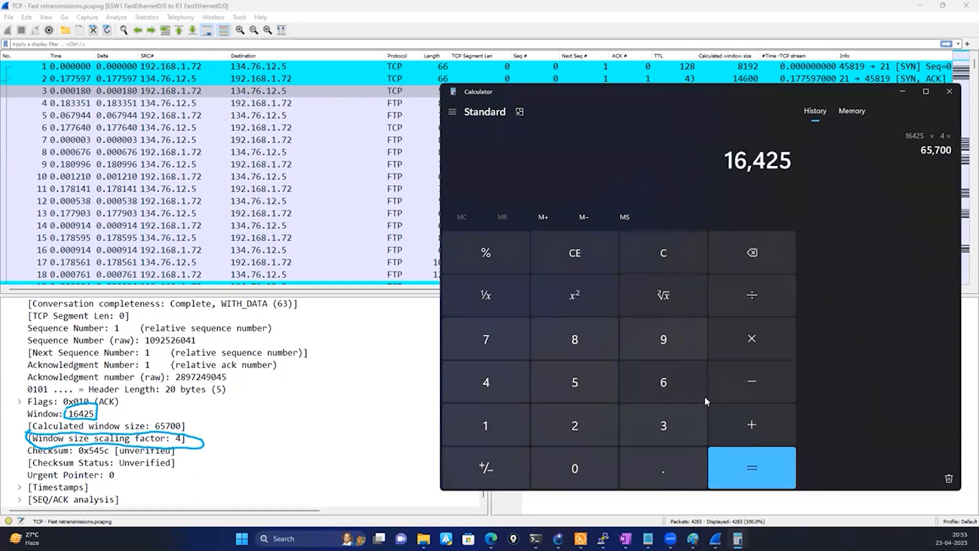
click(743, 347)
click(522, 386)
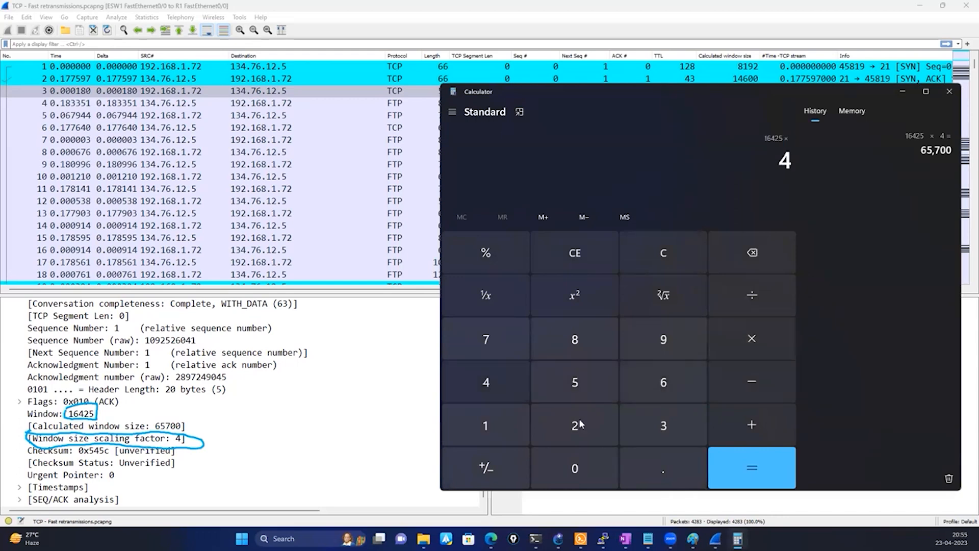
click(743, 474)
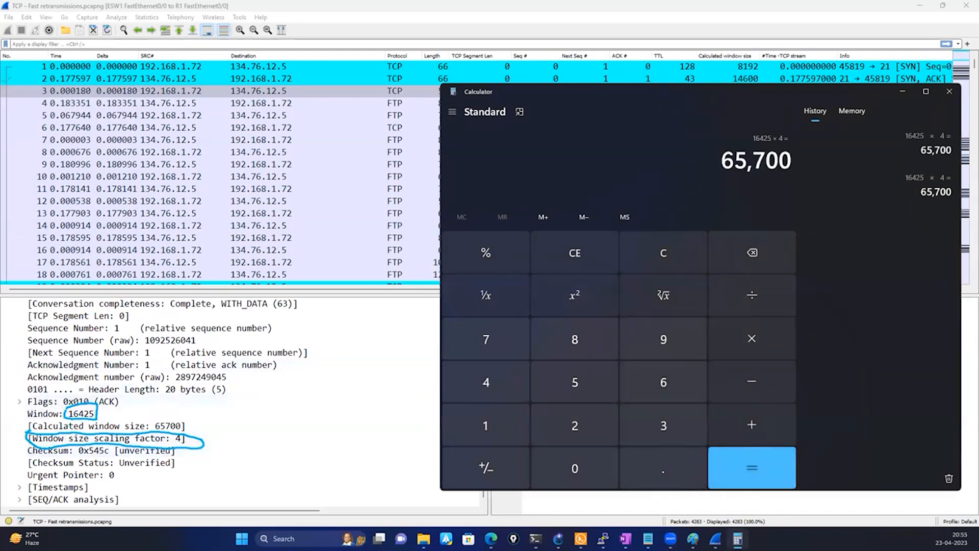
Step: Circle packet 3's calculated window size and the matching product in Calculator with the pink pen
click(155, 403)
mouse_move(149, 409)
mouse_down()
mouse_move(203, 428)
mouse_move(149, 411)
mouse_up()
drag(685, 136, 807, 116)
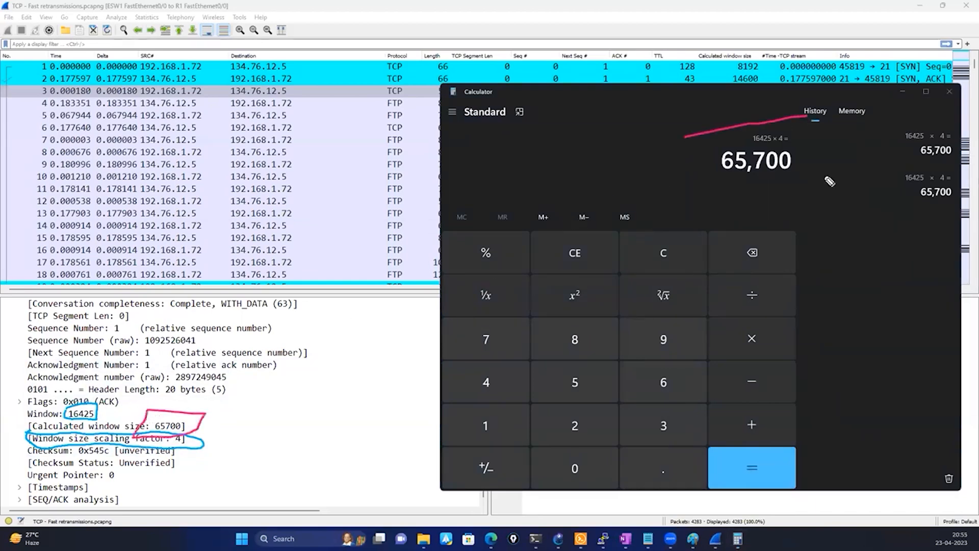
mouse_move(829, 181)
mouse_down()
mouse_move(695, 200)
mouse_move(679, 125)
mouse_up()
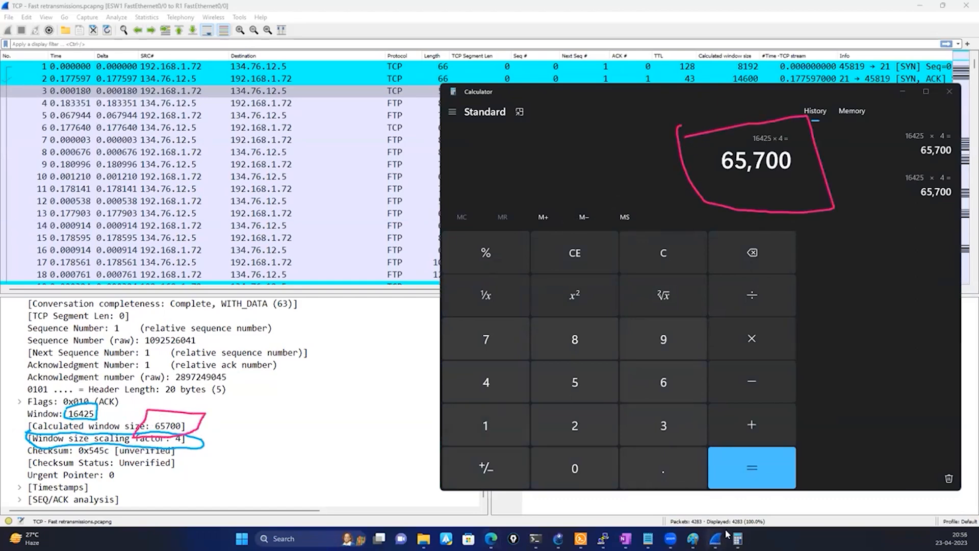
Step: Switch to Paint and add the green text label "65700" beside the lower half of the left rectangle's outer side
click(693, 538)
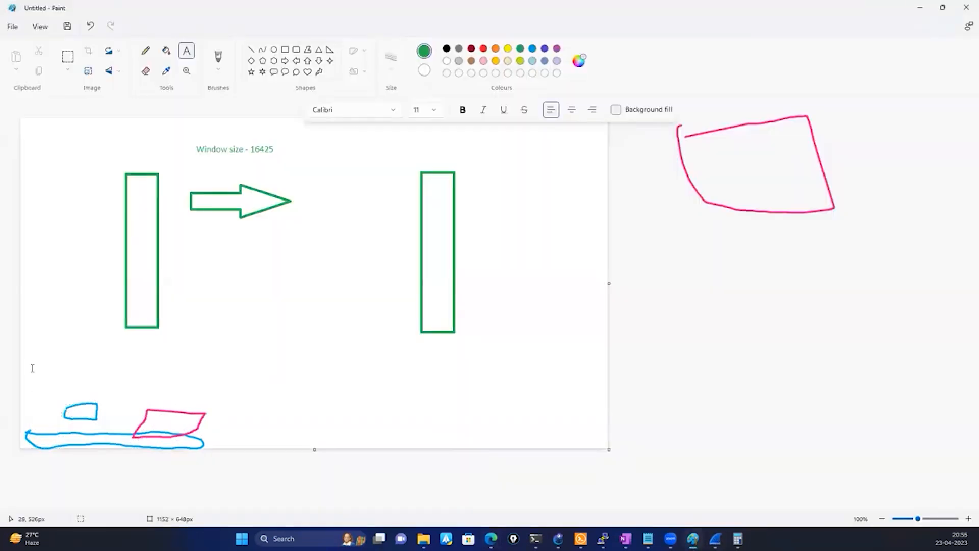
click(738, 538)
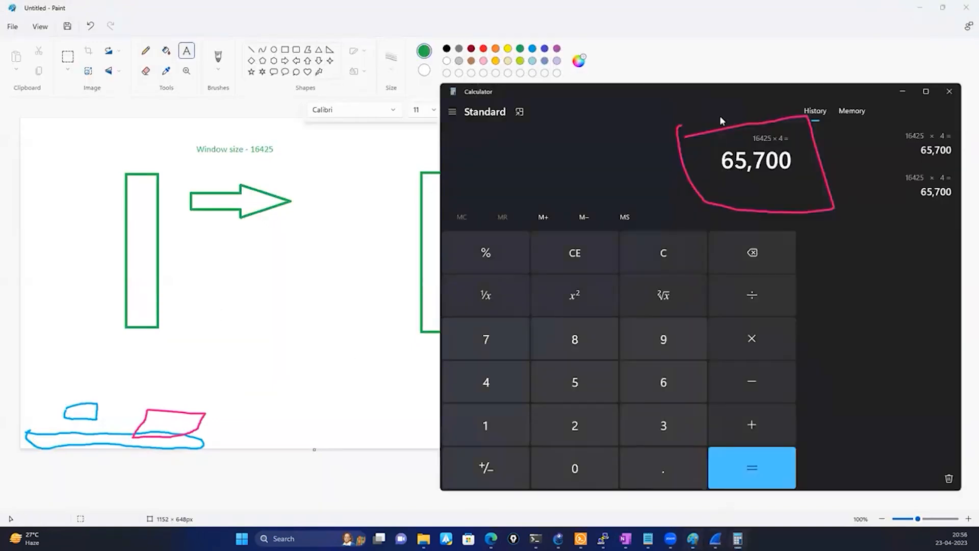
click(629, 75)
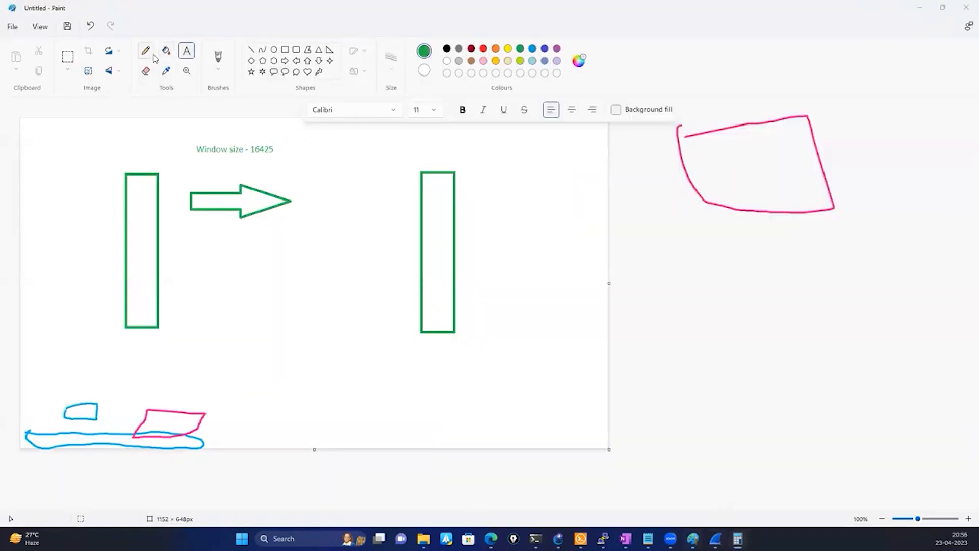
click(74, 275)
text(65700)
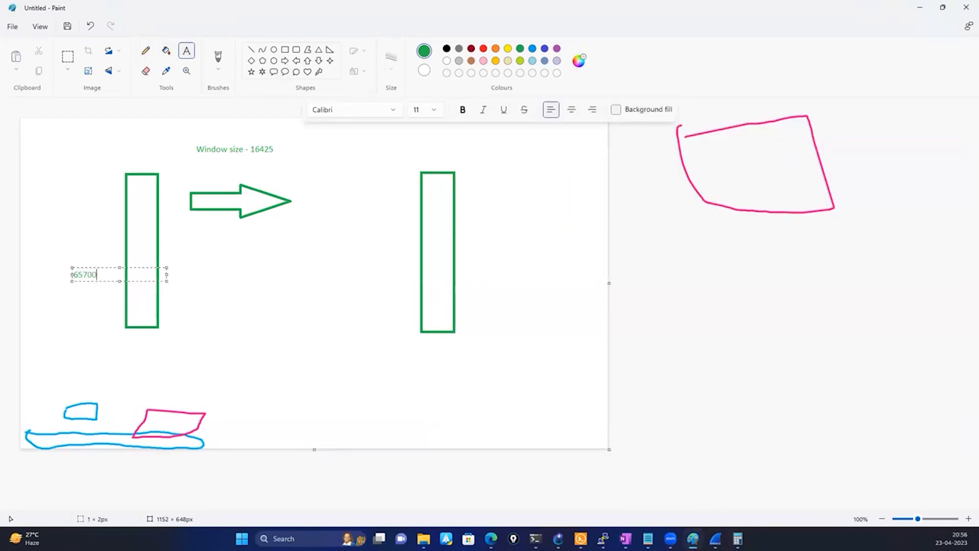
click(207, 316)
Step: Draw a larger green right-pointing block arrow, about 404 × 103 px, below the first one and label it "10 g" above
click(285, 61)
mouse_move(187, 291)
mouse_down()
mouse_move(422, 334)
mouse_move(393, 342)
mouse_up()
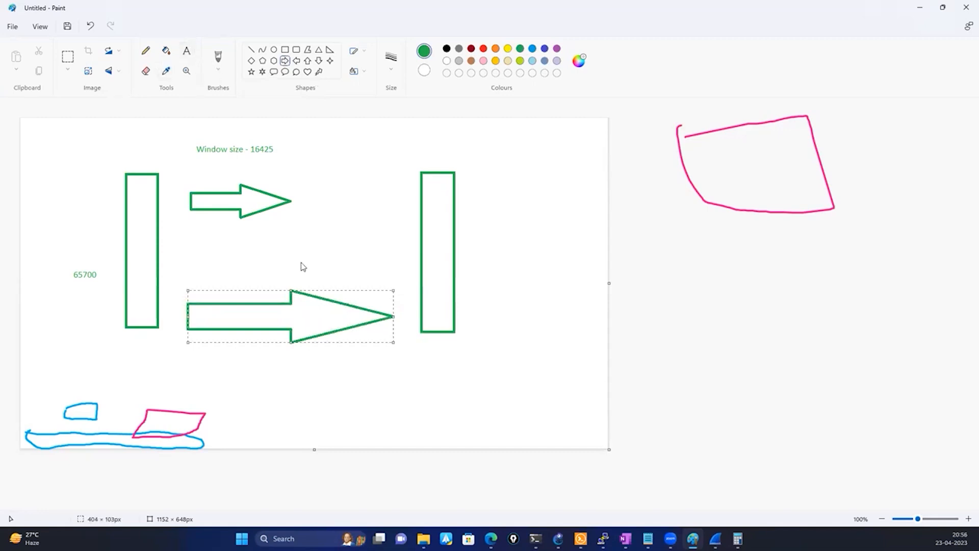
click(270, 286)
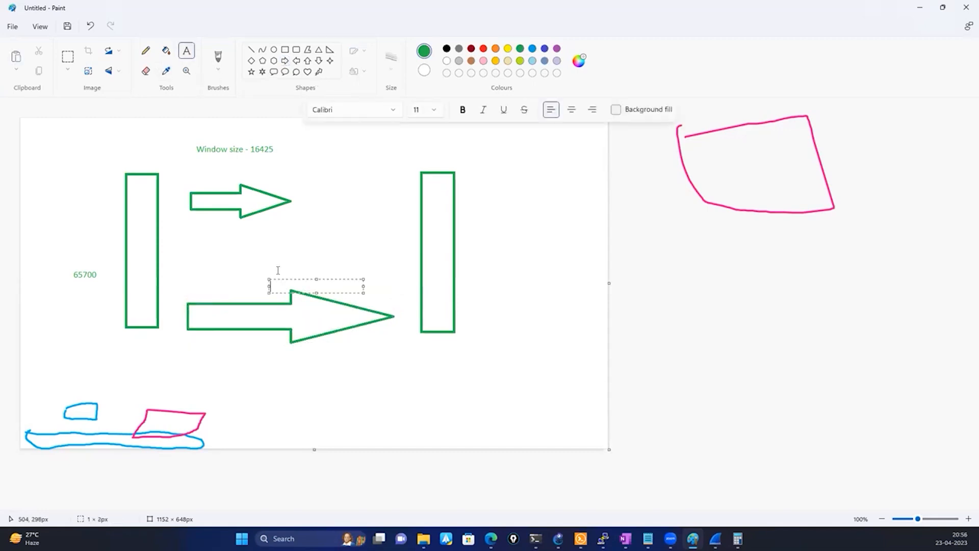
text(10)
text(g)
Step: Add the green text label "MAX size - 1g" outside the left rectangle, above the 65700 label
click(88, 199)
click(59, 202)
text(MAX)
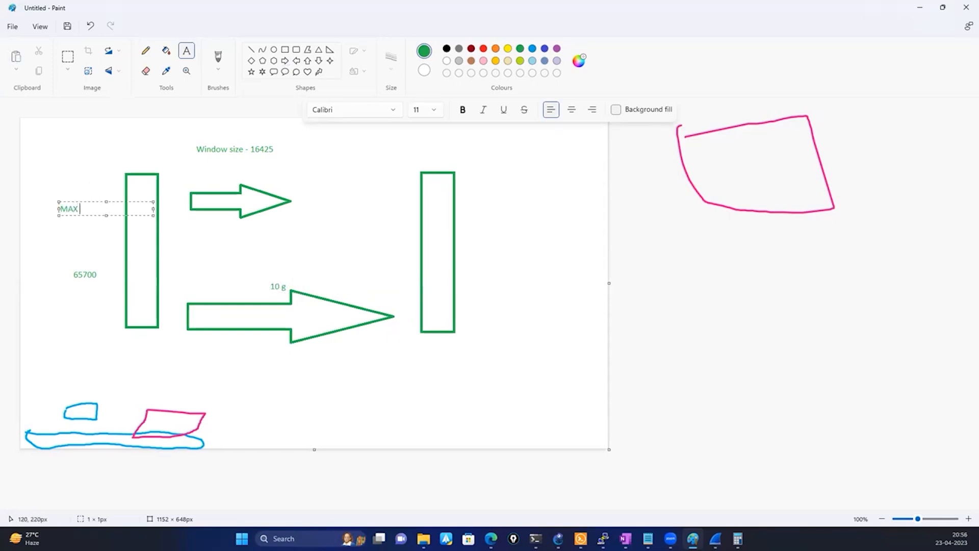
text( size - 1g)
click(123, 270)
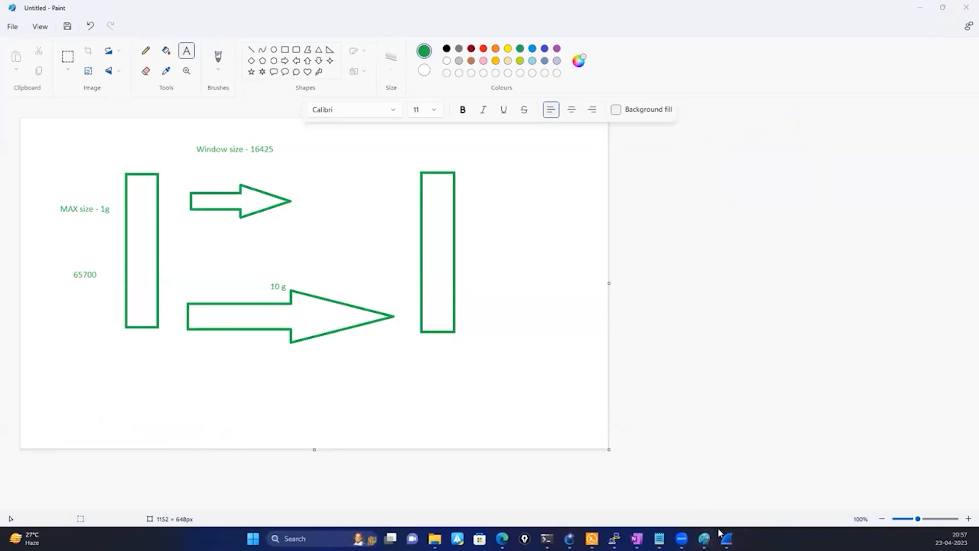
Step: Select packet 8 in Wireshark and multiply its window value 16408 by the scaling factor 4 in Calculator
click(727, 539)
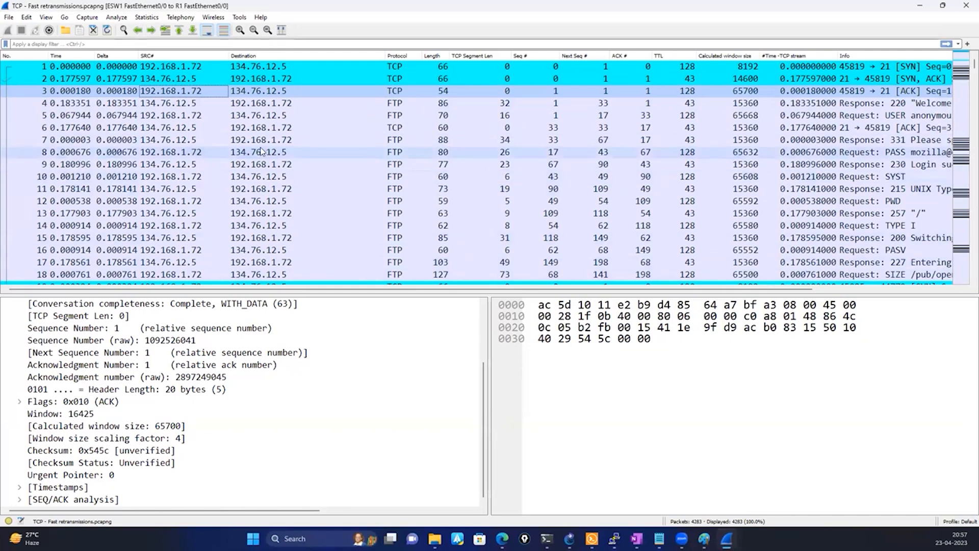
click(156, 152)
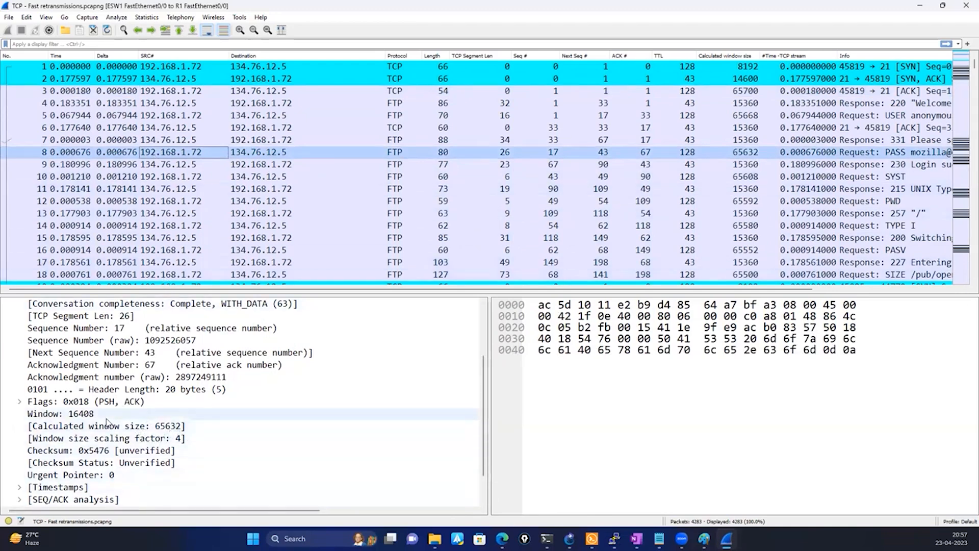
mouse_move(659, 538)
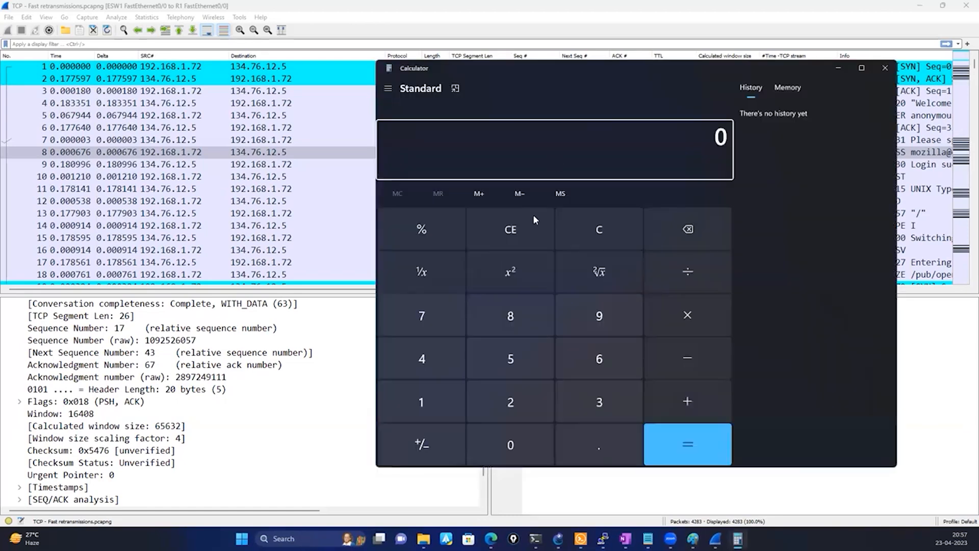
click(411, 391)
click(617, 359)
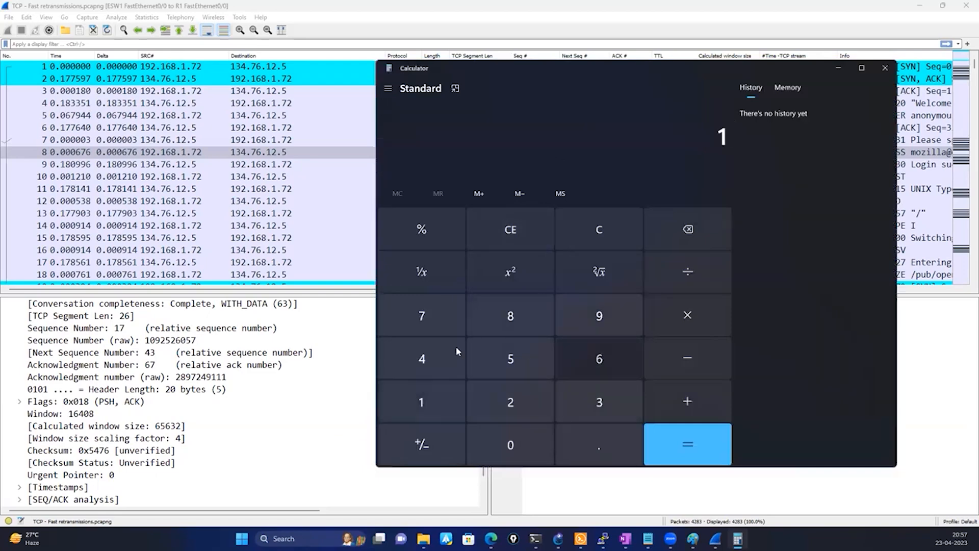
click(422, 358)
click(510, 445)
click(514, 321)
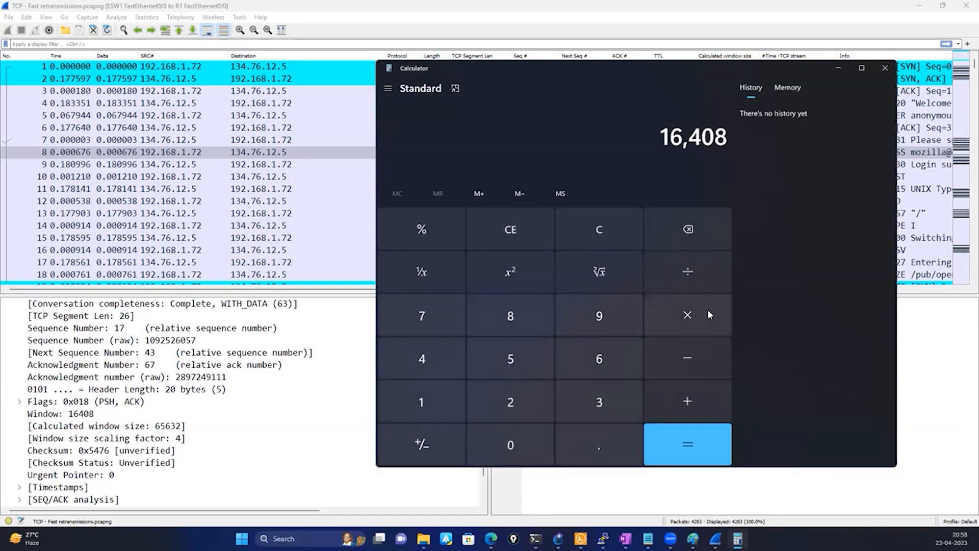
click(687, 315)
click(422, 358)
click(682, 445)
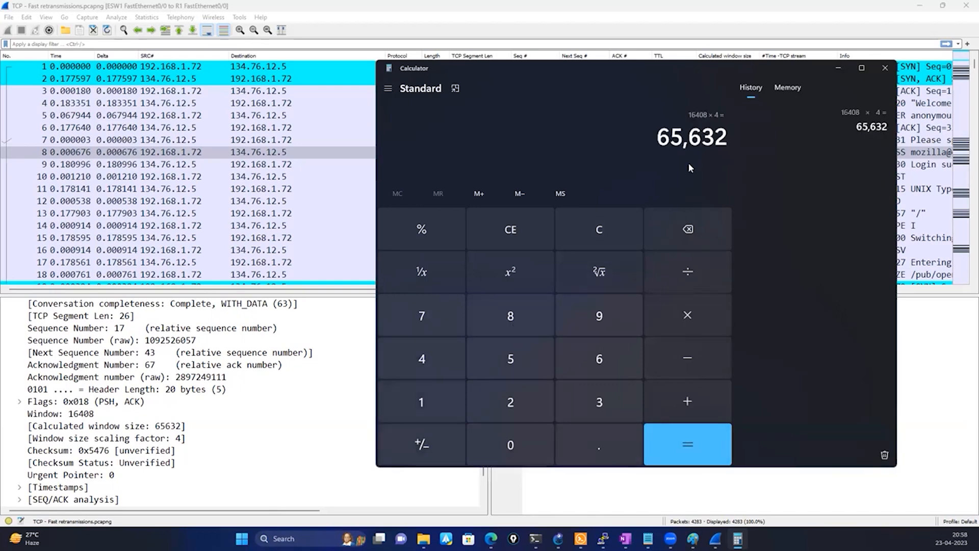
Step: Circle packet 8's calculated window size with the pink pen and minimise Calculator
click(29, 332)
mouse_move(167, 414)
mouse_down()
mouse_move(199, 414)
mouse_move(191, 442)
mouse_move(31, 444)
mouse_move(153, 409)
mouse_move(190, 449)
mouse_move(245, 405)
mouse_move(154, 402)
mouse_move(92, 420)
mouse_move(112, 431)
mouse_up()
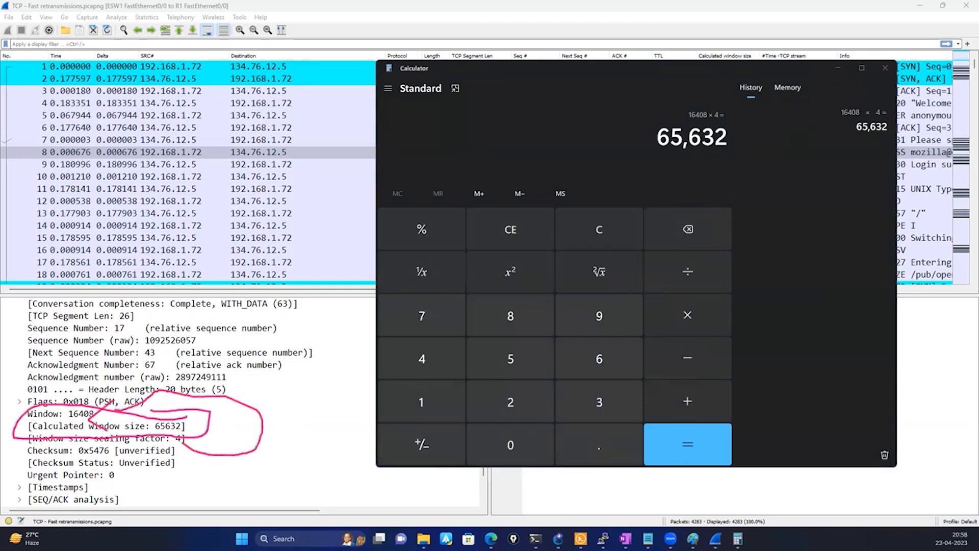
click(838, 68)
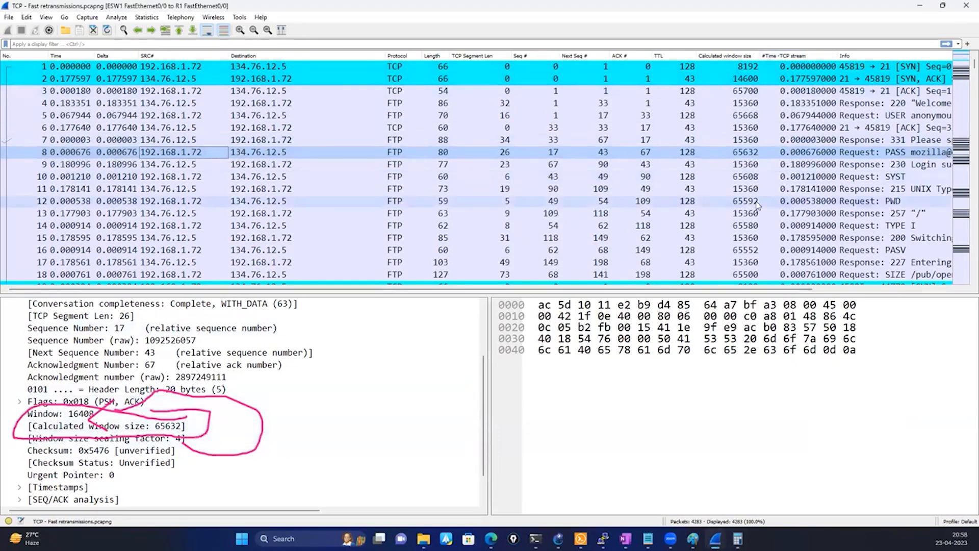
Step: Select duplicate ACK packet 39 and examine its window size, scaling factor and SACK option
scroll(757, 204, down, 8)
scroll(756, 204, down, 4)
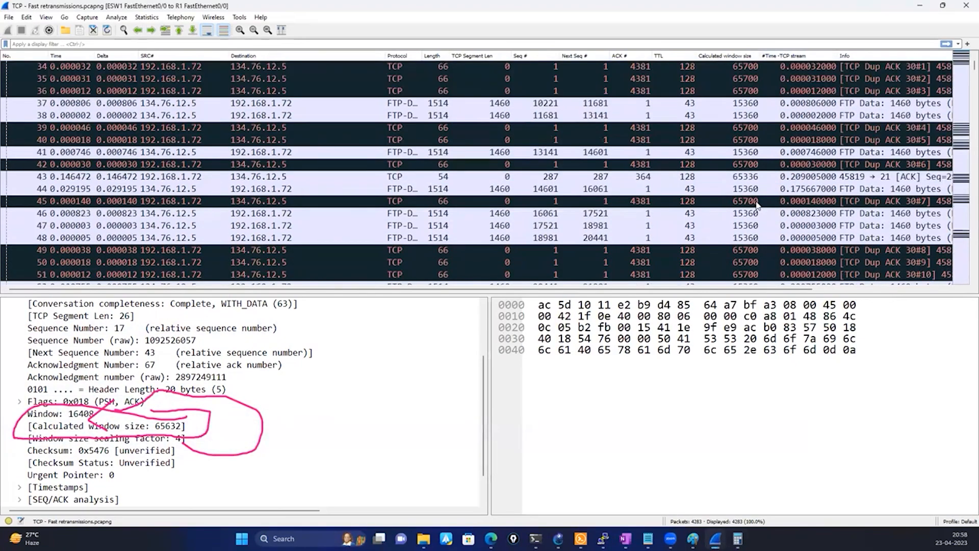
scroll(757, 204, down, 1)
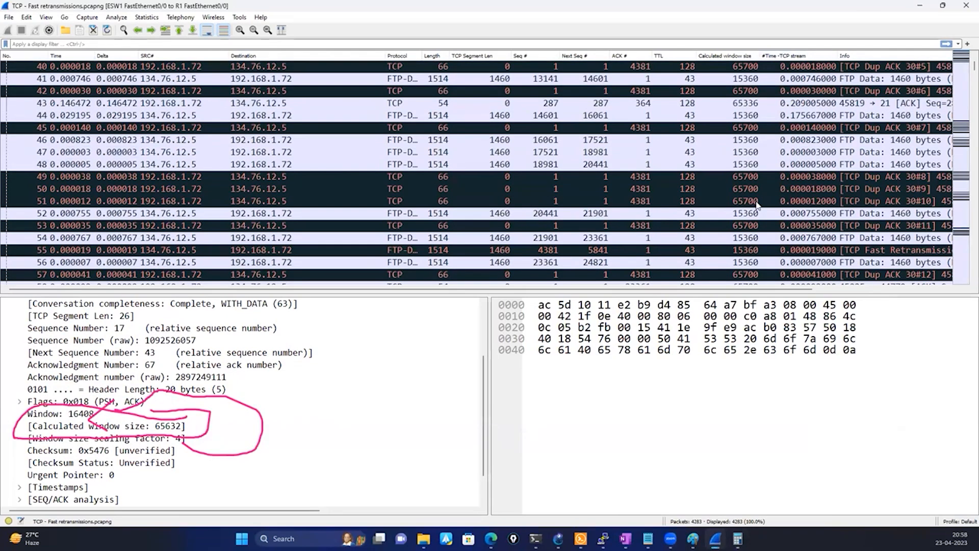
scroll(757, 204, up, 1)
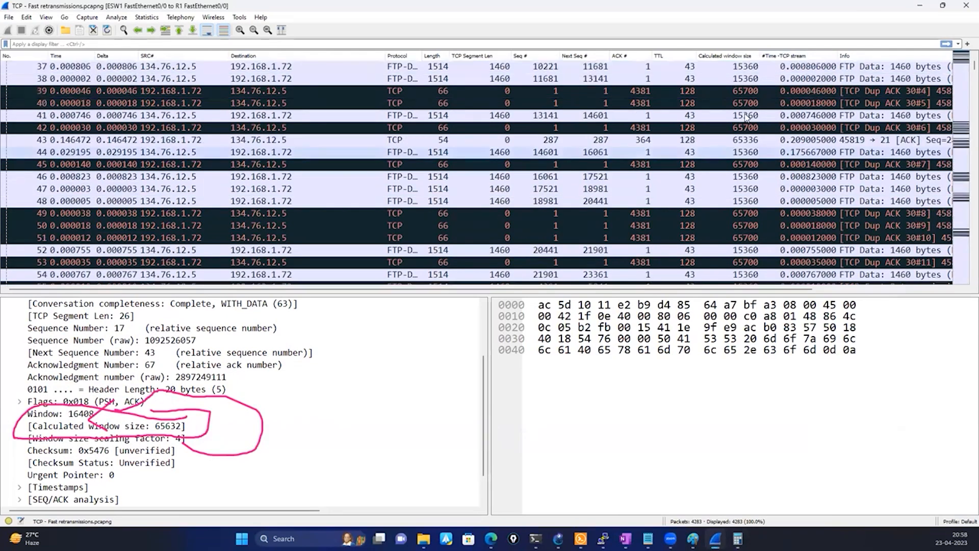
click(742, 90)
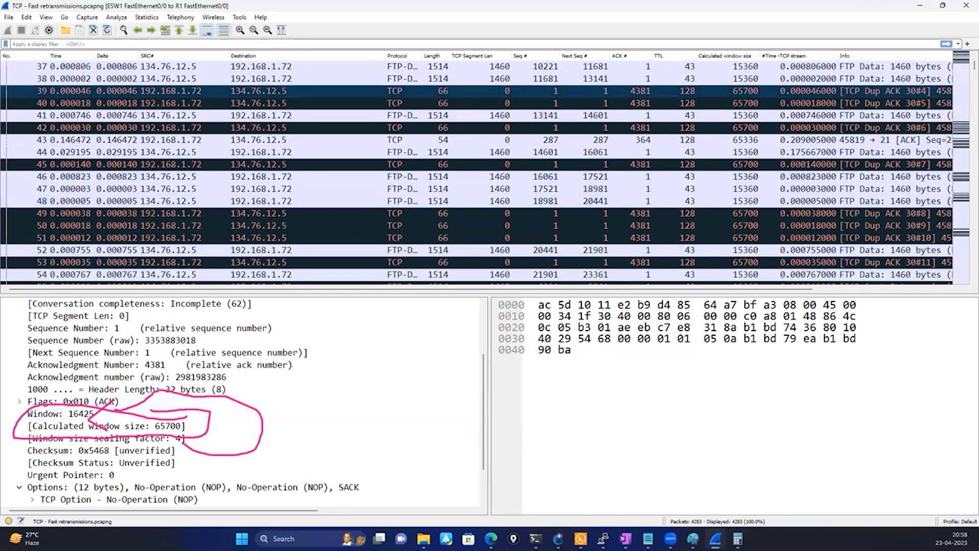
scroll(107, 391, down, 2)
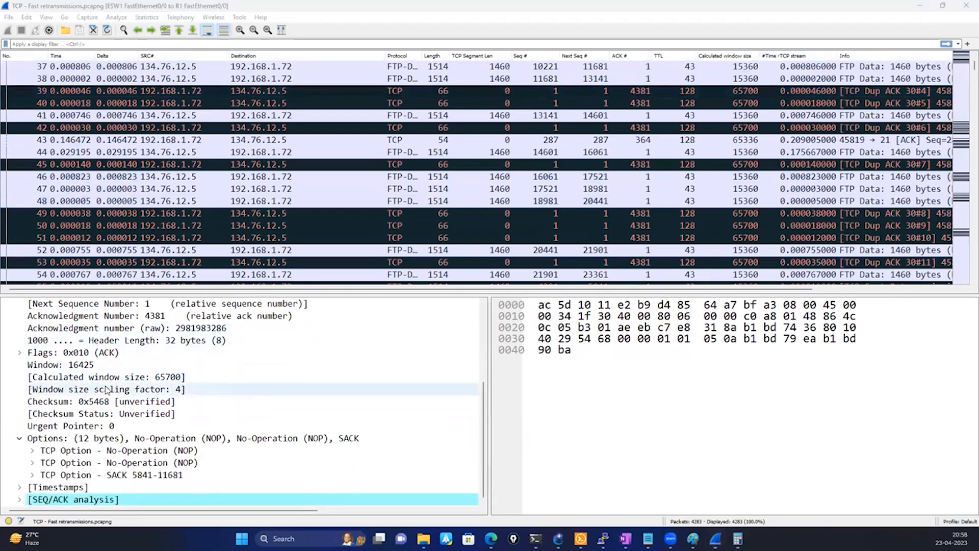
click(127, 474)
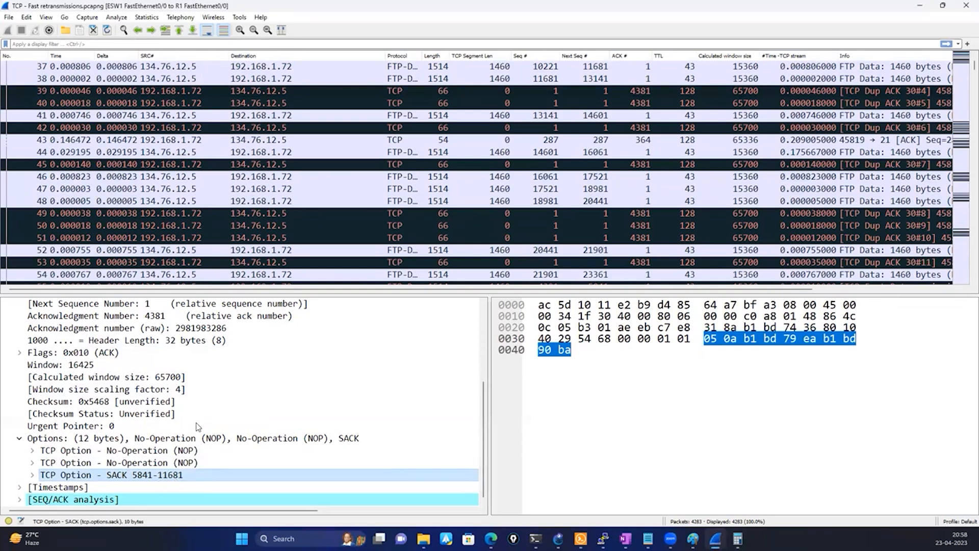
Step: Examine the packet list from the data connection handshake through the duplicate ACKs for packet 30
scroll(370, 204, up, 2)
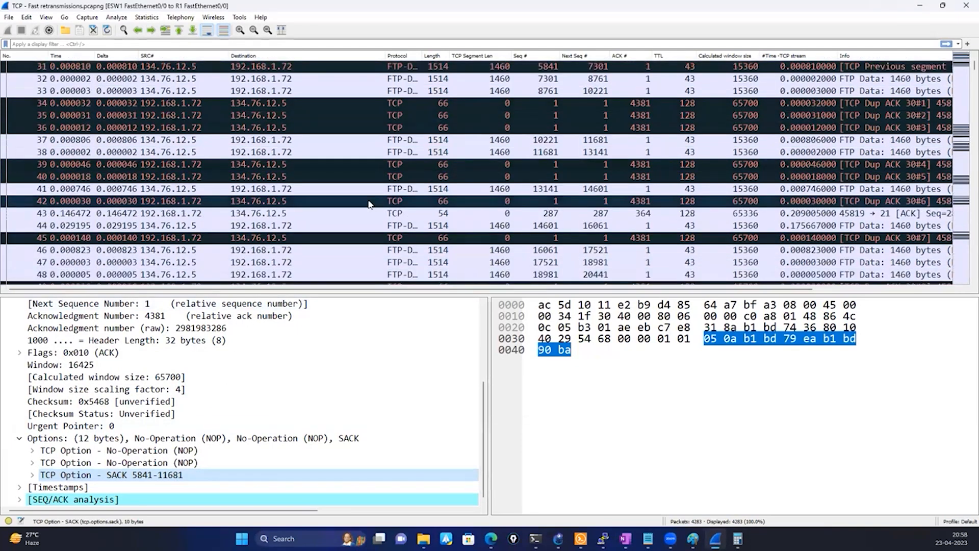
scroll(369, 204, up, 2)
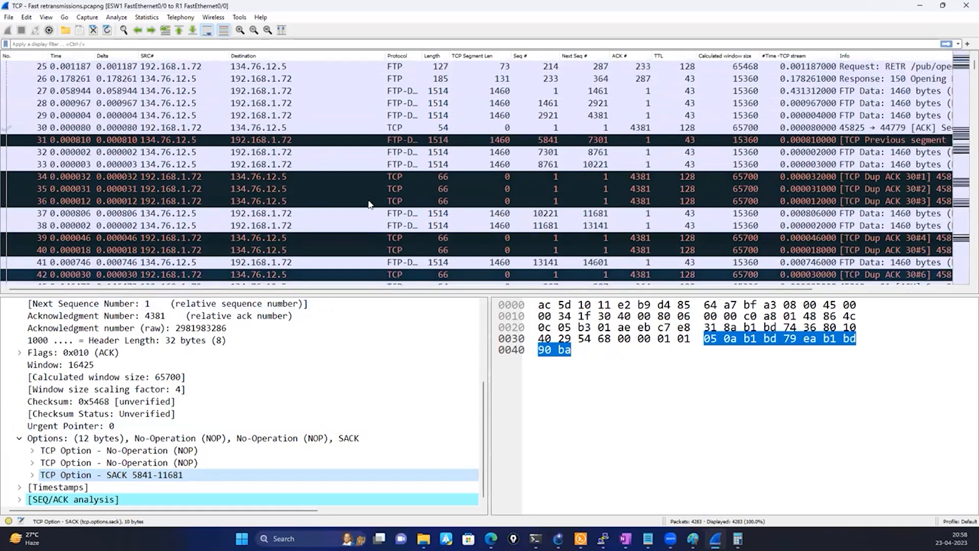
scroll(369, 204, up, 3)
scroll(370, 204, up, 2)
scroll(369, 204, down, 2)
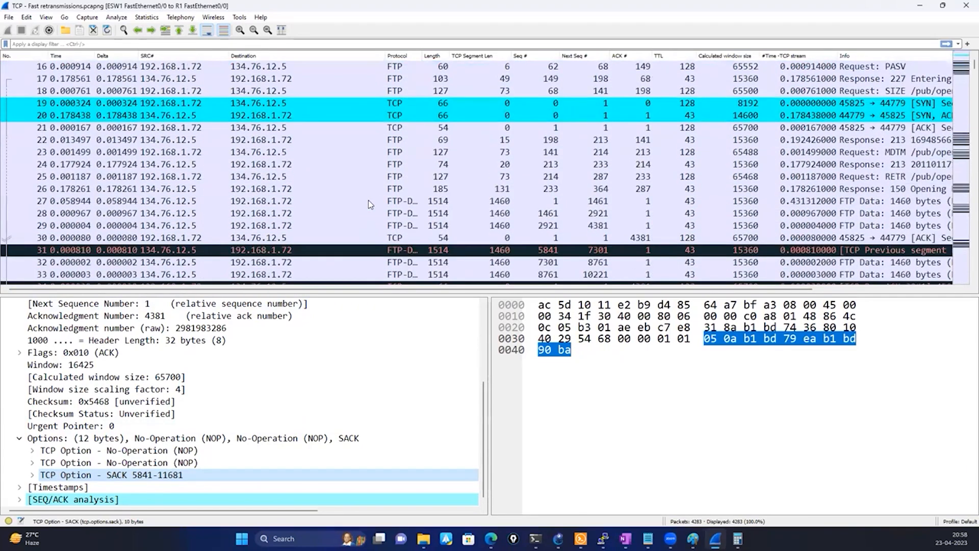
scroll(369, 204, down, 3)
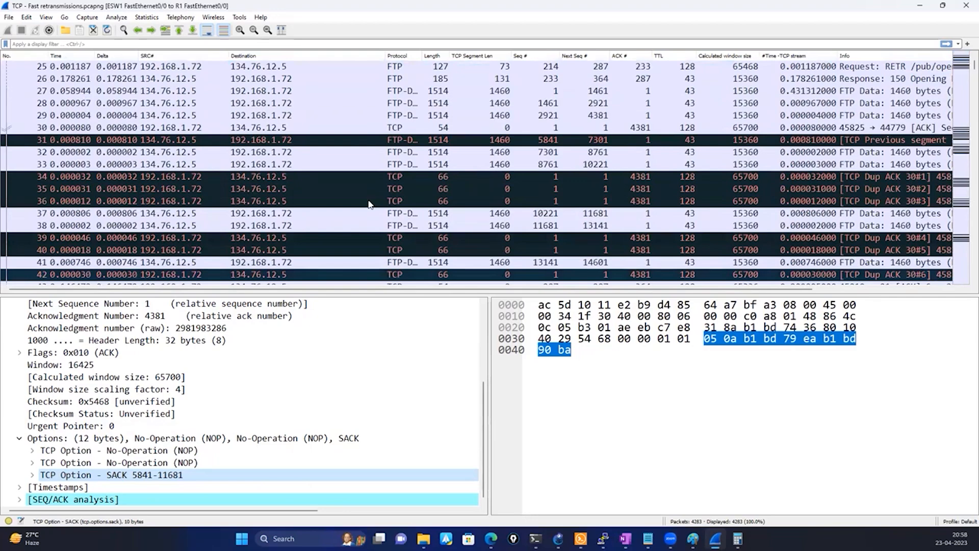
scroll(369, 204, up, 2)
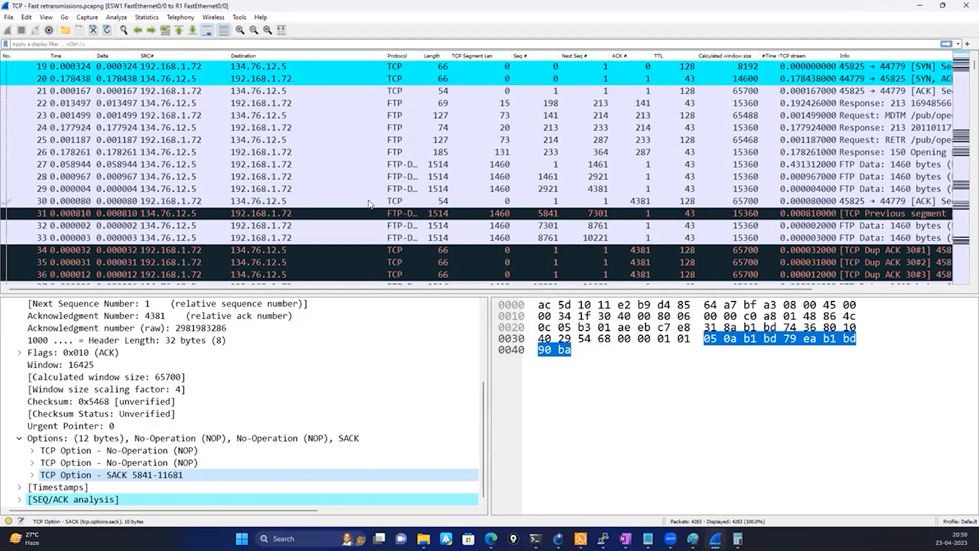
scroll(370, 204, down, 4)
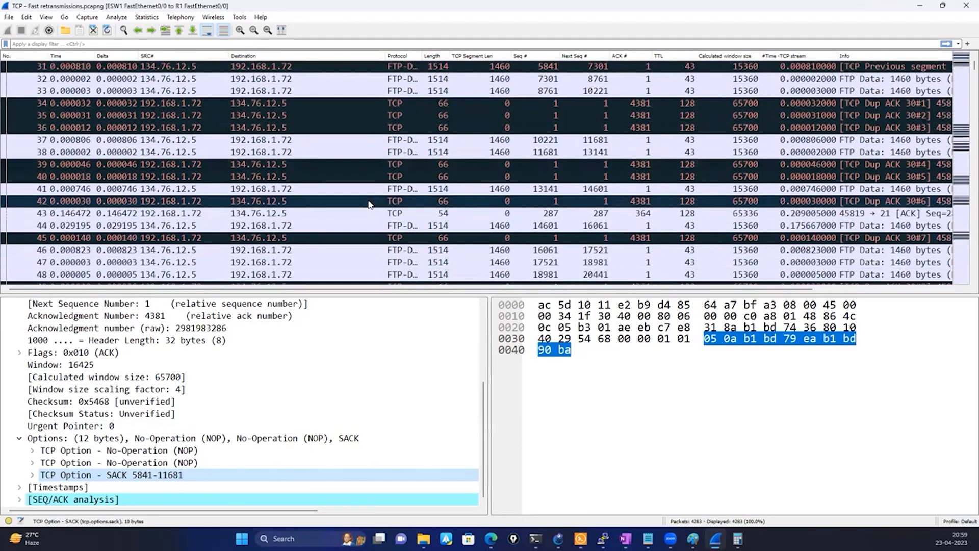
Step: Select packet 31, circle sequence numbers 5841 and 7301 with the pink pen, and read the packet's full Info text
click(493, 69)
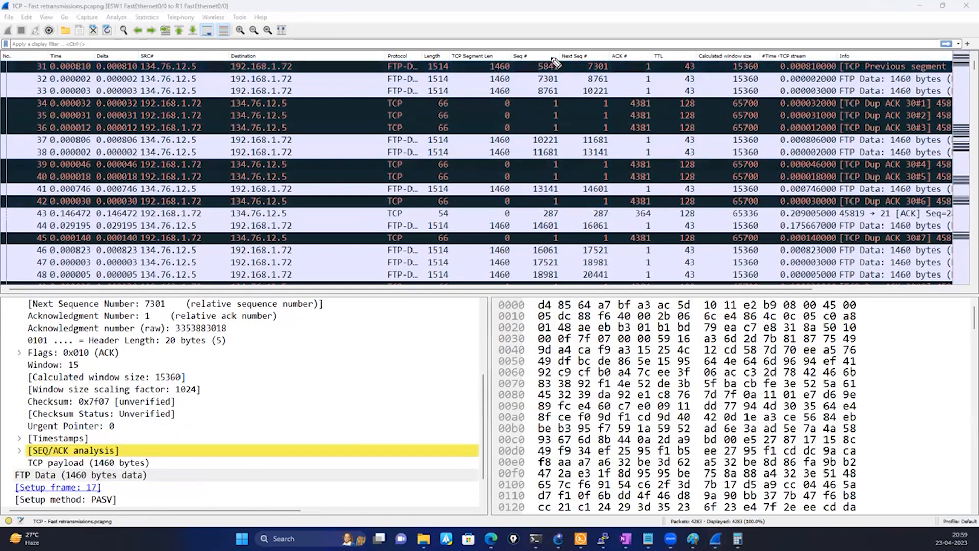
mouse_move(551, 57)
mouse_down()
mouse_move(527, 80)
mouse_move(556, 64)
mouse_move(553, 52)
mouse_up()
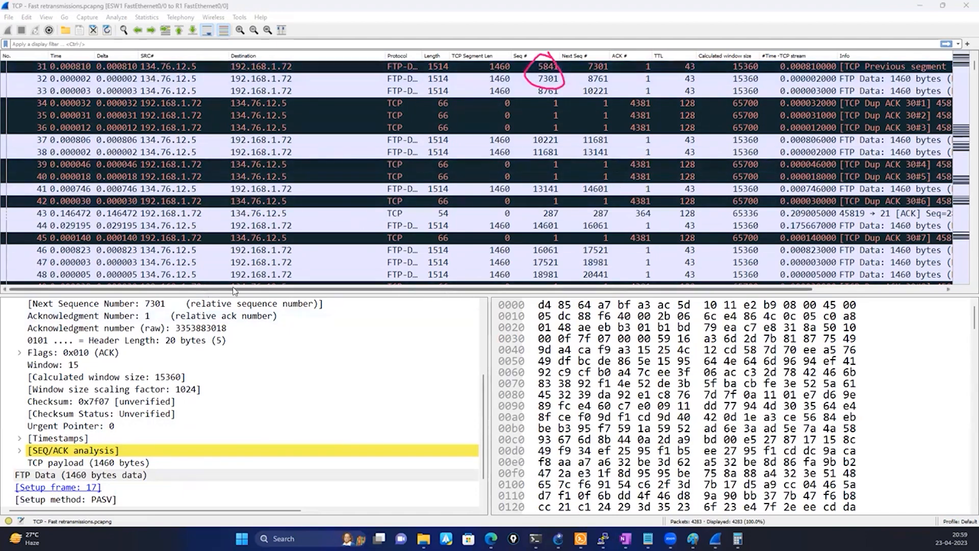
drag(234, 291, 393, 292)
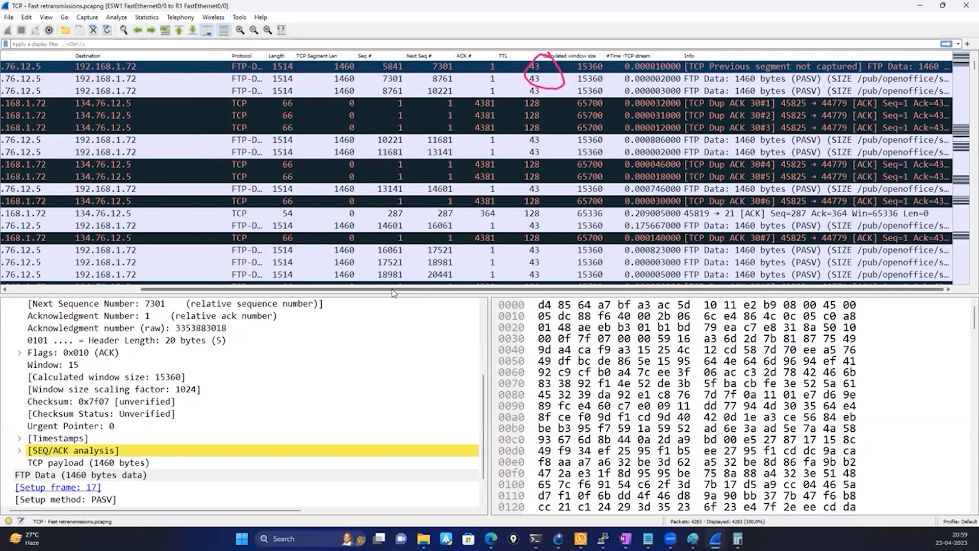
drag(393, 292, 188, 277)
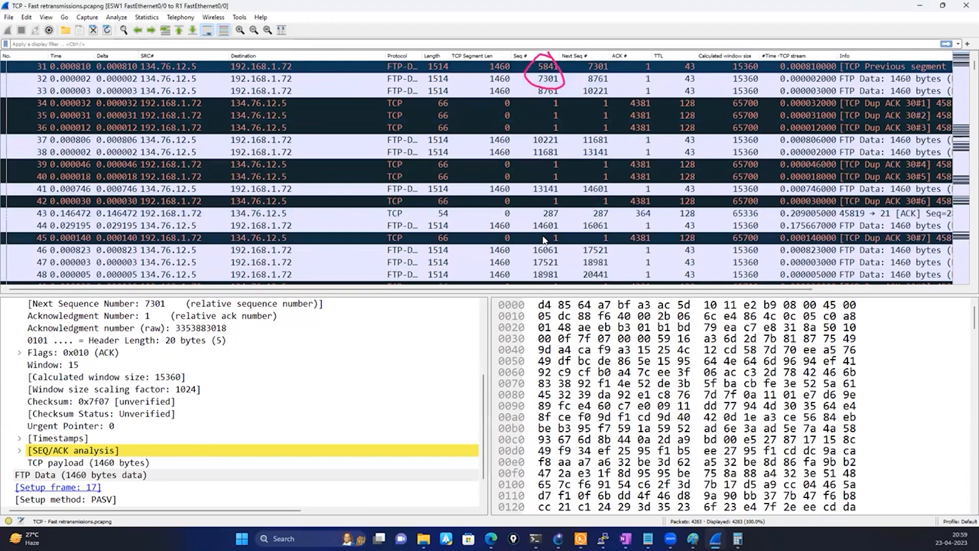
Step: Review sequence numbers, duplicate ACKs and fast retransmissions from packet 34 down to packet 210, and clear the pink circle
scroll(544, 240, down, 1)
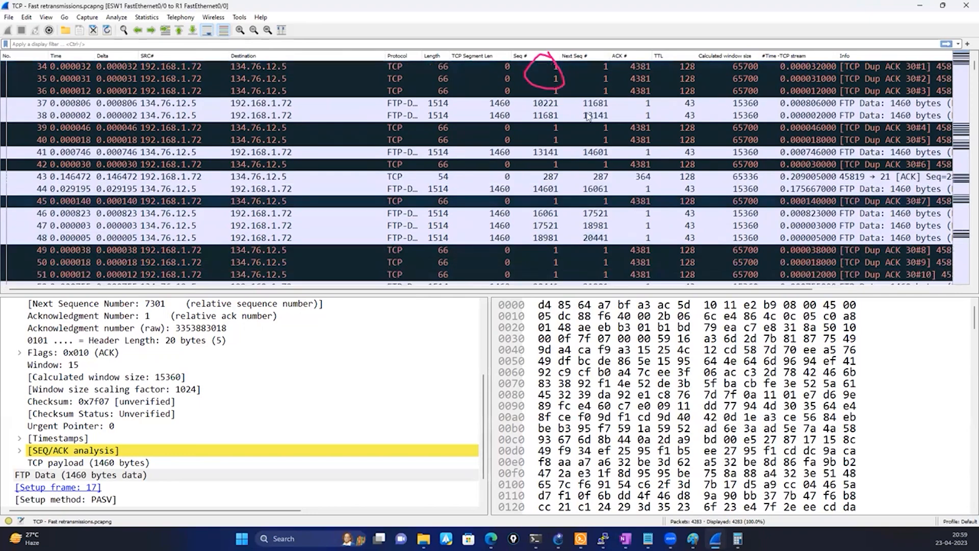
scroll(622, 194, down, 1)
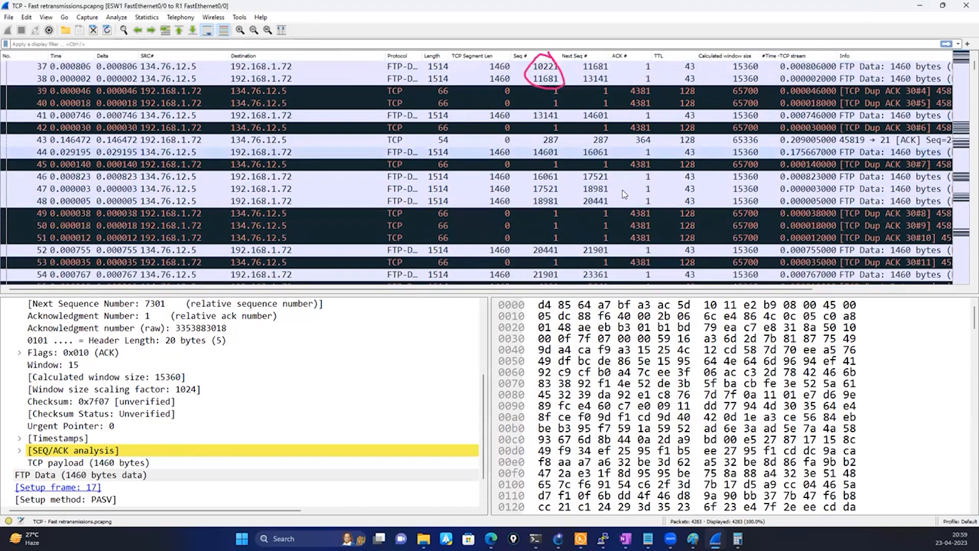
scroll(623, 190, down, 6)
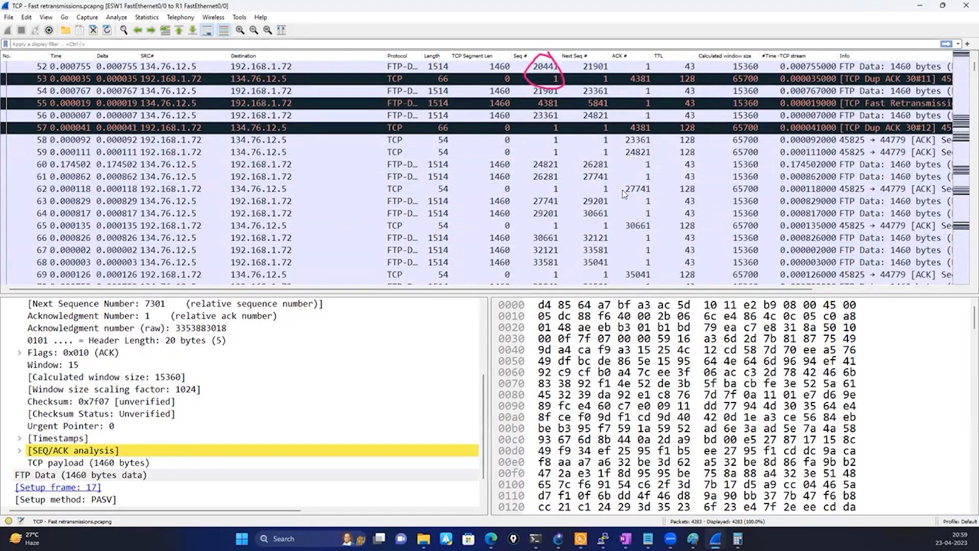
scroll(622, 190, down, 18)
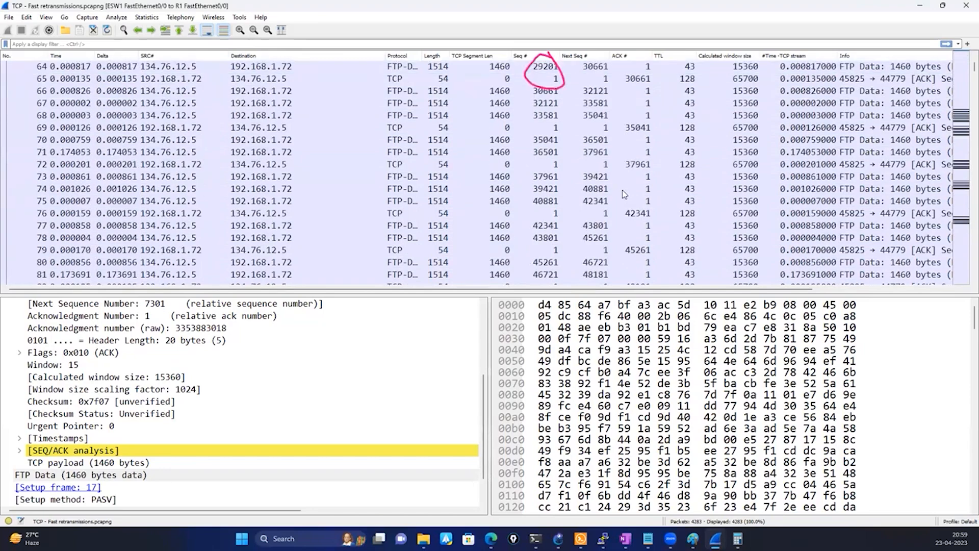
scroll(622, 192, down, 20)
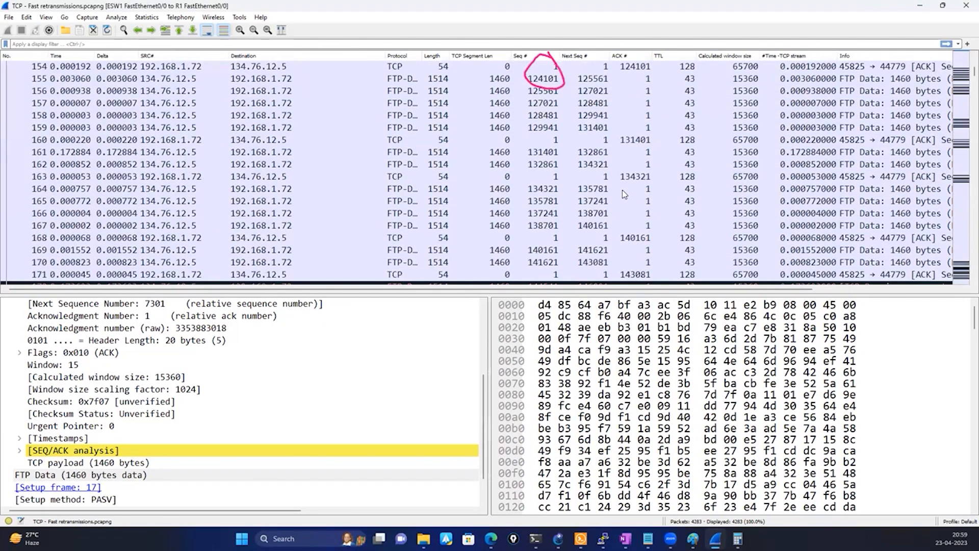
scroll(622, 193, down, 8)
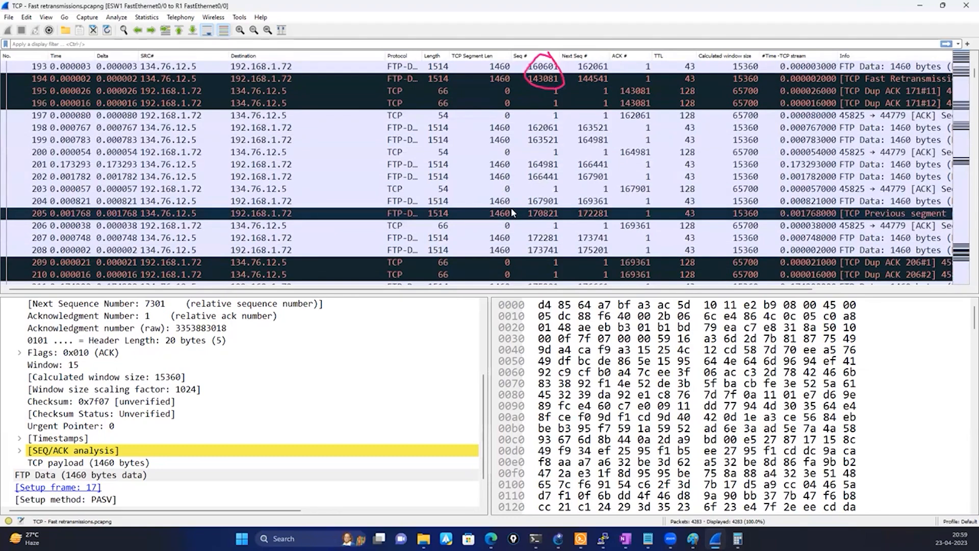
key(Escape)
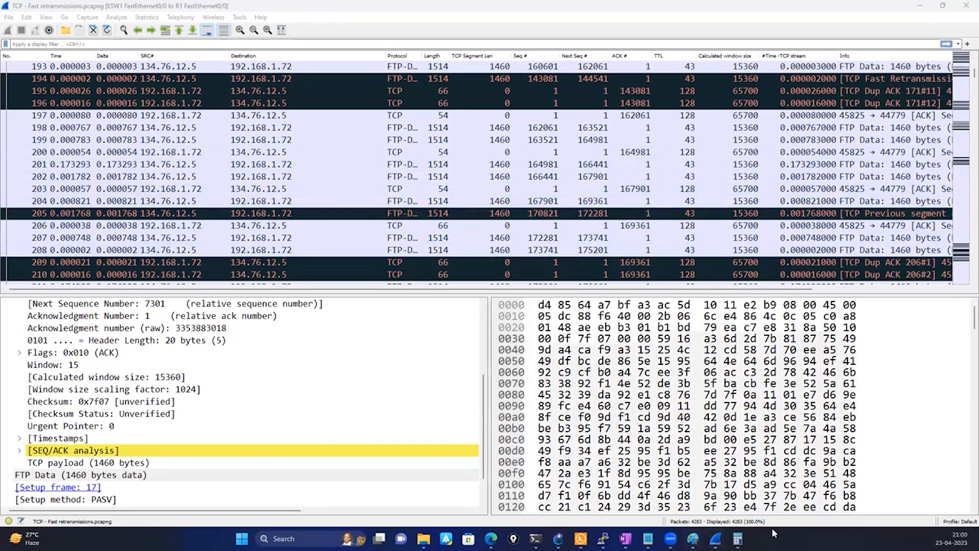
Step: Switch to the OneNote page on duplicate ACKs and fast retransmission and skim both retransmission sections
click(648, 539)
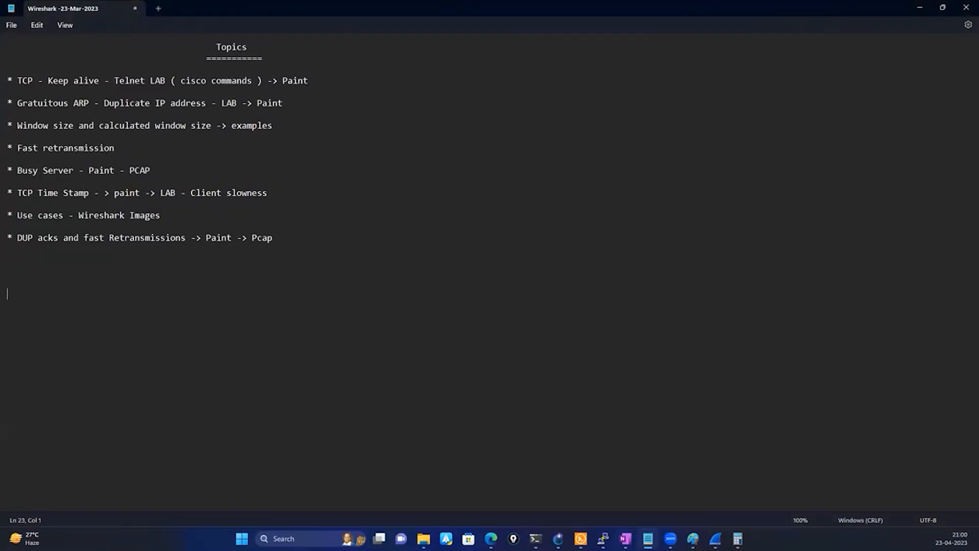
key(alt+Tab)
scroll(387, 390, down, 5)
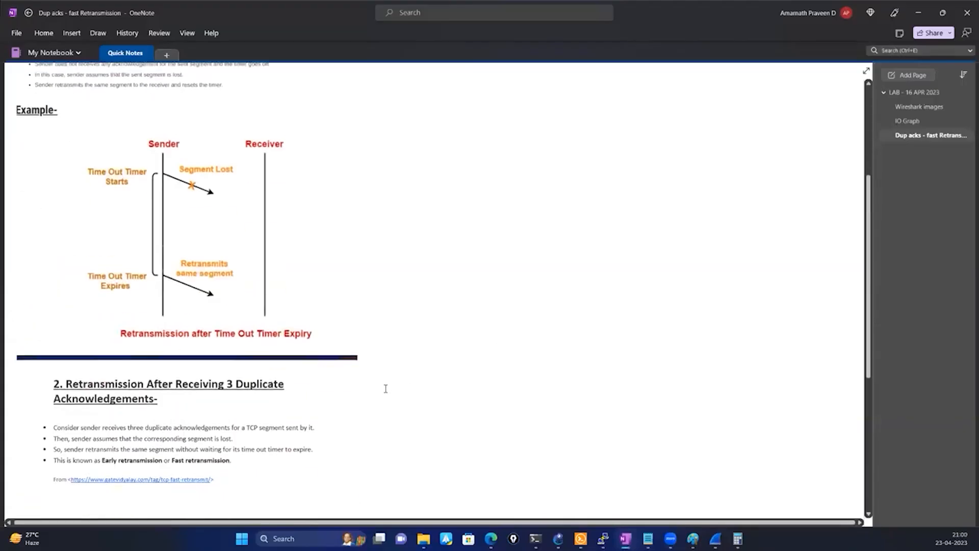
scroll(385, 388, down, 5)
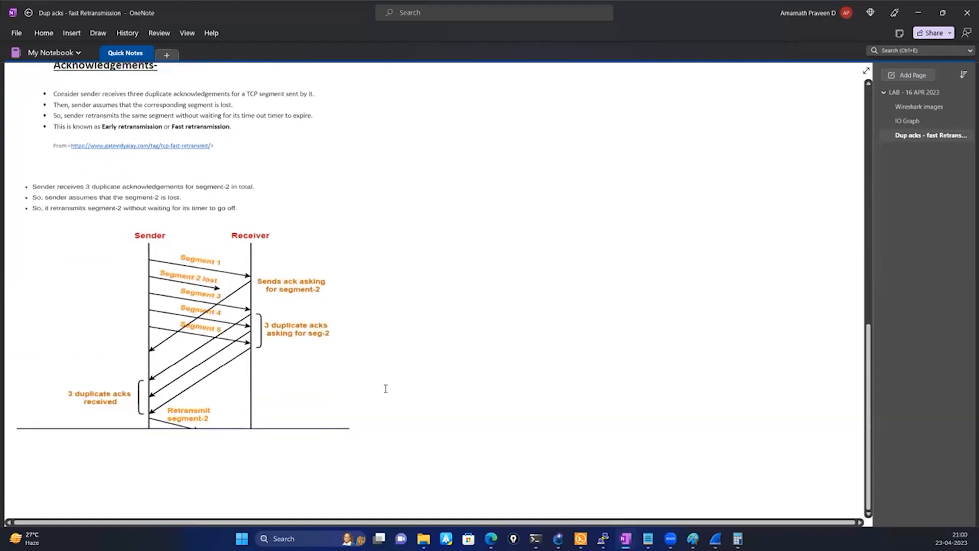
scroll(385, 389, up, 10)
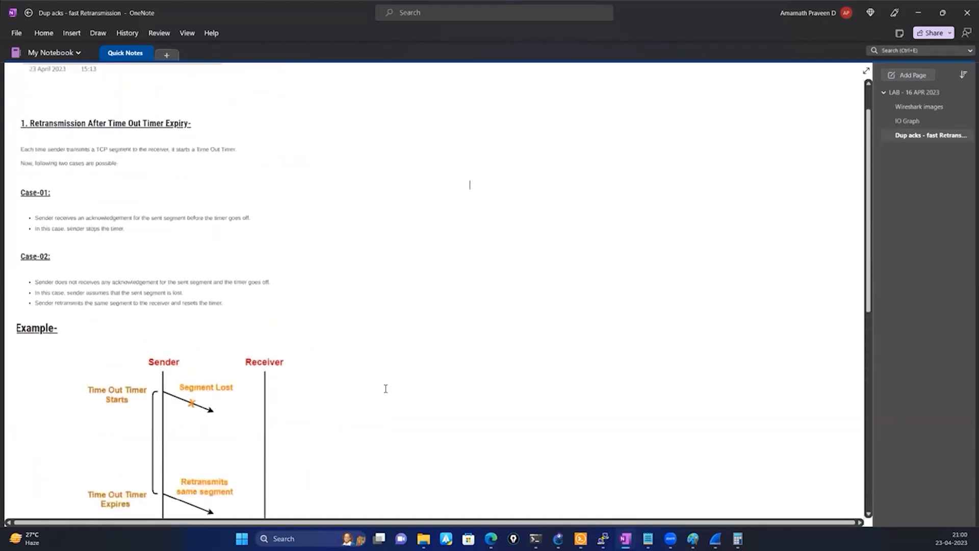
scroll(385, 389, down, 4)
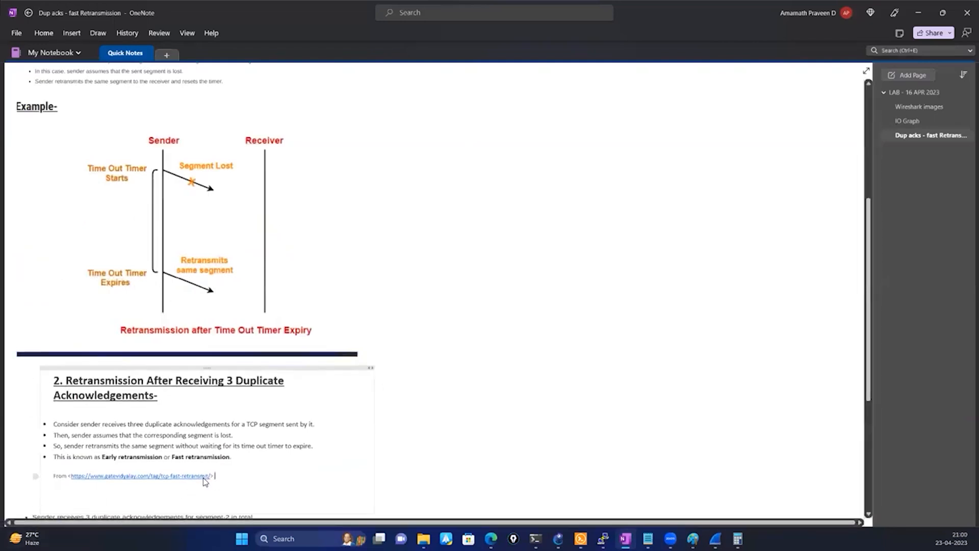
double_click(128, 477)
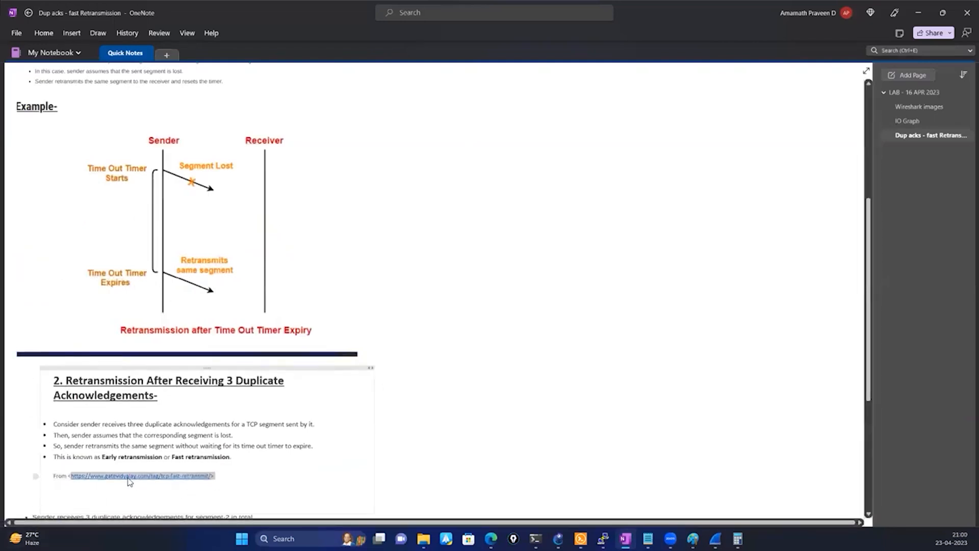
right_click(101, 478)
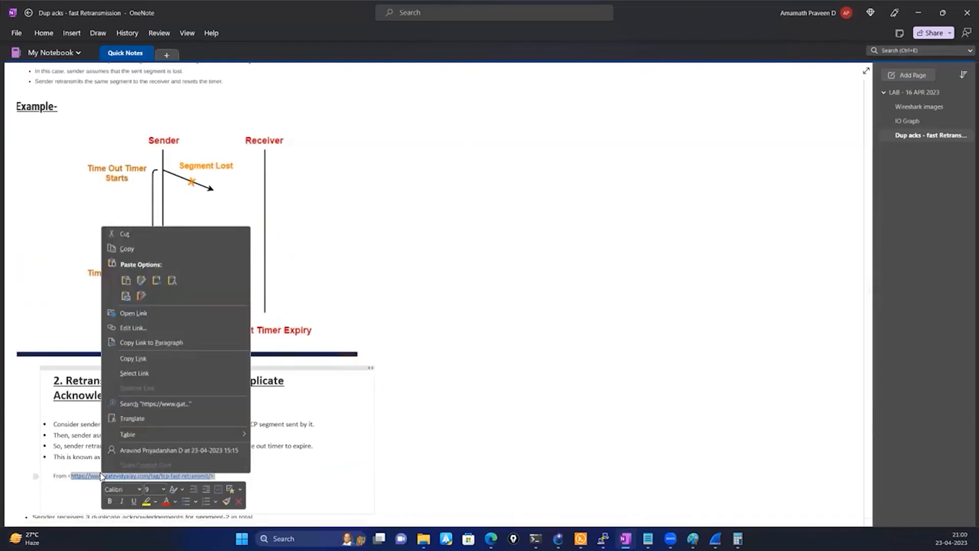
click(152, 247)
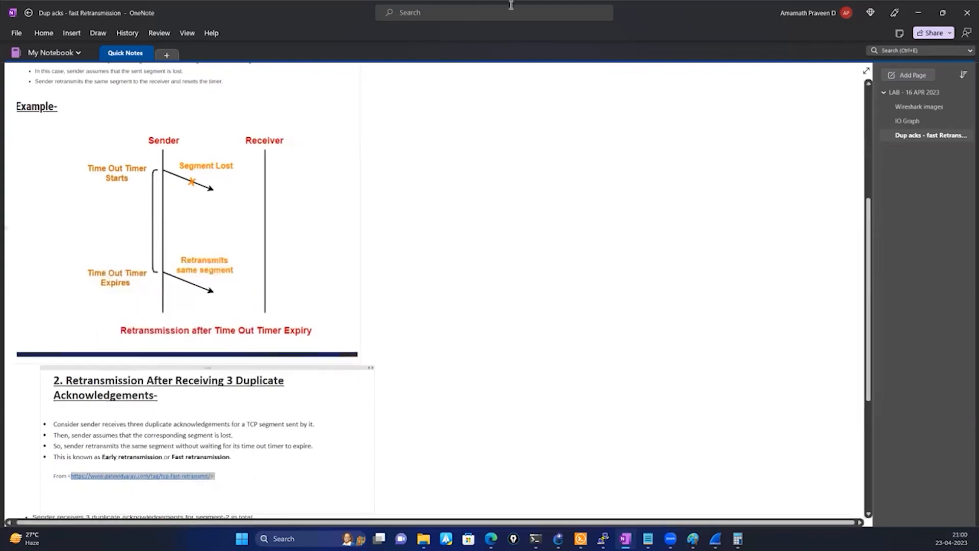
click(467, 320)
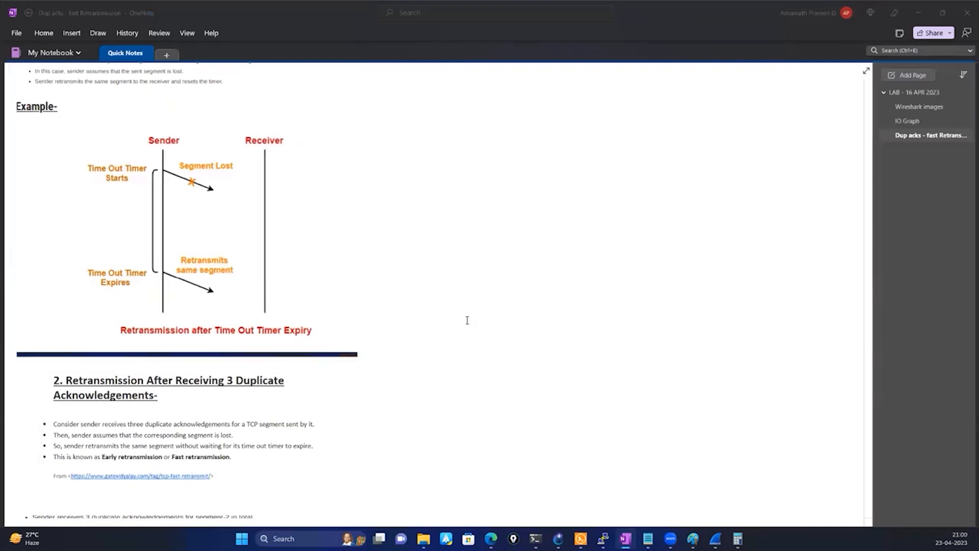
click(750, 327)
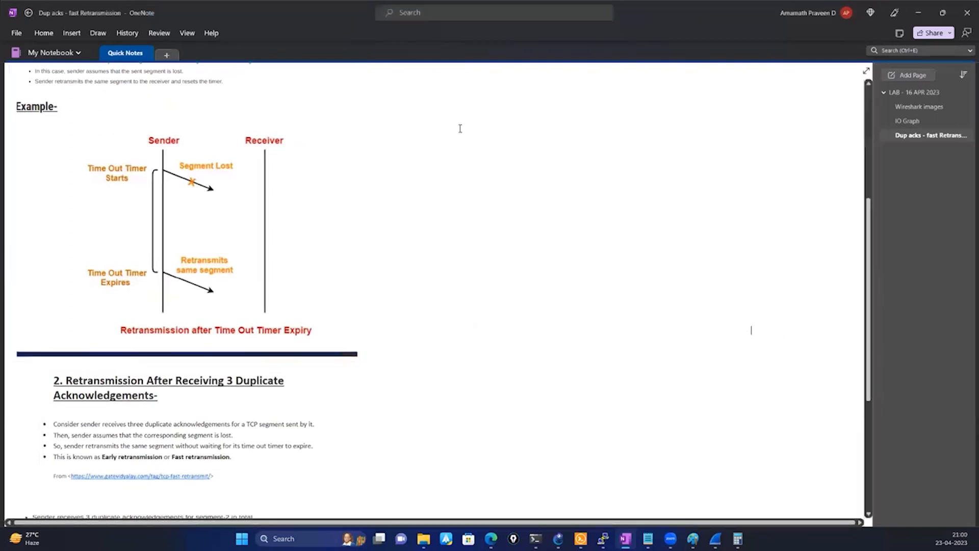
click(520, 176)
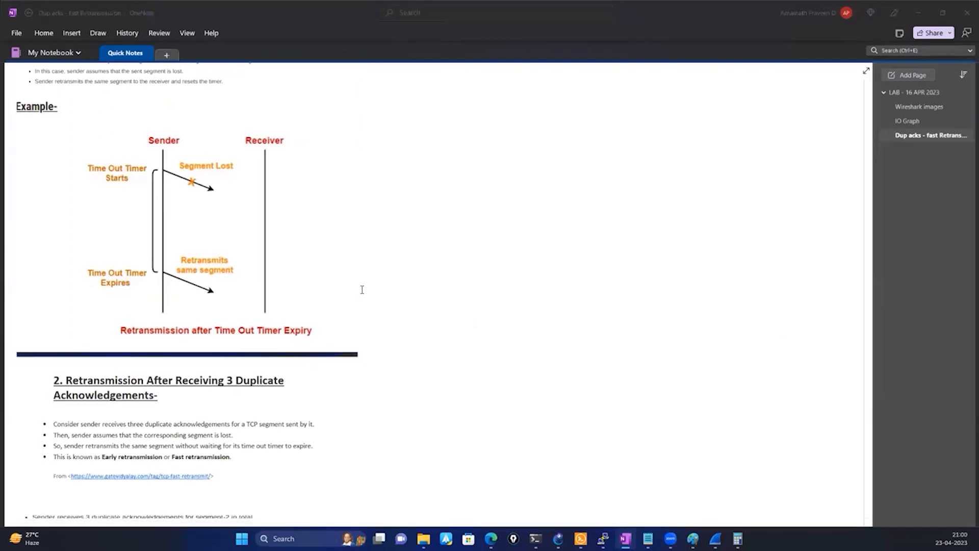
Step: Examine the notes and diagrams on retransmission after timer expiry and after three duplicate acknowledgements
scroll(301, 359, down, 2)
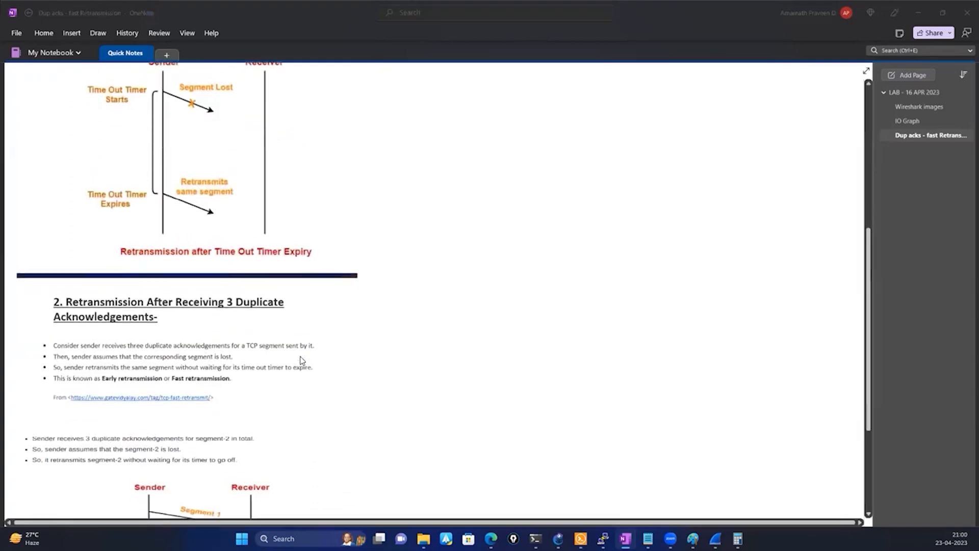
scroll(302, 361, up, 4)
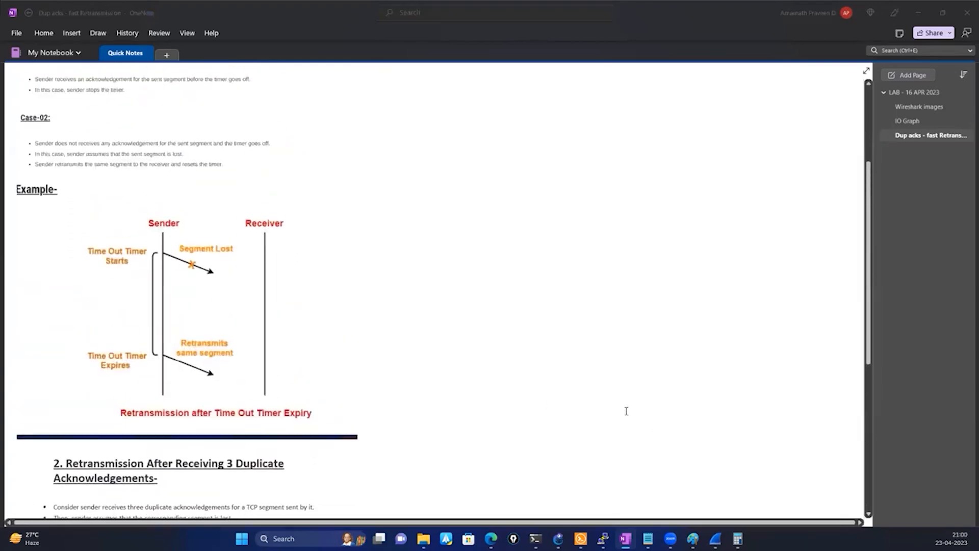
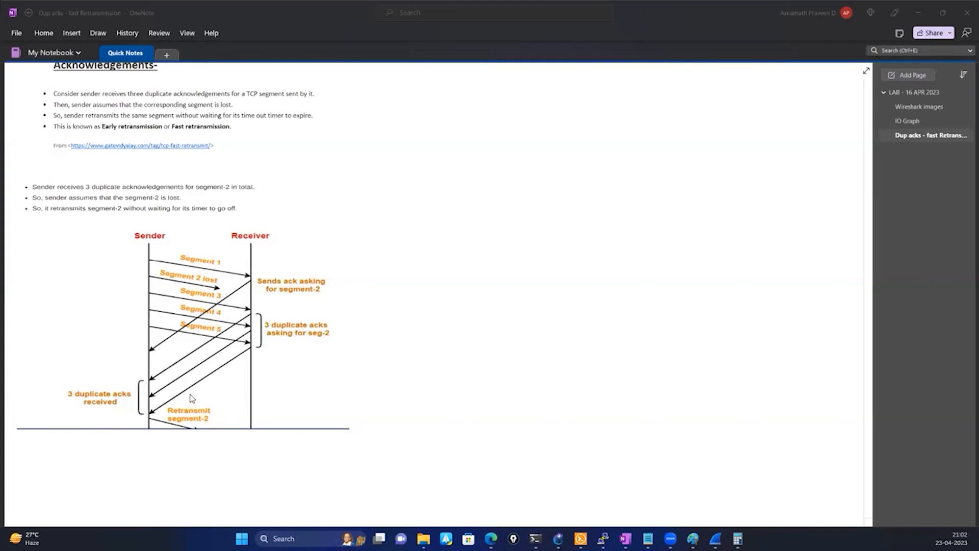
scroll(192, 398, up, 2)
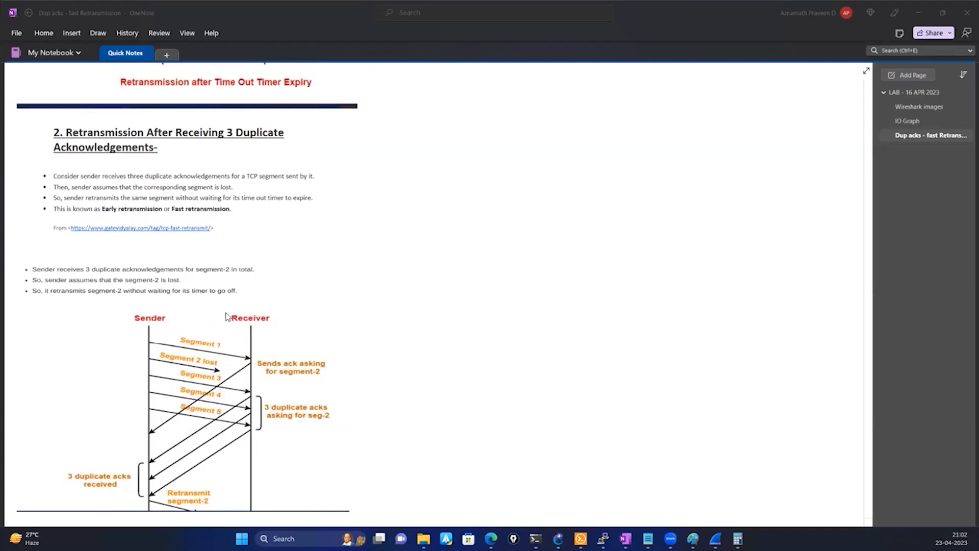
scroll(204, 375, down, 1)
scroll(204, 377, up, 3)
scroll(204, 377, up, 10)
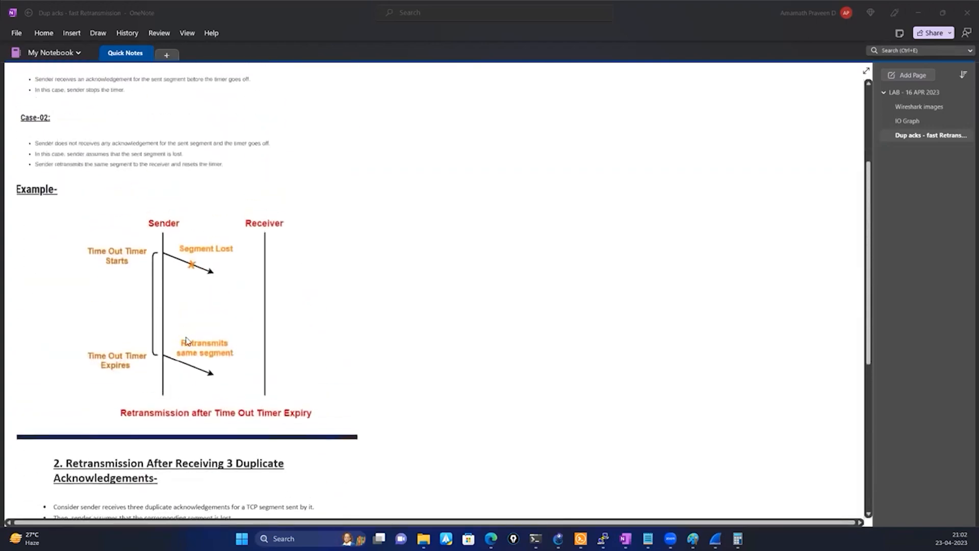
scroll(146, 351, down, 10)
scroll(146, 351, down, 3)
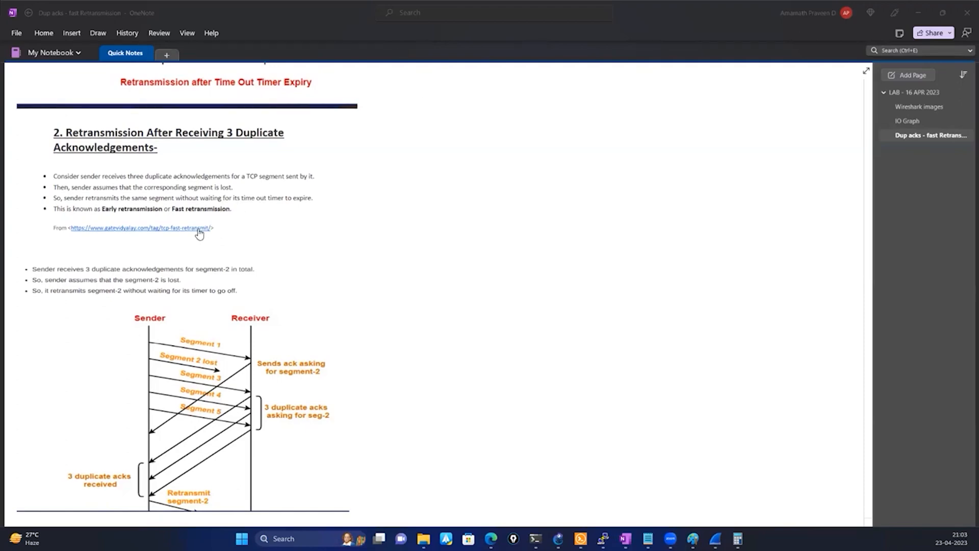
scroll(304, 252, up, 6)
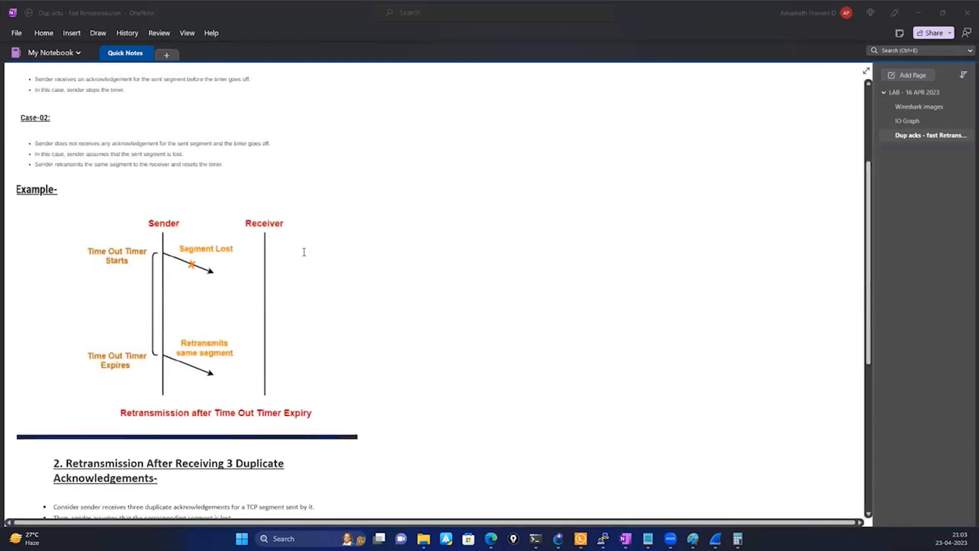
Step: Compare the timer-expiry retransmission diagram with the segment-2 diagram on three duplicate acknowledgements
scroll(304, 252, down, 7)
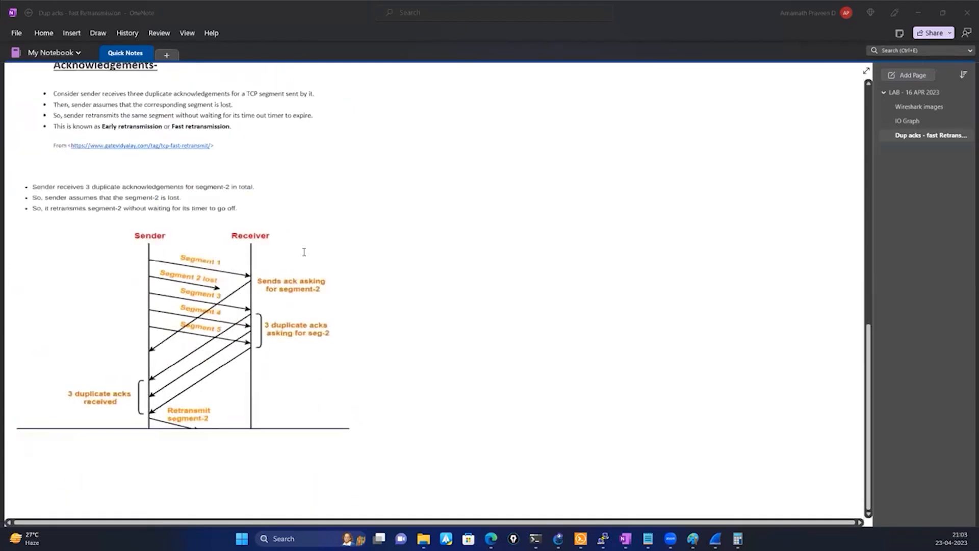
scroll(304, 252, up, 6)
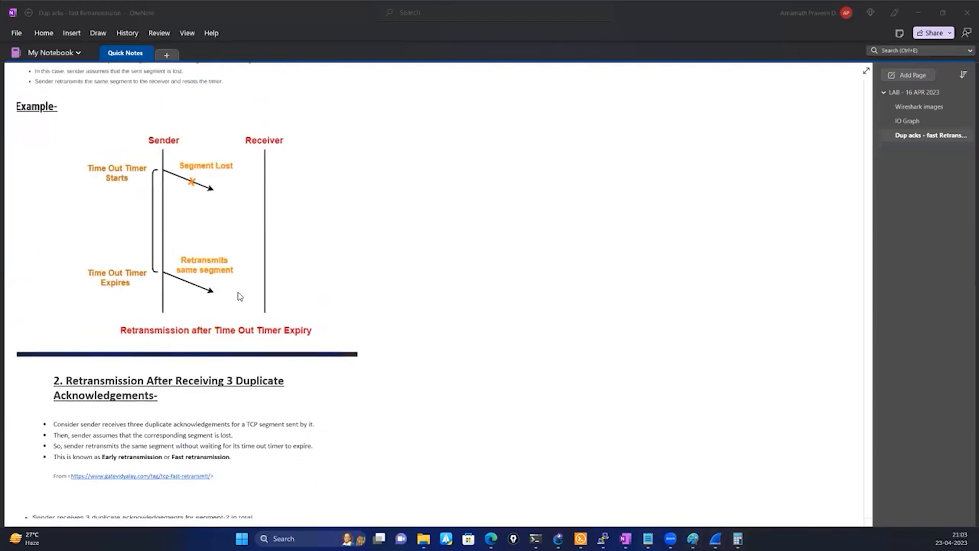
scroll(233, 301, down, 4)
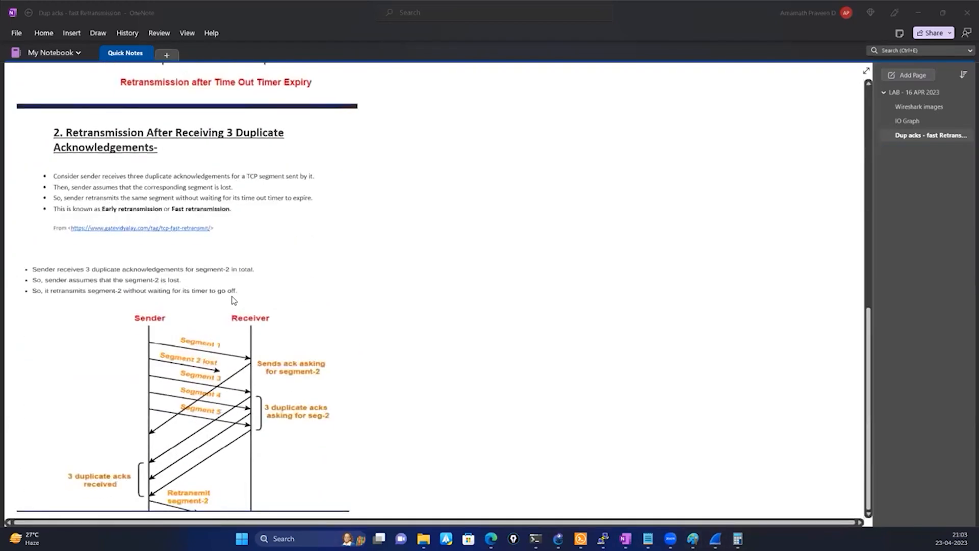
scroll(233, 301, down, 2)
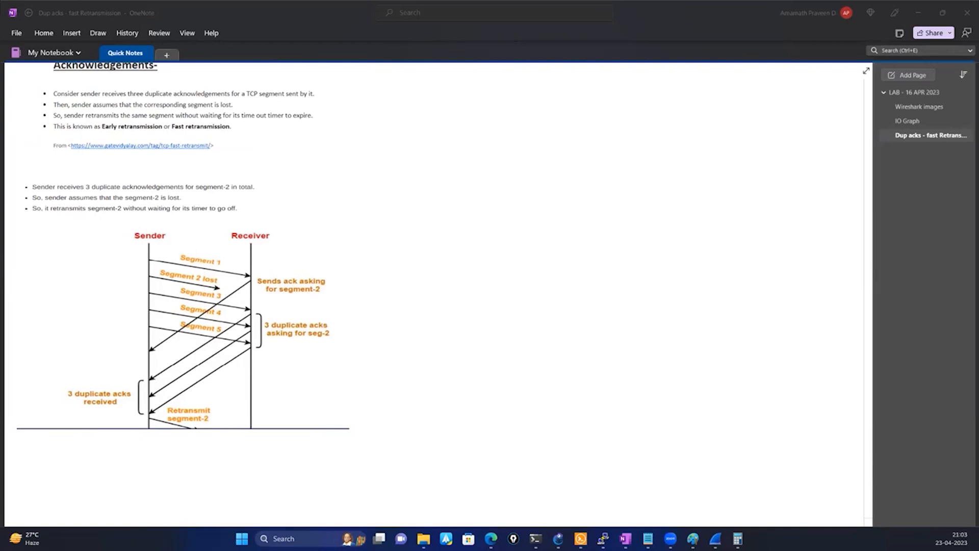
Step: Switch to Paint and clear the window-size diagram from the whole canvas
click(693, 539)
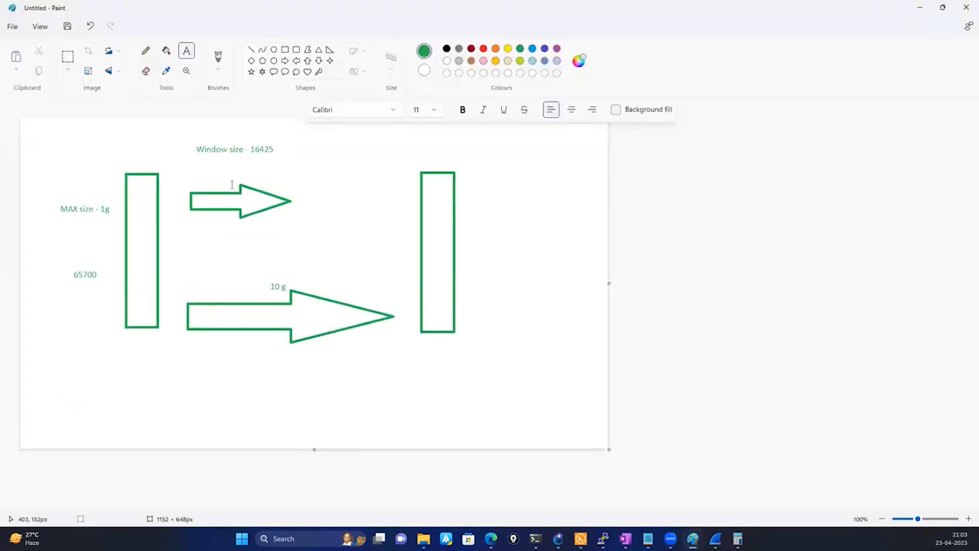
key(ctrl+a)
key(Delete)
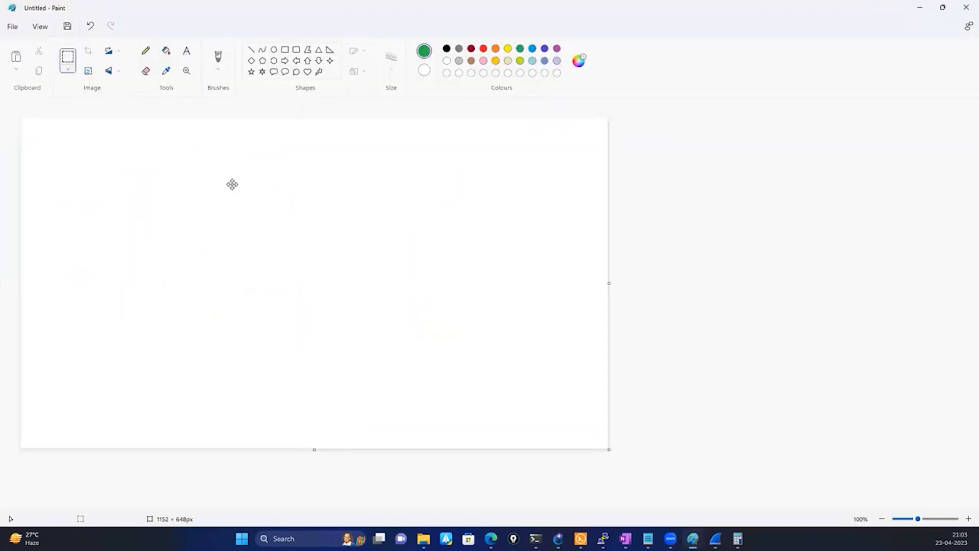
Step: Draw five green ellipses as network nodes, three in an upper row and two below
click(274, 50)
drag(131, 189, 225, 265)
drag(317, 190, 377, 256)
drag(480, 195, 555, 264)
drag(402, 326, 482, 412)
drag(221, 376, 275, 430)
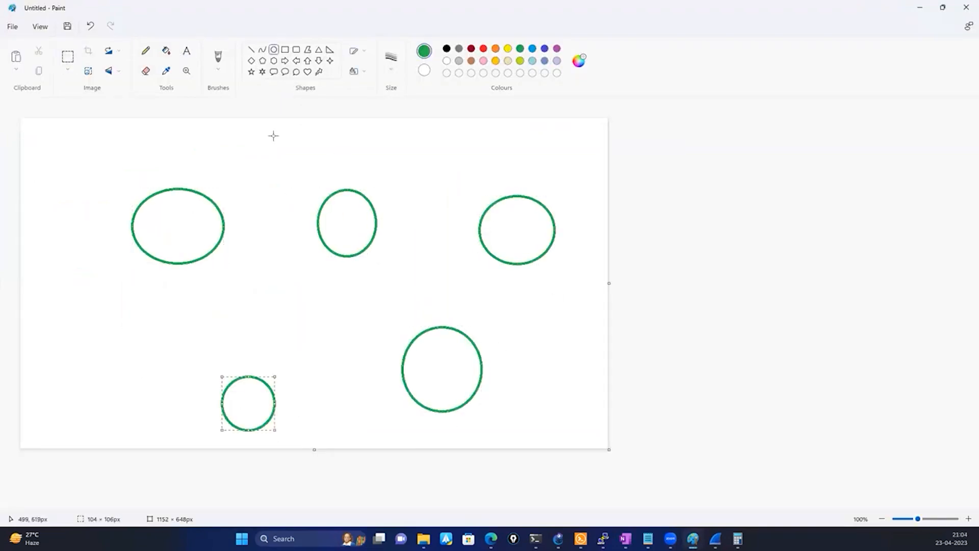
Step: Connect the five node ellipses in a chain with straight green lines
click(251, 50)
mouse_move(195, 242)
mouse_down()
mouse_move(329, 224)
mouse_move(470, 241)
mouse_move(493, 262)
mouse_move(460, 325)
mouse_up()
drag(416, 356, 263, 398)
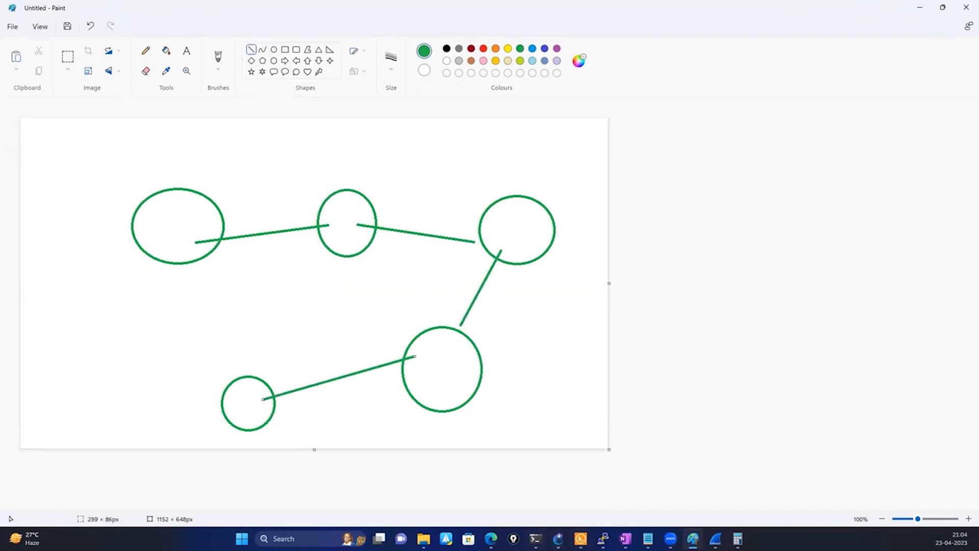
Step: Switch to the R1 console in Solar-PuTTY and run show ip interface brief
click(581, 538)
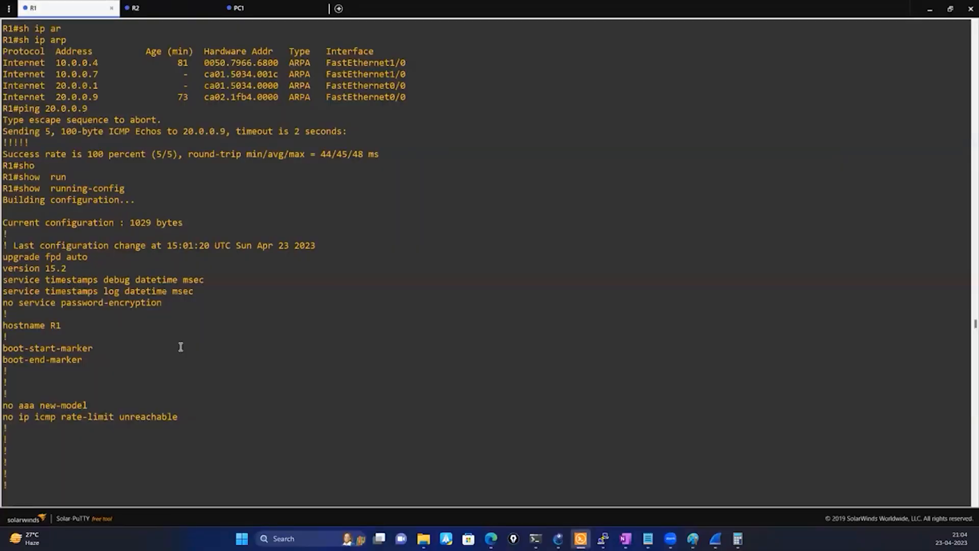
key(BackSpace)
key(BackSpace)
key(BackSpace)
key(BackSpace)
key(BackSpace)
key(BackSpace)
key(BackSpace)
key(BackSpace)
key(BackSpace)
key(BackSpace)
key(BackSpace)
key(BackSpace)
key(BackSpace)
text(sho)
key(Tab)
text(ip int)
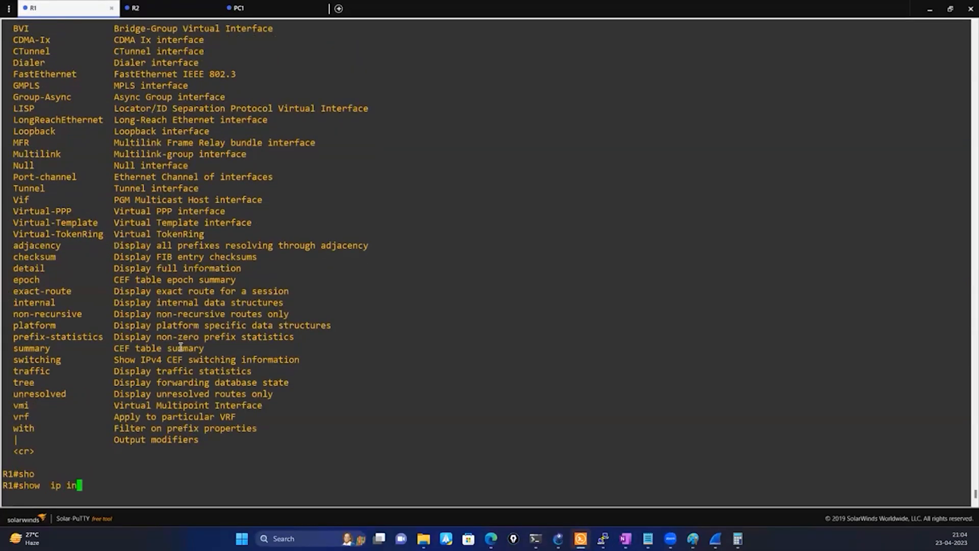
key(Tab)
text(br)
key(Tab)
key(Return)
key(Return)
key(Return)
Step: Run show interfaces FastEthernet0/0 on R1 and display its complete output
text(sh)
key(Tab)
text(o int)
key(Tab)
key(BackSpace)
key(BackSpace)
key(BackSpace)
key(BackSpace)
key(BackSpace)
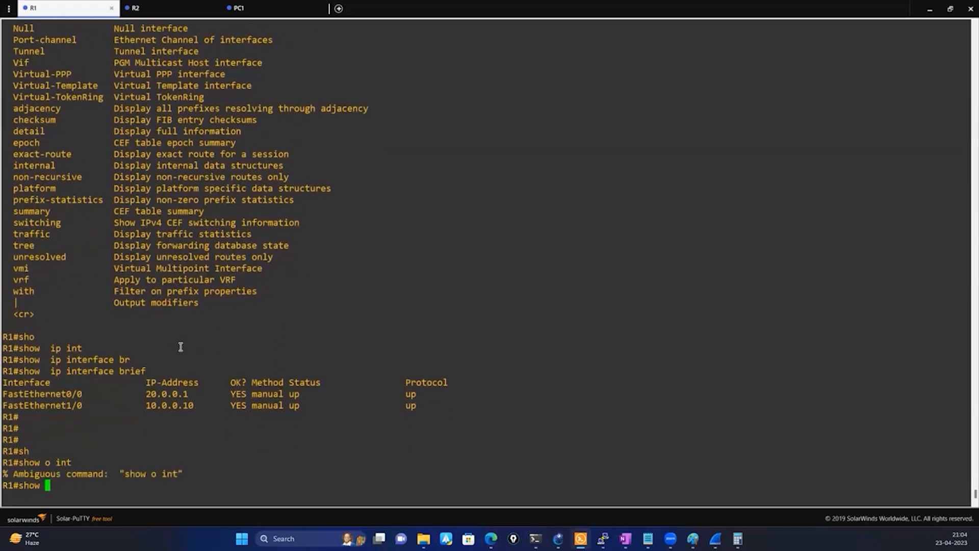
text(int)
key(Tab)
double_click(27, 383)
right_click(78, 364)
key(Return)
key(space)
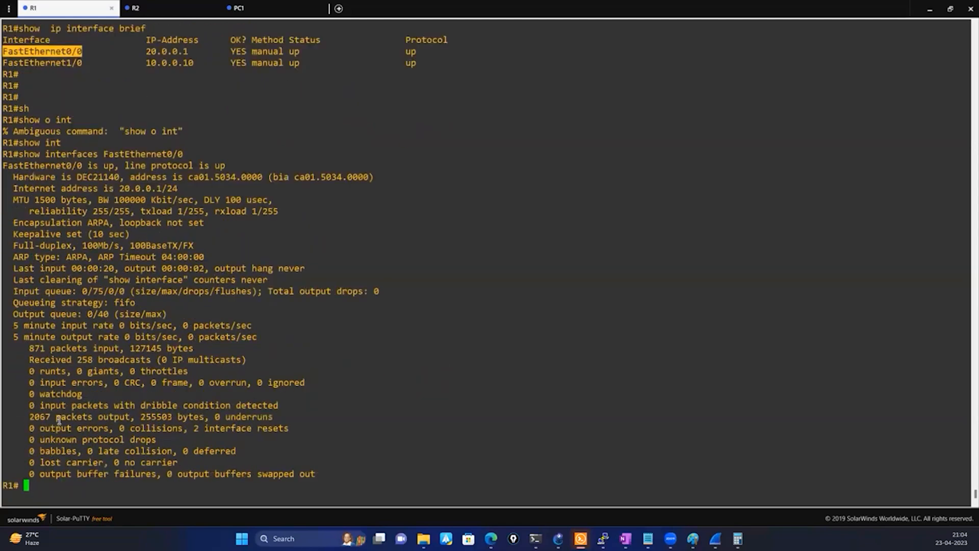
Step: Highlight the output error, input error and CRC counters of FastEthernet0/0, and minimize the console to return to Paint
drag(30, 433, 296, 431)
drag(18, 382, 290, 383)
click(121, 391)
drag(106, 381, 251, 383)
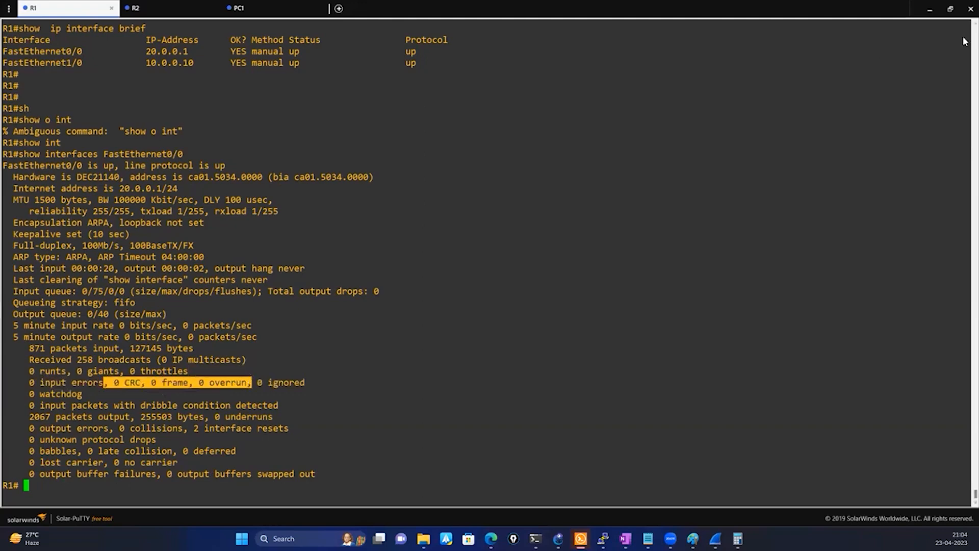
click(950, 8)
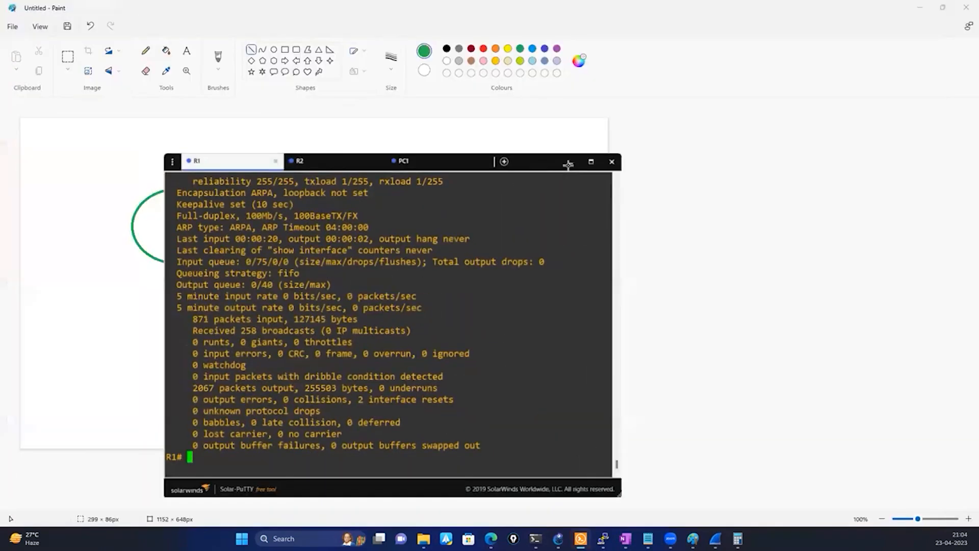
click(569, 162)
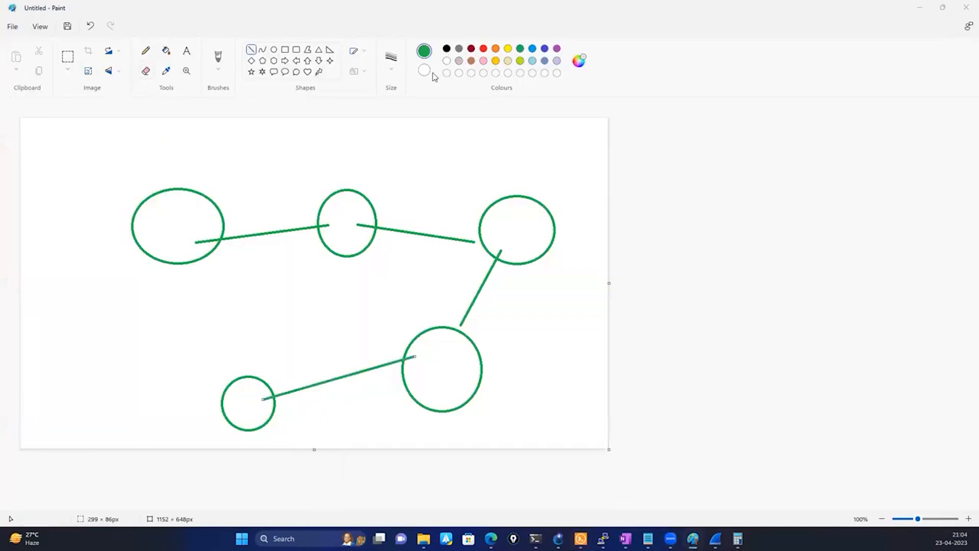
Step: Mark each of the four links between the nodes with a small green ellipse
click(274, 49)
drag(261, 210, 283, 254)
drag(416, 221, 434, 255)
drag(466, 288, 485, 309)
drag(299, 371, 325, 403)
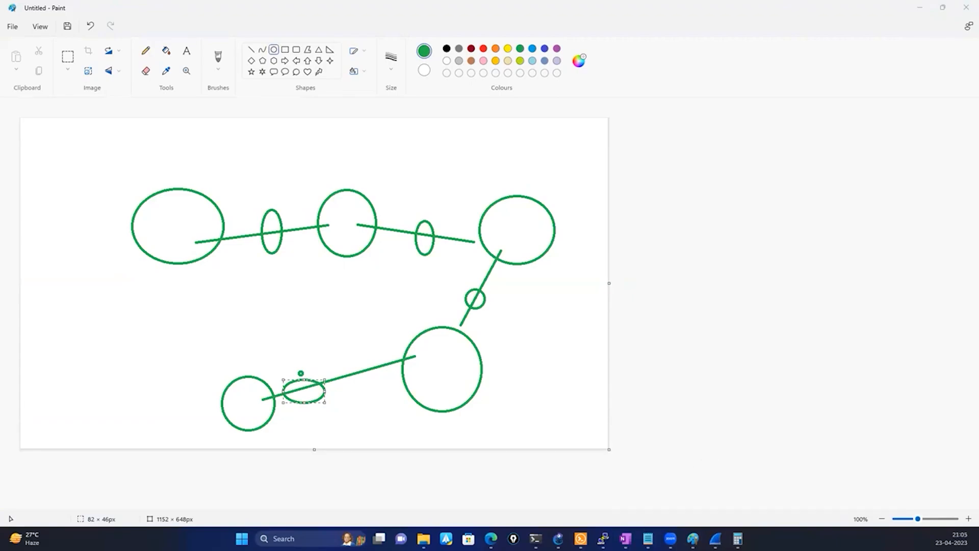
Step: Check the topics list in Notepad, and return to Paint to clear the network diagram
click(648, 538)
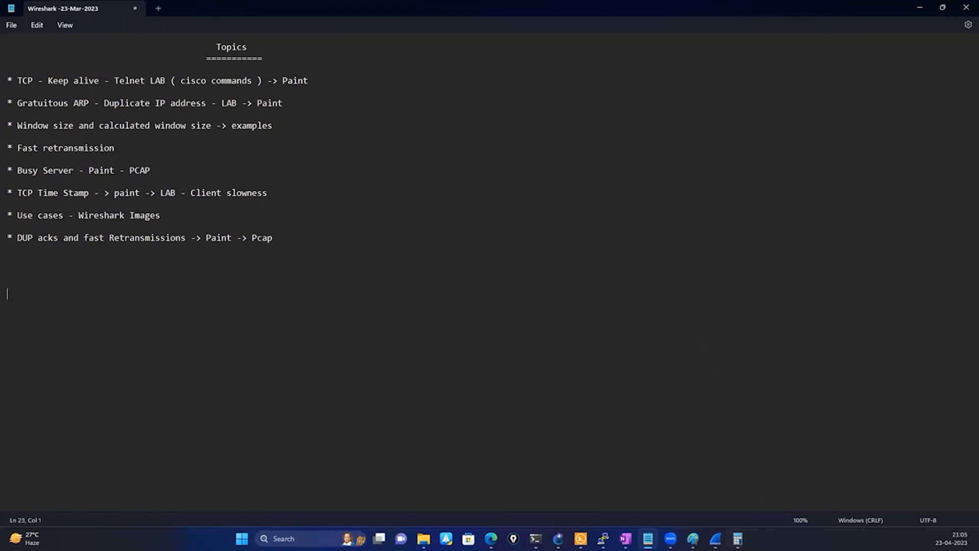
click(693, 539)
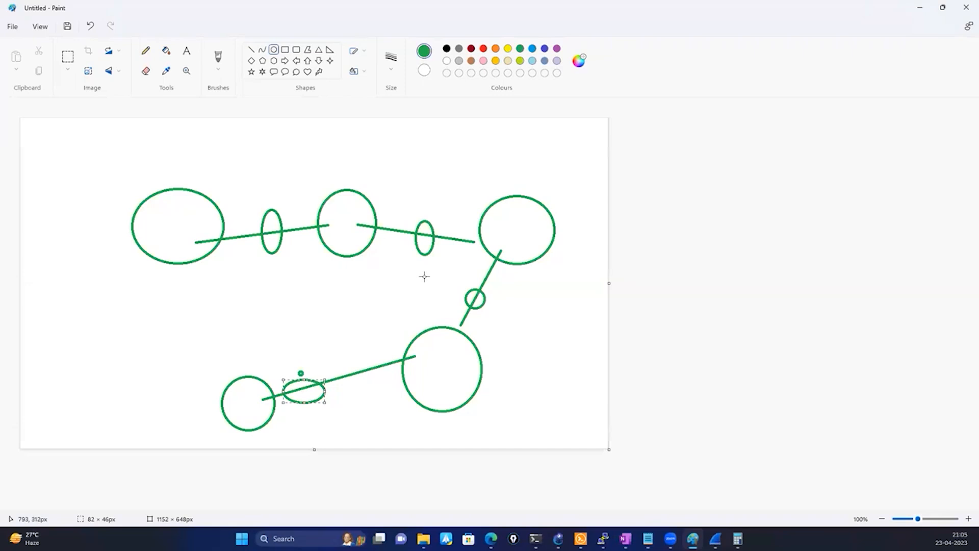
key(ctrl+a)
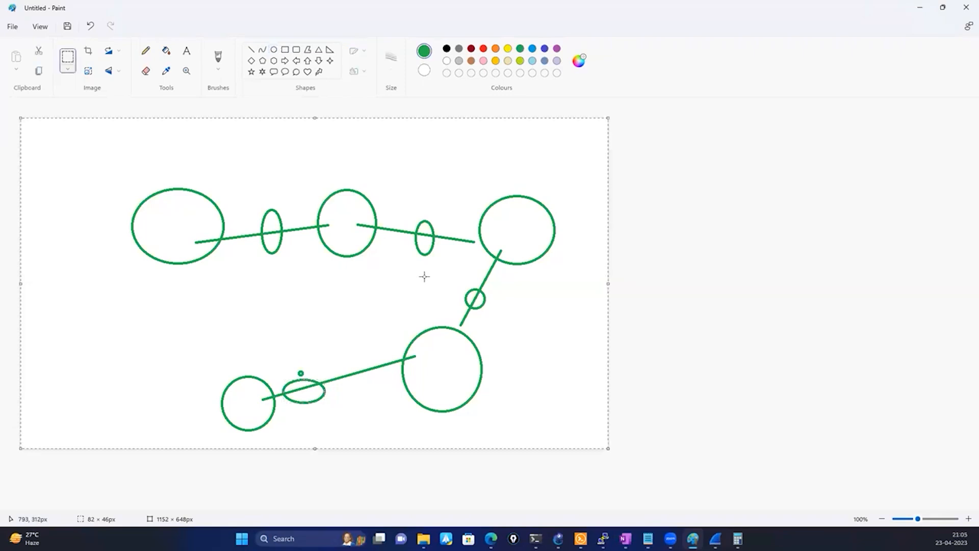
key(Delete)
Step: Draw two tall green rectangles side by side with a gap between them for the sender and receiver
click(285, 50)
drag(138, 159, 160, 206)
drag(185, 274, 208, 340)
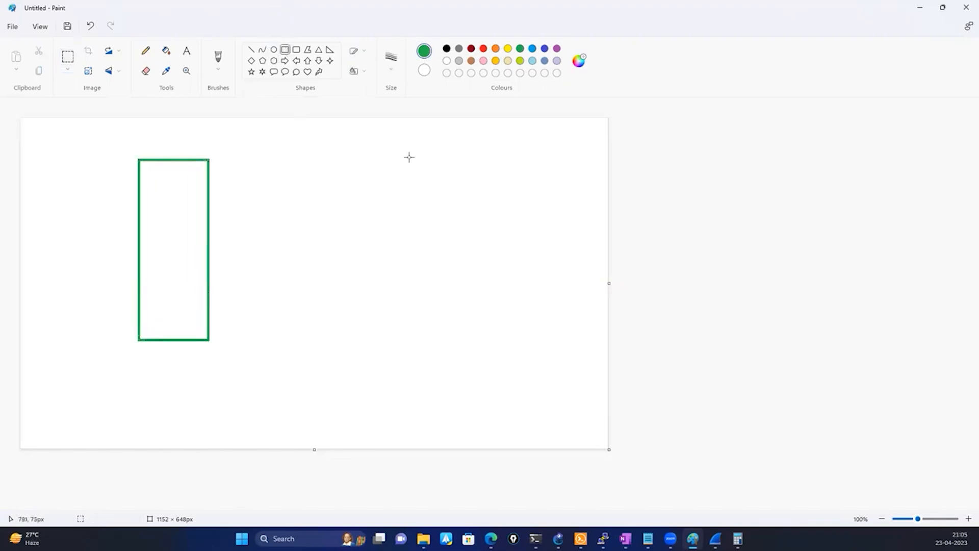
mouse_move(381, 158)
mouse_down()
mouse_move(437, 336)
mouse_move(431, 329)
mouse_up()
Step: Label the two rectangles "Sender" and "Receiver" with text beneath them
click(187, 50)
click(152, 364)
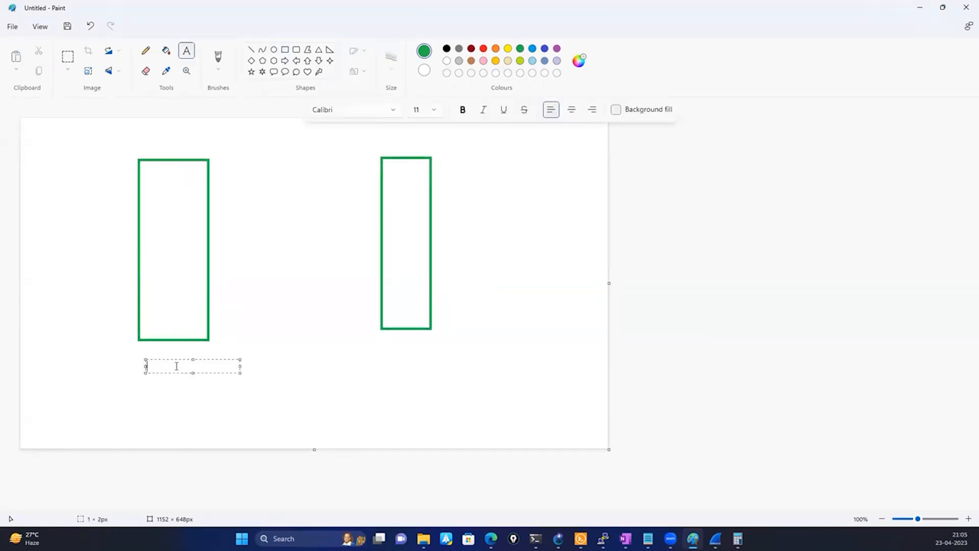
text(Sender)
click(375, 352)
text(Receiver)
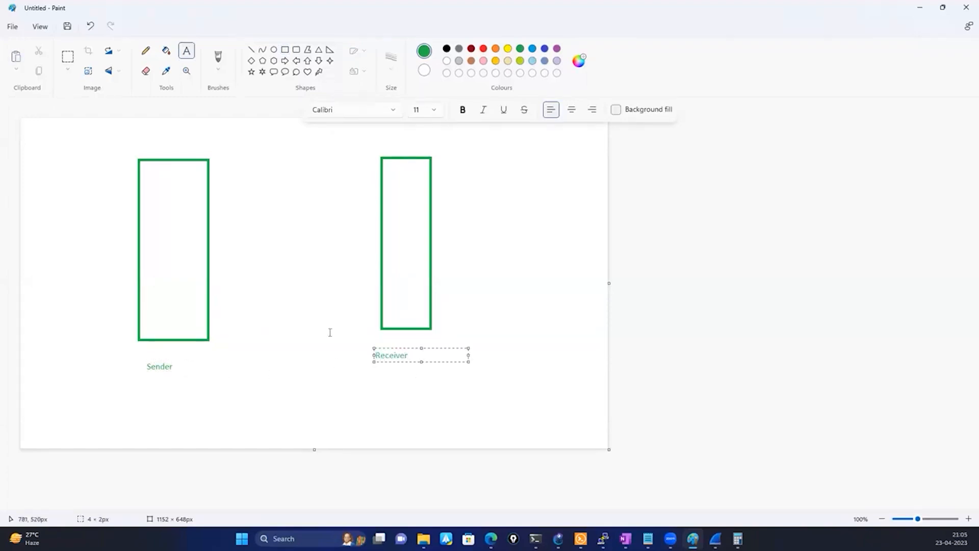
click(269, 311)
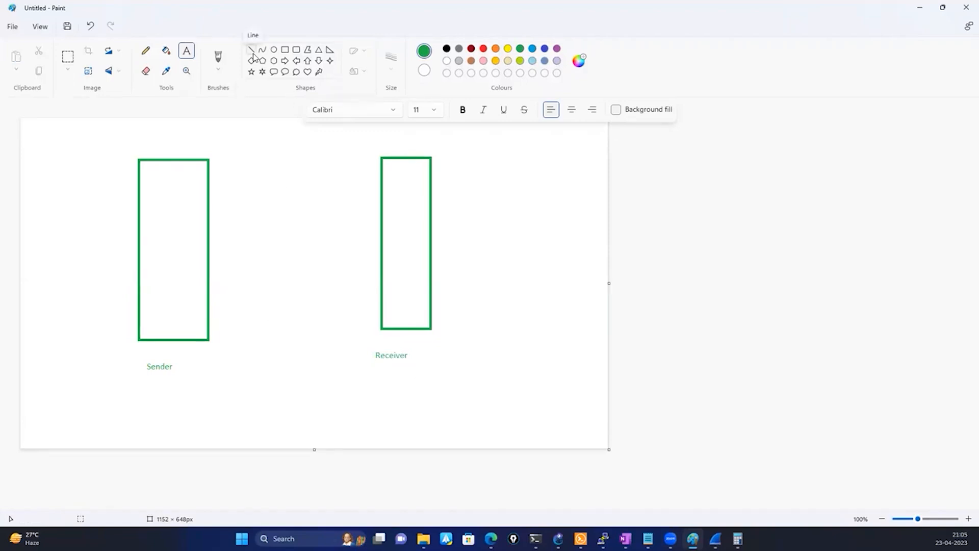
Step: Draw three stacked block arrows beside the sender, pointing right (about 129 × 49 px), left (about 90 × 37 px) and right (about 96 × 40 px)
click(252, 52)
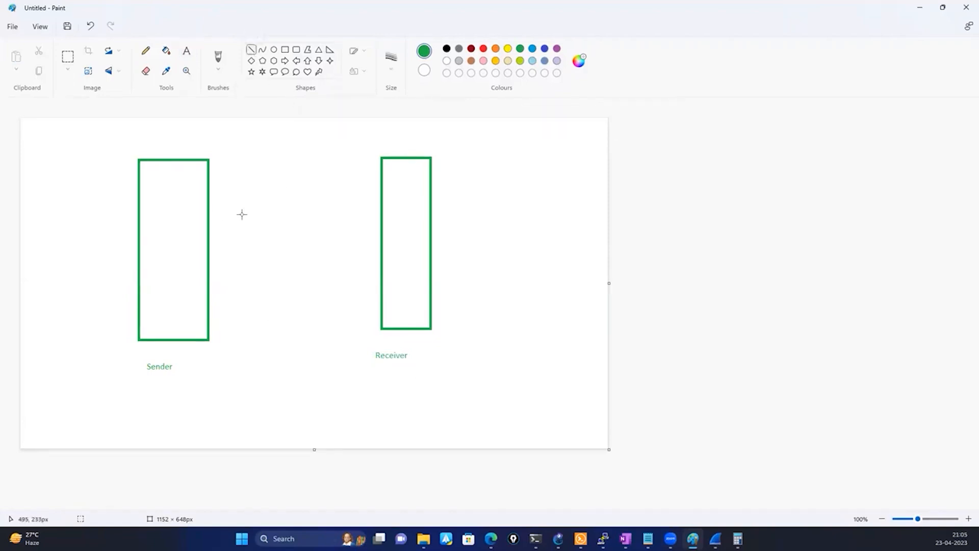
click(285, 61)
mouse_move(243, 189)
mouse_down()
mouse_move(325, 216)
mouse_move(309, 212)
mouse_up()
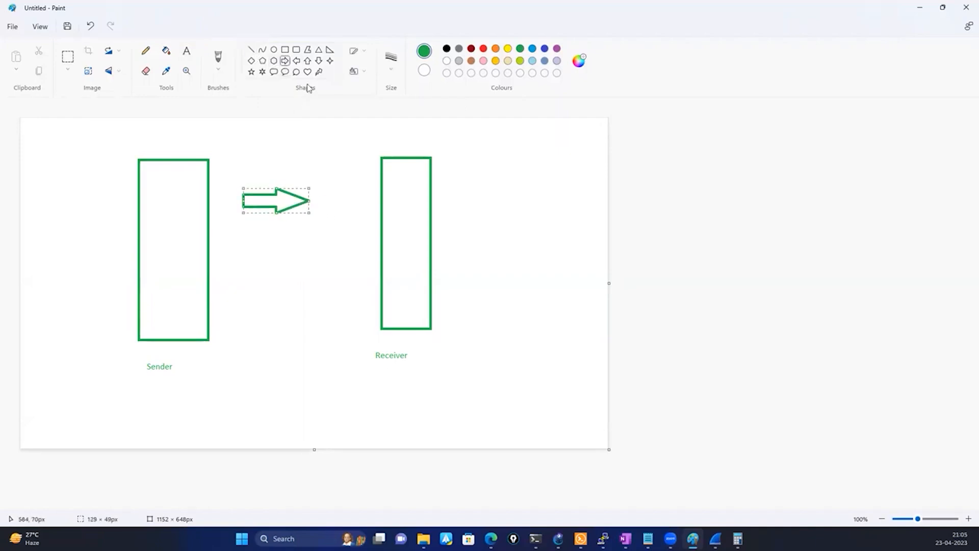
click(295, 61)
drag(247, 228, 294, 247)
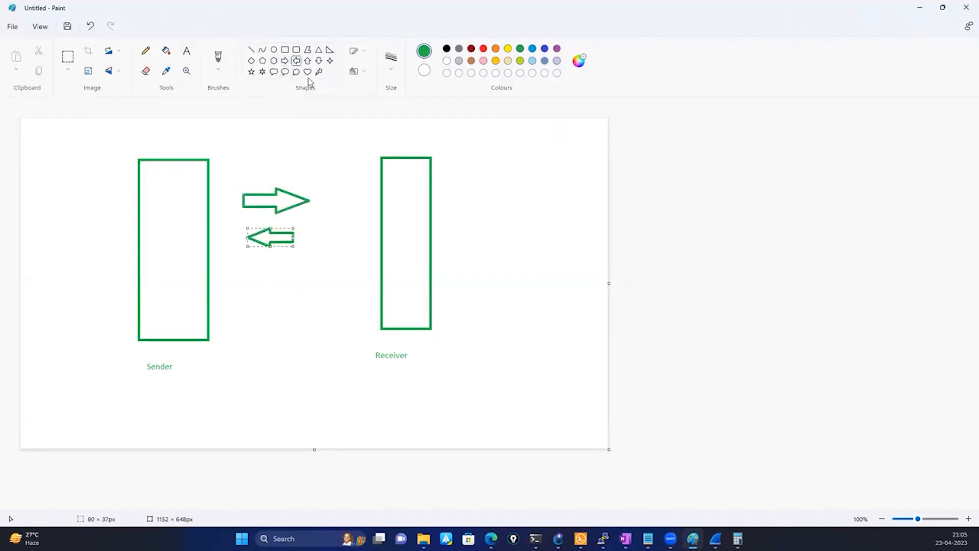
click(297, 62)
click(286, 61)
drag(249, 270, 298, 290)
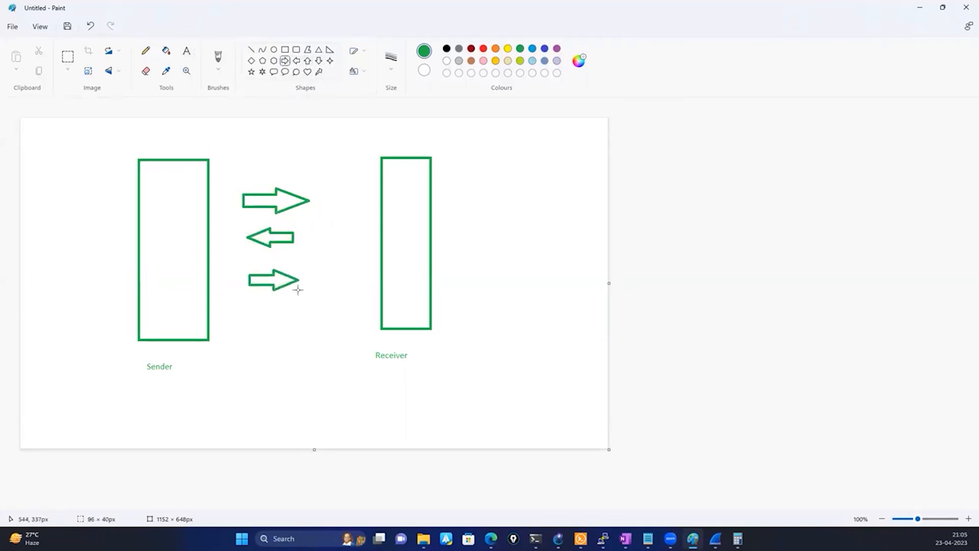
Step: Enclose the three handshake arrows in a rectangle and add the text "TCP - established" beside it
click(284, 51)
mouse_move(227, 154)
mouse_down()
mouse_move(291, 311)
mouse_move(306, 306)
mouse_up()
click(339, 265)
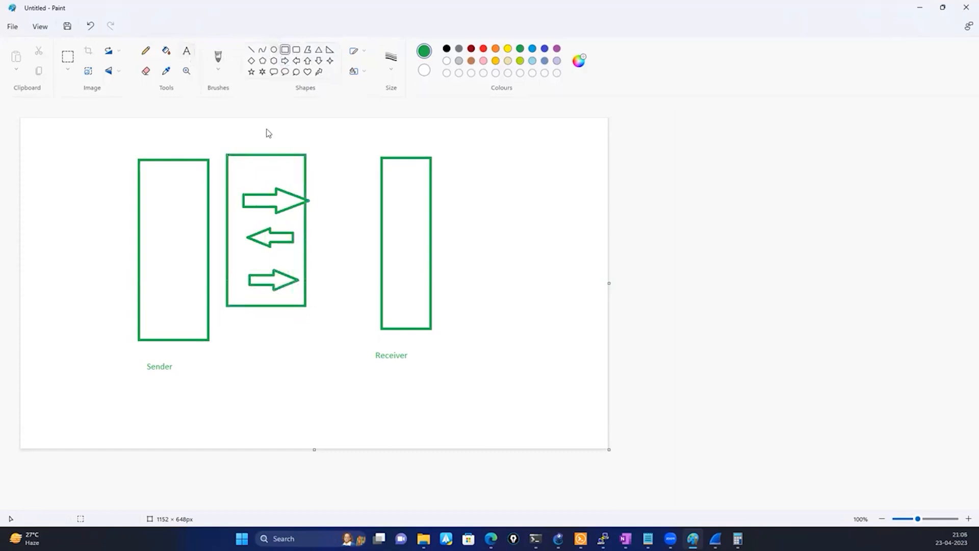
click(320, 221)
text(TCP -)
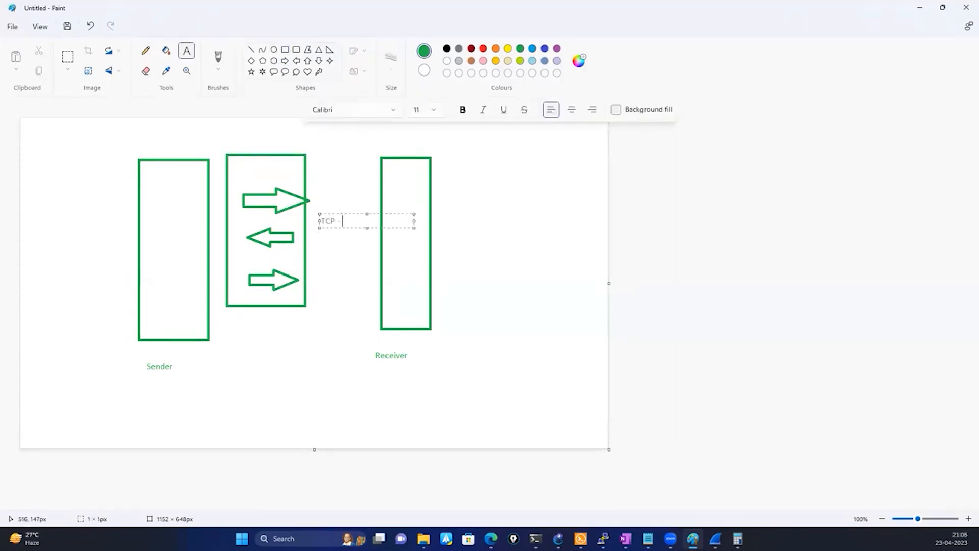
text( established)
click(343, 297)
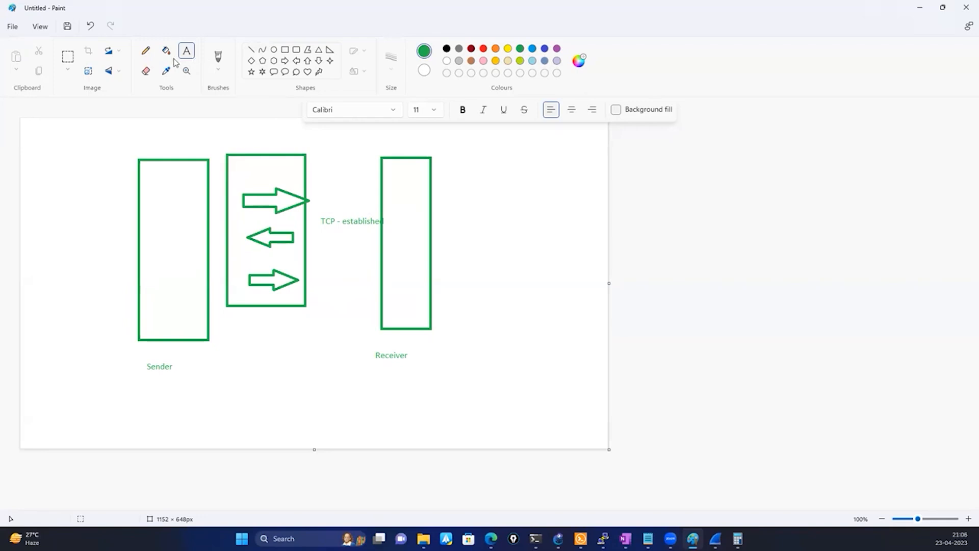
Step: Draw a narrow rectangle about 50 × 369 px to the left of the sender's rectangle
click(285, 51)
drag(82, 158, 56, 347)
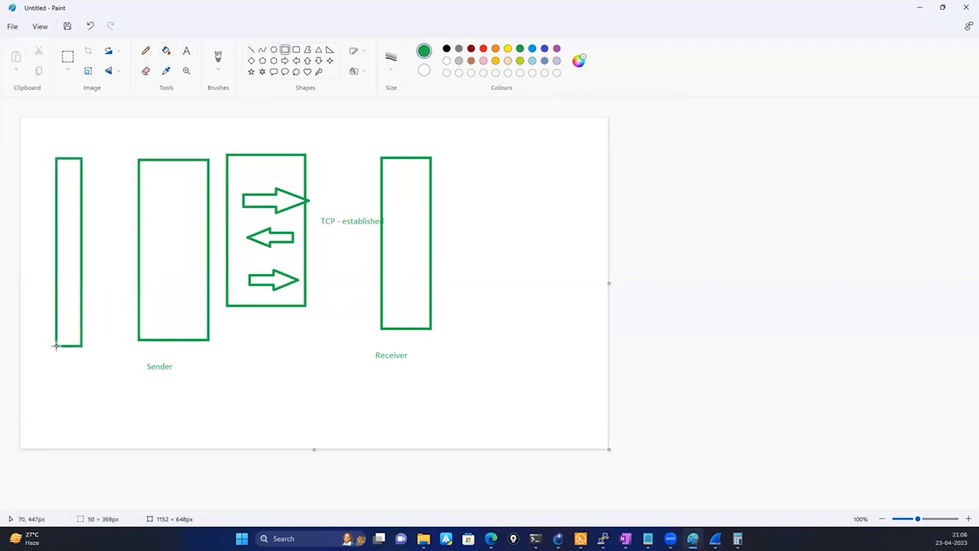
click(116, 131)
Step: Add an "RTT" label above the narrow rectangle and another above the receiver's rectangle
click(187, 50)
click(60, 135)
text(RTT)
click(250, 384)
click(391, 134)
text(RTT)
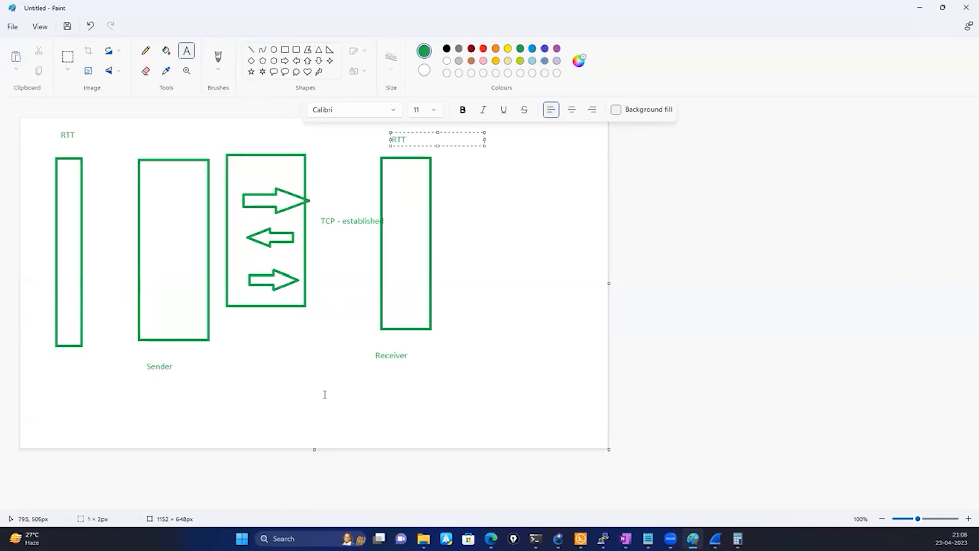
click(284, 399)
Step: Draw a cloud callout with a small rectangle next to it below both the sender and receiver sides
click(297, 72)
drag(418, 394, 463, 440)
drag(67, 394, 127, 406)
click(285, 49)
click(105, 389)
drag(464, 375, 507, 402)
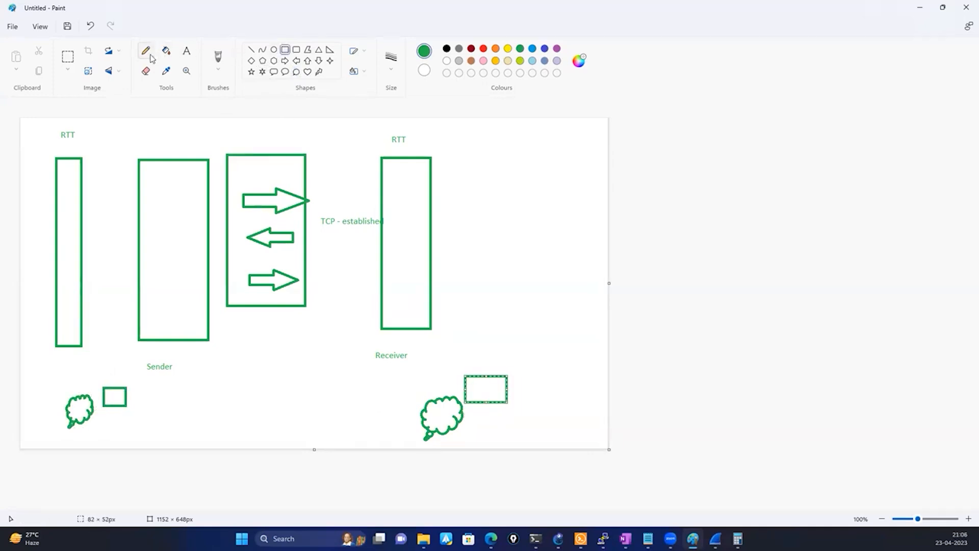
Step: Add the text "Wireshark" beside the small rectangle on the sender side
click(145, 402)
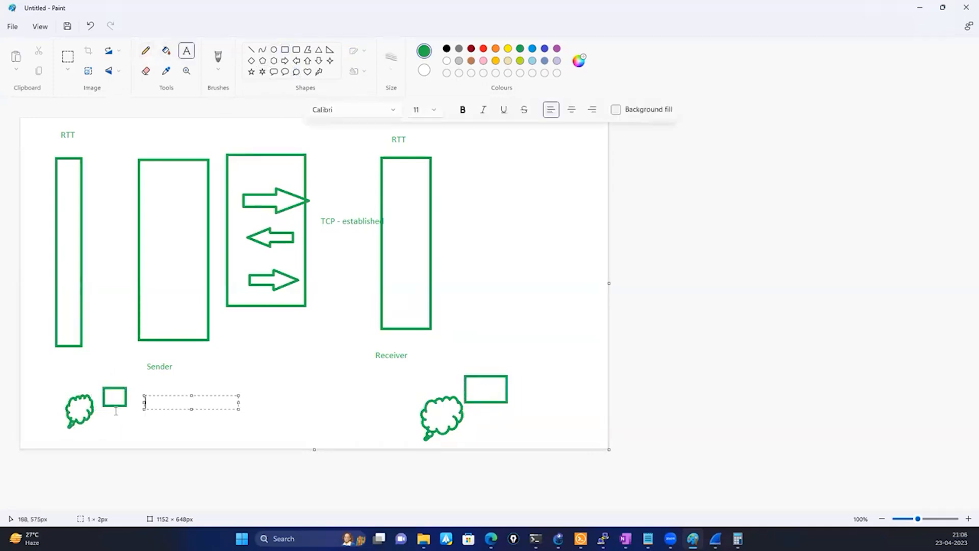
text(Wireshark)
click(574, 389)
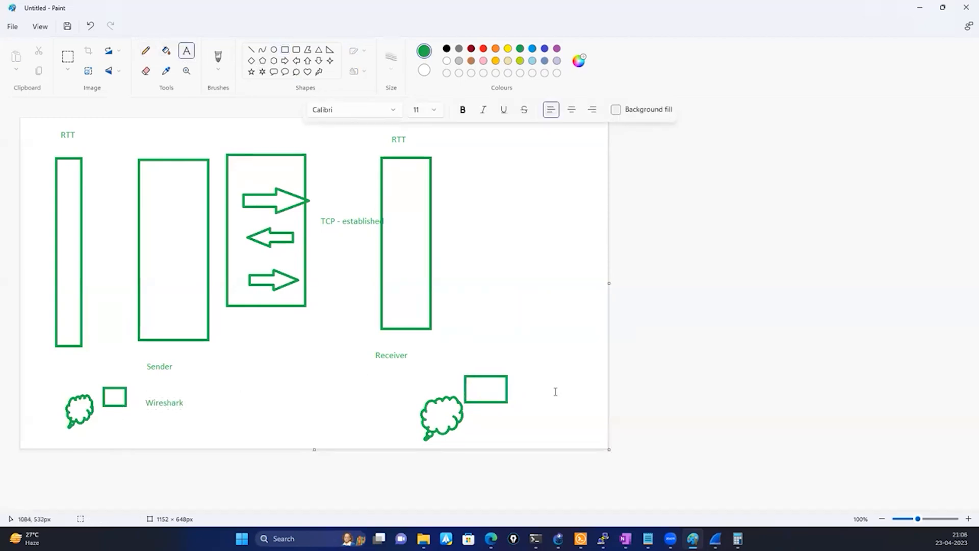
Step: Add the text "Wireshark" beside the small rectangle on the receiver side
click(520, 389)
text(Wireshark)
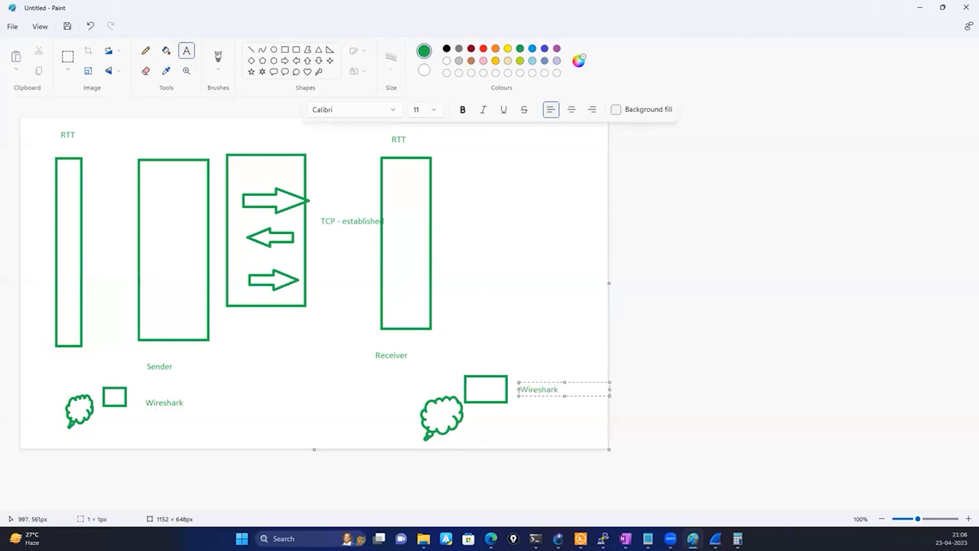
click(146, 300)
Step: Add the text "Increasing - > 1 sec" between the narrow RTT rectangle and the sender's rectangle
click(187, 52)
click(88, 203)
text(Increasing)
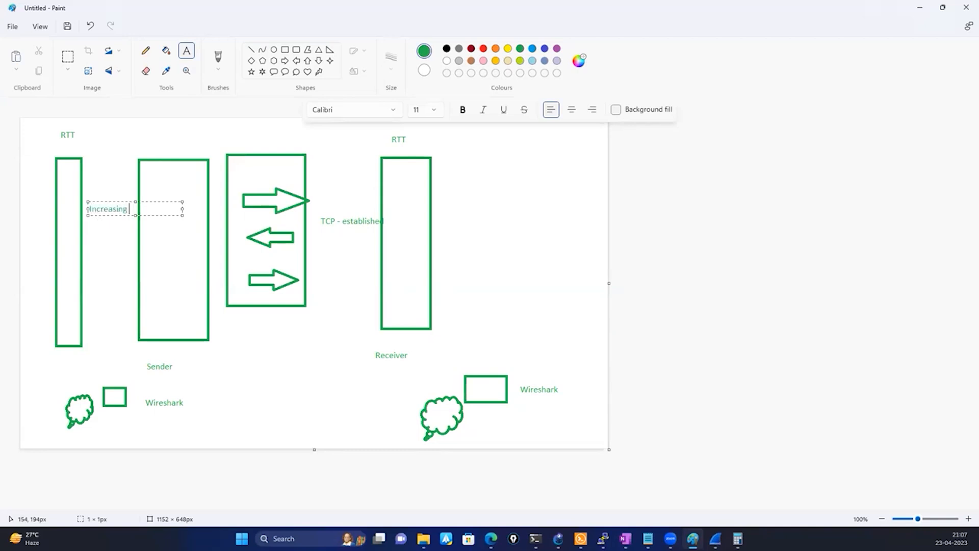
text( - > 1 sec)
click(241, 334)
Step: Add the text "Increasing - 3" beside the upper part of the receiver's rectangle
click(334, 161)
text(Incre)
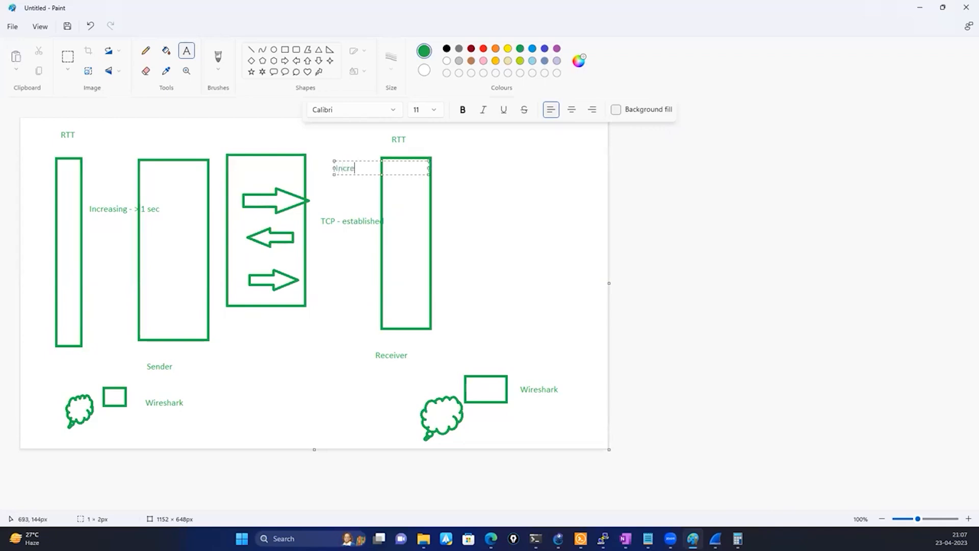
text(asing - 3)
click(546, 260)
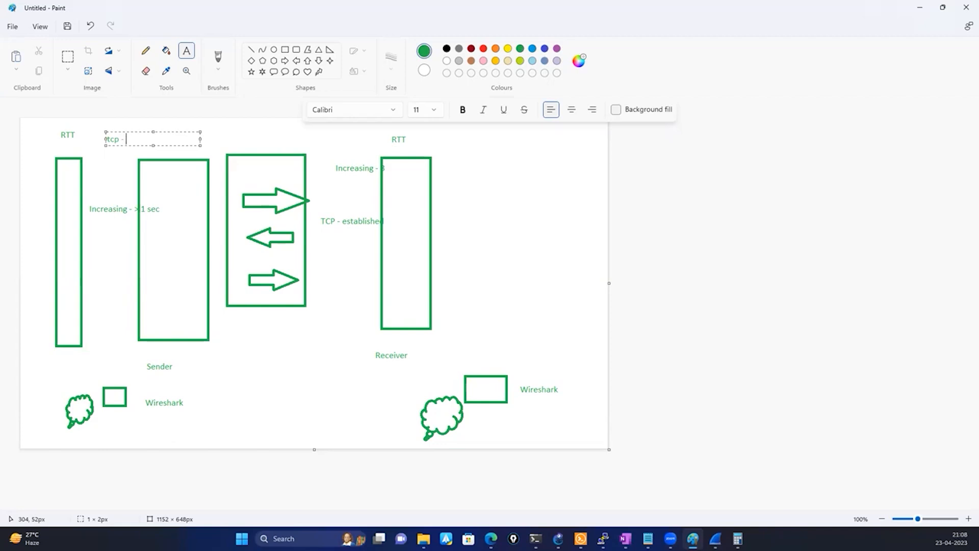
Step: Add the label "tcp - TIME STAMP" above the sender's rectangle and "tcp TIME STAMP" beside the receiver's RTT label
text(ME STAMP)
click(462, 144)
click(443, 144)
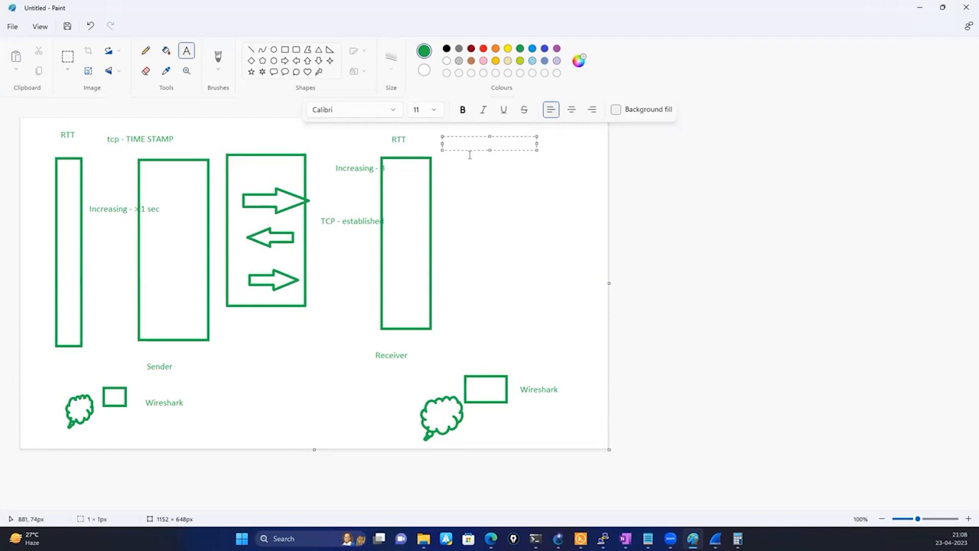
text(tcp TIME STAMP)
click(501, 252)
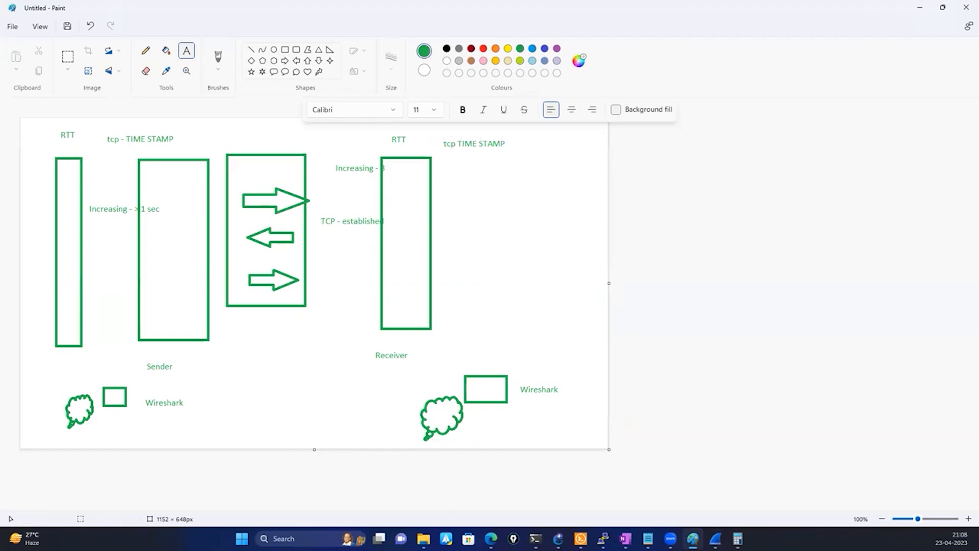
Step: Switch to the Wireshark window holding the Lab _ Busy Servers.pcapng capture
key(alt+Tab)
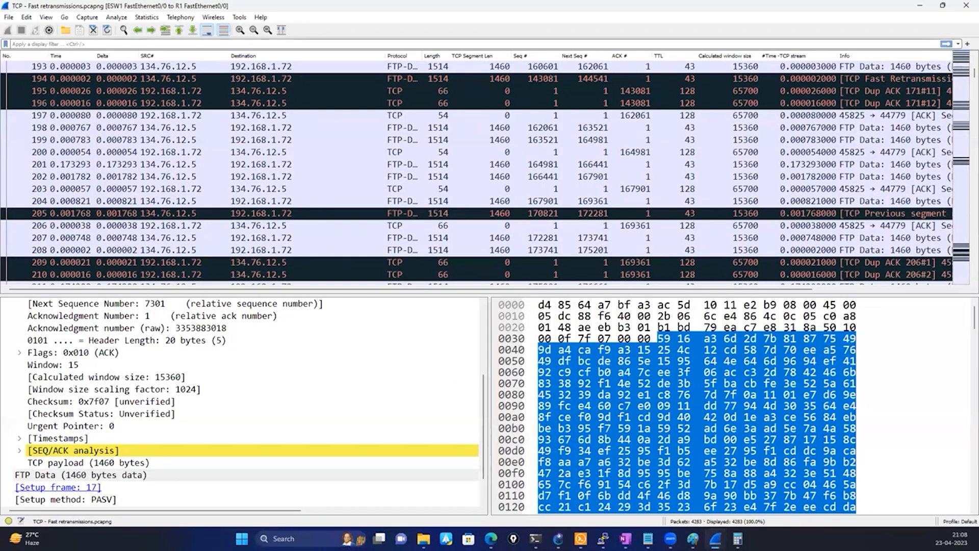
key(alt+Tab)
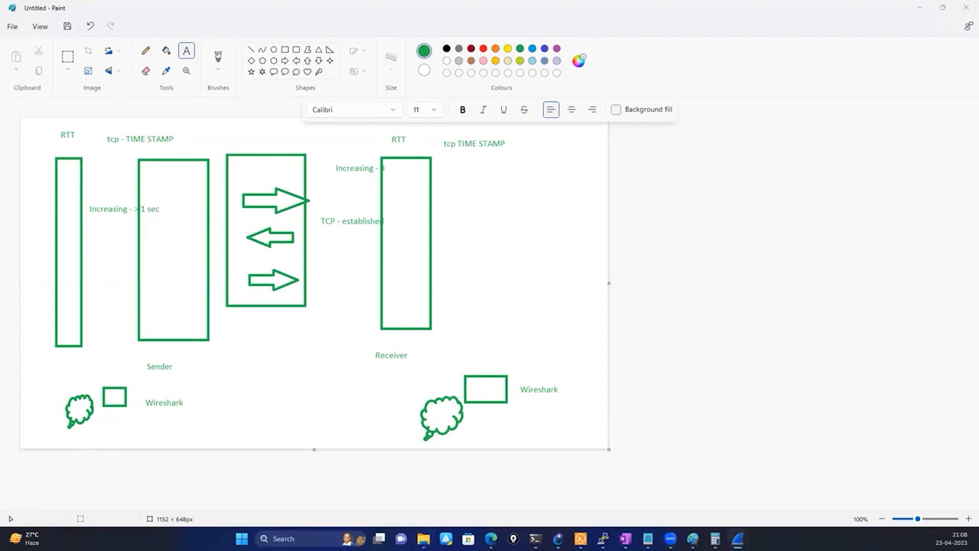
click(559, 114)
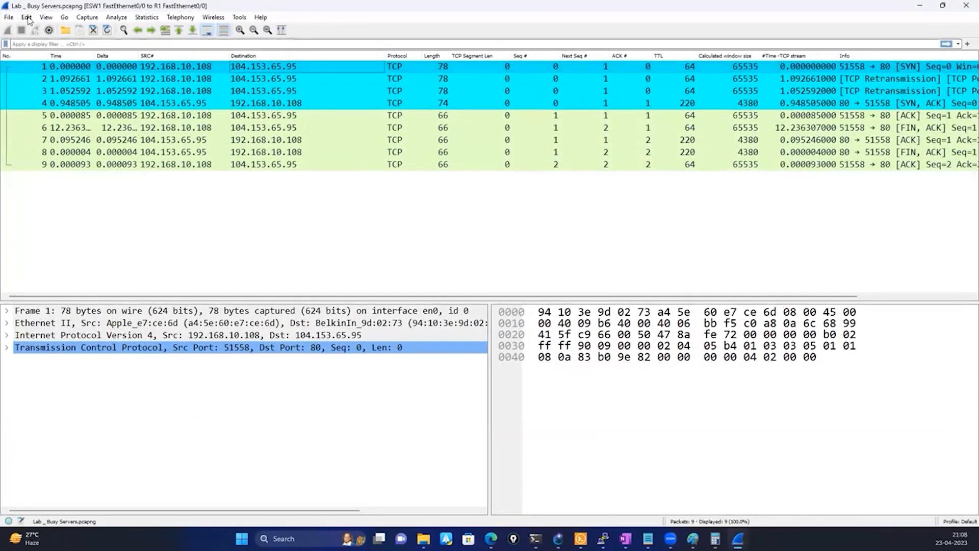
Step: Review Wireshark's coloring rules, including the TCP SYN rule, and close them
click(26, 18)
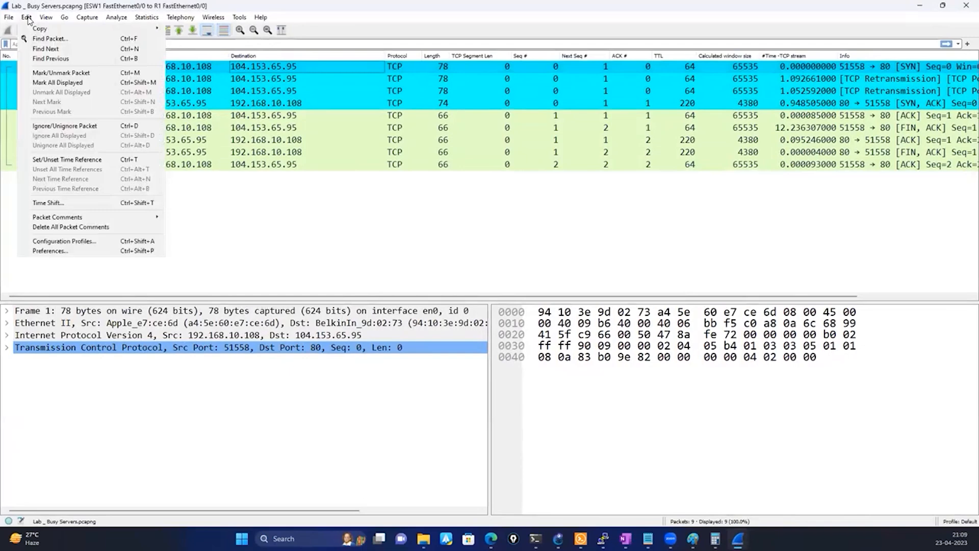
mouse_move(45, 20)
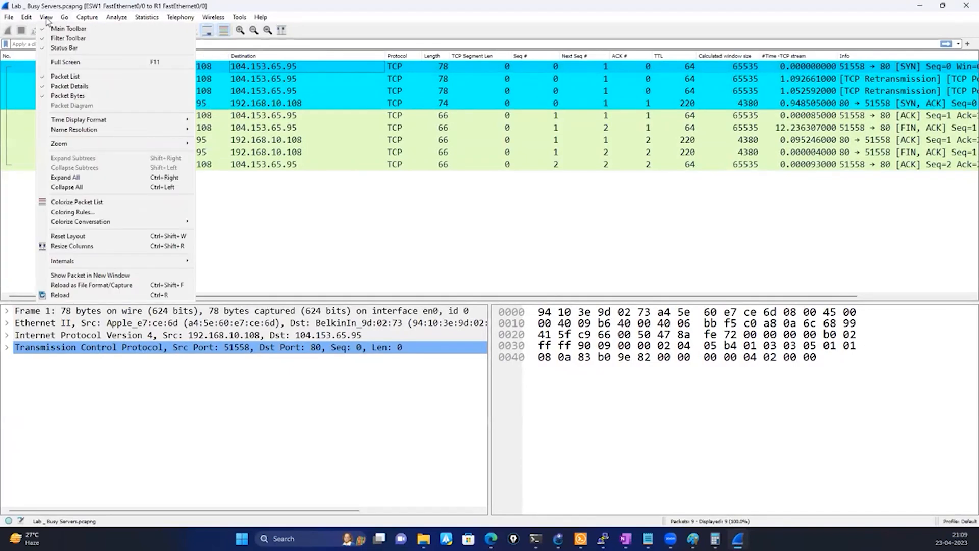
click(84, 211)
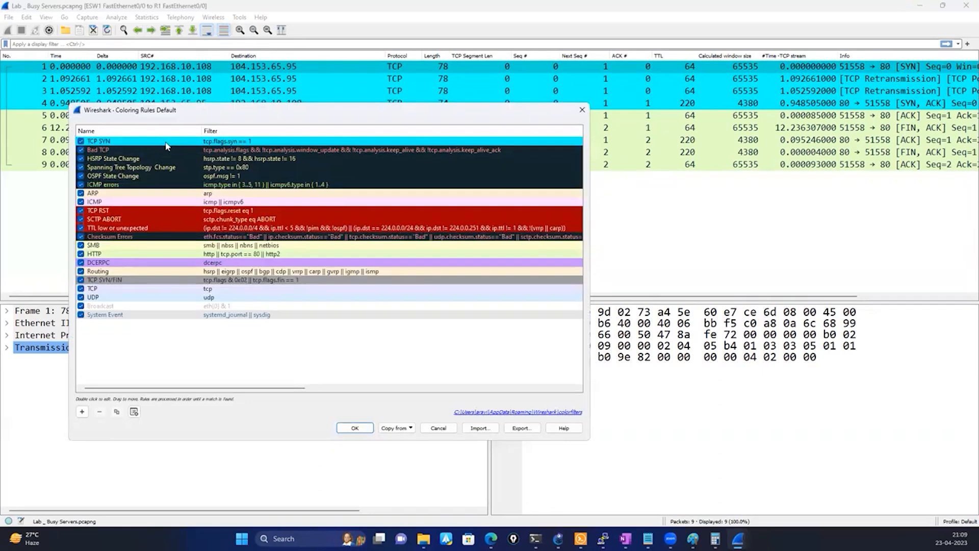
click(581, 110)
Step: Outline the TCP stream time column and packet 6's row freehand, and clear the markings
drag(254, 296, 309, 298)
drag(203, 295, 147, 296)
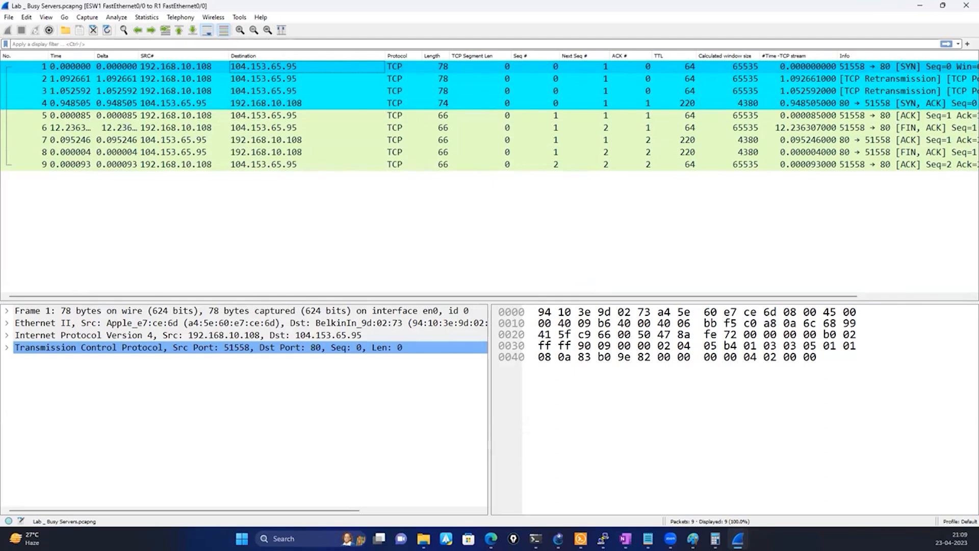
mouse_move(759, 44)
mouse_down()
mouse_move(797, 38)
mouse_move(853, 57)
mouse_move(782, 212)
mouse_move(750, 73)
mouse_move(756, 38)
mouse_up()
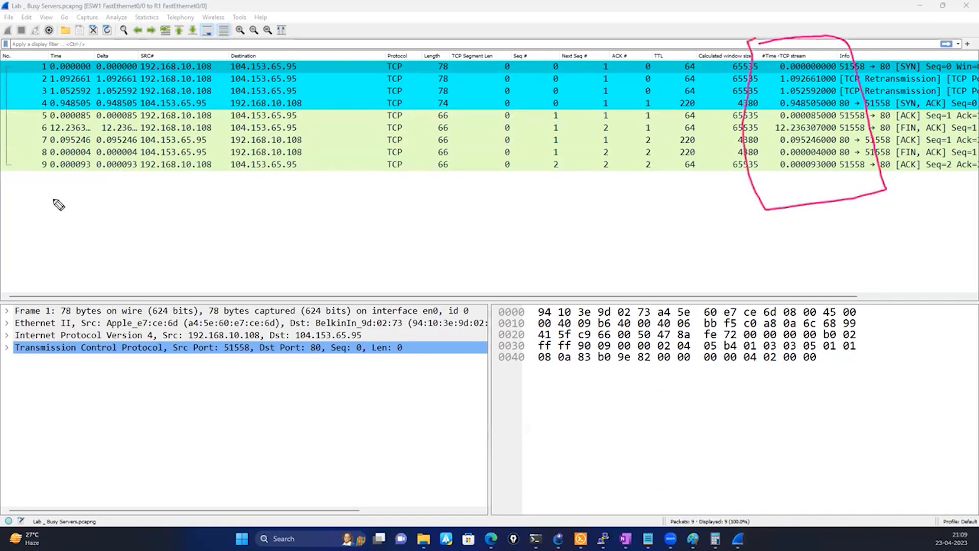
mouse_move(62, 120)
mouse_down()
mouse_move(39, 130)
mouse_move(94, 140)
mouse_move(527, 149)
mouse_move(876, 132)
mouse_move(167, 108)
mouse_move(56, 122)
mouse_up()
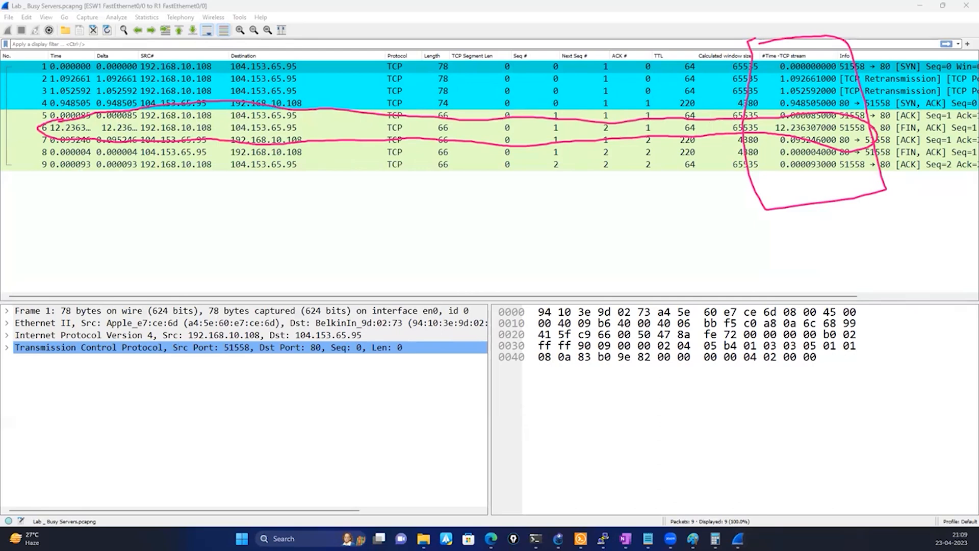
key(Escape)
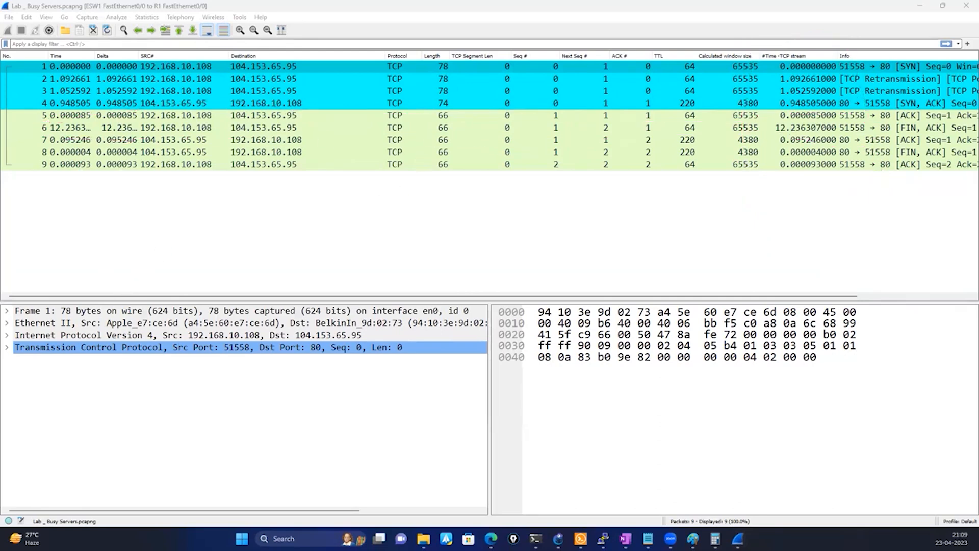
Step: Expand the TCP details and Timestamps, and inspect packet 6's time since the previous frame in the stream
click(6, 347)
click(71, 491)
scroll(228, 445, down, 2)
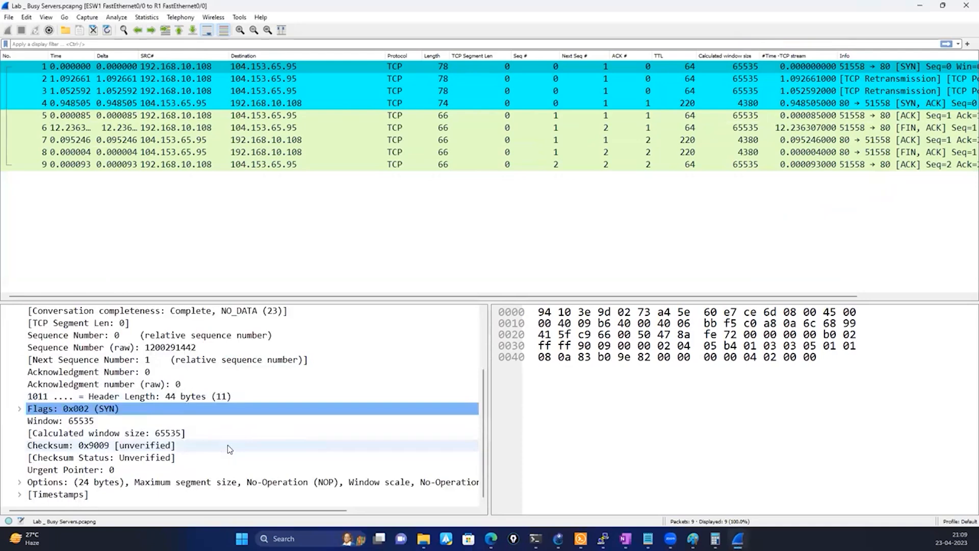
click(19, 495)
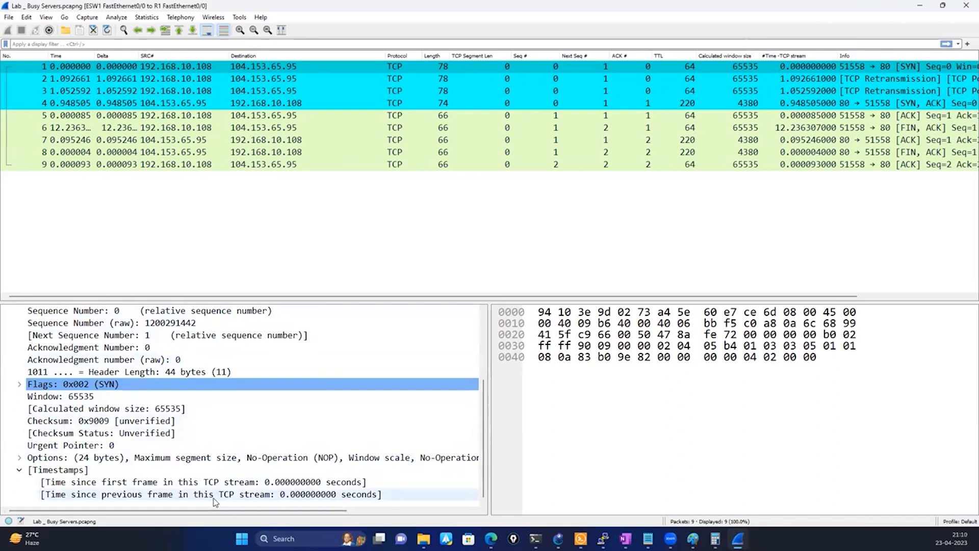
click(658, 130)
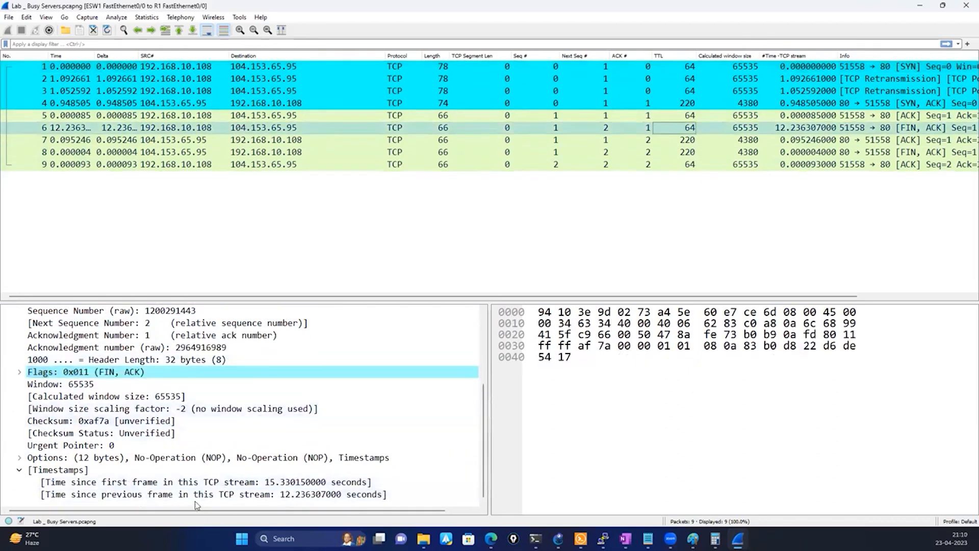
click(191, 495)
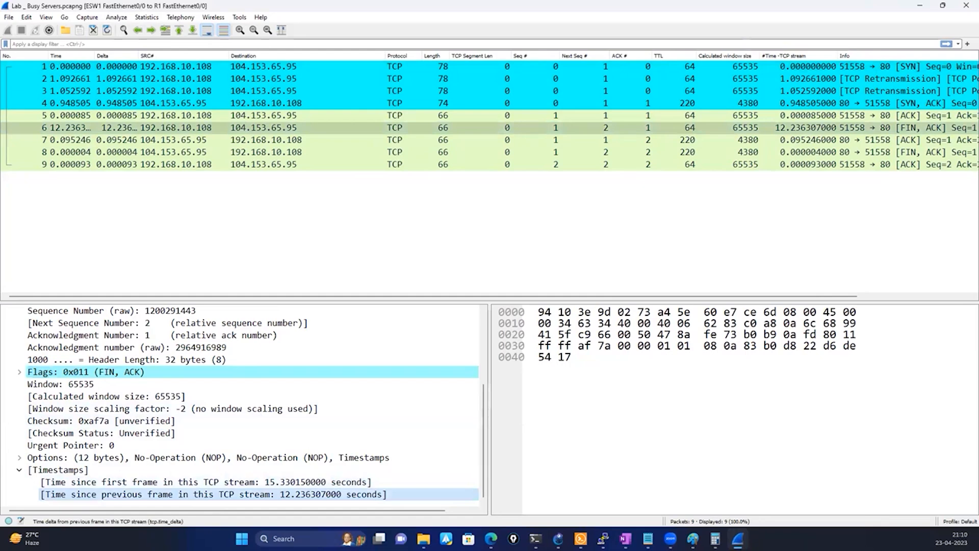
Step: Circle the time-since-previous-frame field, draw a line from it to the TCP stream time column, and clear the markings
mouse_move(31, 489)
mouse_down()
mouse_move(377, 467)
mouse_move(345, 512)
mouse_move(23, 504)
mouse_move(42, 495)
mouse_up()
mouse_move(378, 495)
mouse_down()
mouse_move(512, 266)
mouse_move(671, 115)
mouse_move(770, 76)
mouse_move(781, 60)
mouse_up()
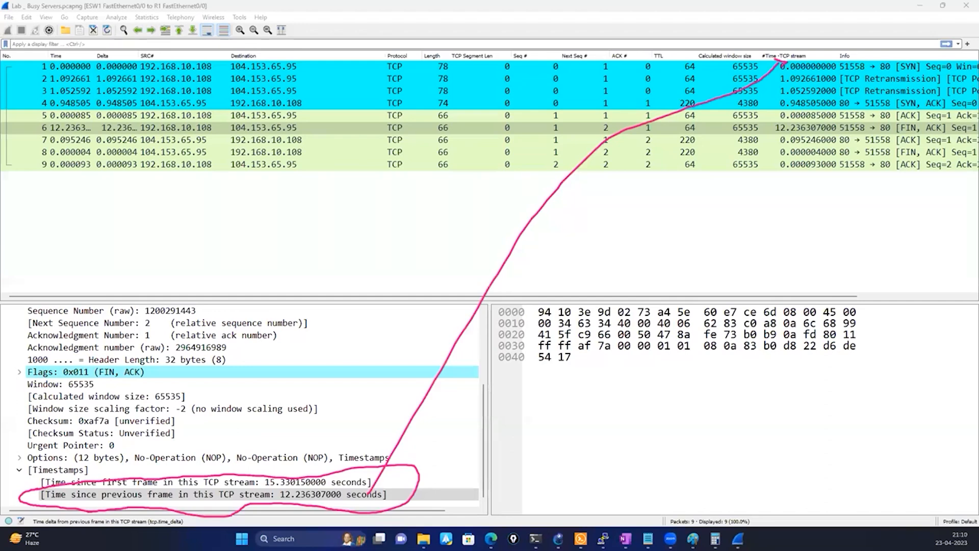
key(Escape)
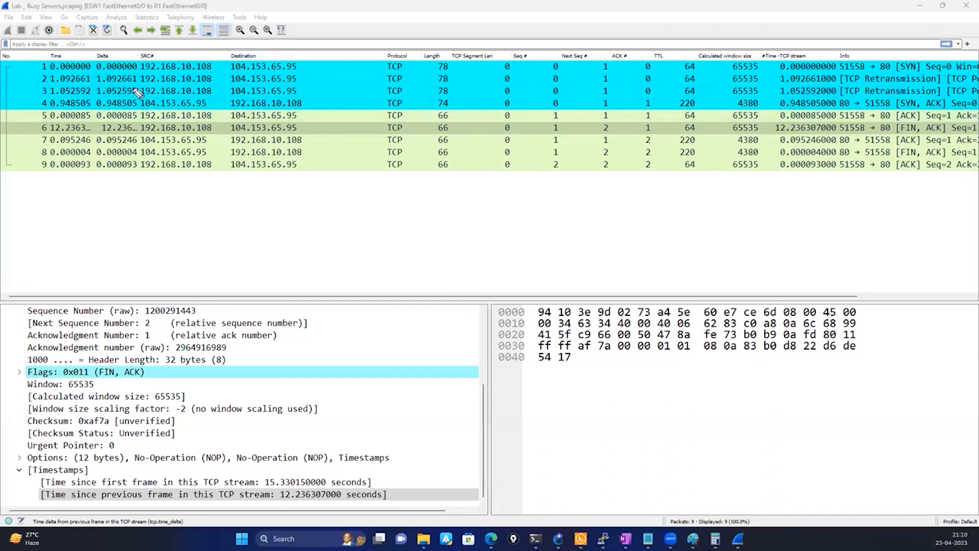
Step: Outline the rows of packets 3 and 6 freehand, and clear the markings
mouse_move(97, 80)
mouse_down()
mouse_move(29, 88)
mouse_move(130, 112)
mouse_move(569, 120)
mouse_move(808, 114)
mouse_move(826, 88)
mouse_move(162, 86)
mouse_move(82, 74)
mouse_up()
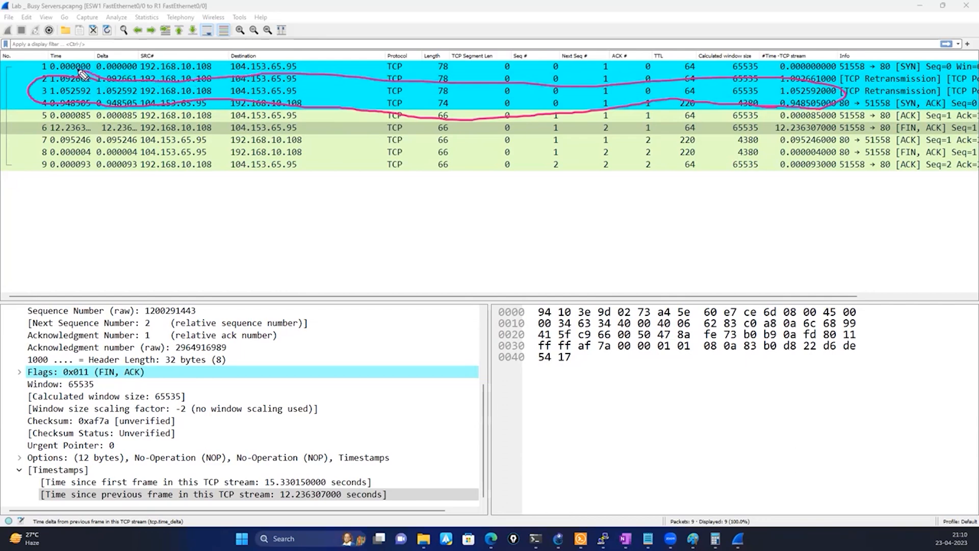
click(181, 118)
mouse_move(155, 121)
mouse_down()
mouse_move(71, 124)
mouse_move(39, 145)
mouse_move(844, 147)
mouse_move(870, 116)
mouse_move(164, 103)
mouse_up()
mouse_move(936, 121)
mouse_down()
mouse_move(425, 107)
mouse_move(385, 138)
mouse_move(750, 138)
mouse_up()
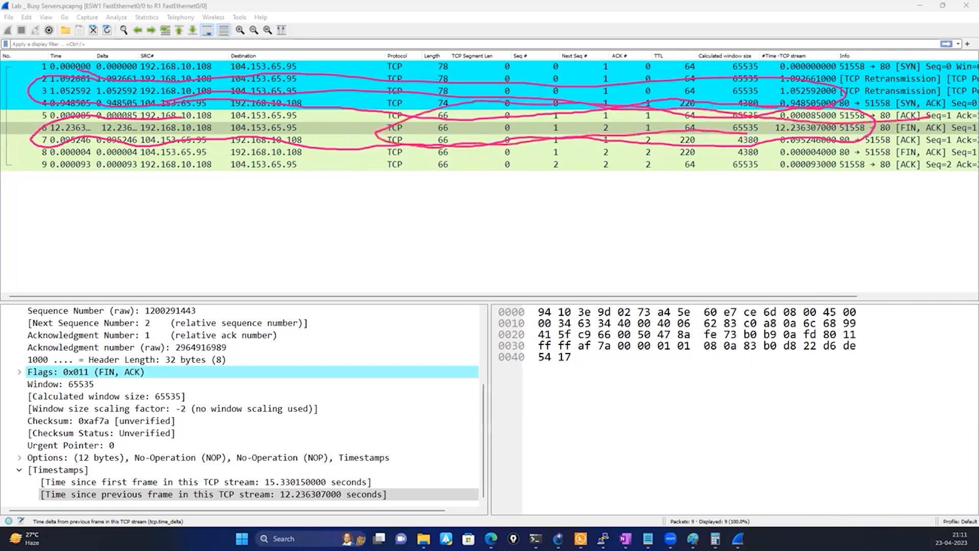
key(Escape)
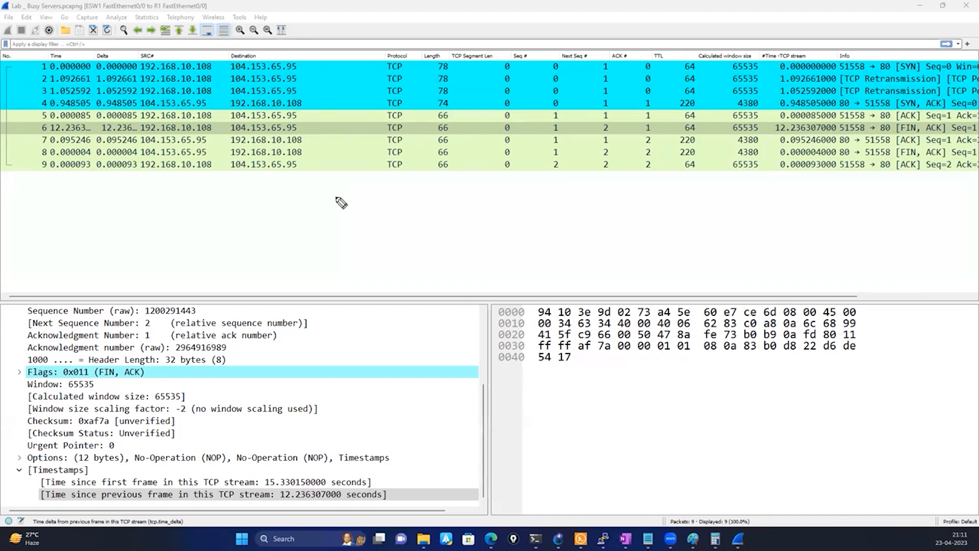
Step: Outline packet 6 and the Time column, sort the packet list by ascending Time, and clear the markings
mouse_move(808, 120)
mouse_down()
mouse_move(559, 104)
mouse_move(79, 121)
mouse_move(39, 143)
mouse_move(448, 154)
mouse_move(756, 138)
mouse_move(890, 145)
mouse_move(789, 119)
mouse_up()
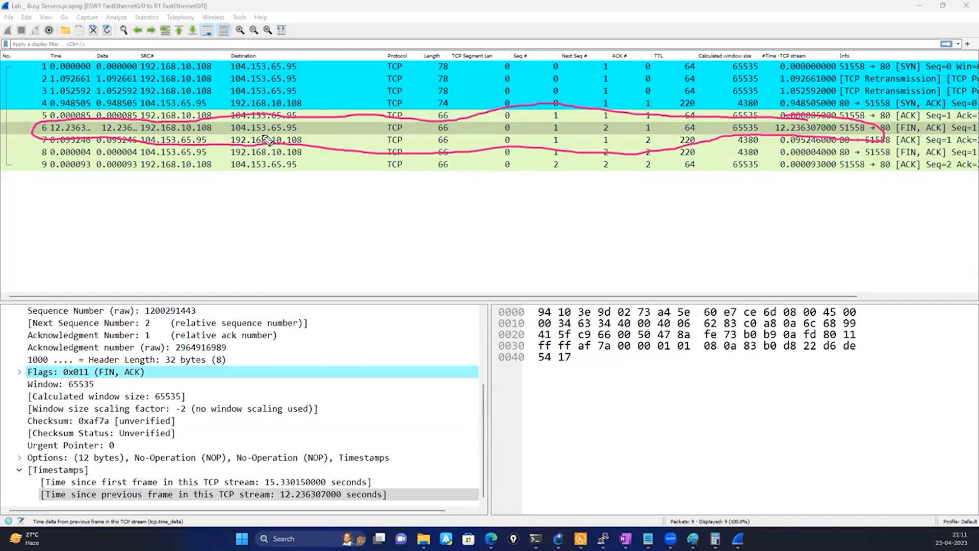
mouse_move(61, 58)
mouse_down()
mouse_move(18, 140)
mouse_move(102, 118)
mouse_move(65, 58)
mouse_up()
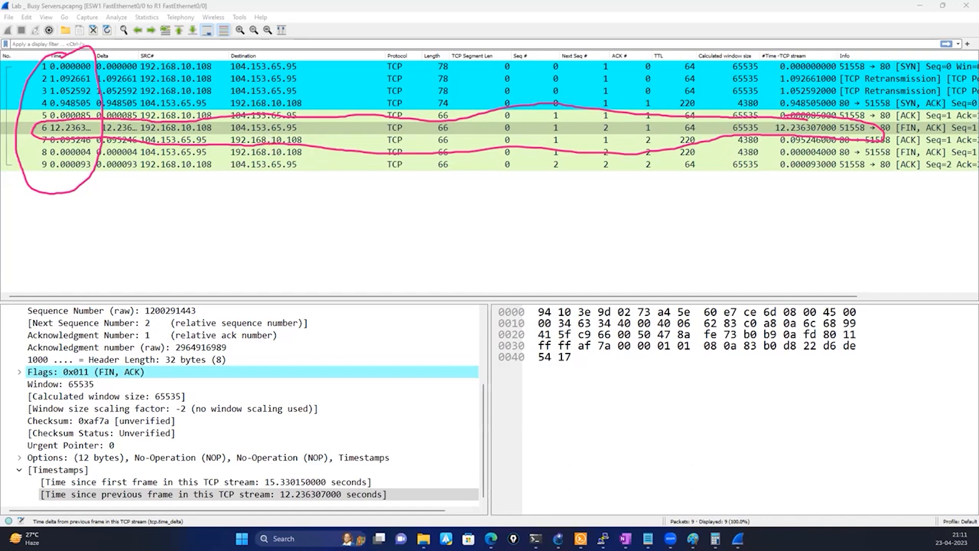
click(734, 57)
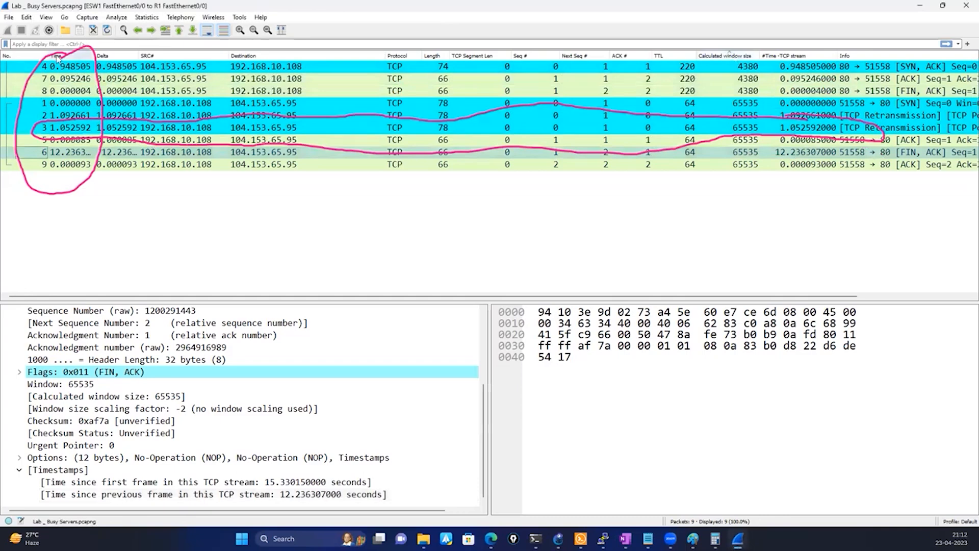
click(69, 56)
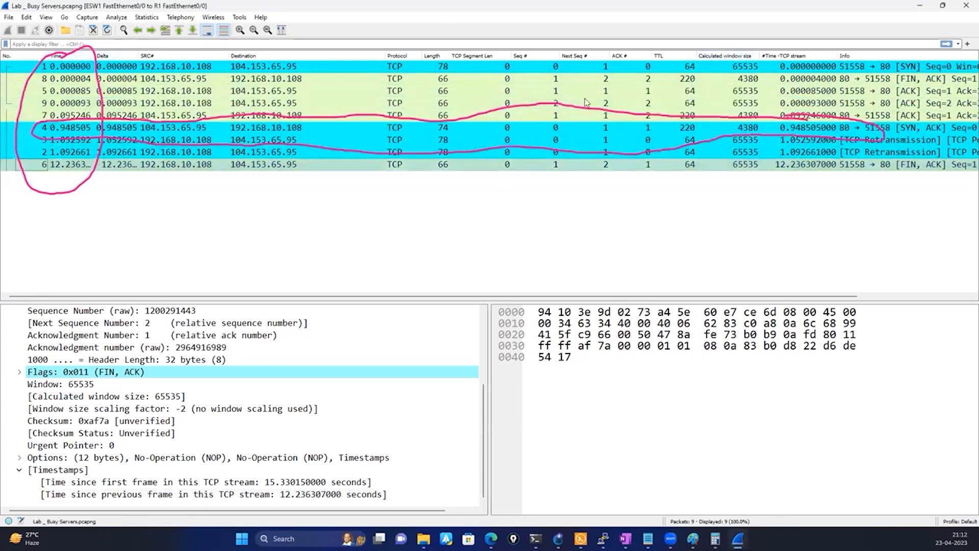
key(Escape)
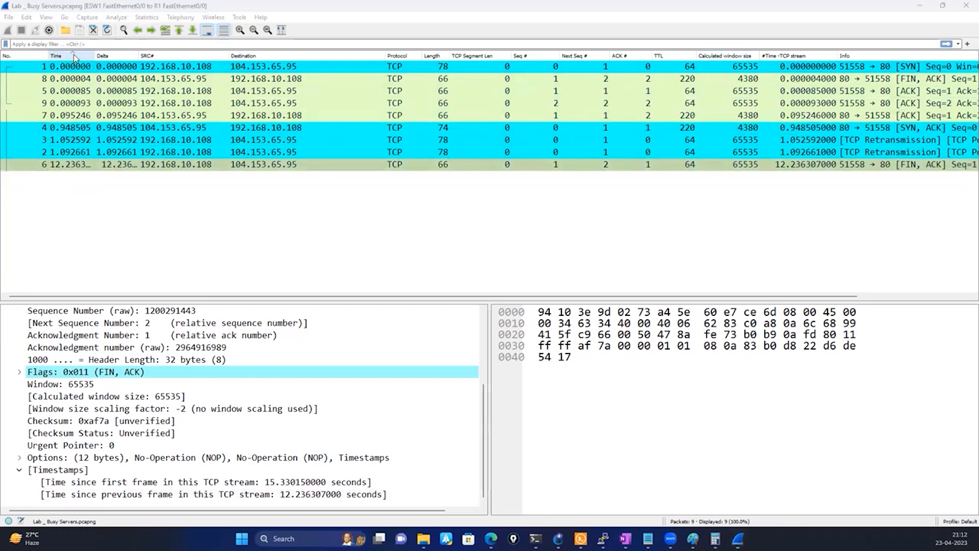
Step: Compare the TCP timestamps of packet 6 and the two SYN retransmissions, packets 3 and 2
click(773, 168)
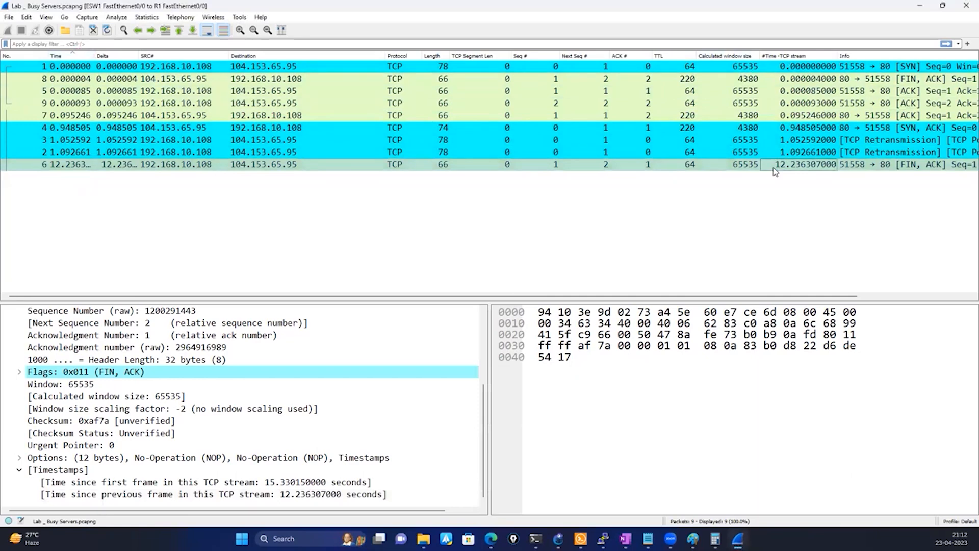
click(189, 146)
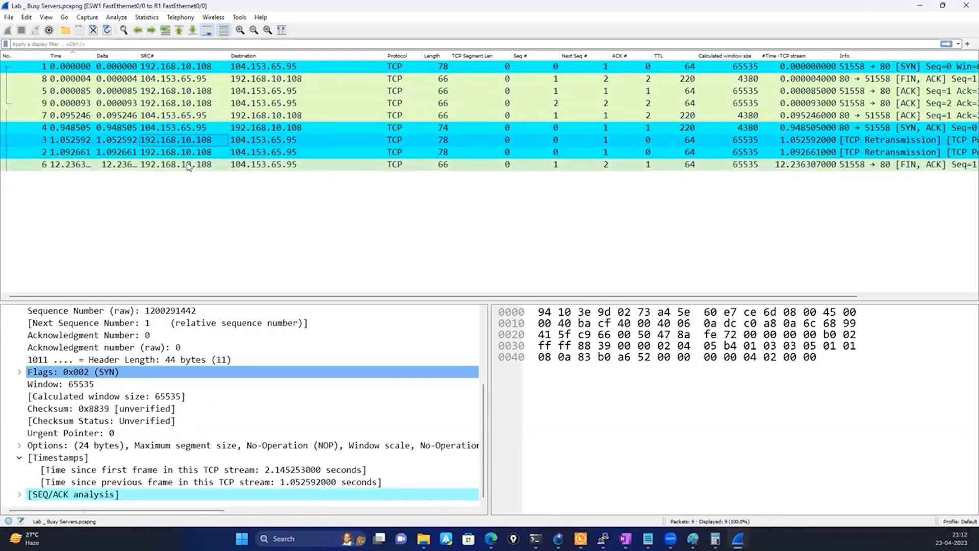
click(185, 153)
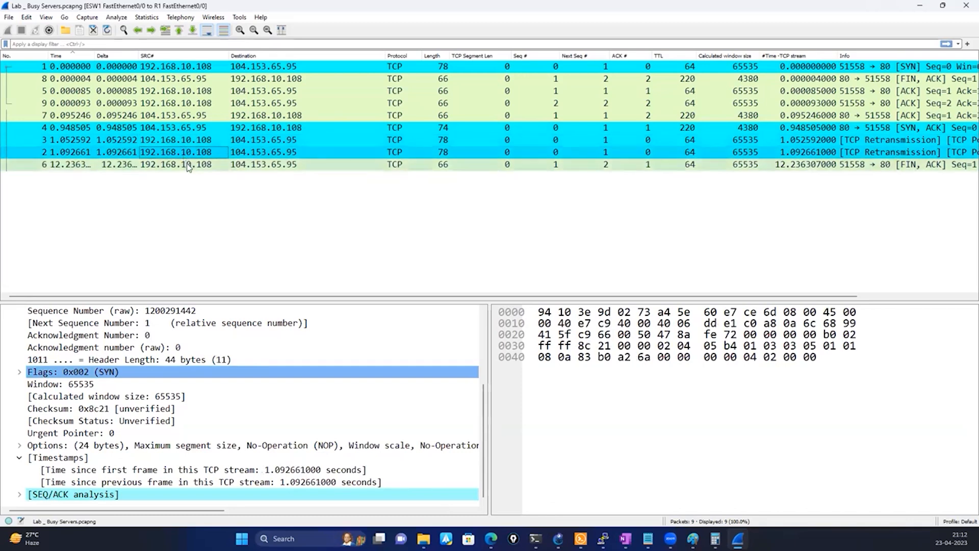
click(188, 164)
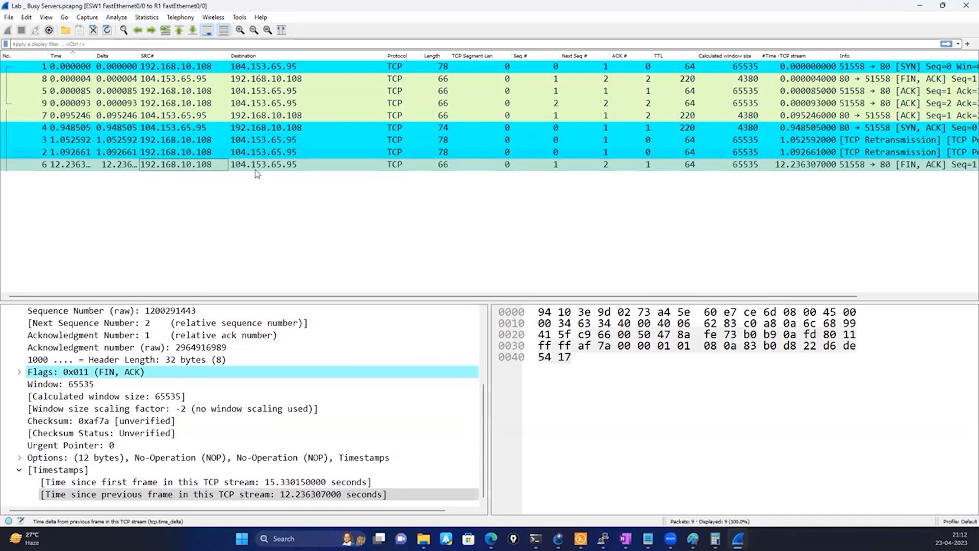
click(237, 141)
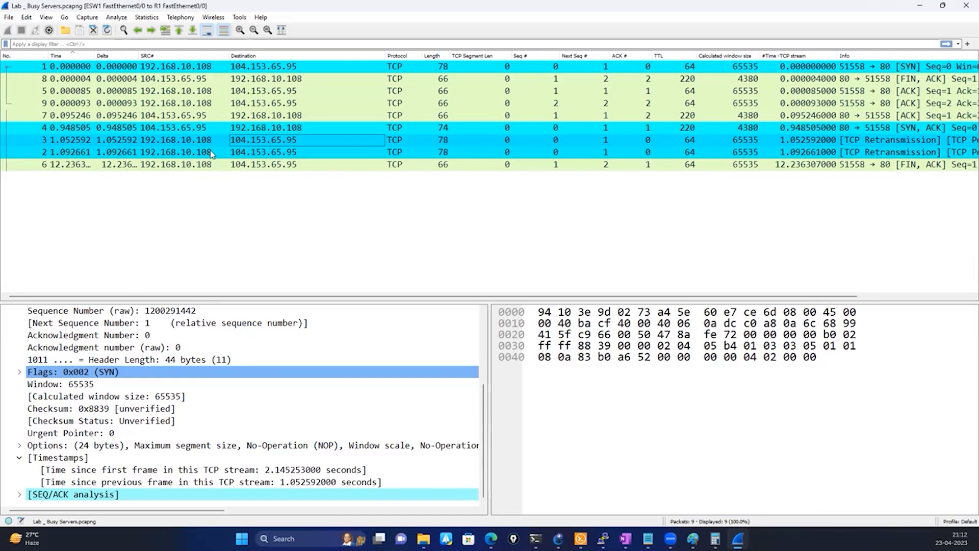
Step: Compare the TCP timestamps of packets 2, 6, 8, 5 and 9, return to packet 6, and close the capture
click(212, 152)
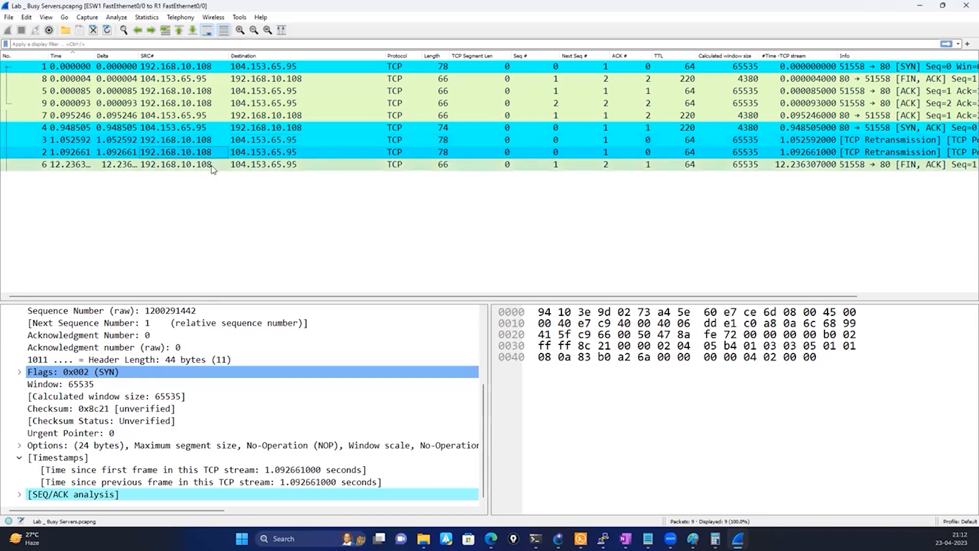
click(213, 166)
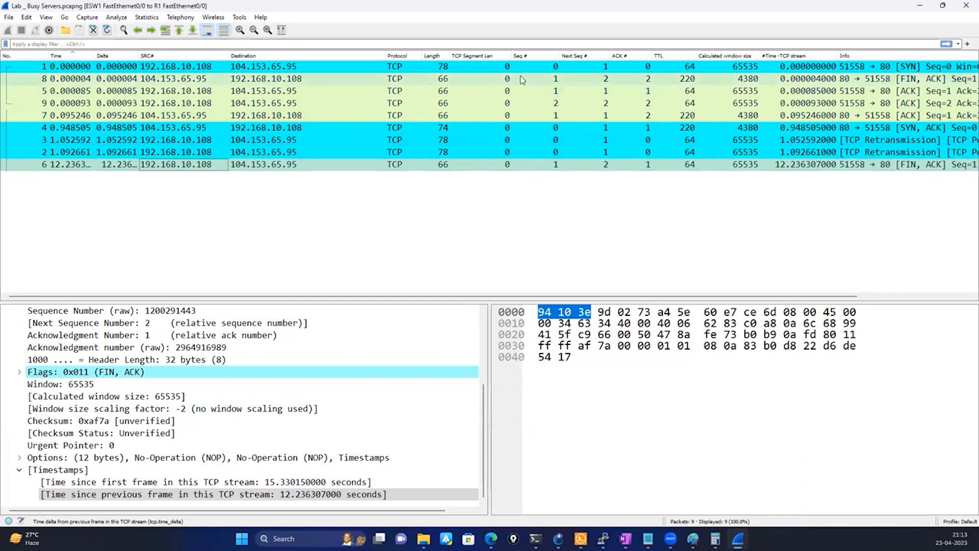
click(154, 79)
click(153, 92)
click(151, 104)
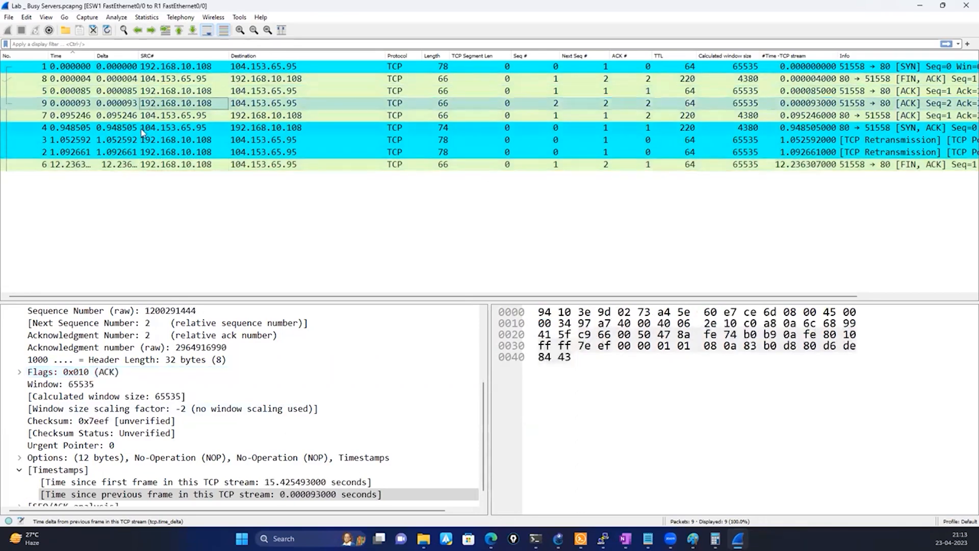
click(135, 164)
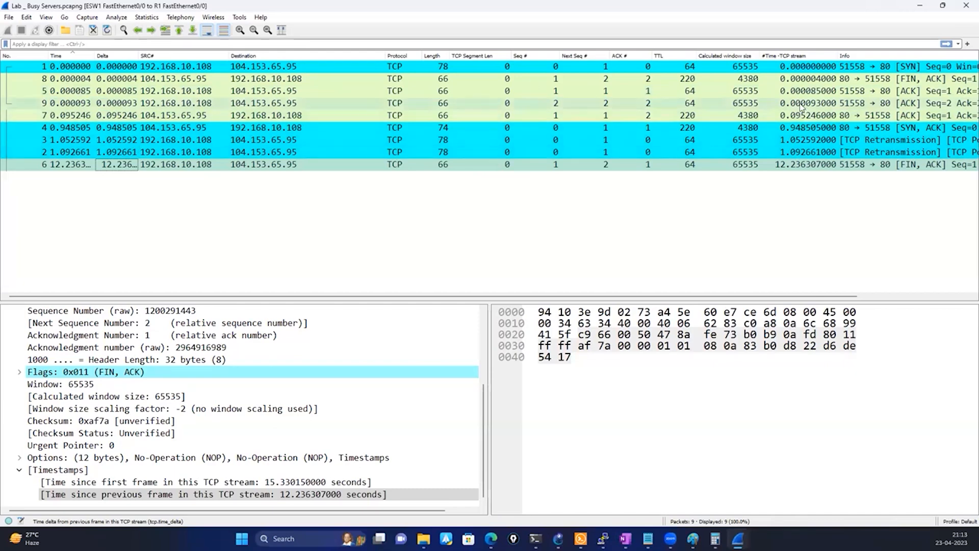
click(965, 6)
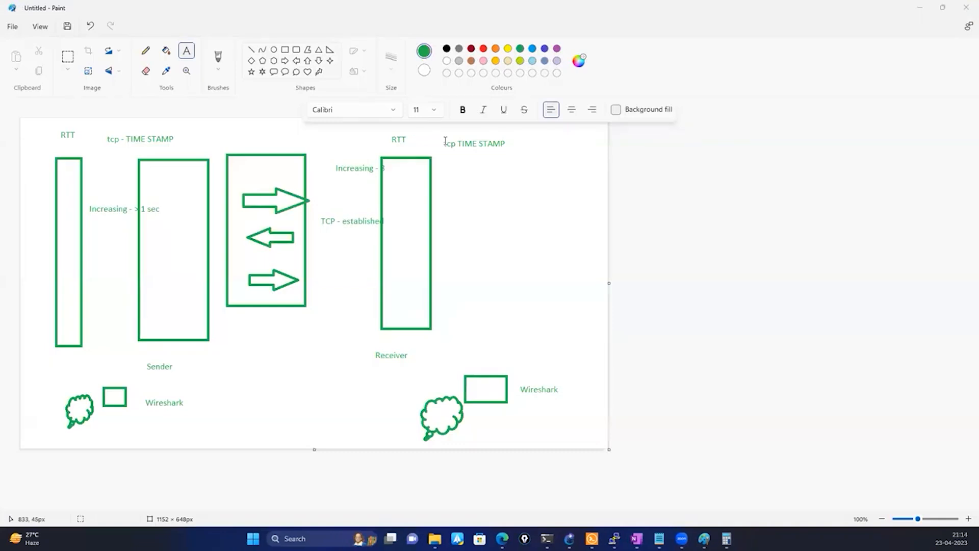
Step: Switch from text entry to selecting the whole Paint drawing, and delete everything on the canvas
click(359, 312)
click(242, 350)
key(ctrl+a)
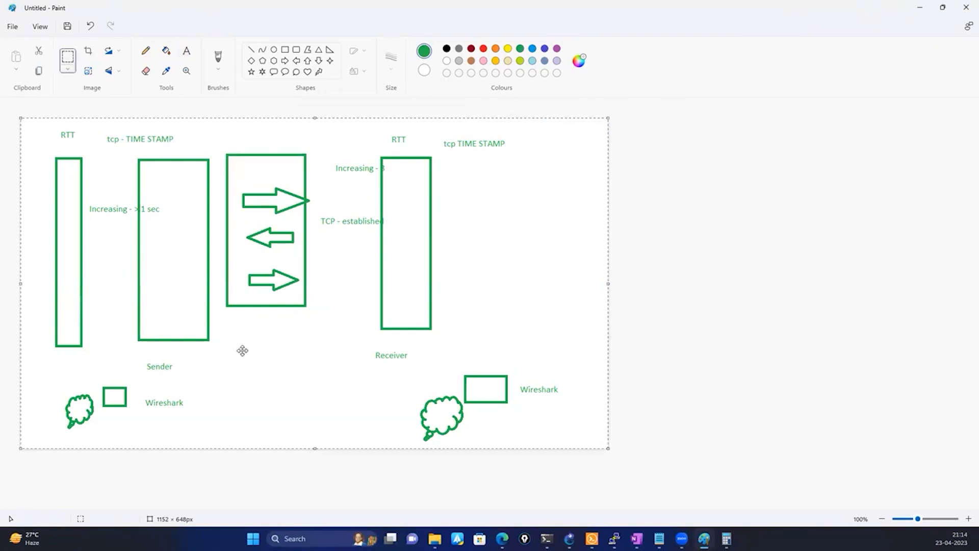
key(Delete)
Step: Switch to the Notepad topic list and highlight the "Use cases - Wireshark Images" entry
key(alt+Tab)
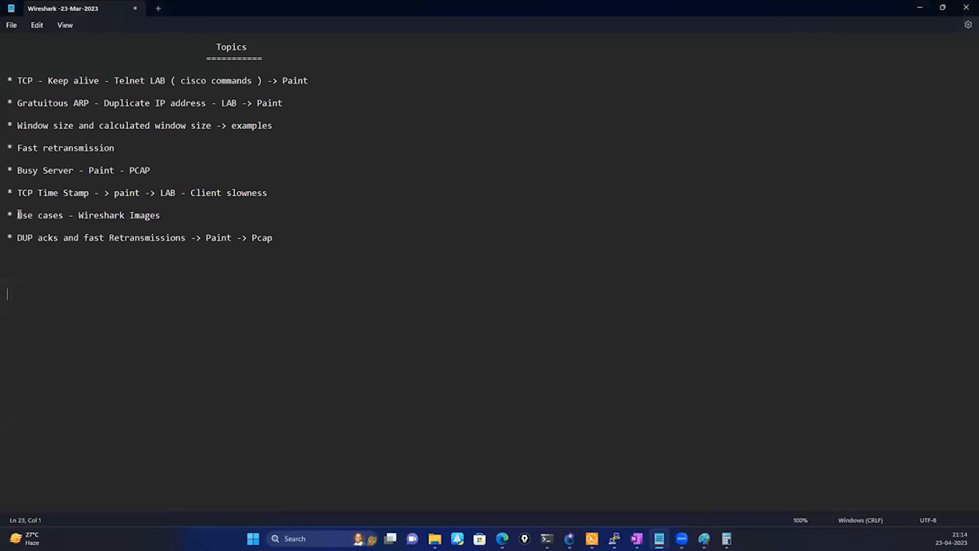
drag(16, 215, 159, 218)
click(436, 224)
Step: Switch to OneNote and open the Wireshark images page at its Retransmissions section
click(638, 538)
scroll(438, 285, up, 15)
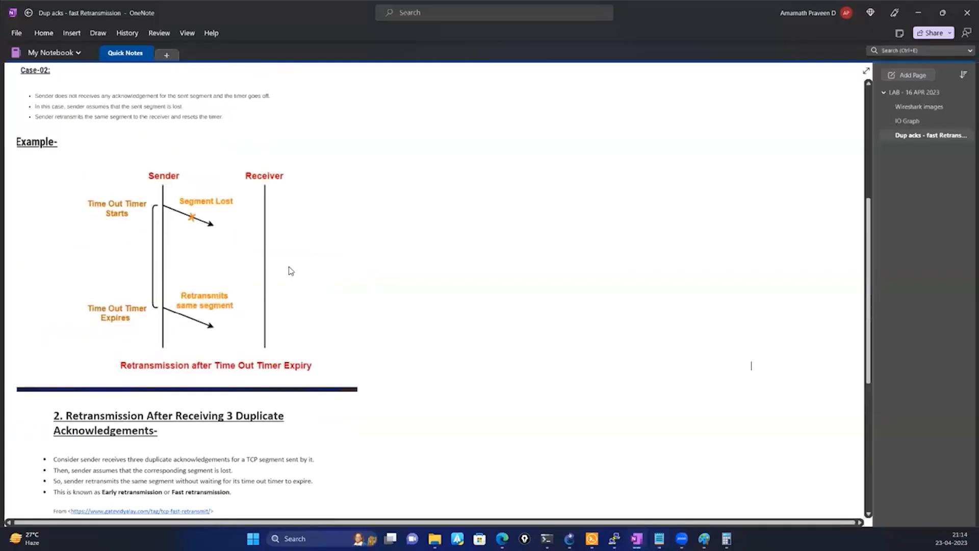
click(901, 107)
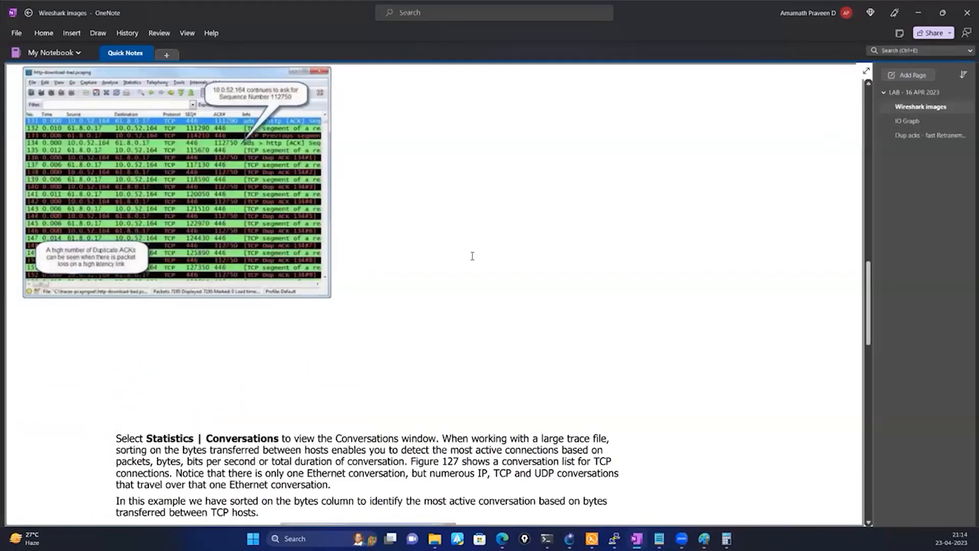
scroll(471, 256, up, 10)
scroll(473, 256, up, 15)
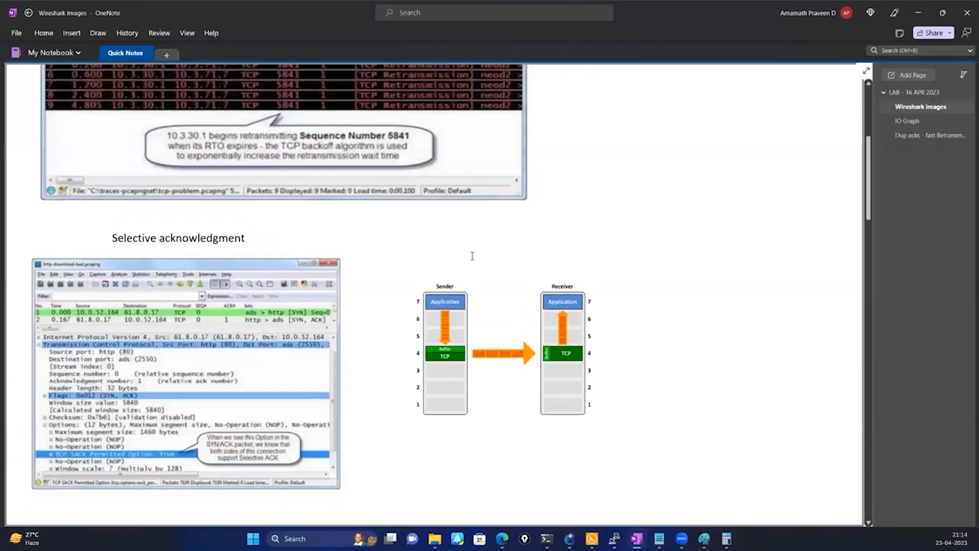
scroll(473, 256, up, 4)
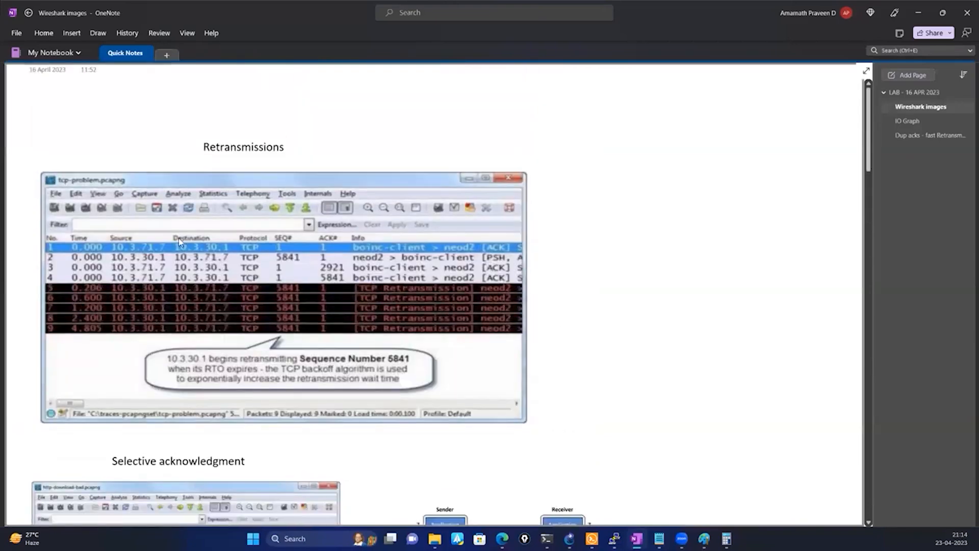
Step: Examine the Retransmissions and Selective acknowledgment images and the sender-receiver buffer diagram
scroll(472, 256, down, 5)
scroll(472, 256, down, 1)
scroll(473, 256, up, 2)
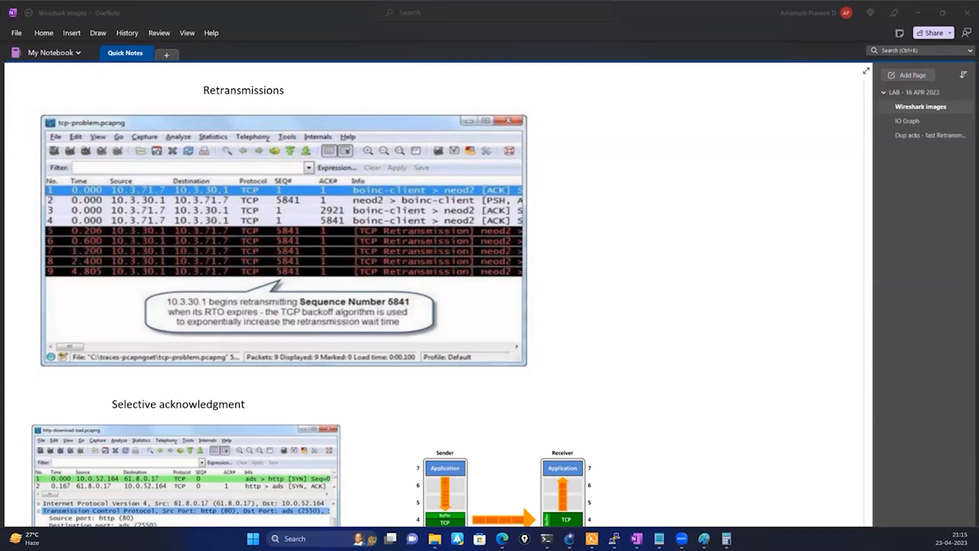
scroll(287, 228, down, 5)
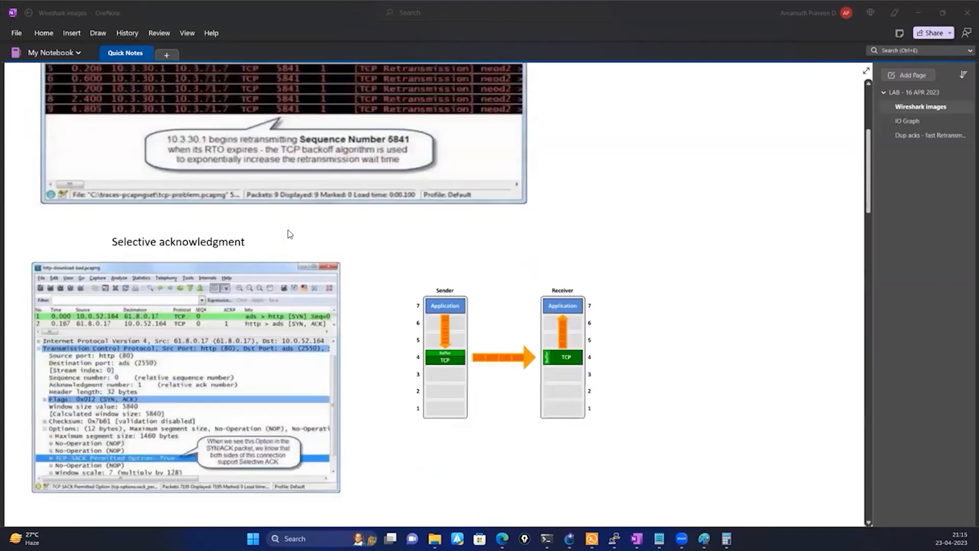
scroll(289, 233, down, 3)
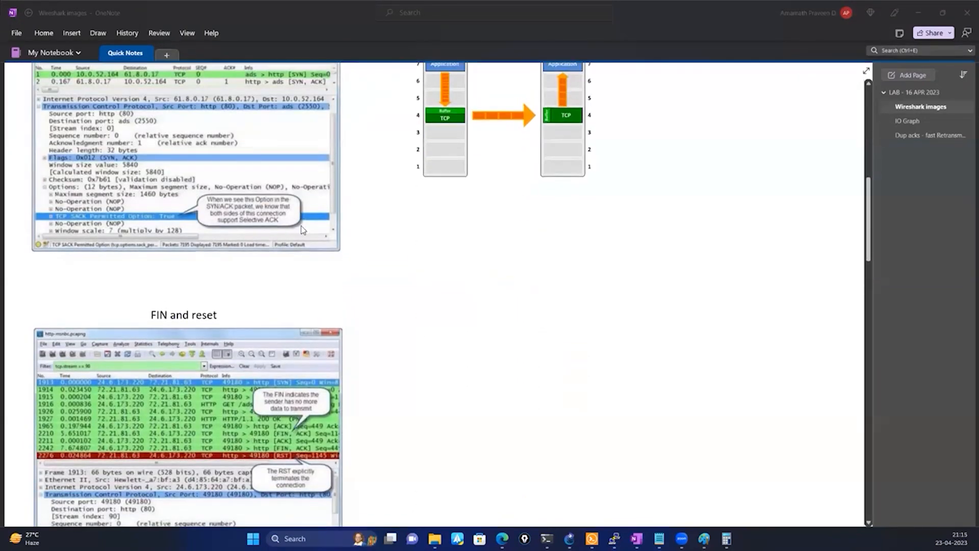
scroll(451, 188, up, 1)
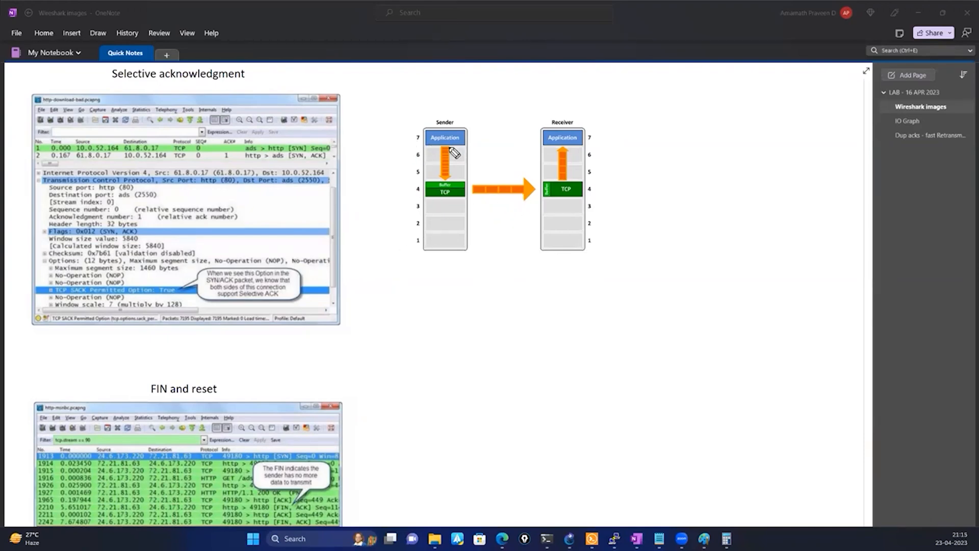
click(481, 134)
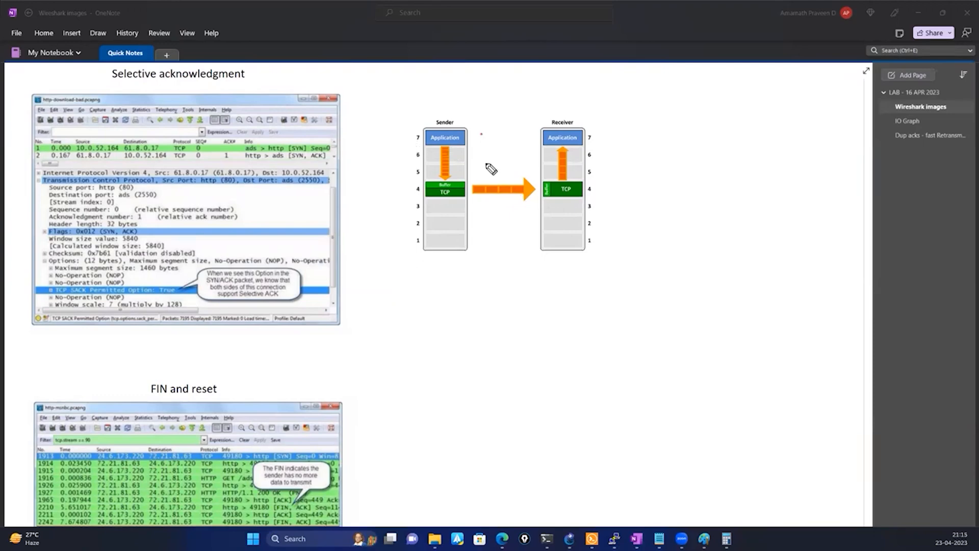
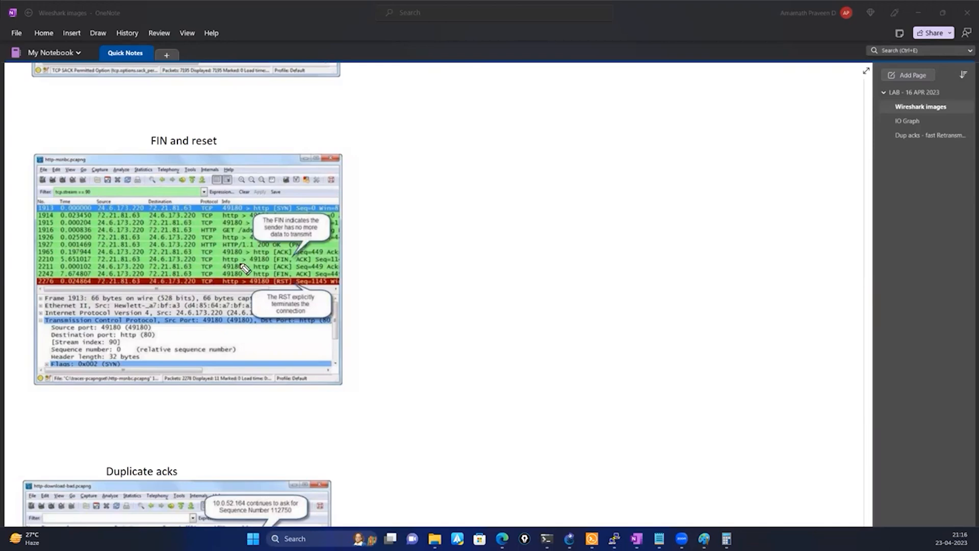
Step: Circle the FIN flag in the FIN and reset image, draw two opposing arrows beside it, and clear the markings
mouse_move(286, 257)
mouse_down()
mouse_move(270, 253)
mouse_move(278, 271)
mouse_move(286, 258)
mouse_up()
mouse_move(438, 244)
mouse_down()
mouse_move(513, 249)
mouse_move(521, 266)
mouse_up()
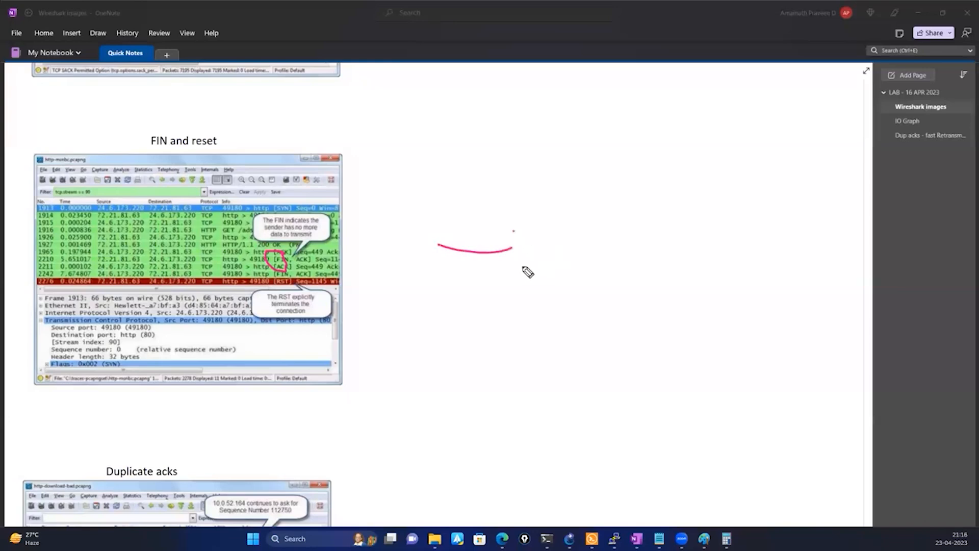
mouse_move(650, 273)
mouse_down()
mouse_move(536, 280)
mouse_move(540, 300)
mouse_up()
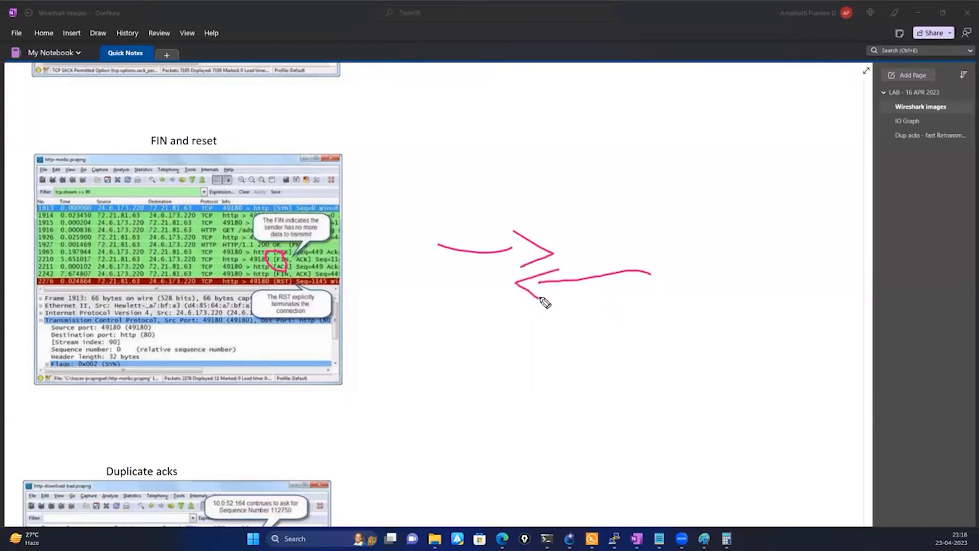
mouse_move(437, 215)
mouse_down()
mouse_move(684, 300)
mouse_move(480, 317)
mouse_move(437, 210)
mouse_up()
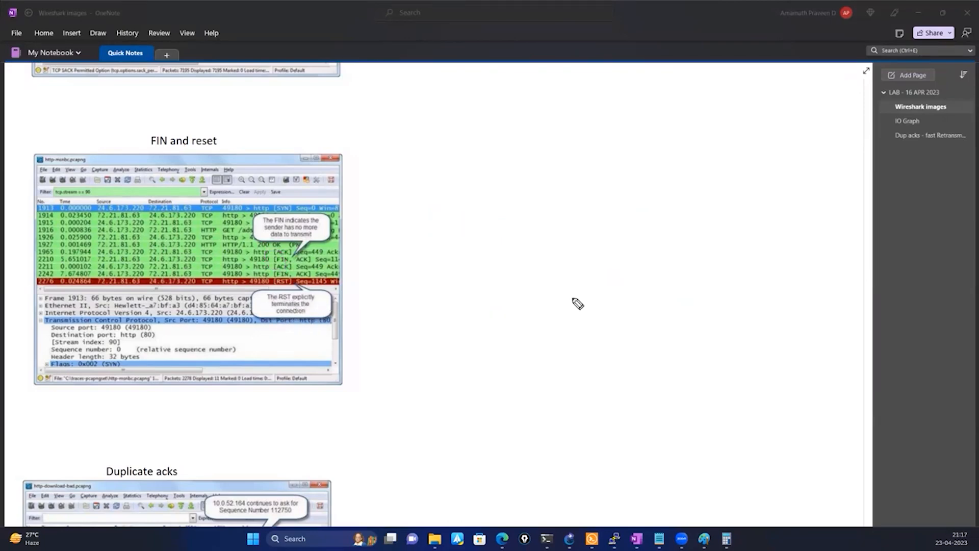
Step: Draw a single arrow beside the FIN and reset image, cross out its head, and clear the markings
mouse_move(442, 237)
mouse_down()
mouse_move(614, 250)
mouse_move(600, 256)
mouse_up()
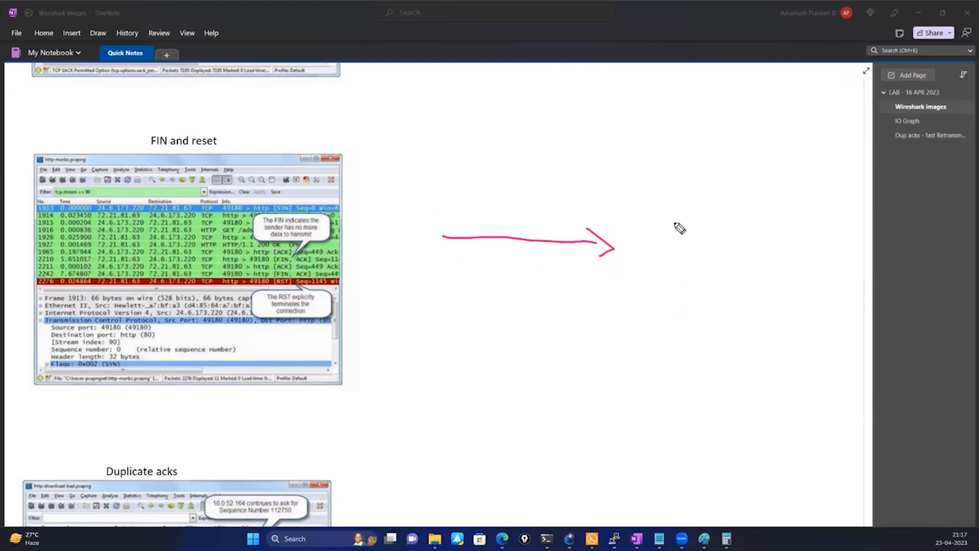
drag(645, 220, 613, 272)
drag(587, 228, 656, 271)
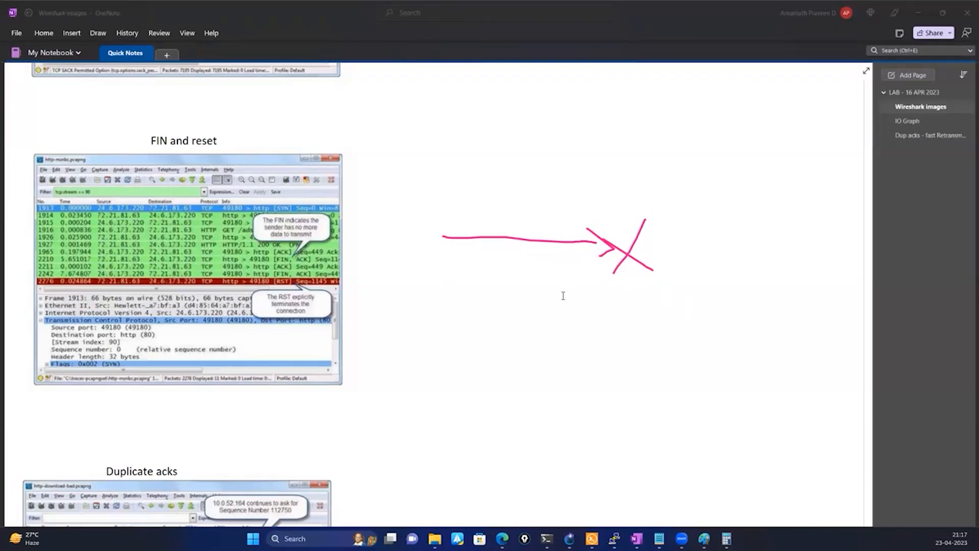
key(Escape)
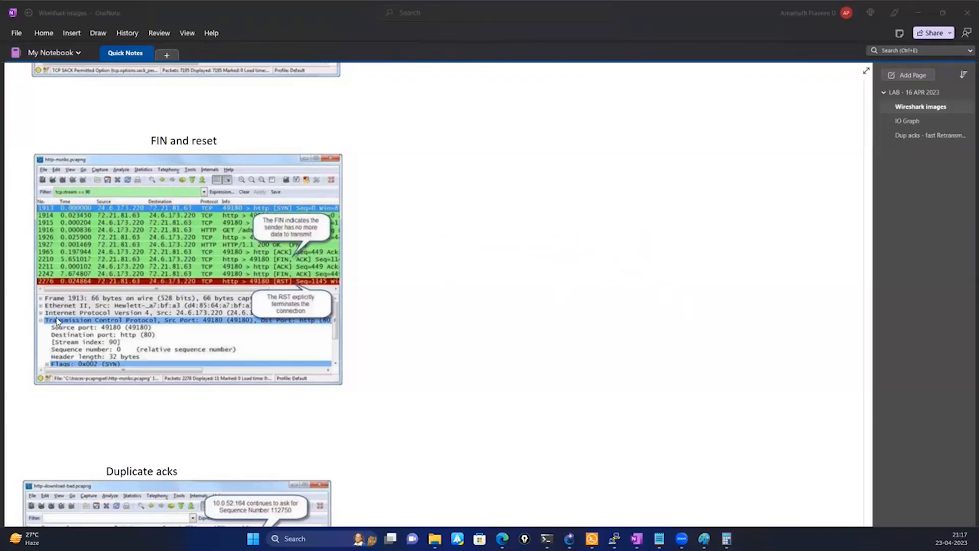
Step: Circle the callout about a high number of Duplicate ACKs in the Duplicate acks image, and clear the marking
scroll(57, 321, down, 4)
scroll(56, 320, down, 3)
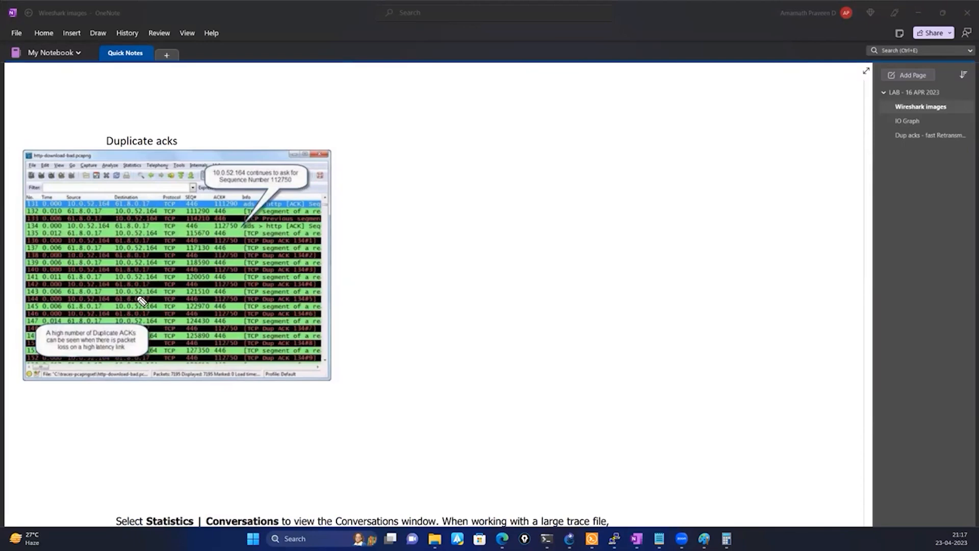
mouse_move(92, 315)
mouse_down()
mouse_move(55, 360)
mouse_move(148, 363)
mouse_move(50, 297)
mouse_up()
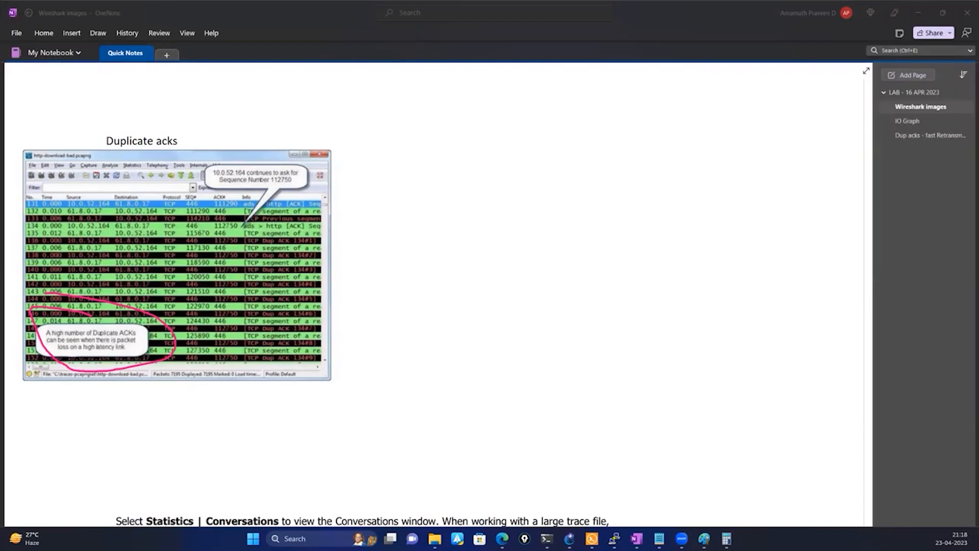
key(Escape)
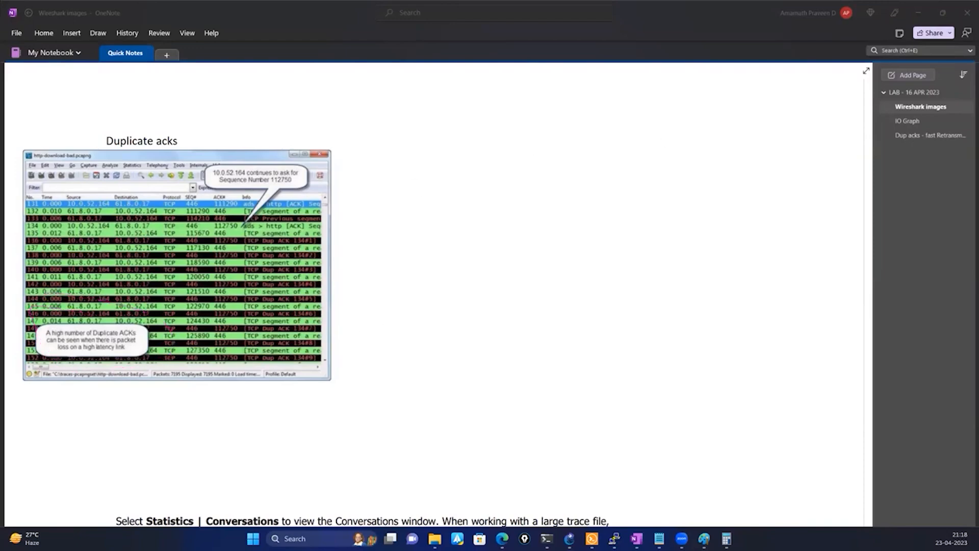
Step: Examine the Statistics | Conversations note and its enlarged screenshot about sorting on the Bytes column
scroll(253, 339, down, 8)
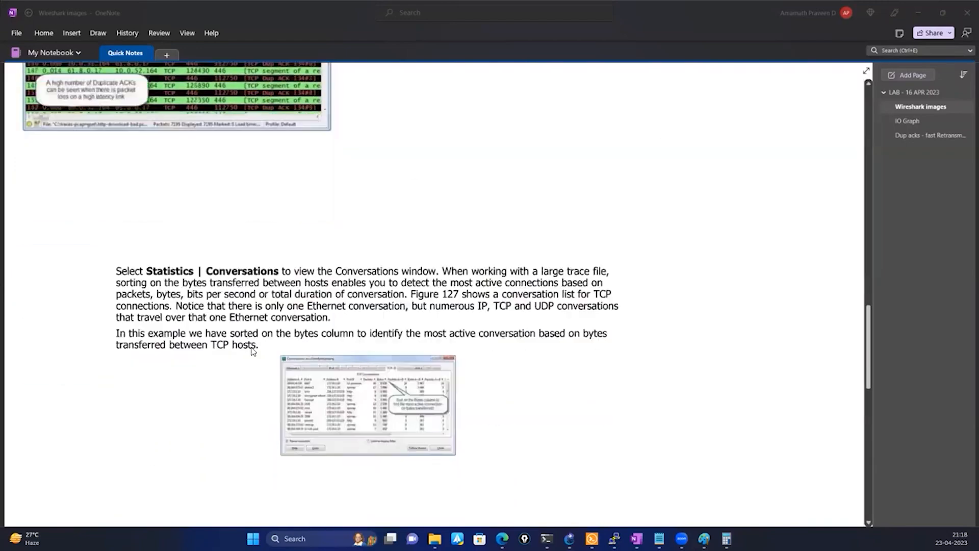
click(292, 312)
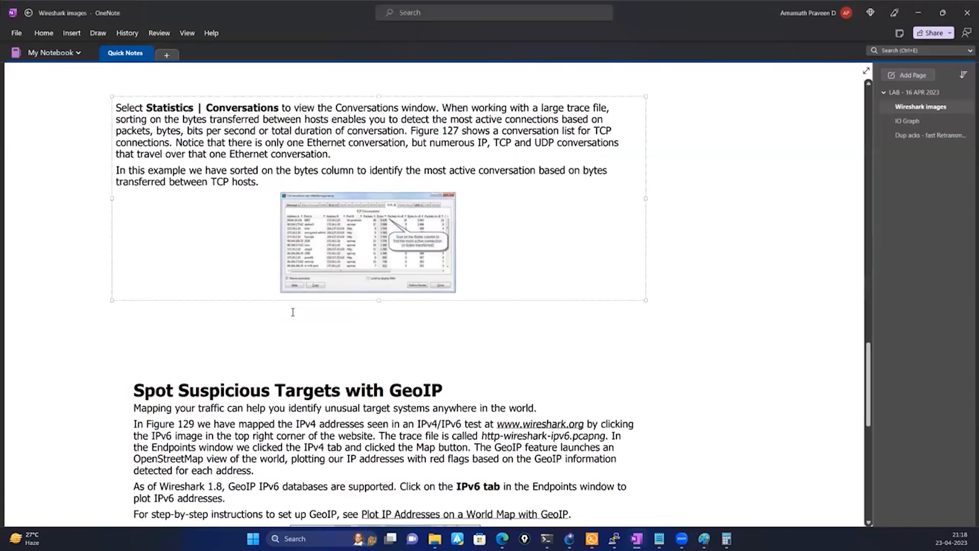
scroll(236, 300, down, 8)
scroll(236, 300, up, 5)
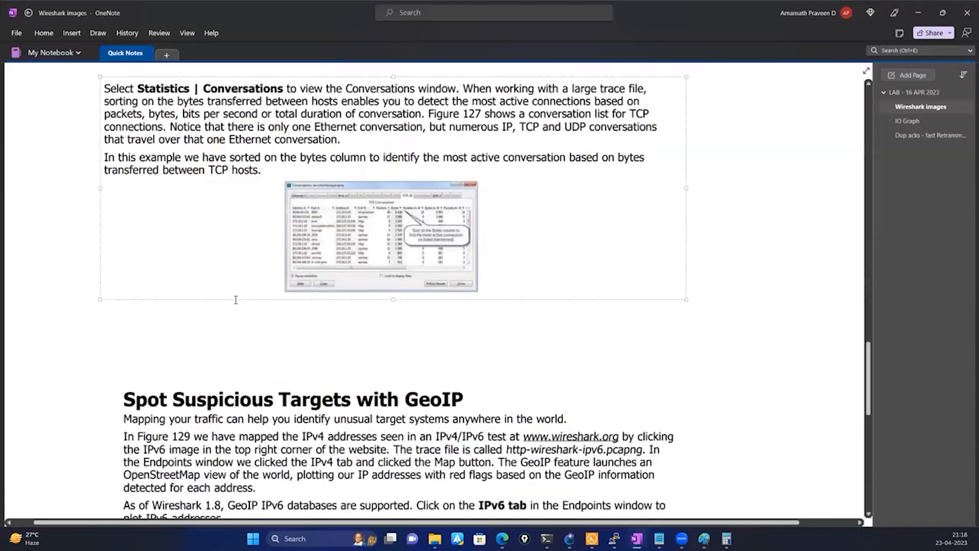
scroll(236, 300, up, 5)
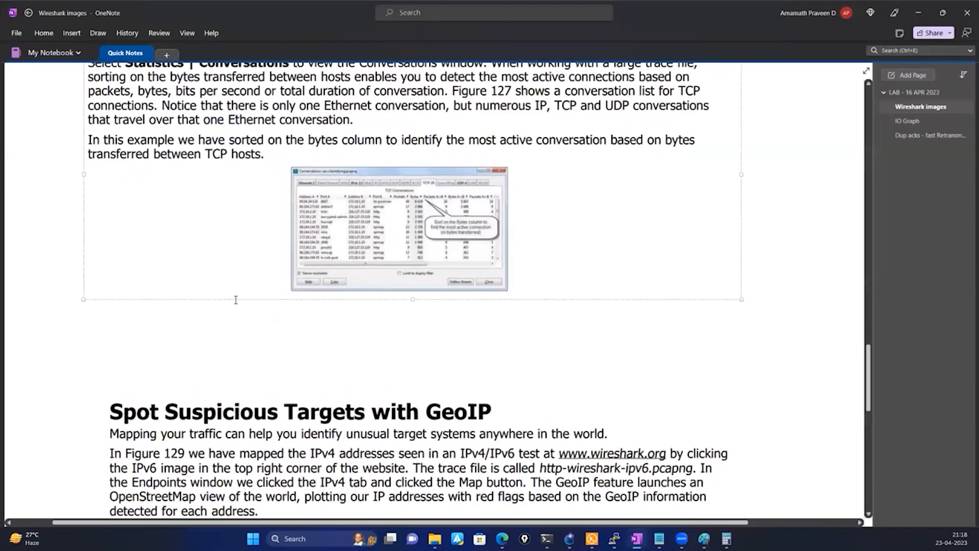
scroll(461, 226, up, 5)
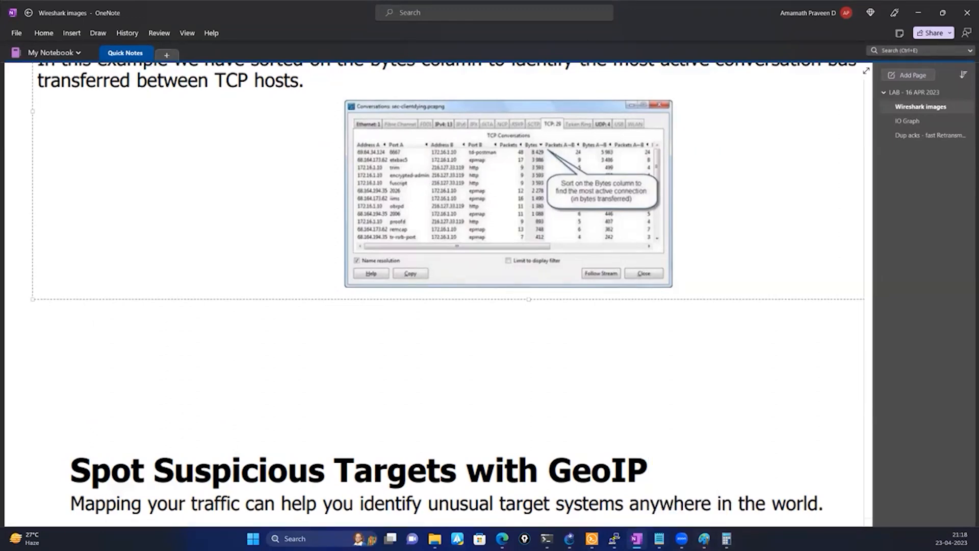
Step: Switch to Wireshark, open the Conversations statistics for the capture, and select the IPv4 conversation
key(alt+Tab)
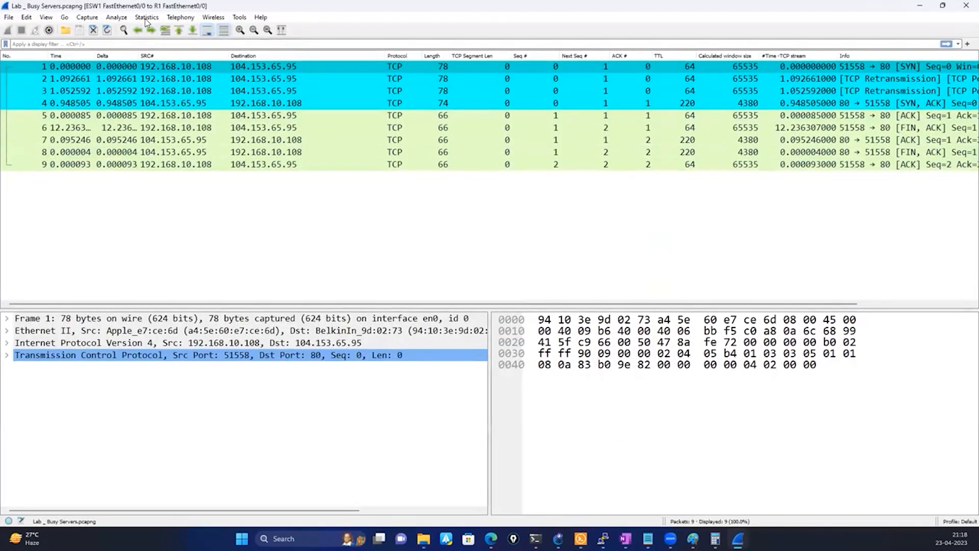
click(146, 18)
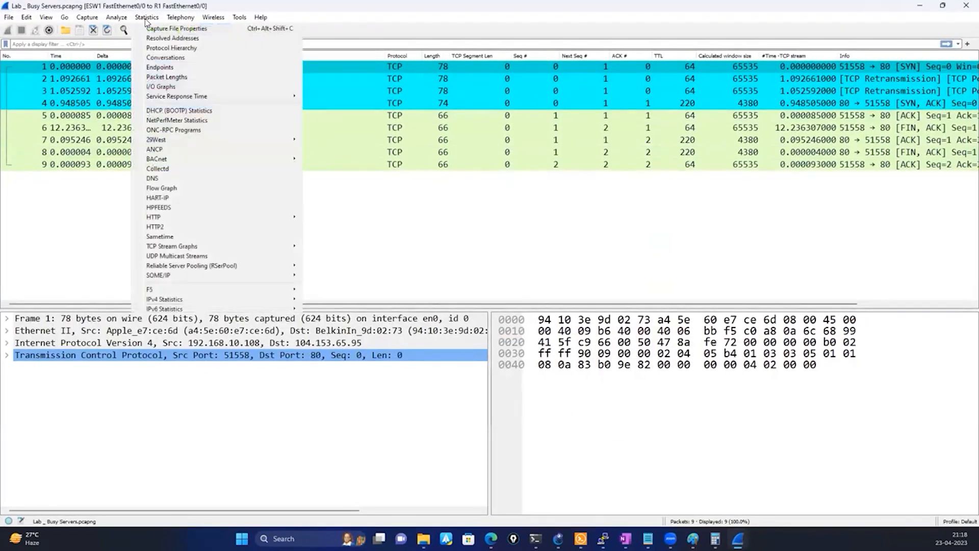
click(181, 61)
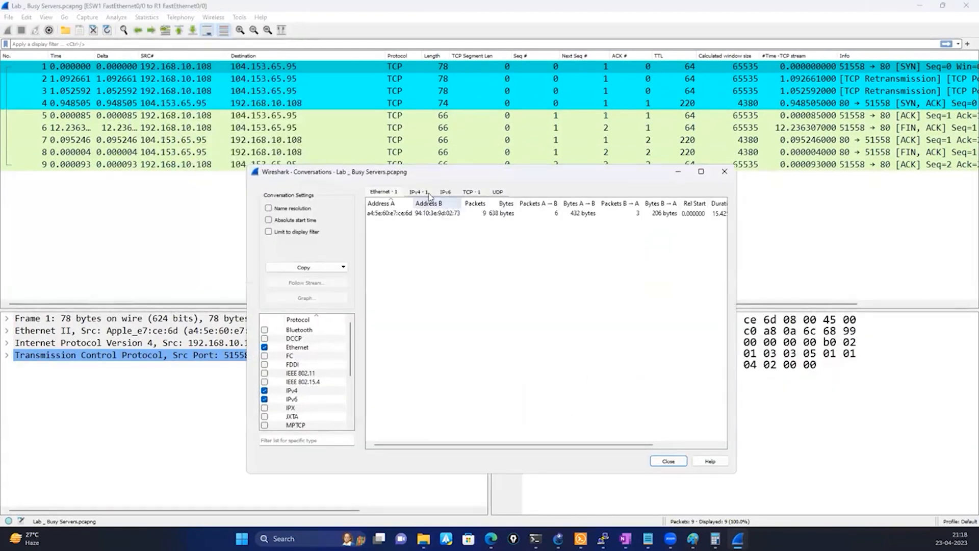
click(421, 192)
click(564, 214)
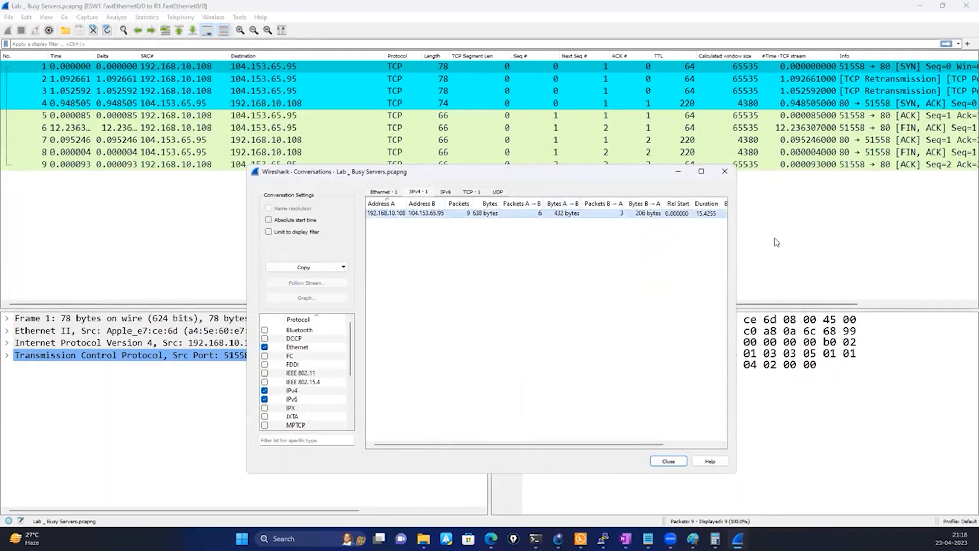
Step: View the IPv4 conversation statistics of the TCP - Fast retransmissions capture alongside its packet list, and close the conversations window
click(724, 171)
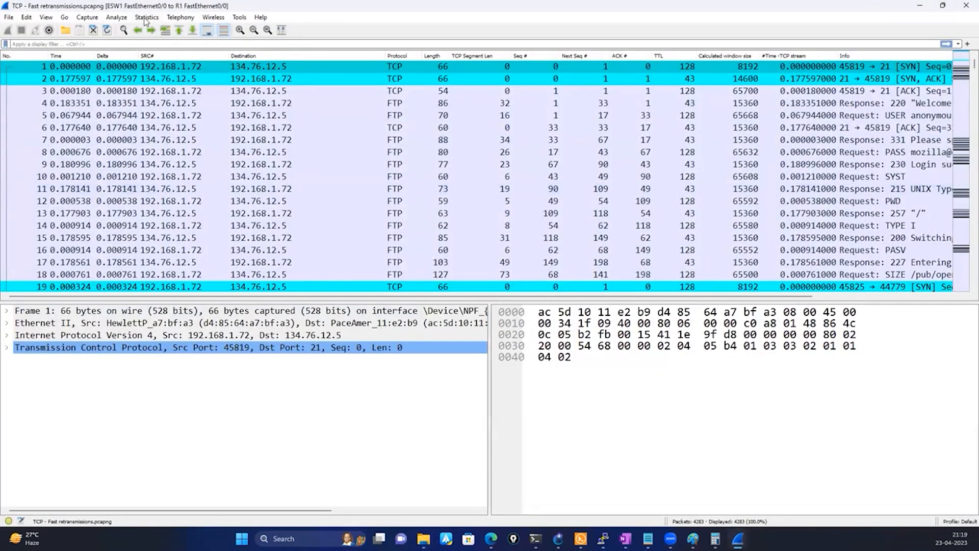
click(144, 19)
click(171, 59)
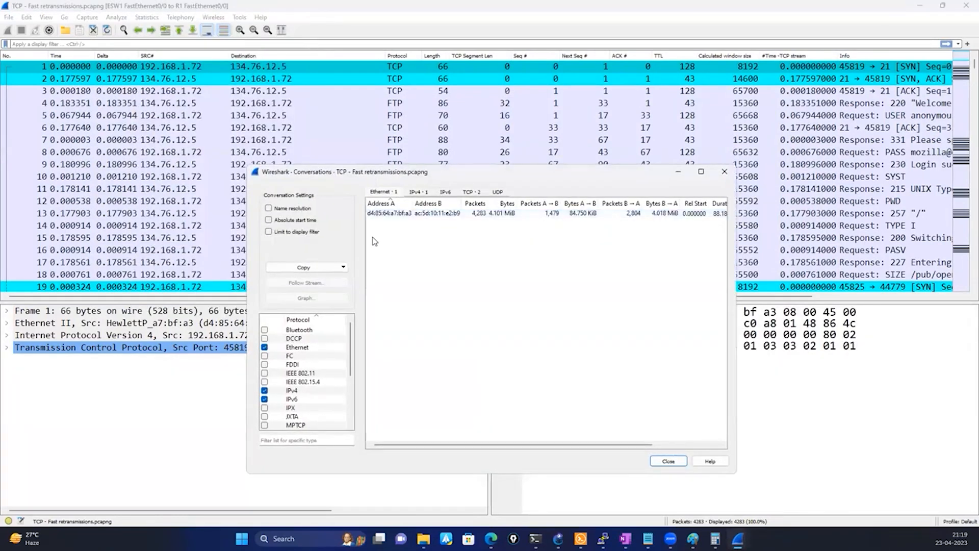
click(419, 193)
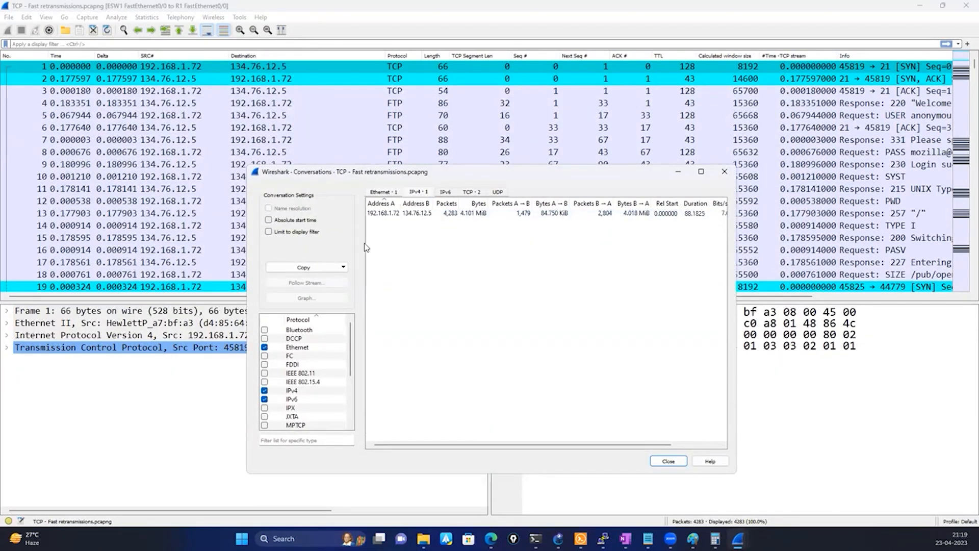
scroll(136, 211, down, 7)
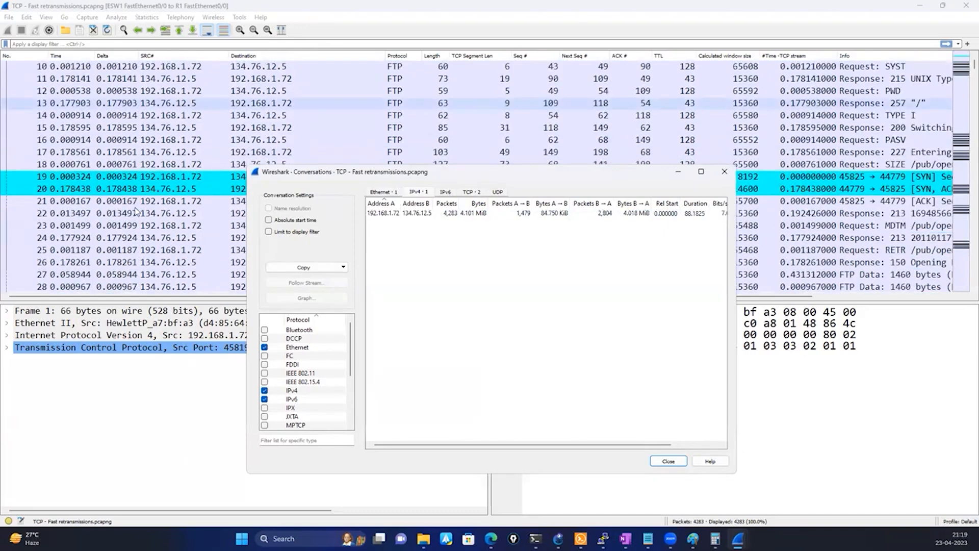
scroll(136, 211, down, 16)
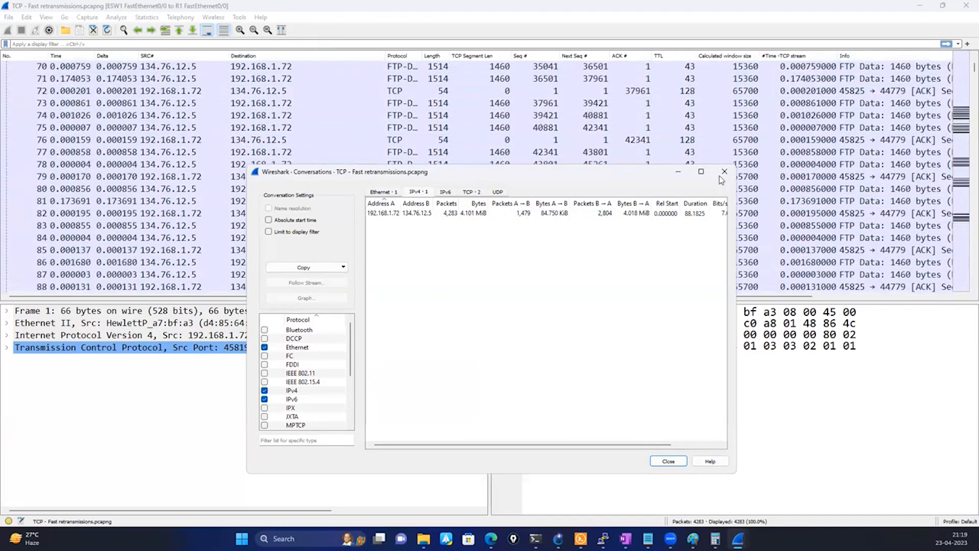
click(724, 171)
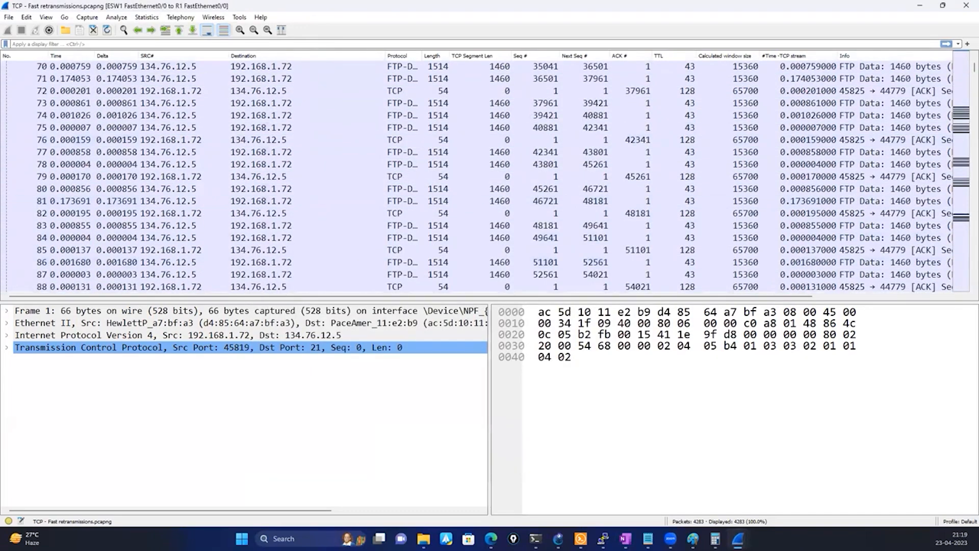
Step: Close the Lab _ Busy Servers and TCP - Fast retransmissions capture windows
key(super+e)
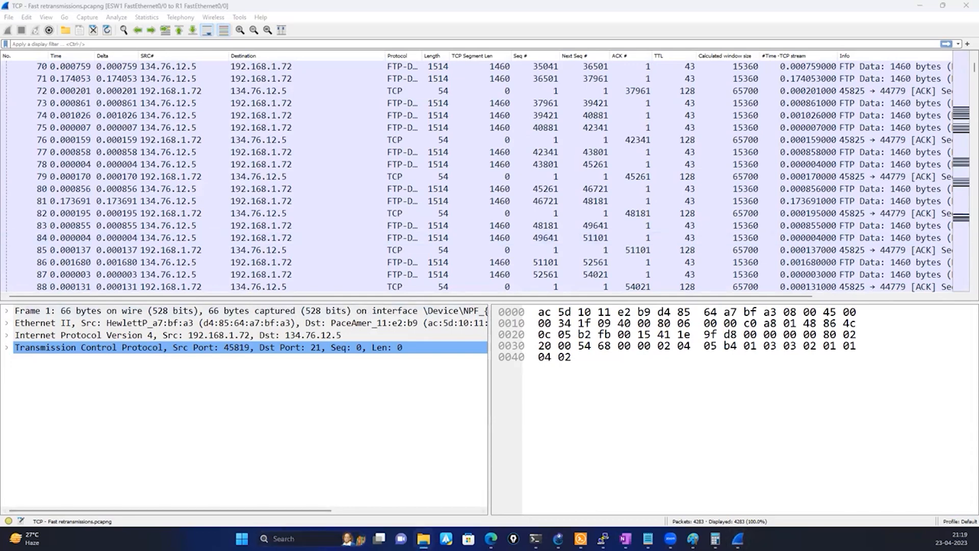
click(306, 538)
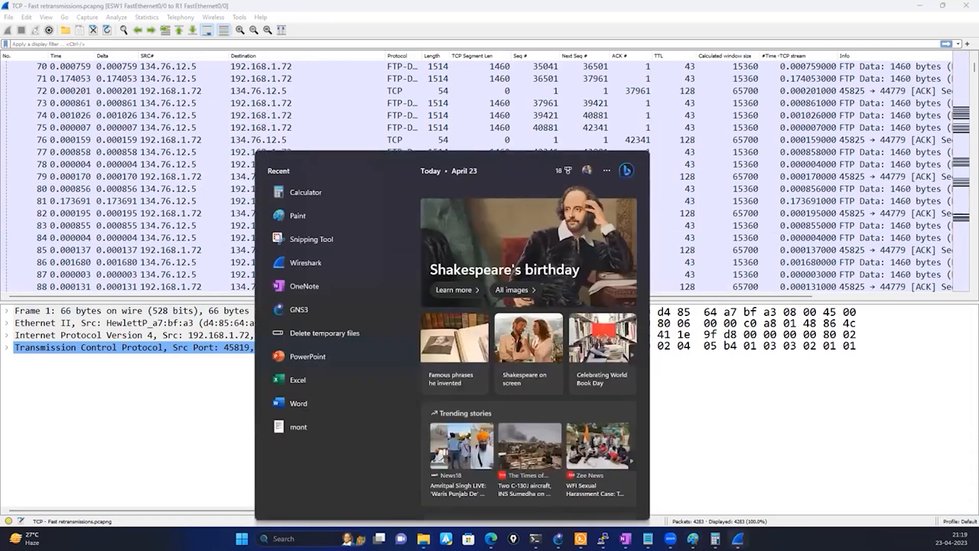
mouse_move(738, 539)
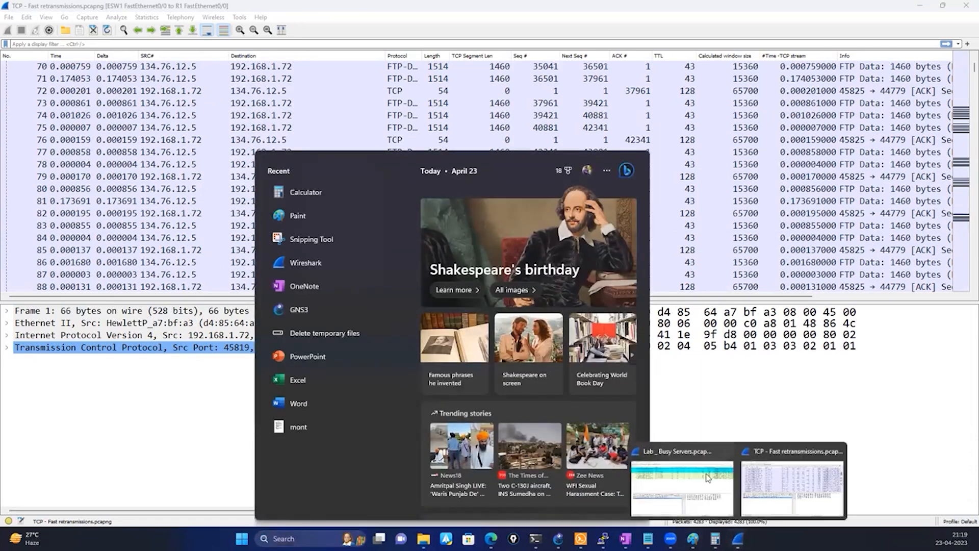
click(728, 452)
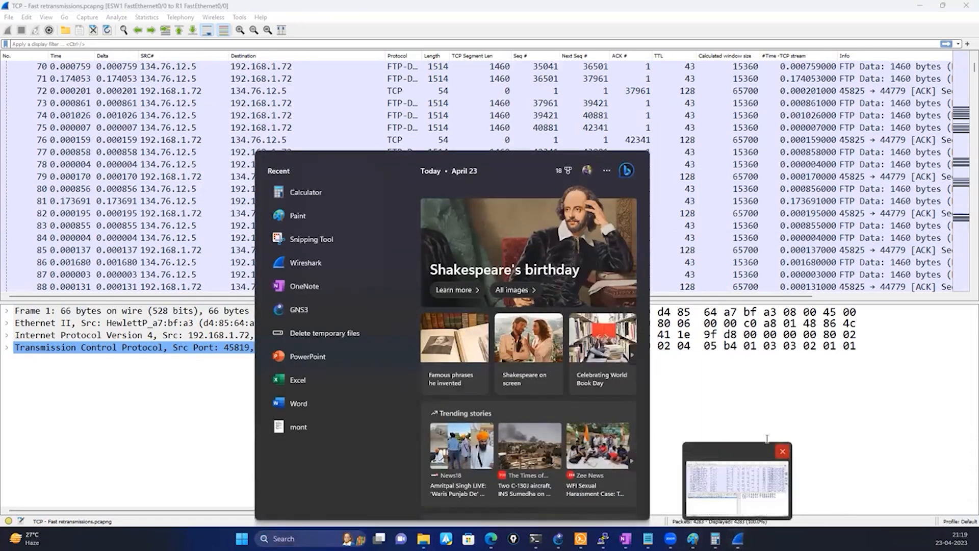
click(783, 451)
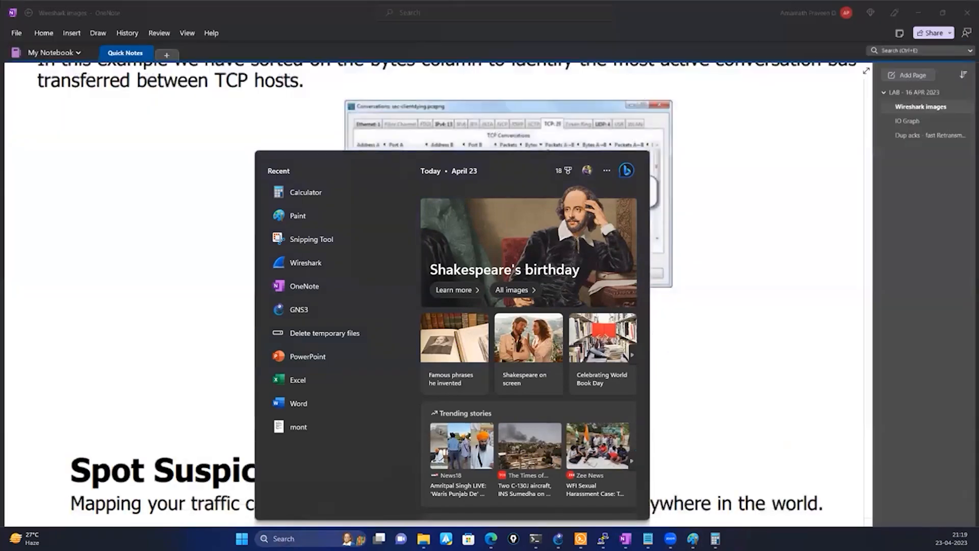
Step: Reopen Wireshark with a live capture on the Wi-Fi interface, and show the capture's IPv4 conversation statistics
click(316, 263)
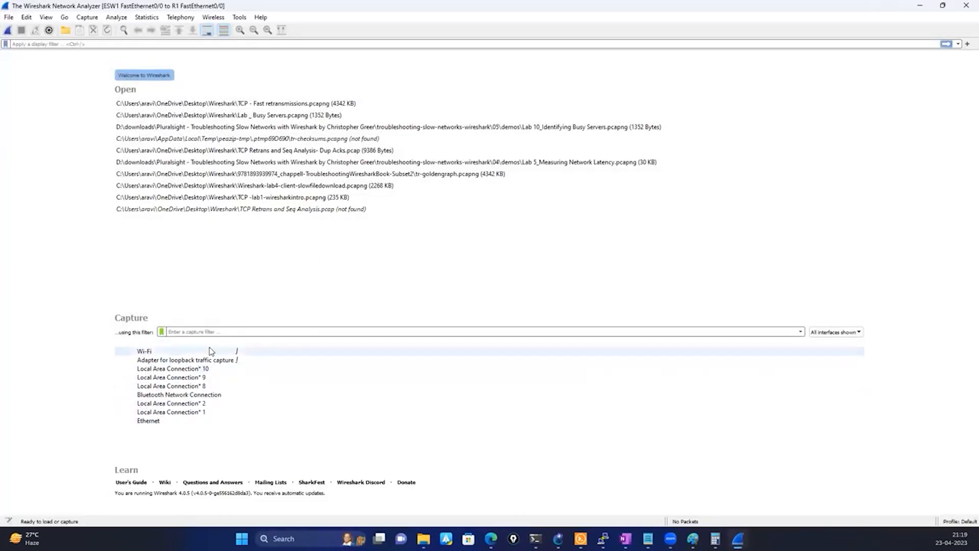
double_click(209, 351)
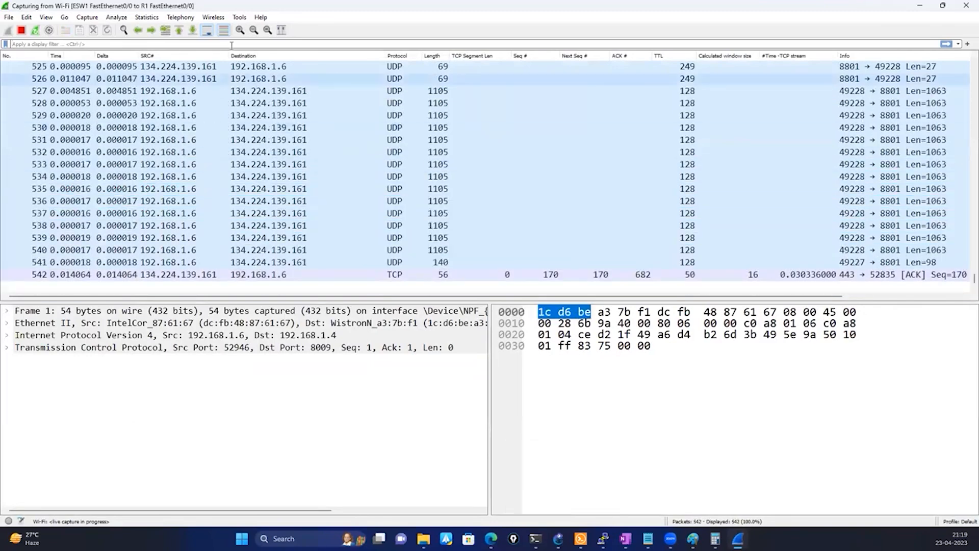
click(143, 18)
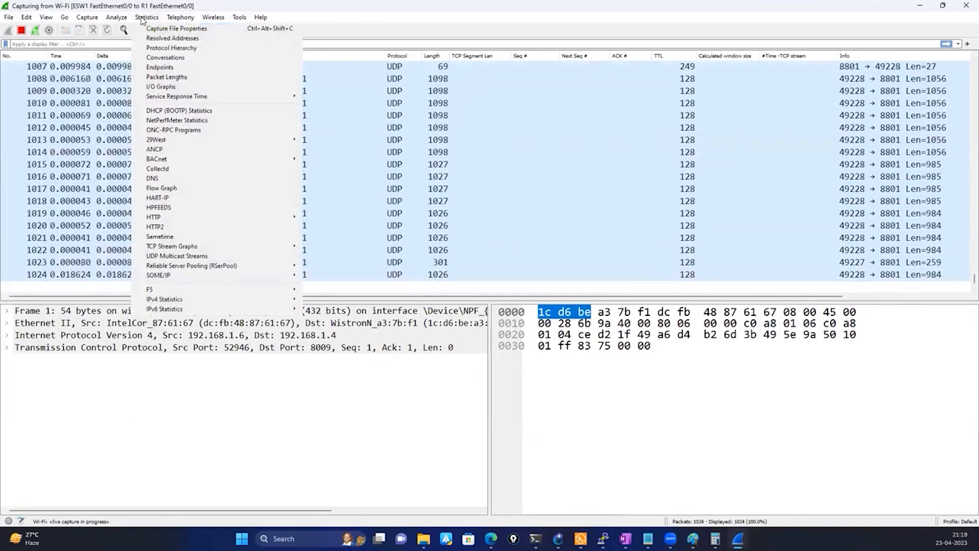
click(169, 62)
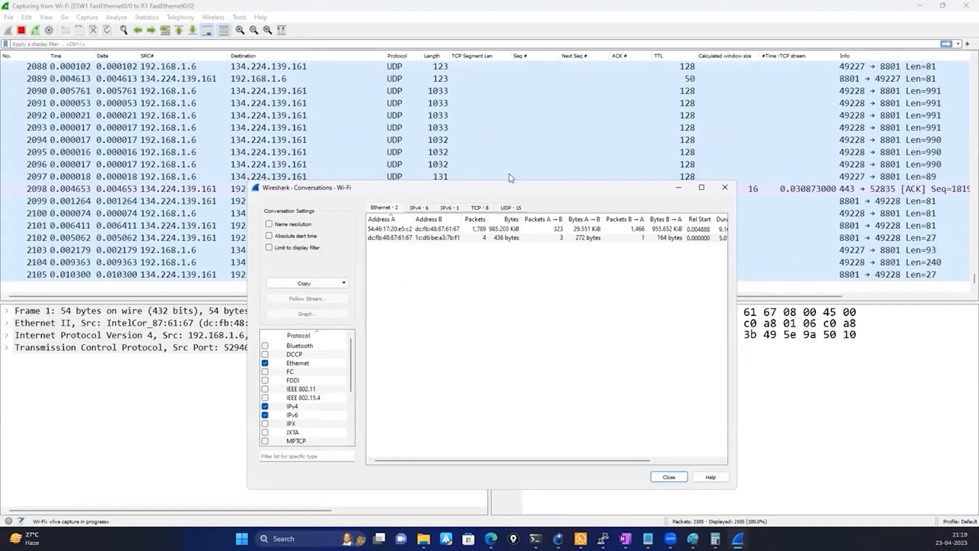
click(420, 210)
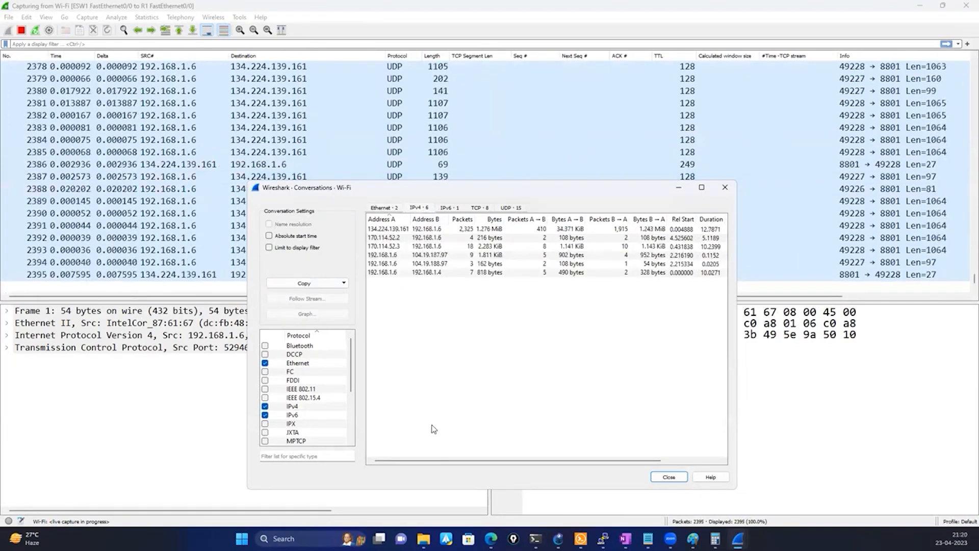
Step: Stop the Wi-Fi capture and sort its IPv4 conversations by Bytes in descending order
click(22, 31)
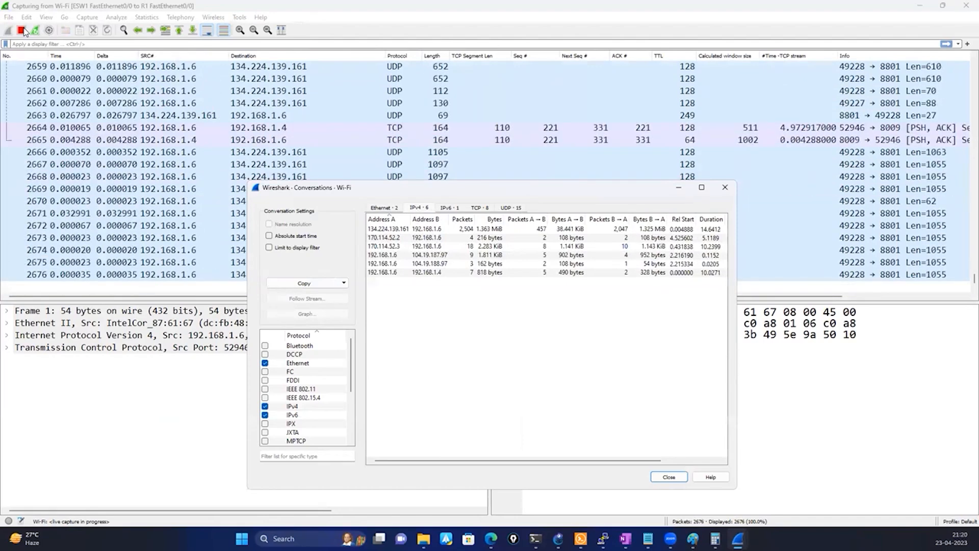
click(669, 477)
mouse_move(738, 538)
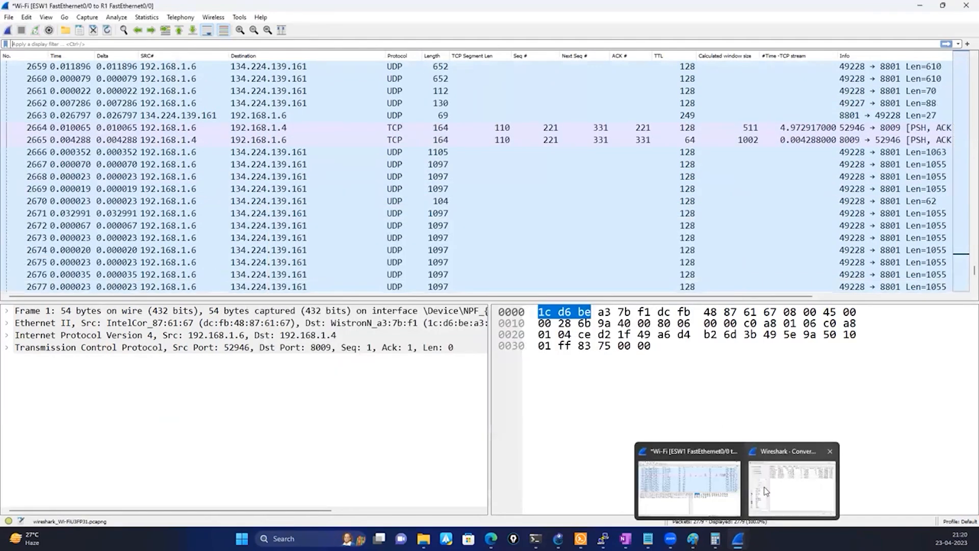
click(703, 403)
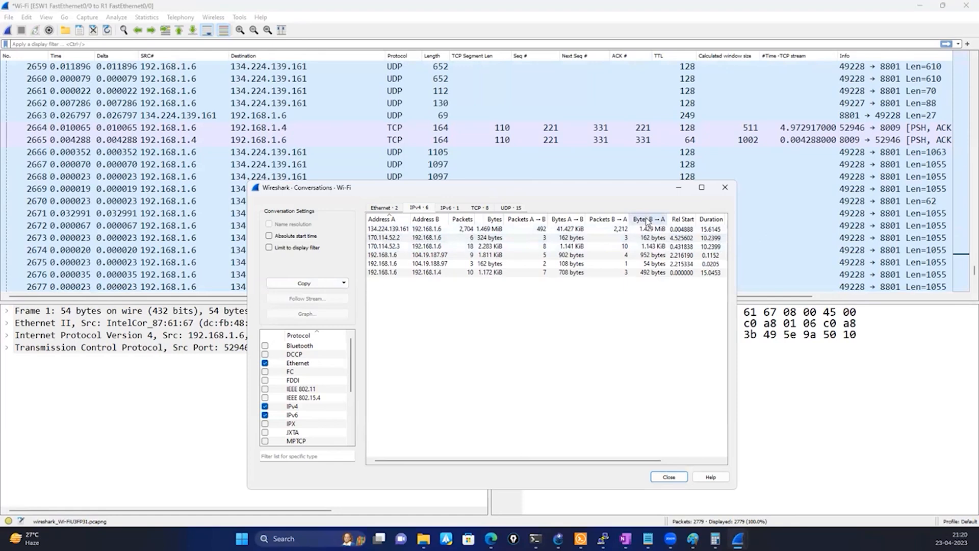
click(492, 221)
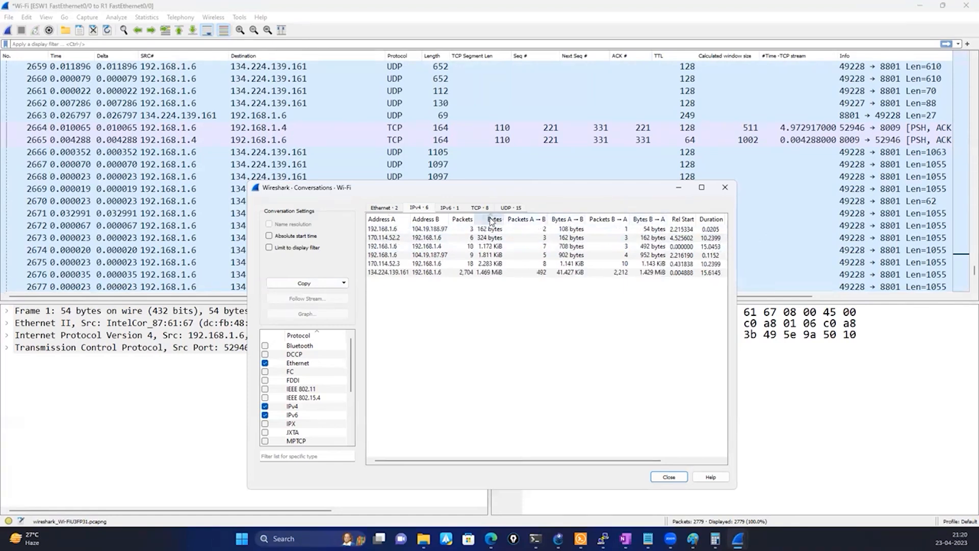
click(492, 221)
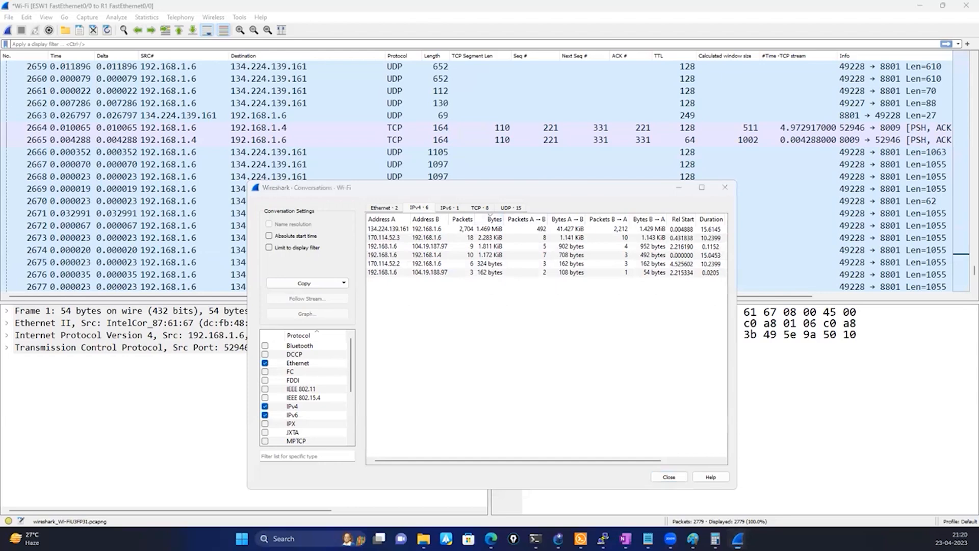
Step: Circle the top two IPv4 conversations, draw a curved arrow down from them, and clear the markings
mouse_move(589, 220)
mouse_down()
mouse_move(360, 232)
mouse_move(544, 246)
mouse_move(596, 241)
mouse_move(592, 223)
mouse_up()
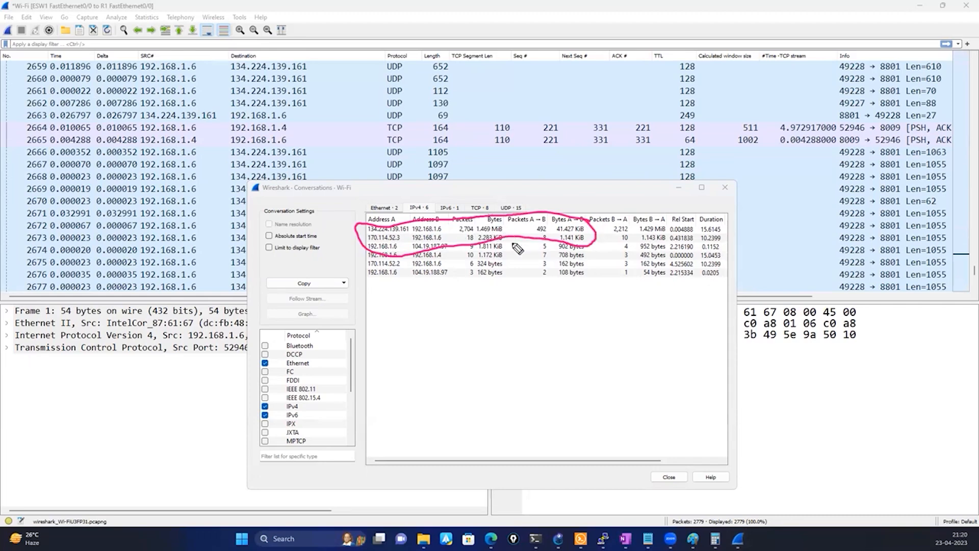
mouse_move(513, 230)
mouse_down()
mouse_move(544, 278)
mouse_move(524, 341)
mouse_up()
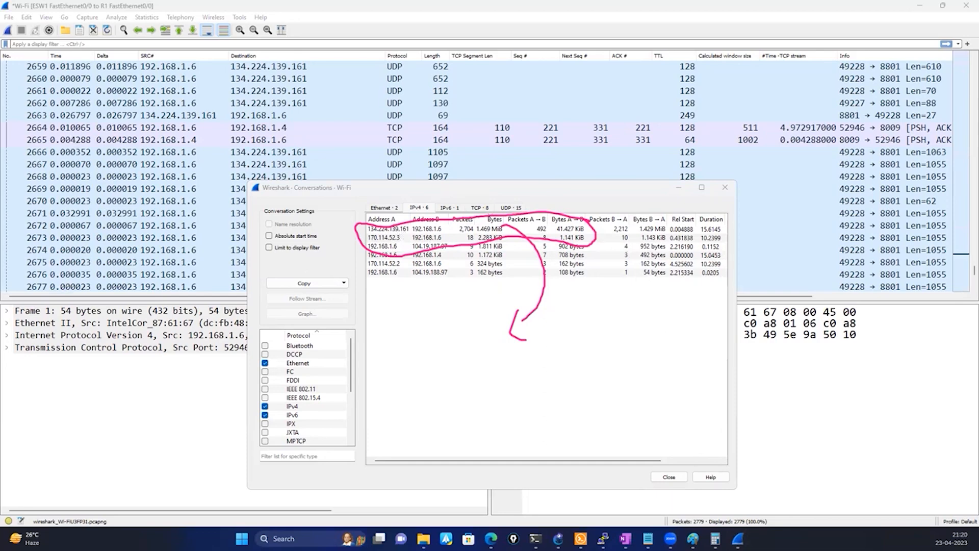
key(Escape)
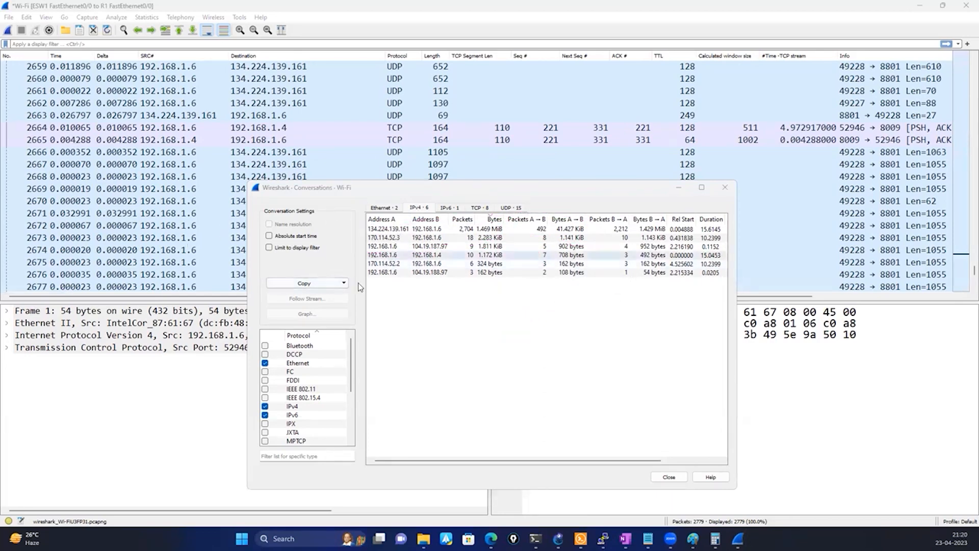
Step: Examine the TCP conversations of the Wi-Fi capture through to the bit-rate columns, and close the conversation statistics
click(482, 209)
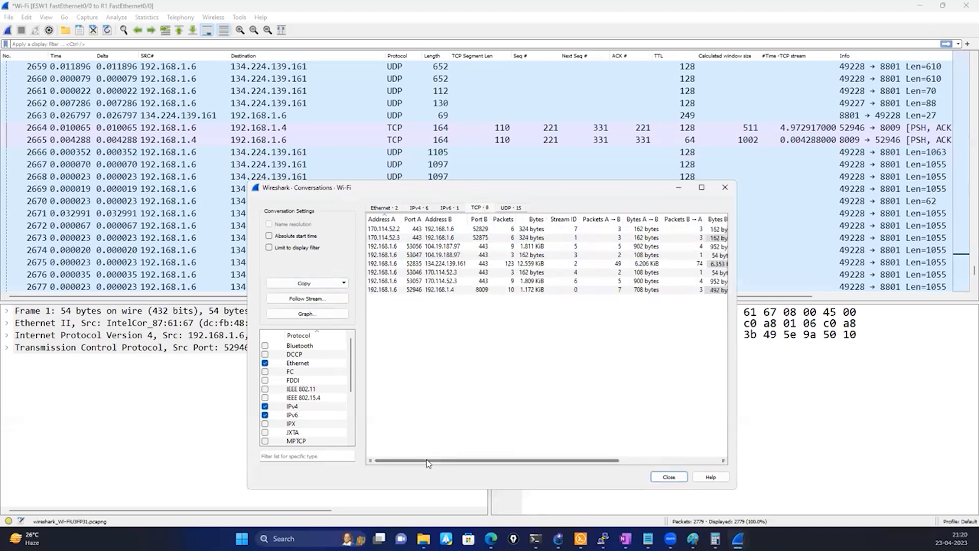
drag(433, 461, 601, 467)
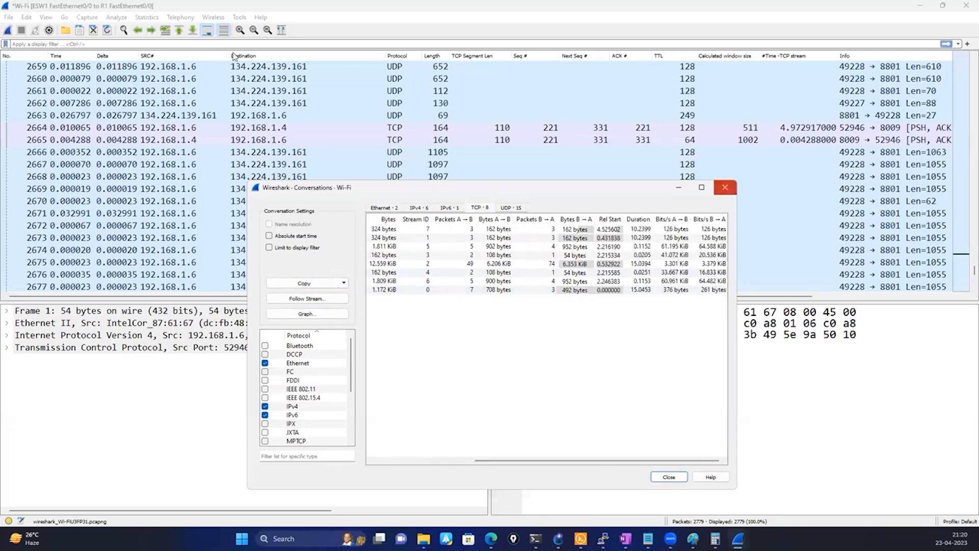
click(725, 188)
Step: Open the Endpoints statistics for the Wi-Fi capture and select the IPv4 endpoint 134.224.139.161
click(145, 18)
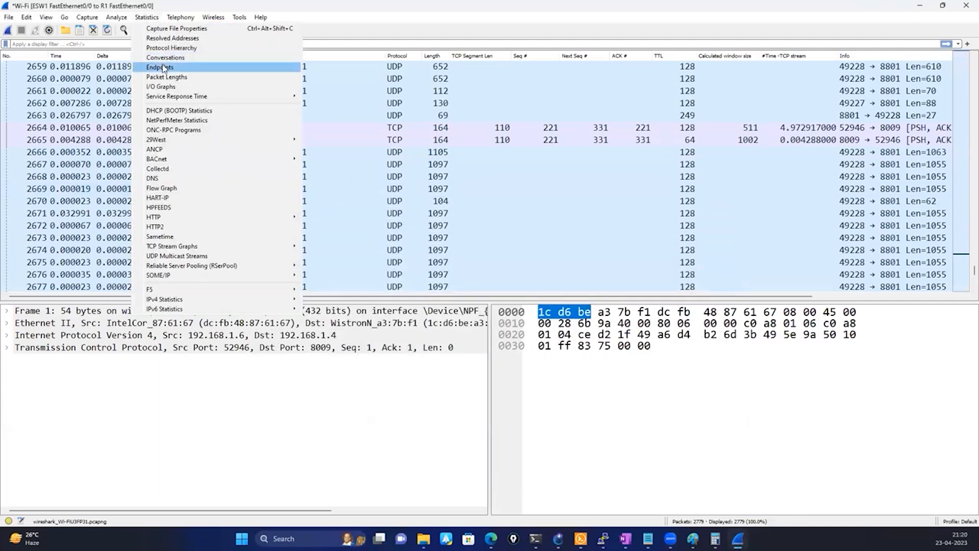
click(156, 68)
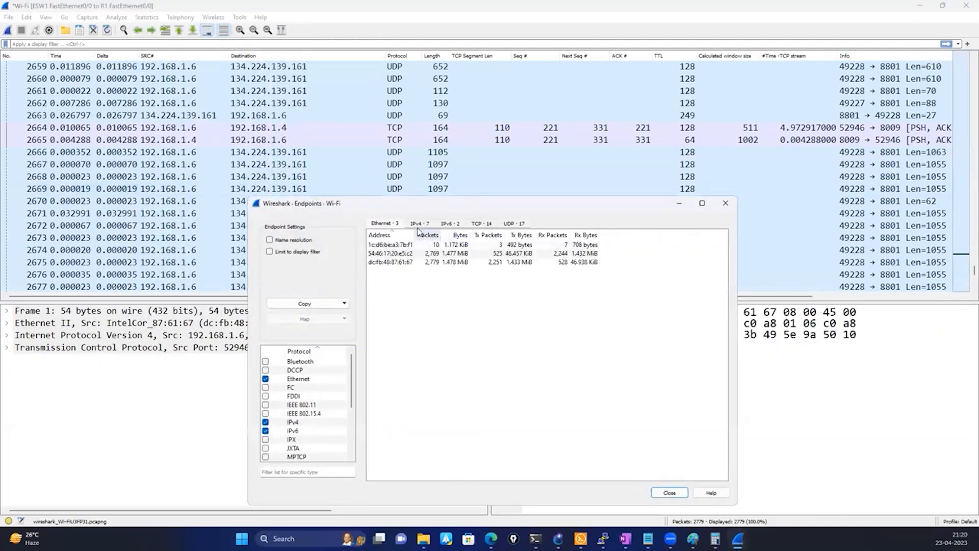
click(418, 224)
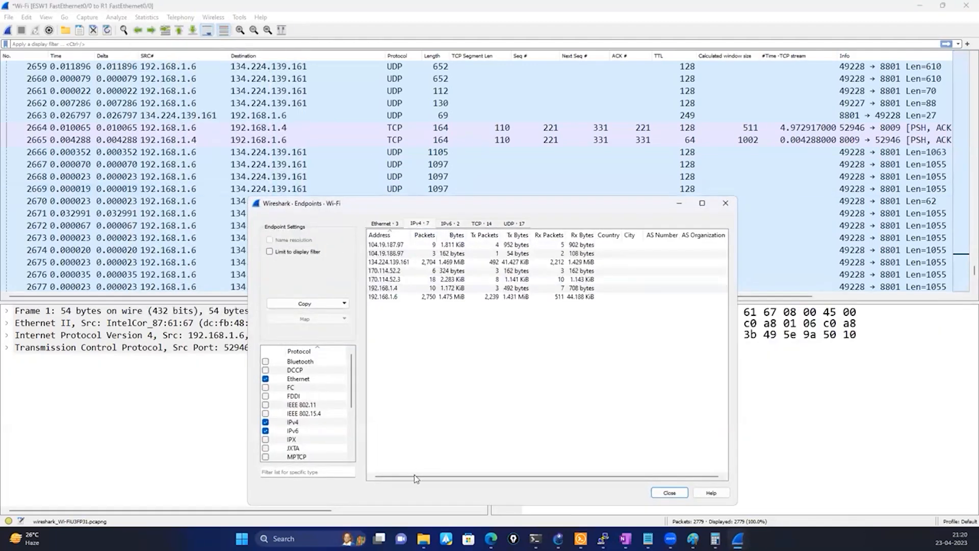
drag(415, 477, 352, 454)
click(406, 262)
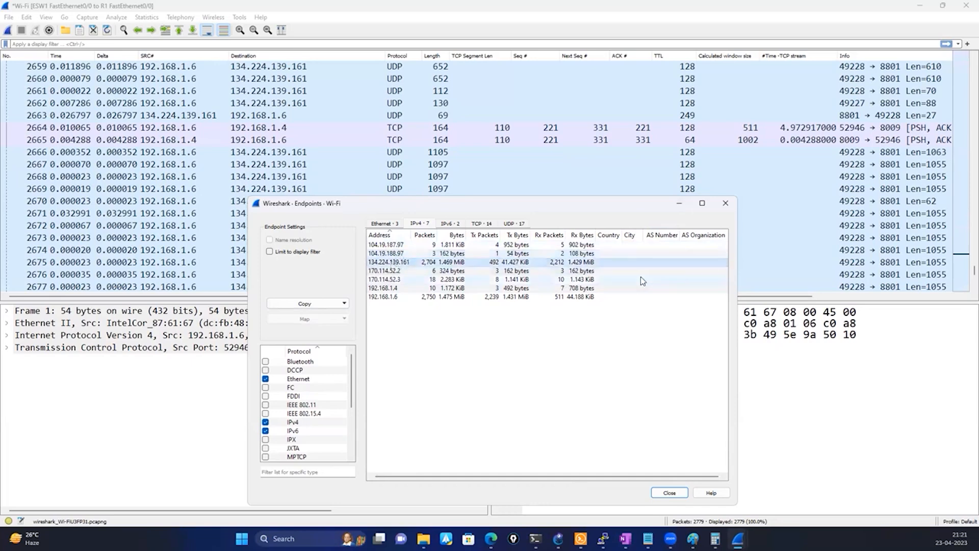
Step: Minimize the Endpoints window and look through the Wi-Fi packet list around the TCP Dup ACK packets
click(679, 206)
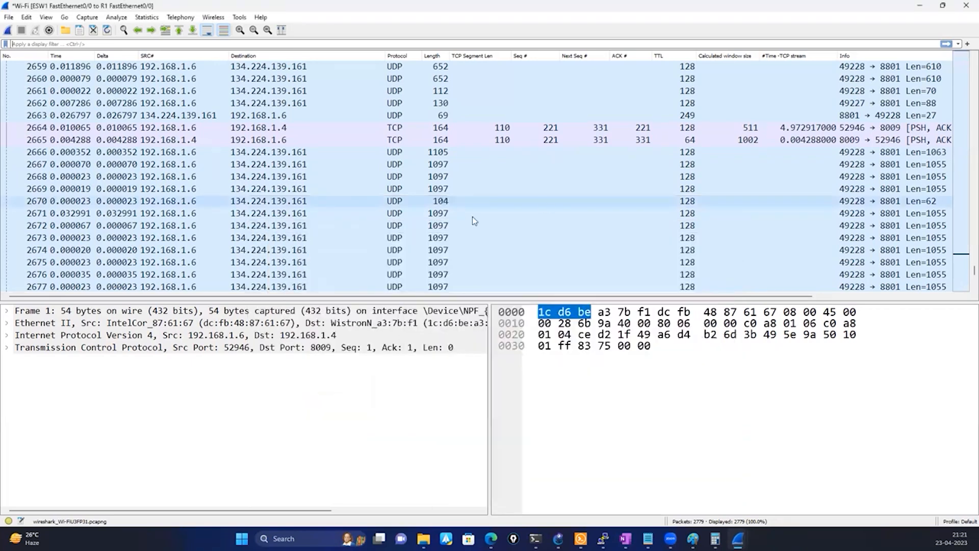
scroll(414, 213, up, 12)
scroll(415, 213, up, 5)
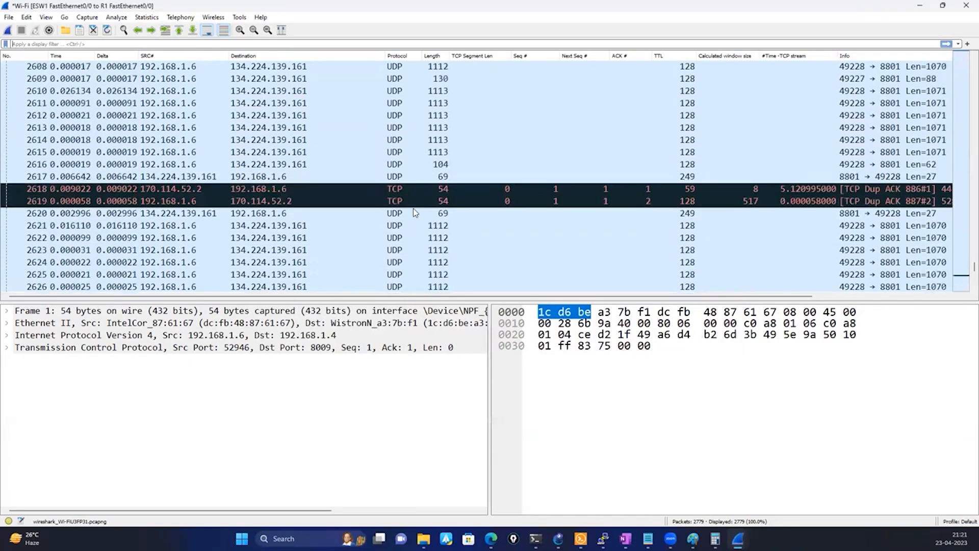
scroll(414, 212, down, 4)
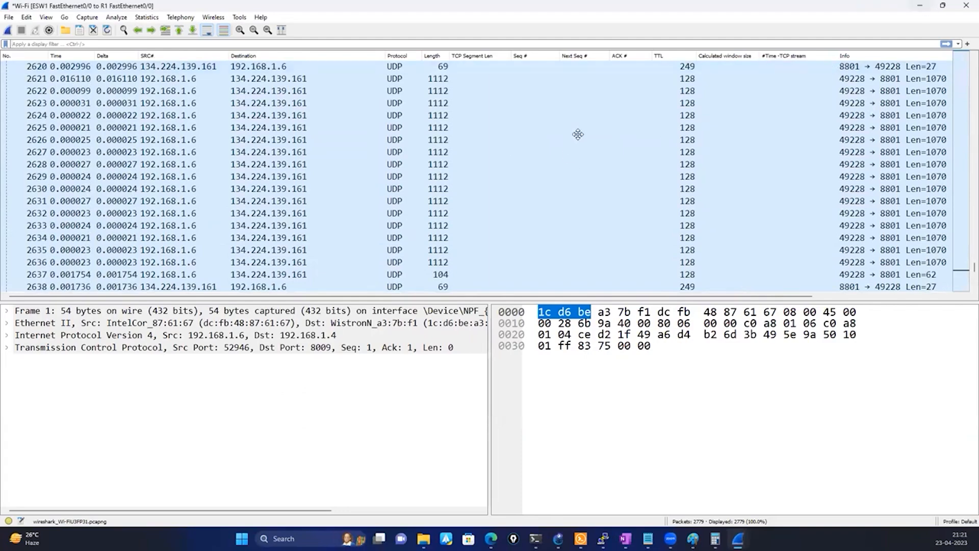
Step: Switch to OneNote and read the Spot Suspicious Targets with GeoIP section down to the Figure 129 world map
key(alt+Tab)
scroll(398, 310, down, 2)
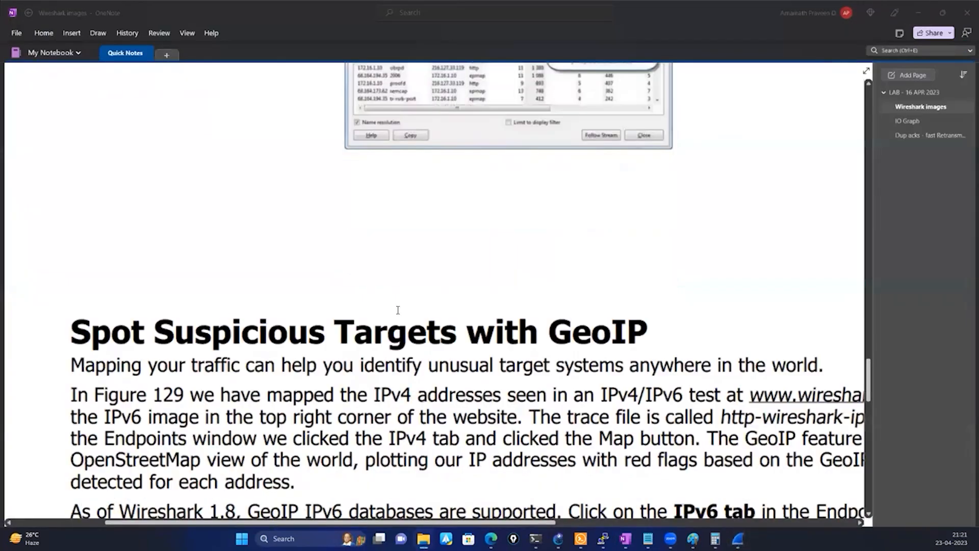
scroll(398, 310, down, 6)
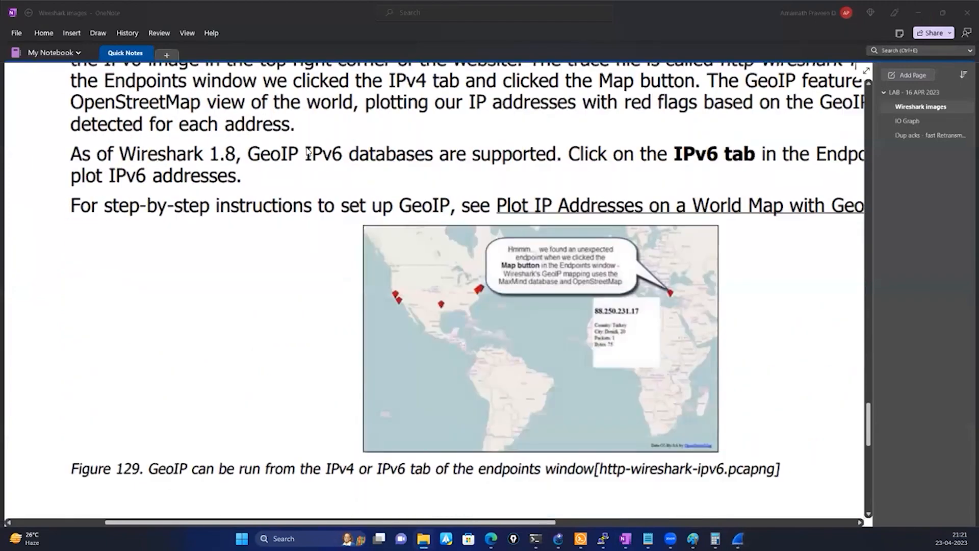
Step: Examine the Figure 129 GeoIP map and the vlan-general.pcapng image down to its VLAN tag callouts
scroll(308, 153, up, 4)
scroll(593, 325, down, 3)
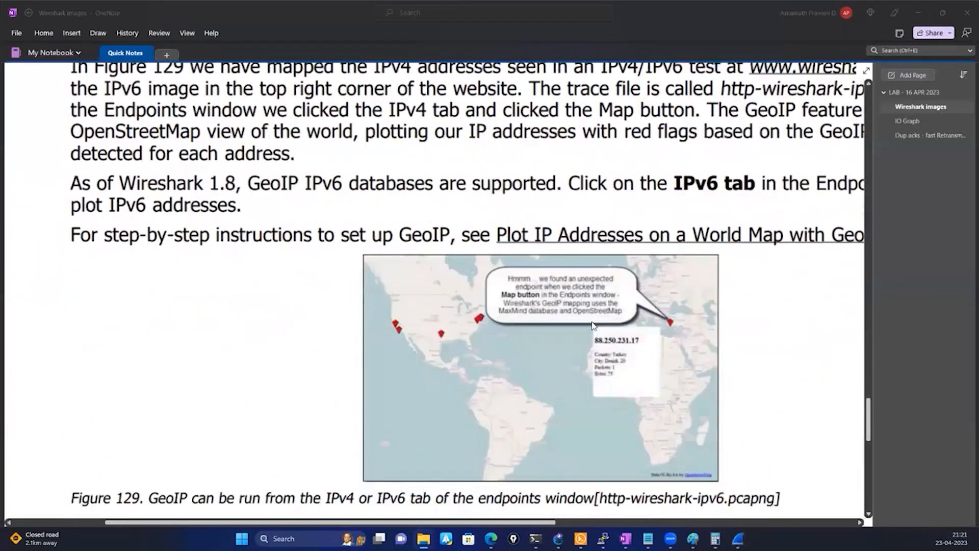
scroll(593, 325, down, 1)
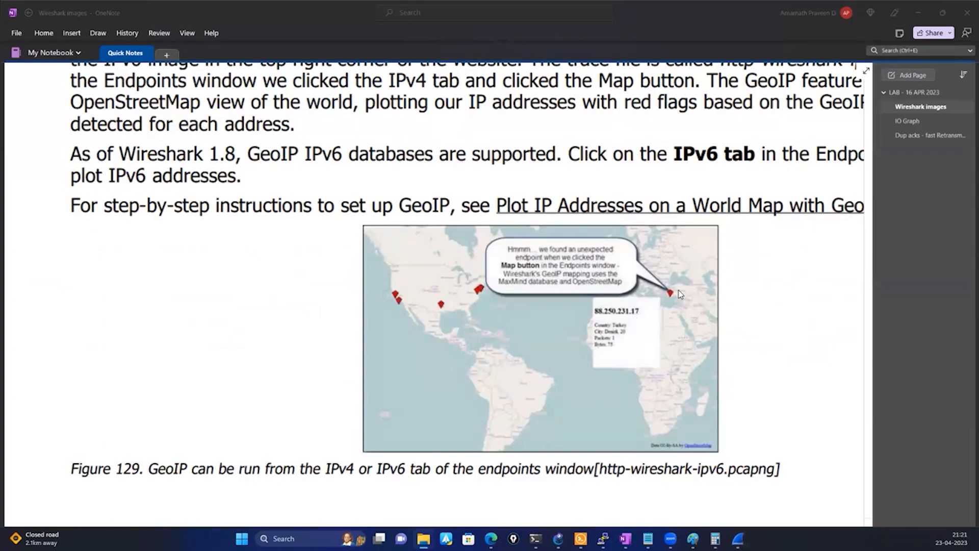
scroll(679, 290, down, 10)
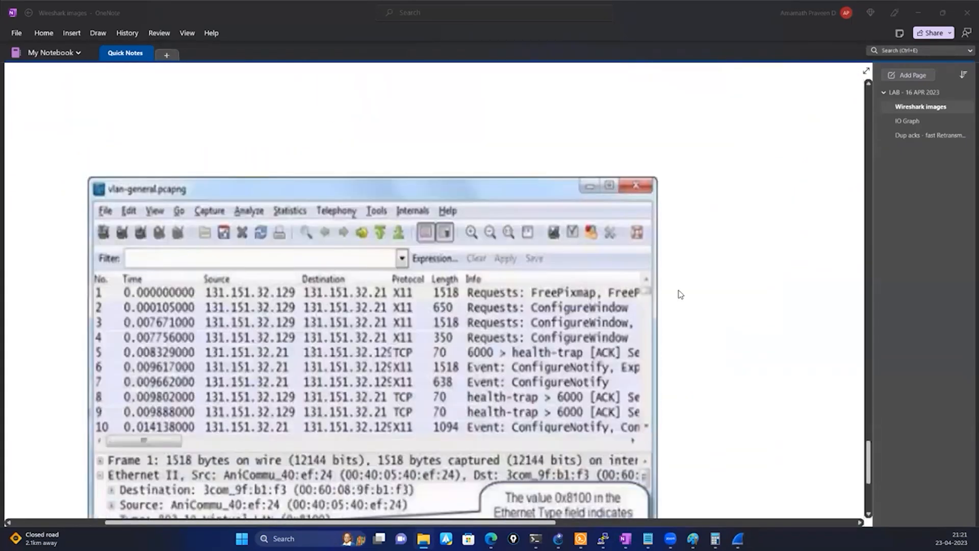
scroll(680, 295, down, 5)
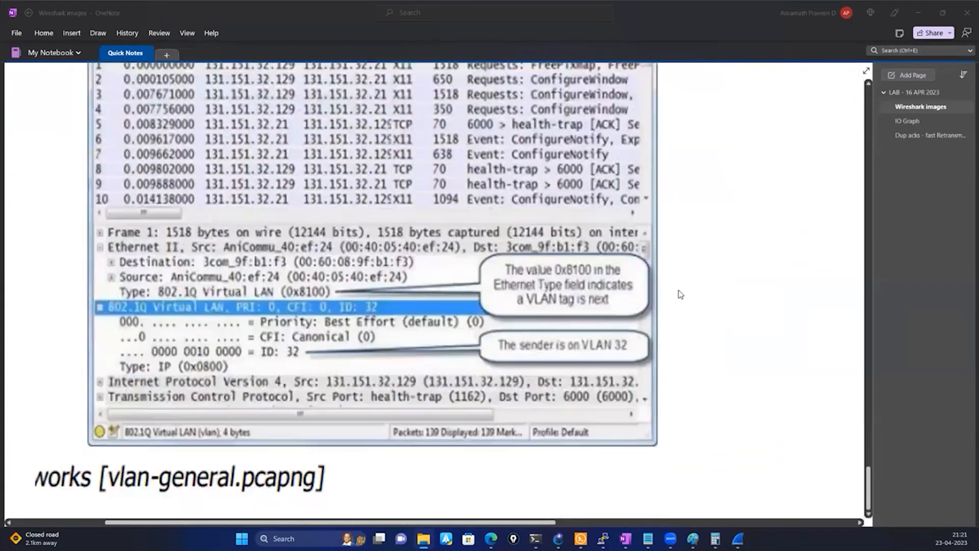
scroll(680, 294, up, 5)
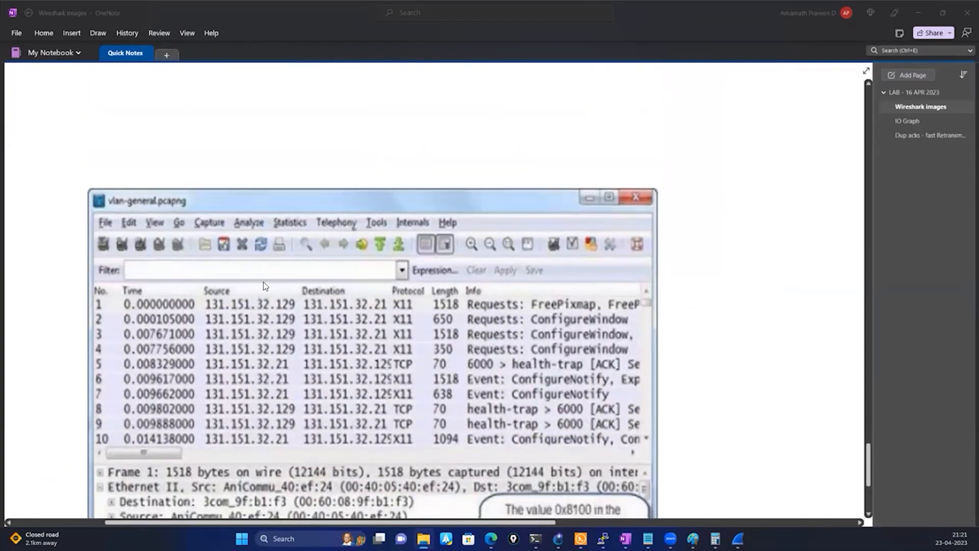
scroll(264, 285, down, 4)
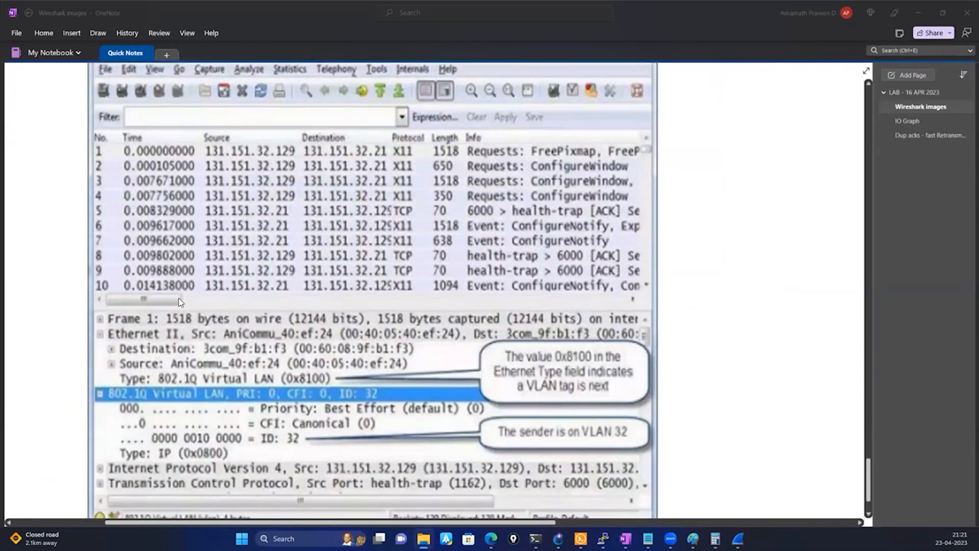
scroll(178, 300, down, 2)
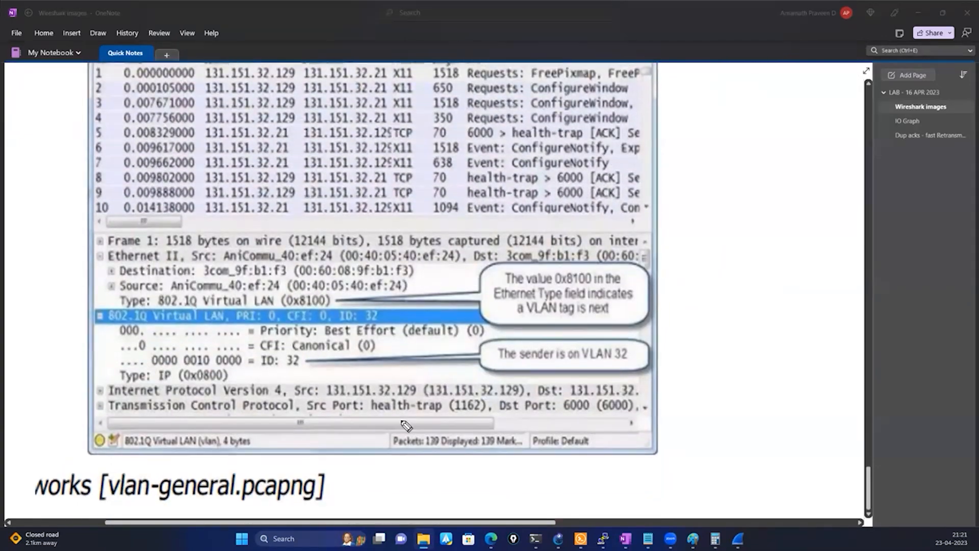
Step: Circle the 802.1Q type value 0x8100 and the VLAN ID 32 line in the vlan-general.pcapng image, and clear the marks
scroll(406, 425, up, 2)
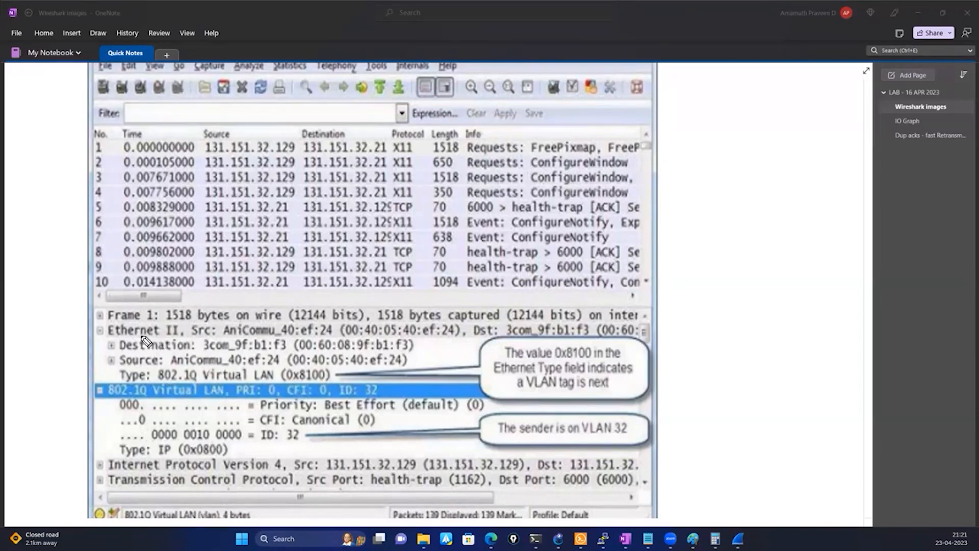
mouse_move(345, 369)
mouse_down()
mouse_move(236, 363)
mouse_move(365, 366)
mouse_up()
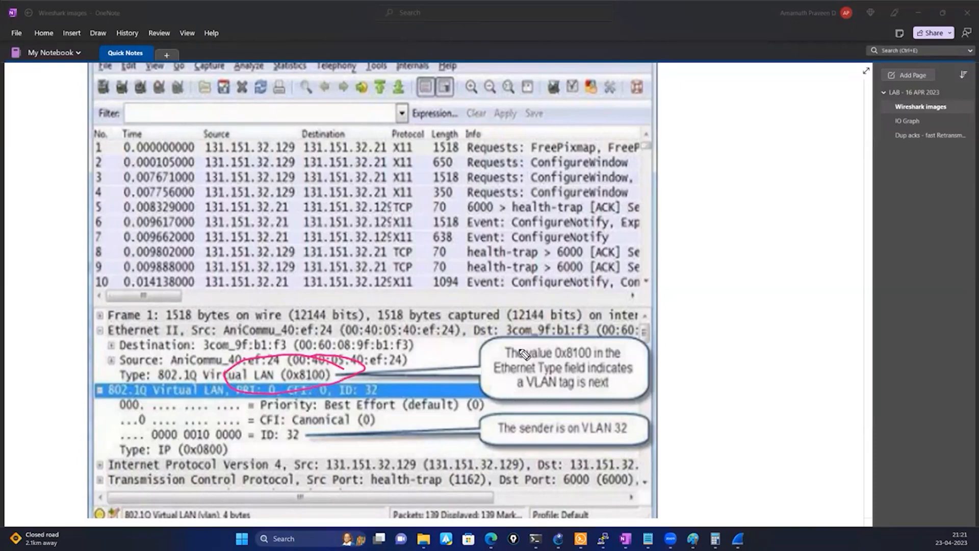
mouse_move(301, 428)
mouse_down()
mouse_move(239, 410)
mouse_move(134, 431)
mouse_move(324, 426)
mouse_move(262, 419)
mouse_up()
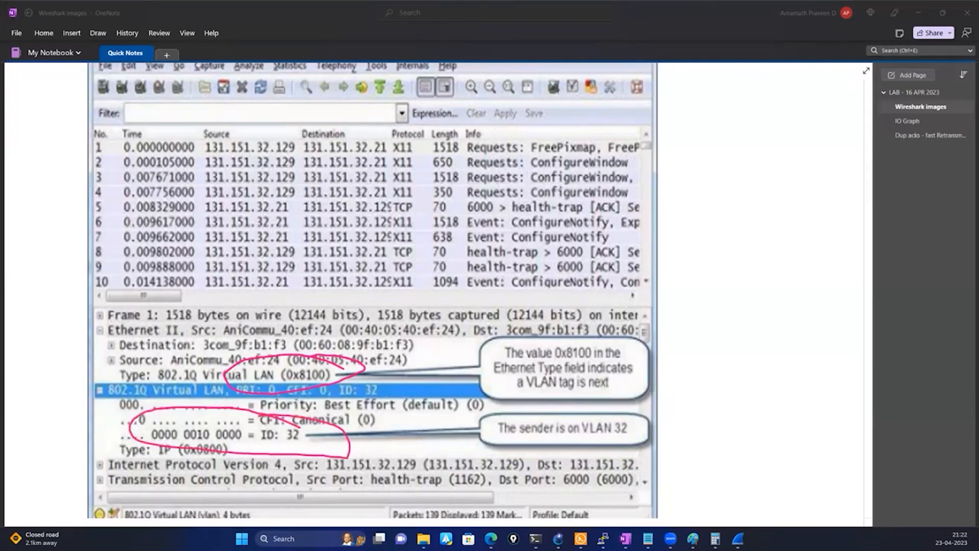
key(Escape)
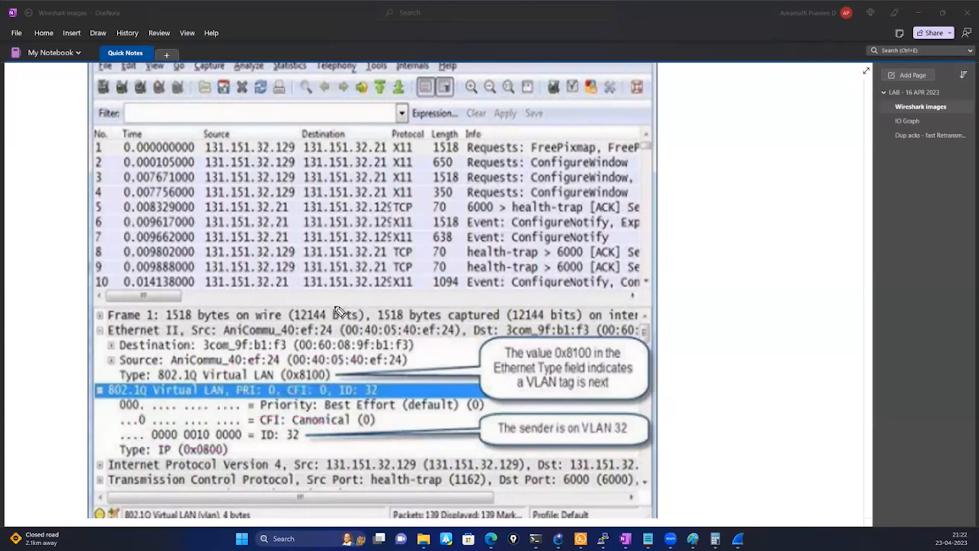
Step: Look over the VLAN image once more and return to the Spot Suspicious Targets with GeoIP heading
scroll(172, 328, down, 6)
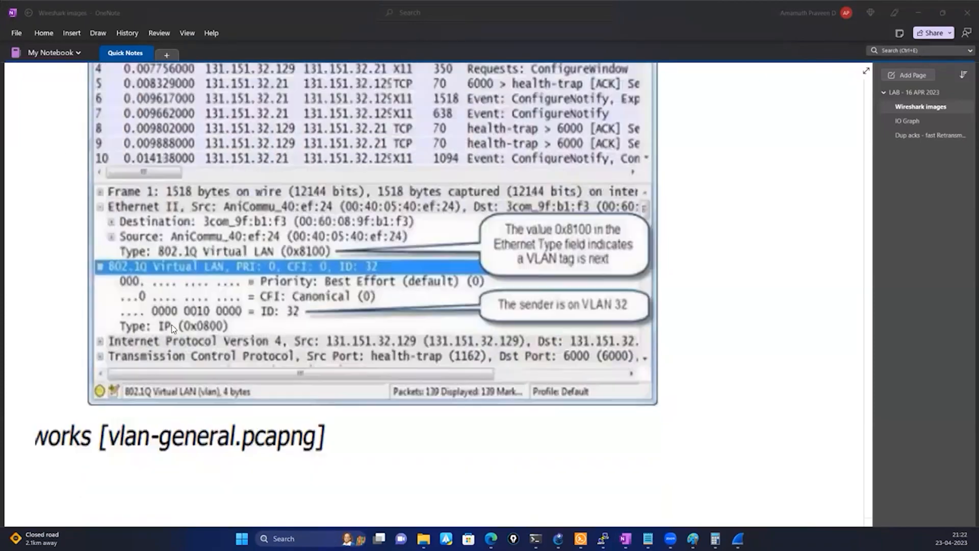
scroll(171, 328, up, 2)
scroll(171, 328, up, 6)
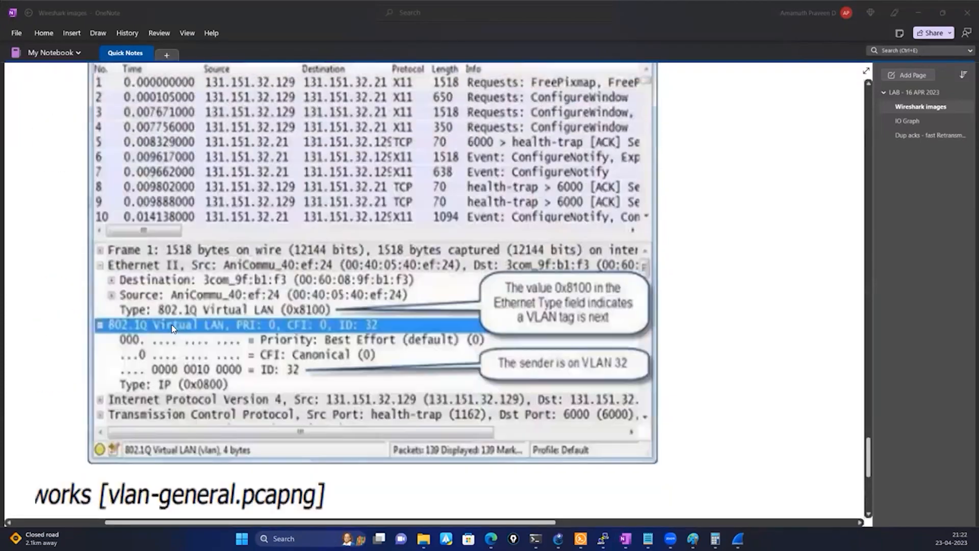
scroll(438, 291, up, 14)
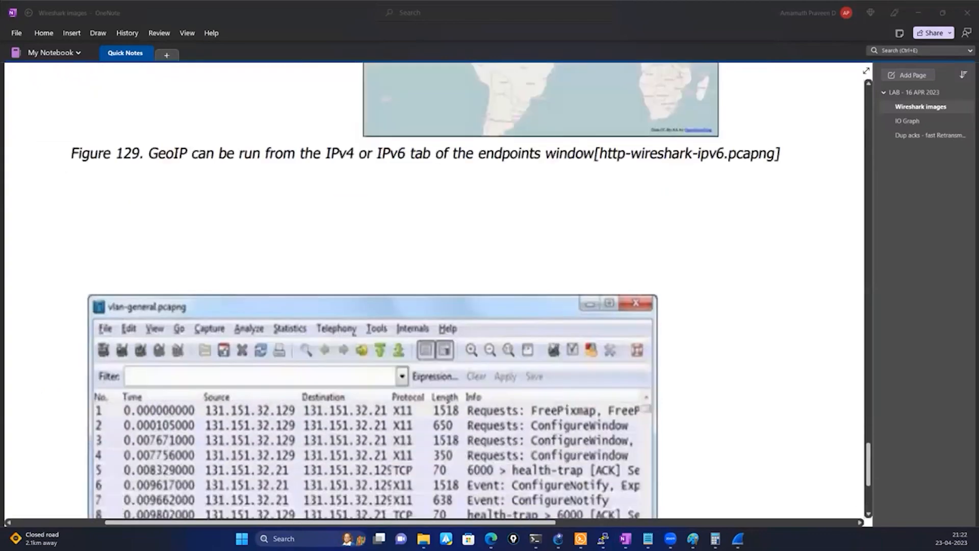
scroll(300, 222, up, 10)
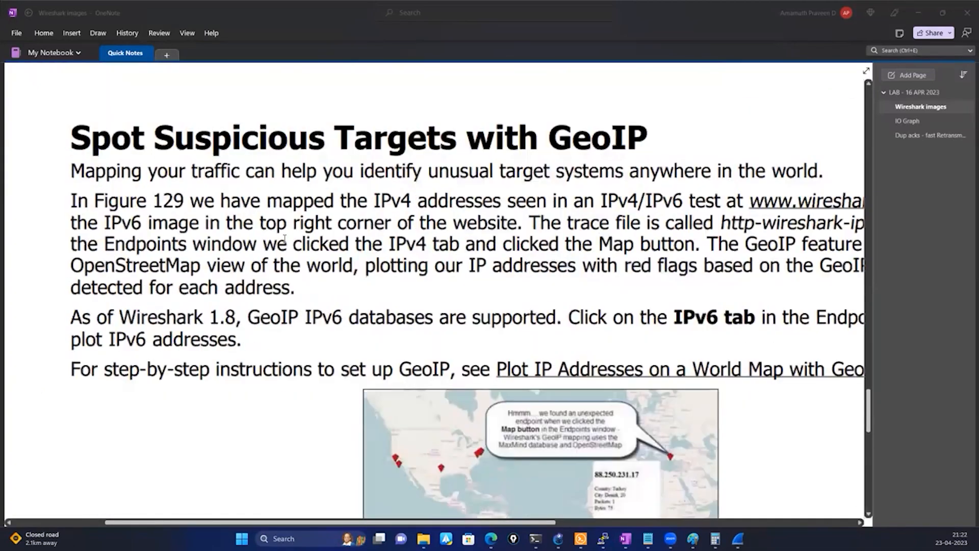
scroll(301, 223, up, 3)
Step: Switch to the Notepad topics list, highlight the "DUP acks and fast Retransmissions" line, and clear the selection
key(alt+Tab)
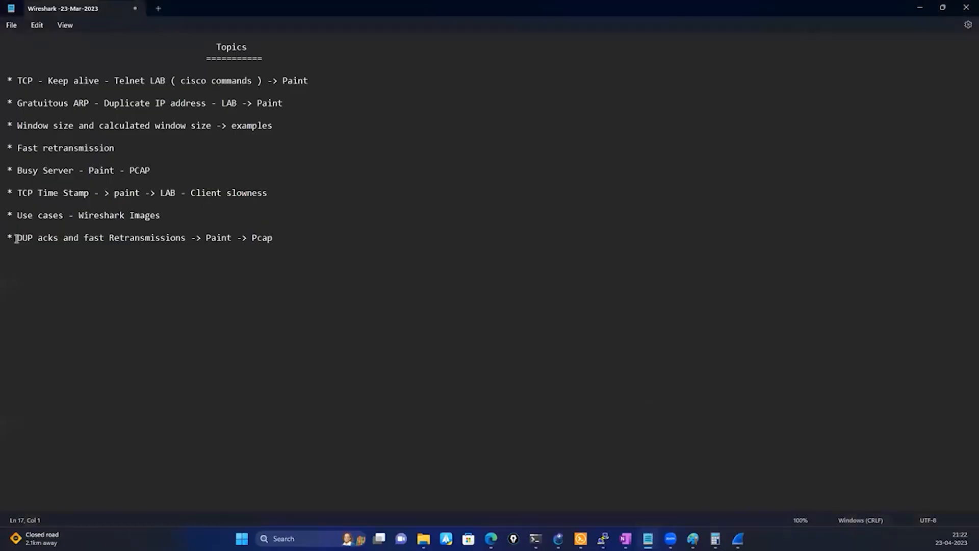
drag(14, 239, 250, 245)
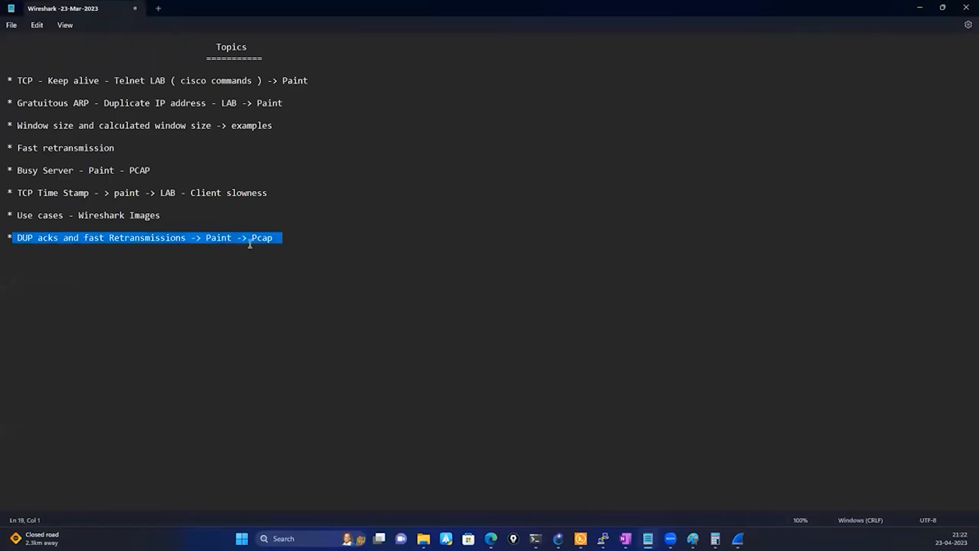
click(354, 178)
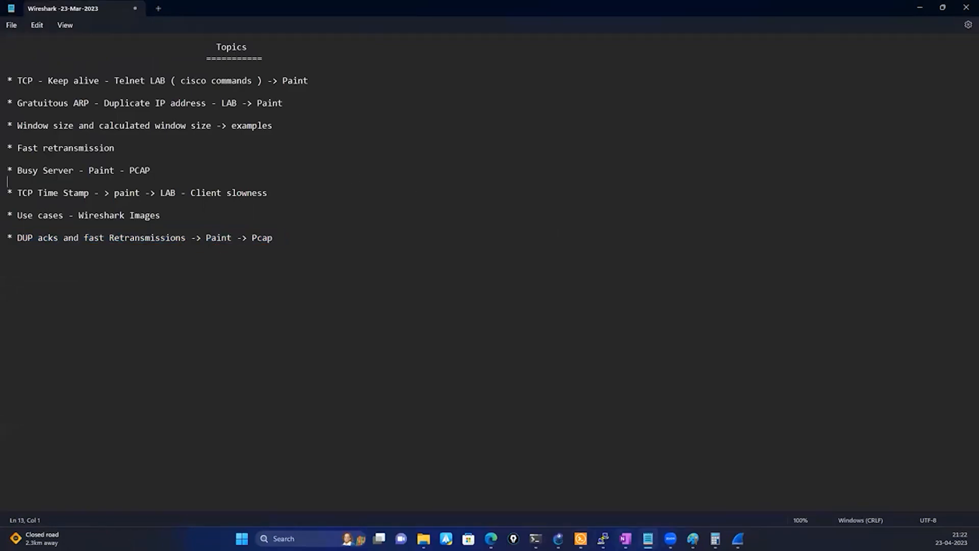
Step: Switch to OneNote and look back through the Wireshark images page up to the Retransmissions section
click(625, 538)
scroll(278, 311, up, 7)
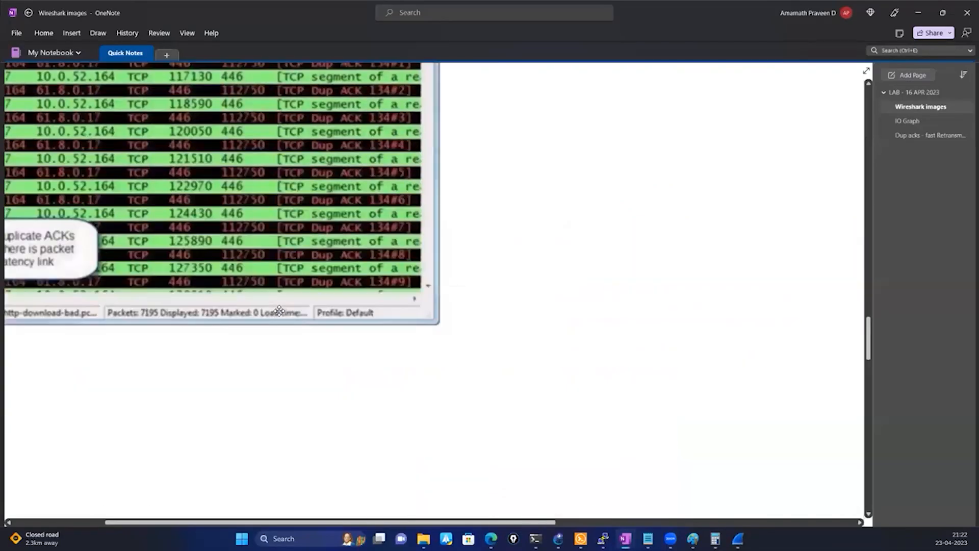
scroll(279, 311, up, 15)
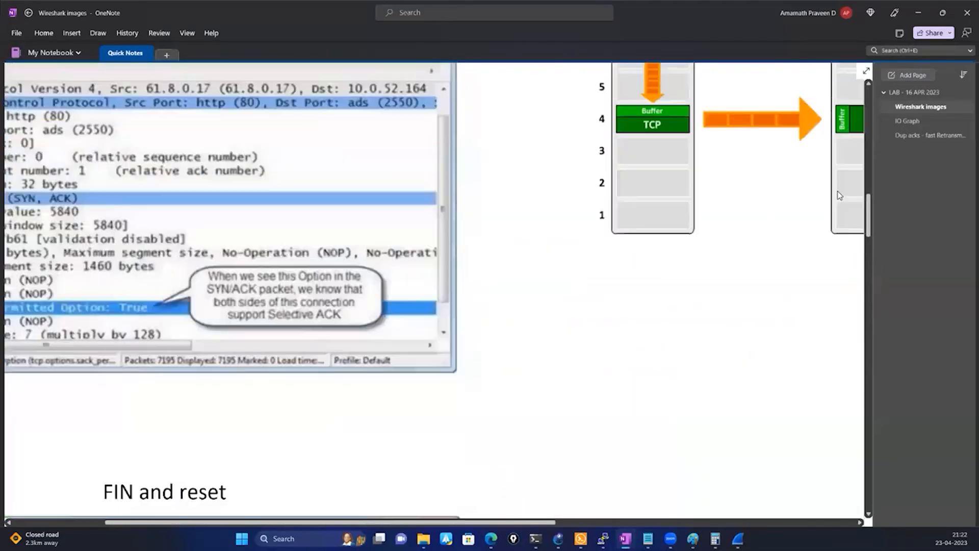
scroll(239, 424, up, 15)
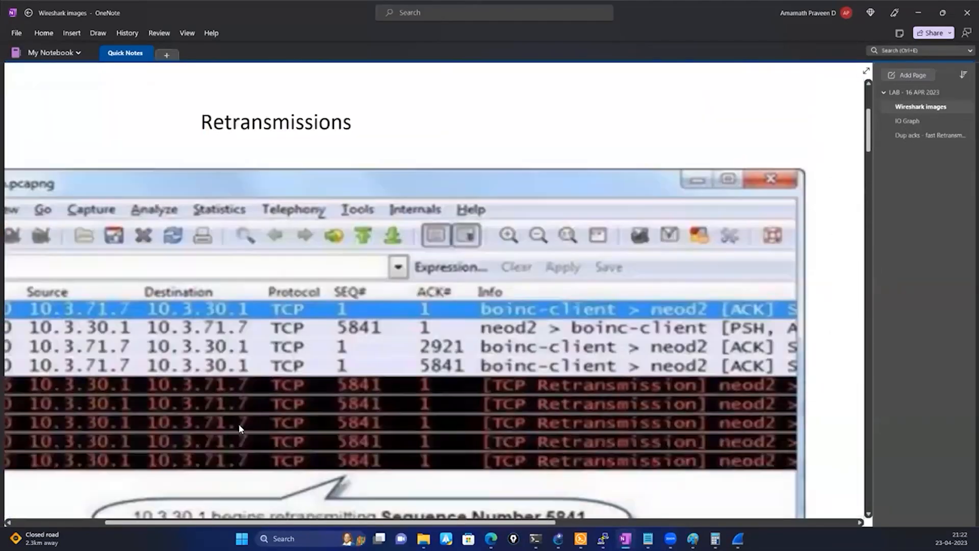
scroll(239, 424, up, 5)
Step: Open the Dup acks - fast Retransmission page, view the 3 Duplicate Acknowledgements section and diagram, and minimize OneNote
click(931, 135)
scroll(438, 306, down, 10)
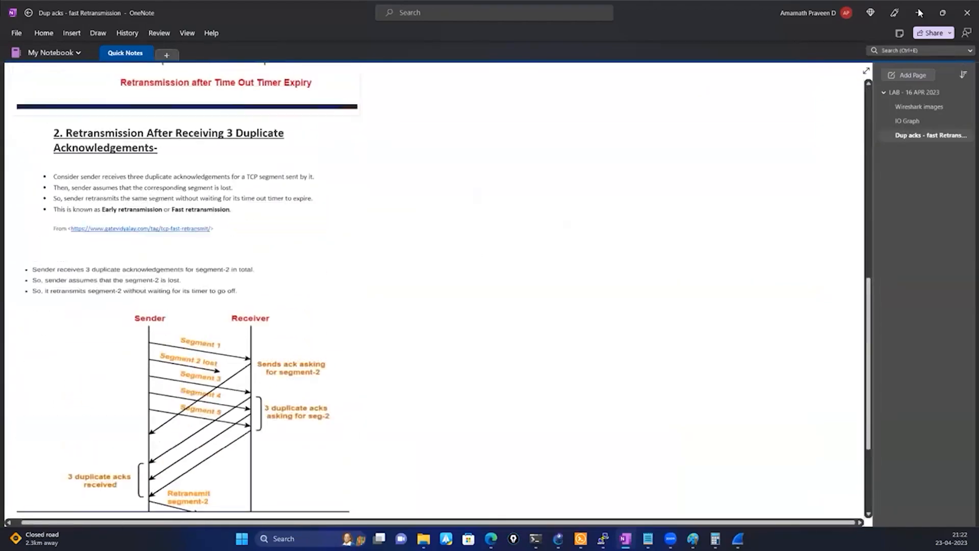
click(920, 13)
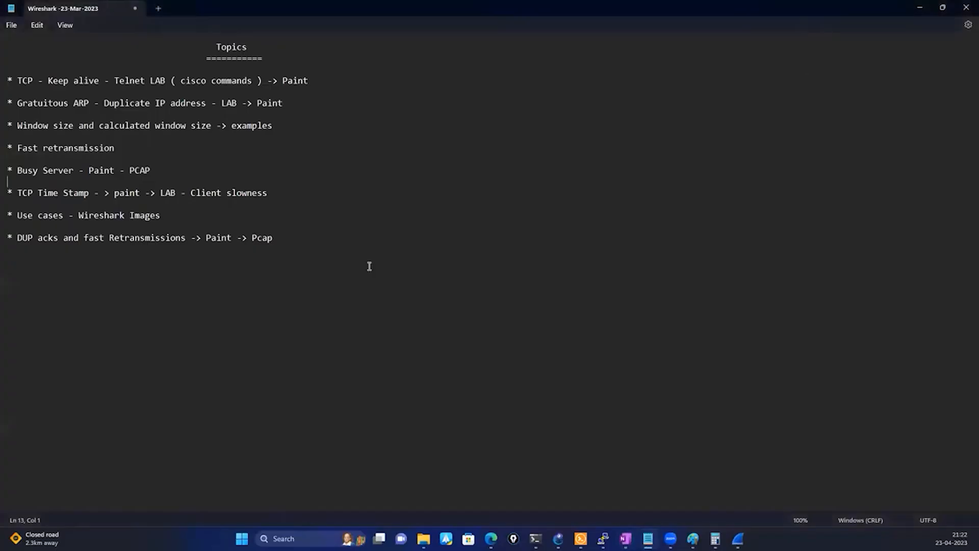